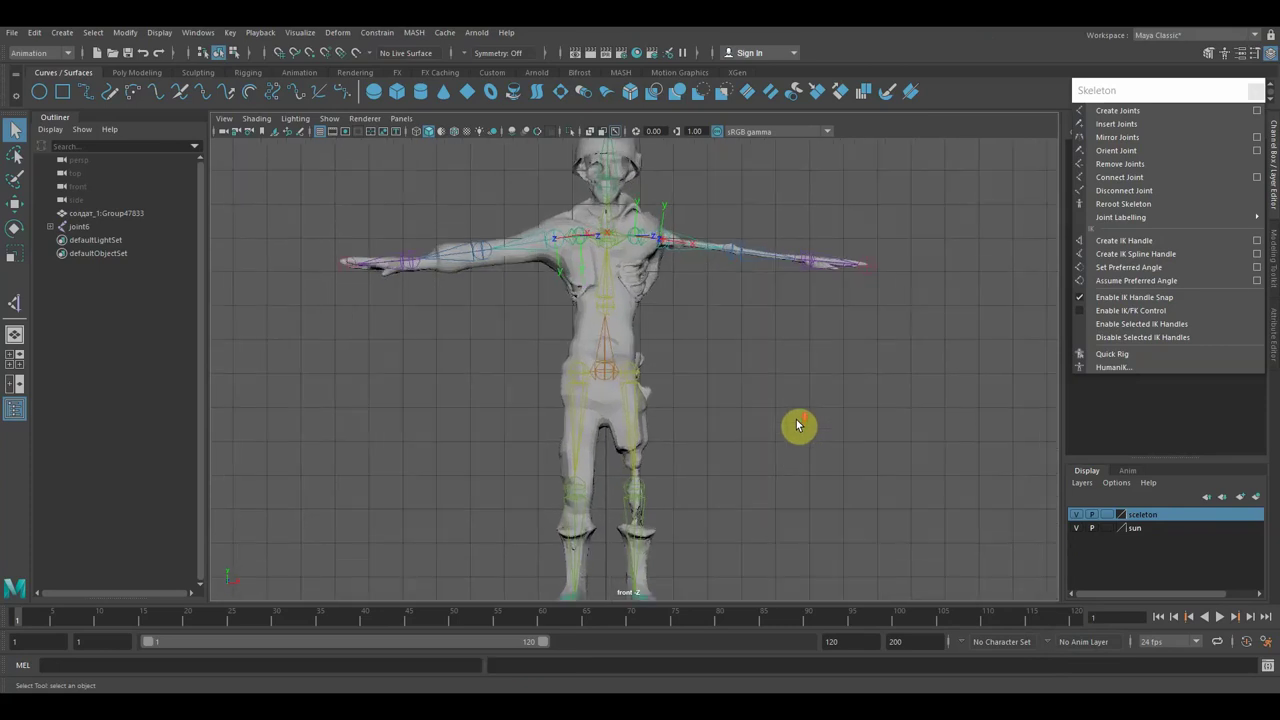
# Hide the 'sun' display layer so only the coloured joint skeleton remains visible.
pyautogui.click(1076, 528)
pyautogui.scroll(2, 837, 455)
pyautogui.scroll(-2, 835, 455)
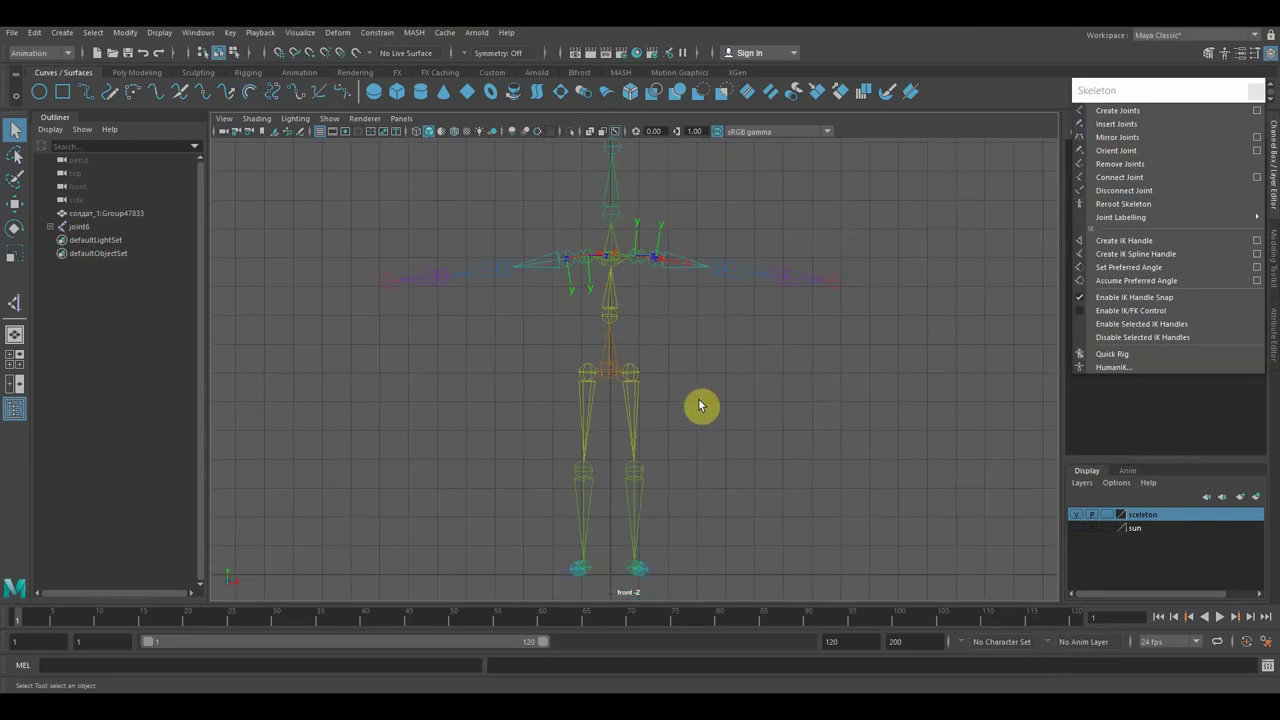
pyautogui.keyDown('alt'); pyautogui.moveTo(695, 443); pyautogui.dragTo(697, 354, button='middle'); pyautogui.keyUp('alt')
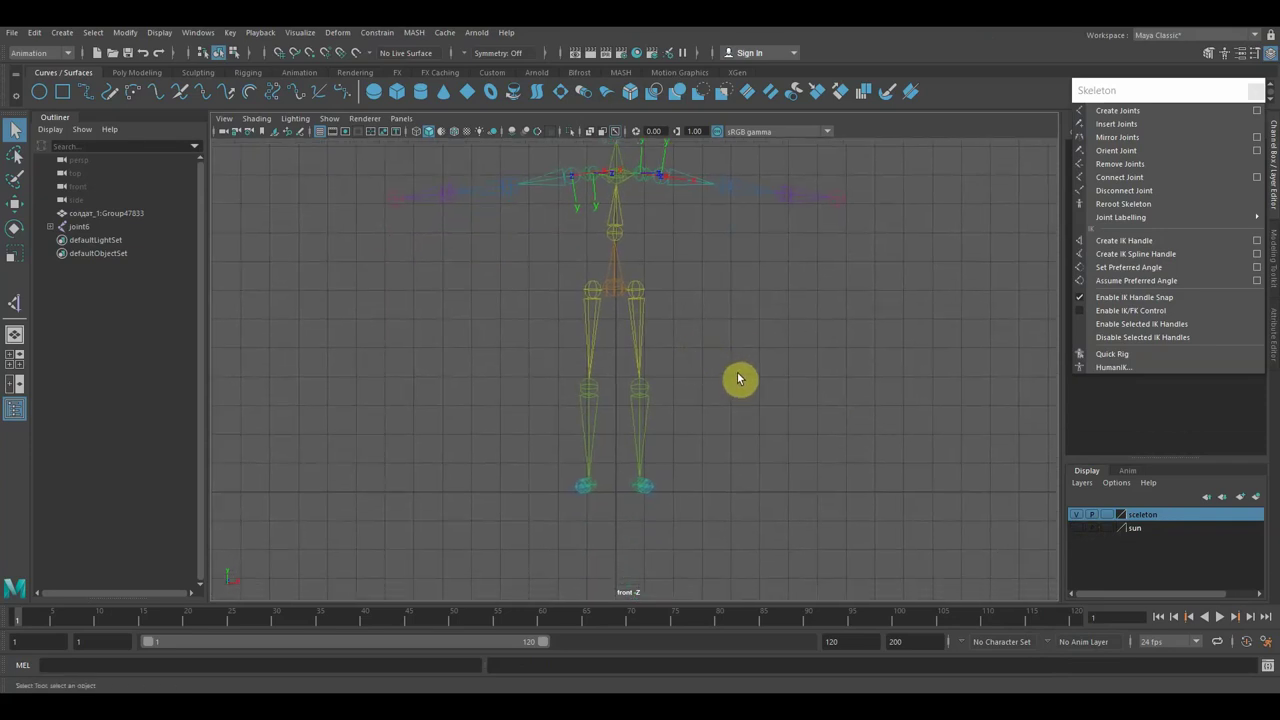
# Maximise the perspective view and orbit around the skeleton from the side.
pyautogui.press('space')
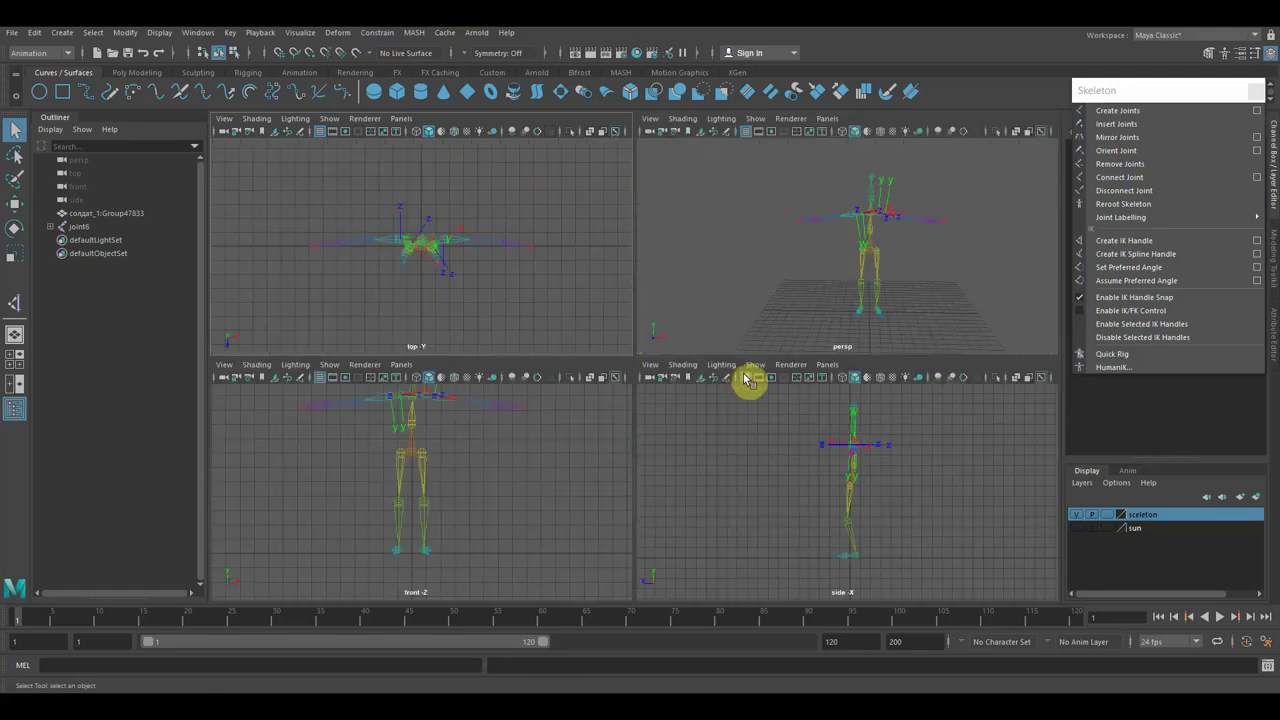
pyautogui.press('space')
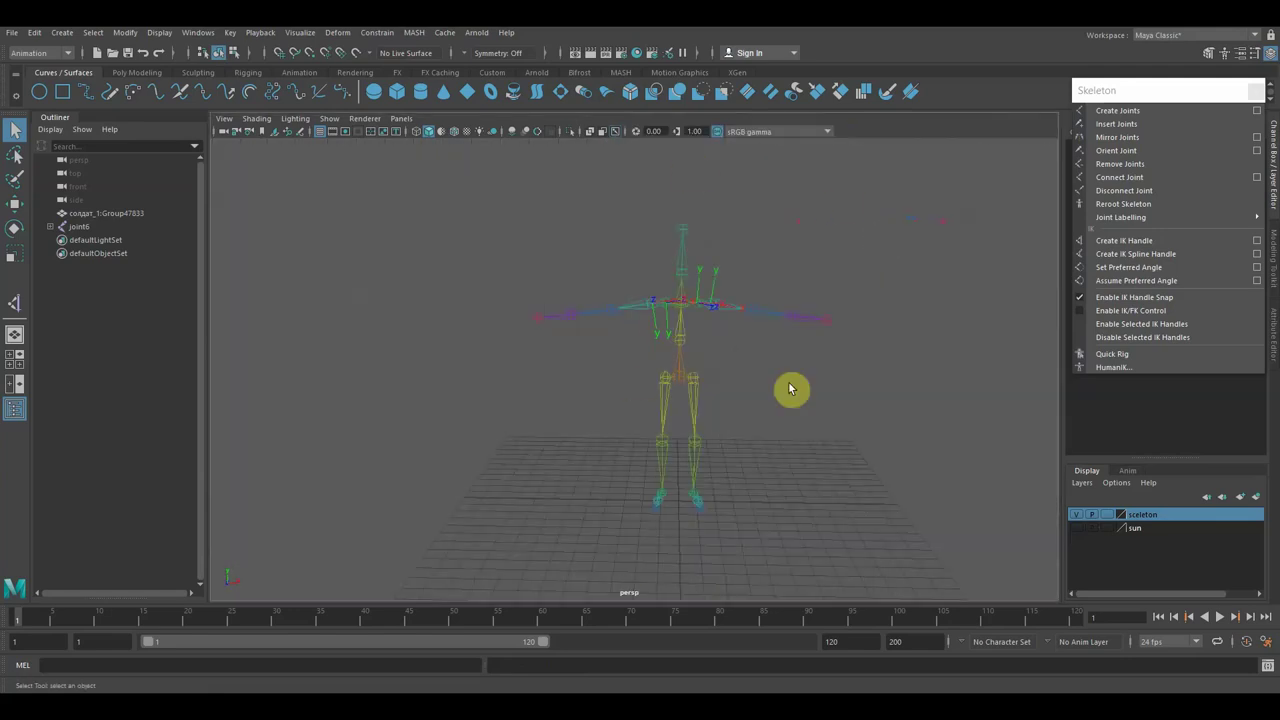
pyautogui.moveTo(808, 384)
pyautogui.keyDown('alt'); pyautogui.mouseDown()
pyautogui.moveTo(654, 369)
pyautogui.moveTo(671, 369)
pyautogui.moveTo(680, 337)
pyautogui.moveTo(679, 350)
pyautogui.moveTo(811, 354)
pyautogui.moveTo(746, 371)
pyautogui.mouseUp(); pyautogui.keyUp('alt')
pyautogui.keyDown('alt'); pyautogui.moveTo(746, 371); pyautogui.dragTo(723, 362, button='middle'); pyautogui.keyUp('alt')
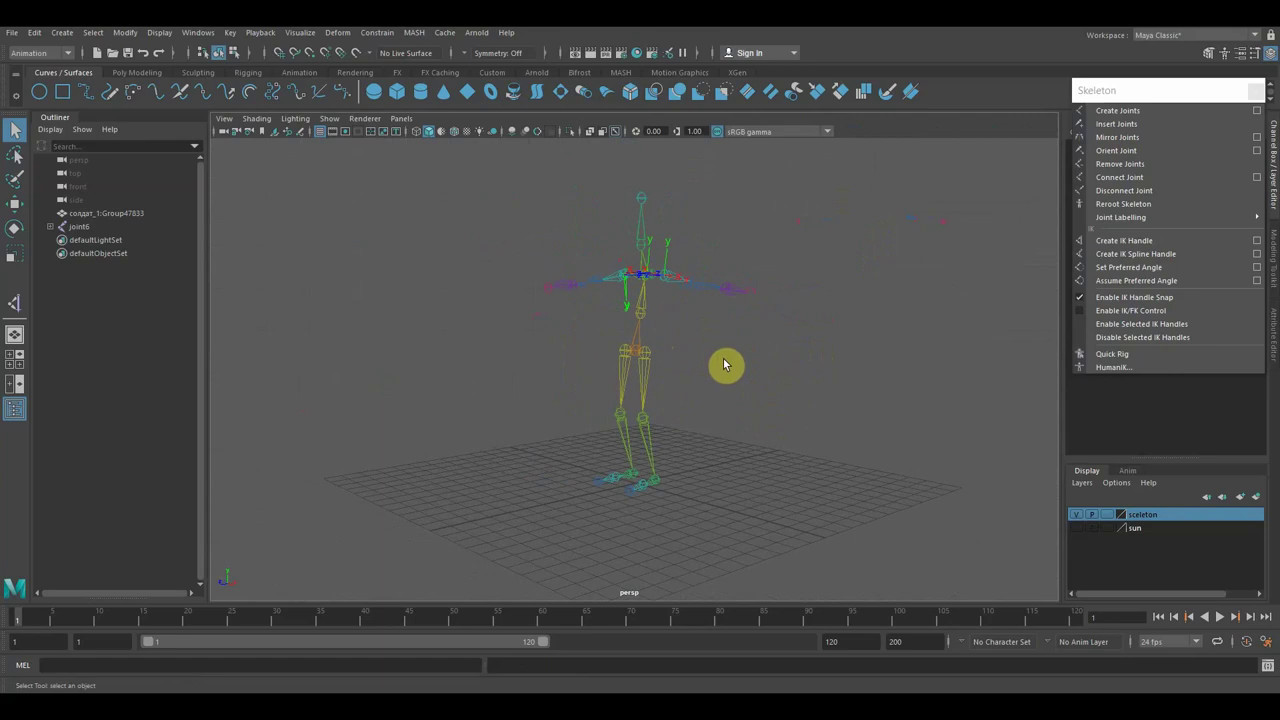
pyautogui.keyDown('alt'); pyautogui.moveTo(710, 372); pyautogui.dragTo(771, 360); pyautogui.keyUp('alt')
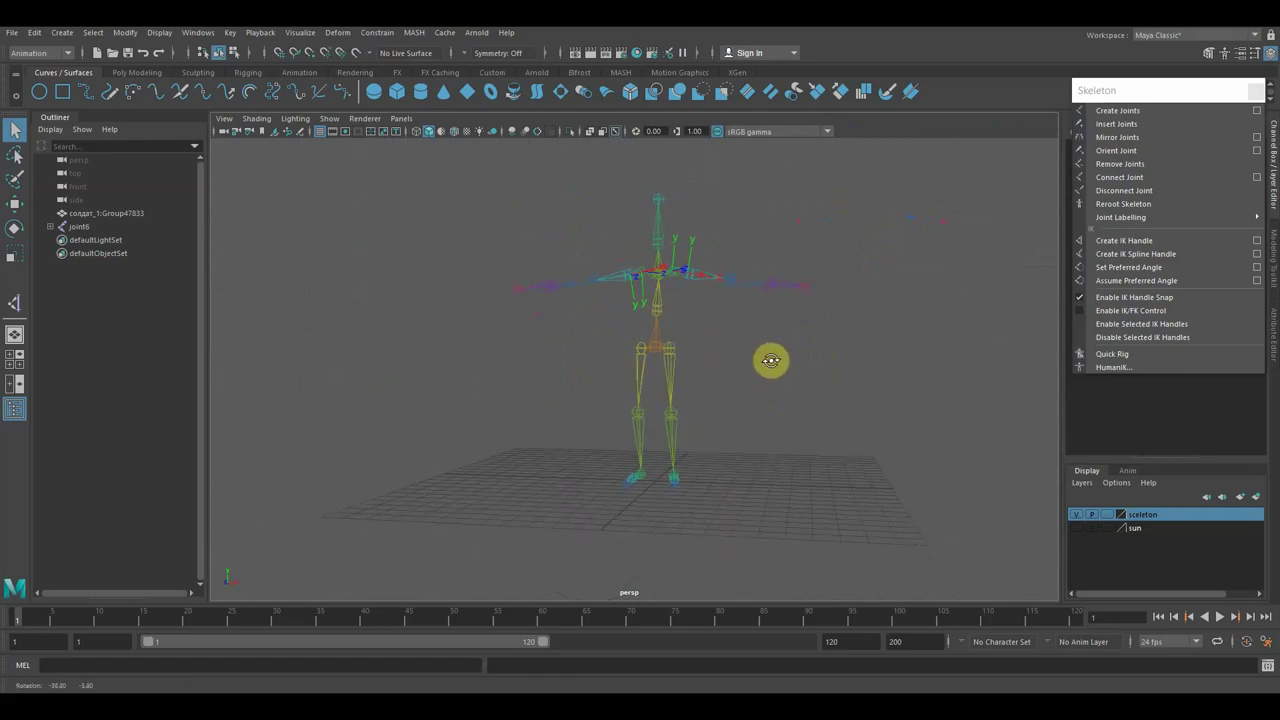
# Zoom into a three-quarter view of the skeleton and close the floating Skeleton menu.
pyautogui.scroll(2, 763, 371)
pyautogui.scroll(3, 709, 331)
pyautogui.keyDown('alt'); pyautogui.moveTo(709, 331); pyautogui.dragTo(740, 318, button='middle'); pyautogui.keyUp('alt')
pyautogui.moveTo(740, 318)
pyautogui.keyDown('alt'); pyautogui.mouseDown()
pyautogui.moveTo(760, 317)
pyautogui.moveTo(745, 317)
pyautogui.mouseUp(); pyautogui.keyUp('alt')
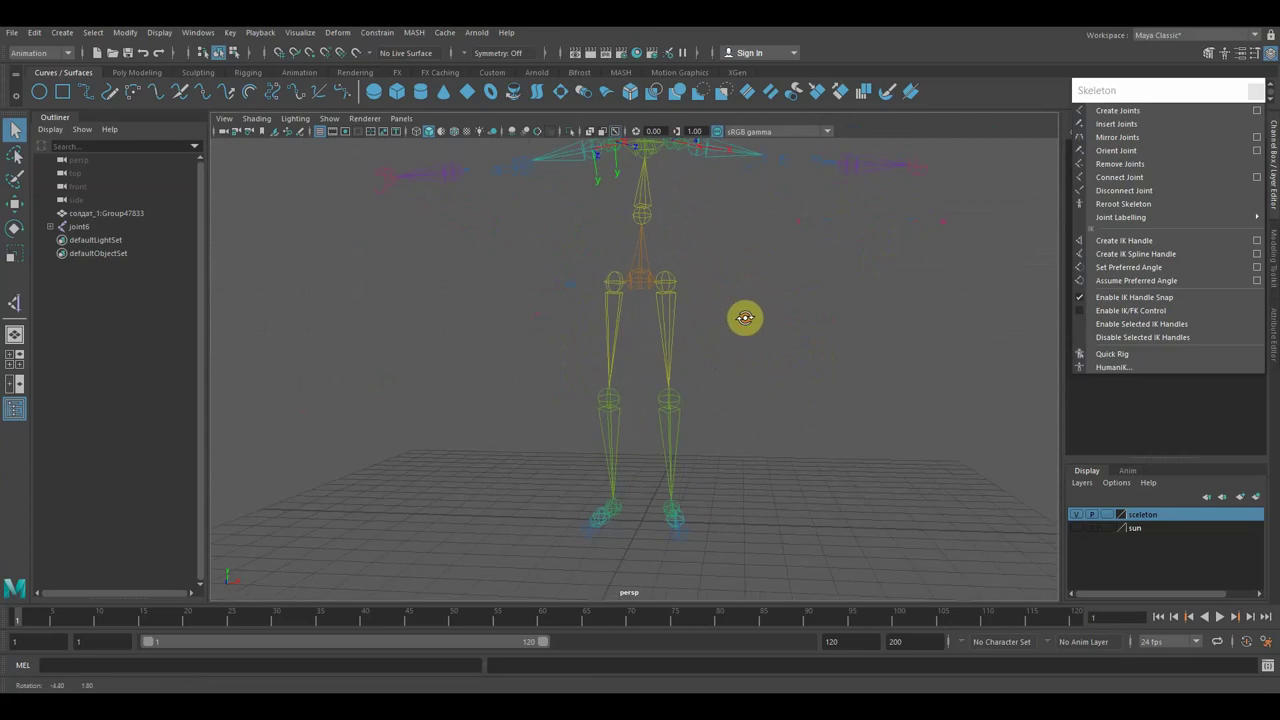
pyautogui.keyDown('alt'); pyautogui.moveTo(829, 409); pyautogui.dragTo(757, 400); pyautogui.keyUp('alt')
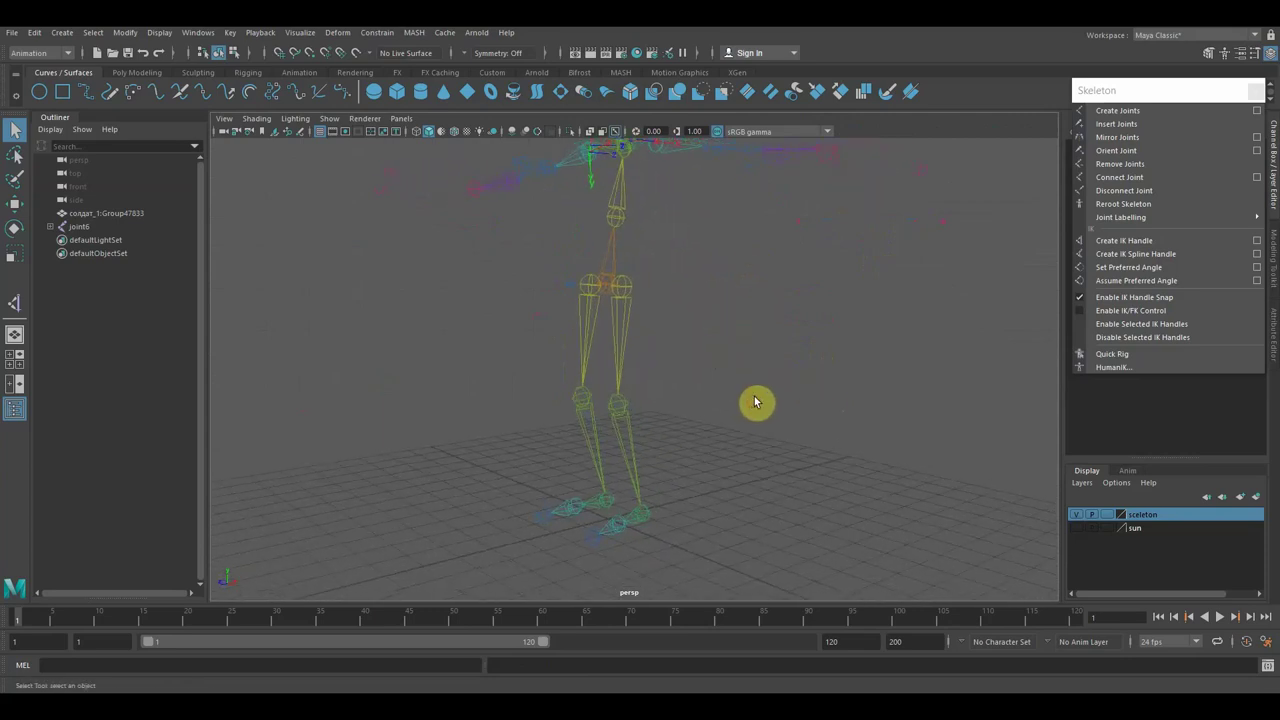
pyautogui.click(1257, 93)
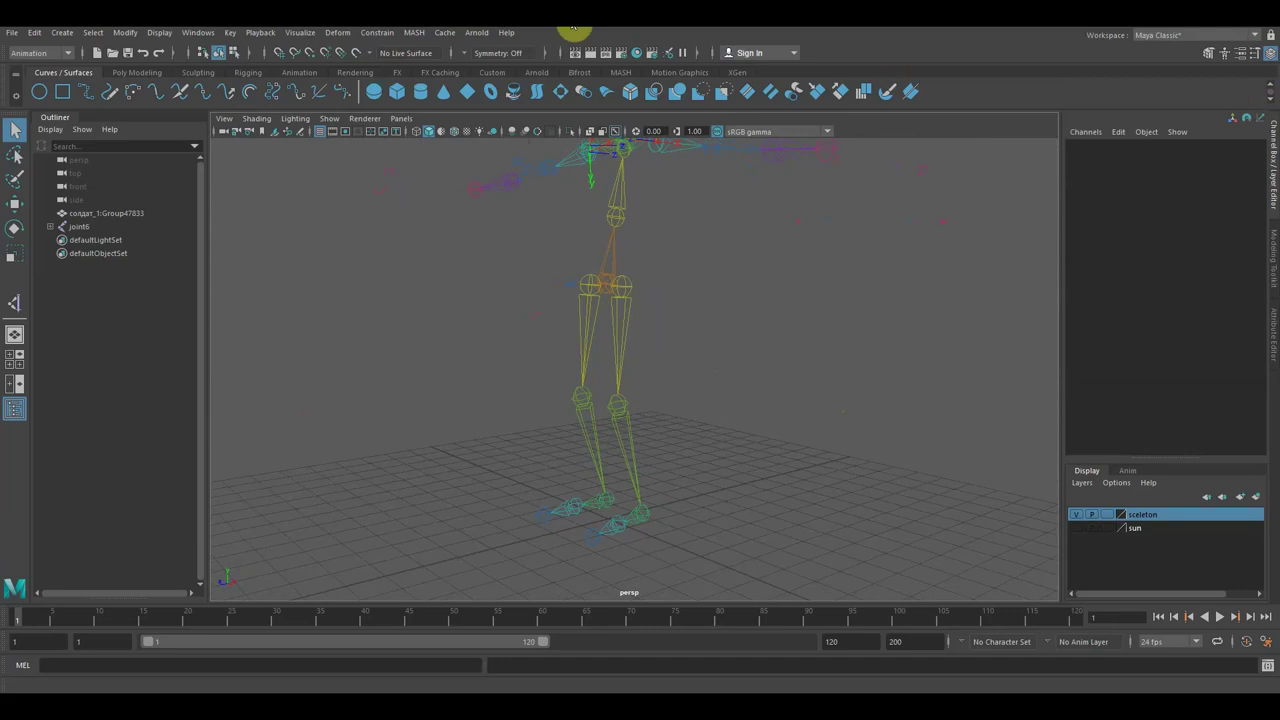
# Switch the menu set to Rigging.
pyautogui.click(58, 56)
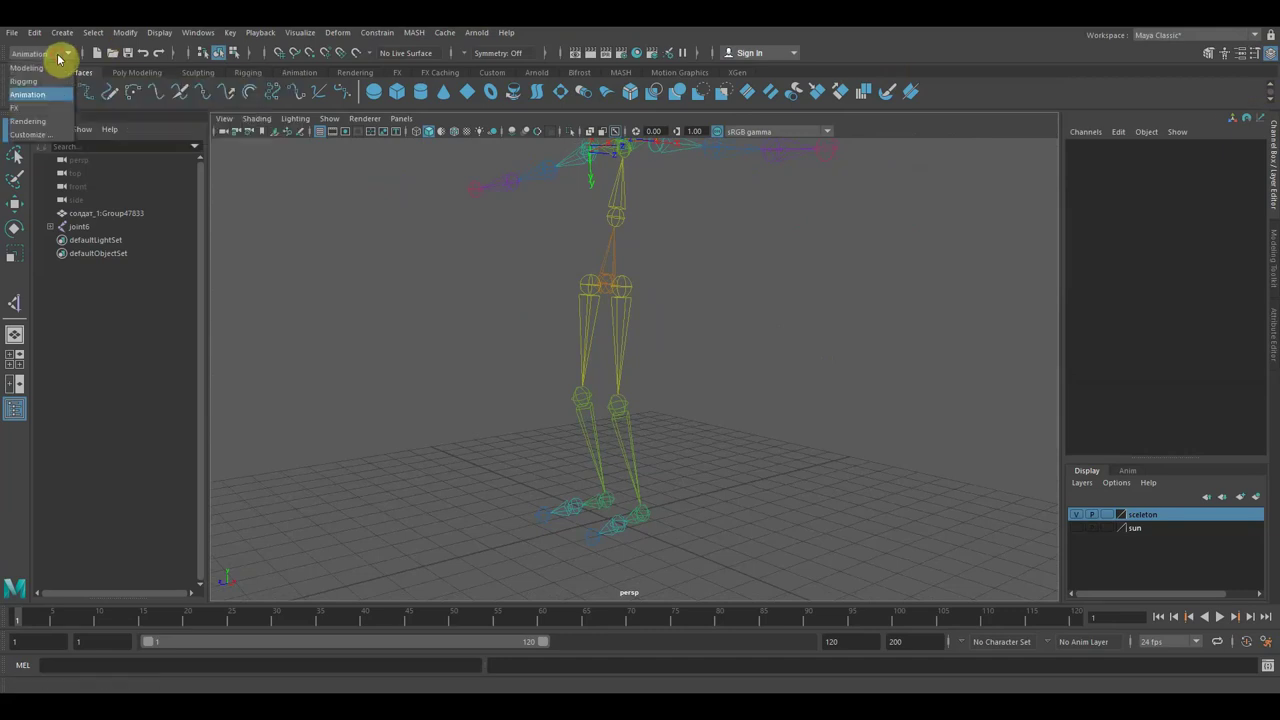
pyautogui.click(30, 81)
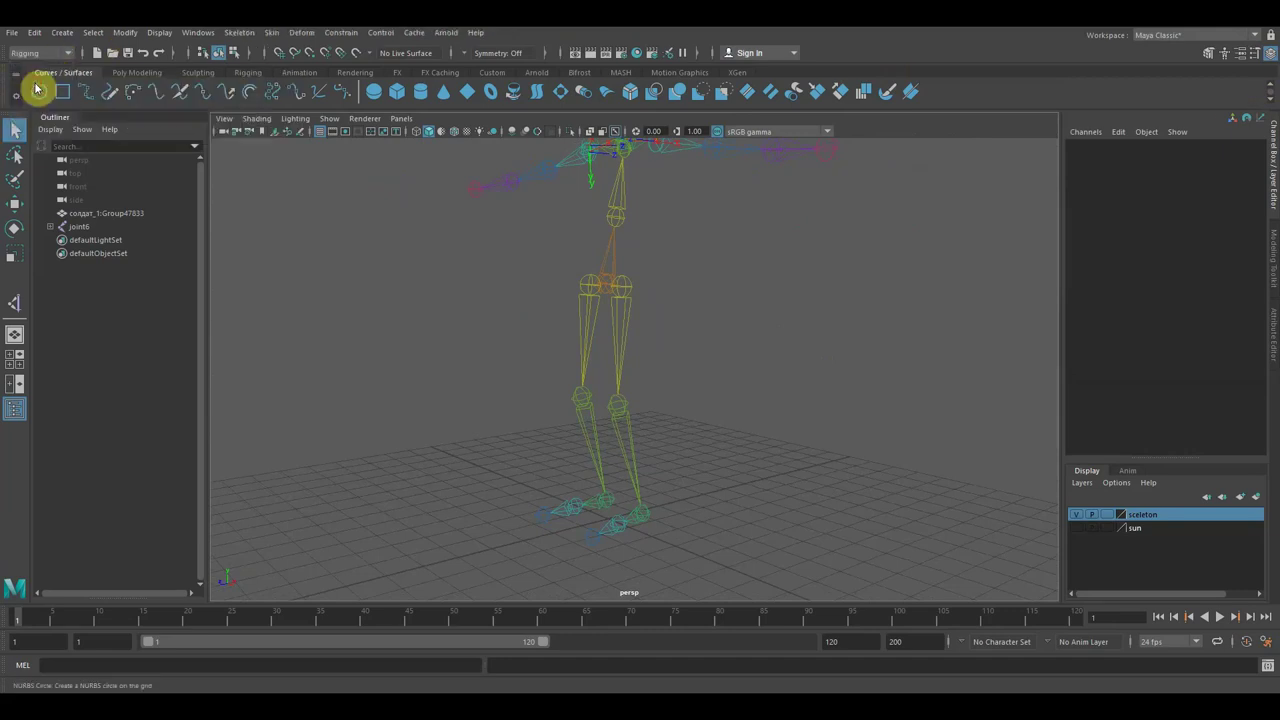
pyautogui.click(240, 34)
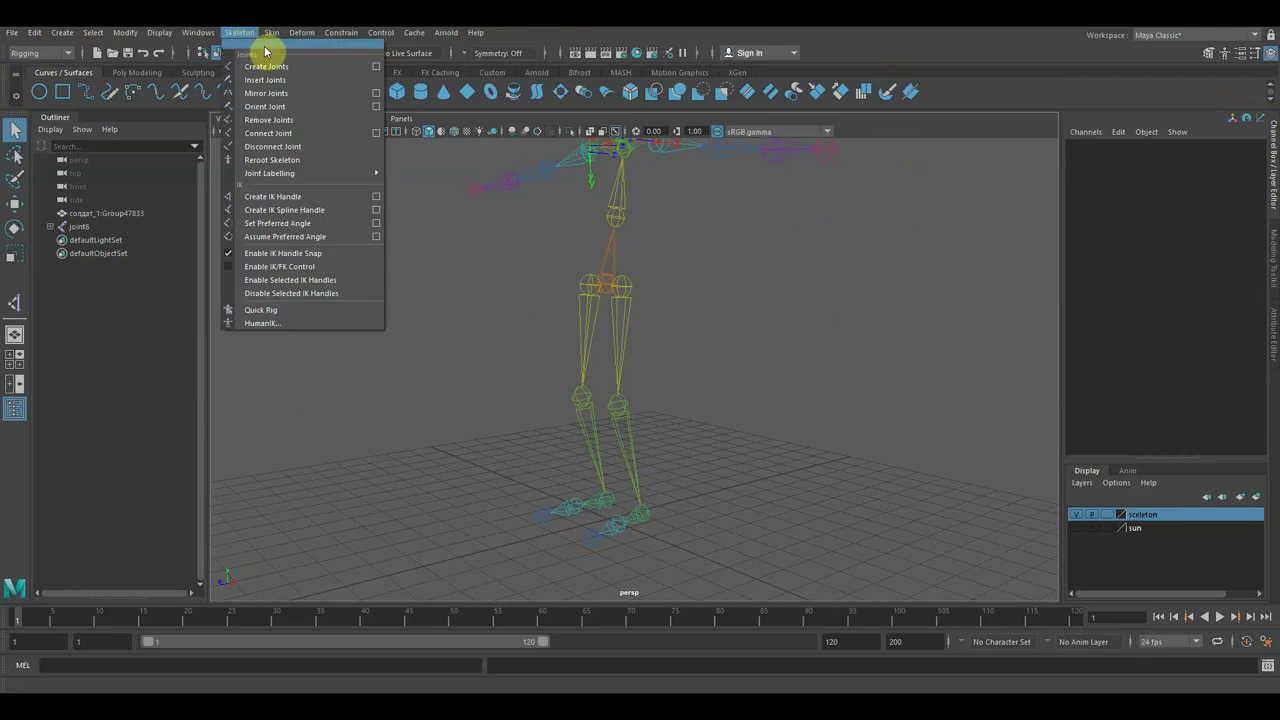
pyautogui.click(440, 260)
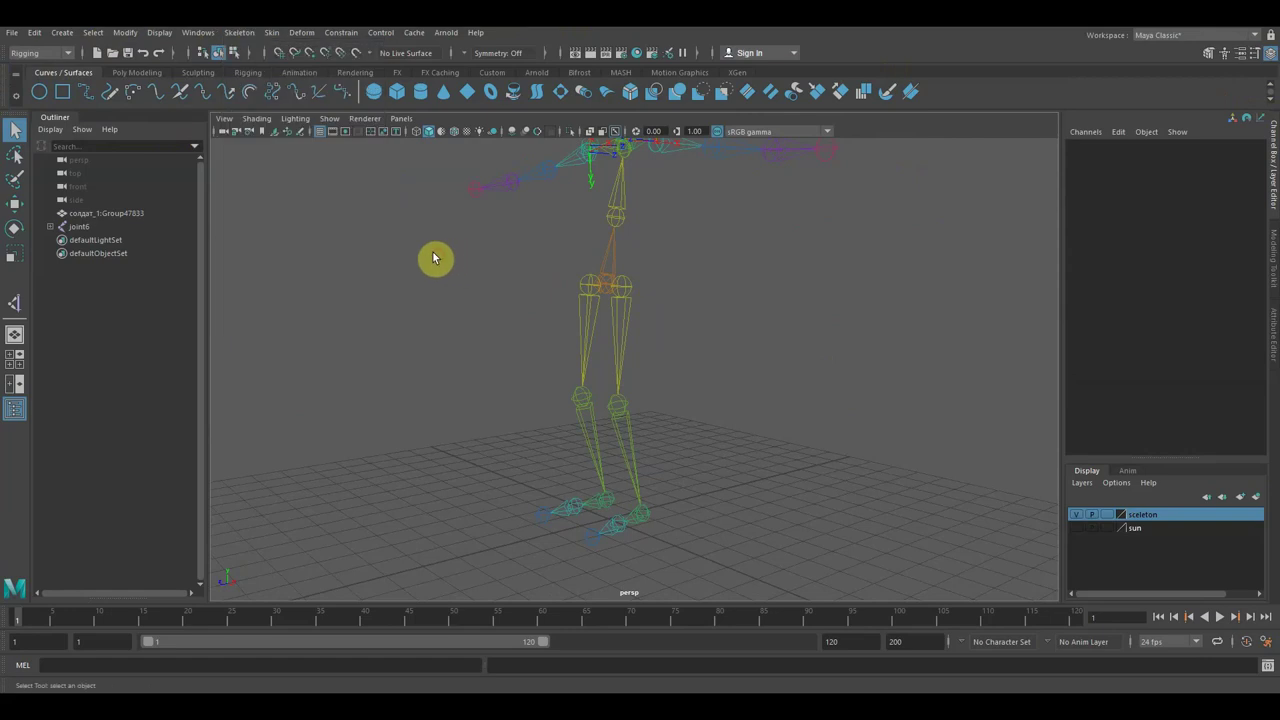
# Tear off the Skeleton menu as a floating window, move it aside, and close Orient Joint Options.
pyautogui.click(243, 36)
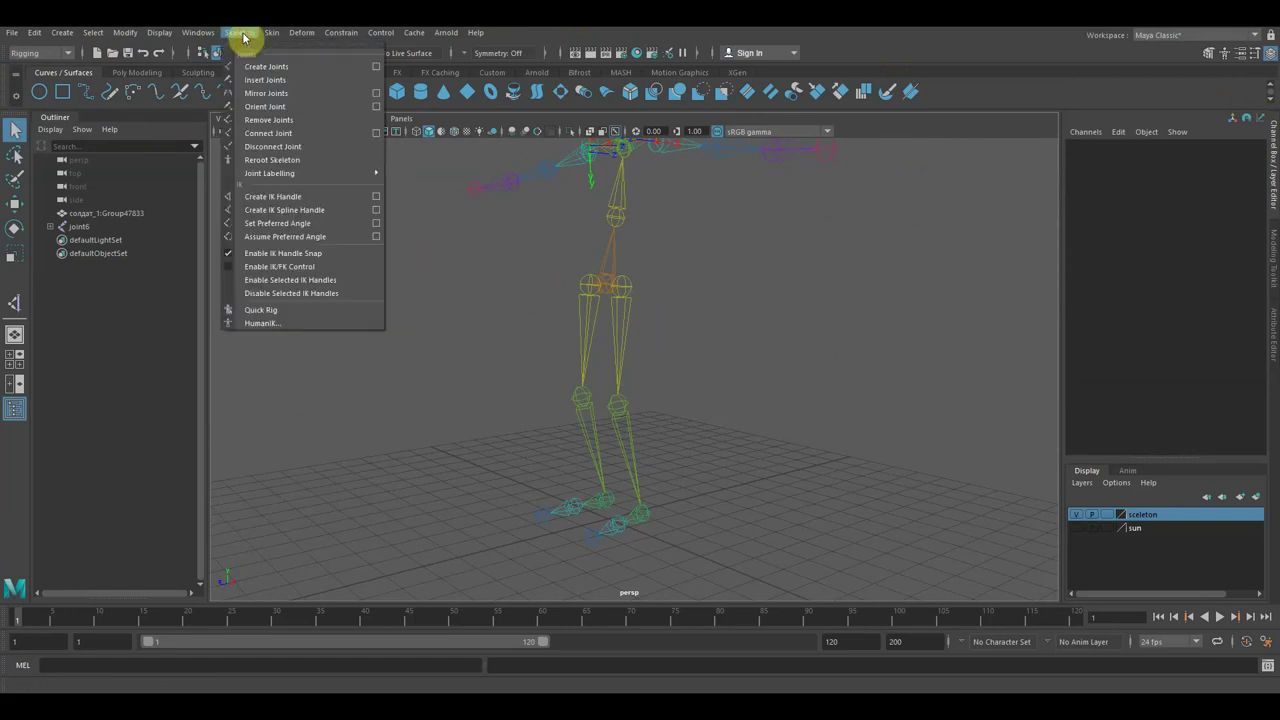
pyautogui.click(256, 50)
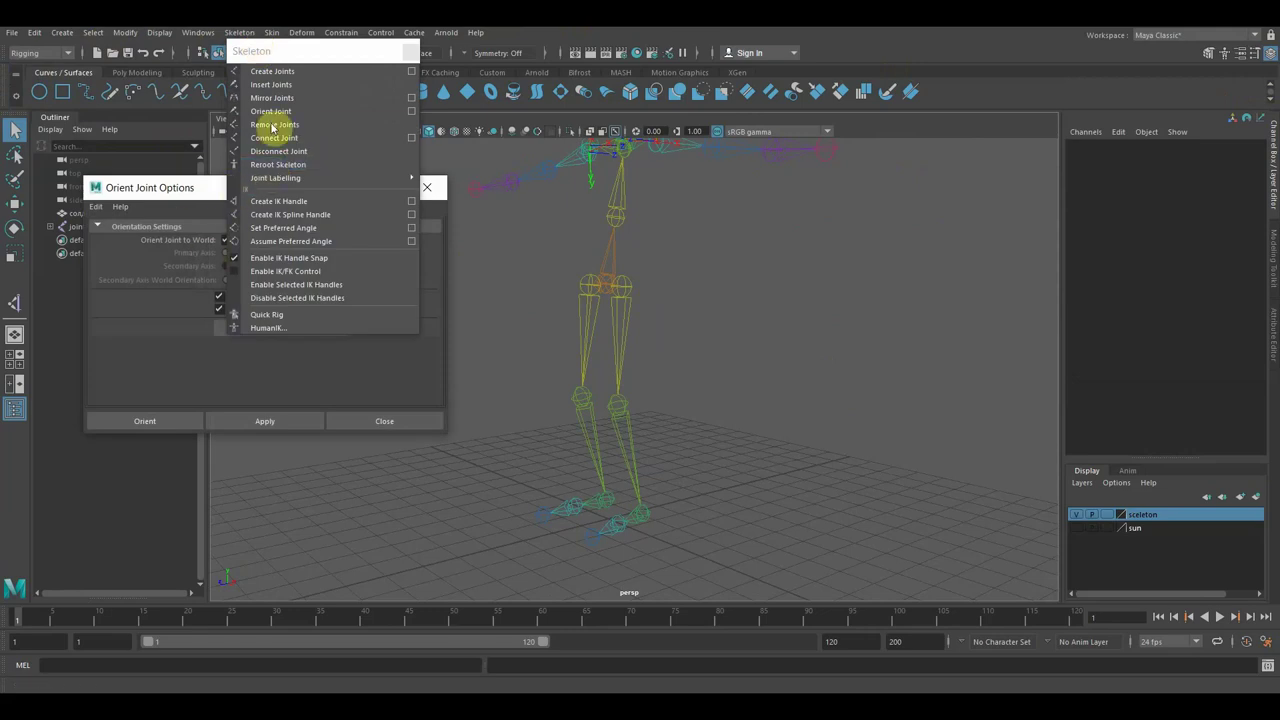
pyautogui.moveTo(314, 54)
pyautogui.mouseDown()
pyautogui.moveTo(810, 122)
pyautogui.moveTo(1112, 86)
pyautogui.mouseUp()
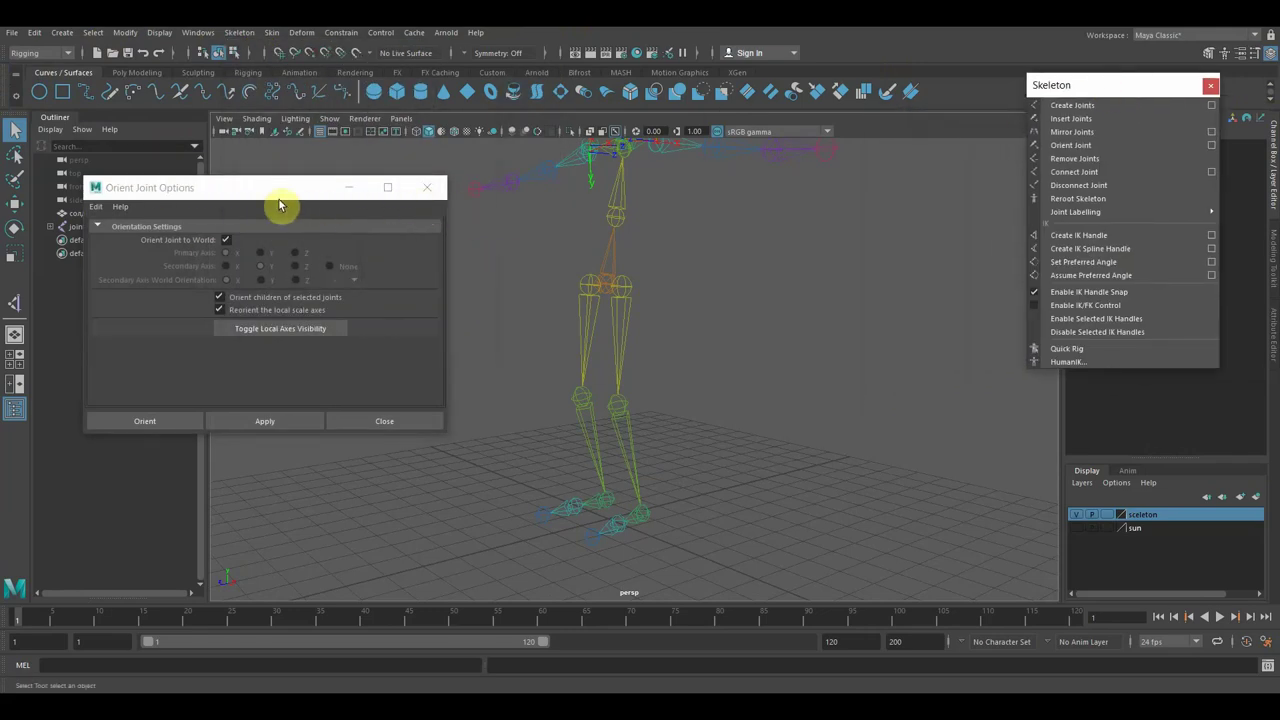
pyautogui.click(427, 187)
pyautogui.moveTo(1075, 211)
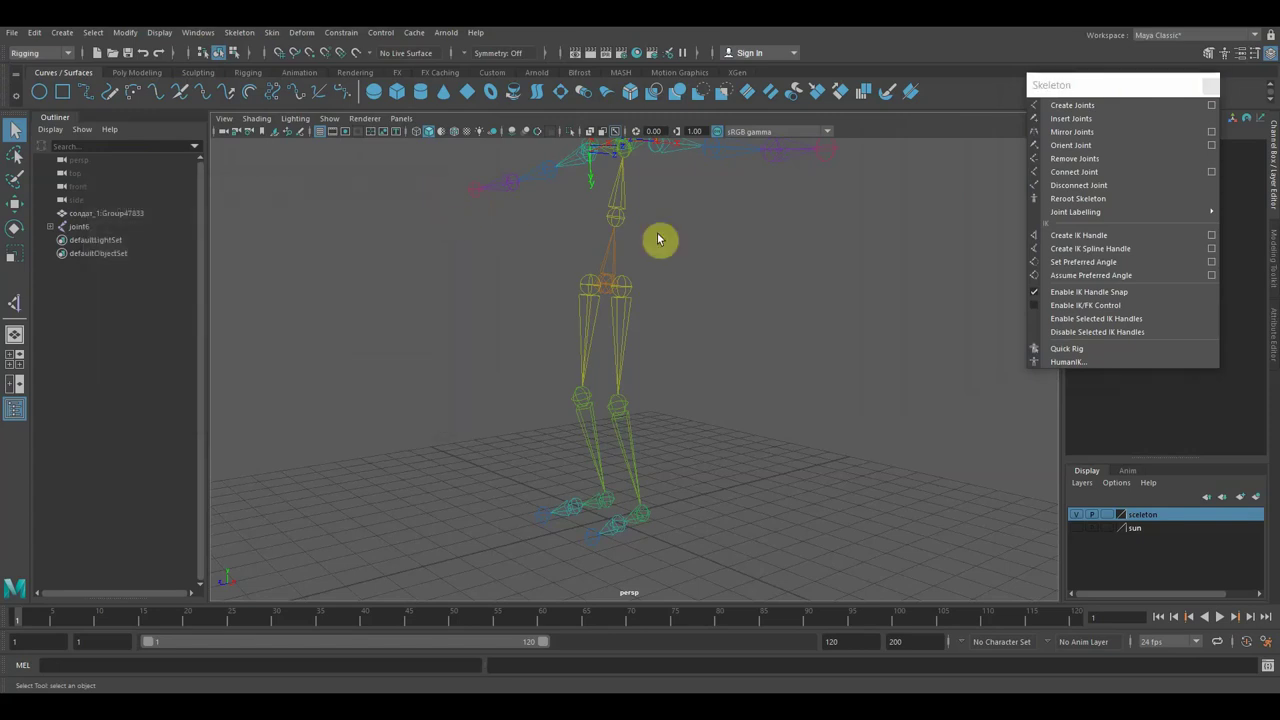
# Create an IK handle on the right leg from the hip to the ankle.
pyautogui.moveTo(1135, 87); pyautogui.dragTo(1168, 86)
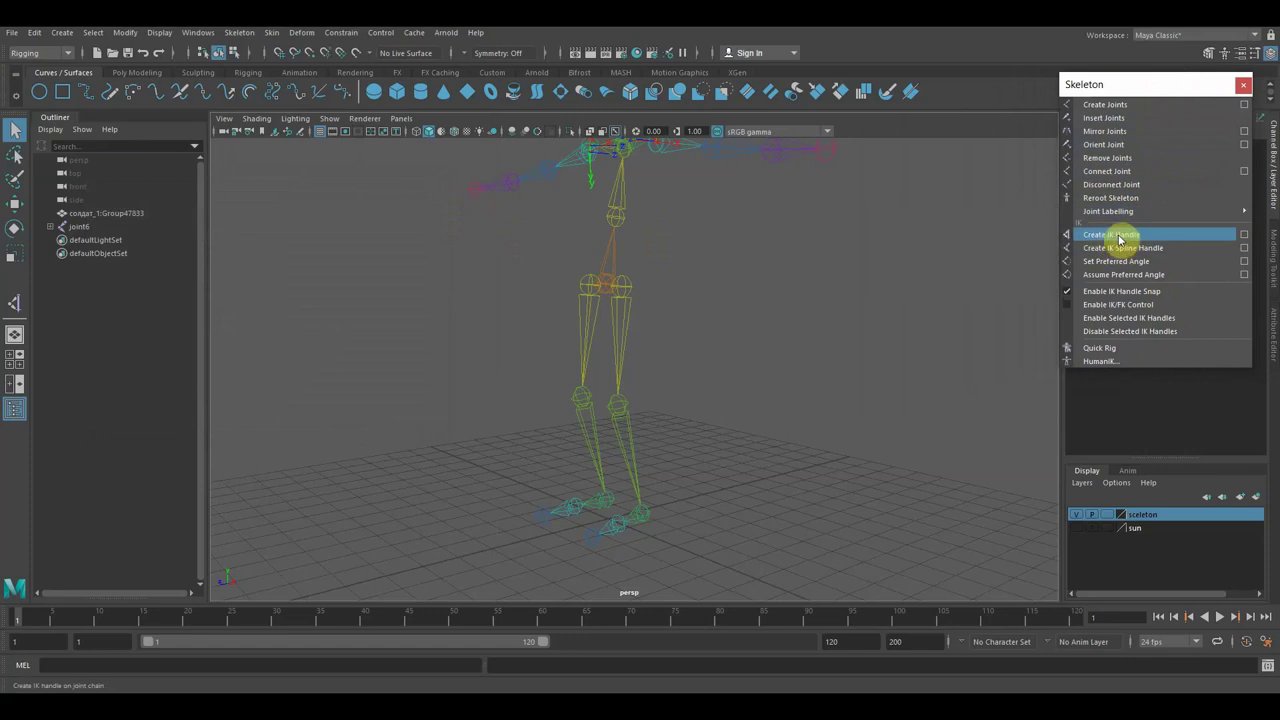
pyautogui.click(1118, 238)
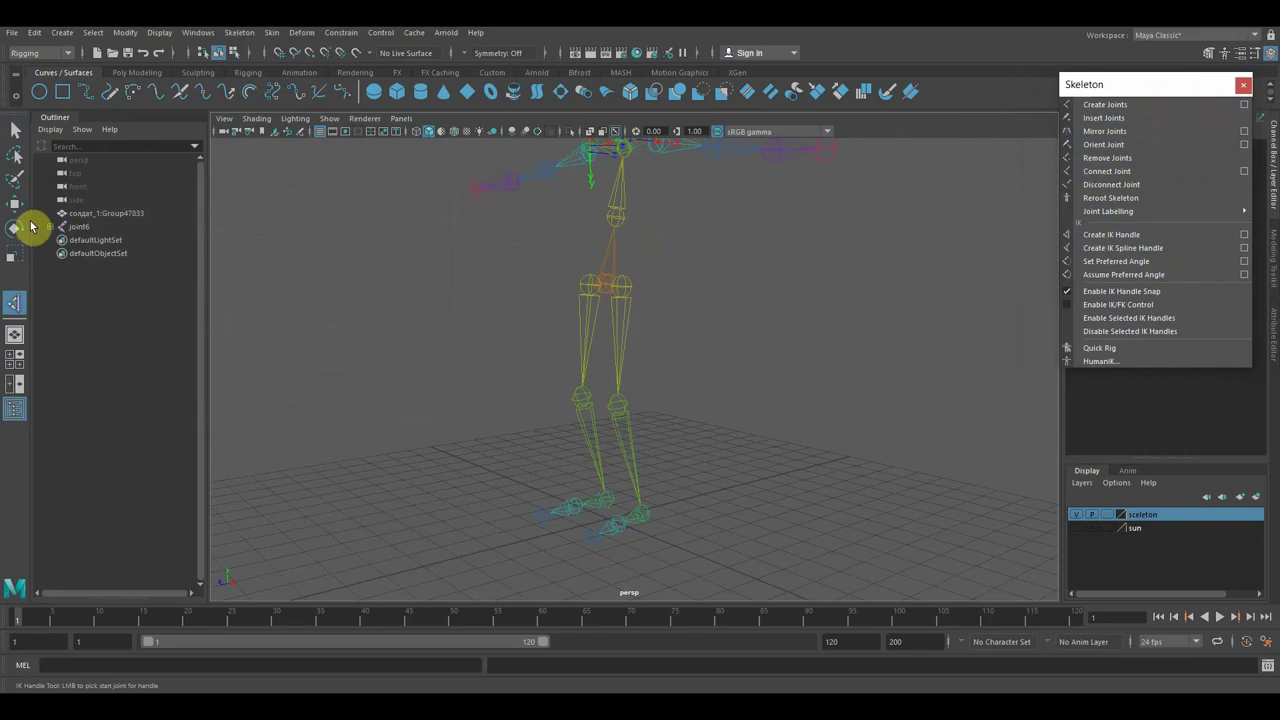
pyautogui.click(624, 286)
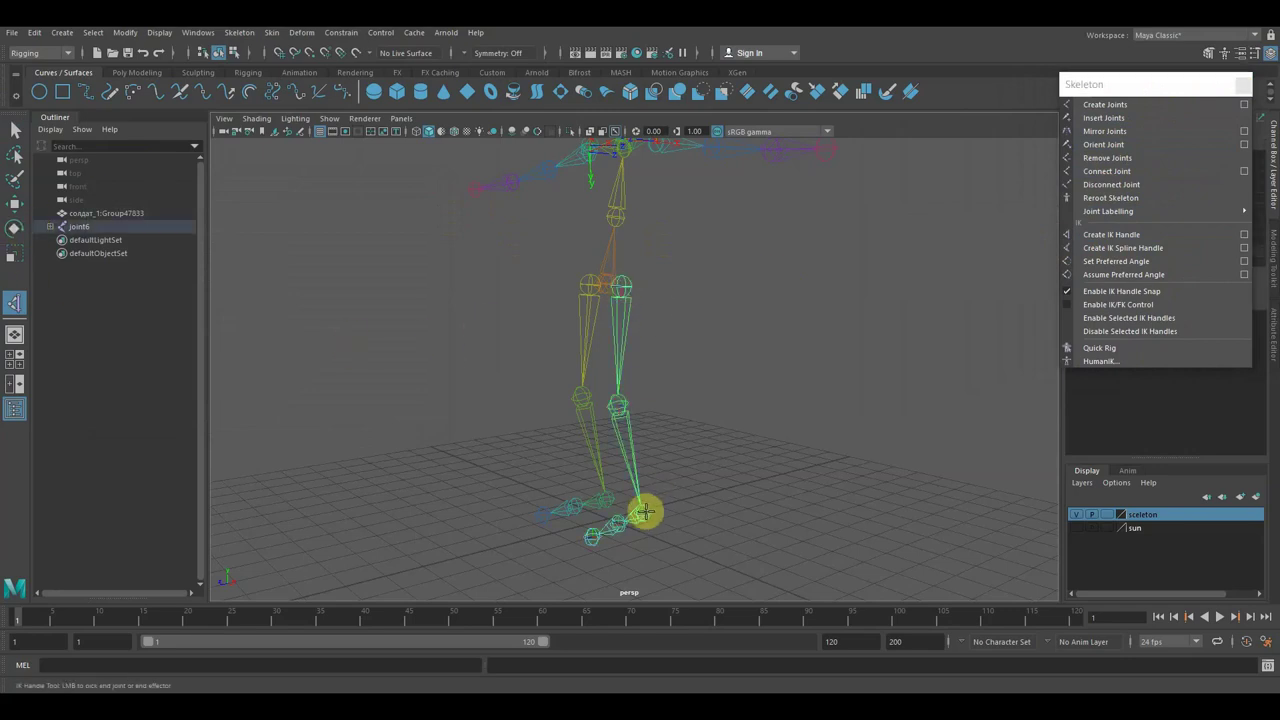
pyautogui.click(645, 512)
# Move the leg IK handle to test the knee bend, then deselect it.
pyautogui.press('q')
pyautogui.click(14, 203)
pyautogui.moveTo(643, 457)
pyautogui.mouseDown()
pyautogui.moveTo(643, 380)
pyautogui.moveTo(654, 451)
pyautogui.moveTo(660, 363)
pyautogui.moveTo(656, 456)
pyautogui.mouseUp()
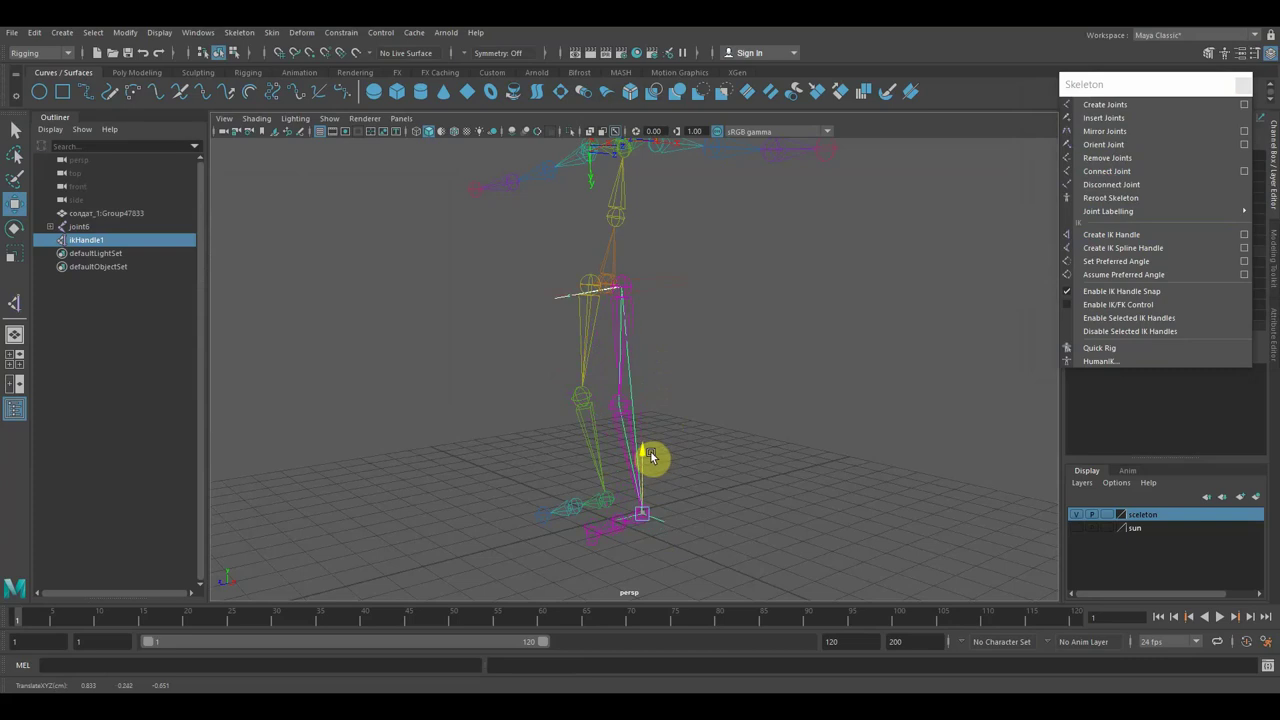
pyautogui.keyDown('alt'); pyautogui.moveTo(680, 400); pyautogui.dragTo(740, 392); pyautogui.keyUp('alt')
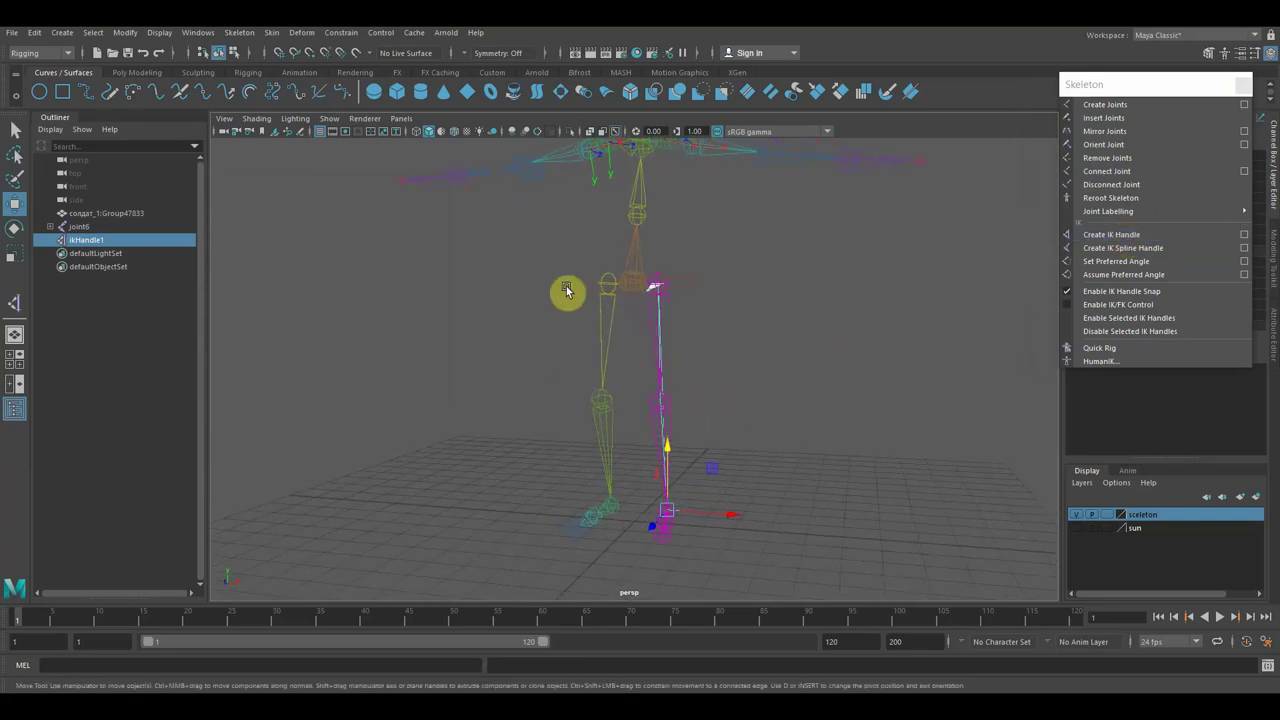
pyautogui.click(800, 330)
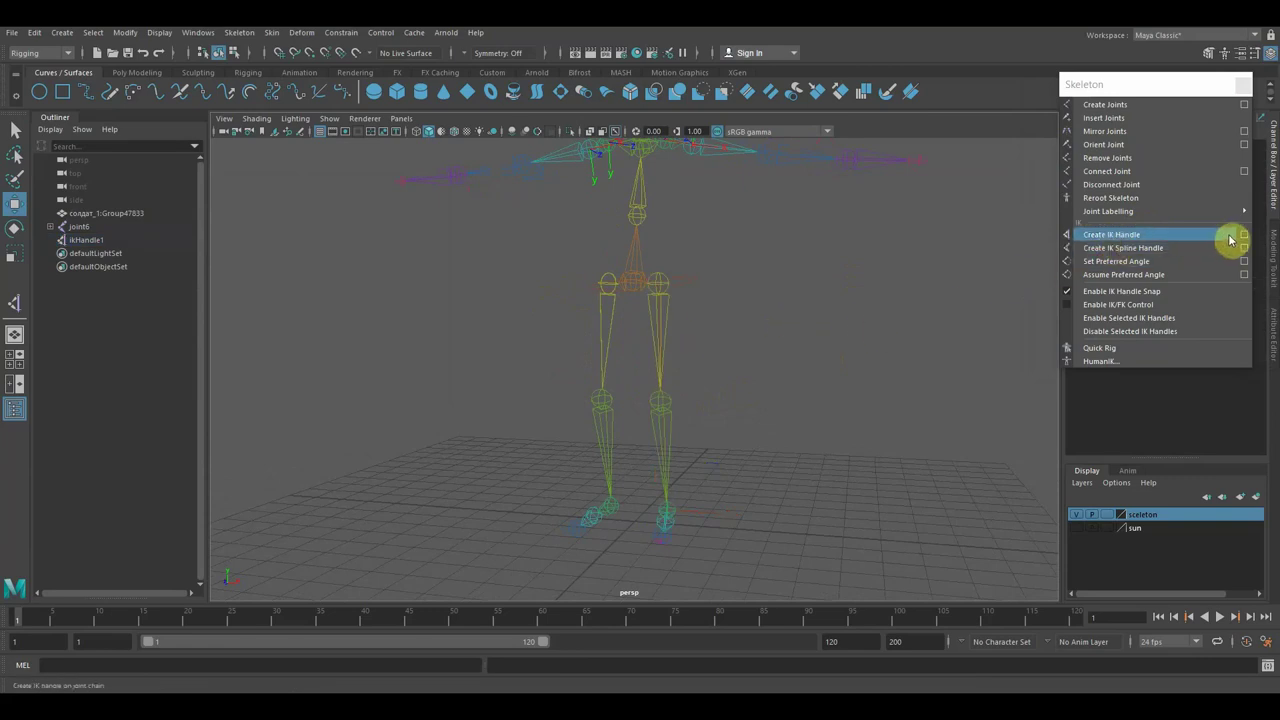
# Keep Rotate-Plane Solver as the solver in the IK Handle Tool settings.
pyautogui.click(1243, 234)
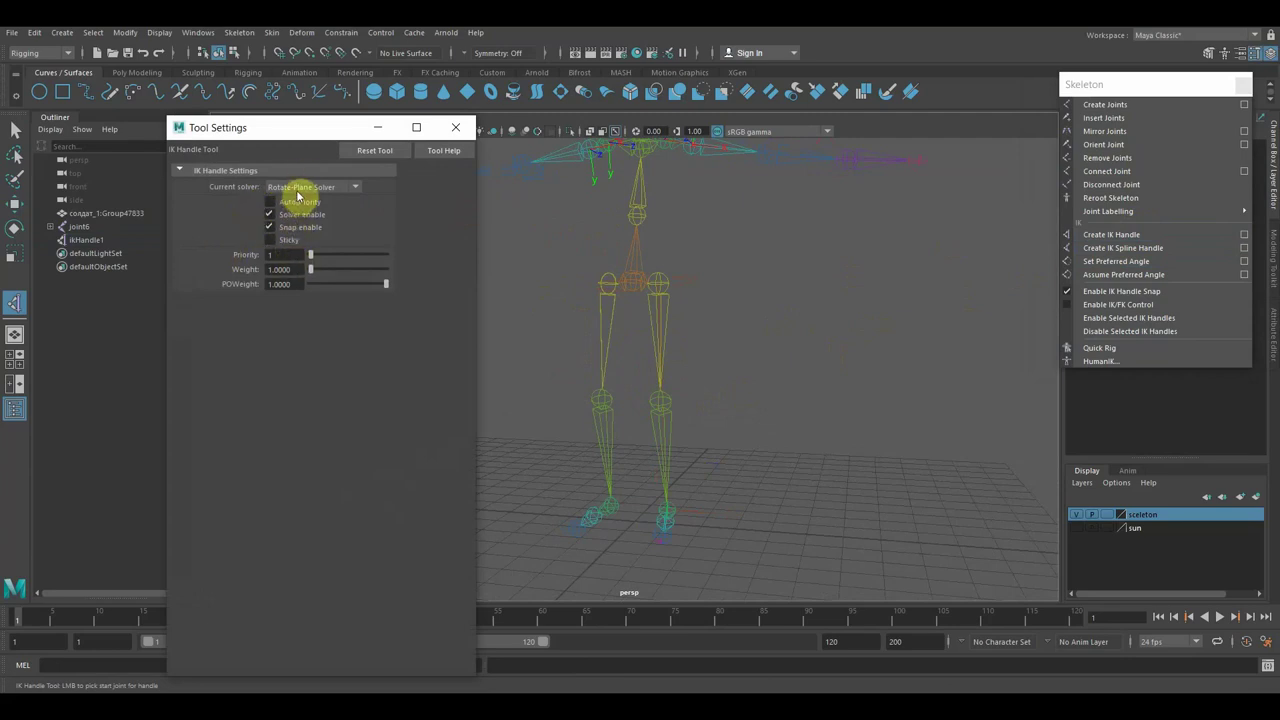
pyautogui.click(298, 190)
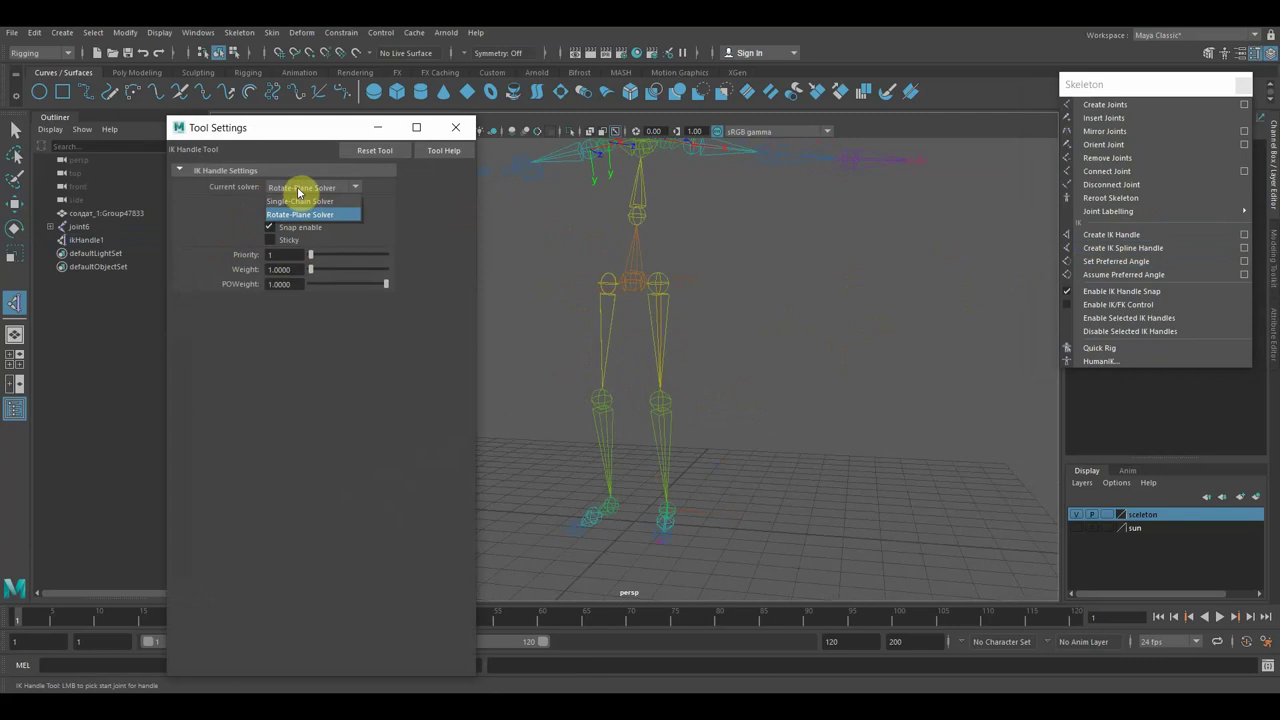
pyautogui.click(298, 190)
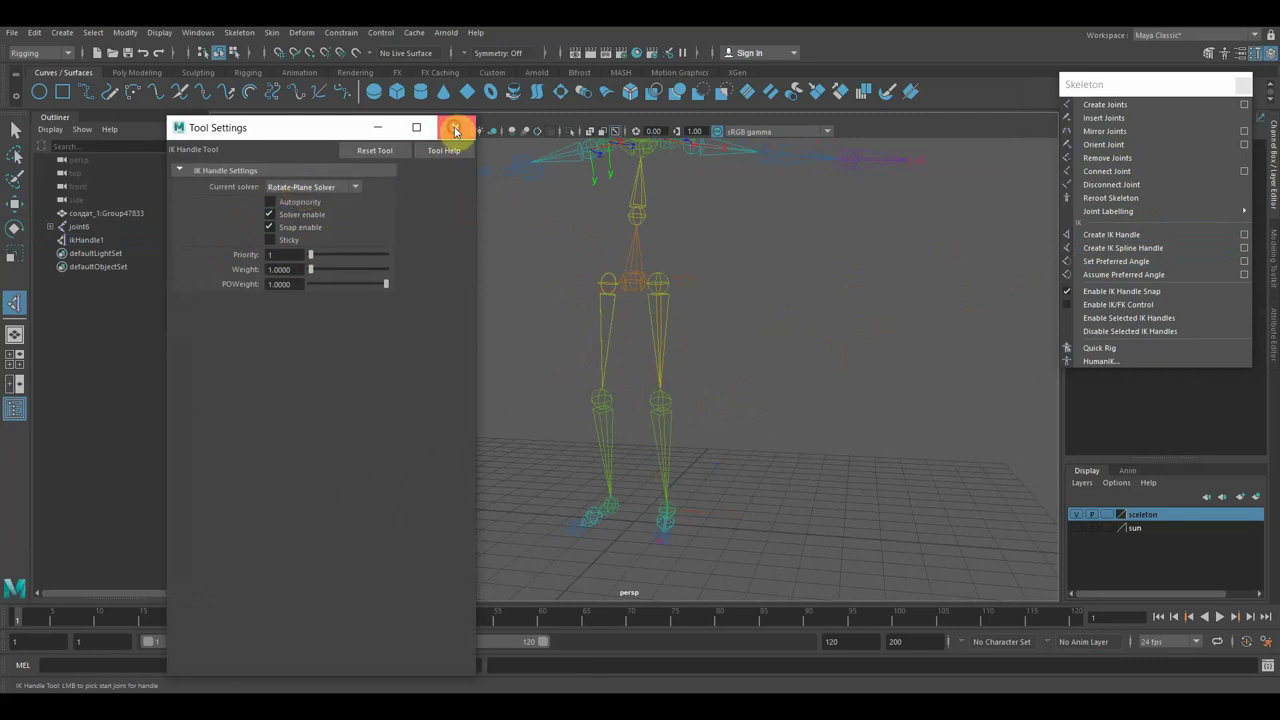
pyautogui.click(456, 127)
# Create the second leg's IK handle from hip to ankle and test the knee bend.
pyautogui.moveTo(720, 276)
pyautogui.keyDown('alt'); pyautogui.mouseDown()
pyautogui.moveTo(711, 300)
pyautogui.moveTo(720, 263)
pyautogui.mouseUp(); pyautogui.keyUp('alt')
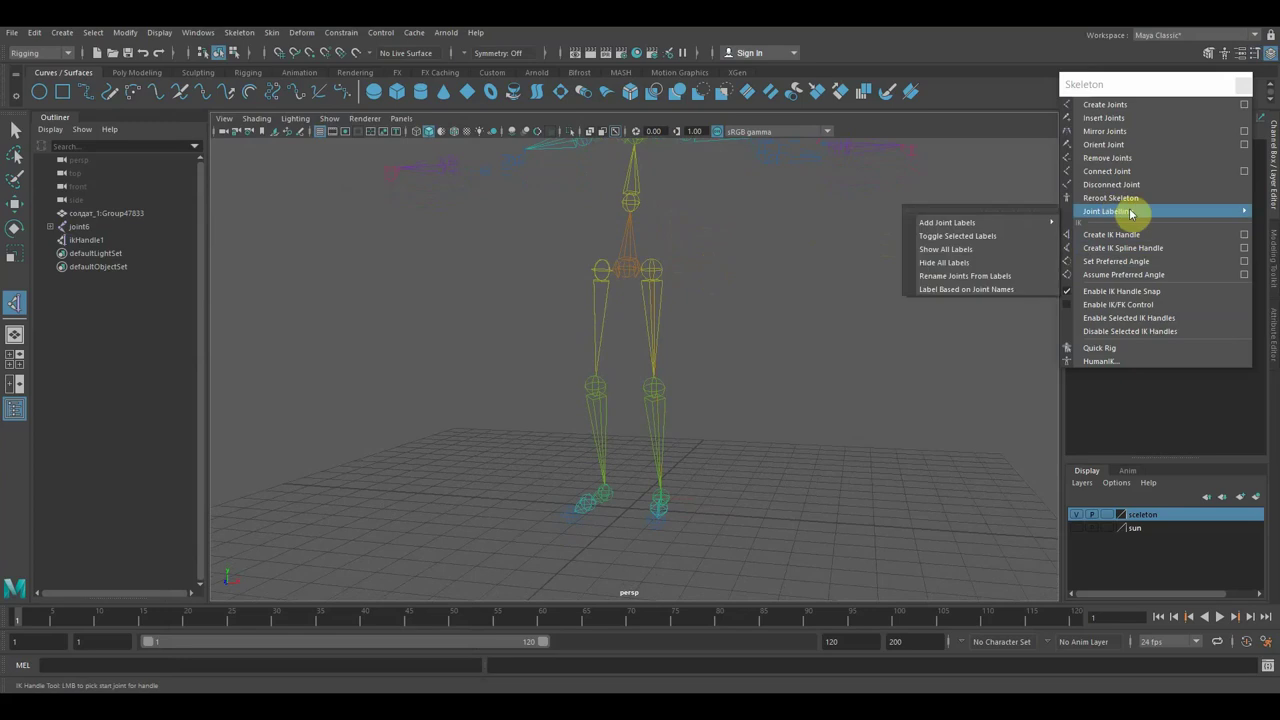
pyautogui.click(1125, 238)
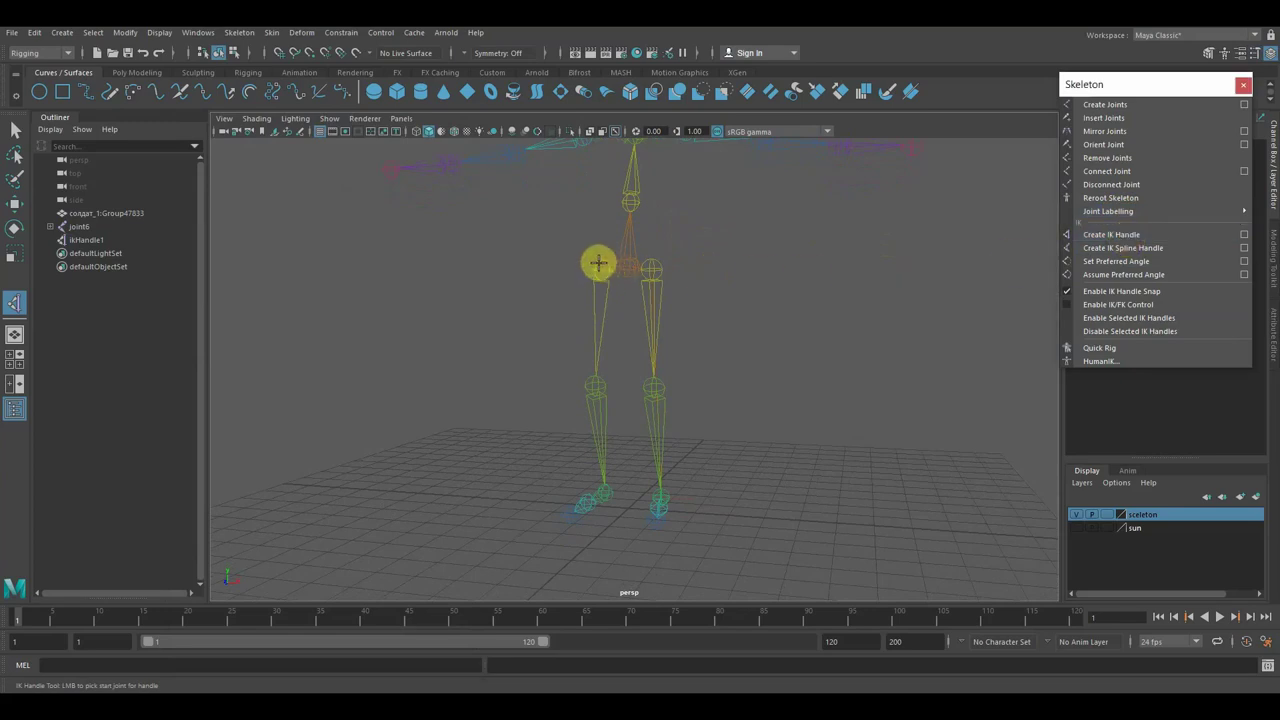
pyautogui.click(598, 265)
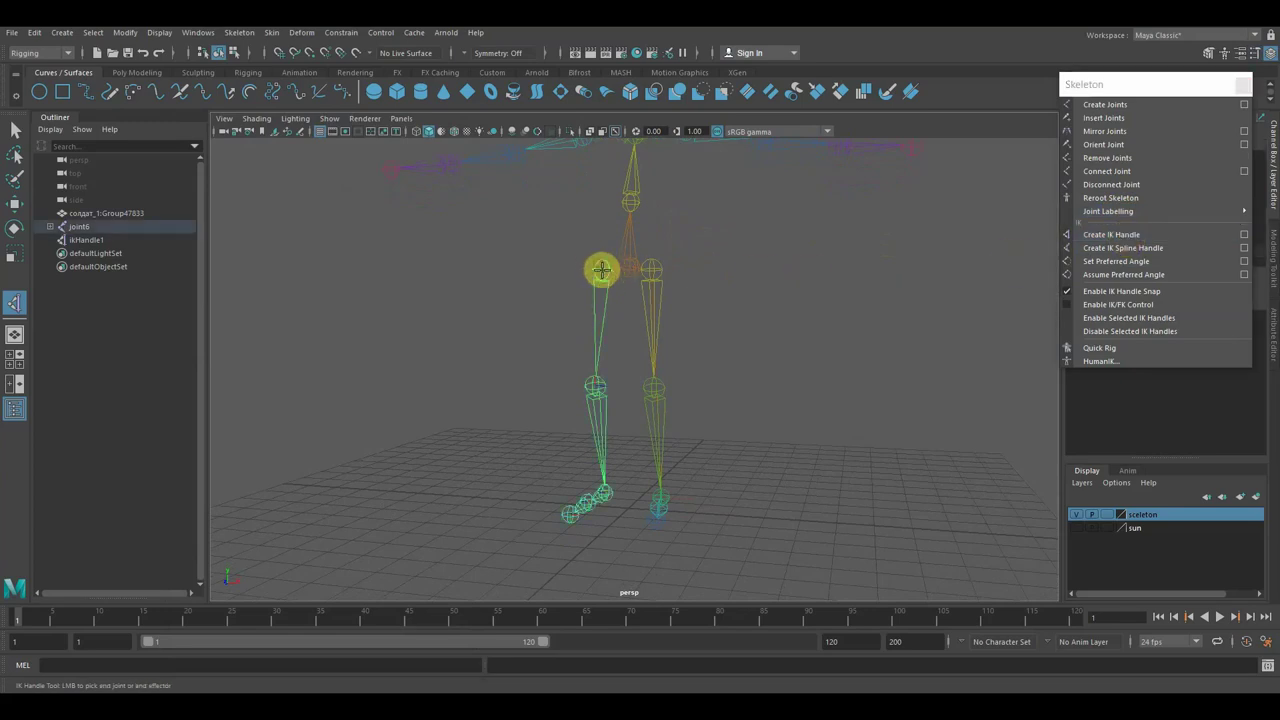
pyautogui.click(608, 493)
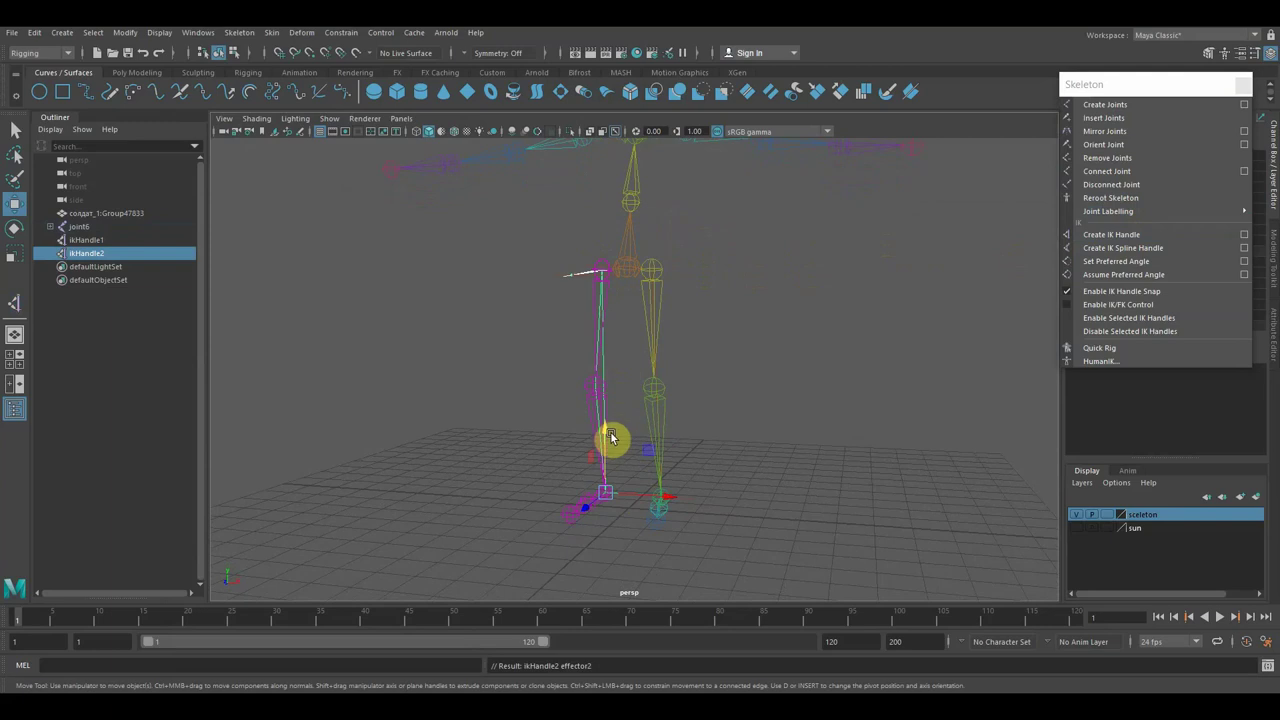
pyautogui.moveTo(604, 430); pyautogui.dragTo(612, 432)
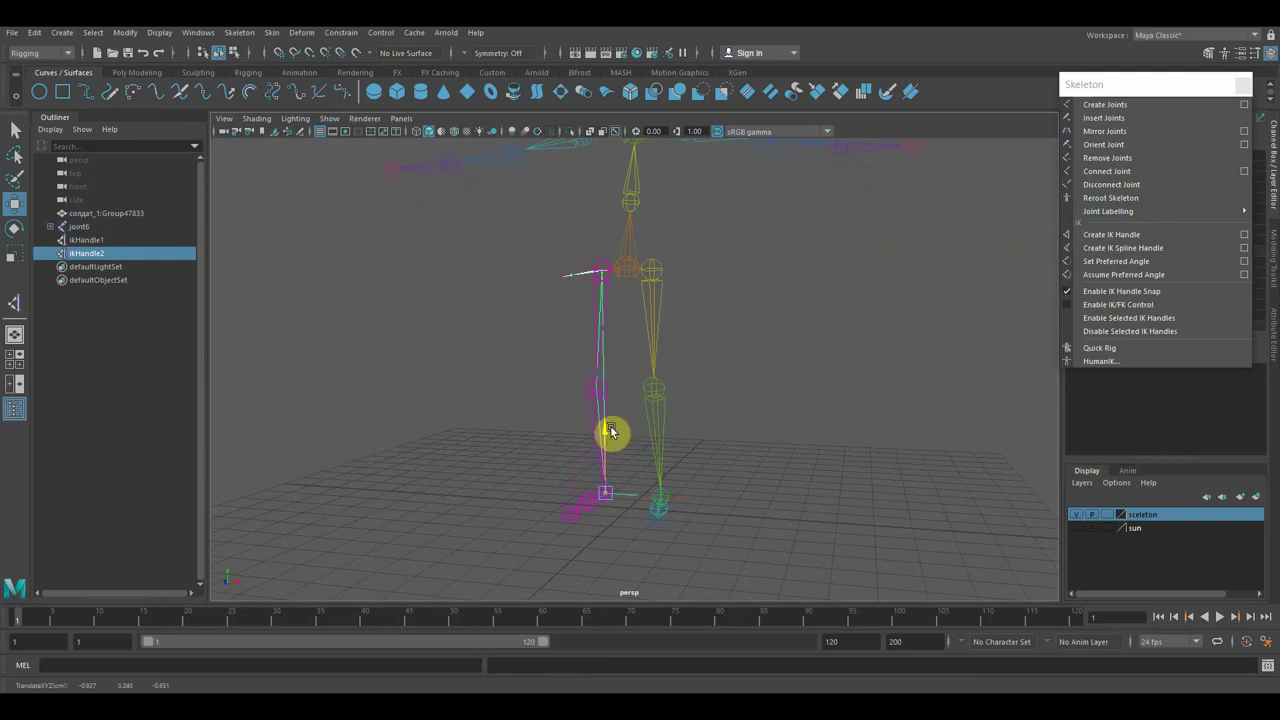
pyautogui.moveTo(728, 346)
pyautogui.keyDown('alt'); pyautogui.mouseDown()
pyautogui.moveTo(693, 402)
pyautogui.moveTo(709, 417)
pyautogui.moveTo(609, 429)
pyautogui.moveTo(617, 405)
pyautogui.moveTo(649, 417)
pyautogui.moveTo(680, 390)
pyautogui.mouseUp(); pyautogui.keyUp('alt')
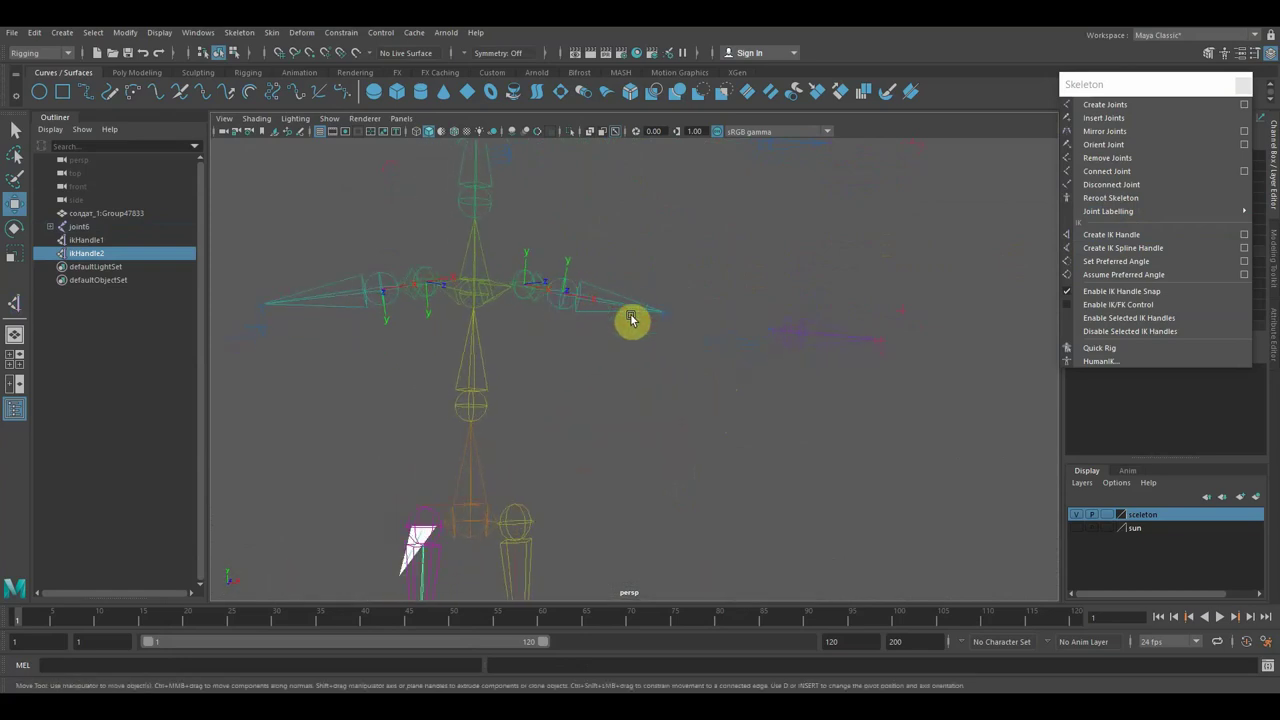
# Create an IK handle on the first arm from shoulder to wrist and test the elbow bend.
pyautogui.click(1111, 234)
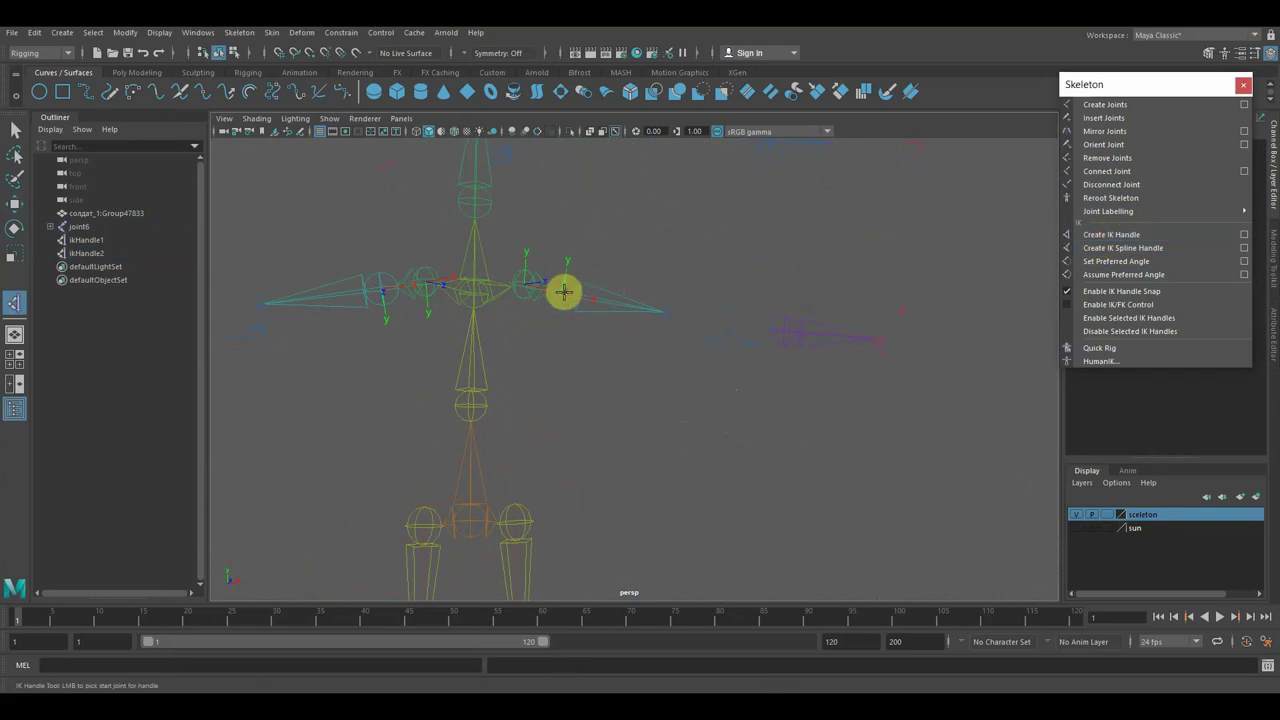
pyautogui.click(564, 291)
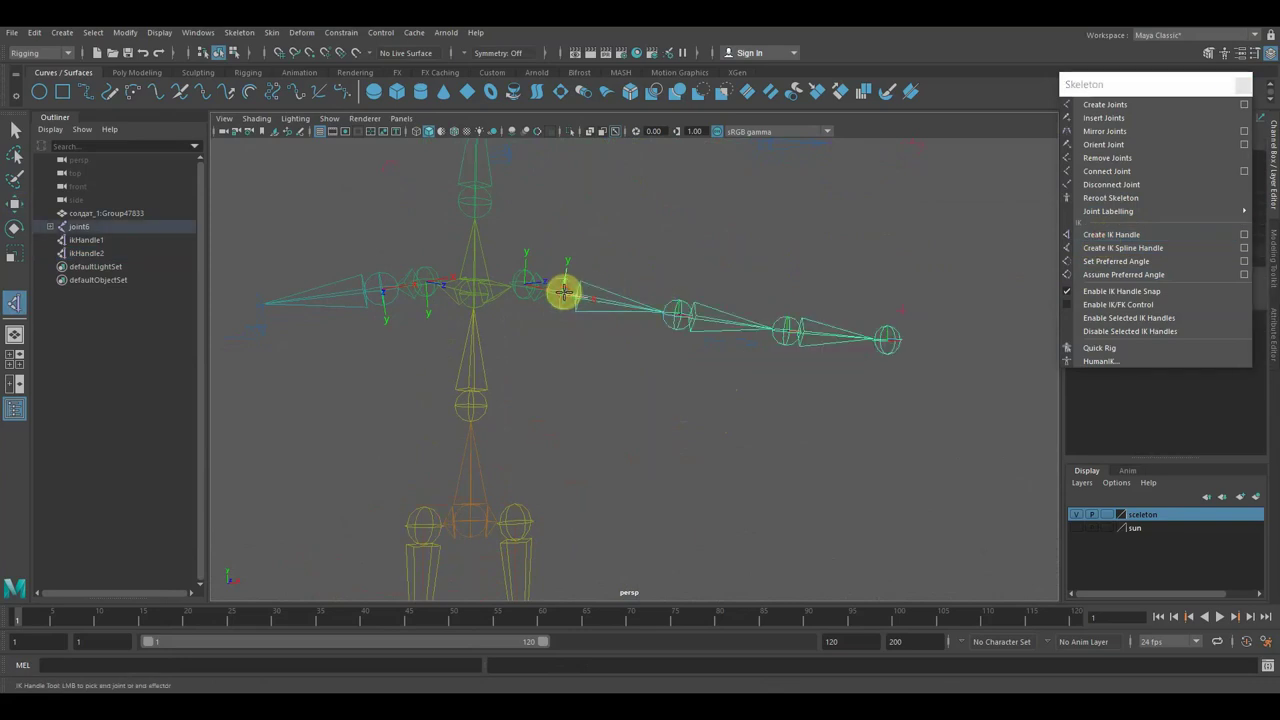
pyautogui.click(787, 327)
pyautogui.press('w')
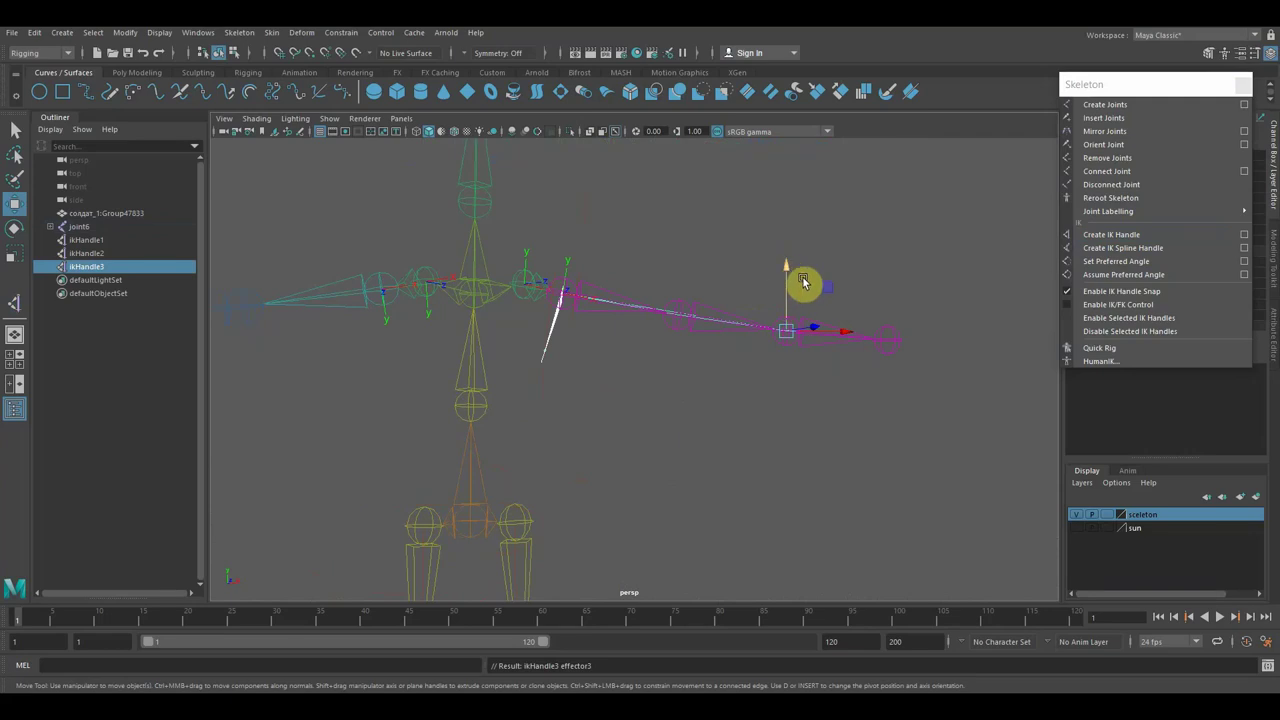
pyautogui.moveTo(845, 332)
pyautogui.mouseDown()
pyautogui.moveTo(732, 343)
pyautogui.moveTo(853, 351)
pyautogui.mouseUp()
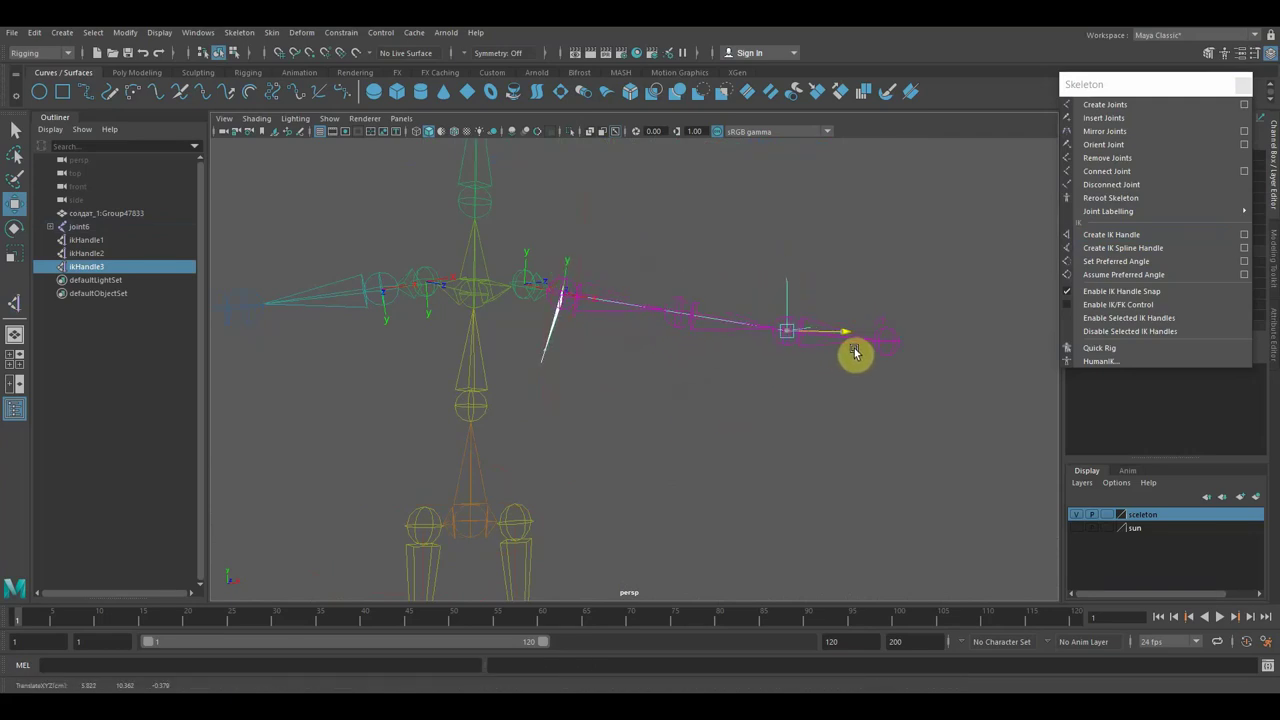
pyautogui.moveTo(683, 263)
pyautogui.keyDown('alt'); pyautogui.mouseDown()
pyautogui.moveTo(920, 234)
pyautogui.moveTo(895, 236)
pyautogui.mouseUp(); pyautogui.keyUp('alt')
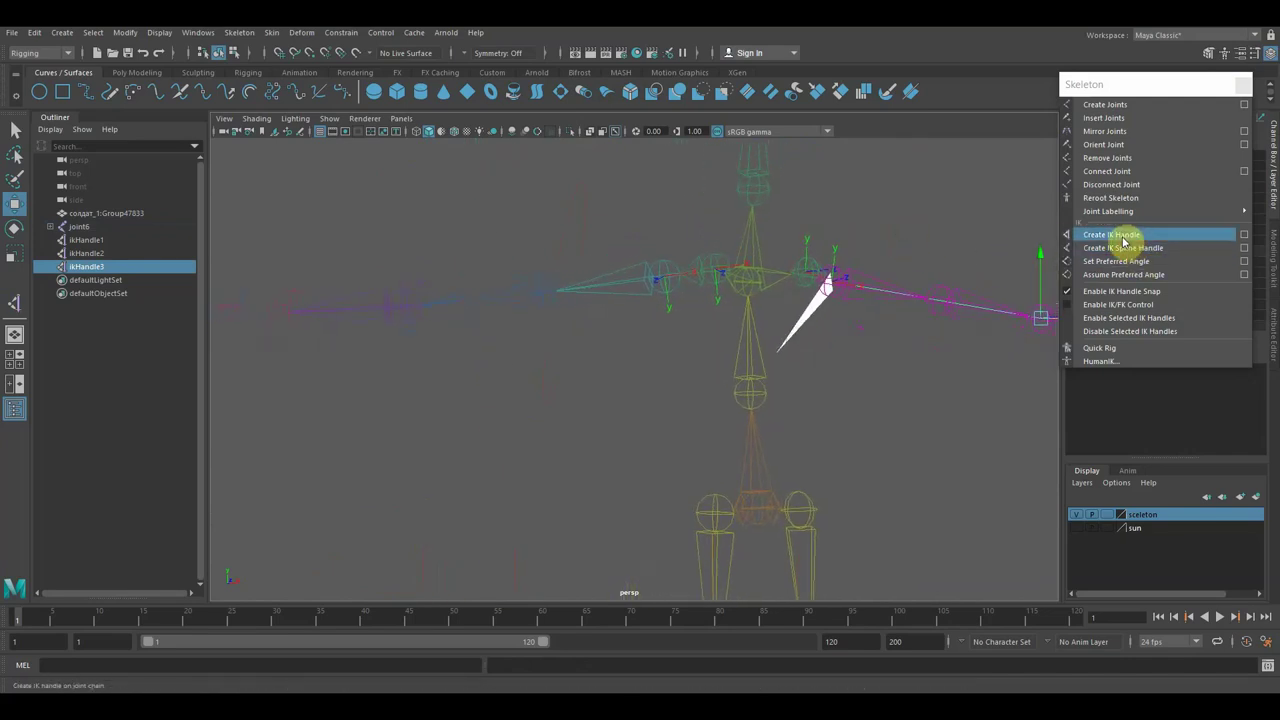
pyautogui.click(955, 218)
# Create the other arm's shoulder-to-wrist IK handle, test it, and reframe the legs.
pyautogui.click(1134, 238)
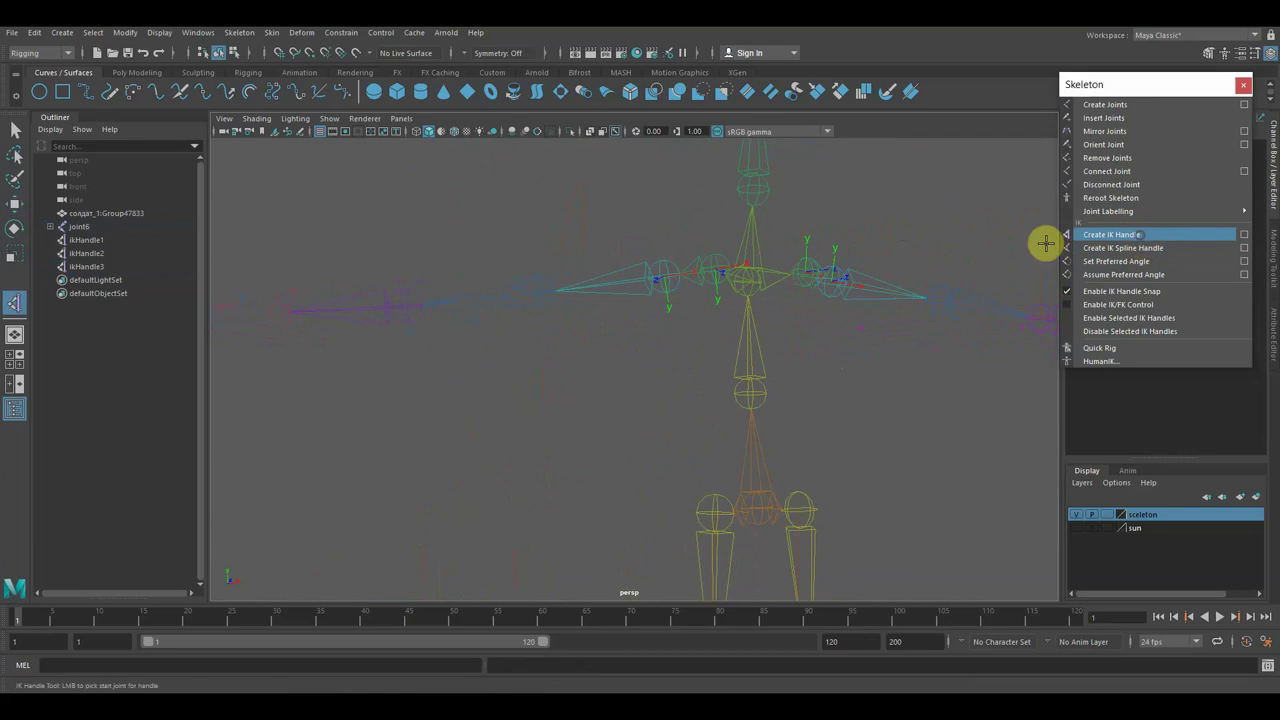
pyautogui.click(664, 267)
pyautogui.click(404, 307)
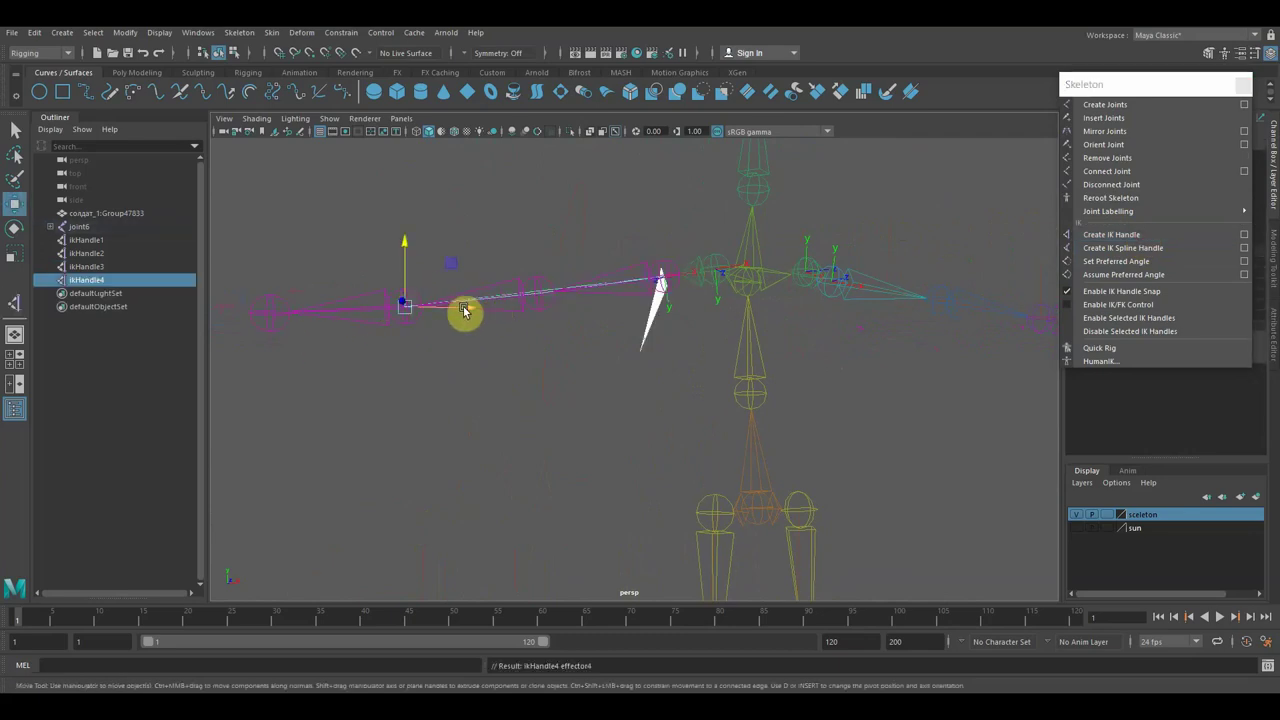
pyautogui.moveTo(464, 311); pyautogui.dragTo(455, 311)
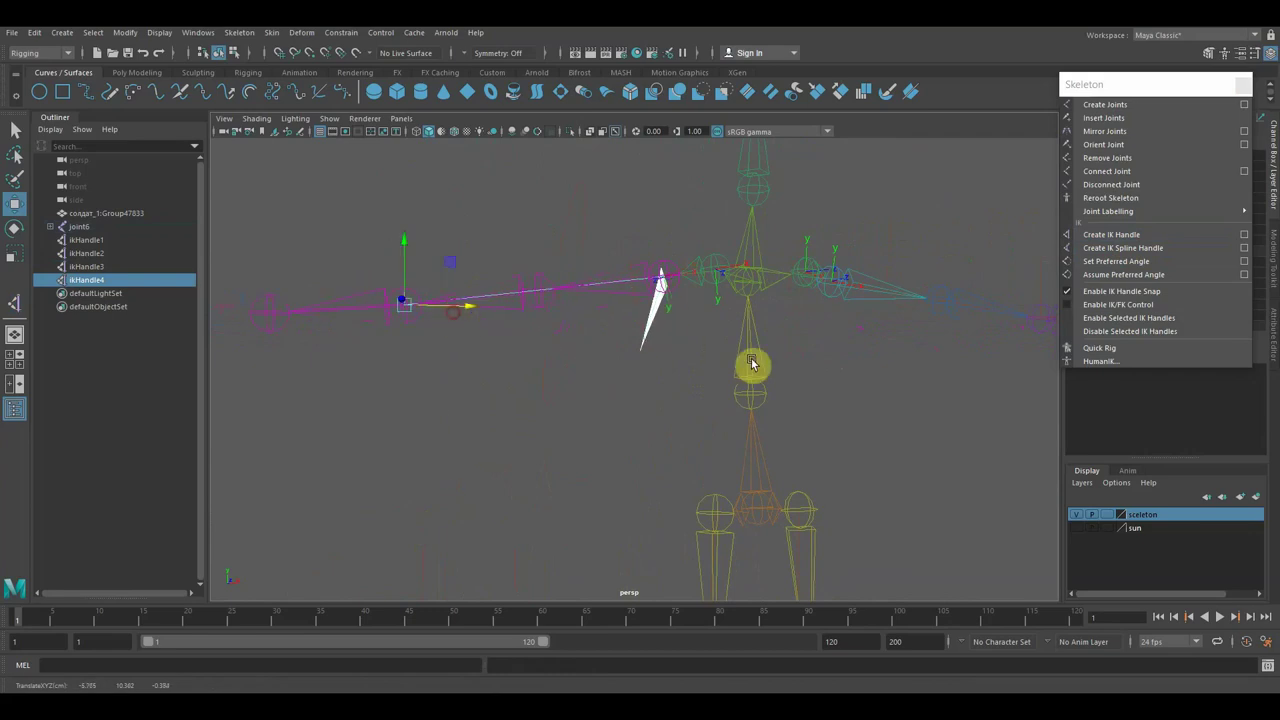
pyautogui.moveTo(723, 394)
pyautogui.keyDown('alt'); pyautogui.mouseDown()
pyautogui.moveTo(694, 409)
pyautogui.moveTo(714, 426)
pyautogui.moveTo(700, 354)
pyautogui.moveTo(720, 283)
pyautogui.mouseUp(); pyautogui.keyUp('alt')
pyautogui.moveTo(798, 367)
pyautogui.keyDown('alt'); pyautogui.mouseDown()
pyautogui.moveTo(634, 377)
pyautogui.moveTo(665, 371)
pyautogui.mouseUp(); pyautogui.keyUp('alt')
pyautogui.moveTo(516, 427)
pyautogui.keyDown('alt'); pyautogui.mouseDown()
pyautogui.moveTo(654, 414)
pyautogui.moveTo(737, 423)
pyautogui.moveTo(741, 410)
pyautogui.mouseUp(); pyautogui.keyUp('alt')
pyautogui.moveTo(741, 410)
pyautogui.keyDown('alt'); pyautogui.mouseDown(button='right')
pyautogui.moveTo(751, 363)
pyautogui.moveTo(754, 390)
pyautogui.moveTo(752, 319)
pyautogui.mouseUp(button='right'); pyautogui.keyUp('alt')
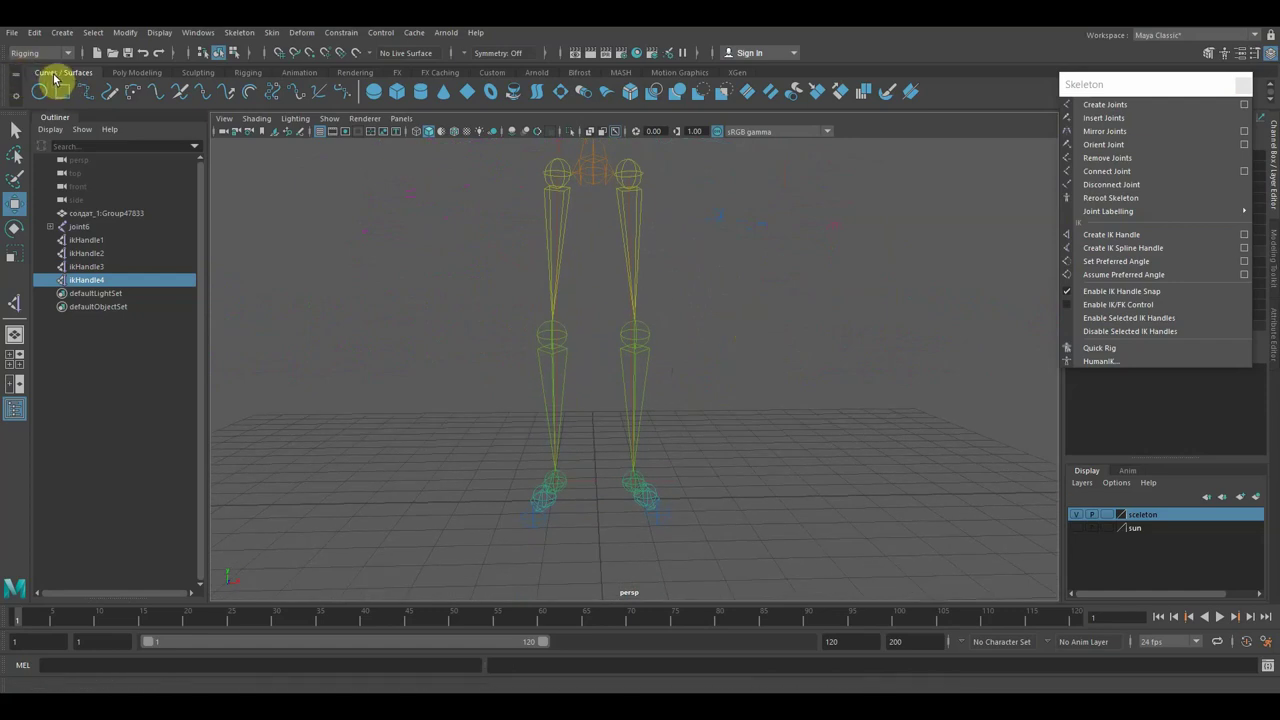
# Create a trial NURBS circle at the origin and delete it.
pyautogui.click(303, 75)
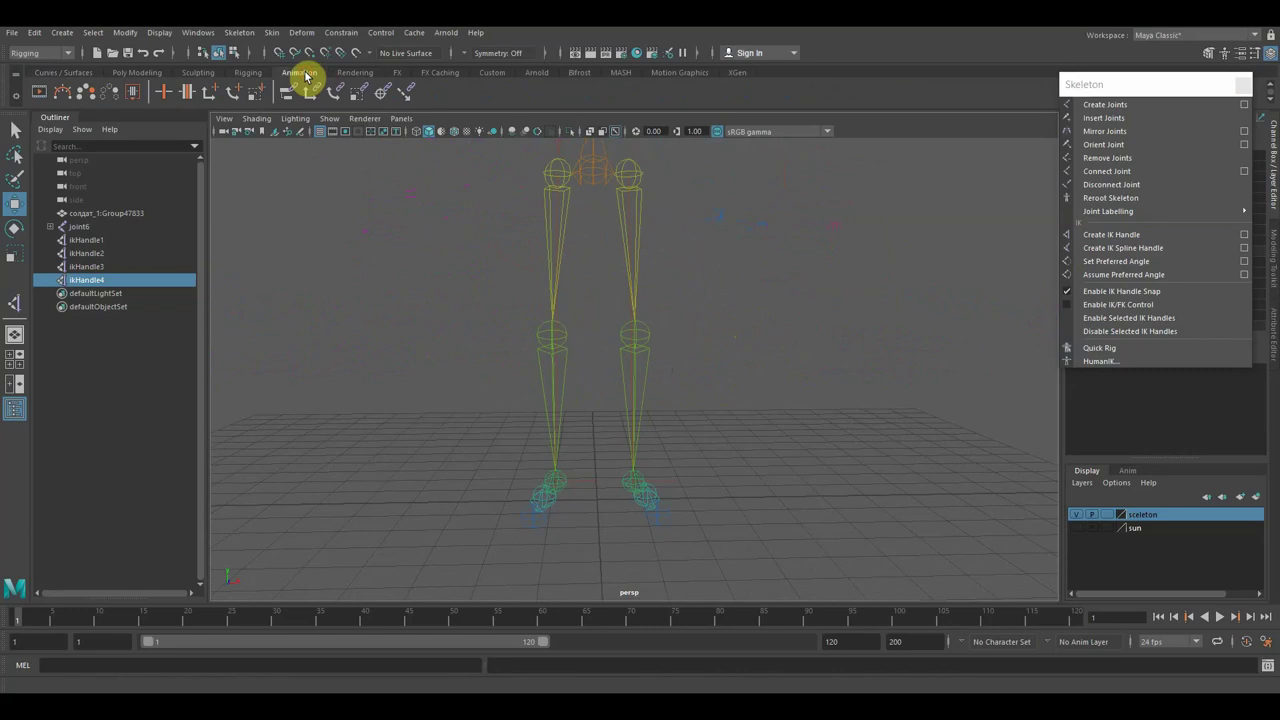
pyautogui.click(53, 74)
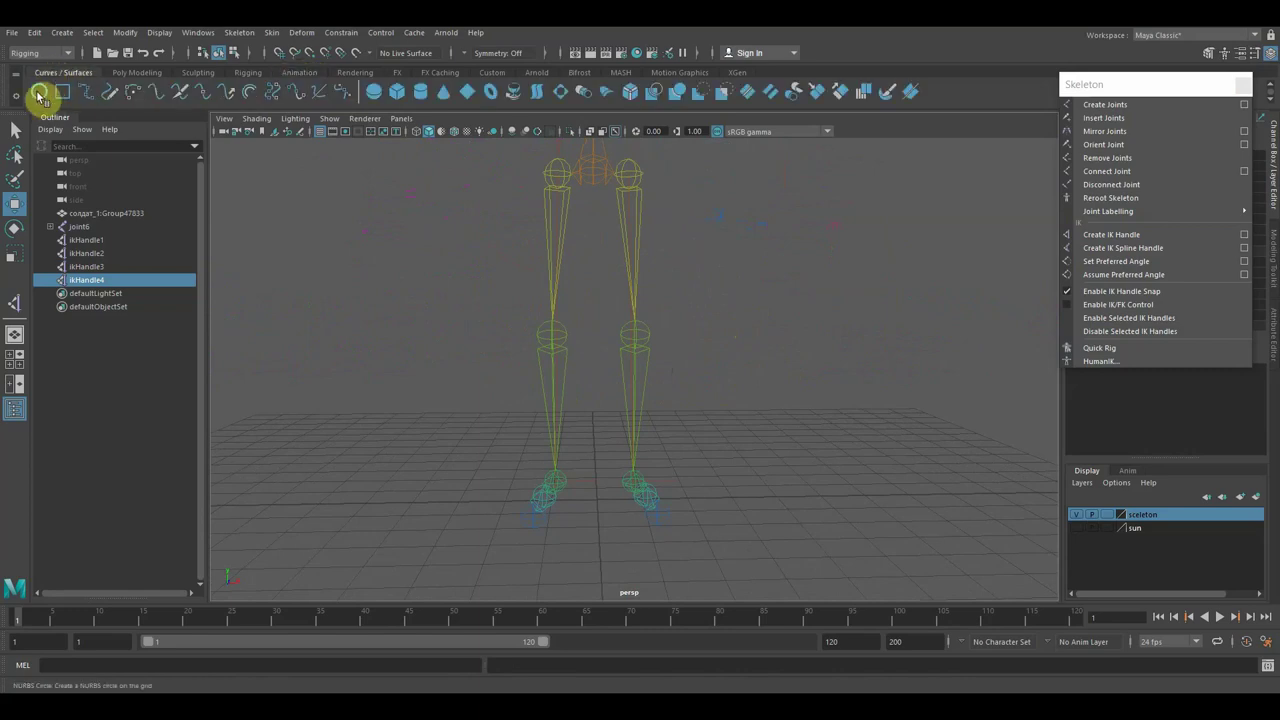
pyautogui.click(38, 95)
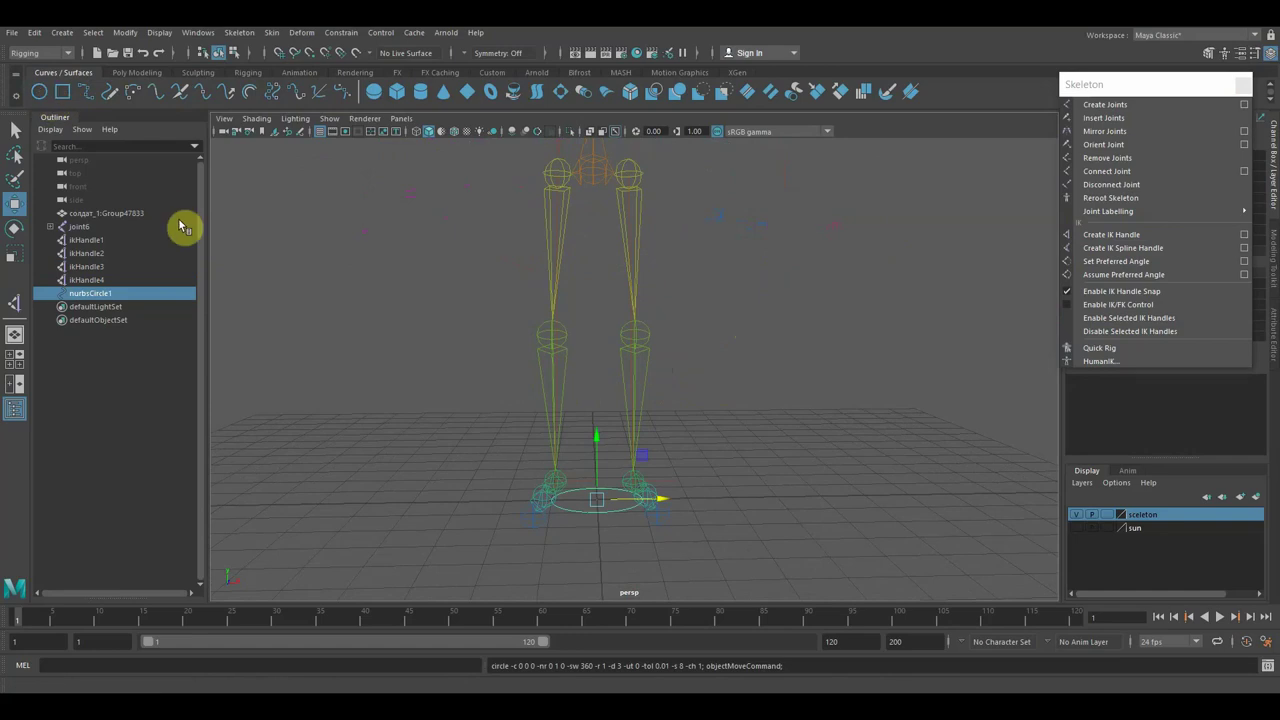
pyautogui.press('Delete')
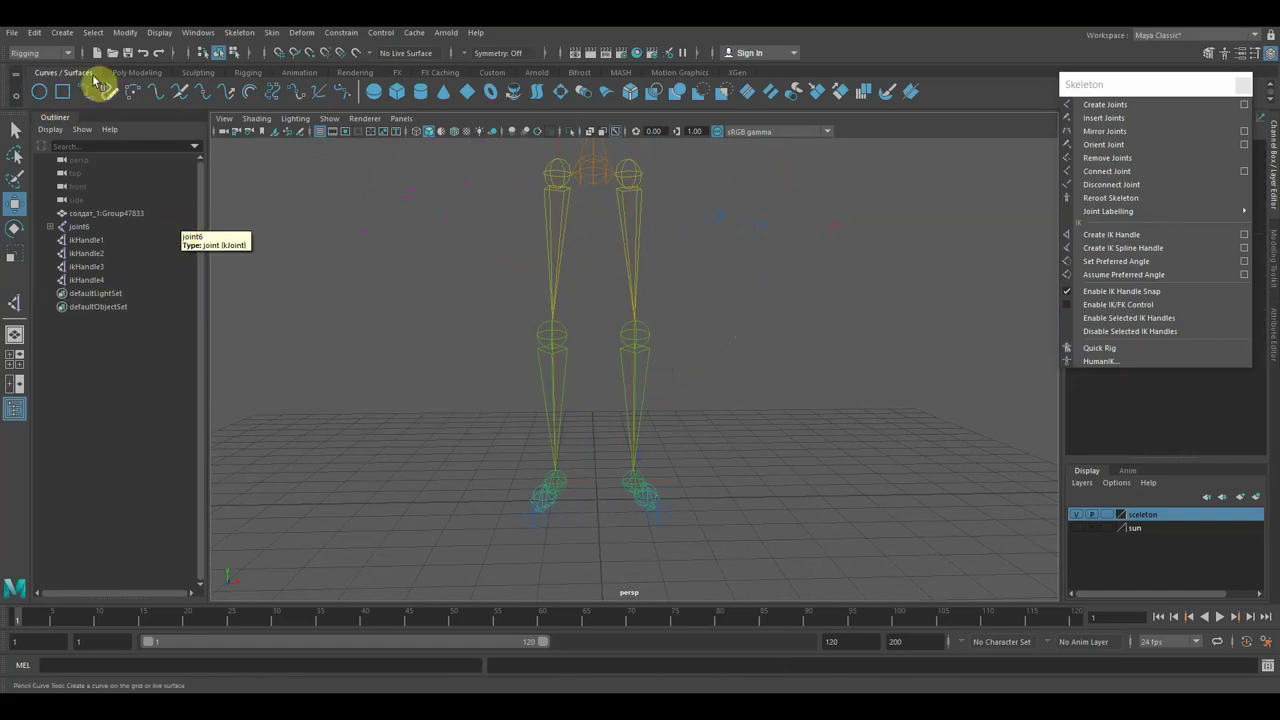
# Create a NURBS square and rotate it upright in the maximised side view.
pyautogui.click(62, 91)
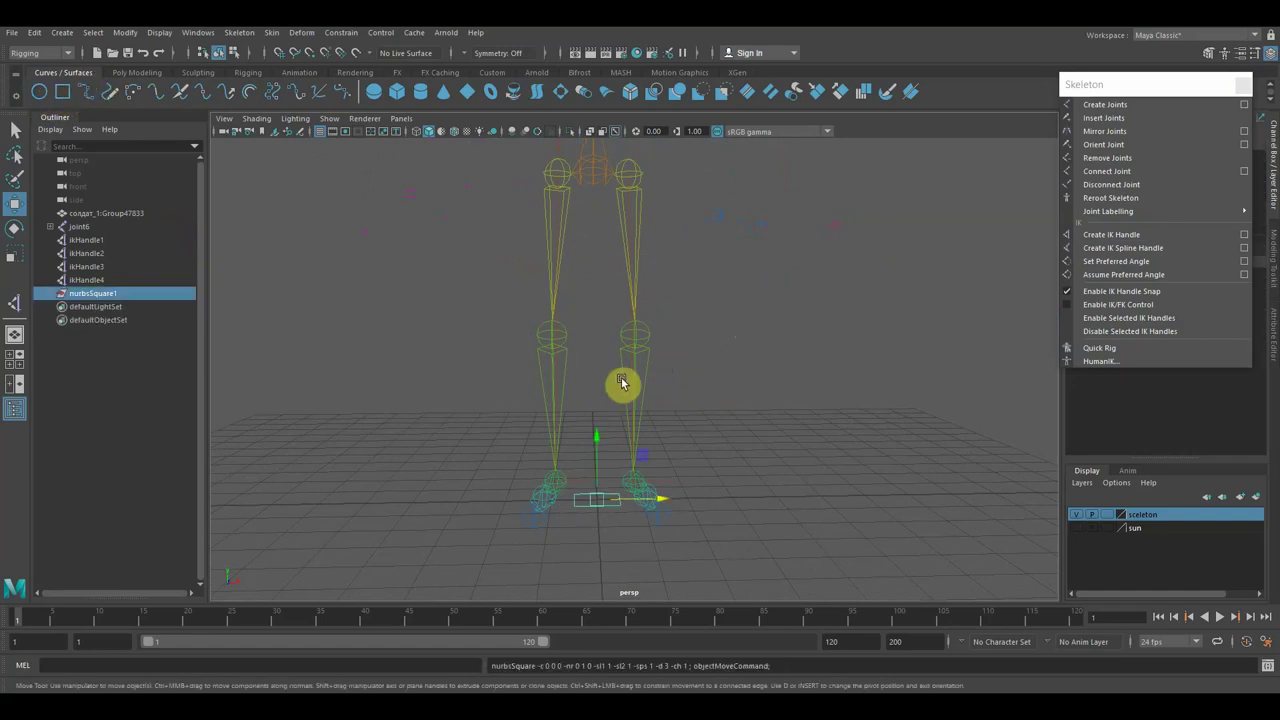
pyautogui.moveTo(858, 457)
pyautogui.keyDown('alt'); pyautogui.mouseDown()
pyautogui.moveTo(694, 460)
pyautogui.moveTo(708, 449)
pyautogui.mouseUp(); pyautogui.keyUp('alt')
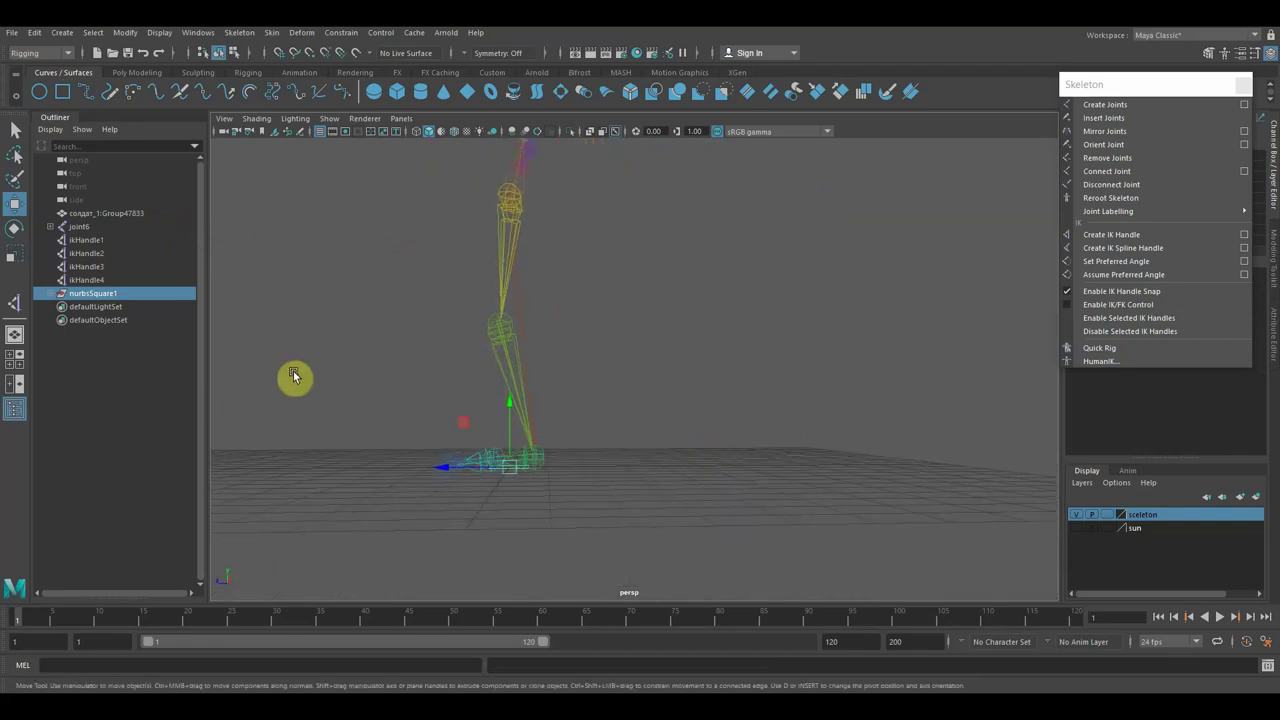
pyautogui.press('space')
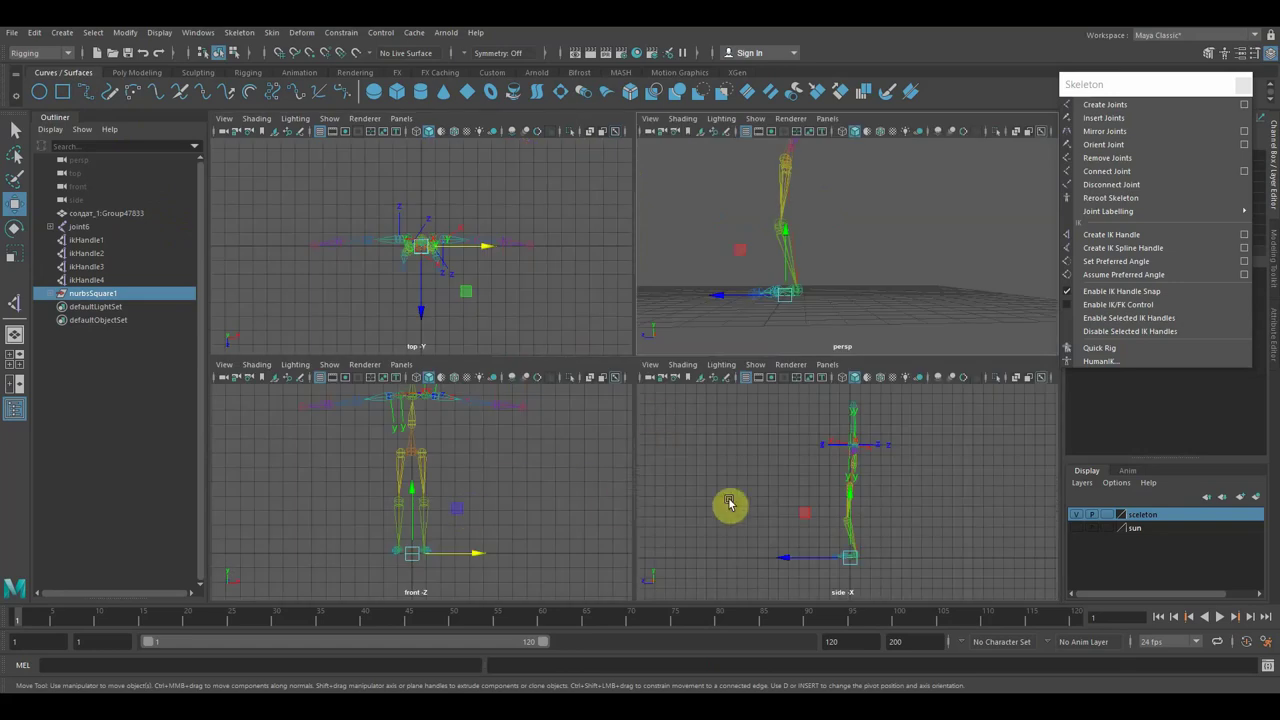
pyautogui.press('space')
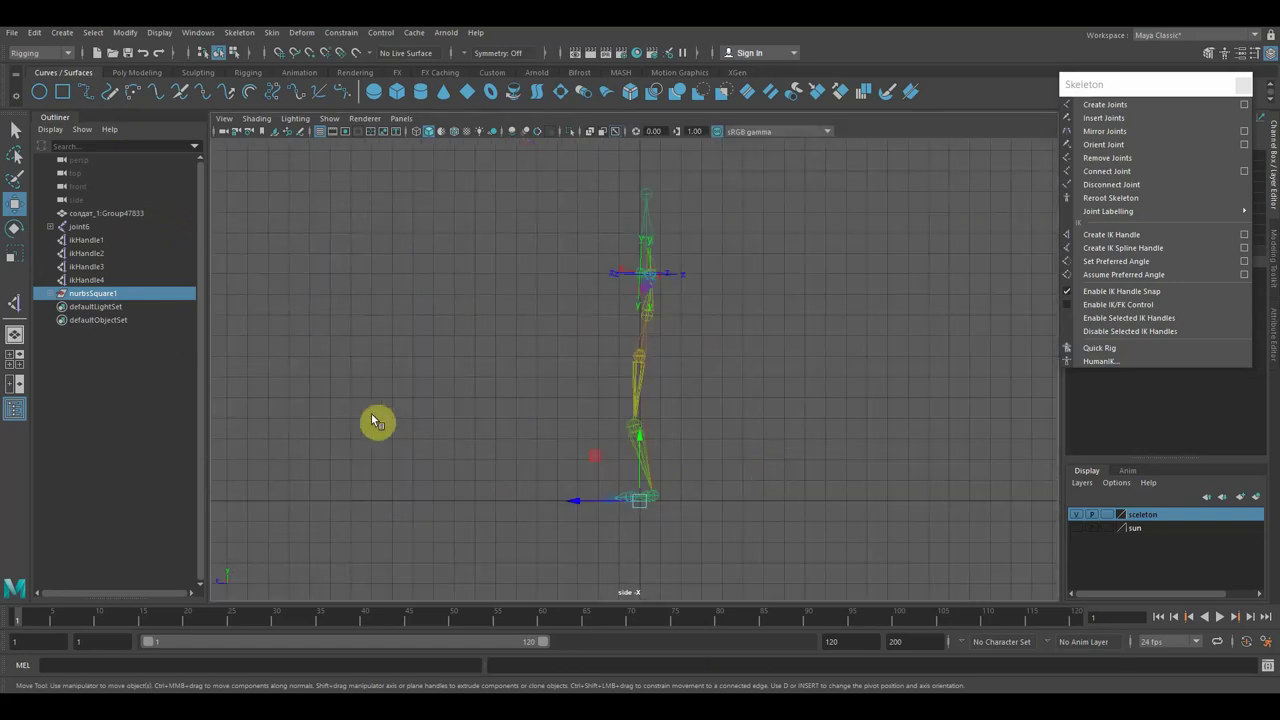
pyautogui.click(14, 228)
pyautogui.moveTo(697, 466); pyautogui.dragTo(576, 403)
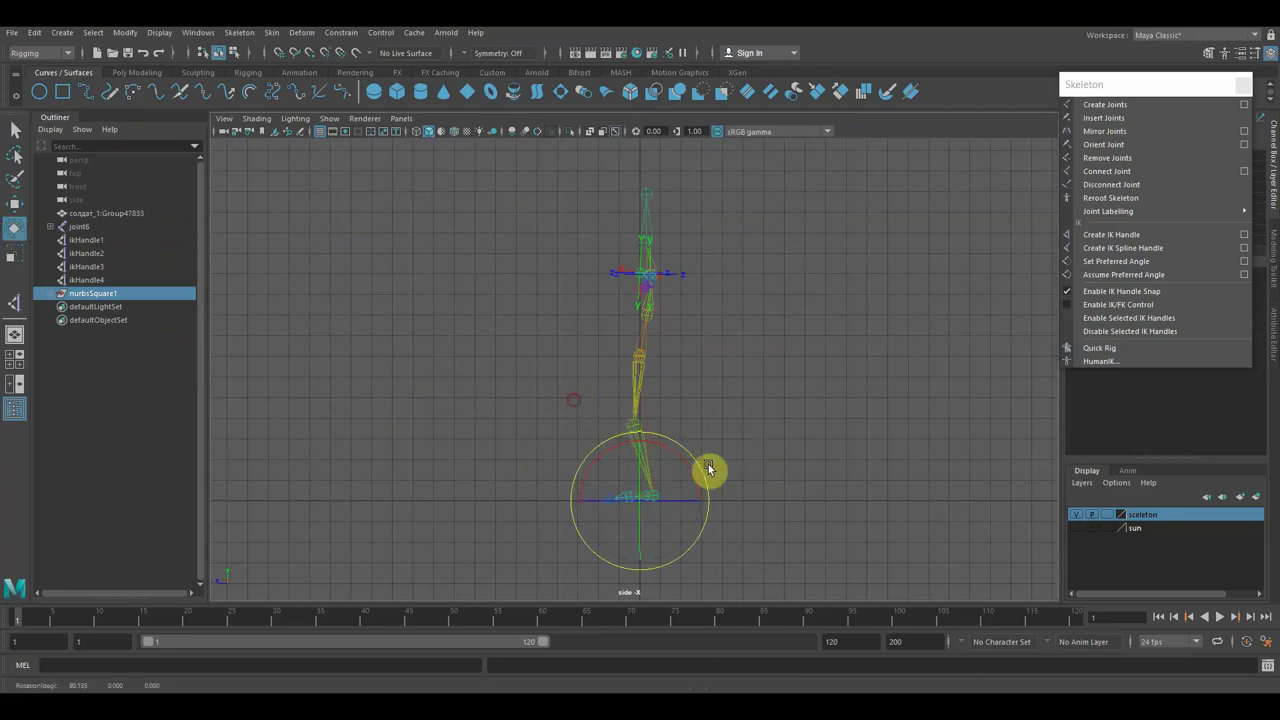
# Move the square up to knee height in front of the legs in the perspective view.
pyautogui.press('space')
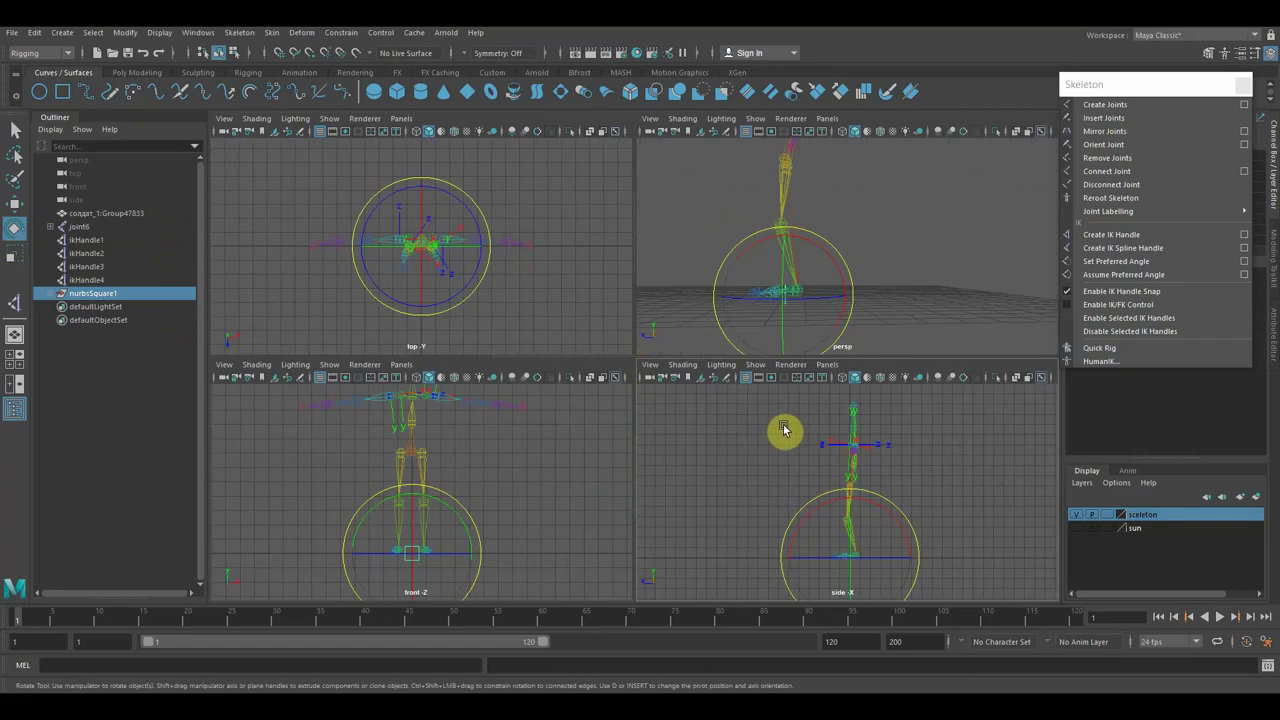
pyautogui.press('space')
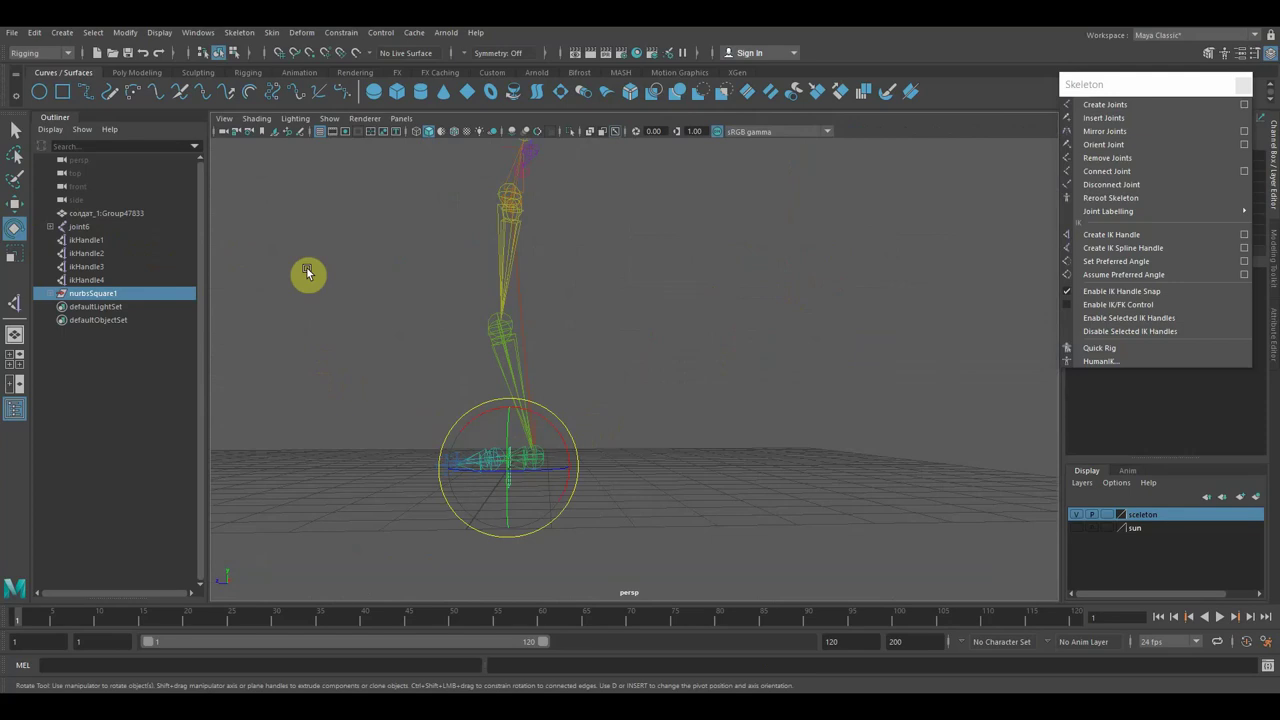
pyautogui.press('w')
pyautogui.press('e')
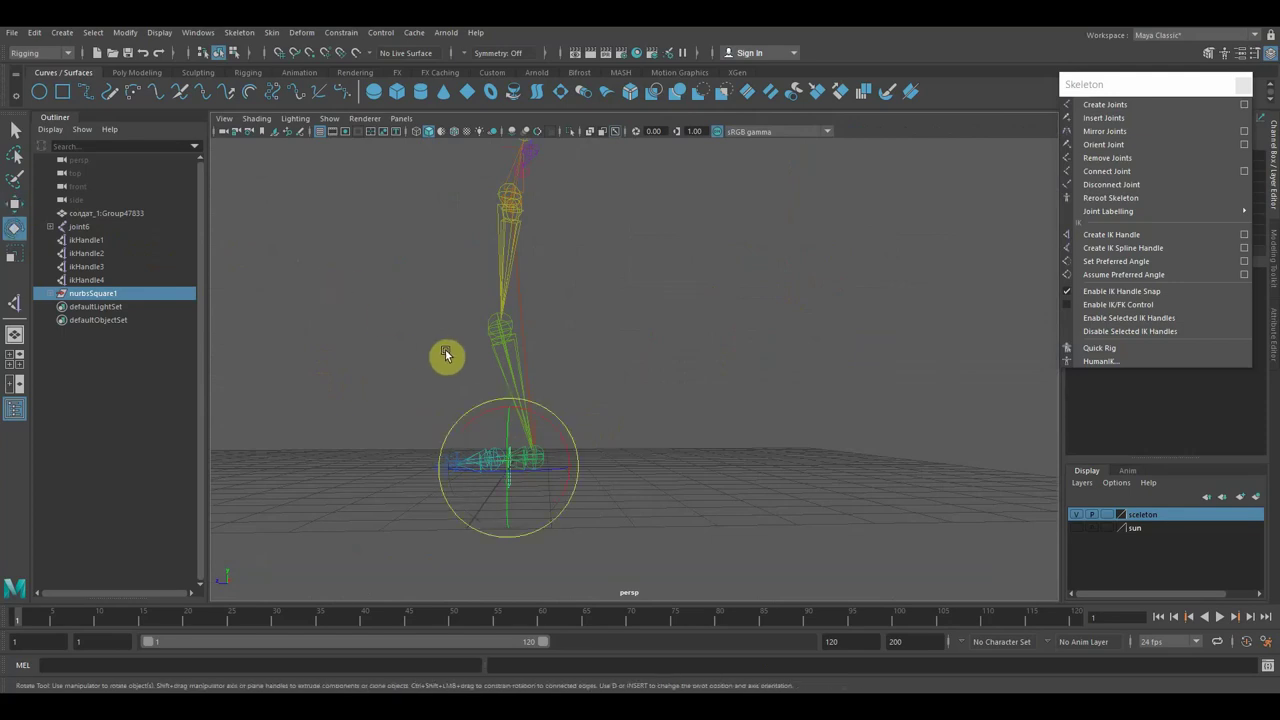
pyautogui.press('w')
pyautogui.moveTo(510, 405); pyautogui.dragTo(499, 272)
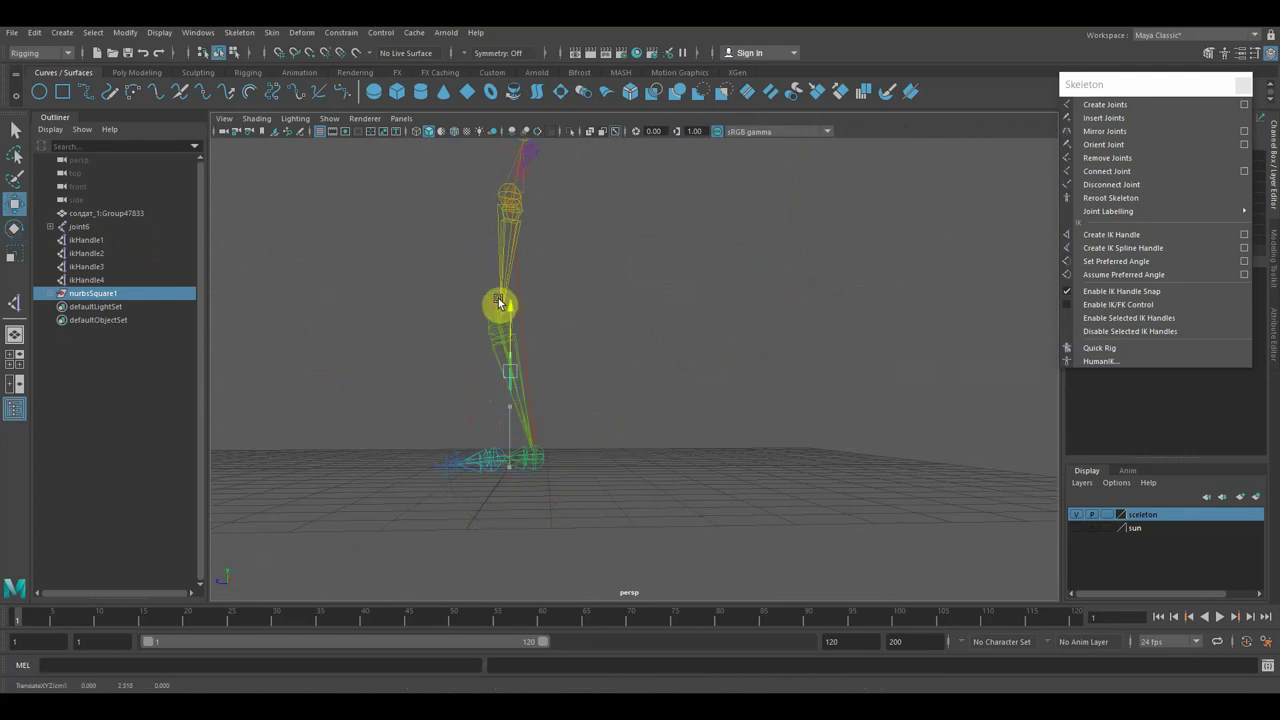
pyautogui.moveTo(457, 337); pyautogui.dragTo(406, 334)
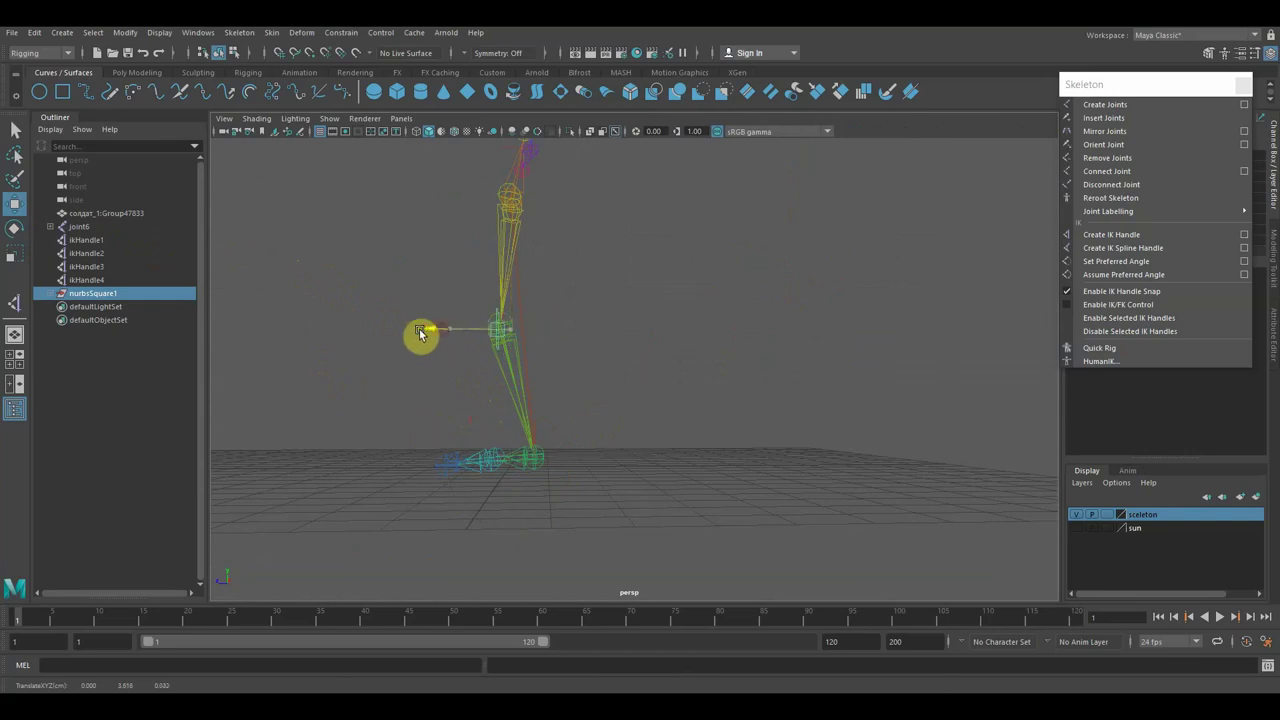
pyautogui.moveTo(623, 369)
pyautogui.keyDown('alt'); pyautogui.mouseDown()
pyautogui.moveTo(786, 357)
pyautogui.moveTo(774, 369)
pyautogui.mouseUp(); pyautogui.keyUp('alt')
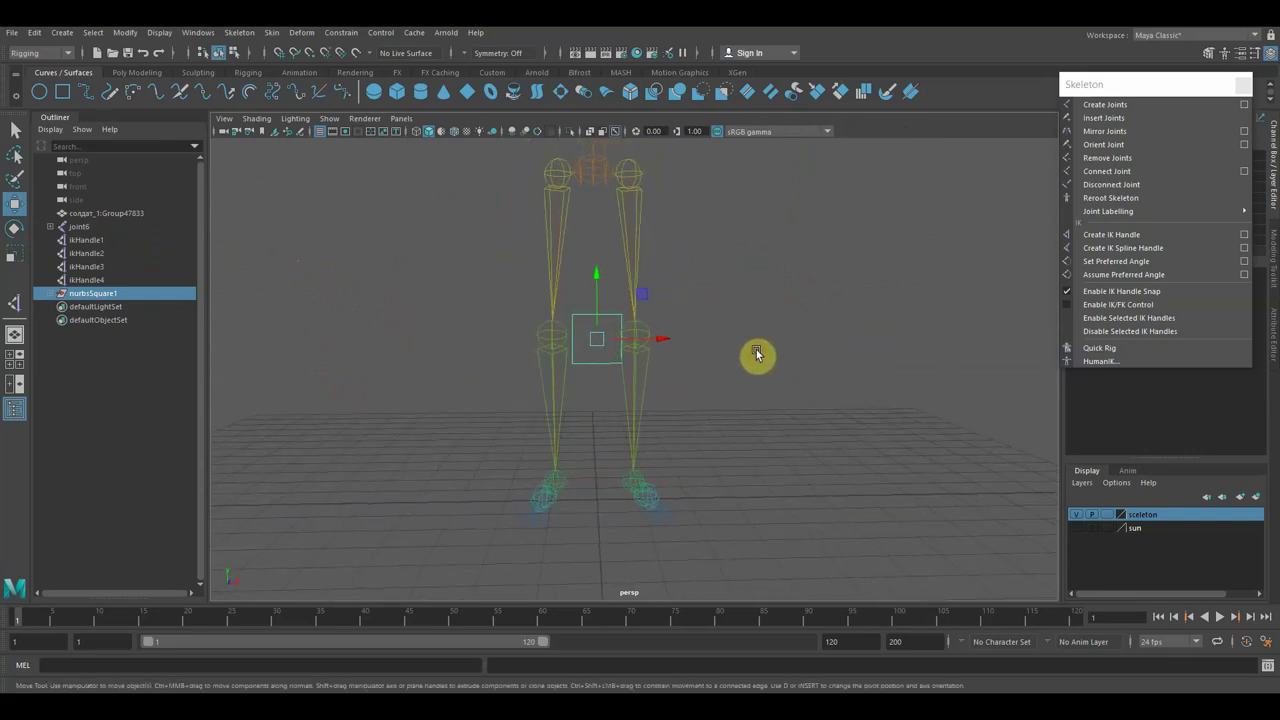
# Reselect the square control and move it right onto the right knee.
pyautogui.click(750, 346)
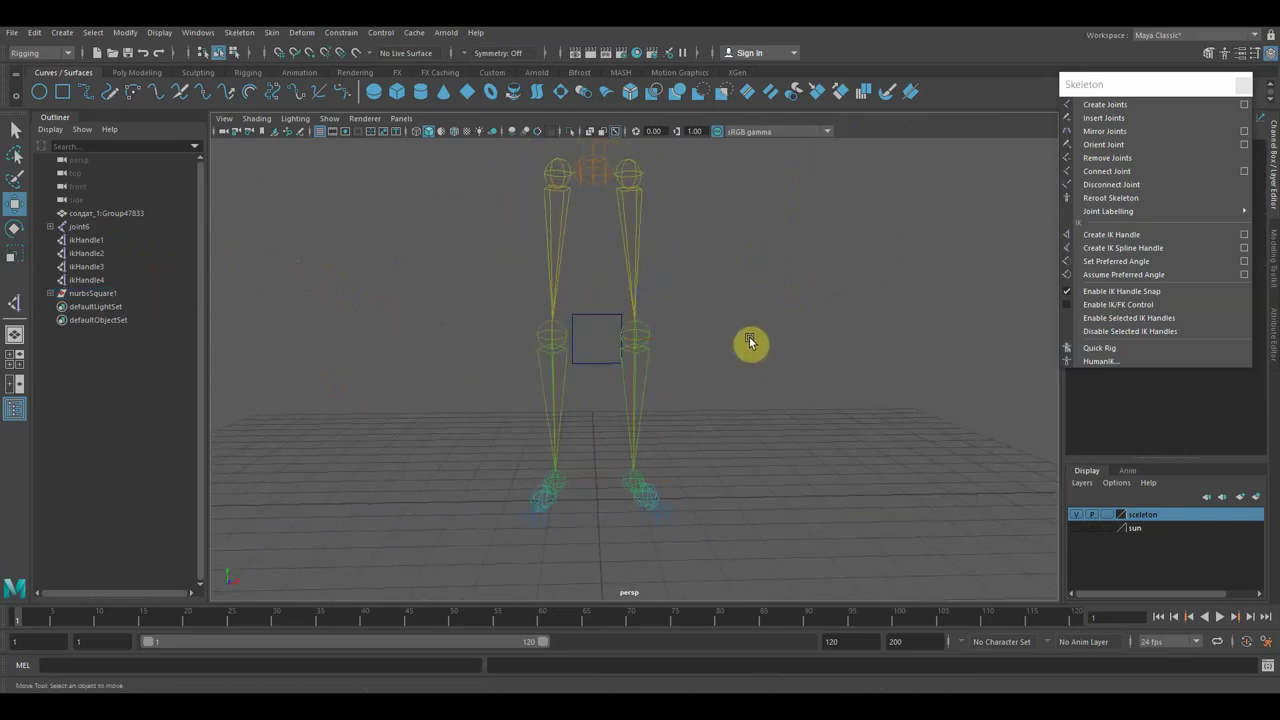
pyautogui.click(611, 318)
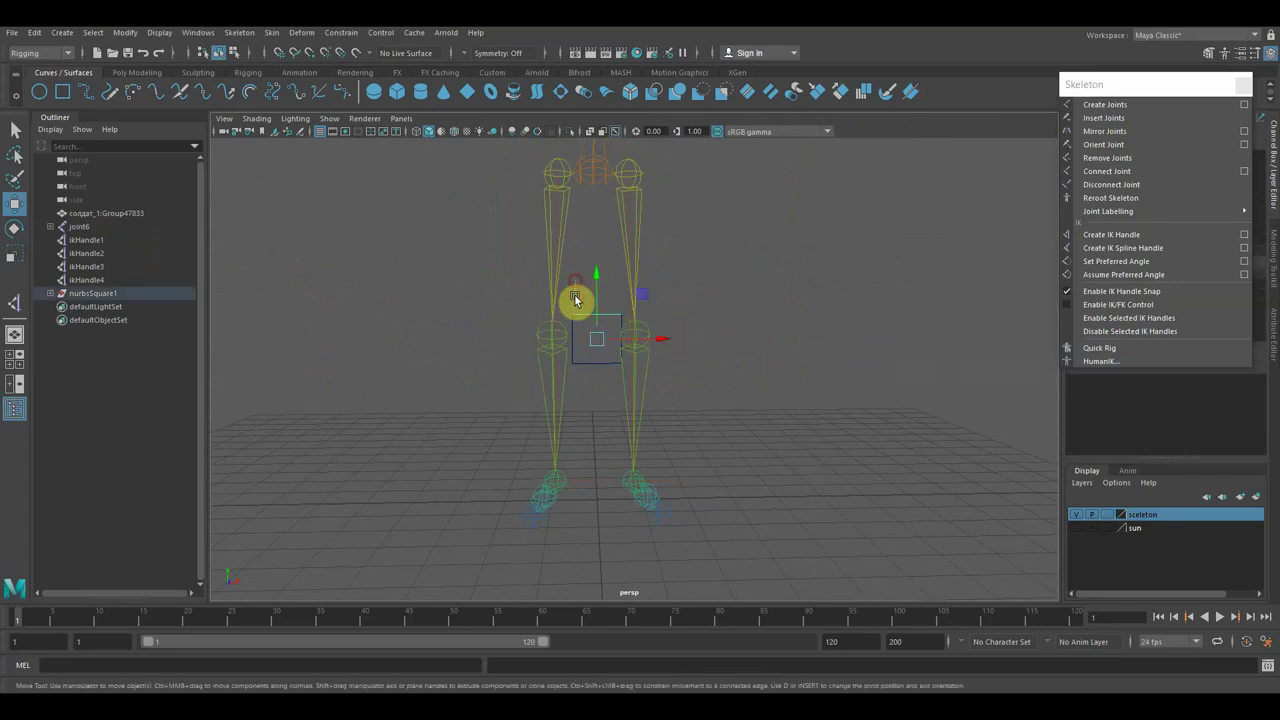
pyautogui.click(201, 53)
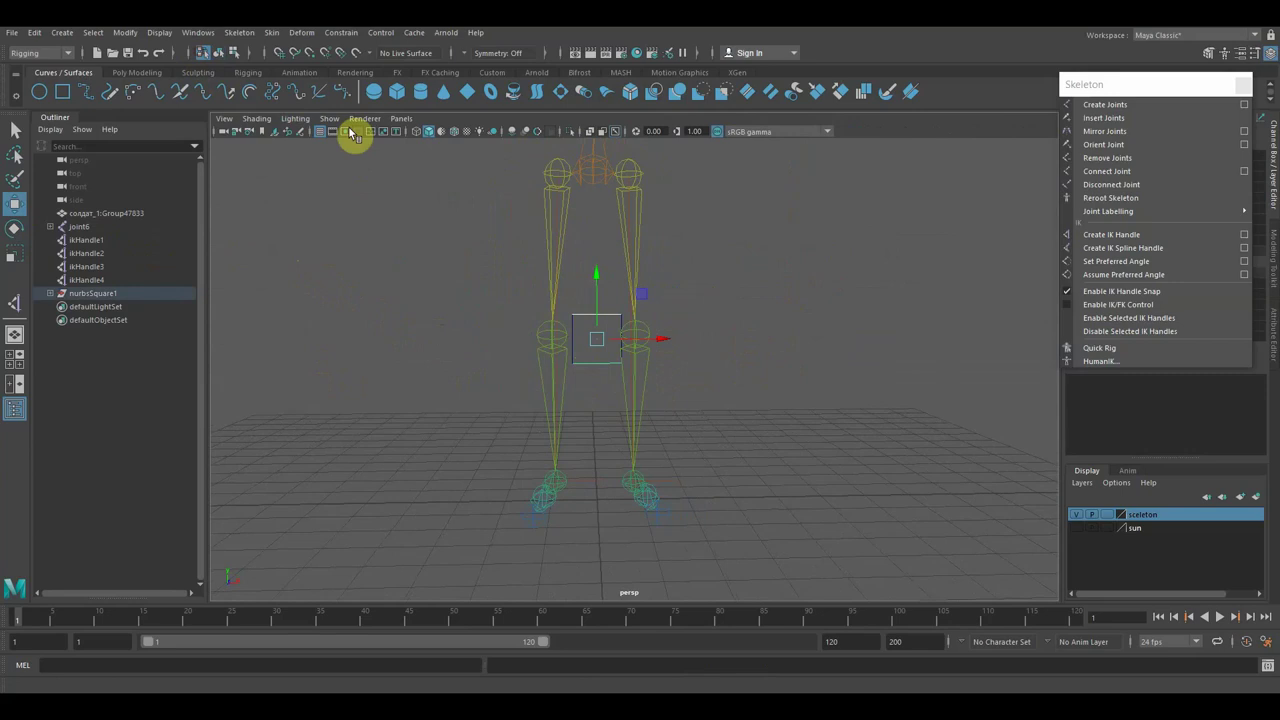
pyautogui.click(586, 342)
pyautogui.click(654, 344)
pyautogui.click(184, 61)
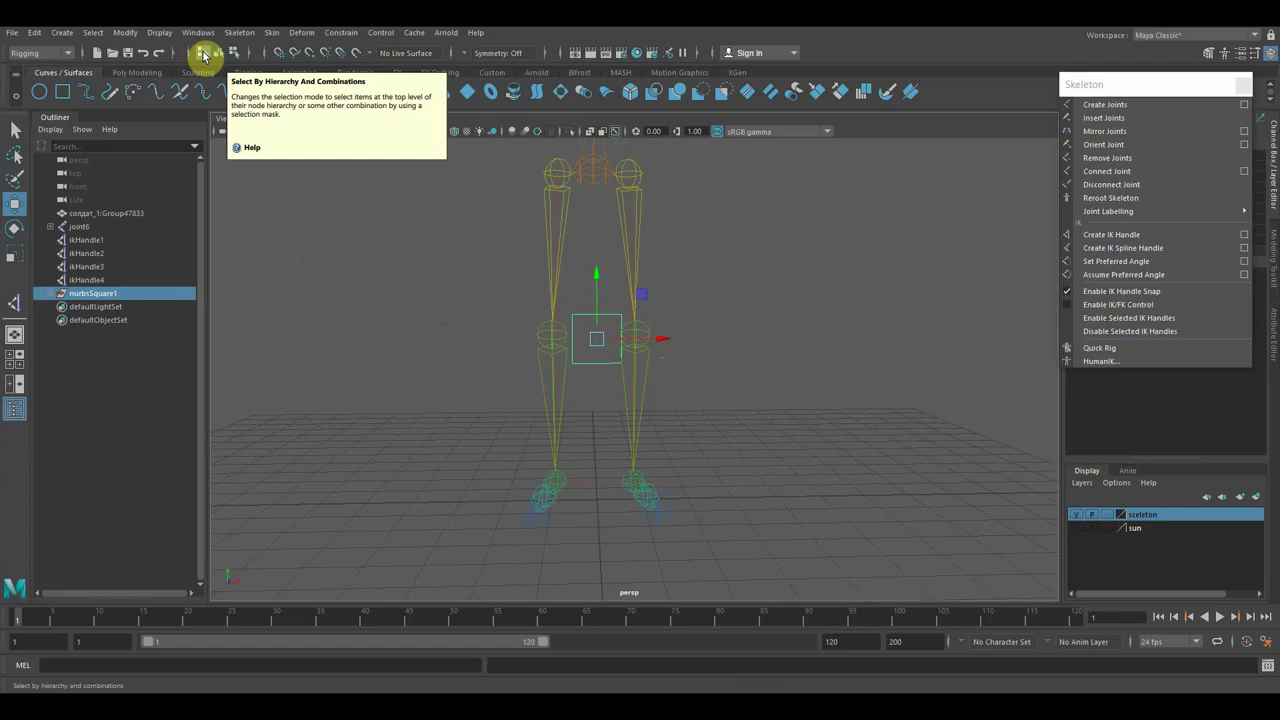
pyautogui.moveTo(663, 343); pyautogui.dragTo(690, 352)
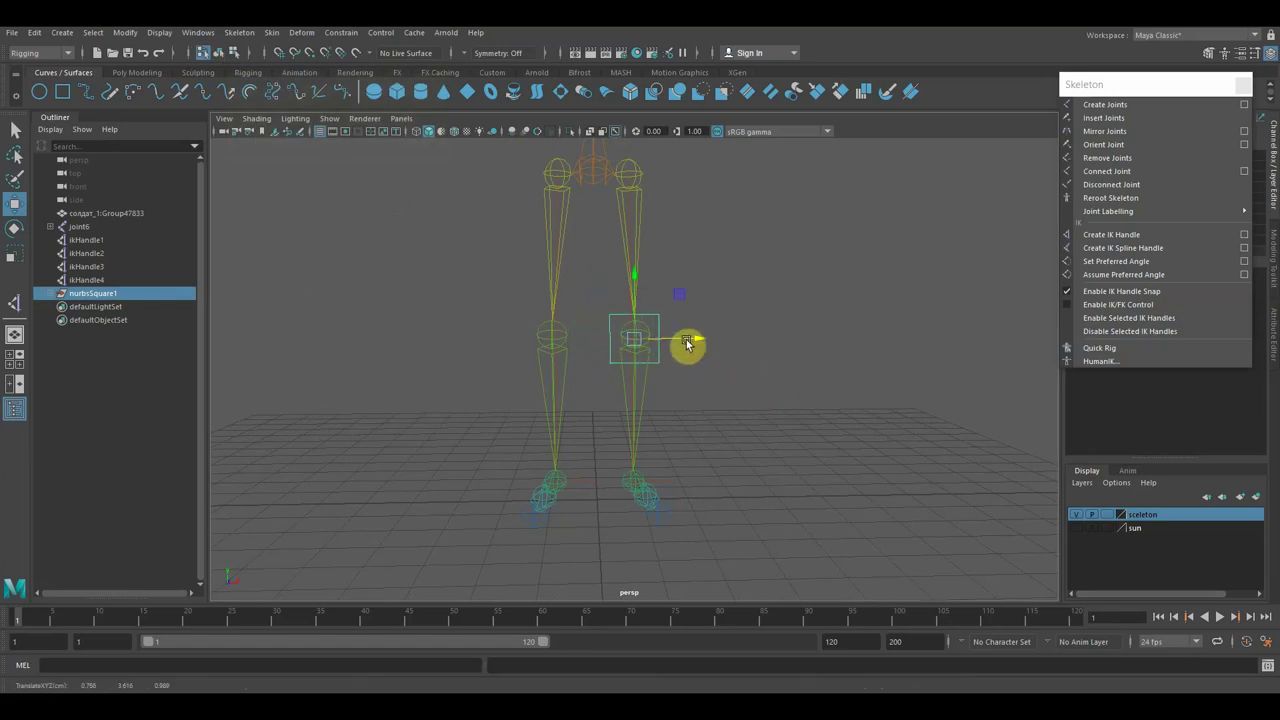
# Turn on selection by hierarchy and maximise the front view.
pyautogui.click(204, 54)
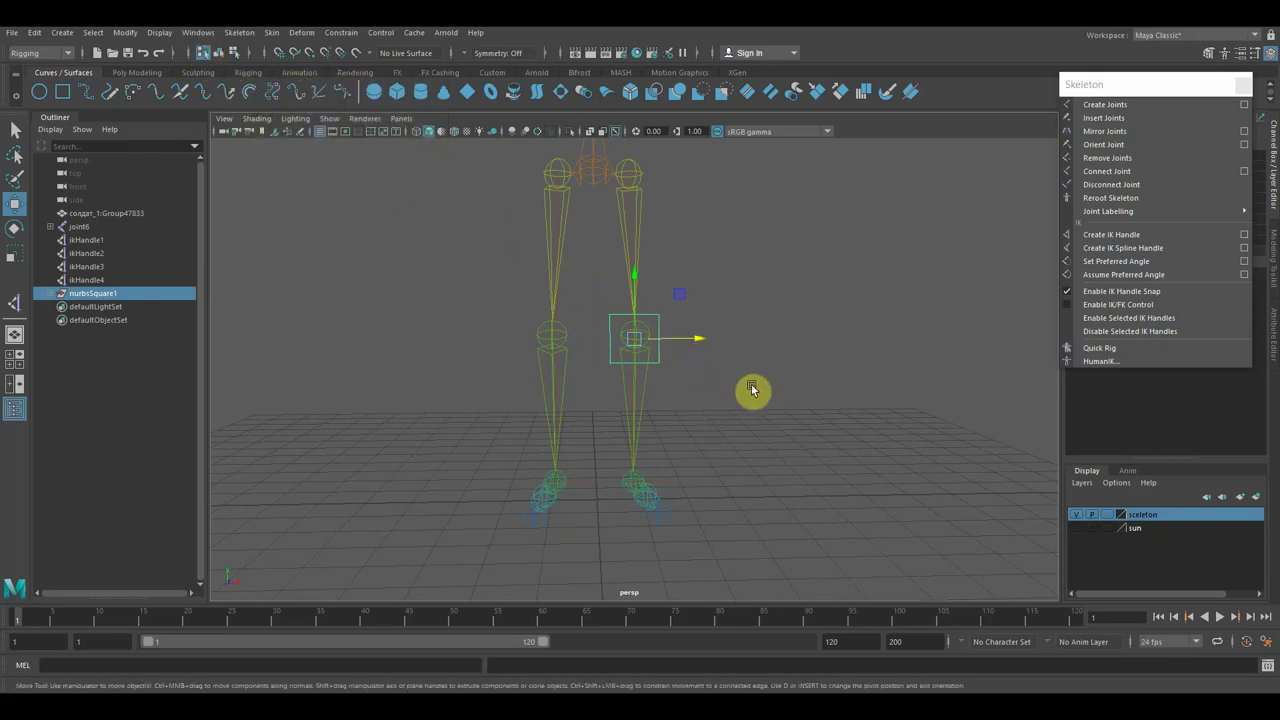
pyautogui.moveTo(802, 414)
pyautogui.keyDown('alt'); pyautogui.mouseDown()
pyautogui.moveTo(700, 414)
pyautogui.moveTo(789, 414)
pyautogui.moveTo(803, 429)
pyautogui.moveTo(803, 408)
pyautogui.mouseUp(); pyautogui.keyUp('alt')
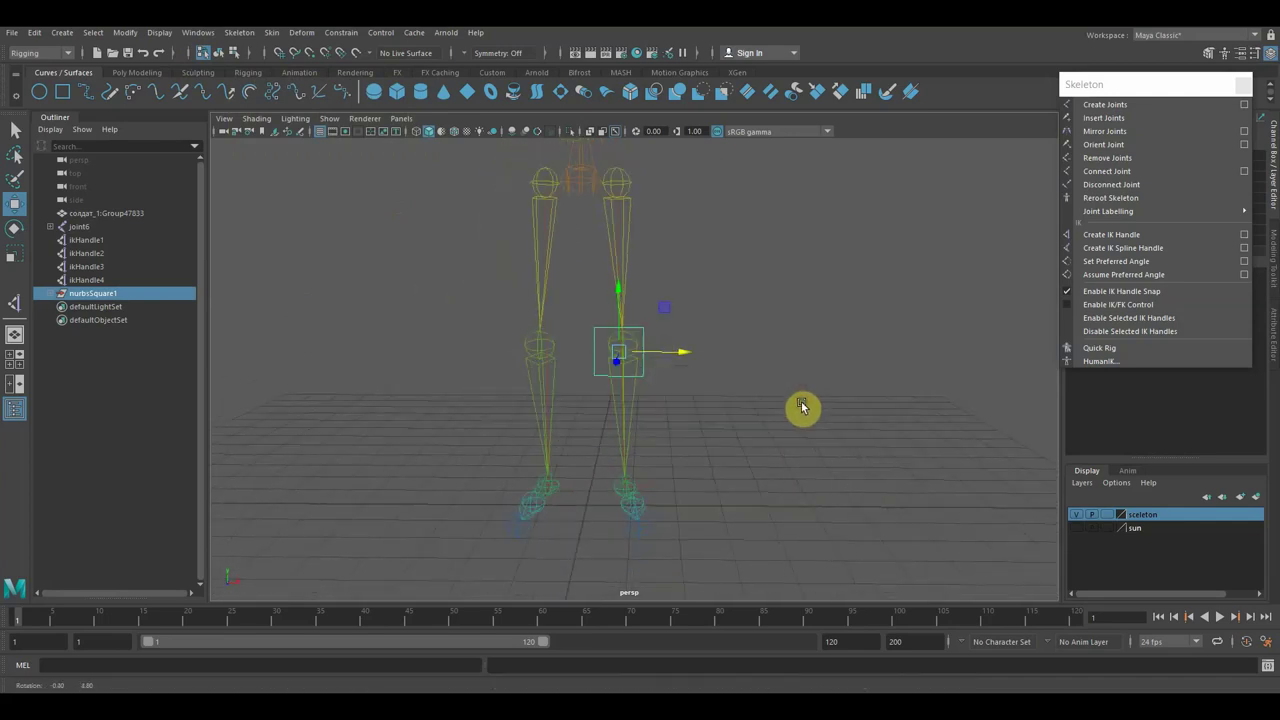
pyautogui.press('space')
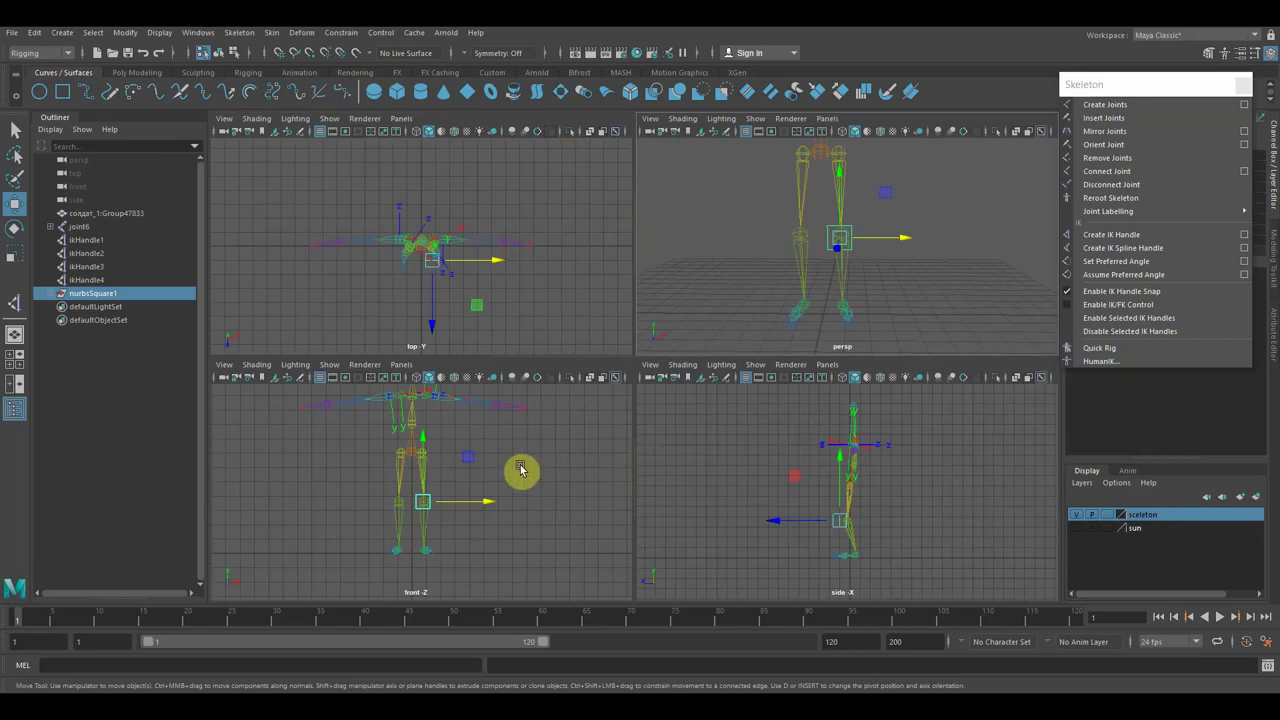
pyautogui.press('space')
pyautogui.scroll(-1, 740, 405)
pyautogui.scroll(1, 720, 400)
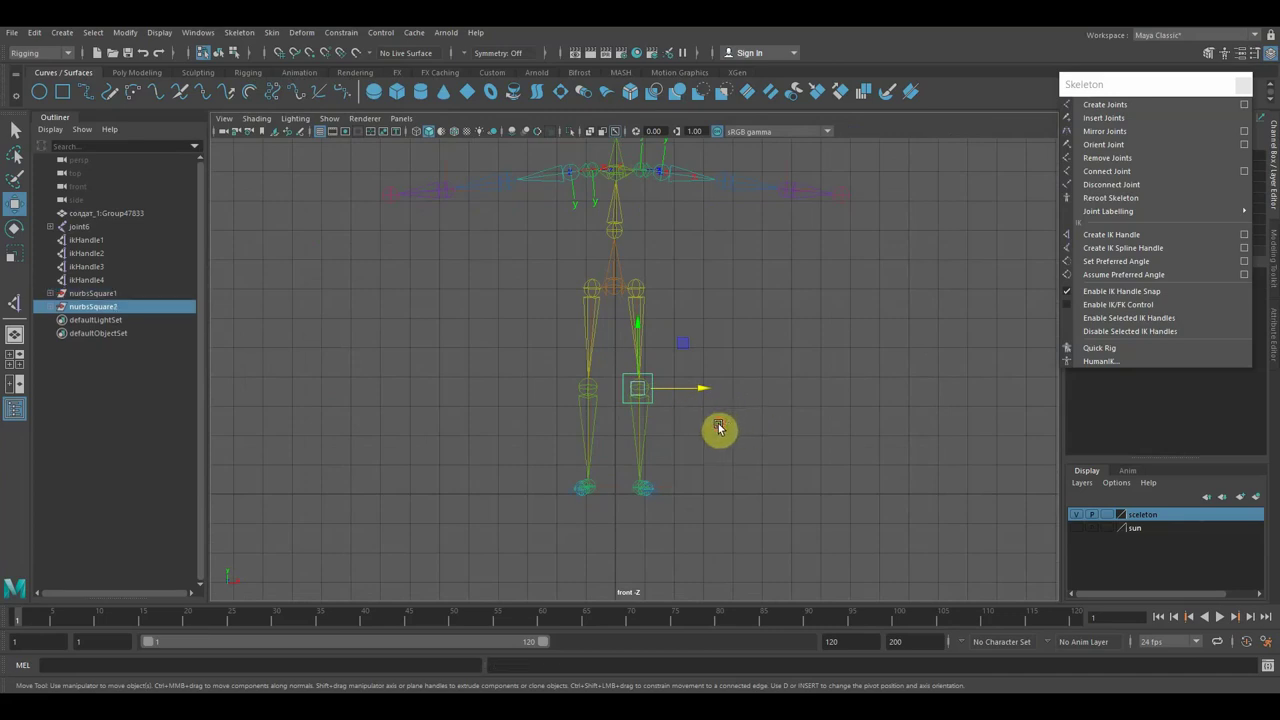
# Slide the original square control over and centre it on the left knee.
pyautogui.click(718, 428)
pyautogui.click(657, 388)
pyautogui.moveTo(700, 388); pyautogui.dragTo(651, 401)
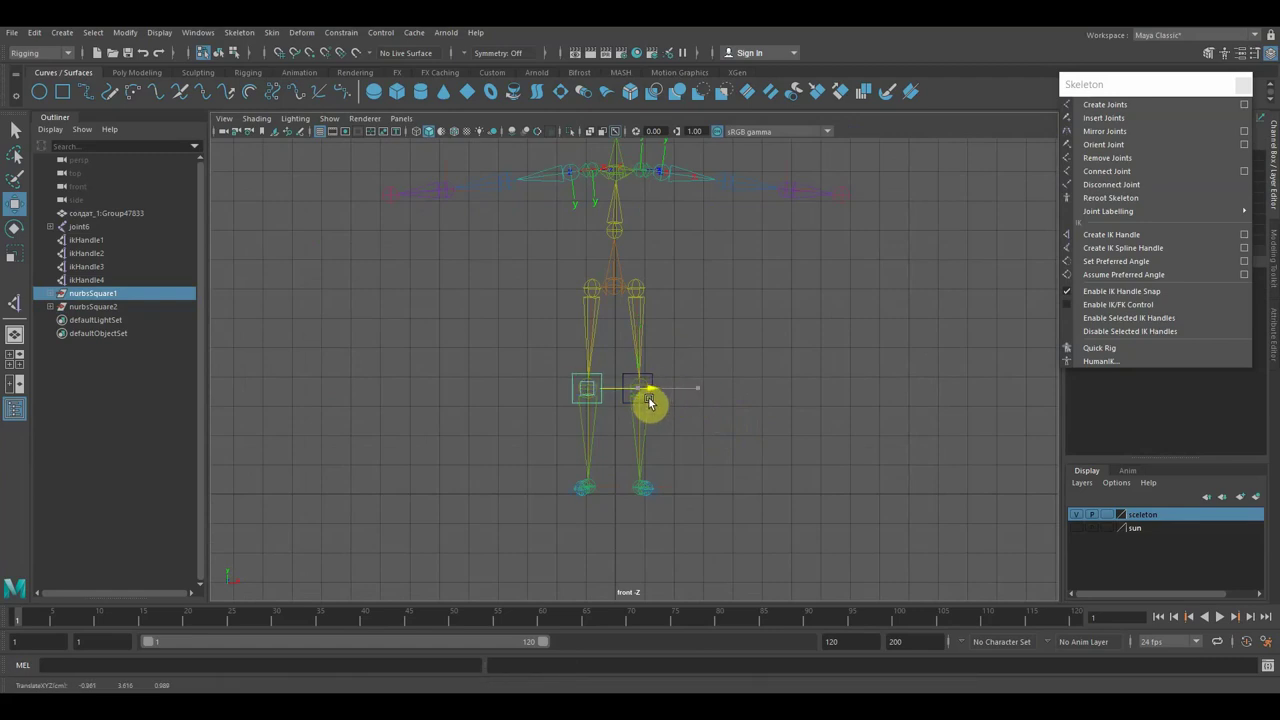
pyautogui.scroll(2, 650, 405)
pyautogui.scroll(1, 650, 405)
pyautogui.scroll(3, 648, 423)
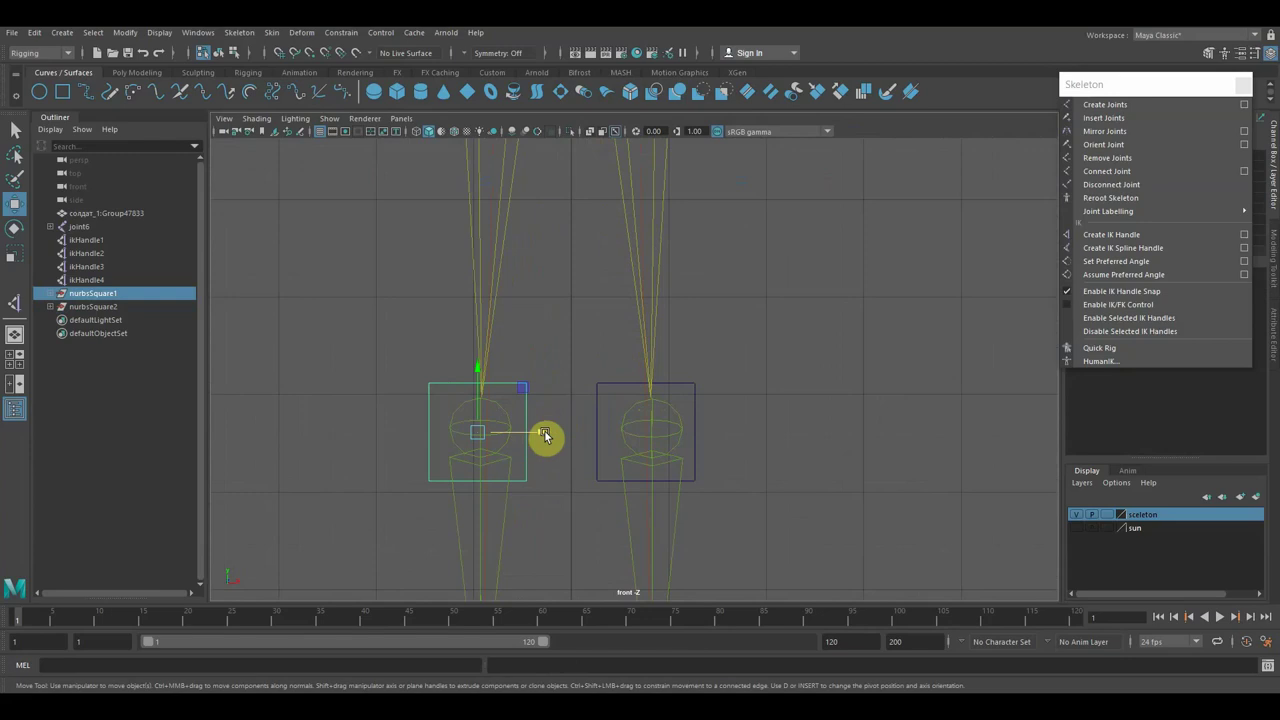
pyautogui.moveTo(544, 436); pyautogui.dragTo(550, 439)
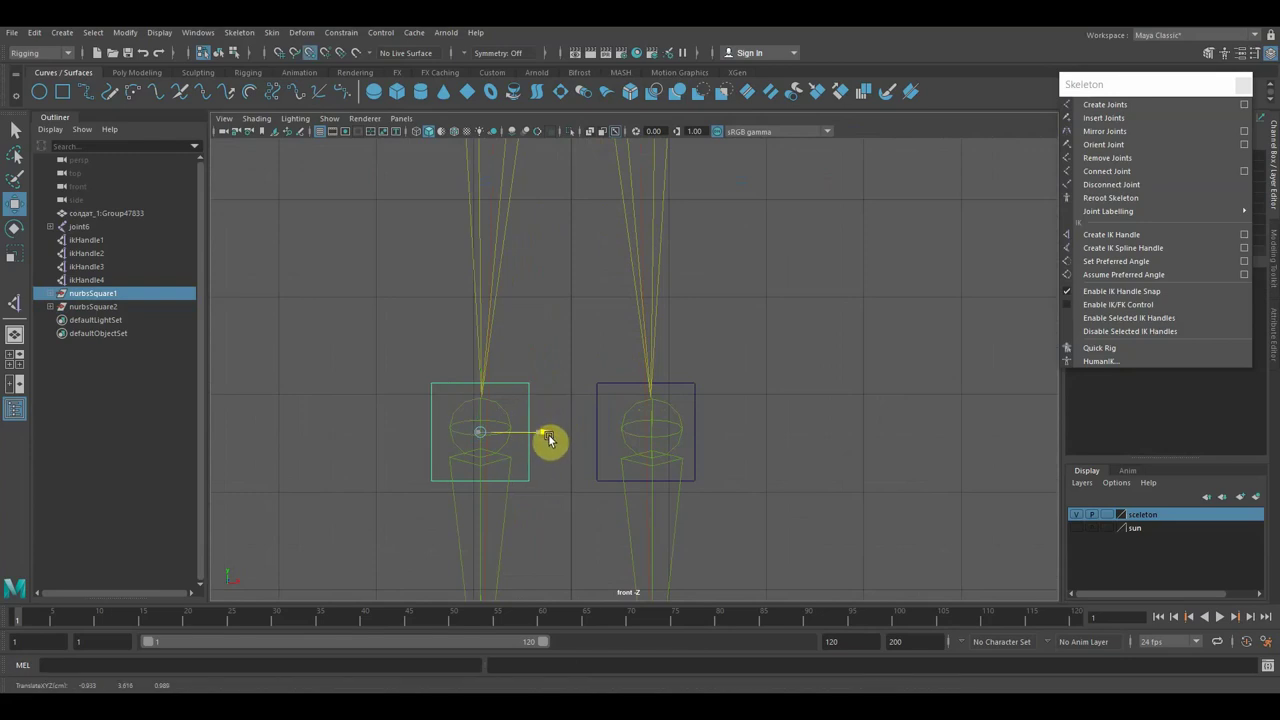
# Shift the right-hand square control to centre it on the right knee.
pyautogui.click(695, 432)
pyautogui.moveTo(711, 434); pyautogui.dragTo(722, 437)
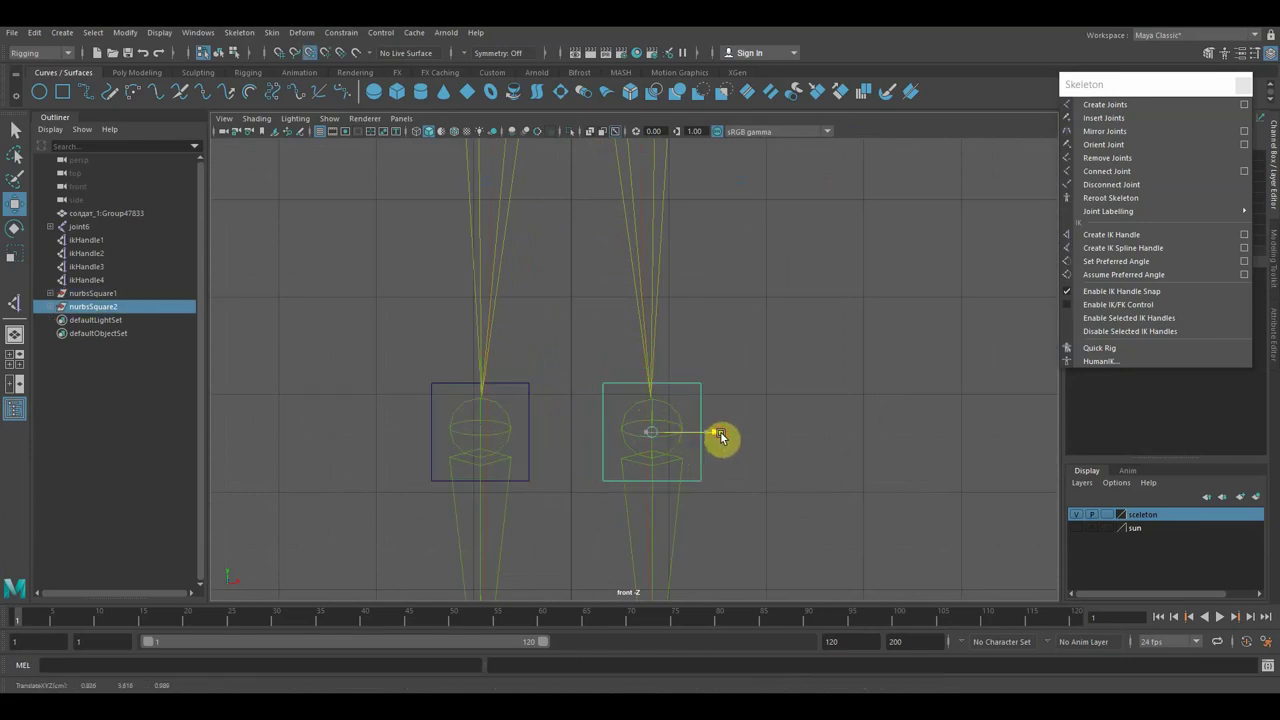
pyautogui.scroll(-5, 707, 449)
pyautogui.scroll(1, 707, 449)
pyautogui.scroll(1, 707, 449)
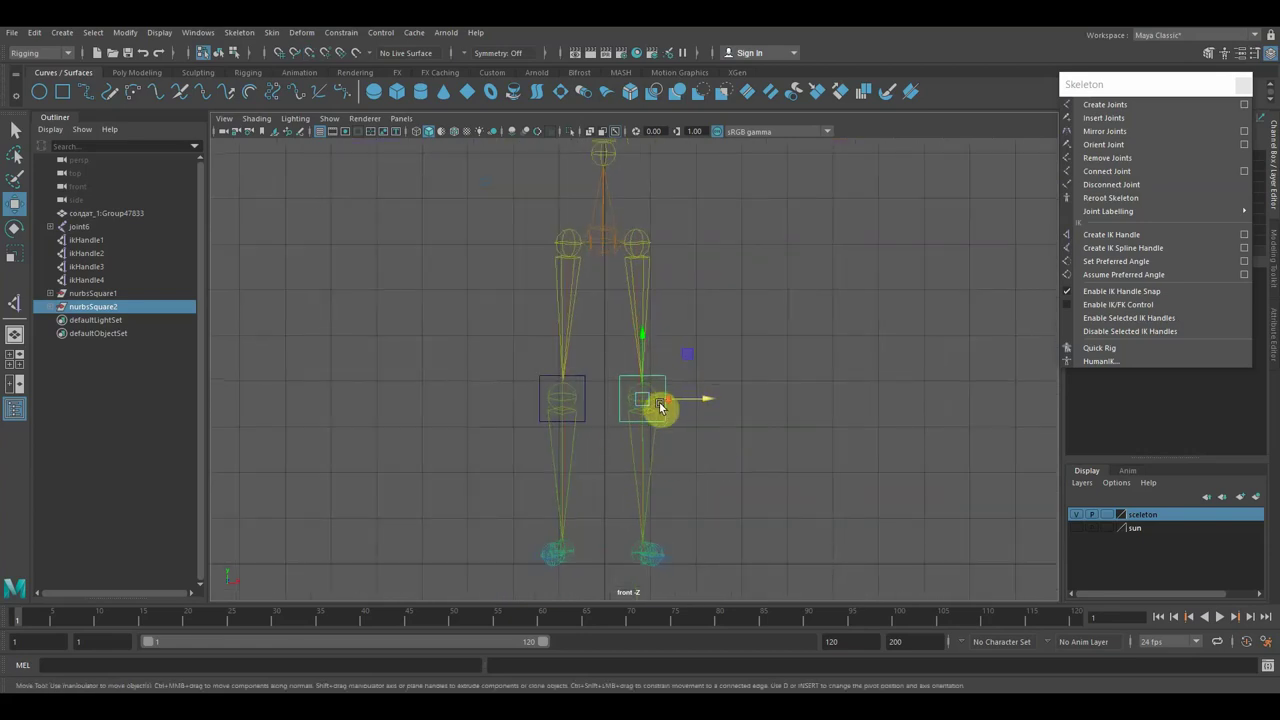
pyautogui.scroll(-1, 630, 410)
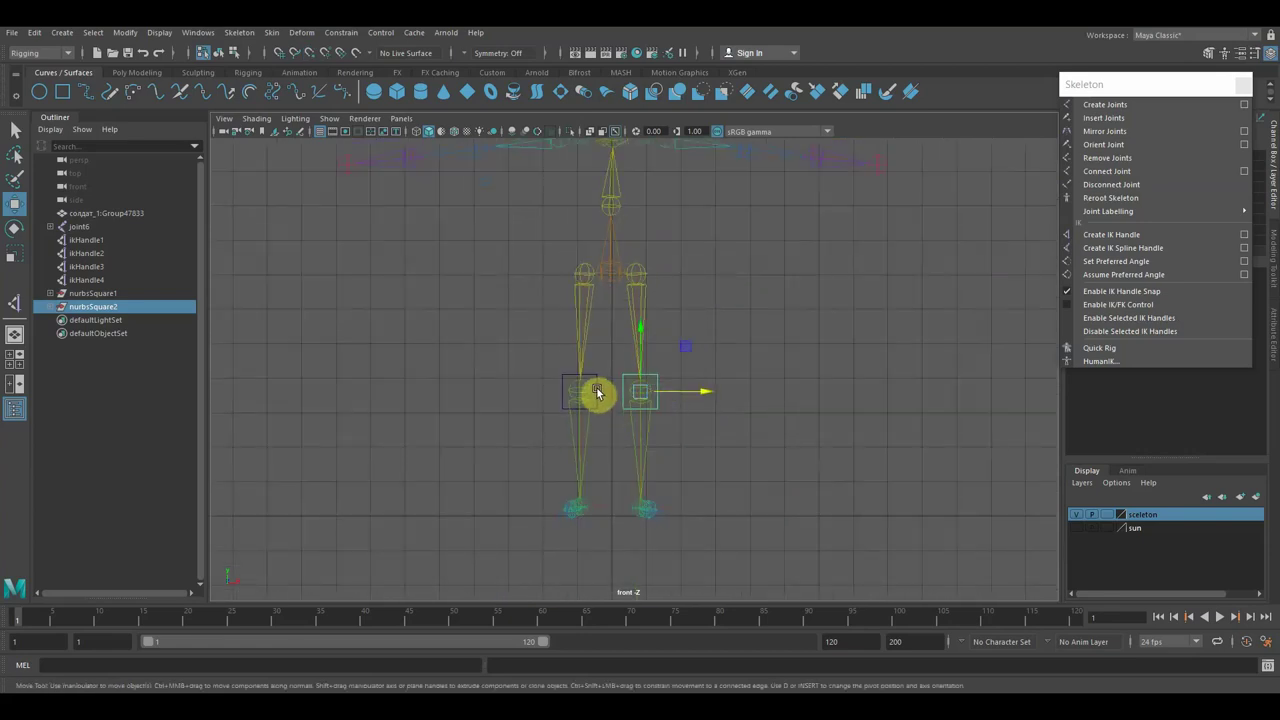
# Return to the maximised perspective view and orbit slightly.
pyautogui.keyDown('alt'); pyautogui.moveTo(766, 449); pyautogui.dragTo(703, 443); pyautogui.keyUp('alt')
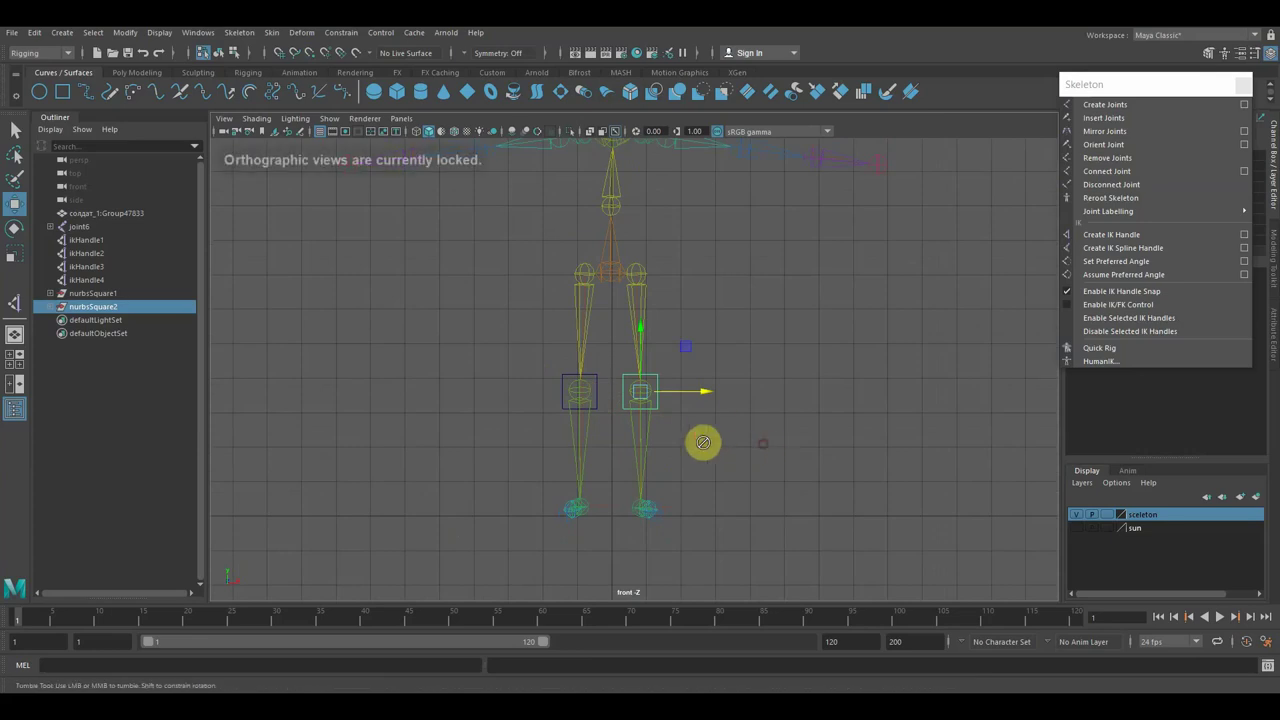
pyautogui.press('space')
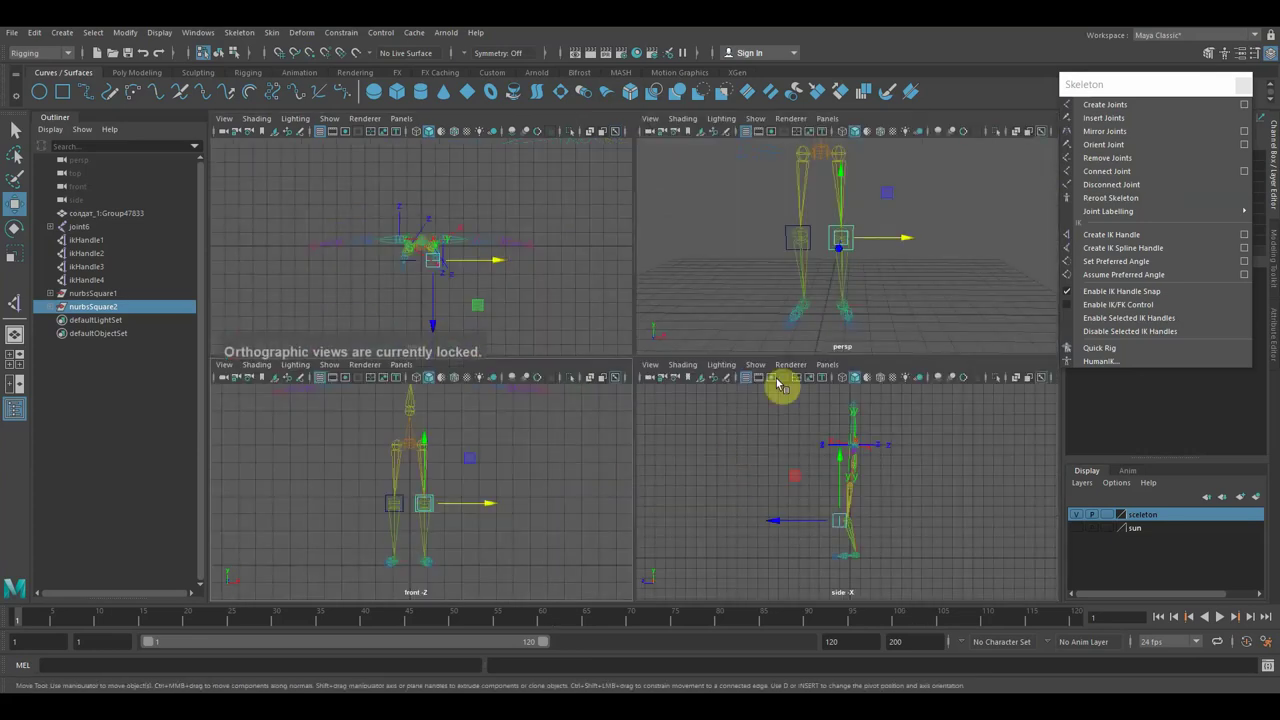
pyautogui.press('space')
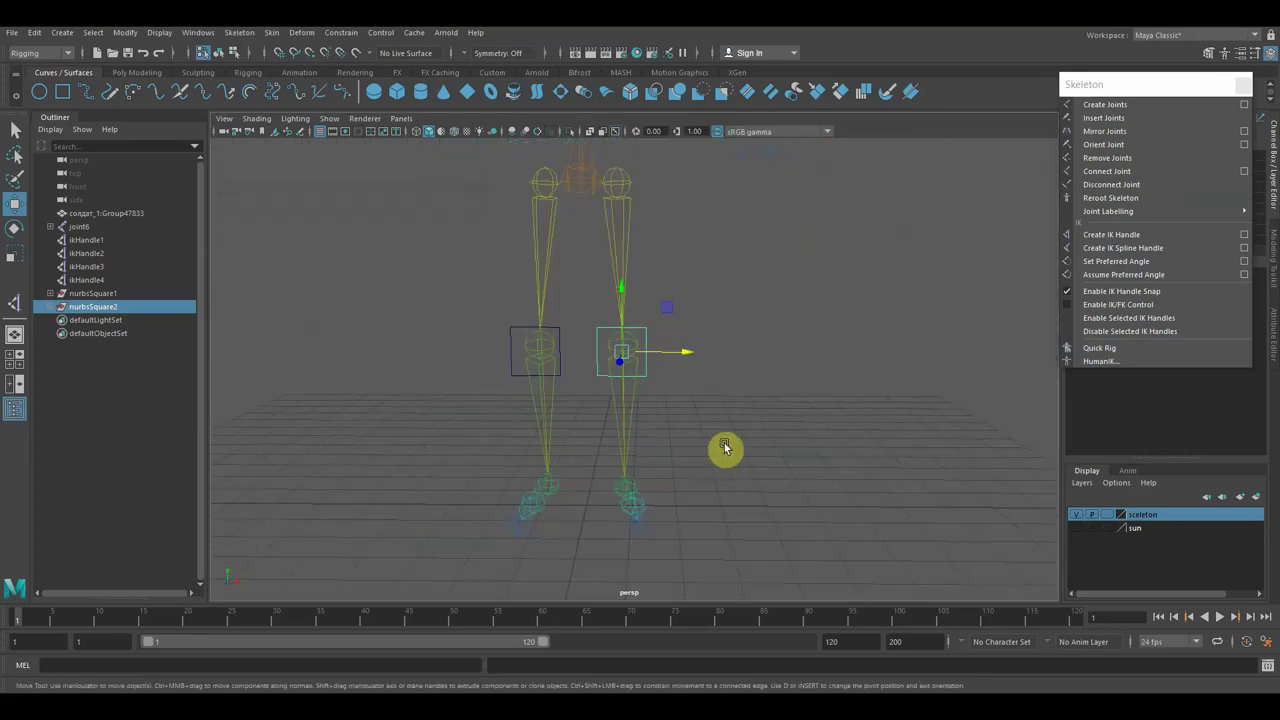
pyautogui.keyDown('alt'); pyautogui.moveTo(737, 437); pyautogui.dragTo(724, 432); pyautogui.keyUp('alt')
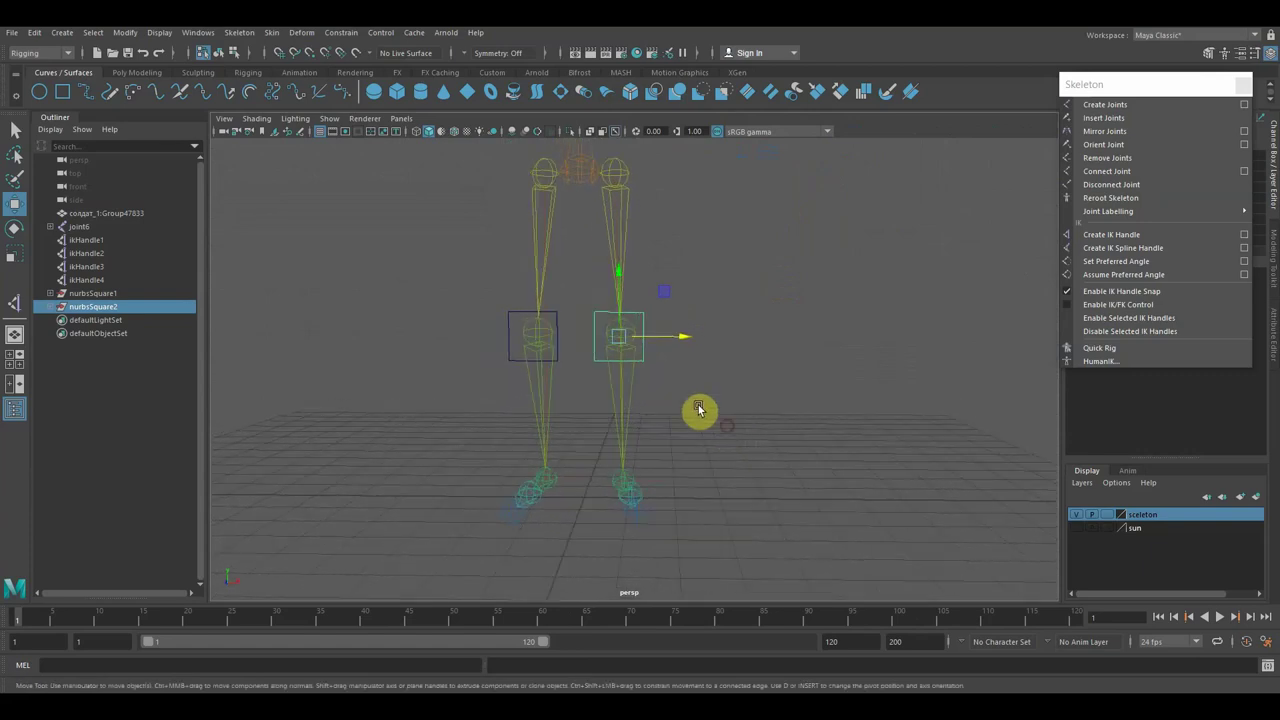
# Select both knee squares and delete their construction history.
pyautogui.keyDown('shift'); pyautogui.click(510, 318); pyautogui.keyUp('shift')
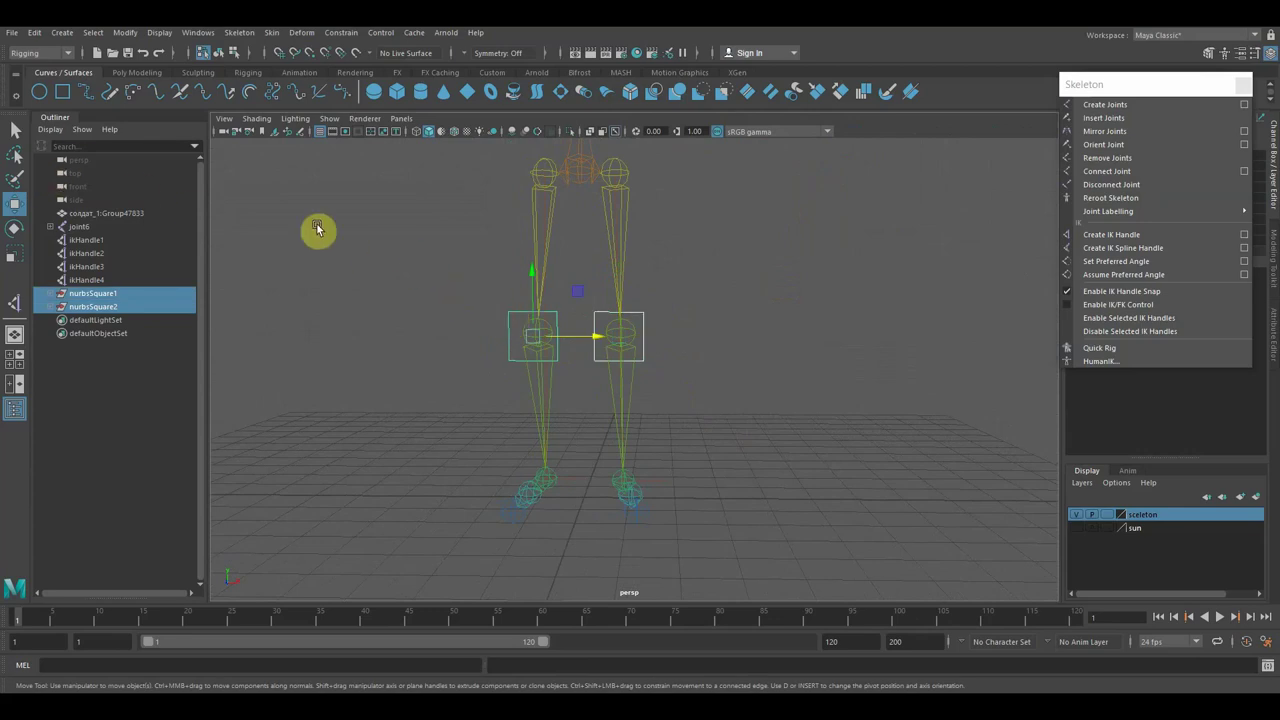
pyautogui.click(34, 32)
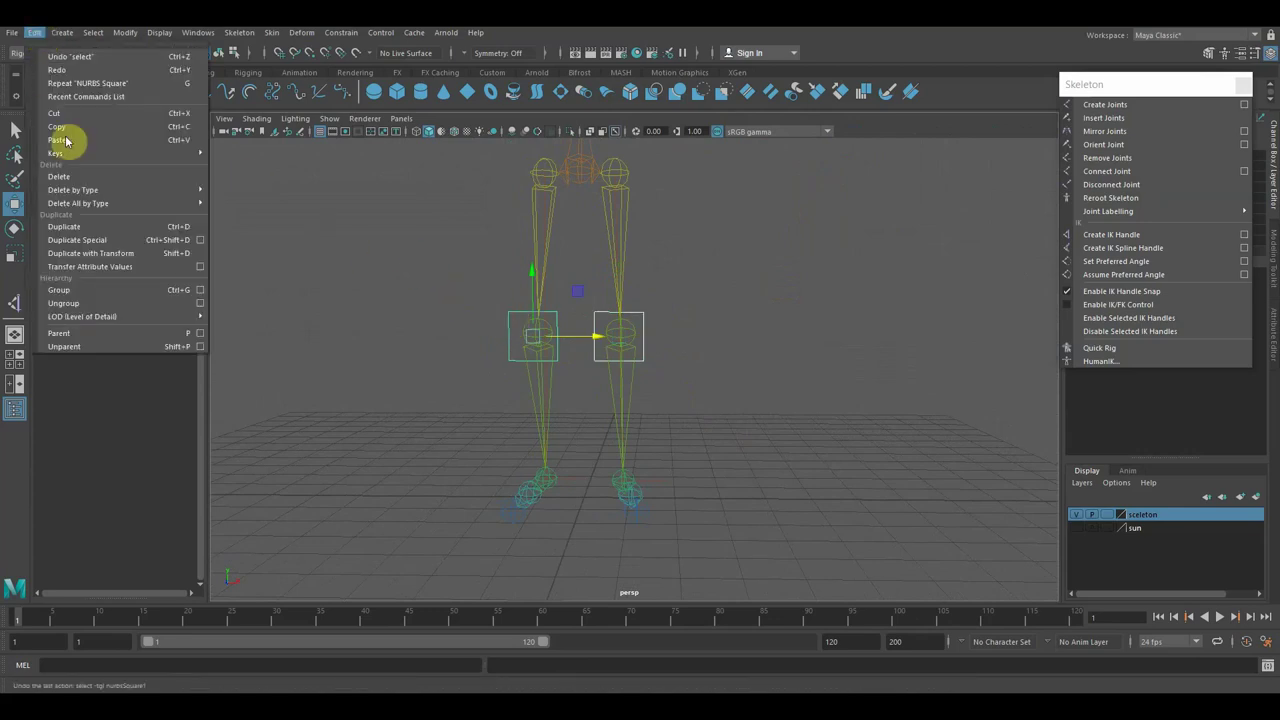
pyautogui.moveTo(73, 190)
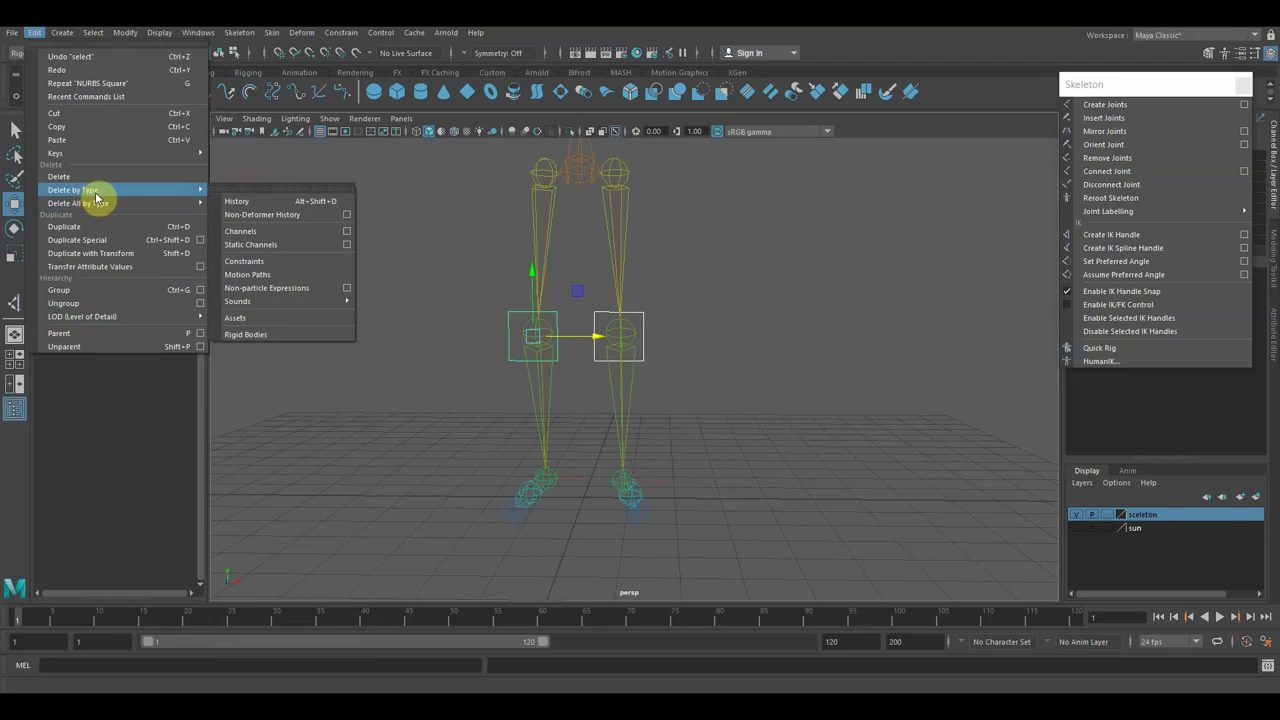
pyautogui.click(256, 207)
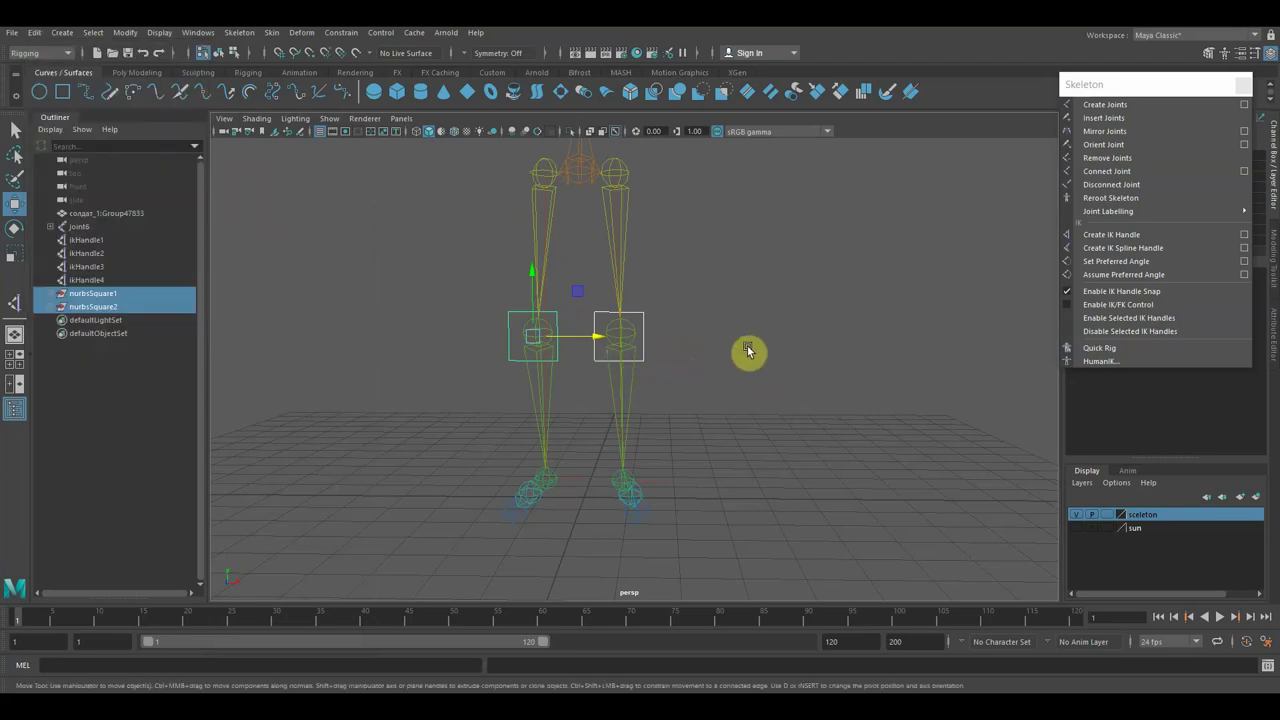
# Orbit around the legs to check the placement of both knee squares.
pyautogui.keyDown('alt'); pyautogui.moveTo(763, 385); pyautogui.dragTo(710, 353); pyautogui.keyUp('alt')
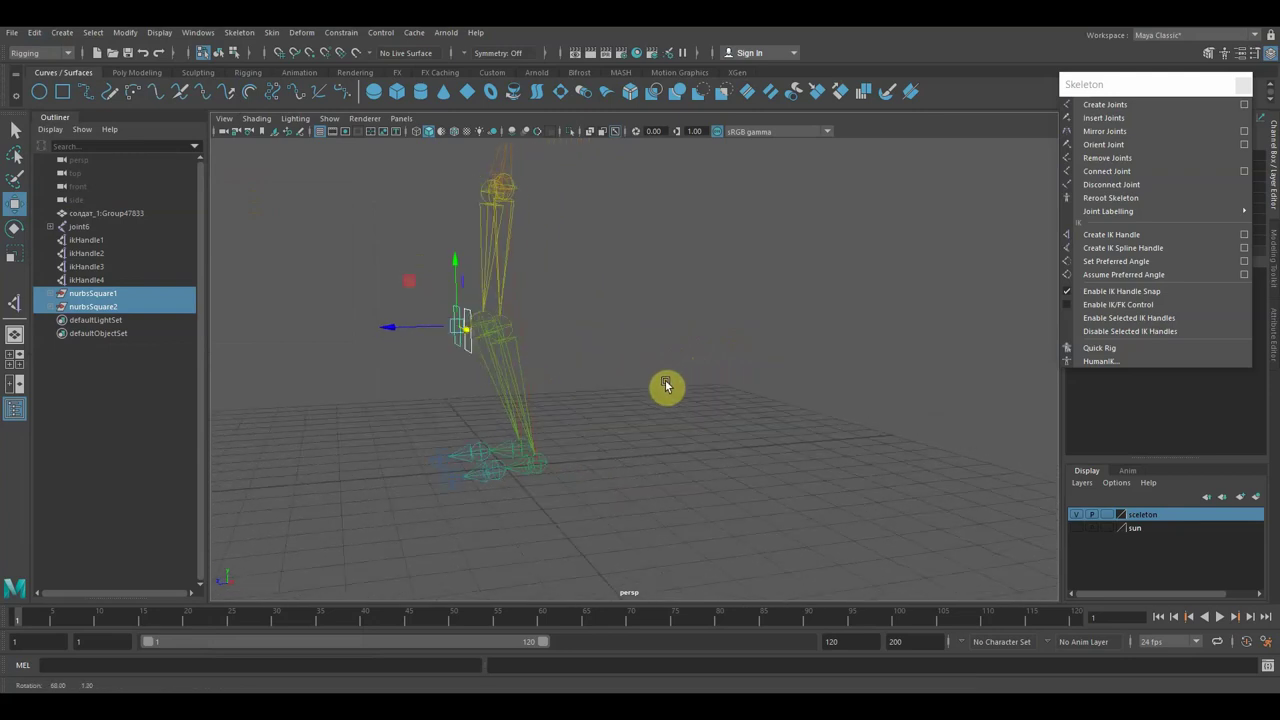
pyautogui.moveTo(712, 353)
pyautogui.keyDown('alt'); pyautogui.mouseDown()
pyautogui.moveTo(794, 370)
pyautogui.moveTo(614, 360)
pyautogui.mouseUp(); pyautogui.keyUp('alt')
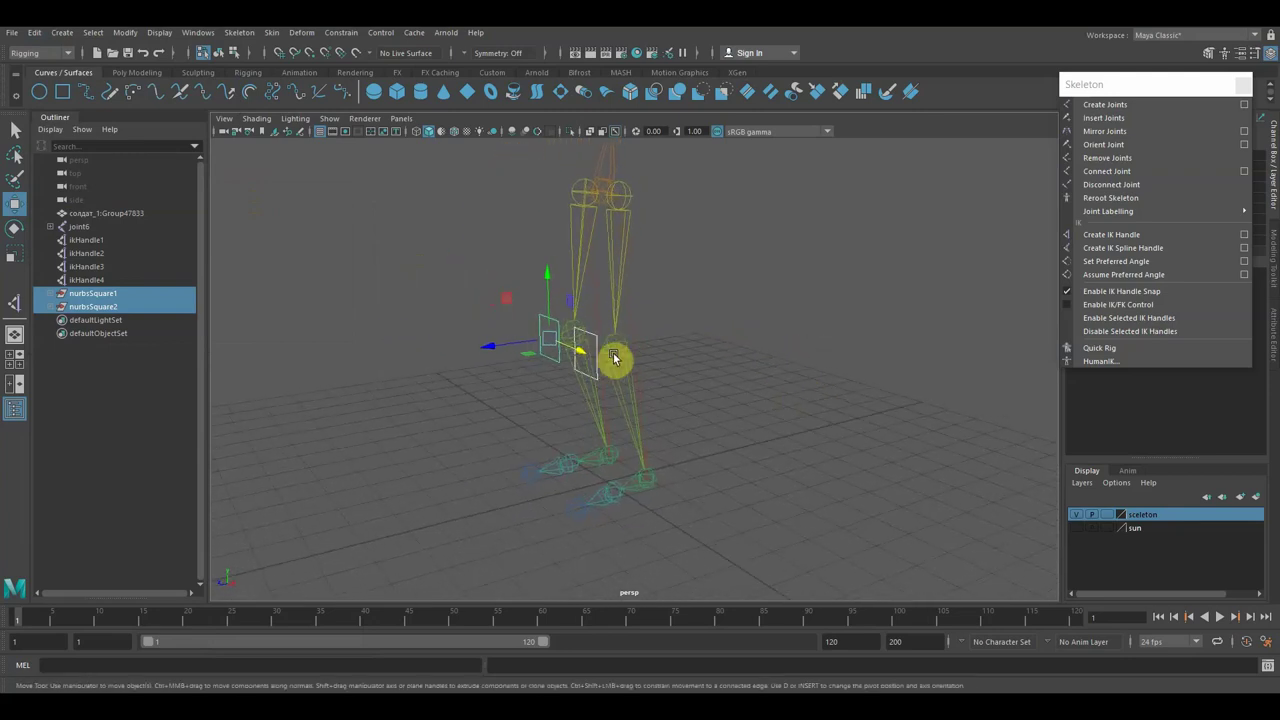
pyautogui.keyDown('alt'); pyautogui.moveTo(709, 363); pyautogui.dragTo(651, 294); pyautogui.keyUp('alt')
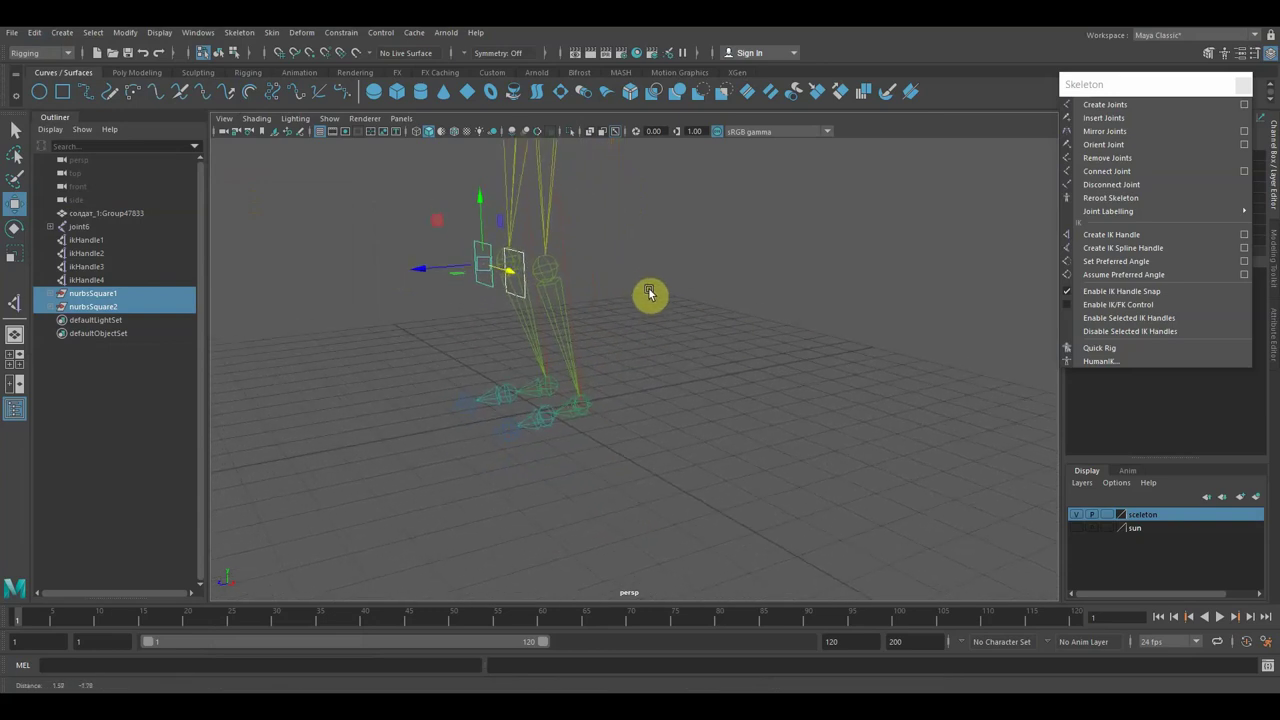
pyautogui.keyDown('alt'); pyautogui.moveTo(539, 272); pyautogui.dragTo(551, 308); pyautogui.keyUp('alt')
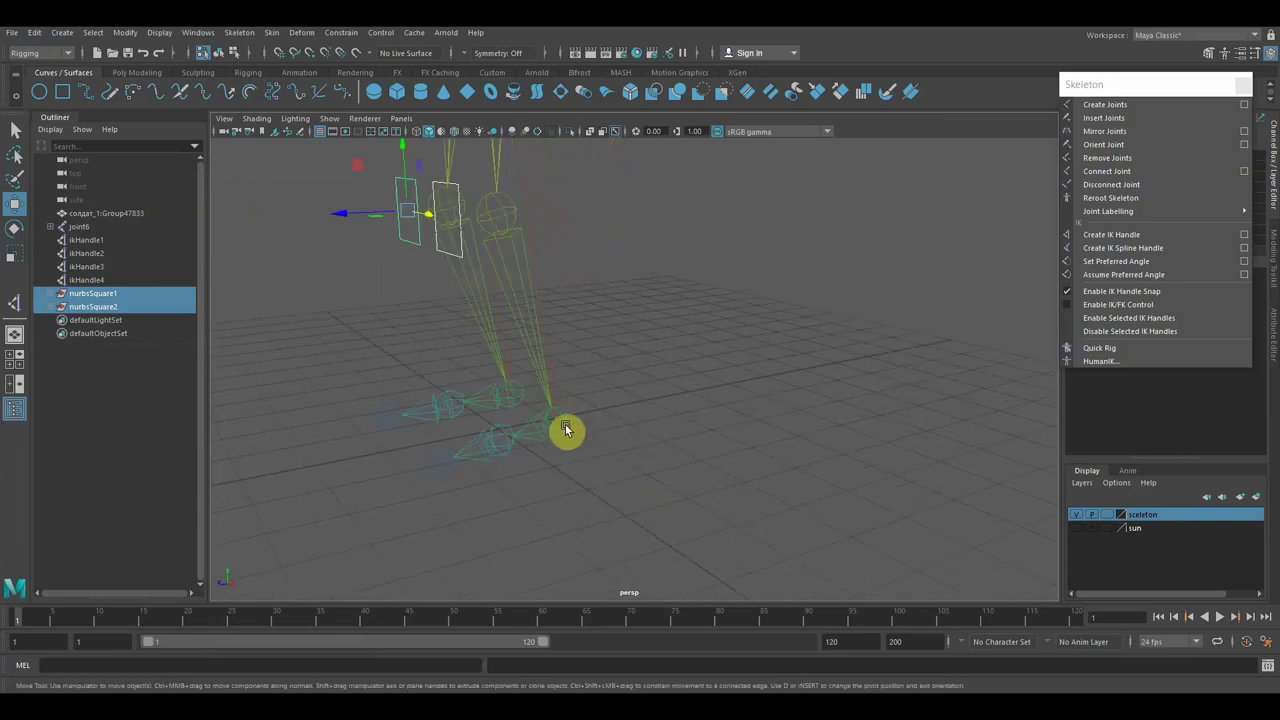
pyautogui.moveTo(606, 477)
pyautogui.keyDown('alt'); pyautogui.mouseDown()
pyautogui.moveTo(663, 477)
pyautogui.moveTo(677, 497)
pyautogui.mouseUp(); pyautogui.keyUp('alt')
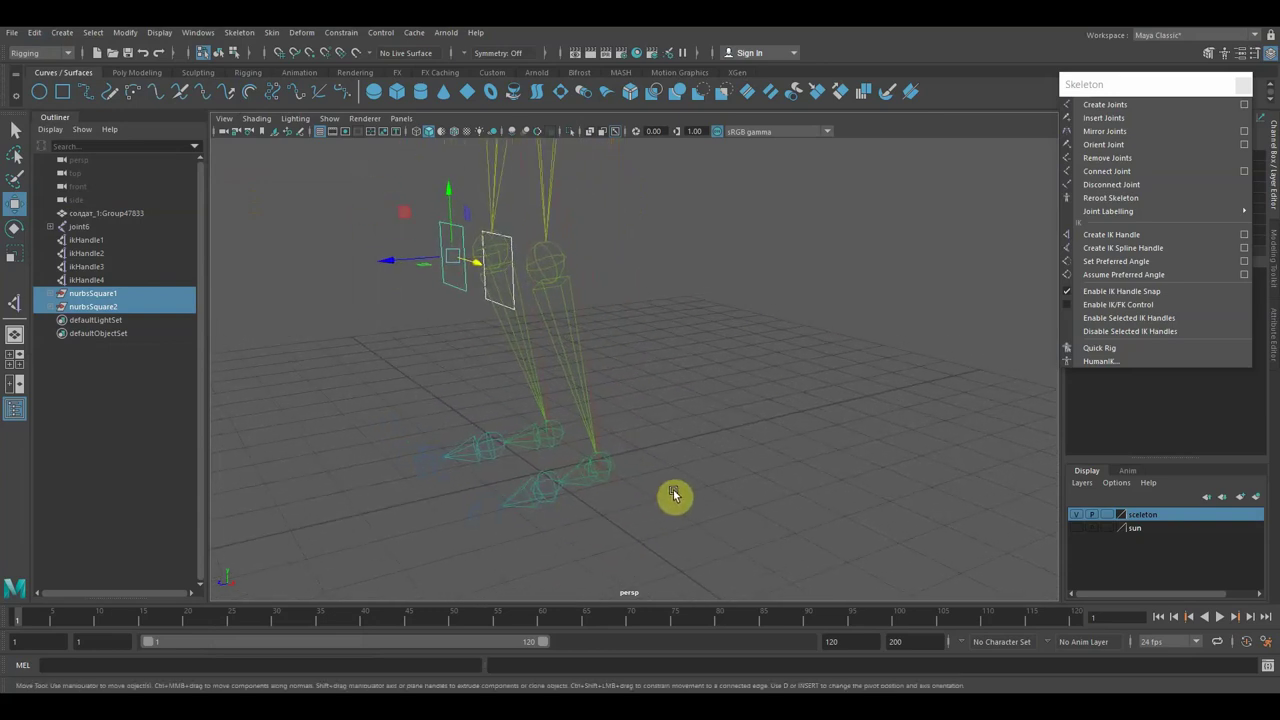
pyautogui.moveTo(640, 360)
pyautogui.keyDown('alt'); pyautogui.mouseDown()
pyautogui.moveTo(663, 320)
pyautogui.moveTo(666, 331)
pyautogui.moveTo(700, 326)
pyautogui.mouseUp(); pyautogui.keyUp('alt')
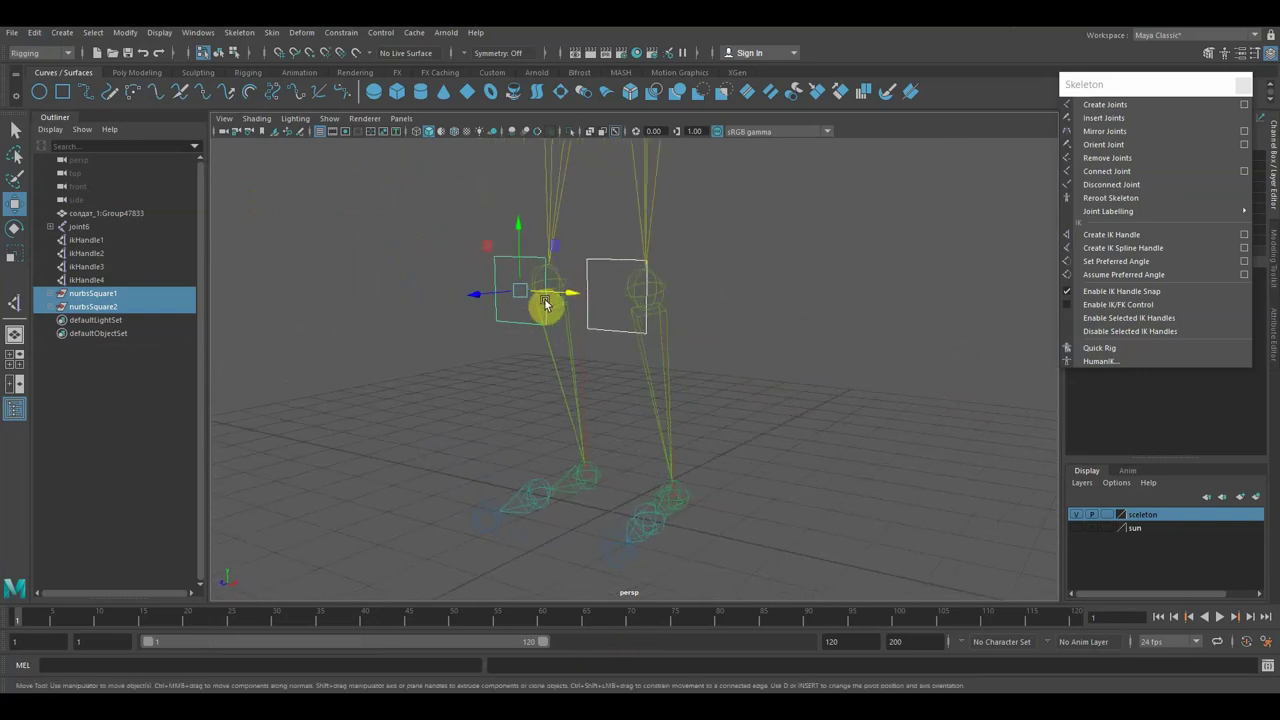
pyautogui.click(125, 33)
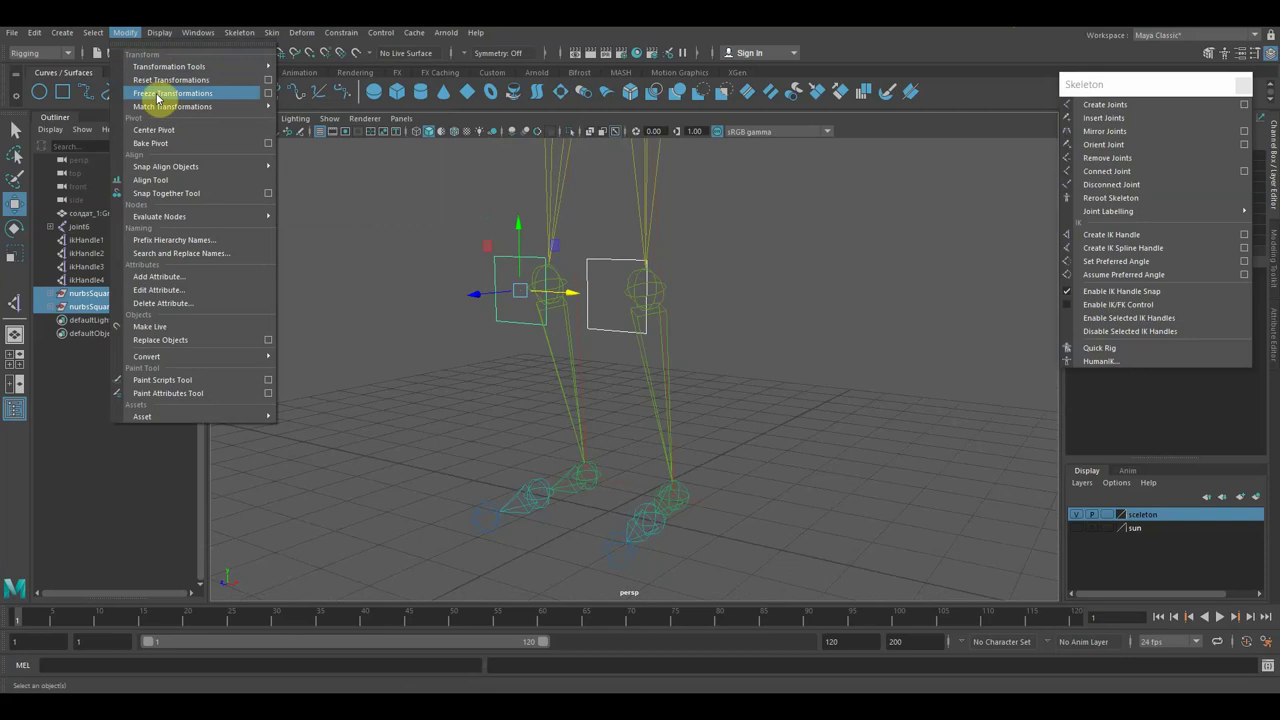
# Reset Freeze Transformations options to defaults and freeze both squares' translate, rotate and scale.
pyautogui.click(268, 94)
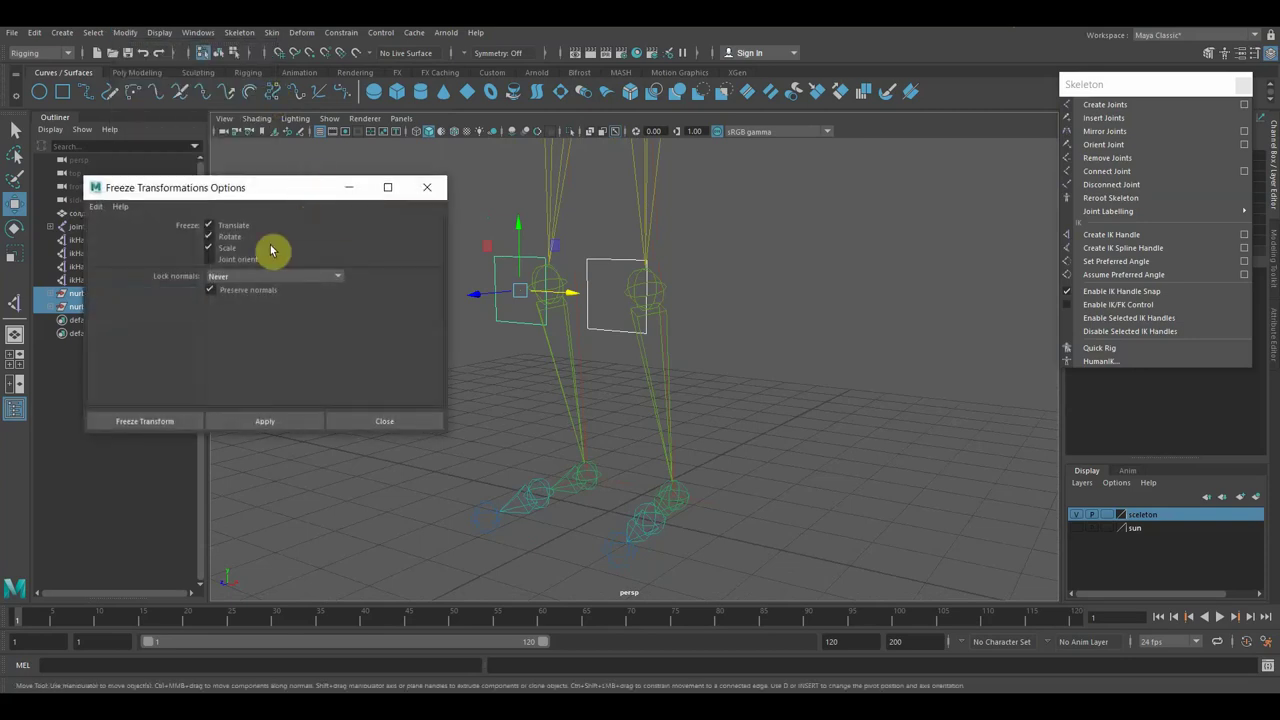
pyautogui.click(96, 211)
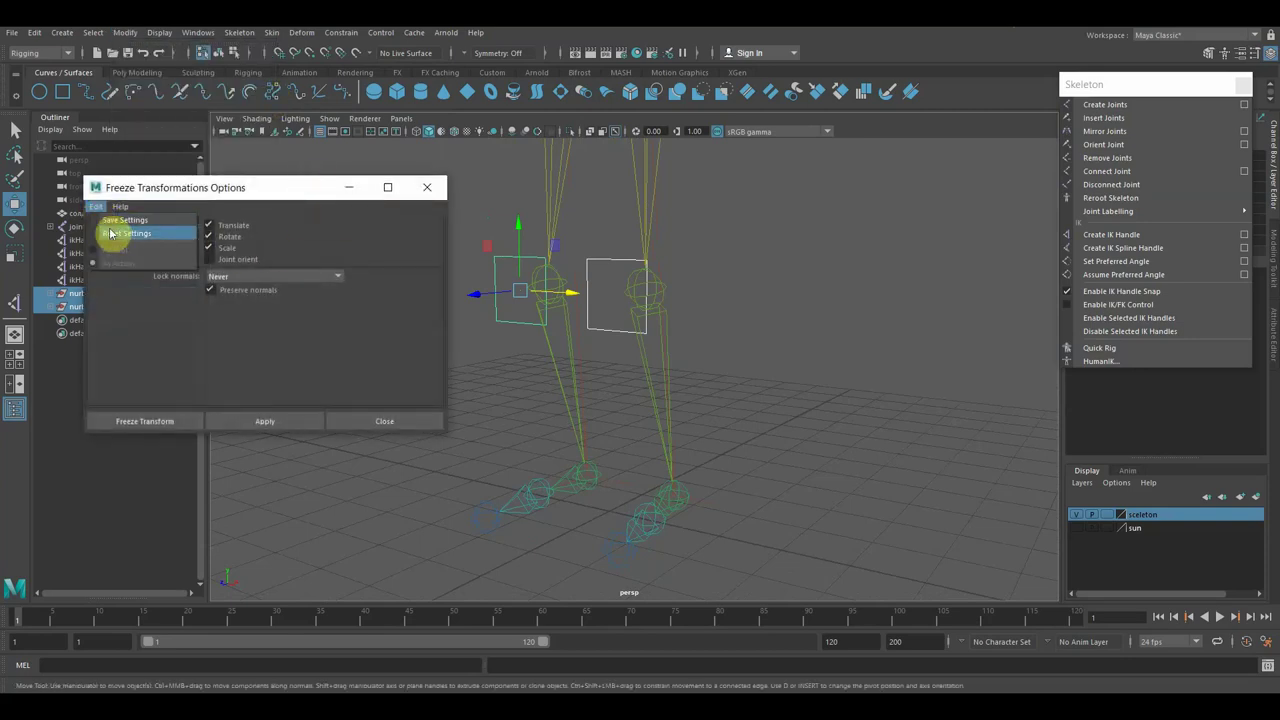
pyautogui.click(115, 235)
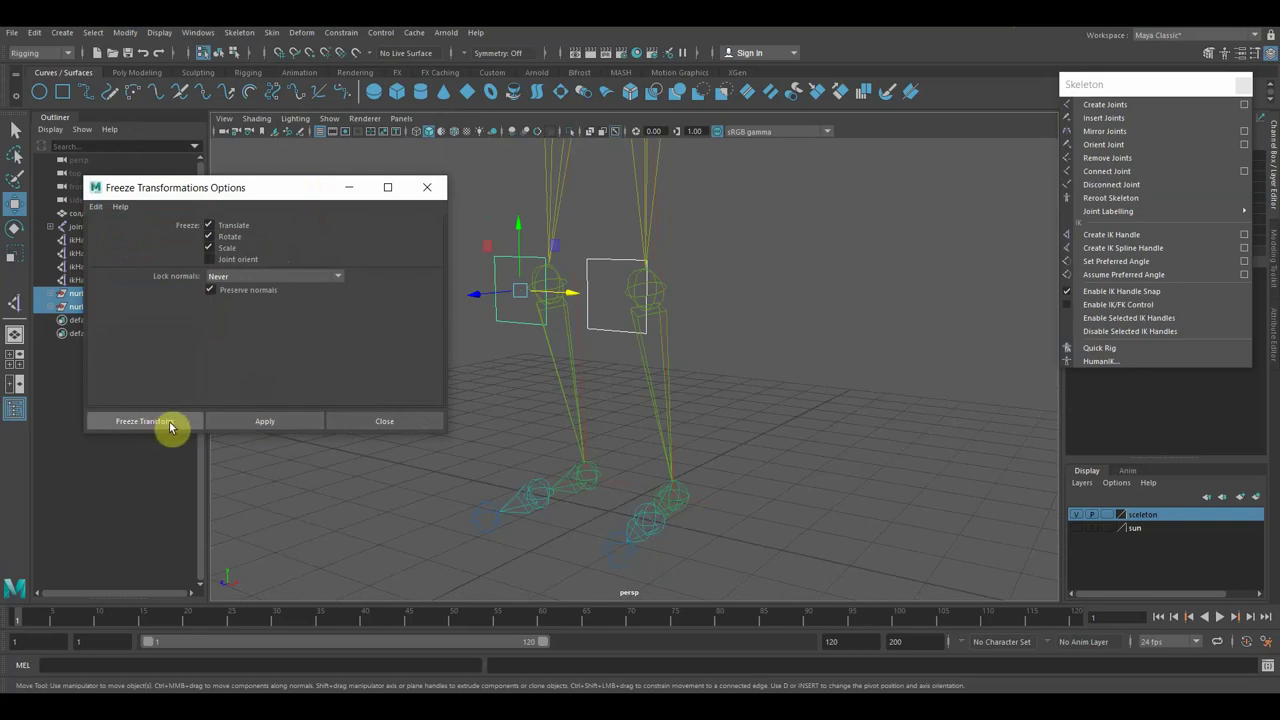
pyautogui.click(163, 425)
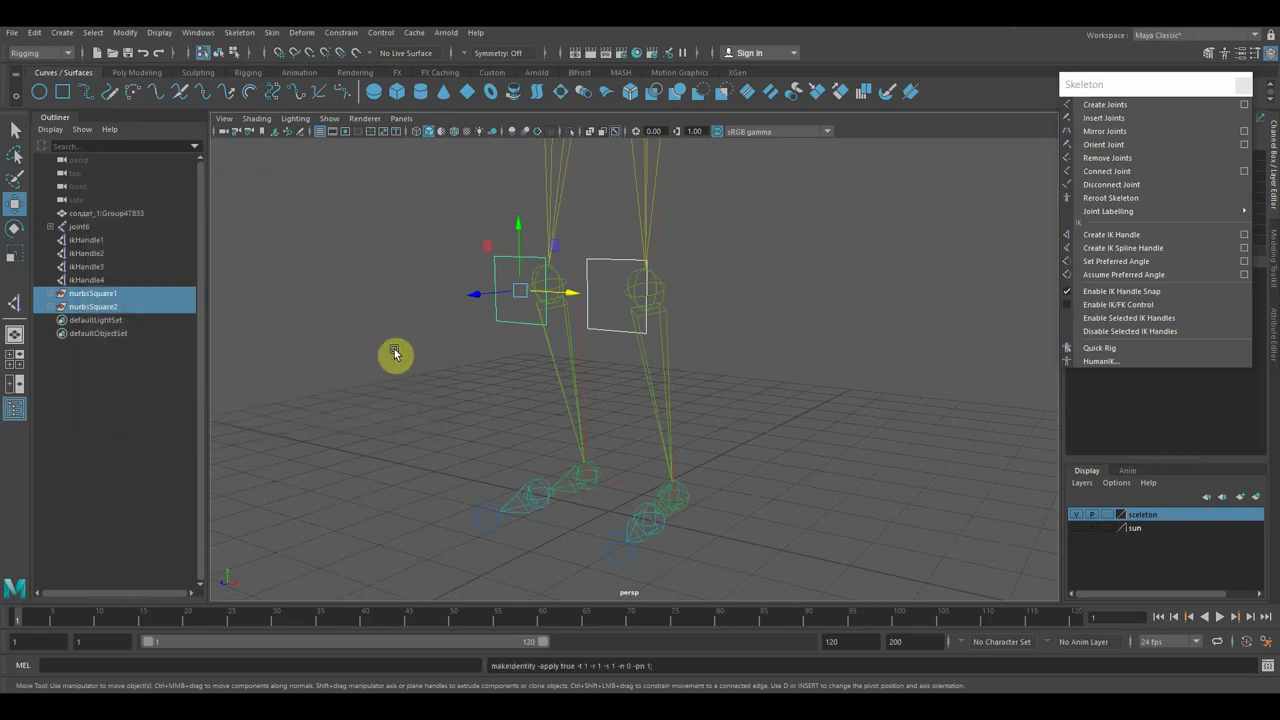
# Delete all construction history in the scene.
pyautogui.keyDown('alt'); pyautogui.moveTo(798, 365); pyautogui.dragTo(562, 302); pyautogui.keyUp('alt')
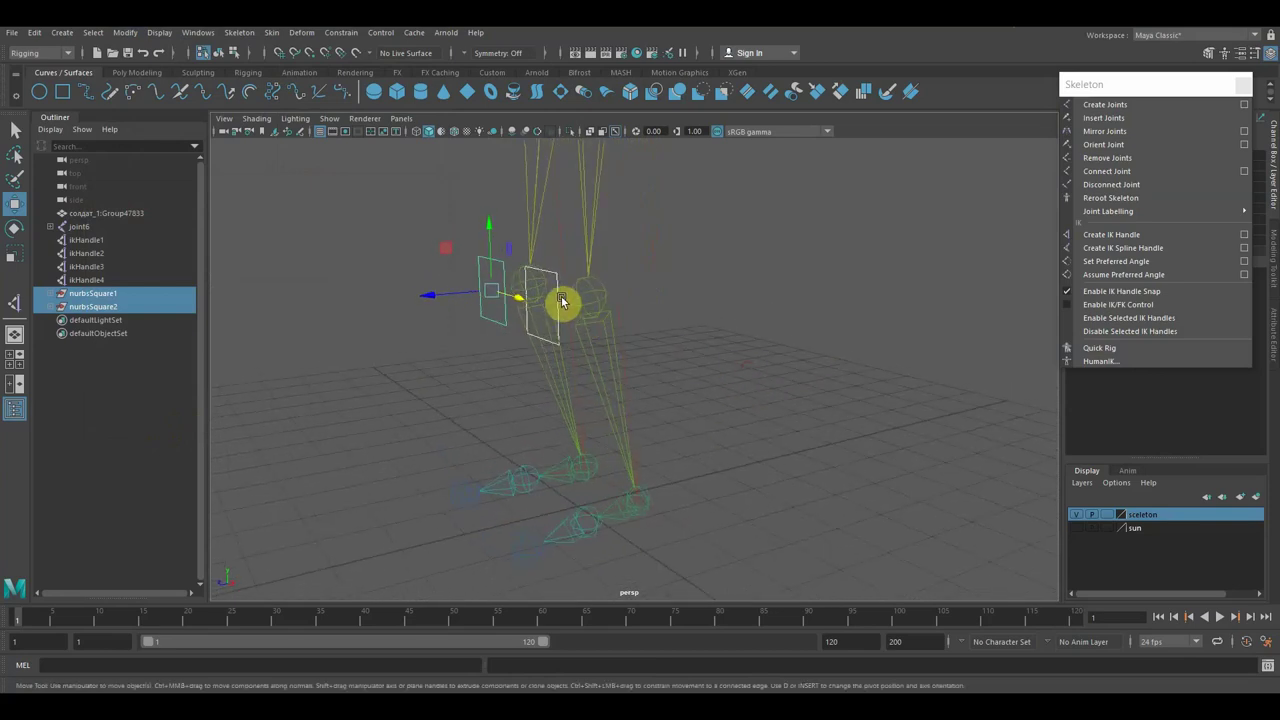
pyautogui.click(38, 37)
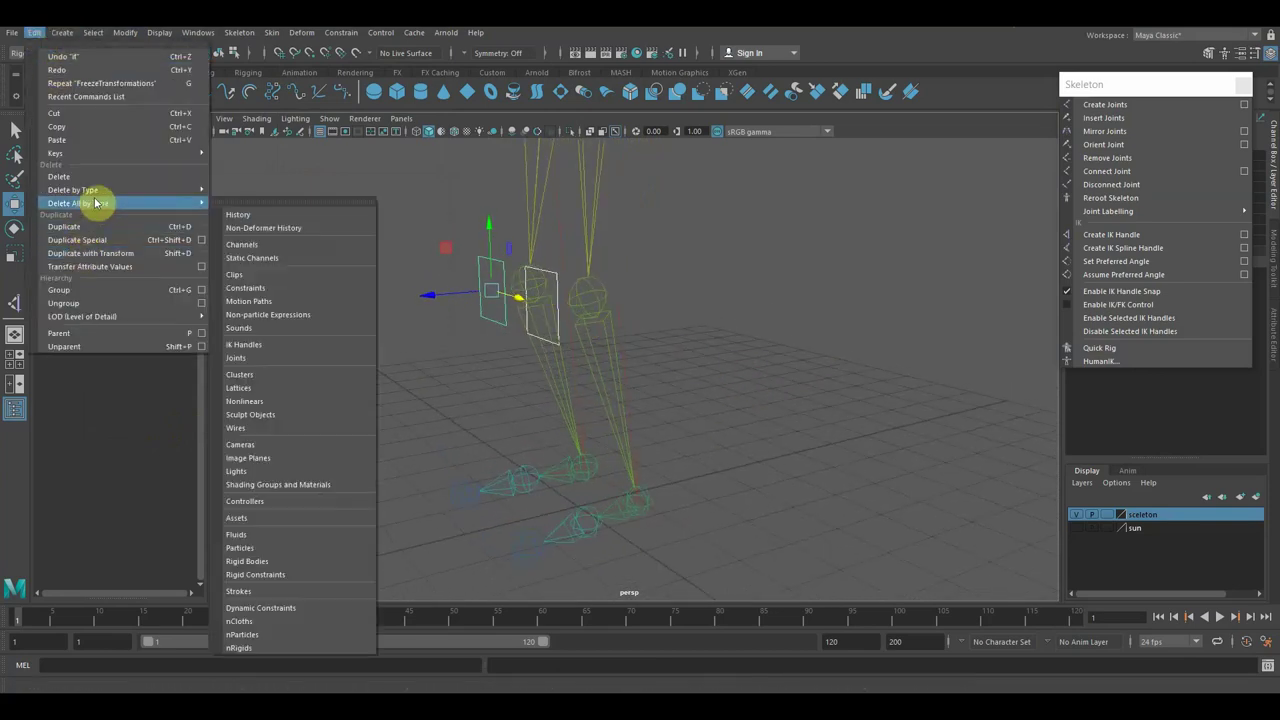
pyautogui.click(248, 212)
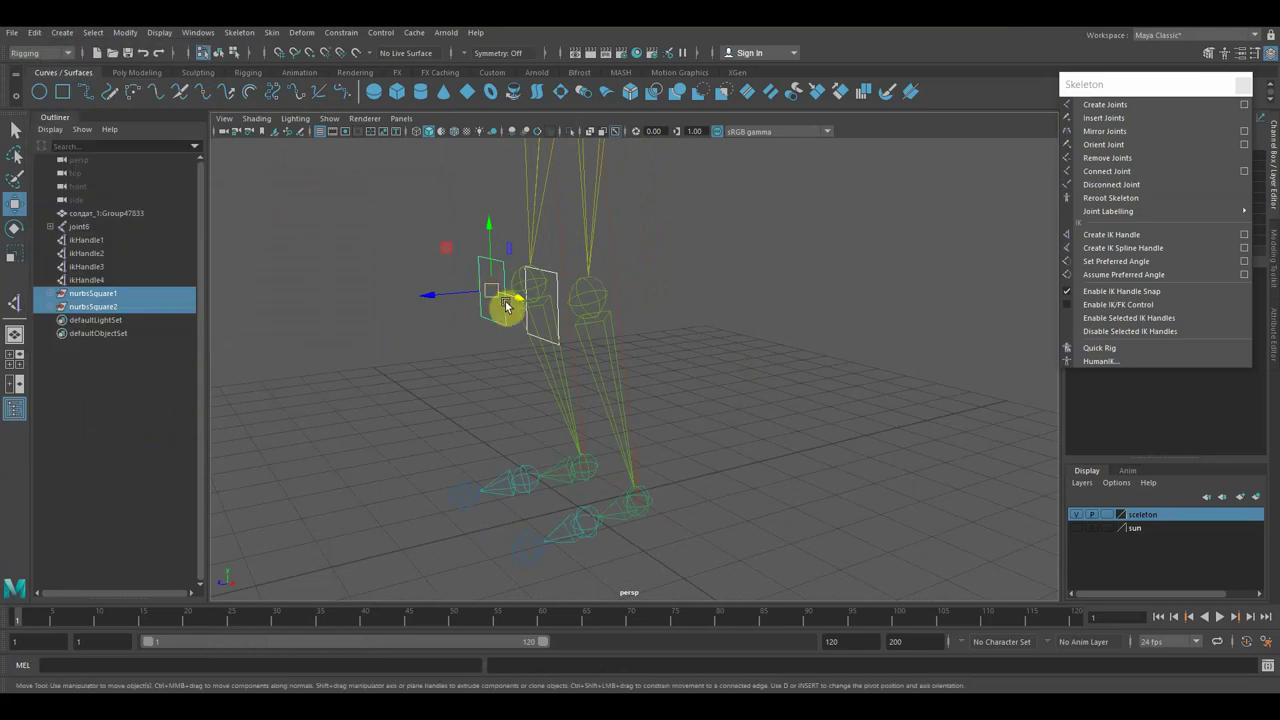
# Nudge nurbsSquare2 up and left, then add the leg's ikHandle1 to the selection.
pyautogui.click(560, 297)
pyautogui.moveTo(698, 340); pyautogui.dragTo(680, 338, button='middle')
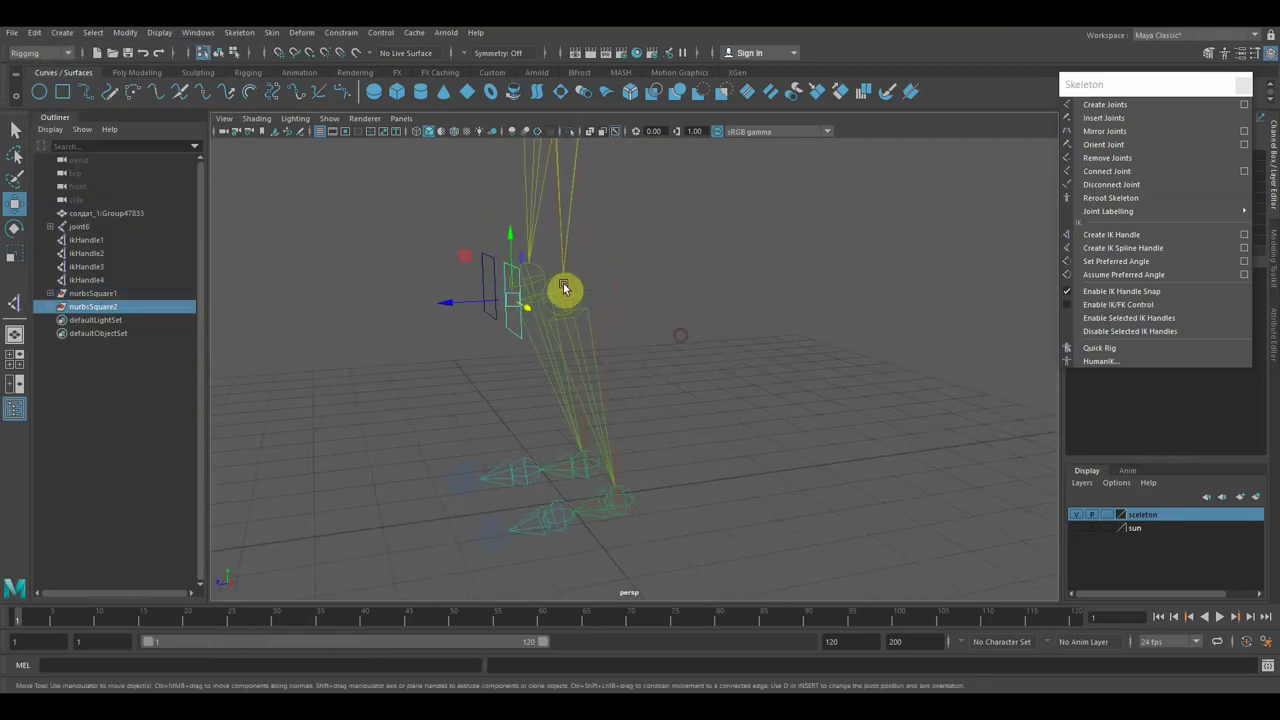
pyautogui.keyDown('alt'); pyautogui.moveTo(649, 301); pyautogui.dragTo(688, 290); pyautogui.keyUp('alt')
pyautogui.moveTo(688, 290); pyautogui.dragTo(666, 291, button='middle')
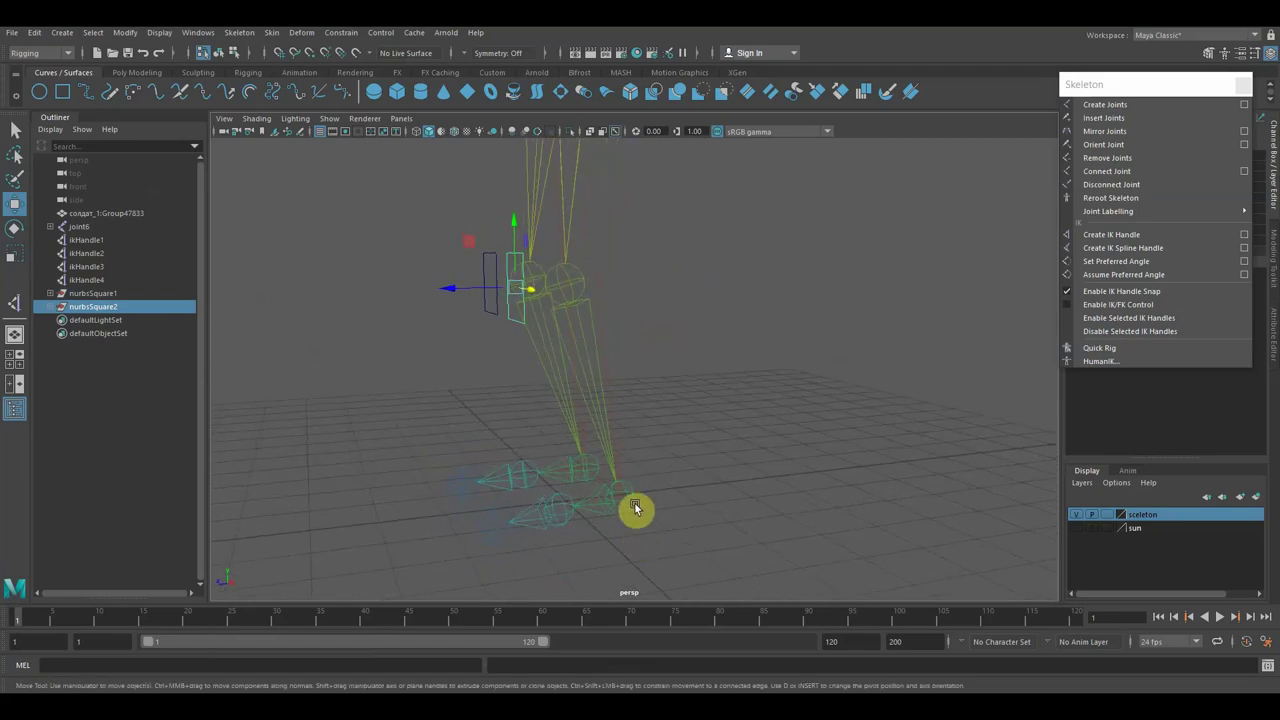
pyautogui.keyDown('shift'); pyautogui.click(620, 454); pyautogui.keyUp('shift')
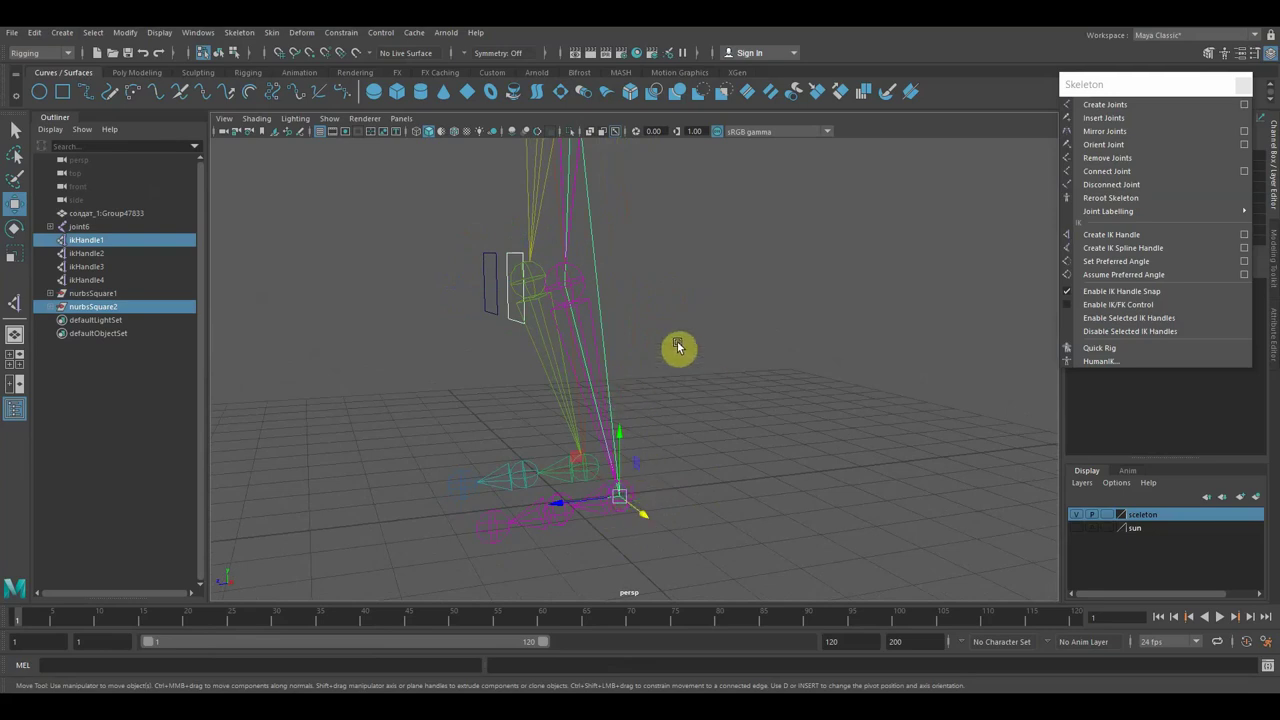
# Pole-vector constrain ikHandle1 to nurbsSquare2 and close the options window.
pyautogui.click(341, 32)
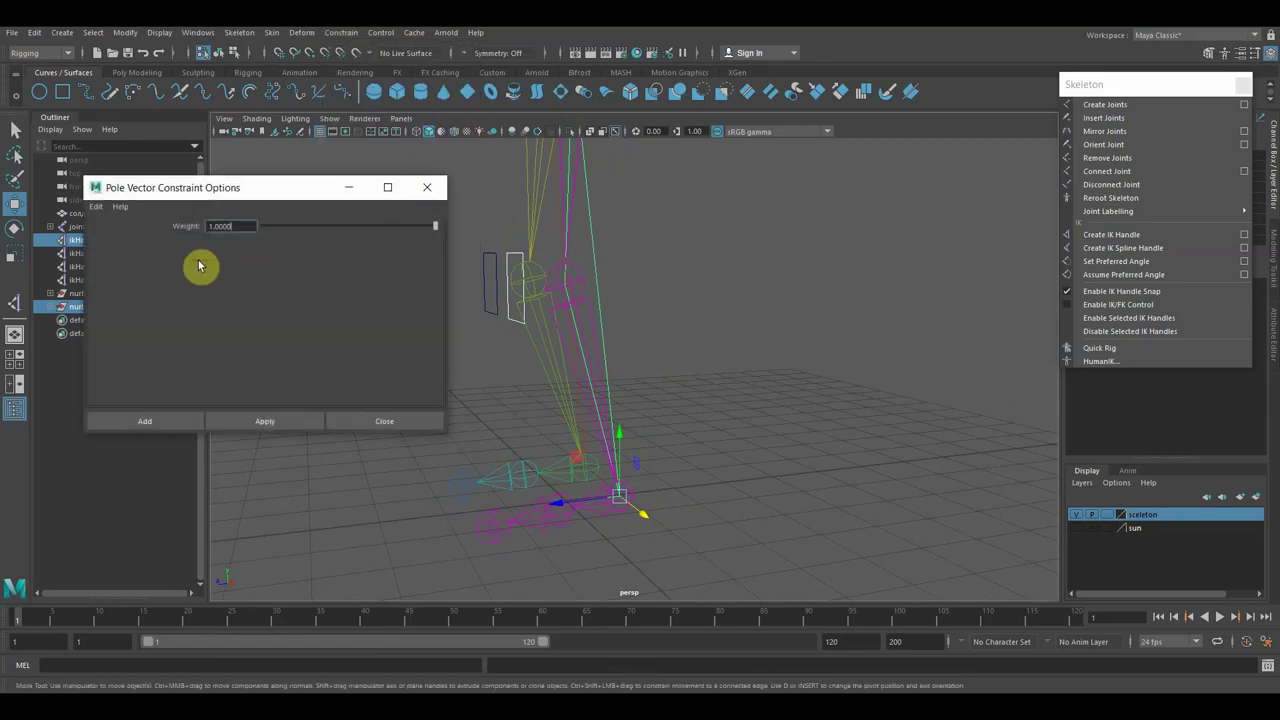
pyautogui.click(266, 425)
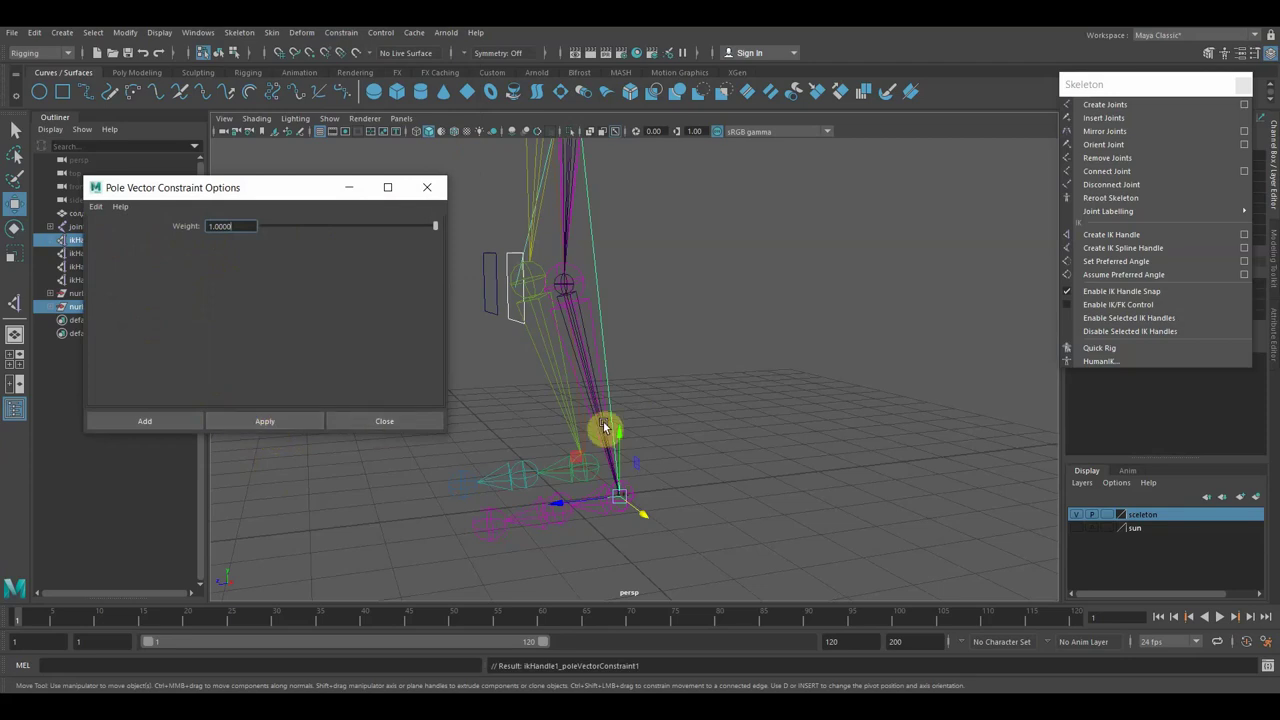
pyautogui.click(691, 412)
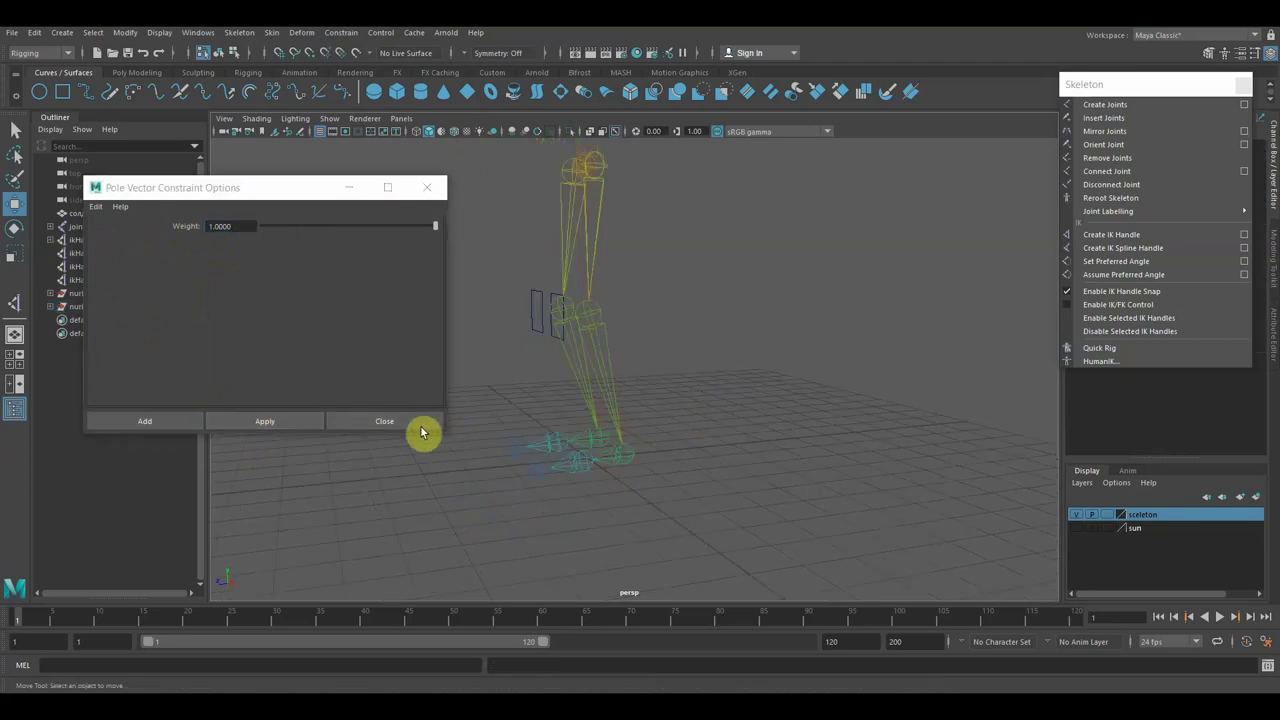
pyautogui.click(427, 187)
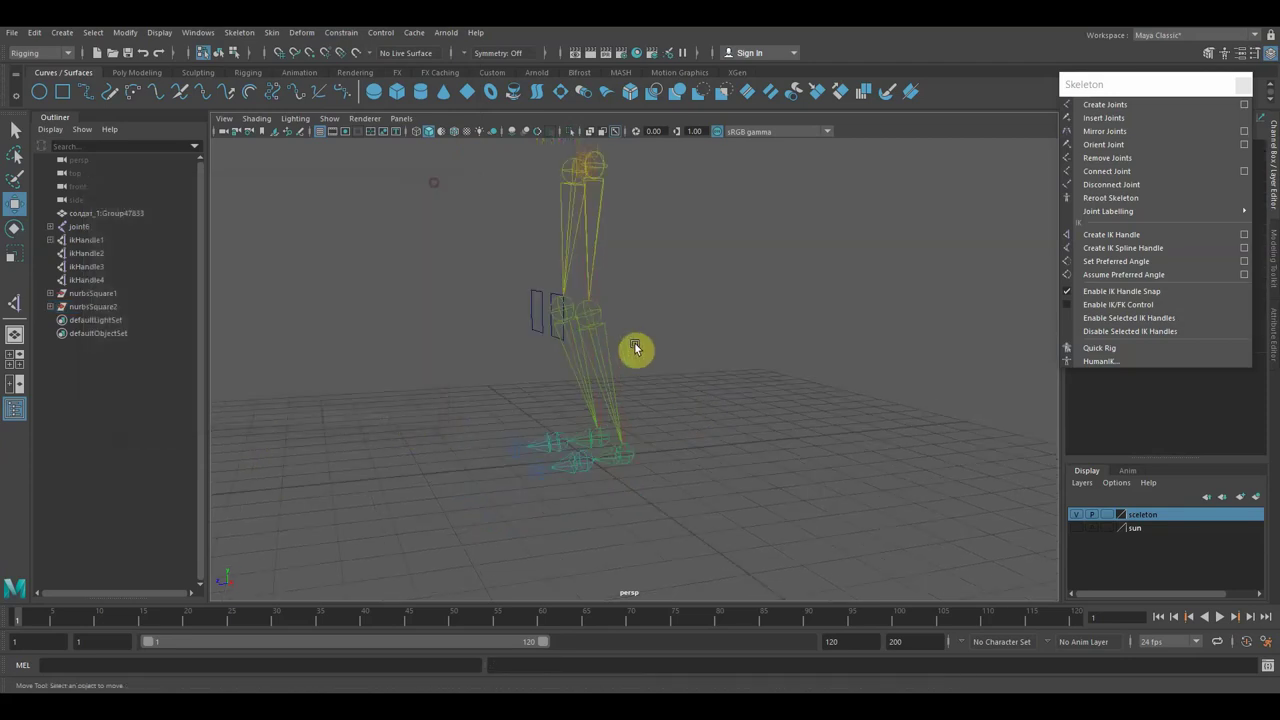
# Pole-vector constrain ikHandle2 to nurbsSquare1, then view both legs and square controls.
pyautogui.click(548, 335)
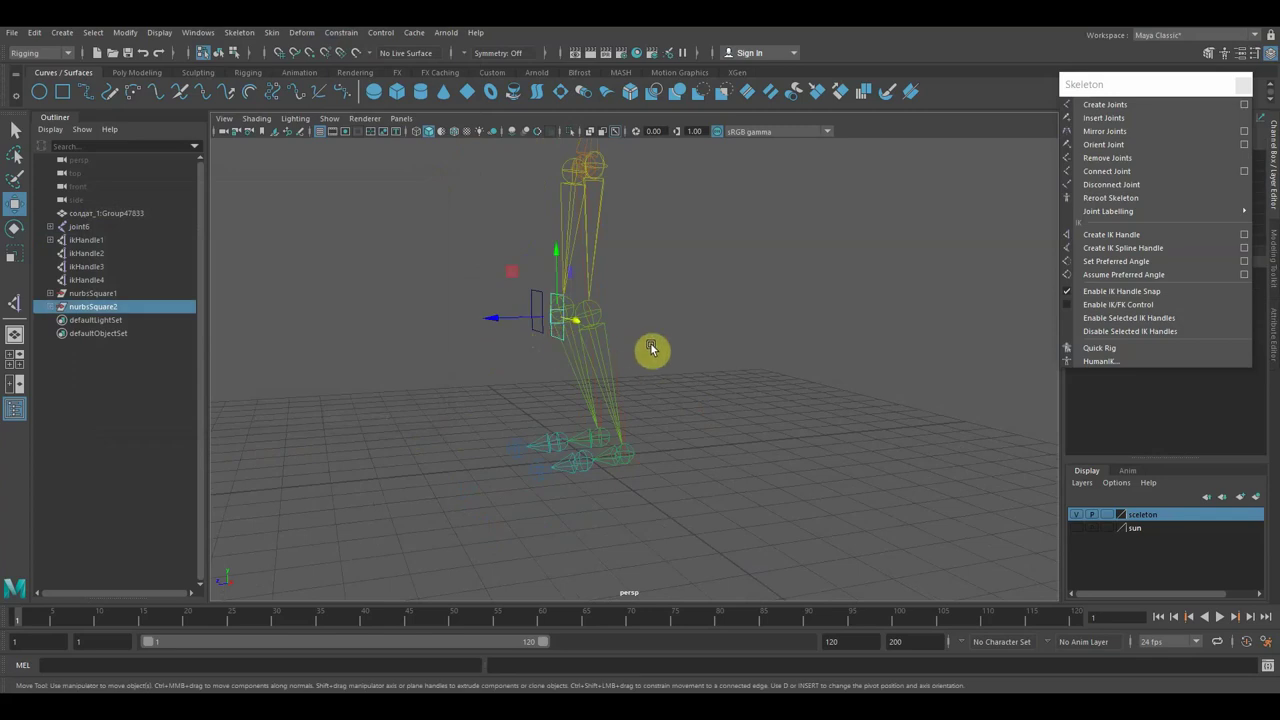
pyautogui.moveTo(659, 358)
pyautogui.keyDown('alt'); pyautogui.mouseDown()
pyautogui.moveTo(749, 403)
pyautogui.moveTo(727, 428)
pyautogui.moveTo(763, 446)
pyautogui.moveTo(686, 449)
pyautogui.moveTo(722, 447)
pyautogui.moveTo(749, 420)
pyautogui.moveTo(753, 431)
pyautogui.moveTo(914, 400)
pyautogui.moveTo(786, 360)
pyautogui.moveTo(749, 314)
pyautogui.moveTo(767, 351)
pyautogui.moveTo(794, 343)
pyautogui.mouseUp(); pyautogui.keyUp('alt')
pyautogui.click(740, 309)
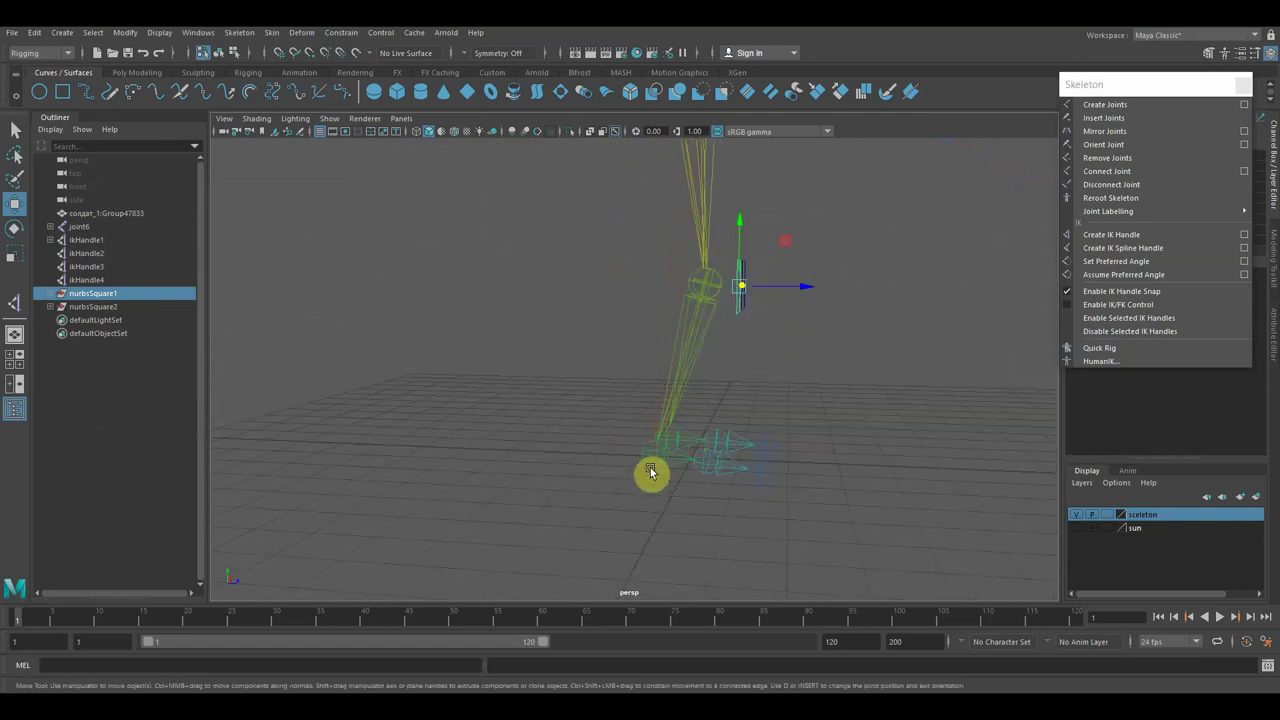
pyautogui.keyDown('shift'); pyautogui.click(653, 424); pyautogui.keyUp('shift')
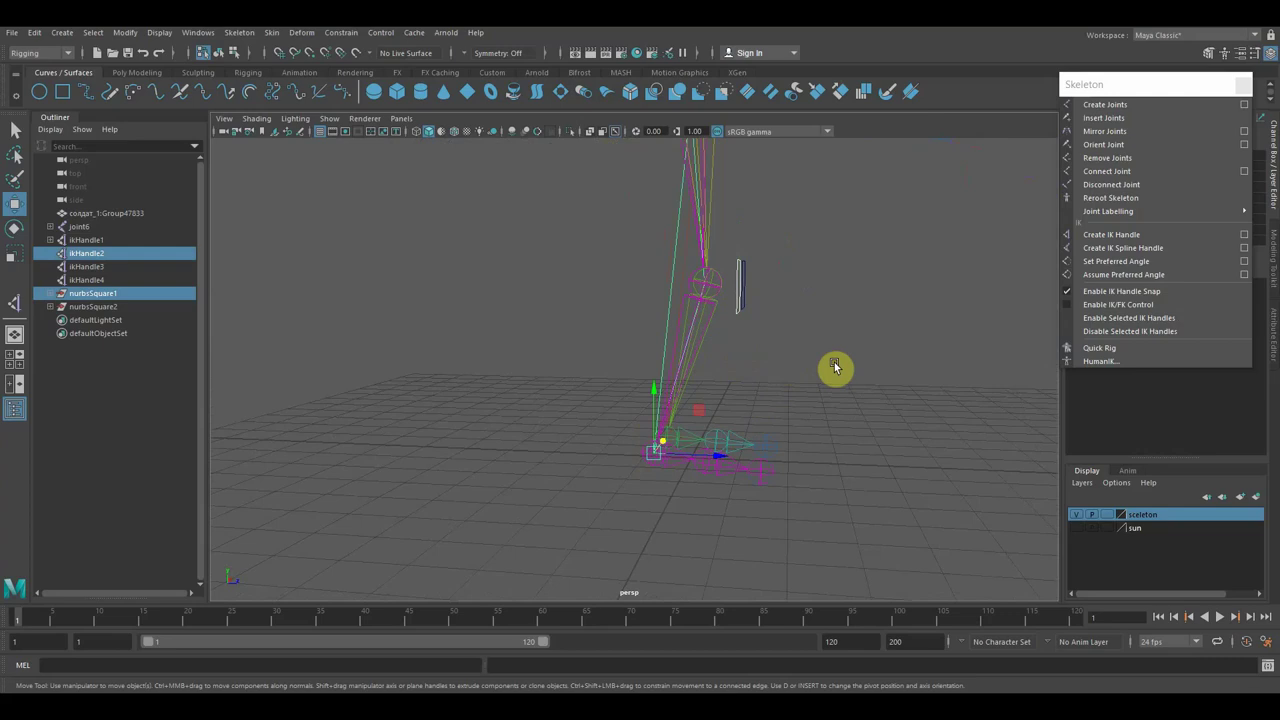
pyautogui.click(379, 36)
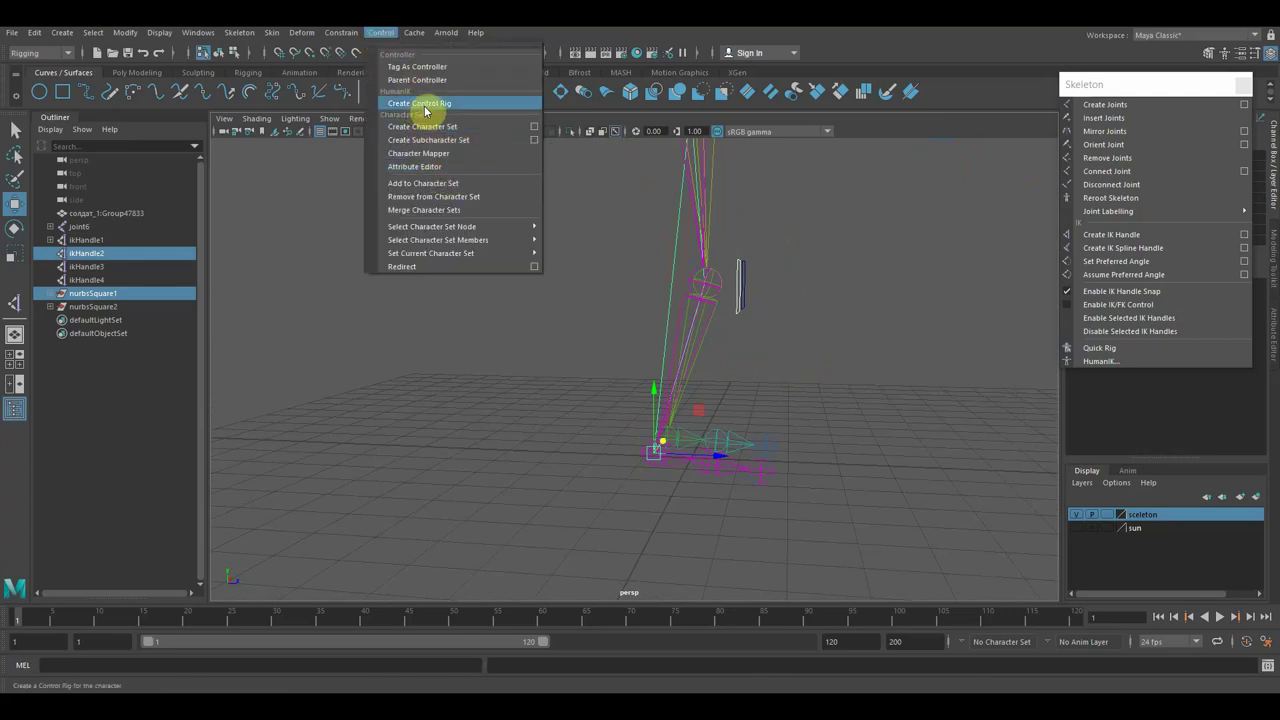
pyautogui.moveTo(341, 32)
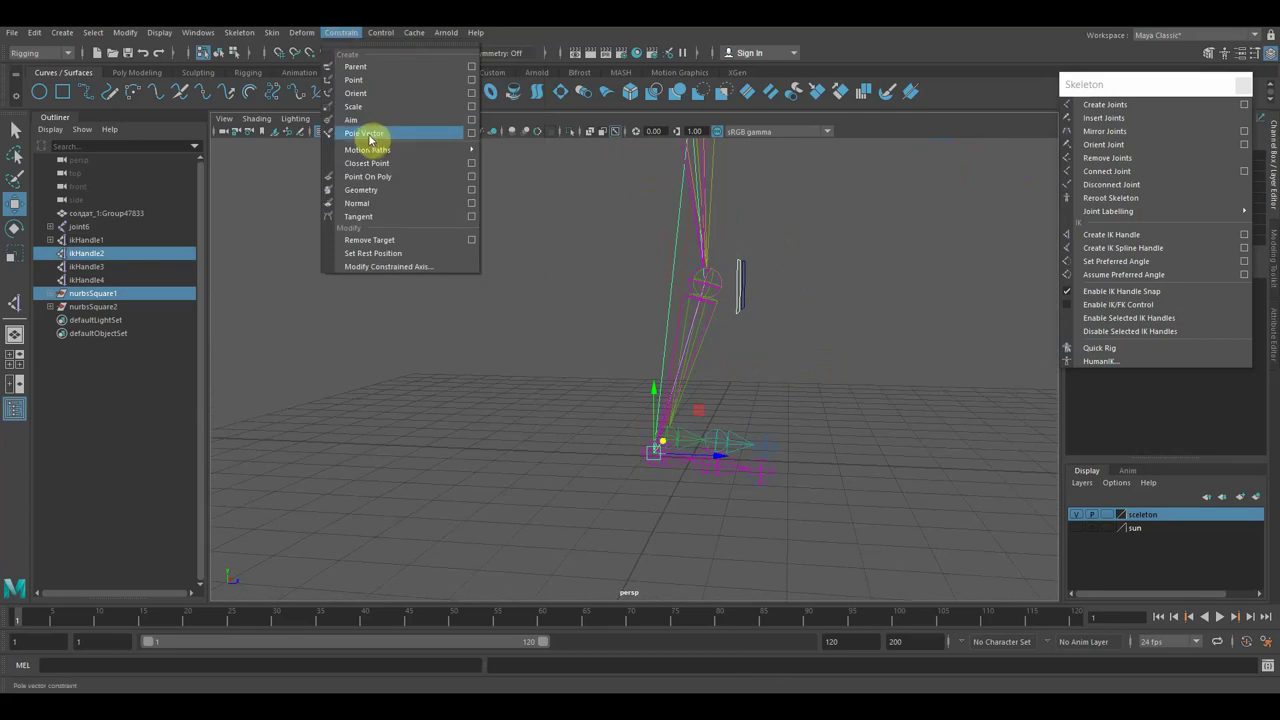
pyautogui.click(366, 134)
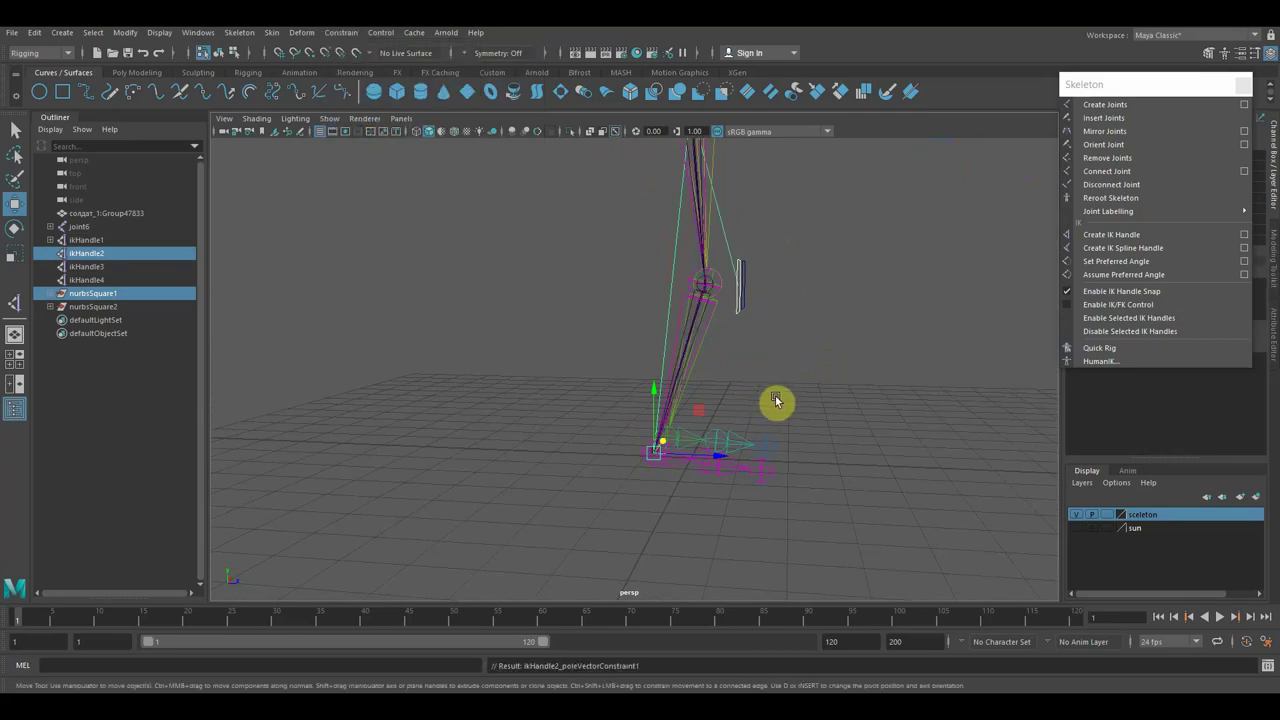
pyautogui.moveTo(833, 399)
pyautogui.keyDown('alt'); pyautogui.mouseDown()
pyautogui.moveTo(706, 414)
pyautogui.moveTo(648, 400)
pyautogui.mouseUp(); pyautogui.keyUp('alt')
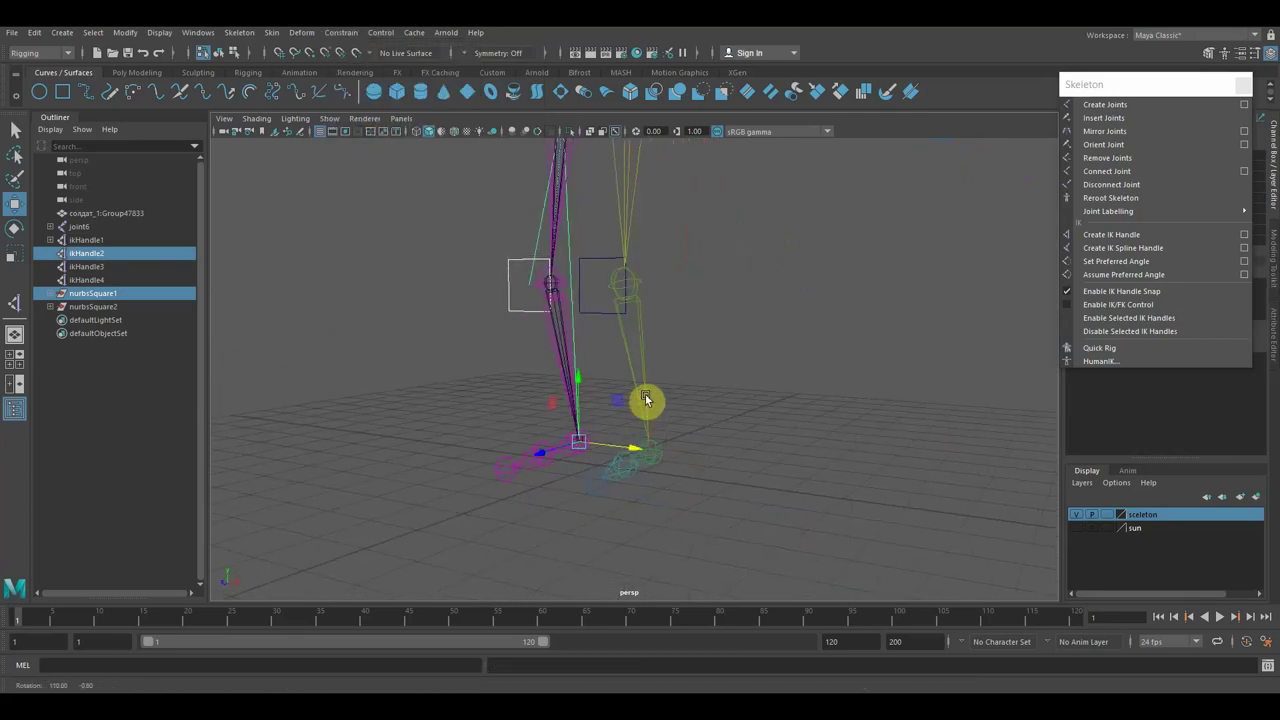
pyautogui.keyDown('alt'); pyautogui.moveTo(766, 374); pyautogui.dragTo(768, 416); pyautogui.keyUp('alt')
pyautogui.keyDown('alt'); pyautogui.moveTo(768, 416); pyautogui.dragTo(758, 437, button='right'); pyautogui.keyUp('alt')
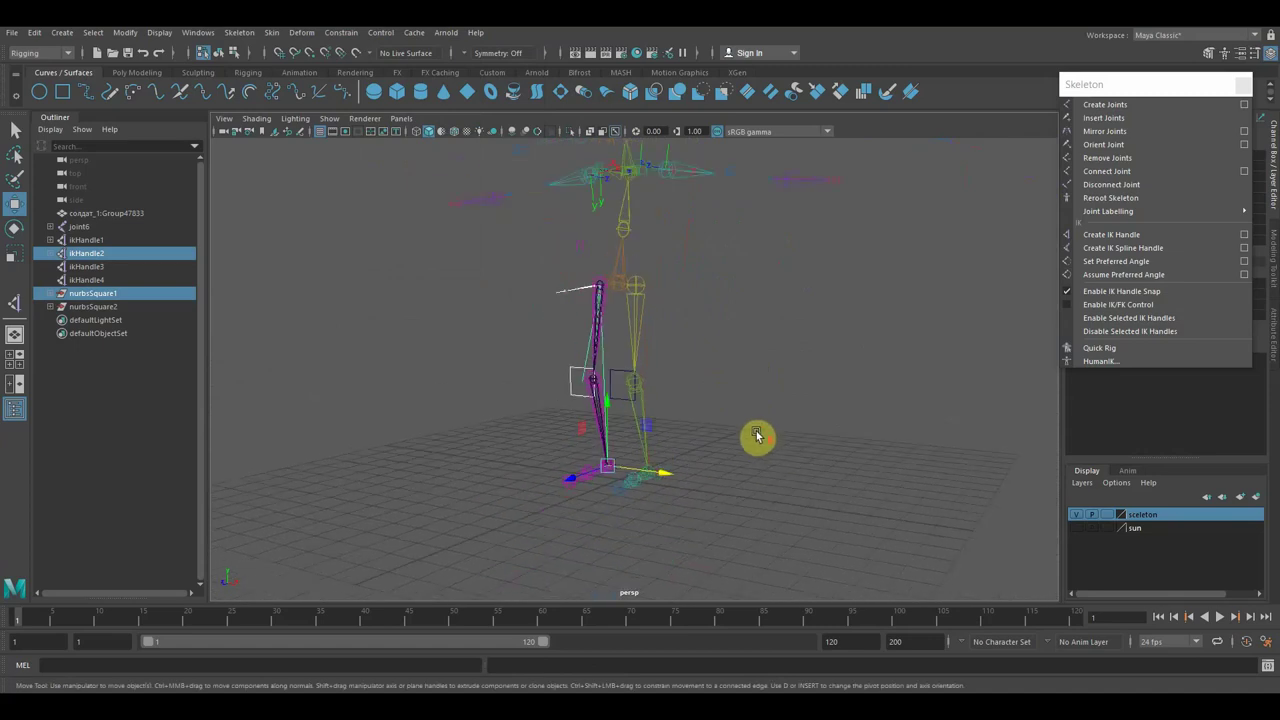
pyautogui.moveTo(750, 433)
pyautogui.keyDown('alt'); pyautogui.mouseDown()
pyautogui.moveTo(734, 420)
pyautogui.moveTo(754, 397)
pyautogui.moveTo(774, 449)
pyautogui.moveTo(648, 418)
pyautogui.mouseUp(); pyautogui.keyUp('alt')
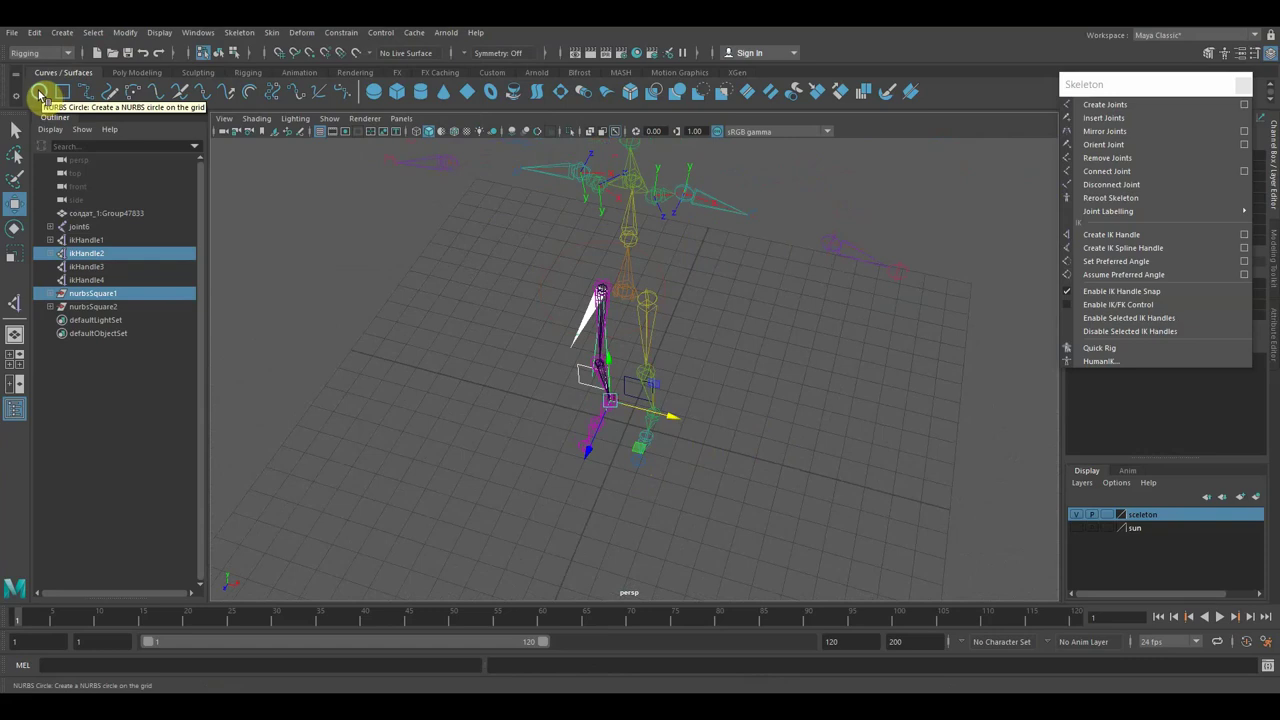
# Create a NURBS circle, slide it to one foot and shrink it to fit.
pyautogui.click(40, 93)
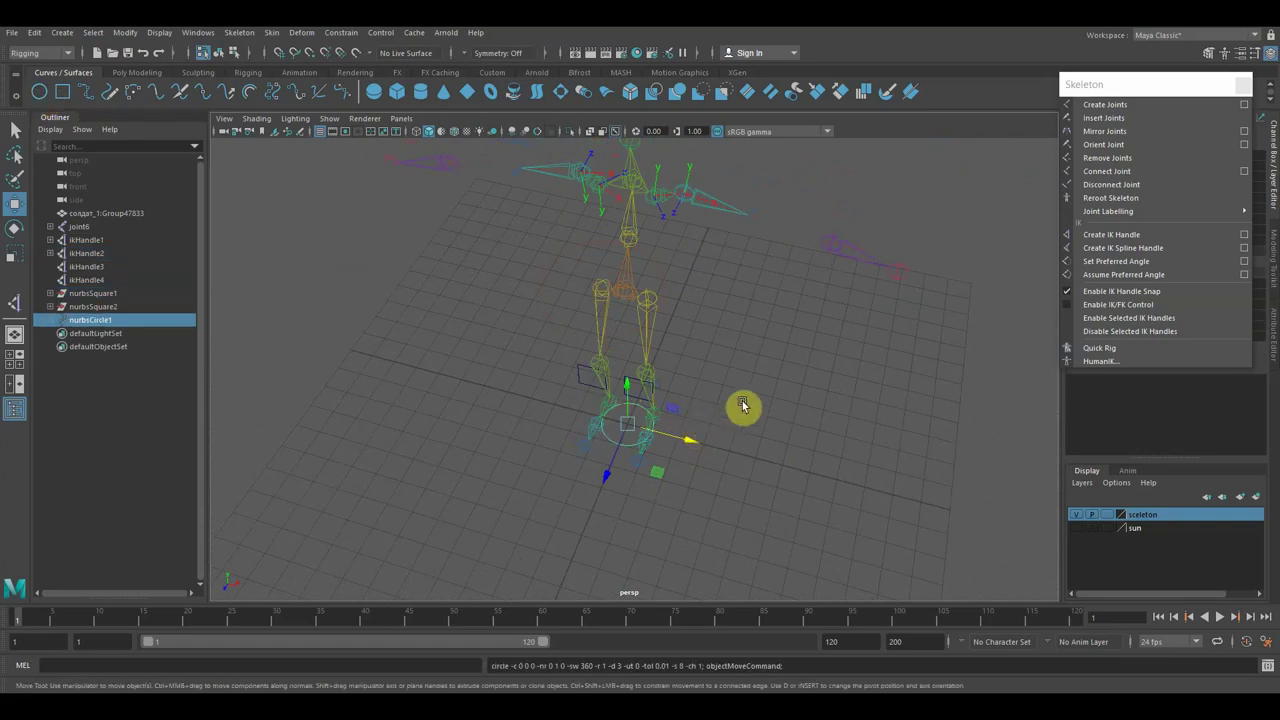
pyautogui.keyDown('alt'); pyautogui.moveTo(755, 403); pyautogui.dragTo(786, 429); pyautogui.keyUp('alt')
pyautogui.moveTo(786, 429); pyautogui.dragTo(716, 427, button='middle')
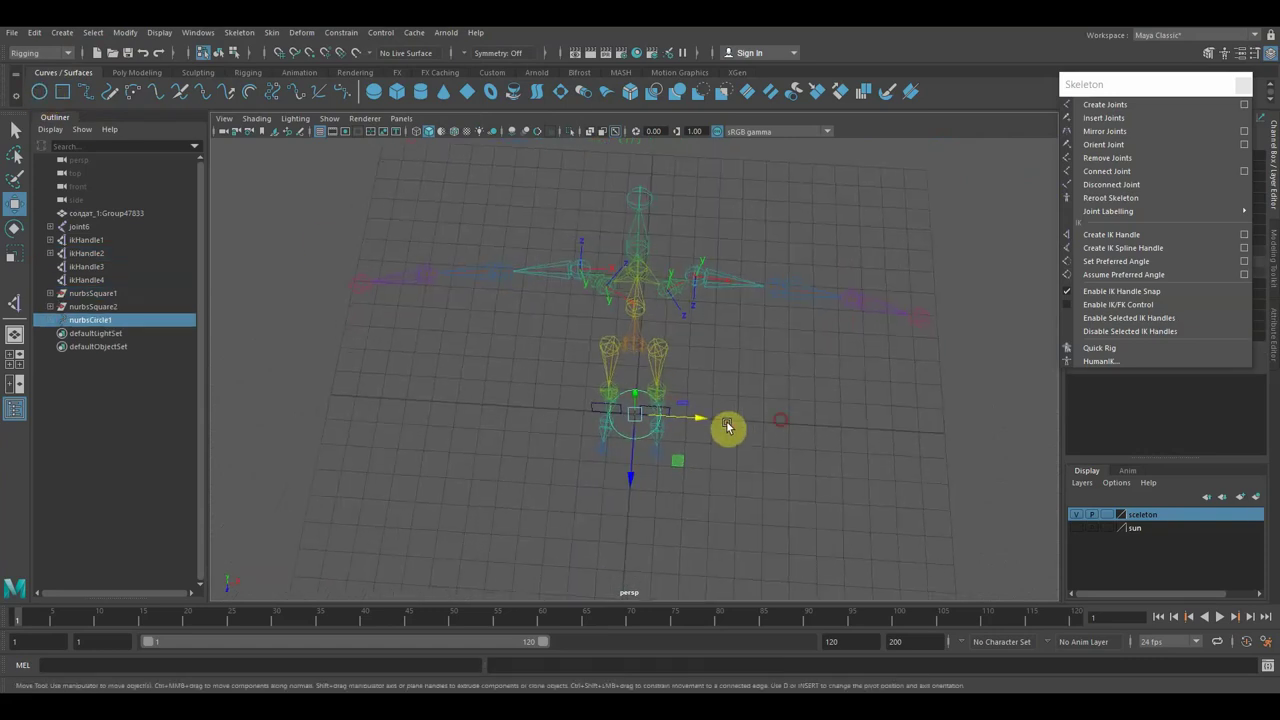
pyautogui.scroll(2, 722, 430)
pyautogui.scroll(2, 730, 429)
pyautogui.moveTo(751, 474); pyautogui.dragTo(757, 473)
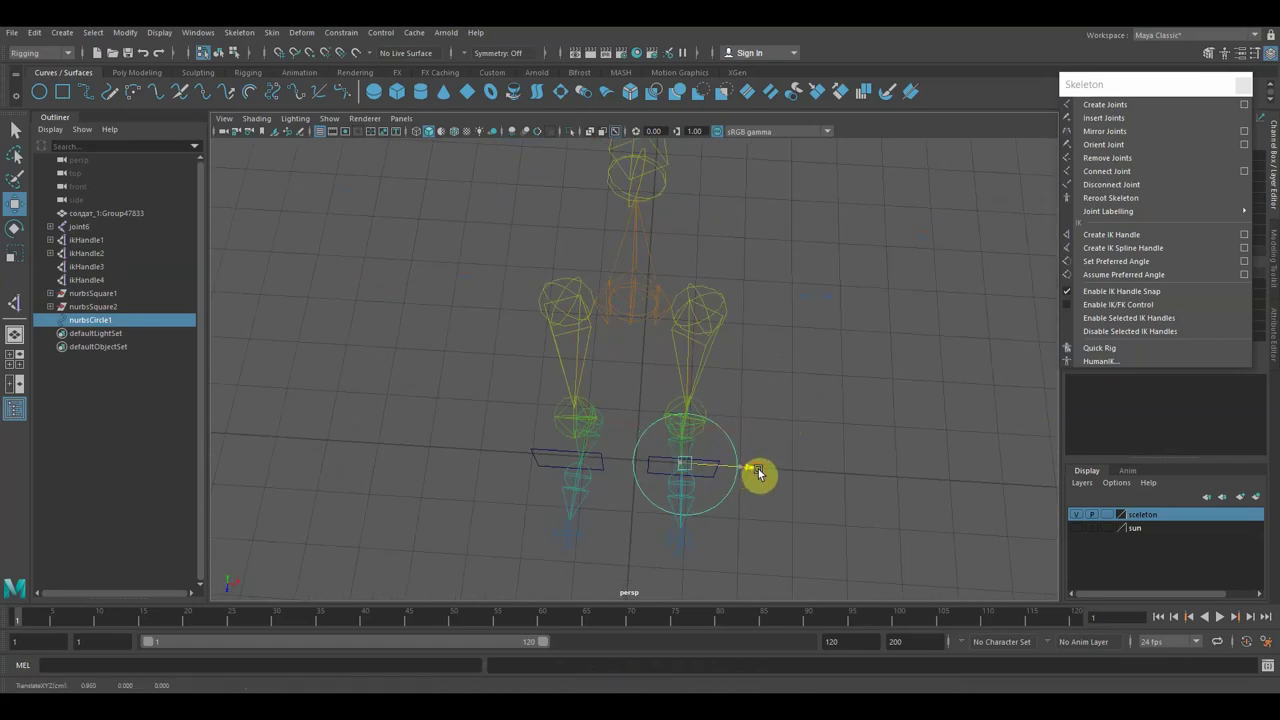
pyautogui.click(14, 257)
pyautogui.moveTo(647, 453); pyautogui.dragTo(663, 431)
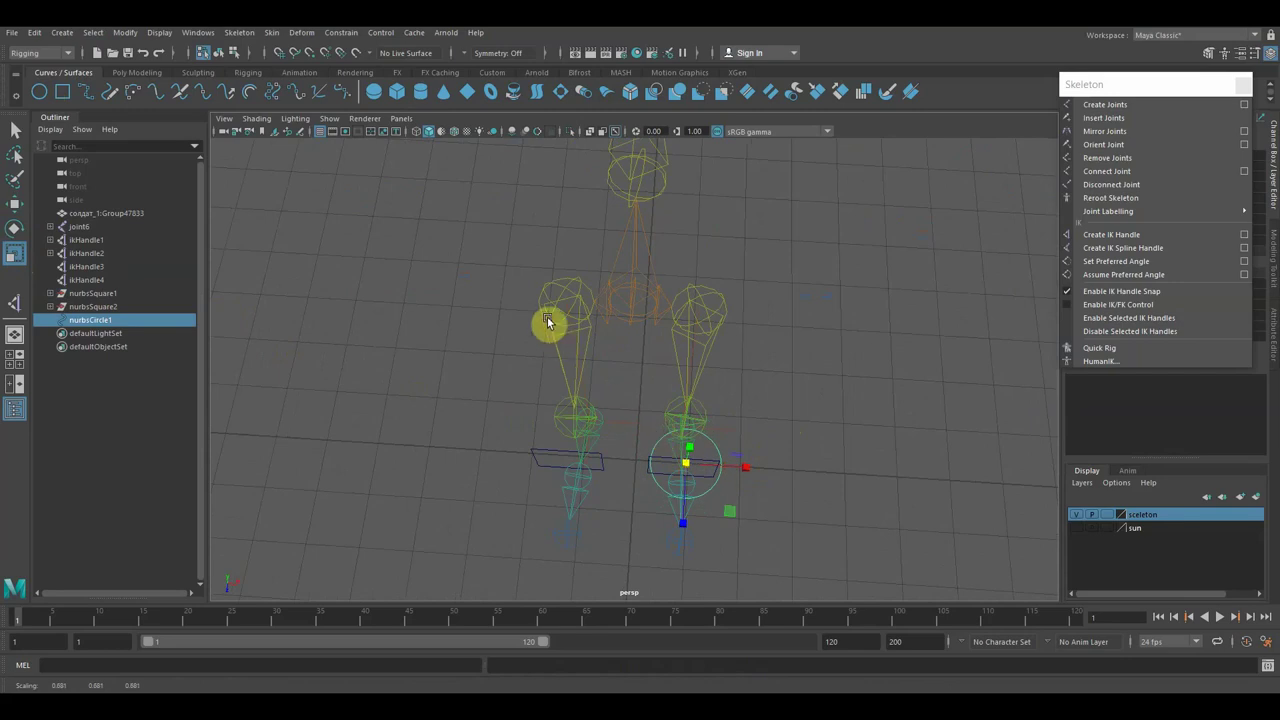
pyautogui.click(14, 130)
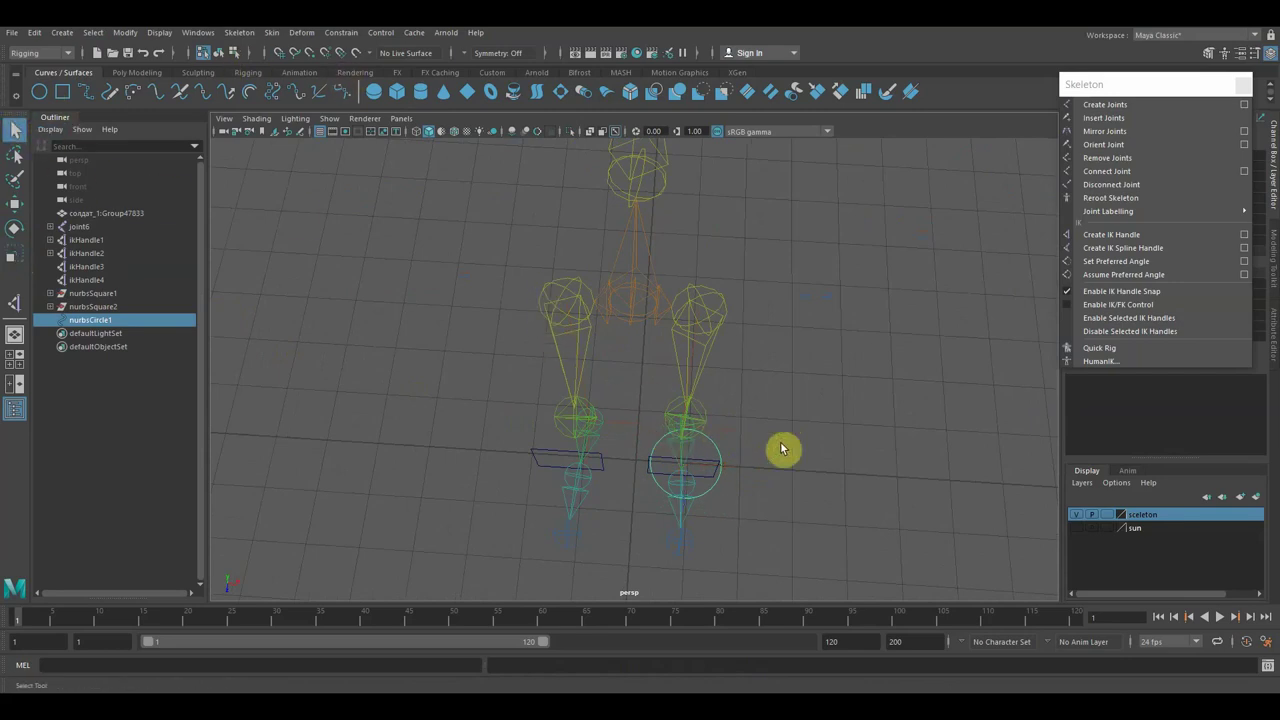
# Stretch the circle's front control points into an elongated oval around the foot.
pyautogui.click(233, 52)
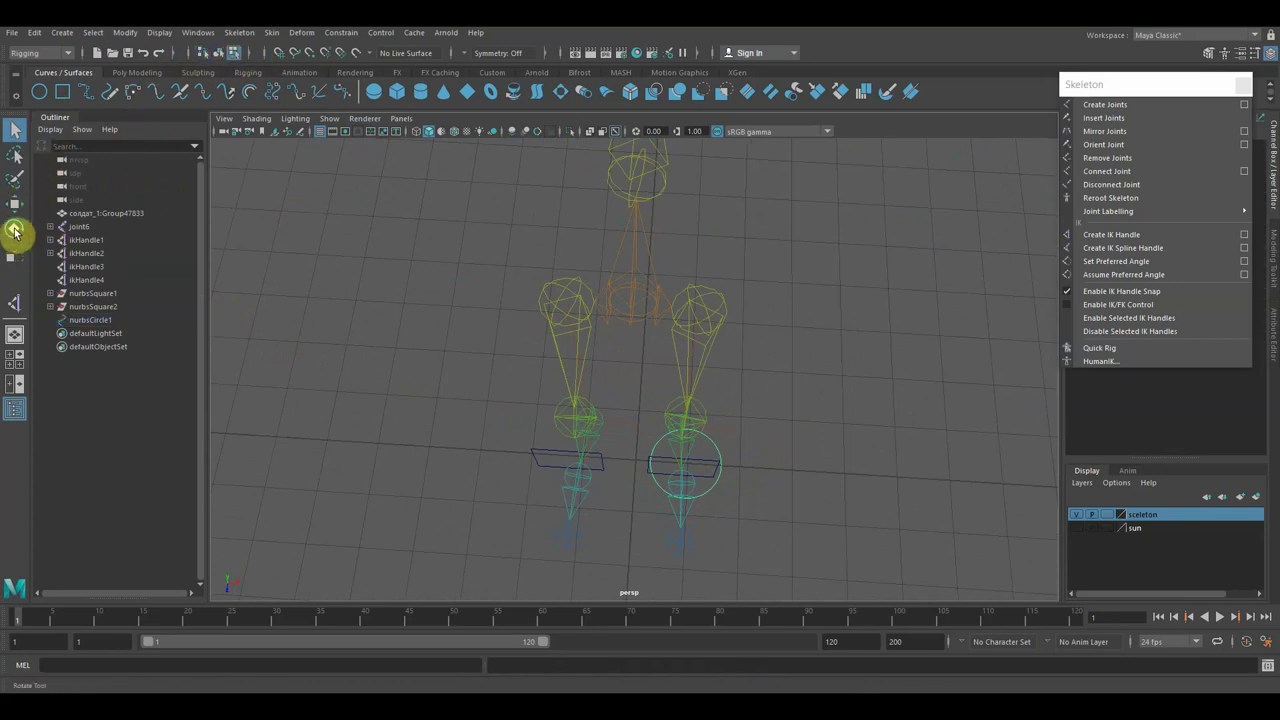
pyautogui.click(15, 207)
pyautogui.moveTo(760, 518)
pyautogui.mouseDown()
pyautogui.moveTo(712, 425)
pyautogui.moveTo(722, 436)
pyautogui.mouseUp()
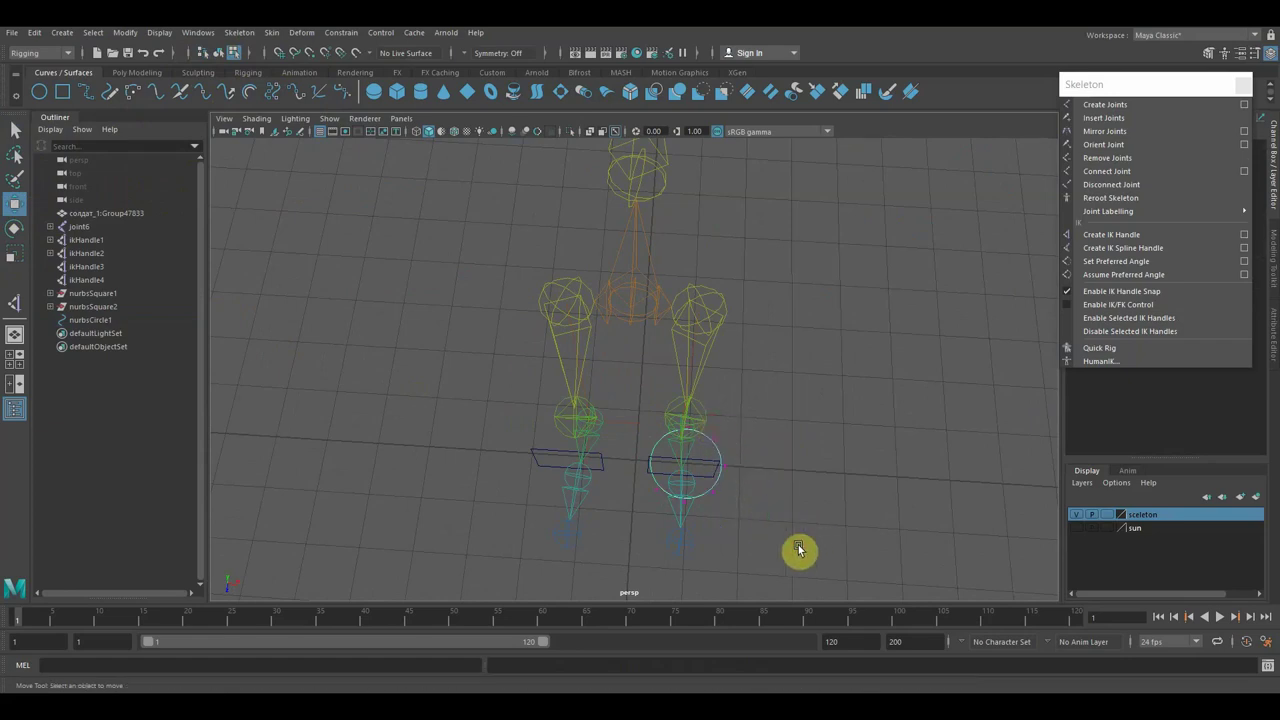
pyautogui.moveTo(737, 546)
pyautogui.mouseDown()
pyautogui.moveTo(640, 491)
pyautogui.moveTo(680, 633)
pyautogui.mouseUp()
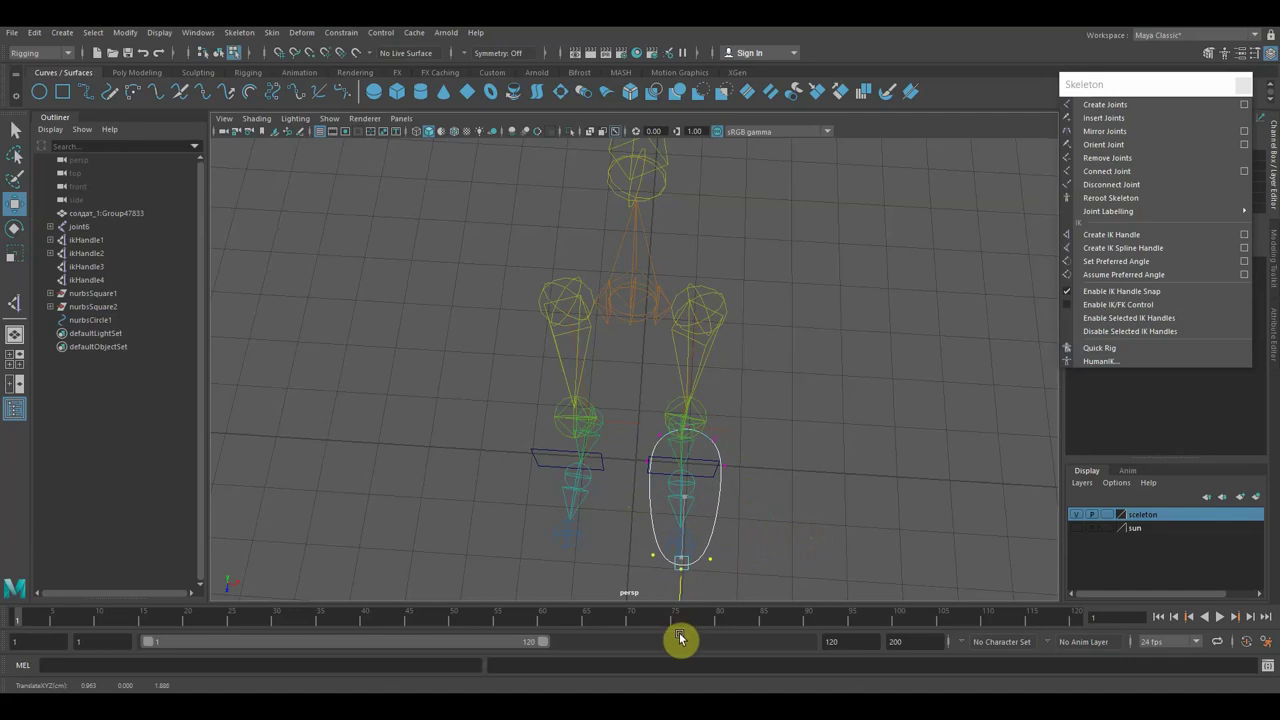
pyautogui.moveTo(834, 477)
pyautogui.keyDown('alt'); pyautogui.mouseDown()
pyautogui.moveTo(706, 453)
pyautogui.moveTo(654, 551)
pyautogui.moveTo(608, 465)
pyautogui.mouseUp(); pyautogui.keyUp('alt')
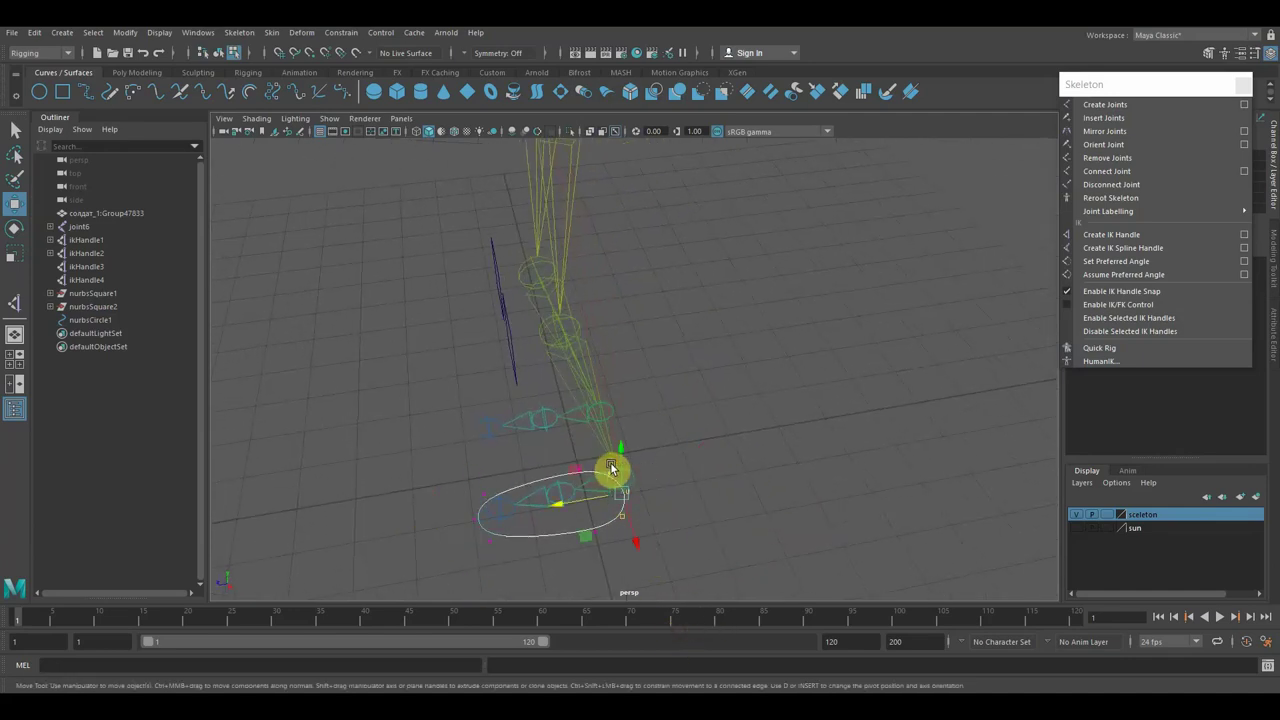
pyautogui.moveTo(566, 508); pyautogui.dragTo(600, 511)
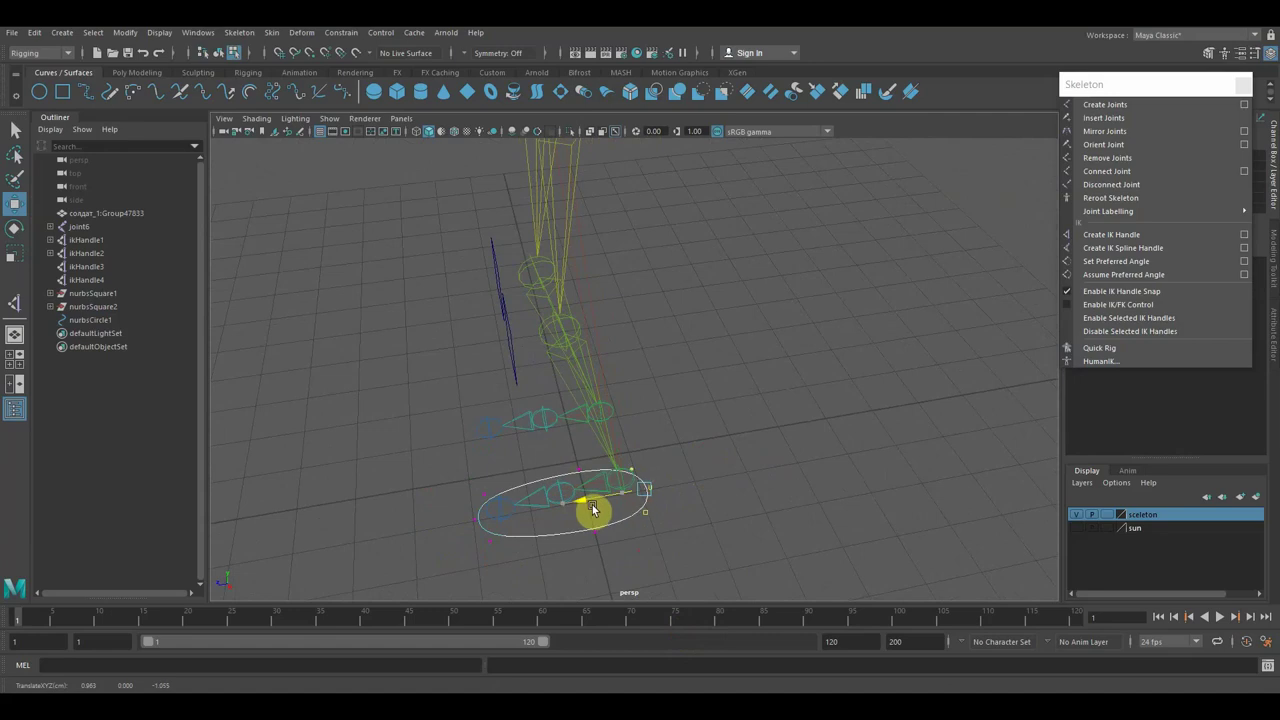
pyautogui.moveTo(771, 500)
pyautogui.keyDown('alt'); pyautogui.mouseDown()
pyautogui.moveTo(898, 523)
pyautogui.moveTo(894, 466)
pyautogui.mouseUp(); pyautogui.keyUp('alt')
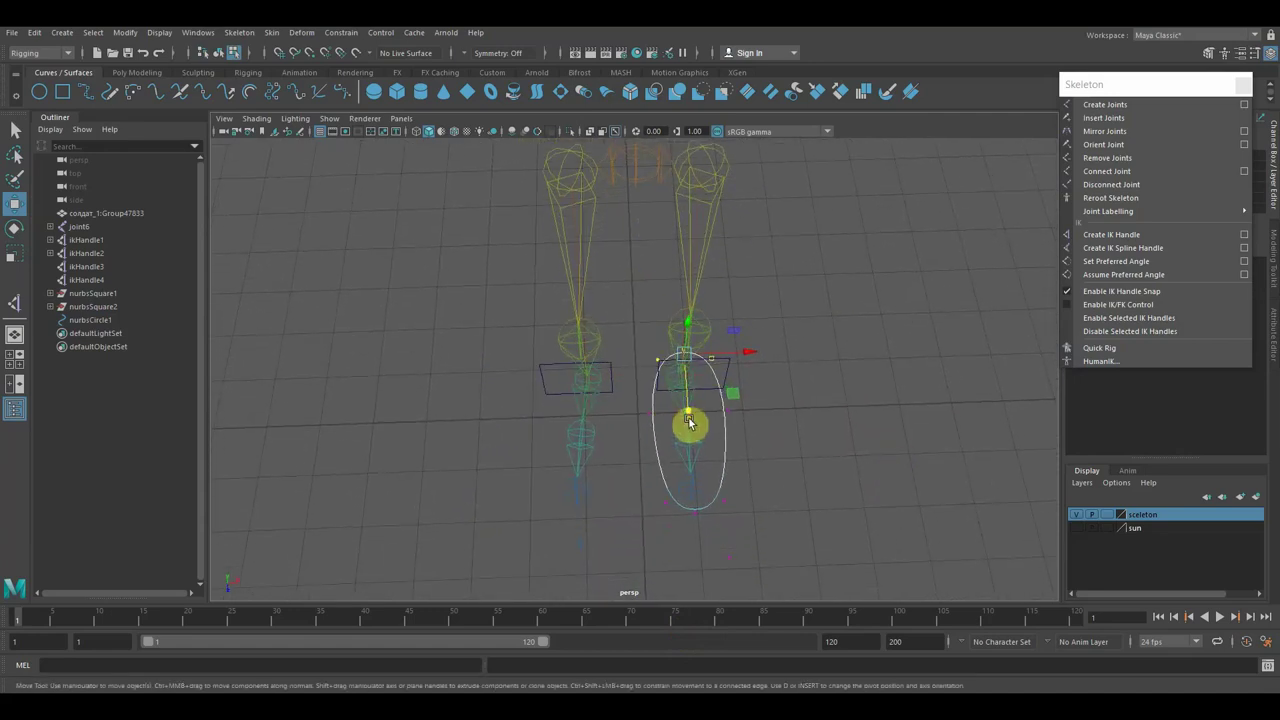
# Raise nurbsCircle1 slightly above the ground.
pyautogui.click(203, 52)
pyautogui.moveTo(855, 398)
pyautogui.keyDown('alt'); pyautogui.mouseDown()
pyautogui.moveTo(731, 323)
pyautogui.moveTo(720, 343)
pyautogui.mouseUp(); pyautogui.keyUp('alt')
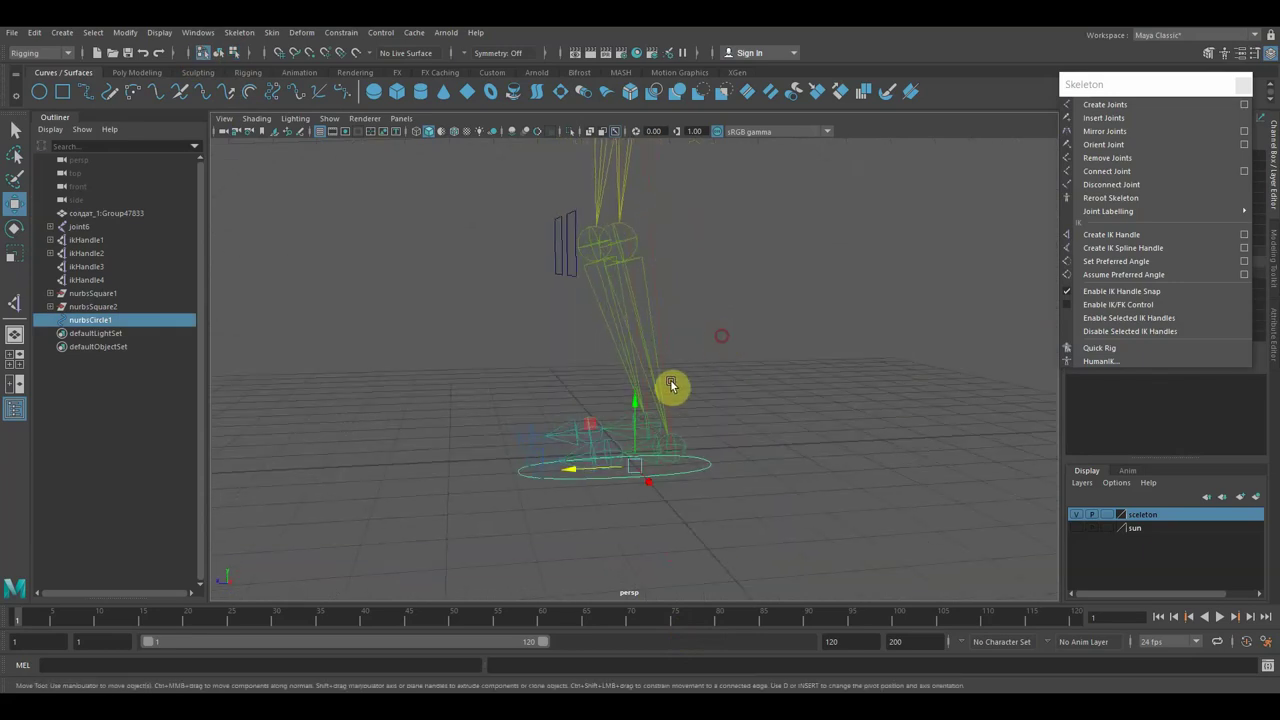
pyautogui.moveTo(635, 400); pyautogui.dragTo(635, 392)
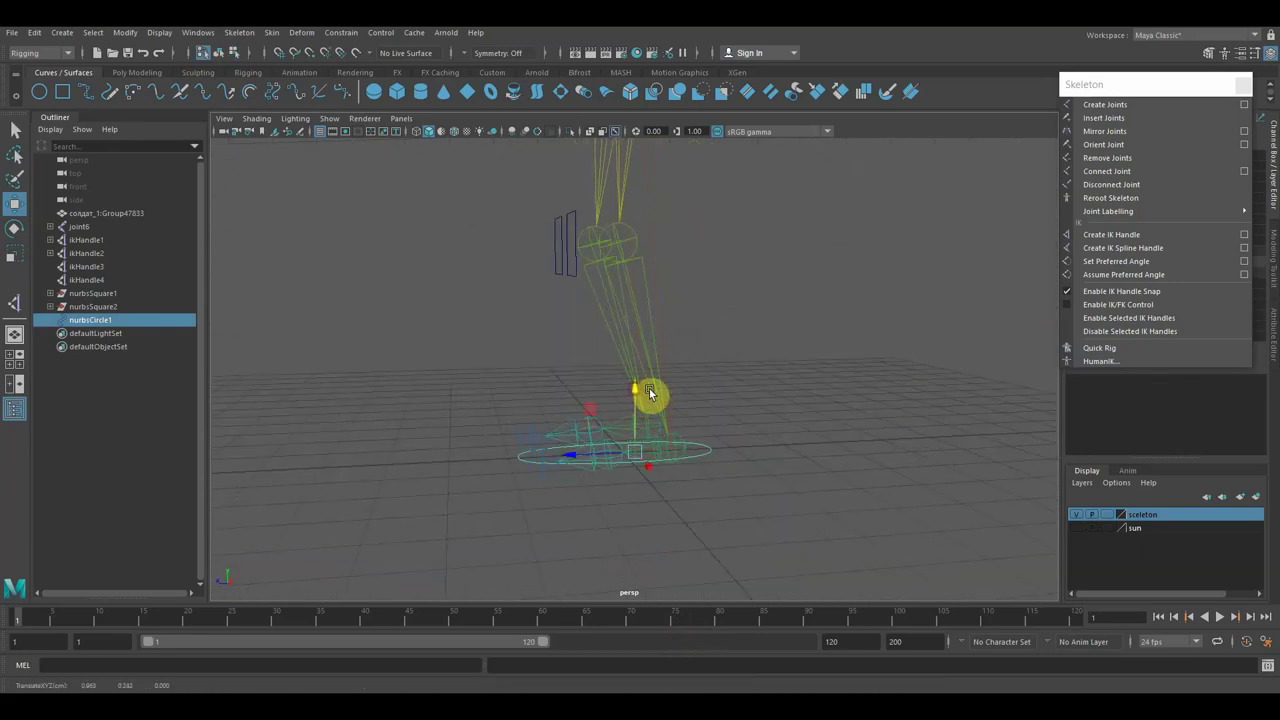
pyautogui.keyDown('alt'); pyautogui.moveTo(731, 386); pyautogui.dragTo(851, 420); pyautogui.keyUp('alt')
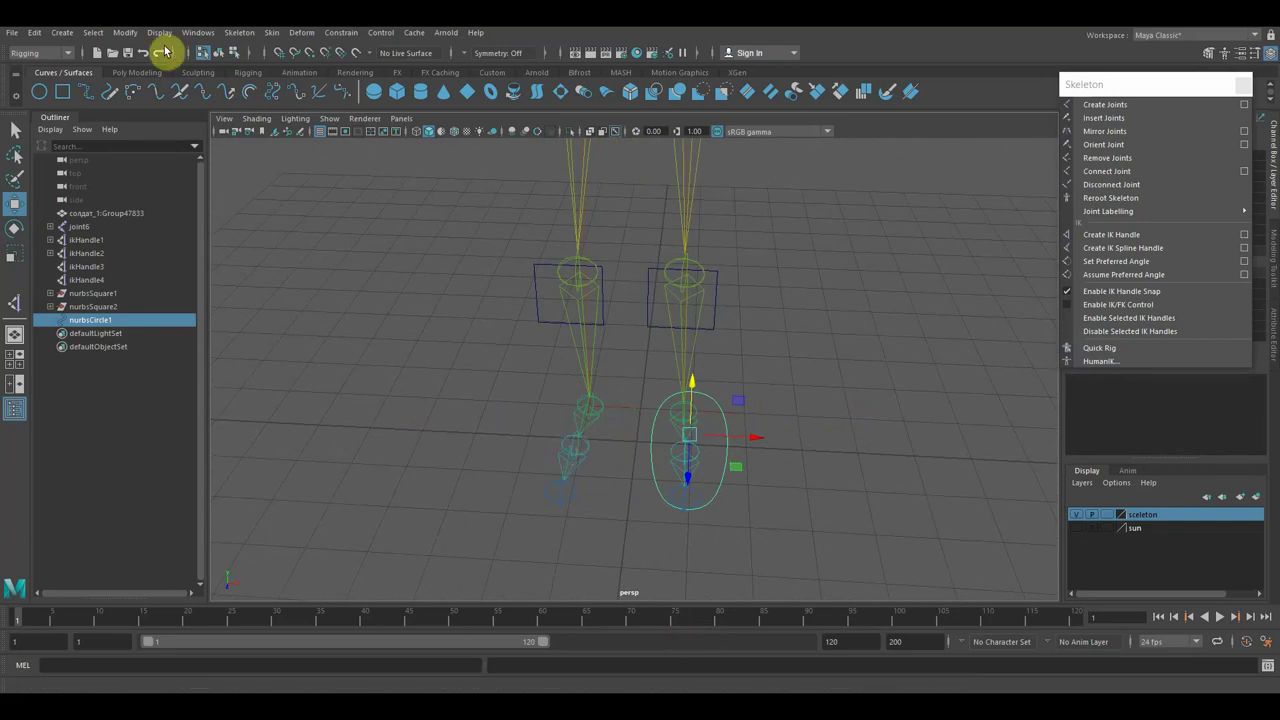
# Duplicate the foot circle as nurbsCircle2 and move it under the other leg.
pyautogui.click(33, 34)
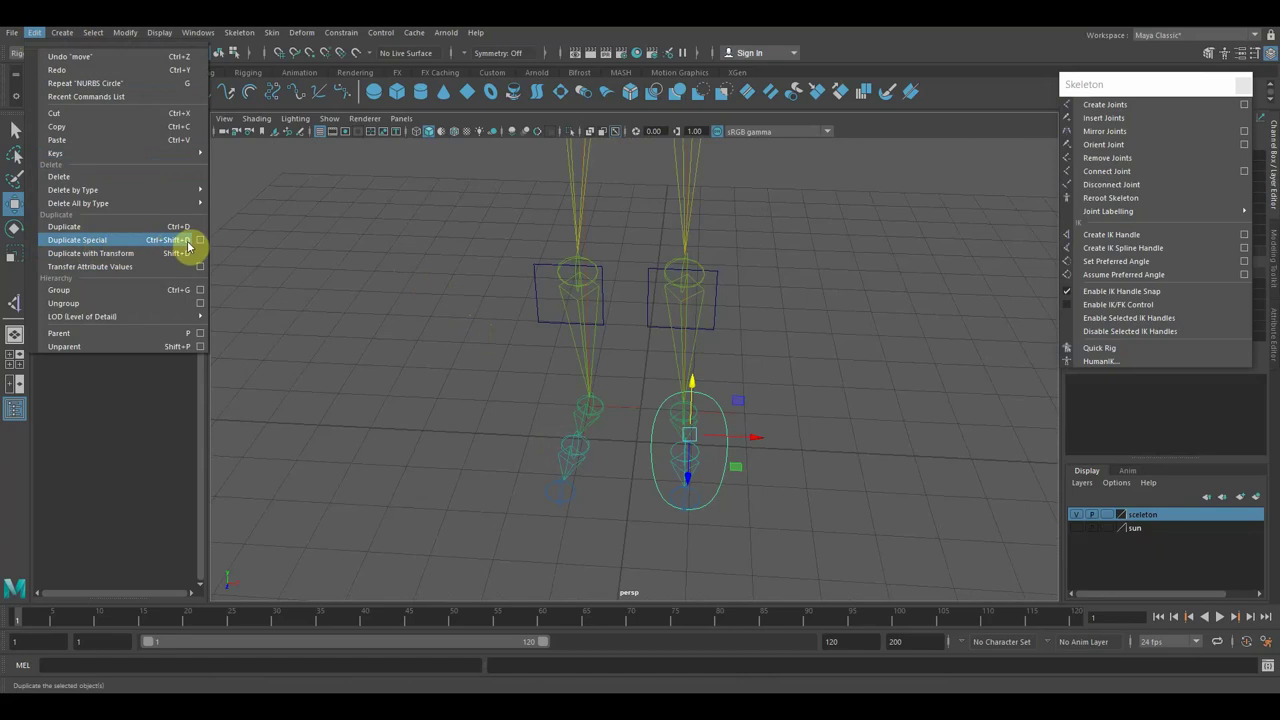
pyautogui.click(198, 242)
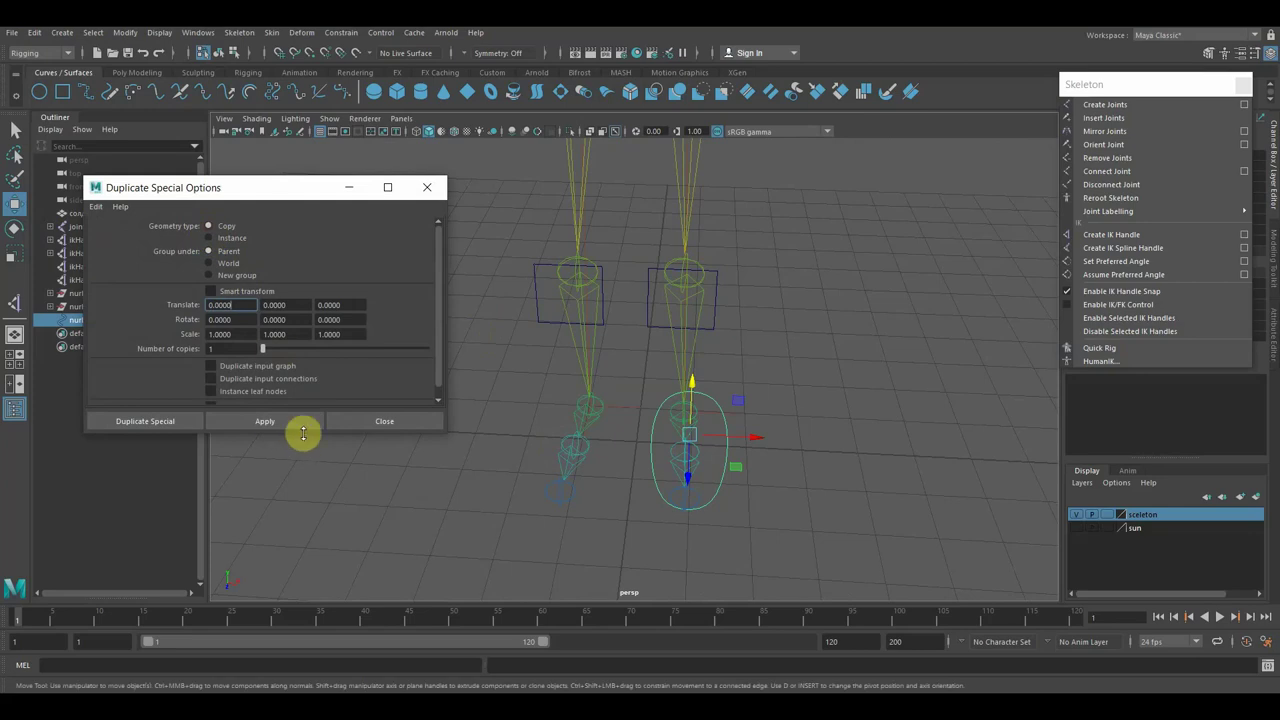
pyautogui.click(271, 425)
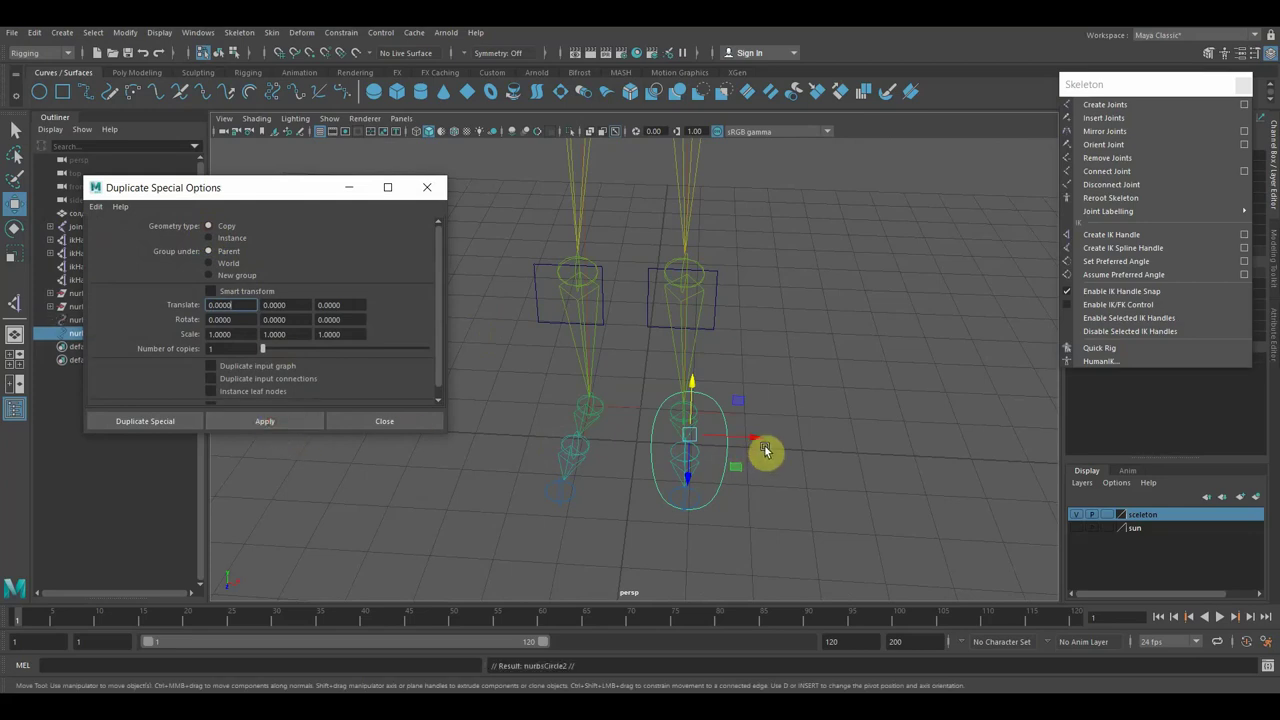
pyautogui.moveTo(757, 443); pyautogui.dragTo(643, 437)
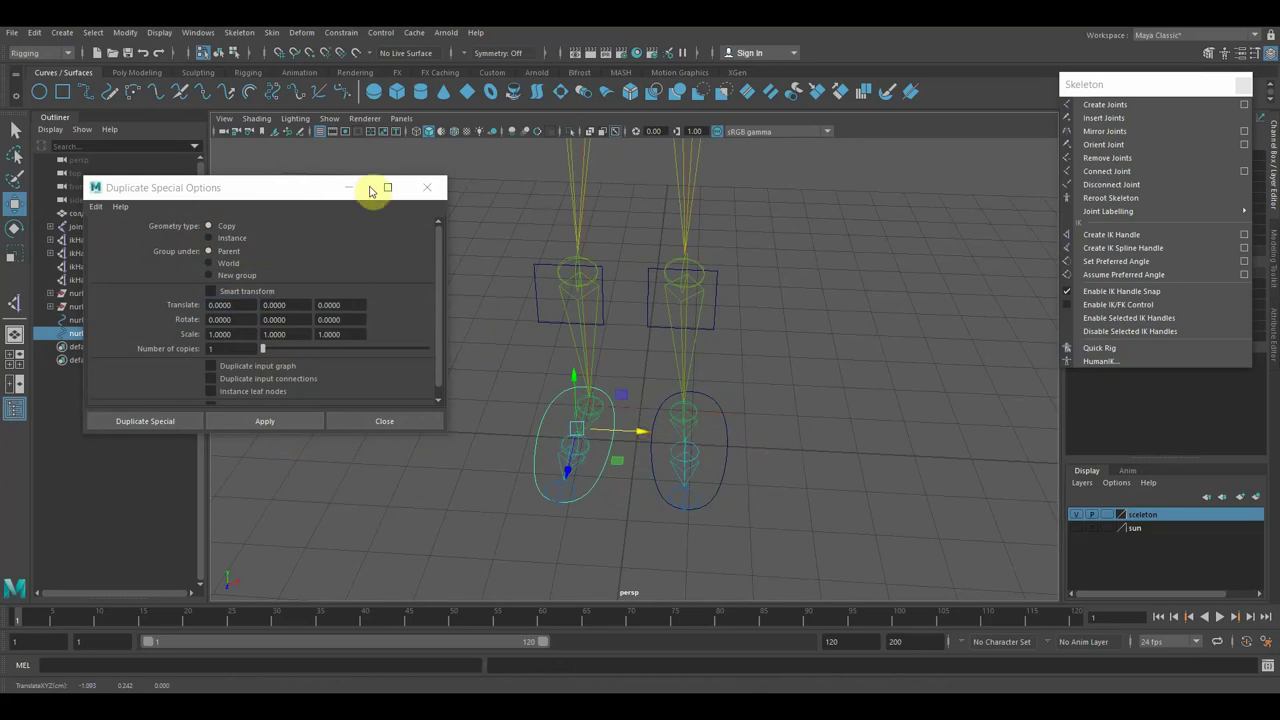
pyautogui.click(427, 187)
pyautogui.moveTo(853, 423)
pyautogui.keyDown('alt'); pyautogui.mouseDown()
pyautogui.moveTo(766, 386)
pyautogui.moveTo(749, 403)
pyautogui.moveTo(808, 449)
pyautogui.mouseUp(); pyautogui.keyUp('alt')
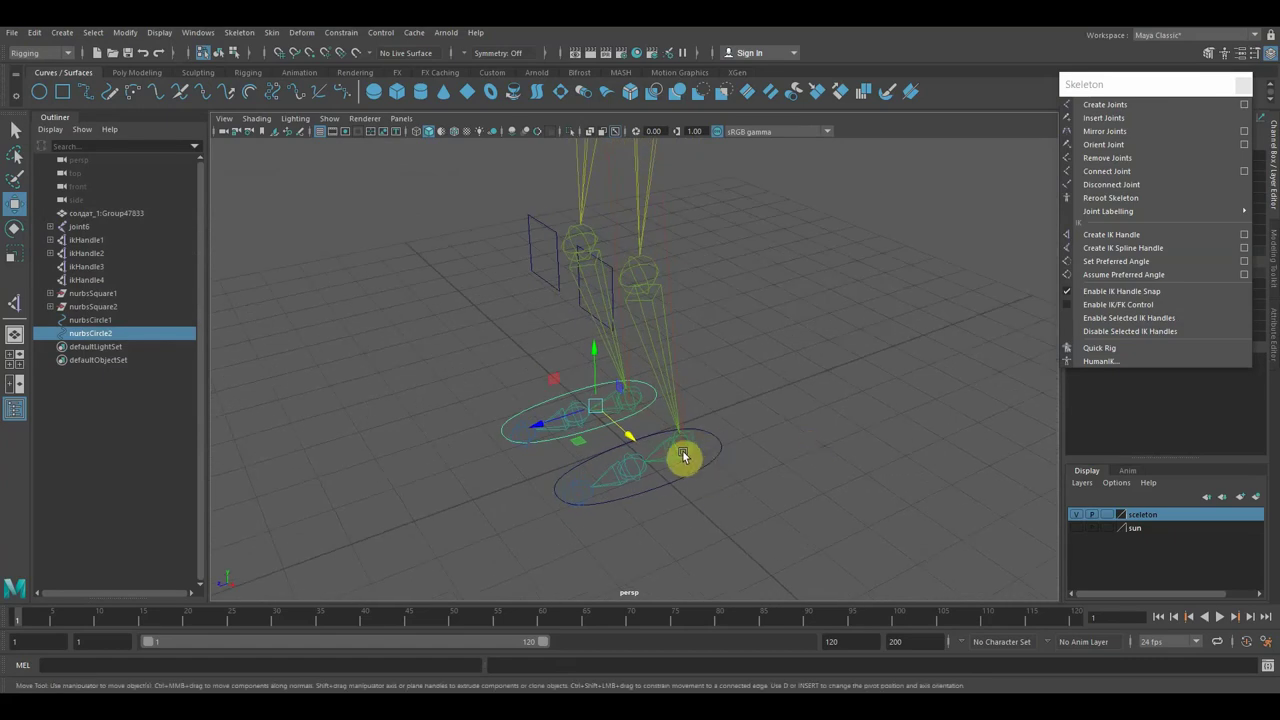
pyautogui.moveTo(684, 451)
pyautogui.mouseDown()
pyautogui.moveTo(666, 346)
pyautogui.moveTo(681, 443)
pyautogui.mouseUp()
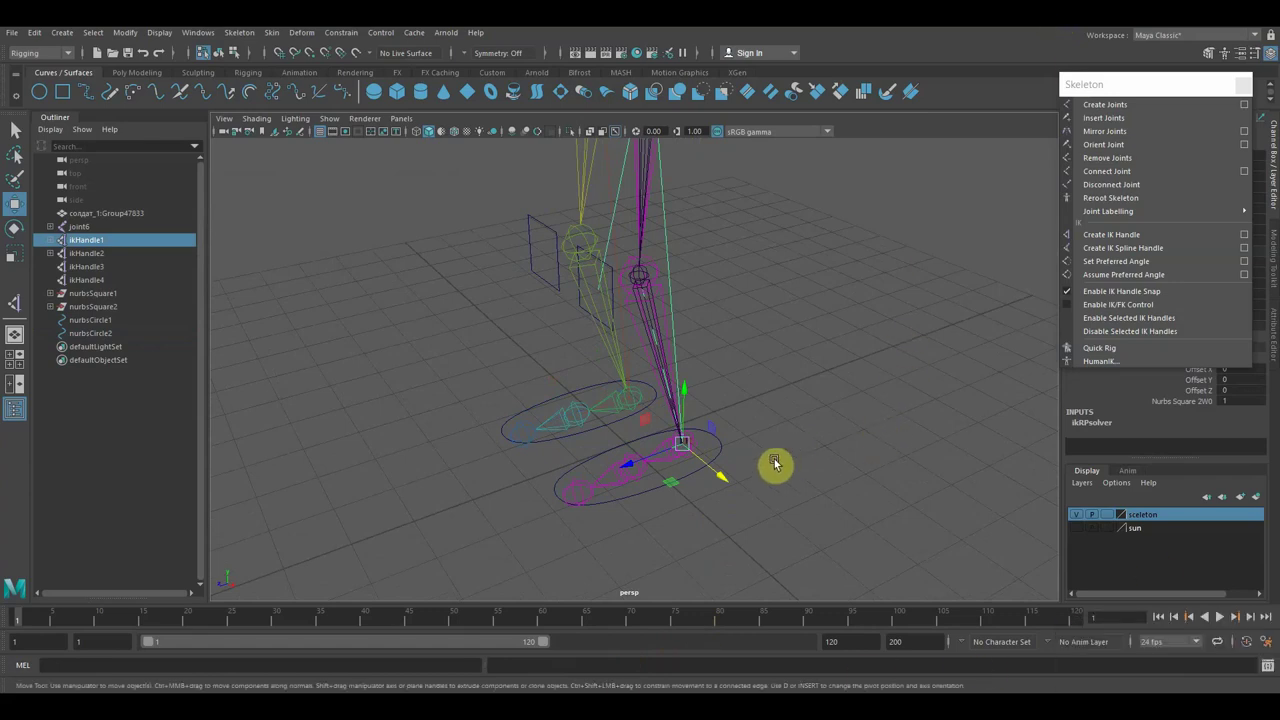
# Select nurbsCircle1 with ikHandle1 and apply a Pole Vector constraint.
pyautogui.click(15, 130)
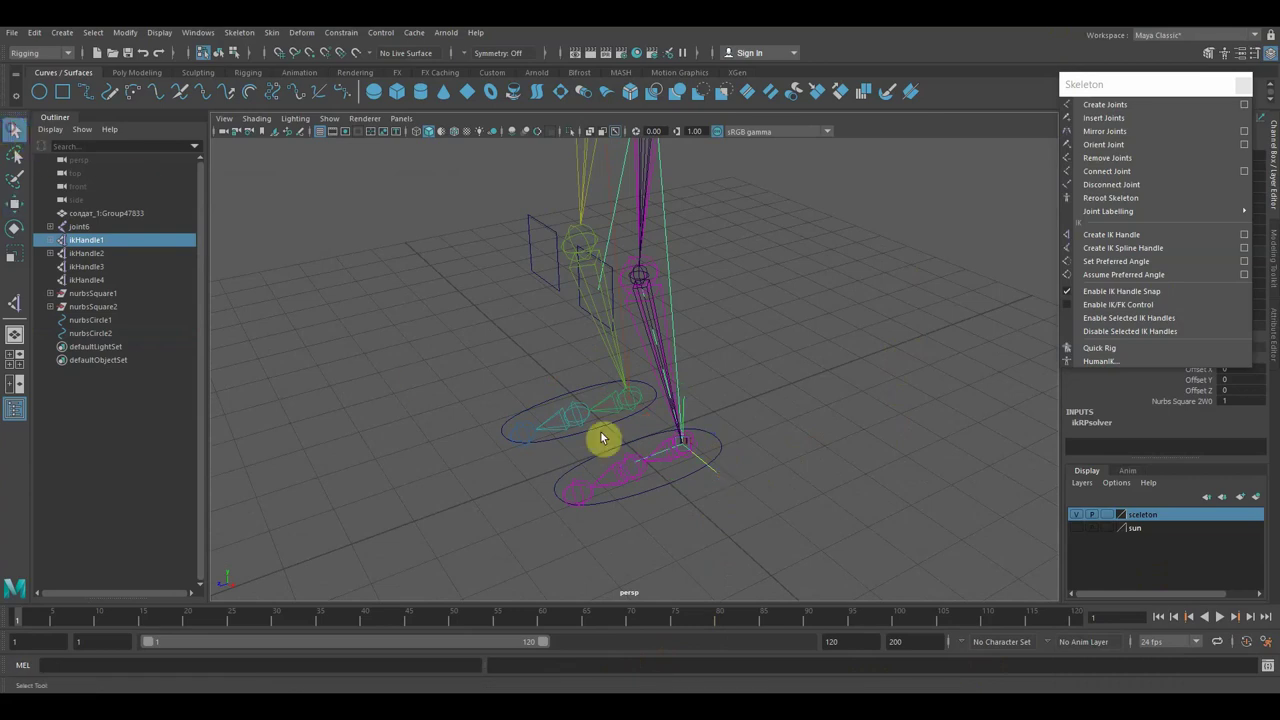
pyautogui.click(719, 451)
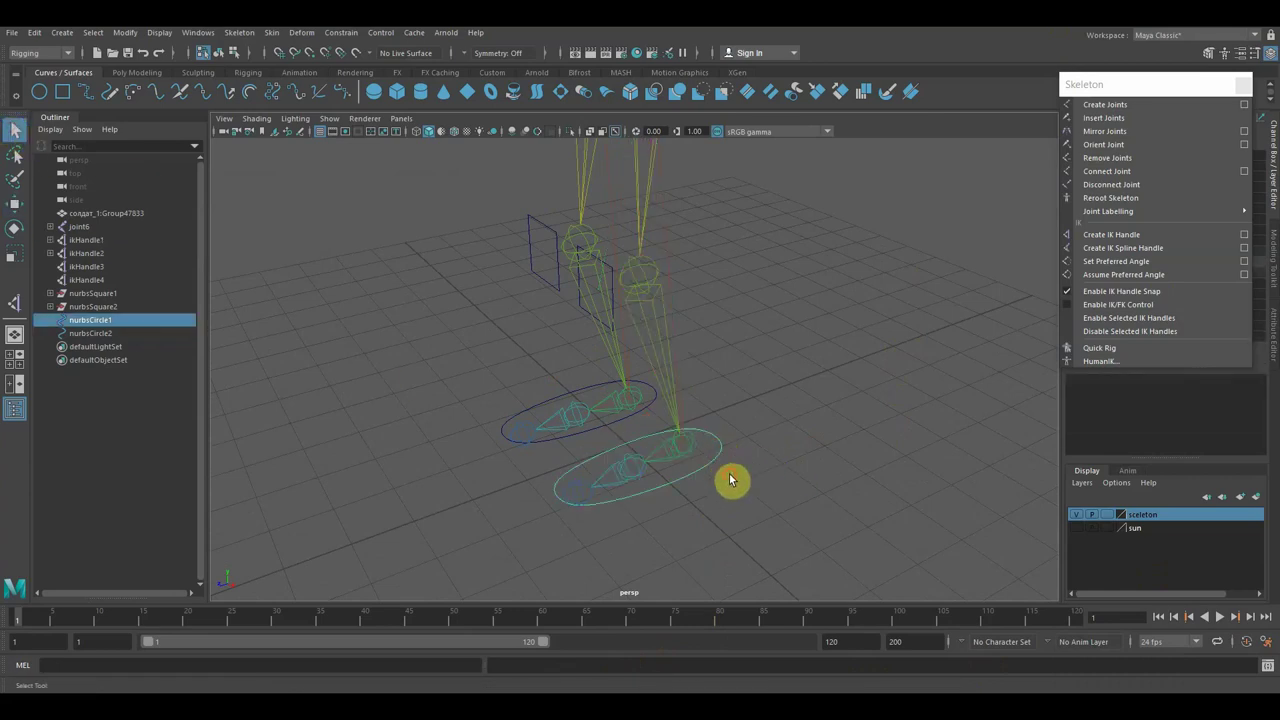
pyautogui.click(720, 443)
pyautogui.click(723, 456)
pyautogui.click(643, 411)
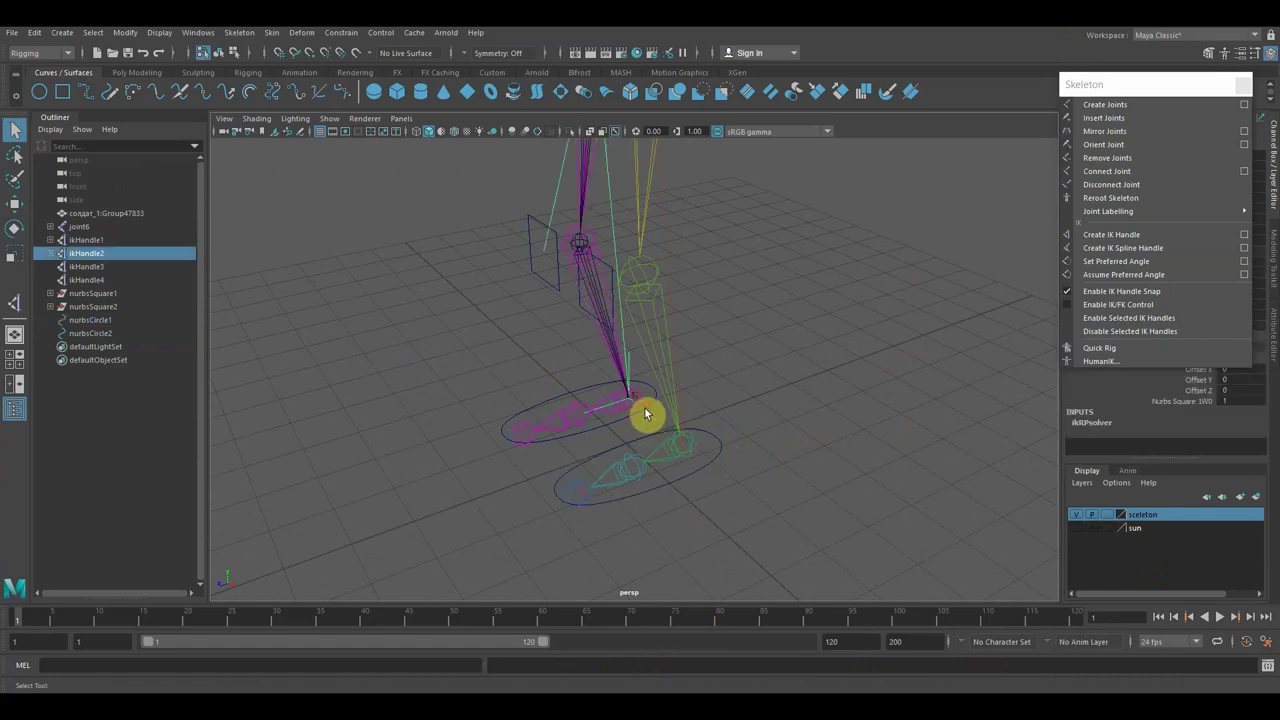
pyautogui.click(657, 402)
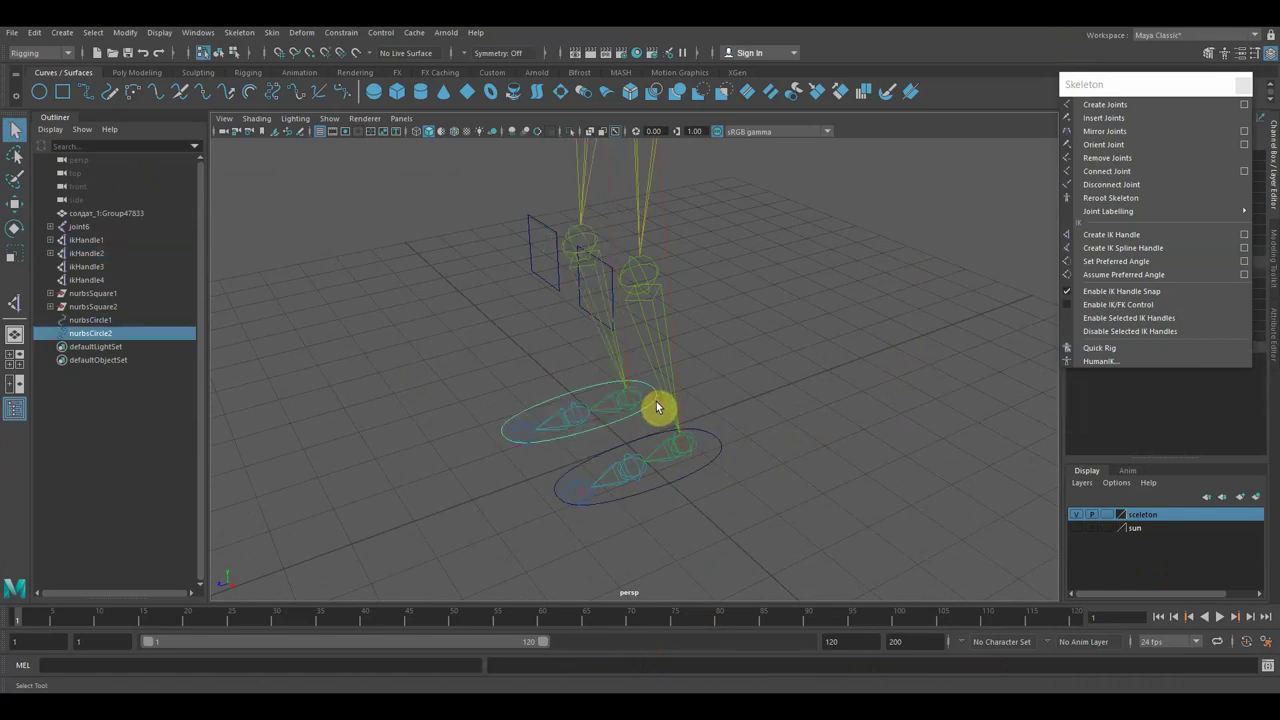
pyautogui.click(716, 452)
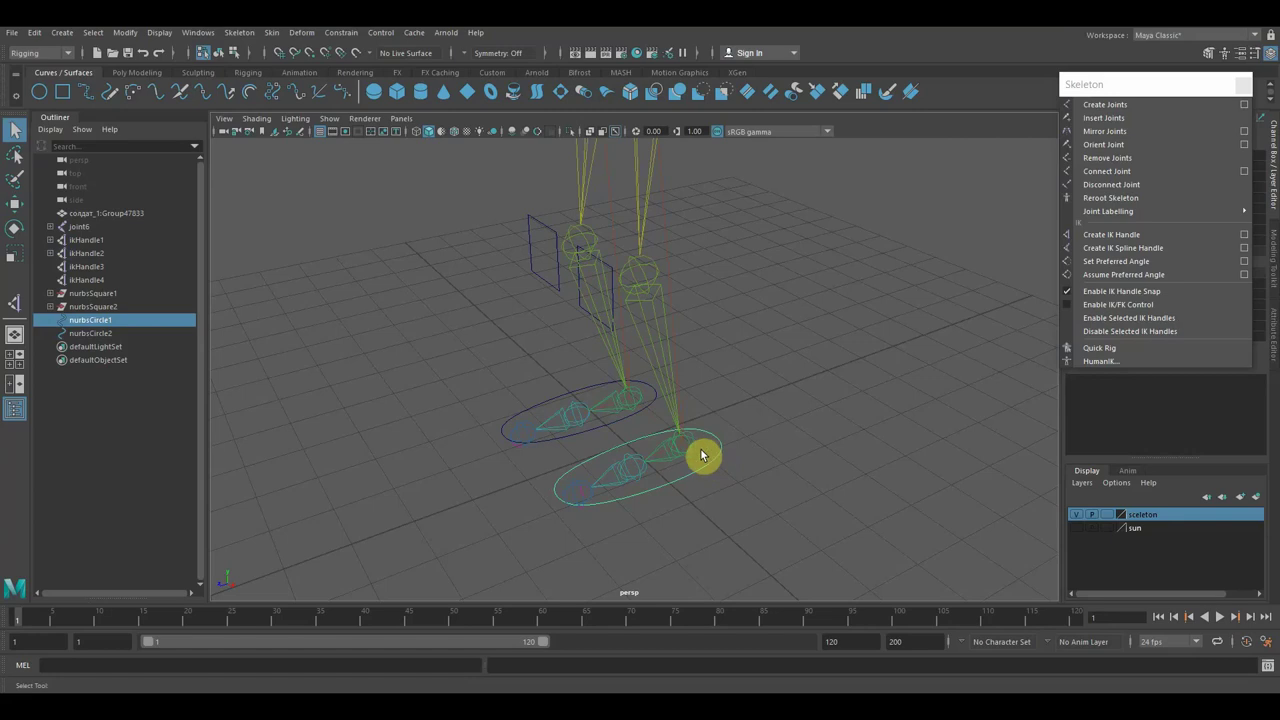
pyautogui.keyDown('shift'); pyautogui.click(682, 432); pyautogui.keyUp('shift')
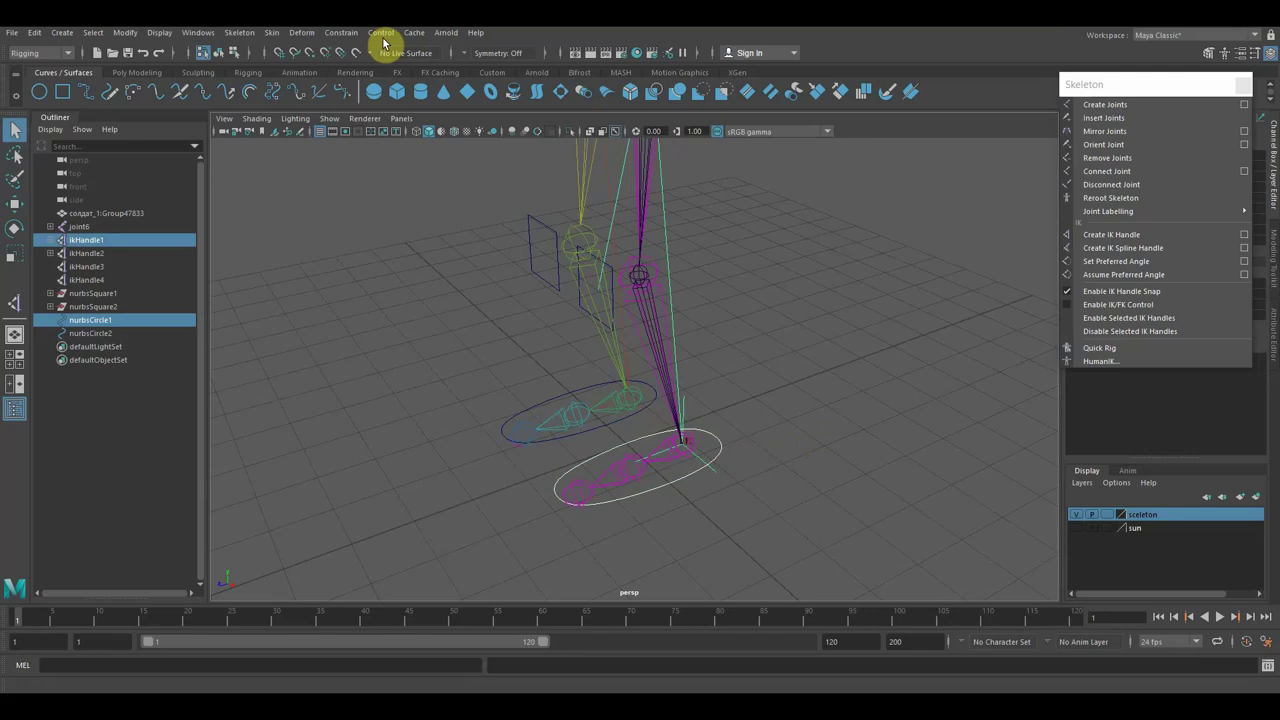
pyautogui.click(340, 33)
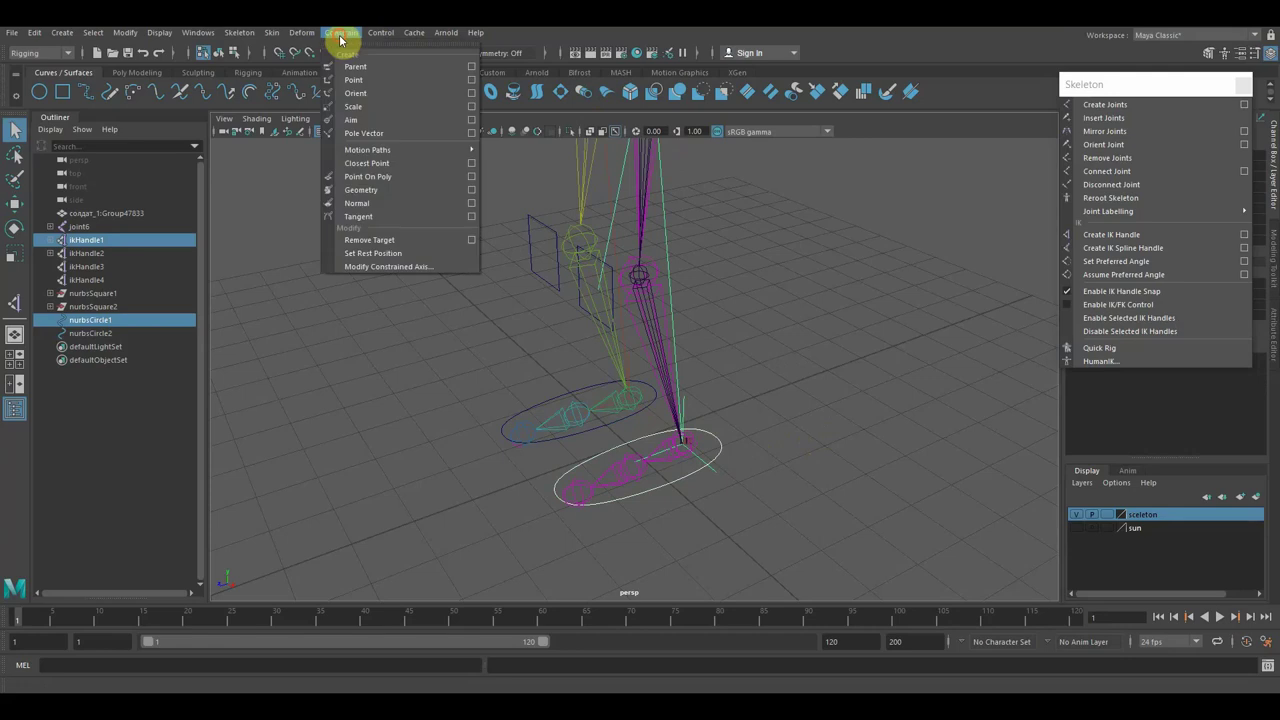
pyautogui.click(373, 138)
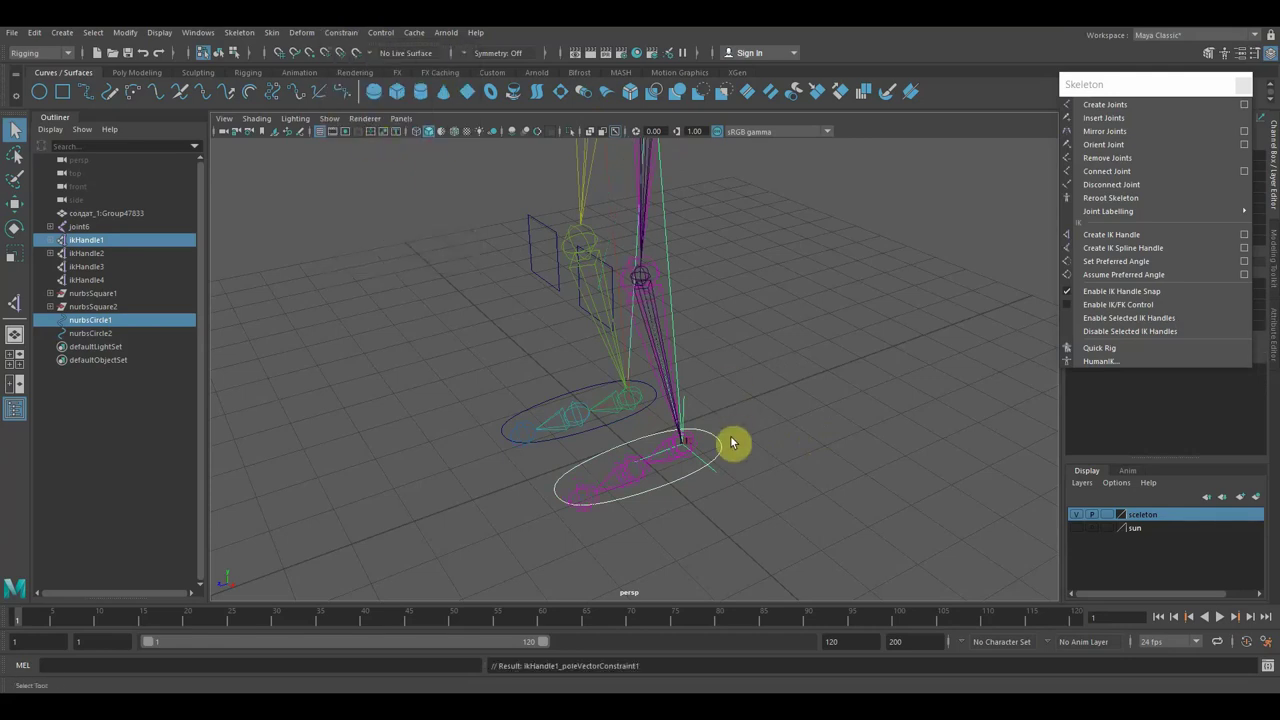
# Move nurbsCircle1 around to test how the knee aims.
pyautogui.click(19, 208)
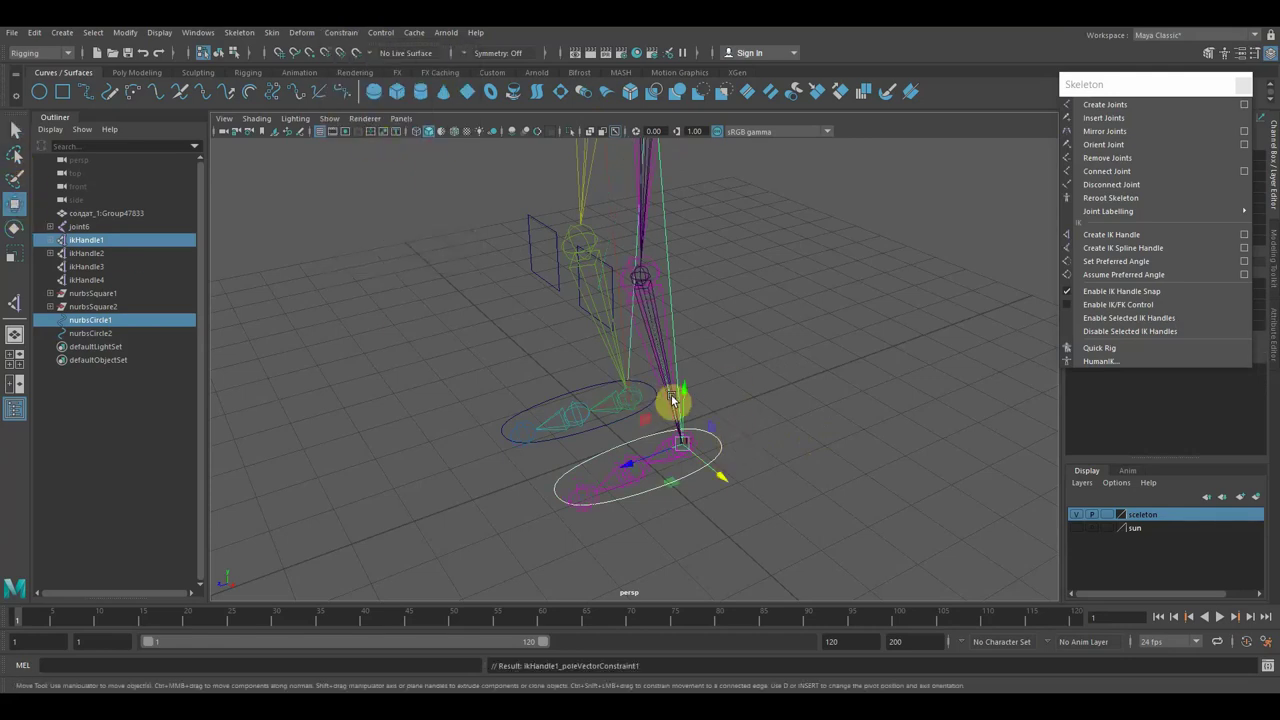
pyautogui.moveTo(685, 395)
pyautogui.mouseDown()
pyautogui.moveTo(714, 338)
pyautogui.moveTo(735, 364)
pyautogui.mouseUp()
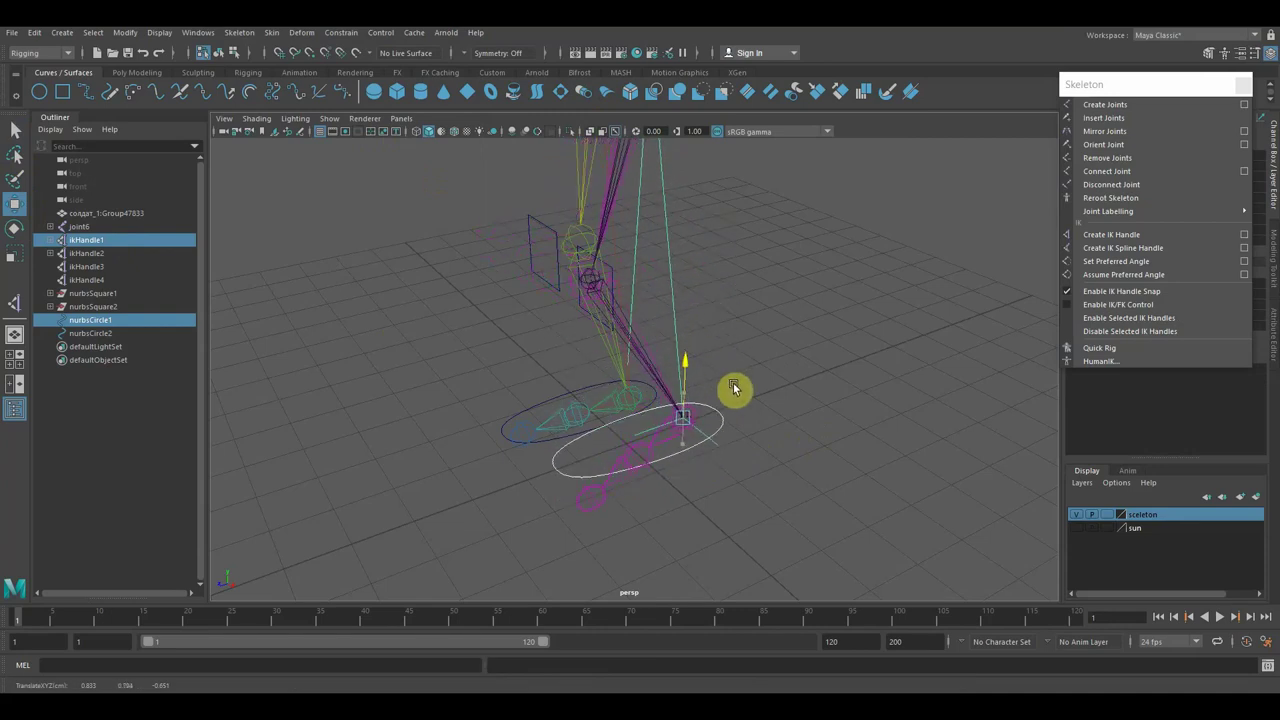
pyautogui.moveTo(735, 364); pyautogui.dragTo(738, 400)
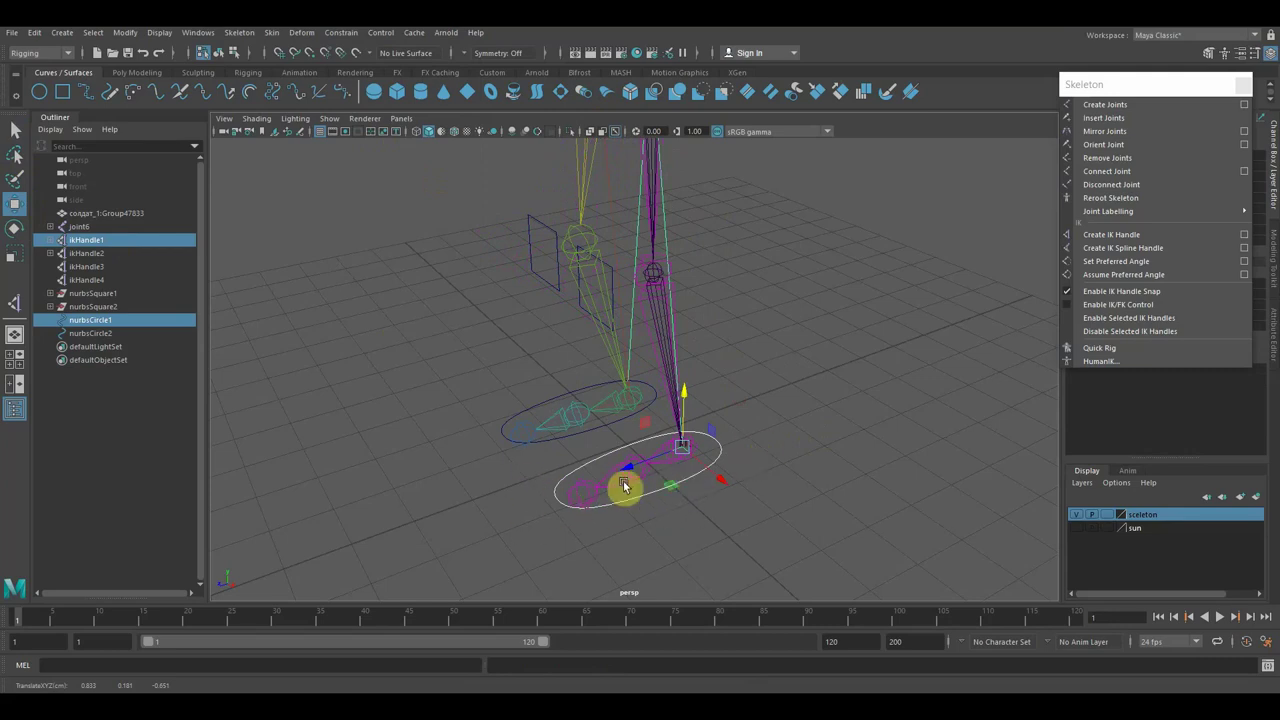
pyautogui.keyDown('alt'); pyautogui.moveTo(795, 455); pyautogui.dragTo(789, 360); pyautogui.keyUp('alt')
pyautogui.scroll(4, 787, 363)
pyautogui.press('[')
pyautogui.press(']')
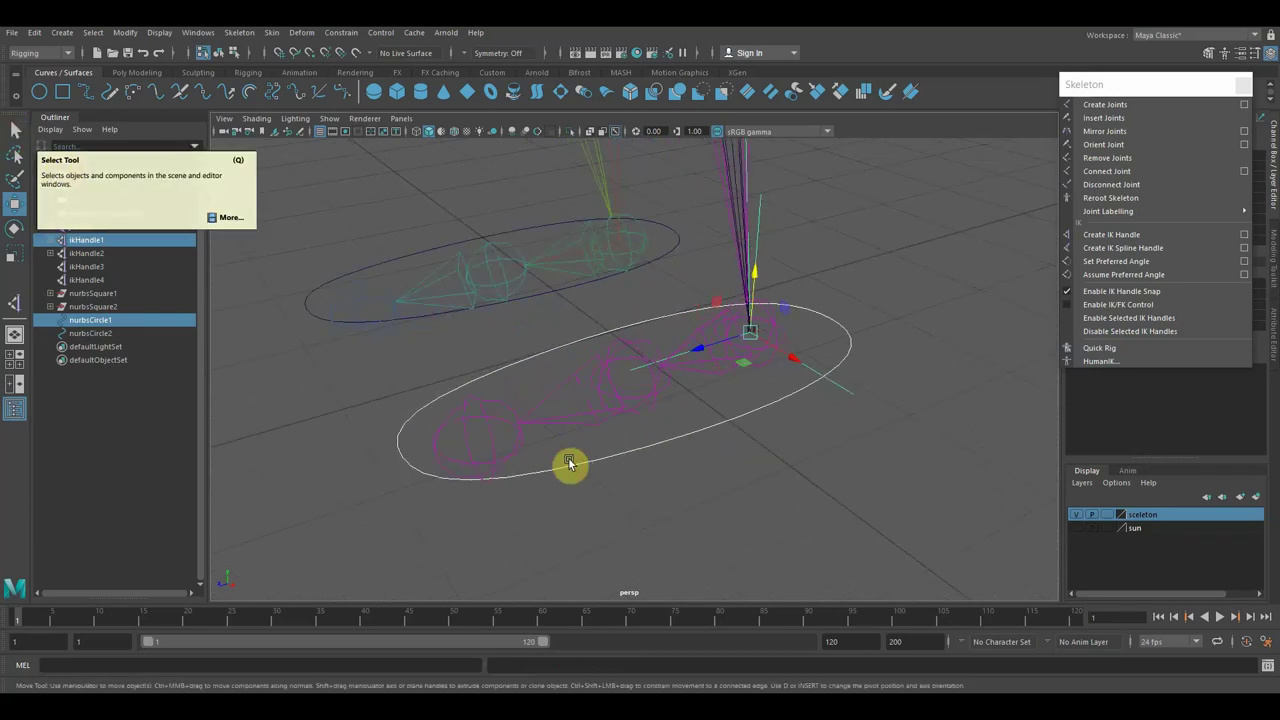
pyautogui.click(745, 522)
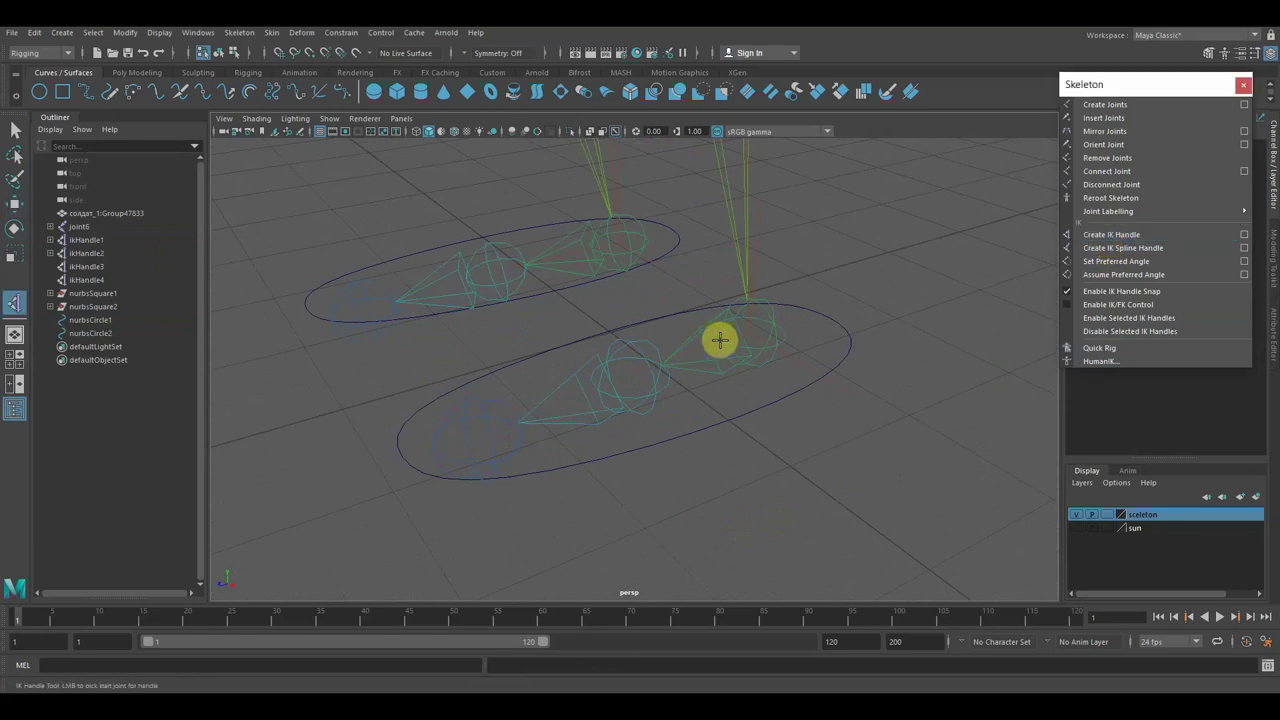
# Create a new IK handle between the foot joints.
pyautogui.click(775, 336)
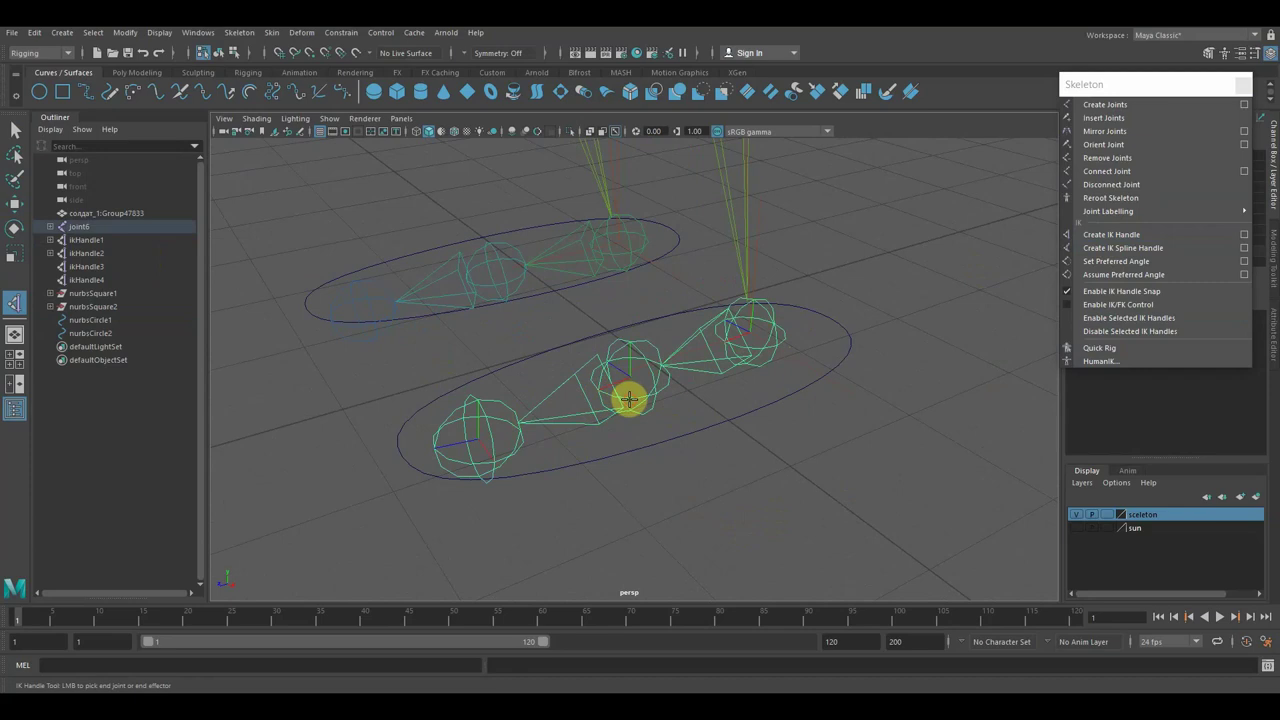
pyautogui.click(629, 399)
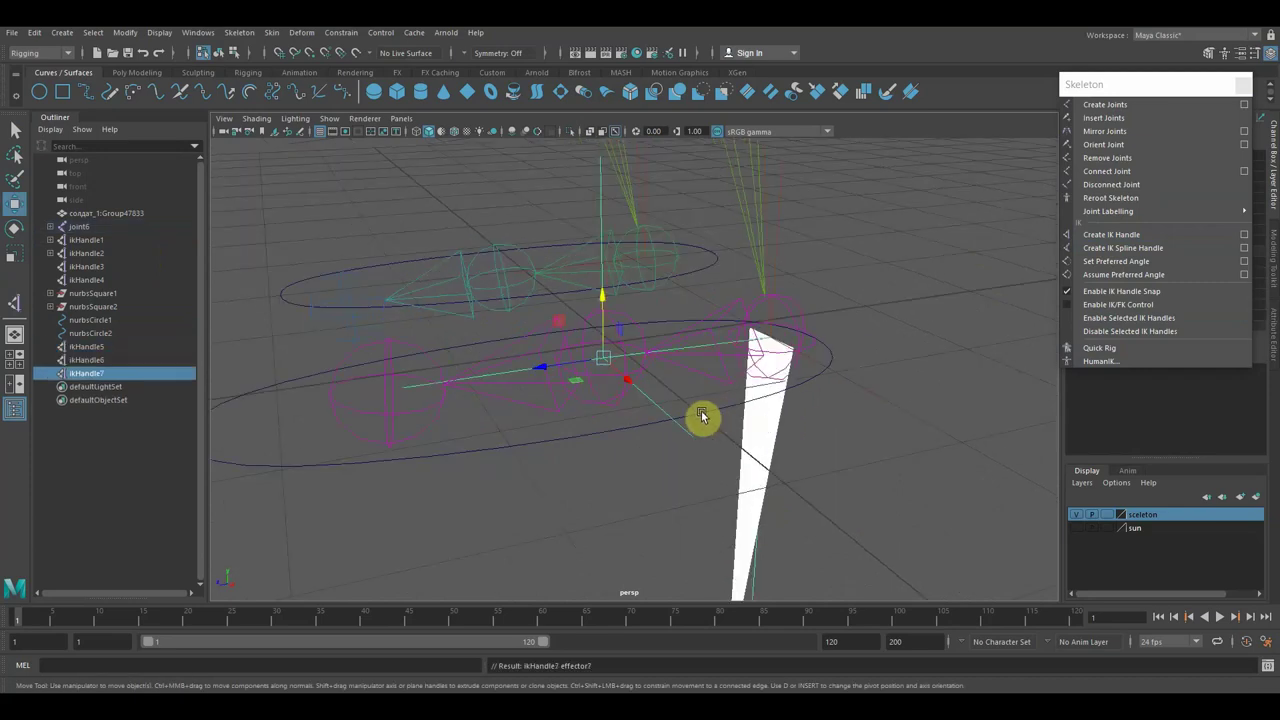
pyautogui.click(901, 408)
# Parent ikHandle7 under the foot circle nurbsCircle1.
pyautogui.click(601, 291)
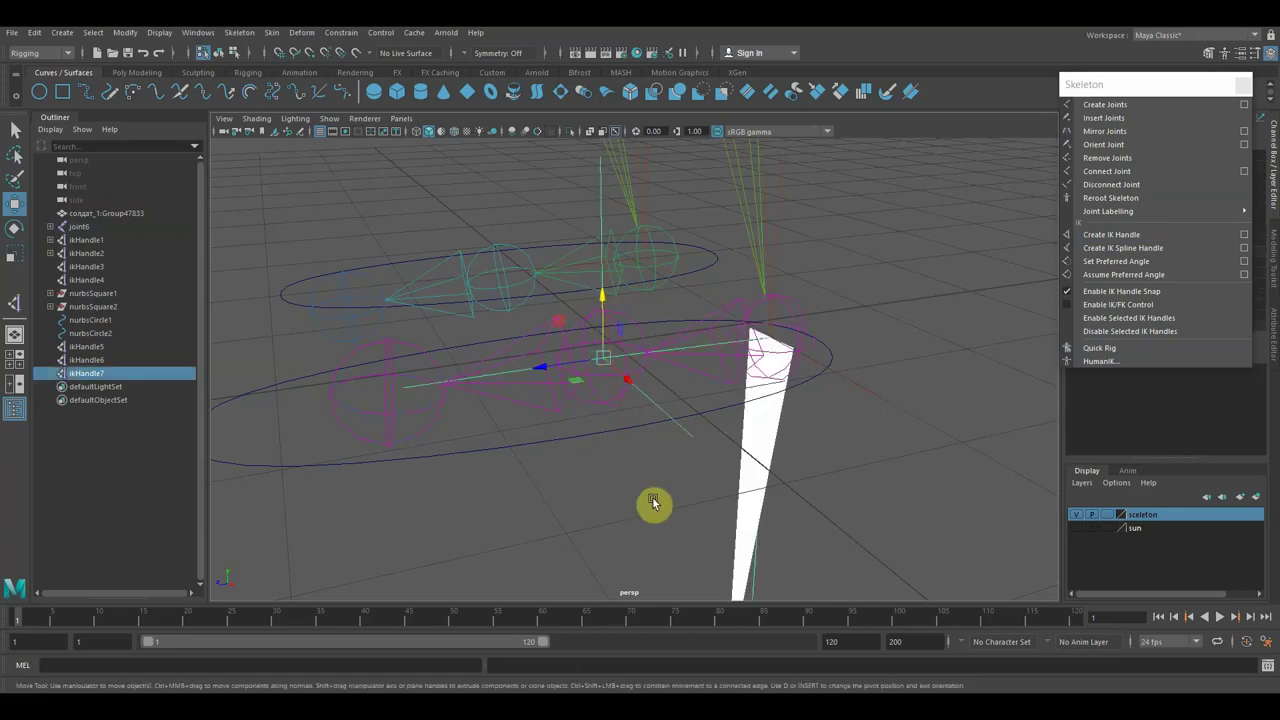
pyautogui.keyDown('shift'); pyautogui.click(652, 430); pyautogui.keyUp('shift')
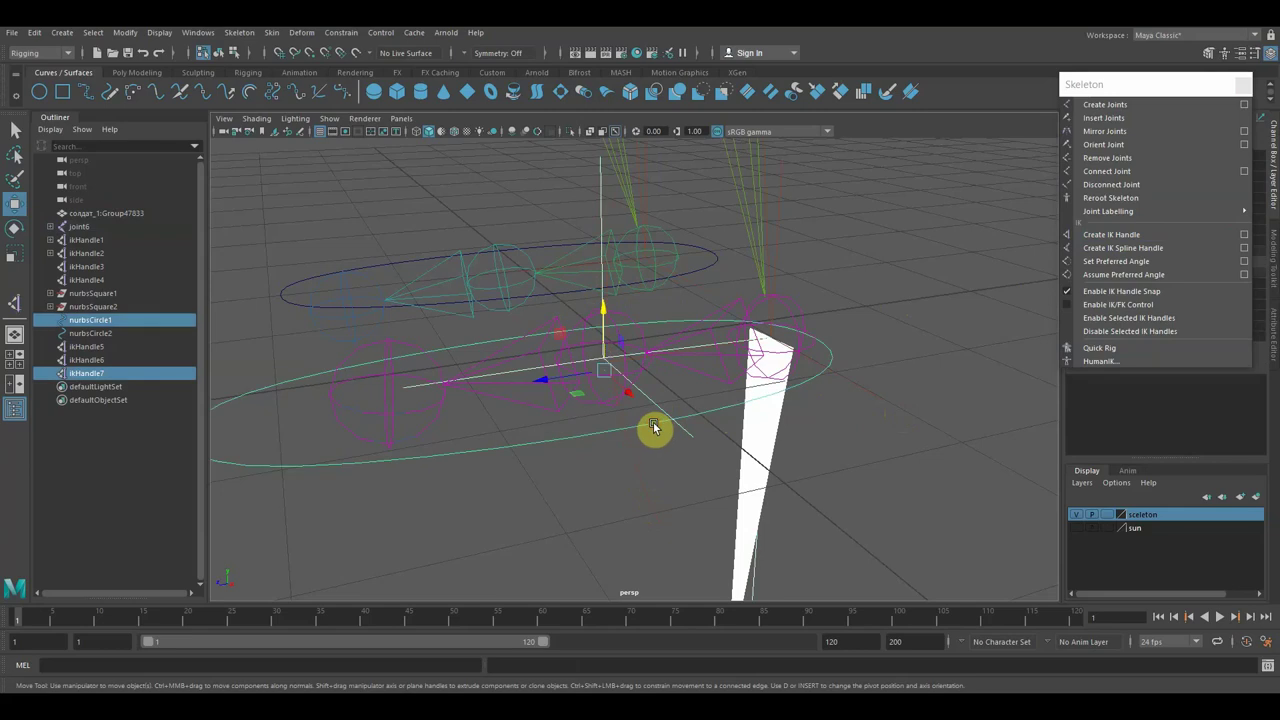
pyautogui.click(376, 36)
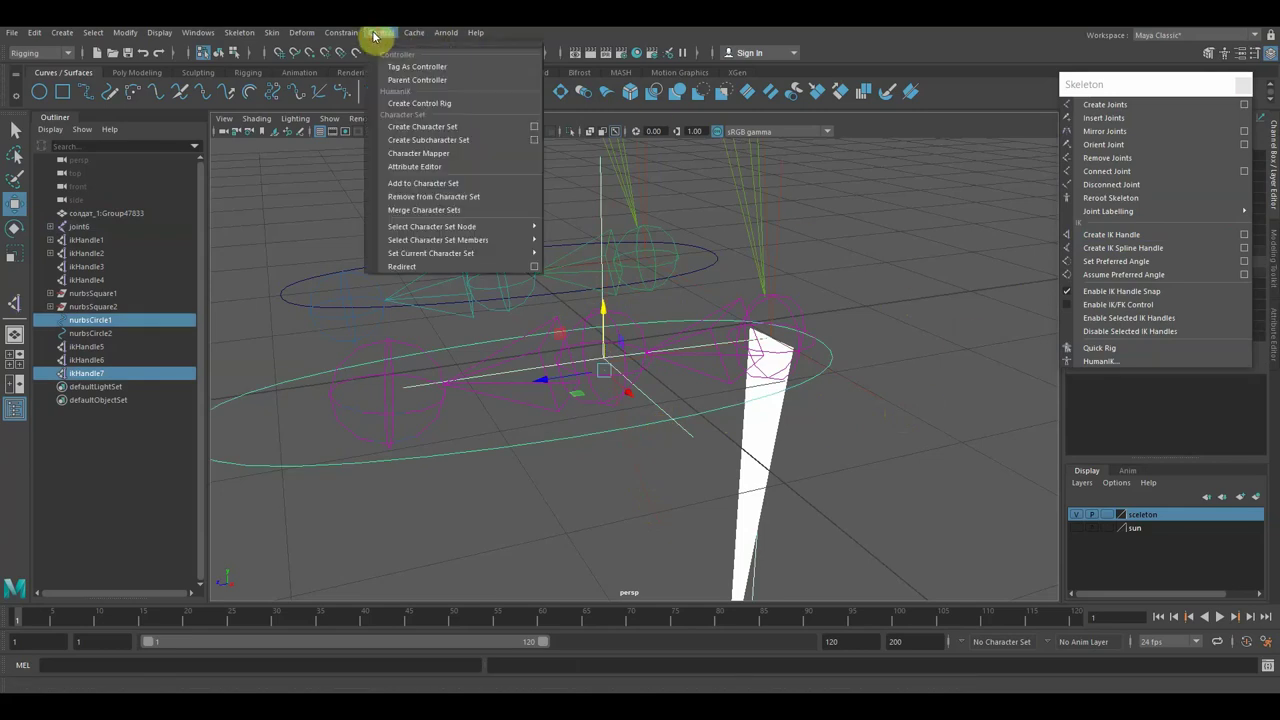
pyautogui.moveTo(341, 32)
pyautogui.click(363, 137)
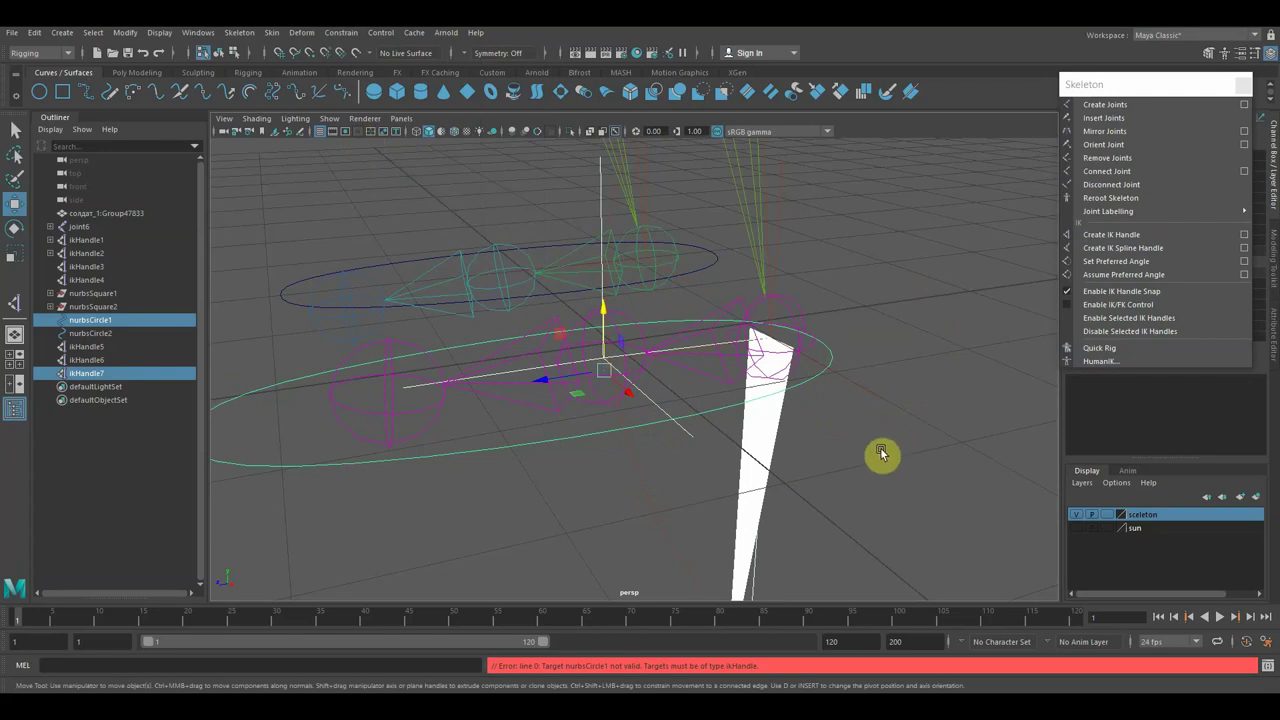
pyautogui.press('p')
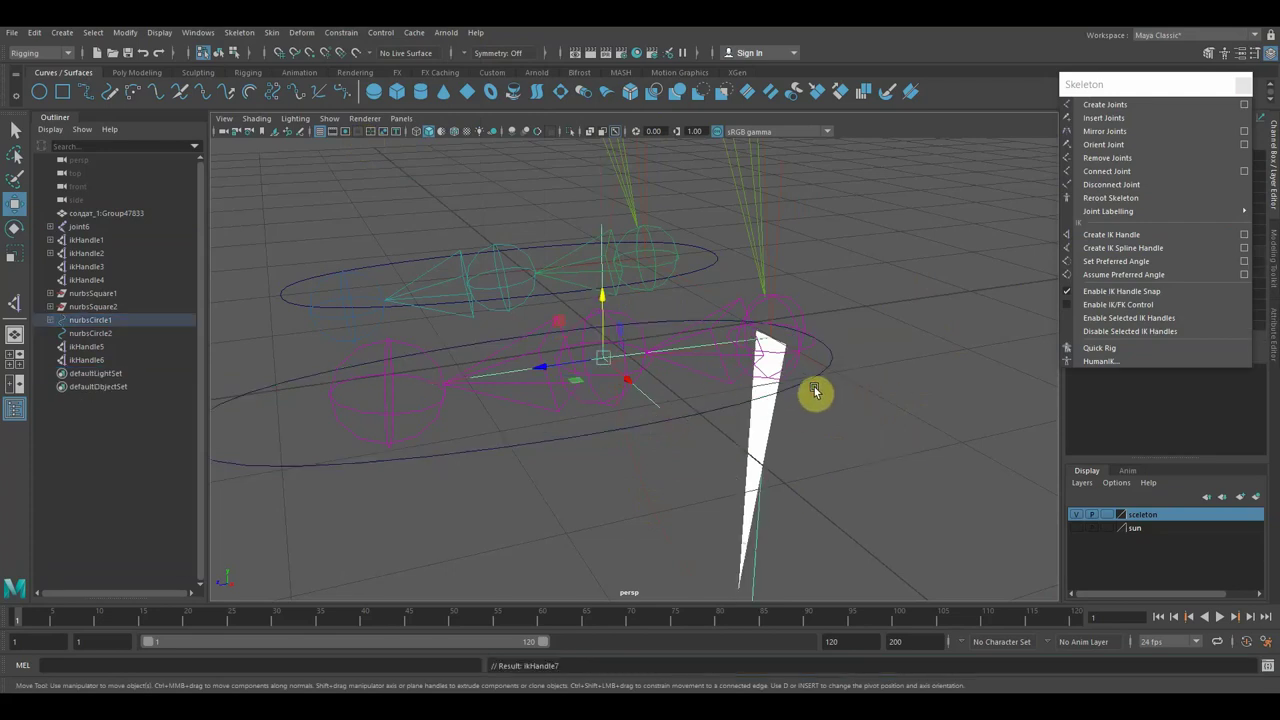
pyautogui.click(811, 388)
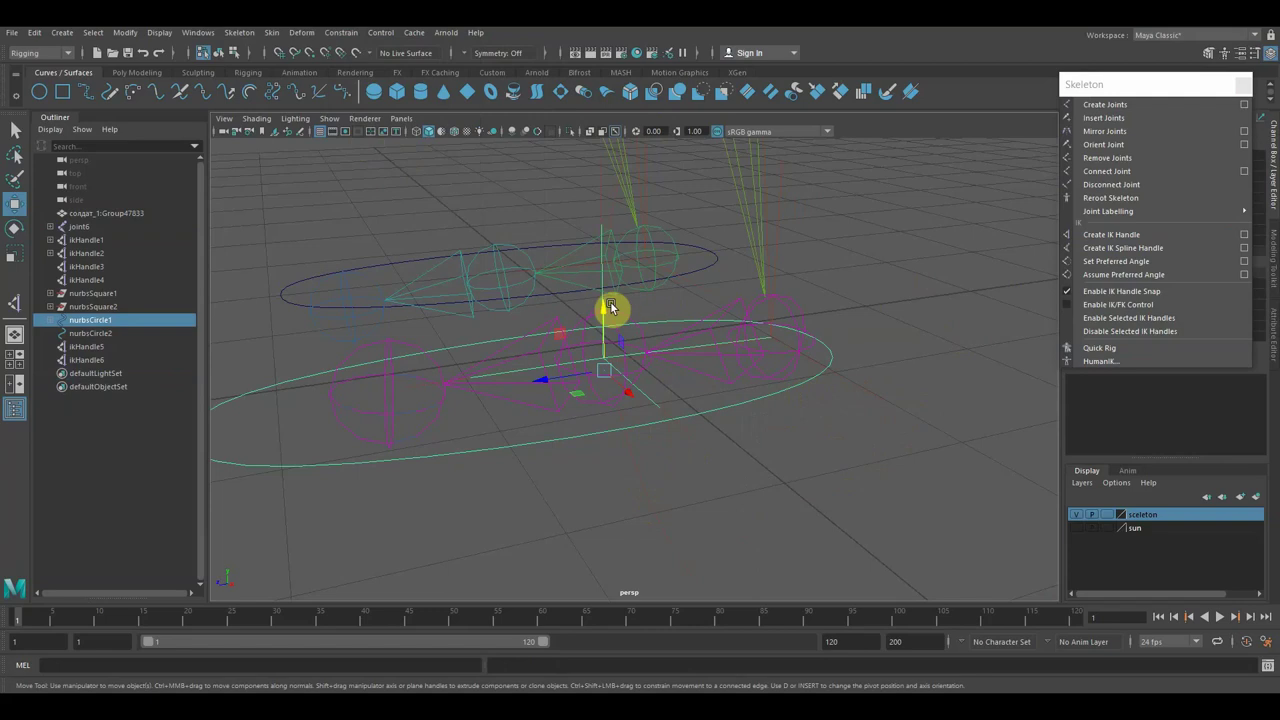
# Test-move the foot circle, then parent nurbsCircle1 under ikHandle1.
pyautogui.moveTo(600, 300); pyautogui.dragTo(634, 329)
pyautogui.scroll(-2, 800, 394)
pyautogui.scroll(-2, 795, 390)
pyautogui.moveTo(806, 373); pyautogui.dragTo(807, 381, button='middle')
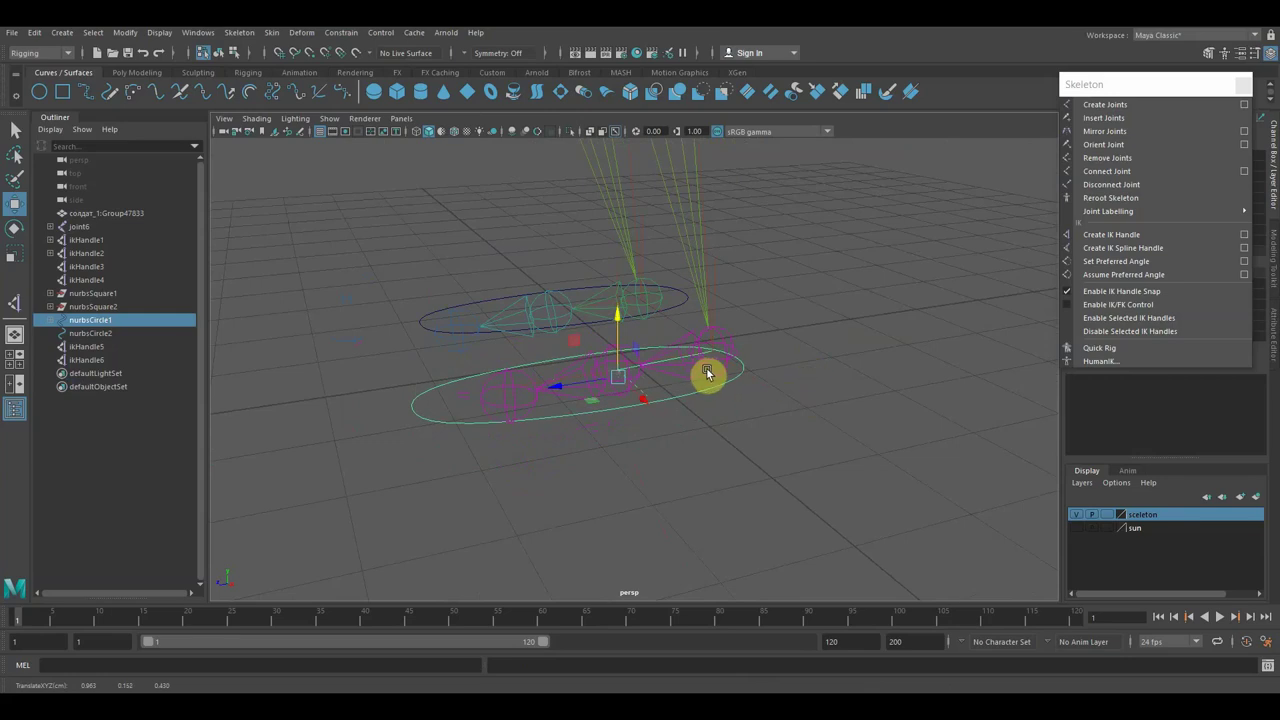
pyautogui.moveTo(714, 306); pyautogui.dragTo(723, 337)
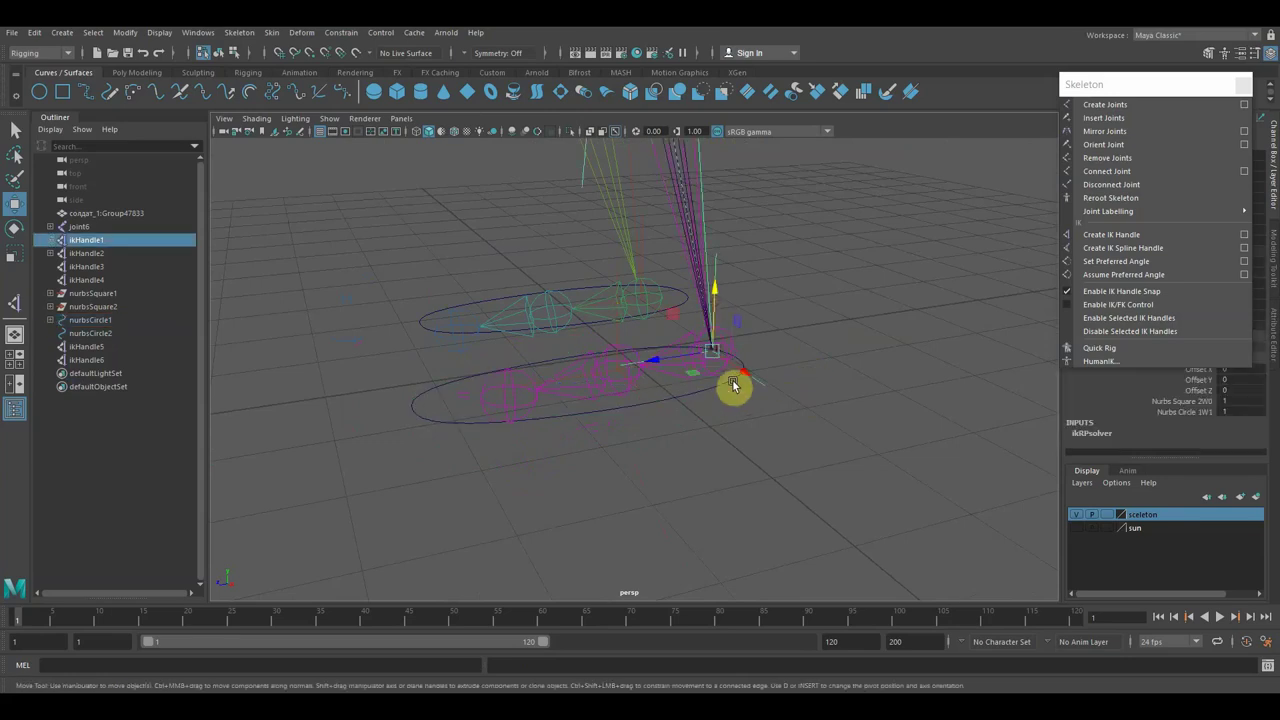
pyautogui.hotkey('ctrl', 'z')
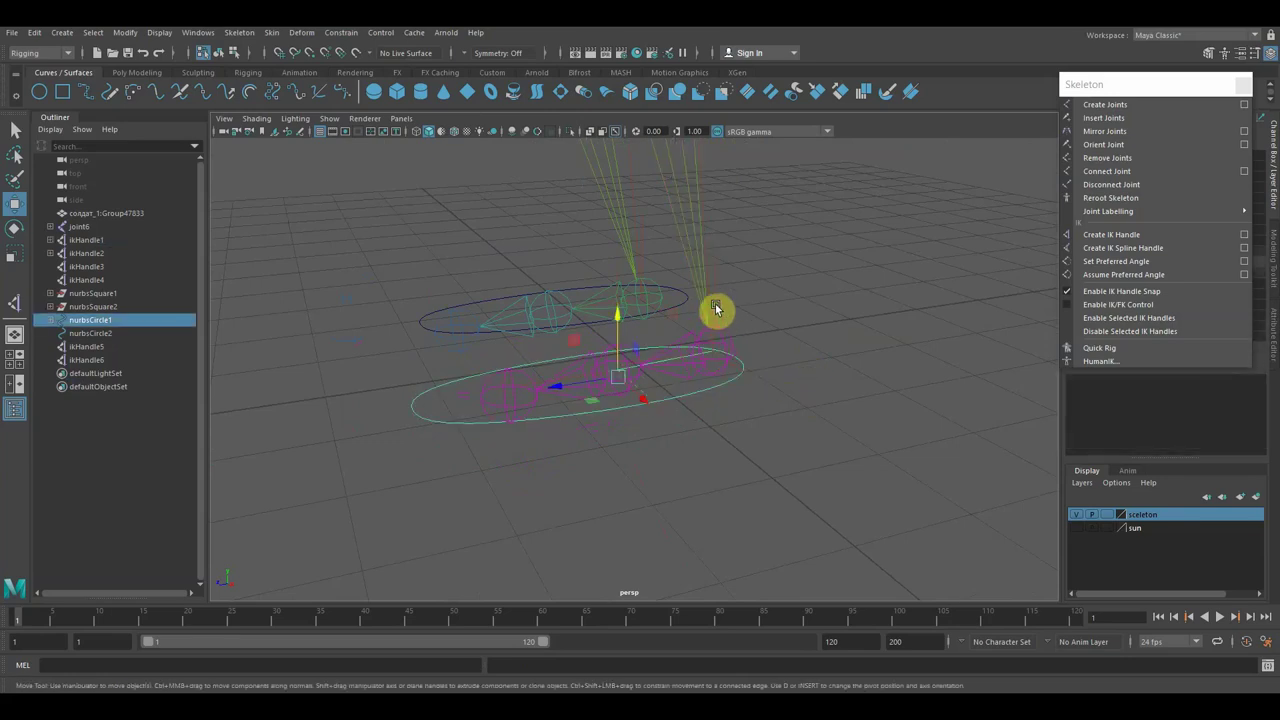
pyautogui.click(714, 308)
pyautogui.press('p')
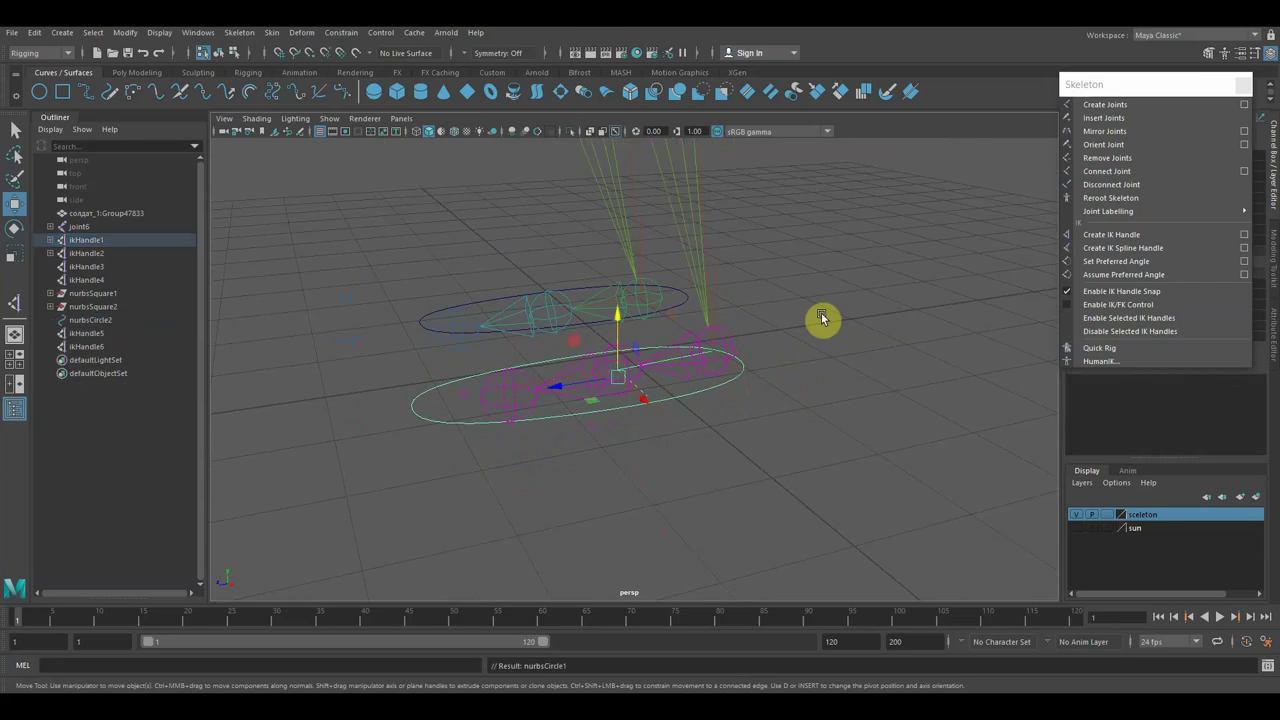
pyautogui.moveTo(618, 318)
pyautogui.mouseDown(button='middle')
pyautogui.moveTo(617, 297)
pyautogui.moveTo(623, 317)
pyautogui.mouseUp(button='middle')
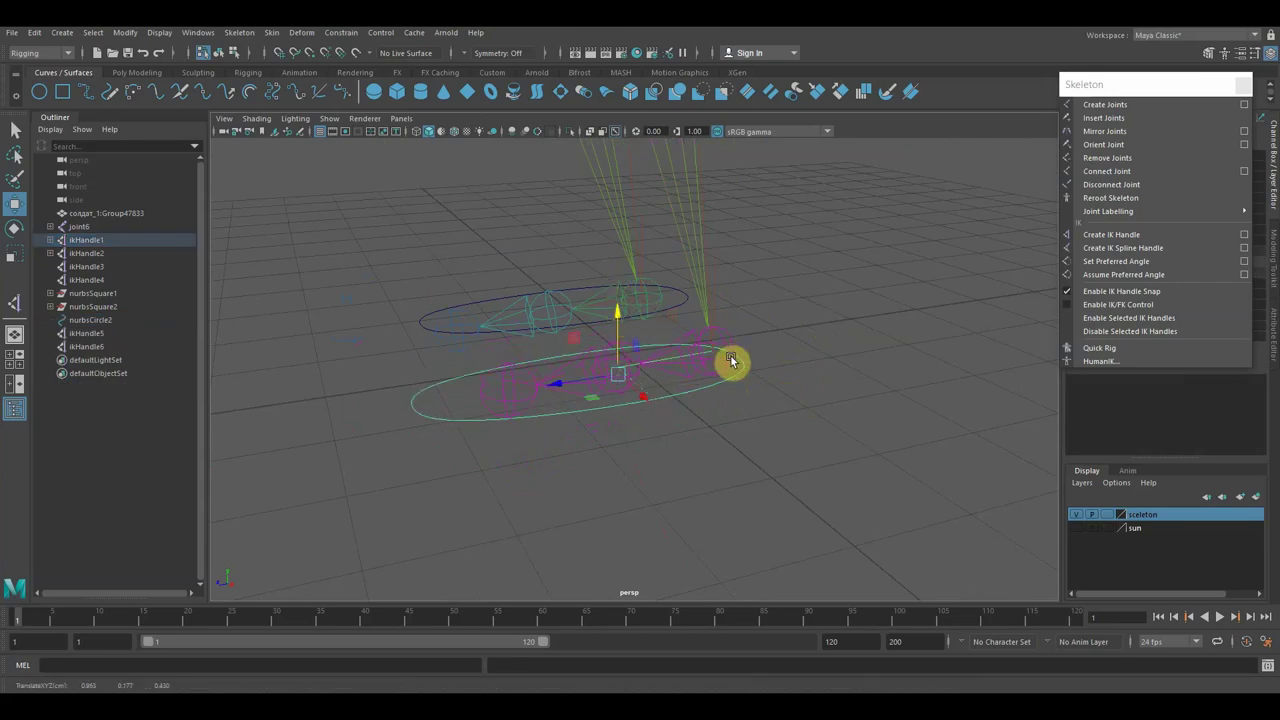
# Attempt a constraint on ikHandle1, then pull it up and back to swing the leg.
pyautogui.click(736, 375)
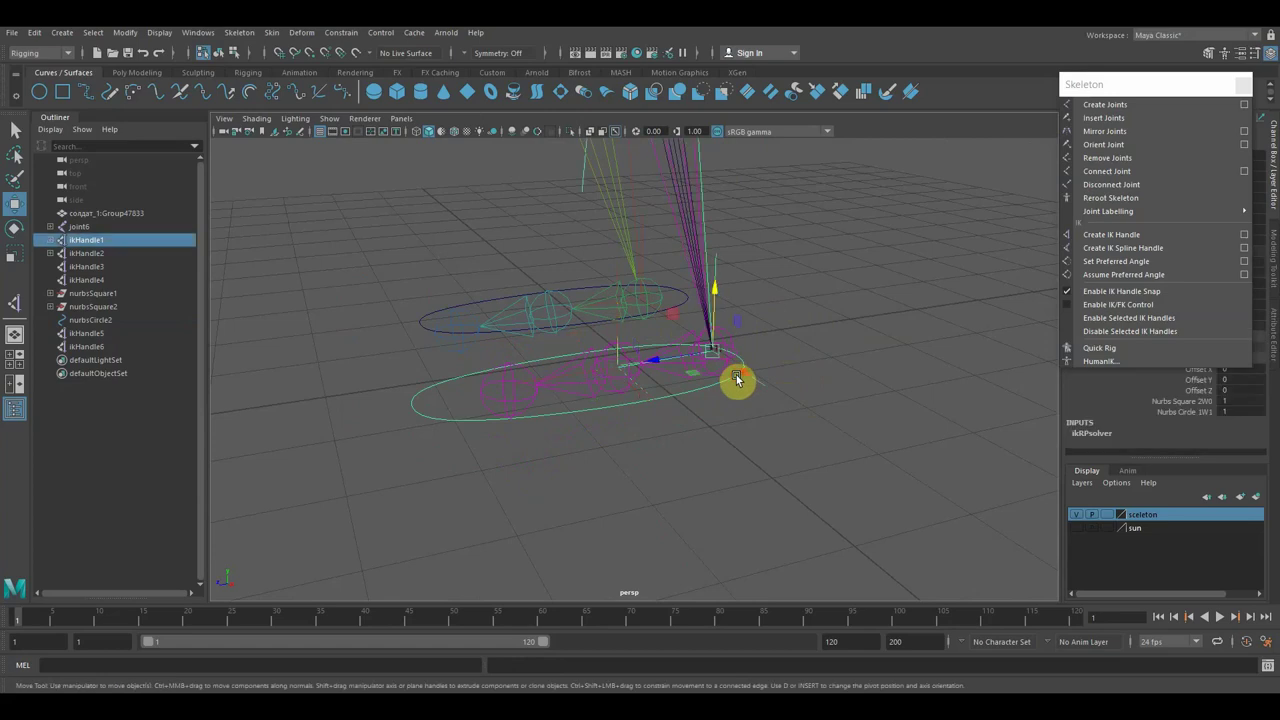
pyautogui.click(765, 315)
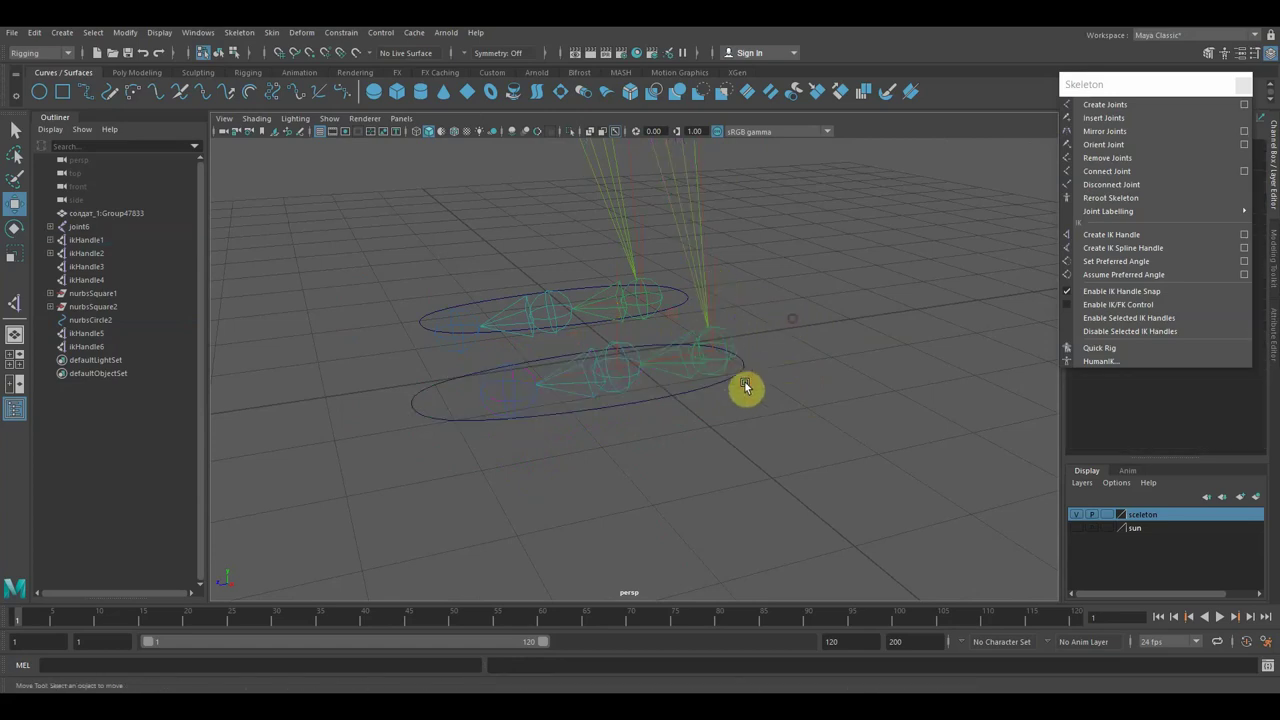
pyautogui.click(737, 377)
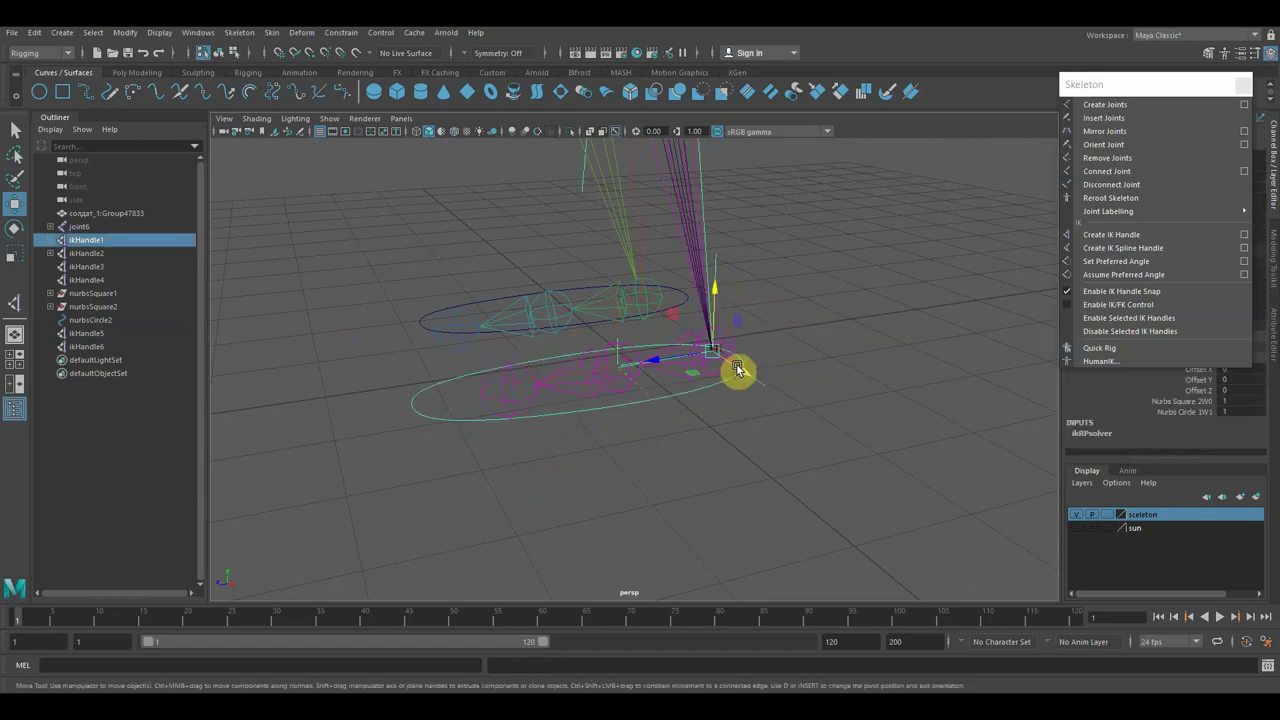
pyautogui.click(715, 270)
pyautogui.click(716, 268)
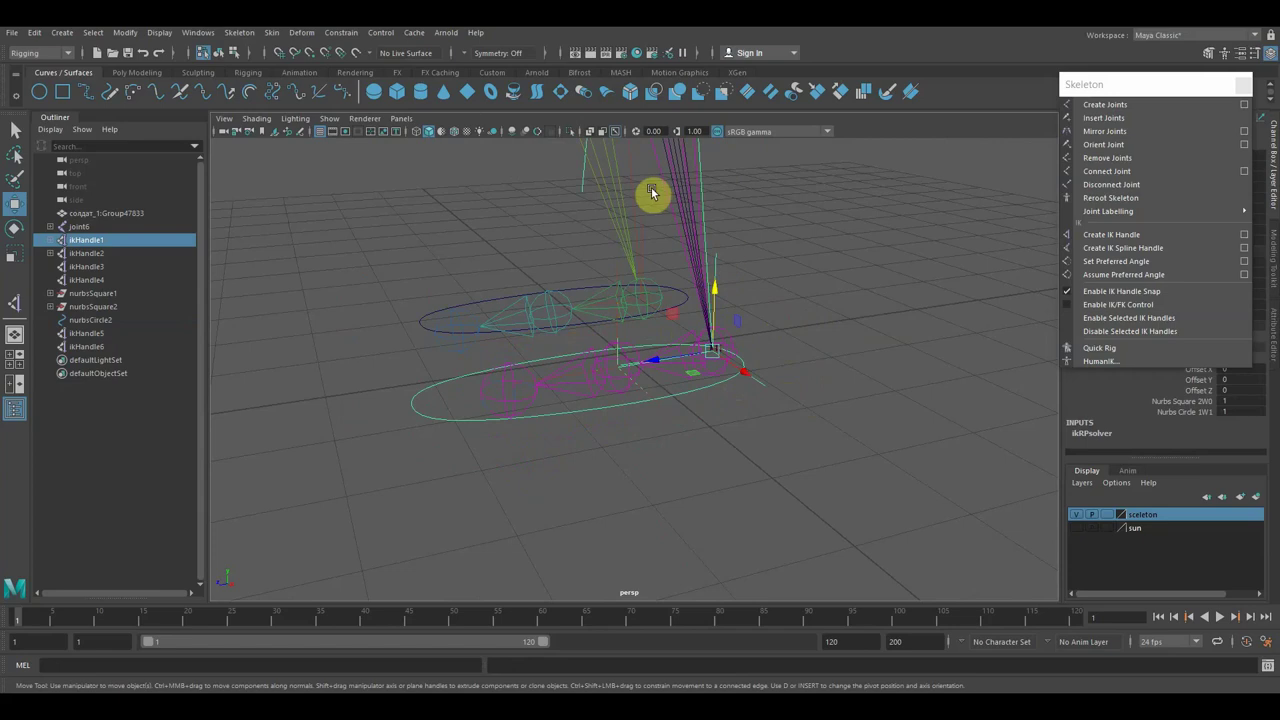
pyautogui.click(341, 37)
pyautogui.click(371, 134)
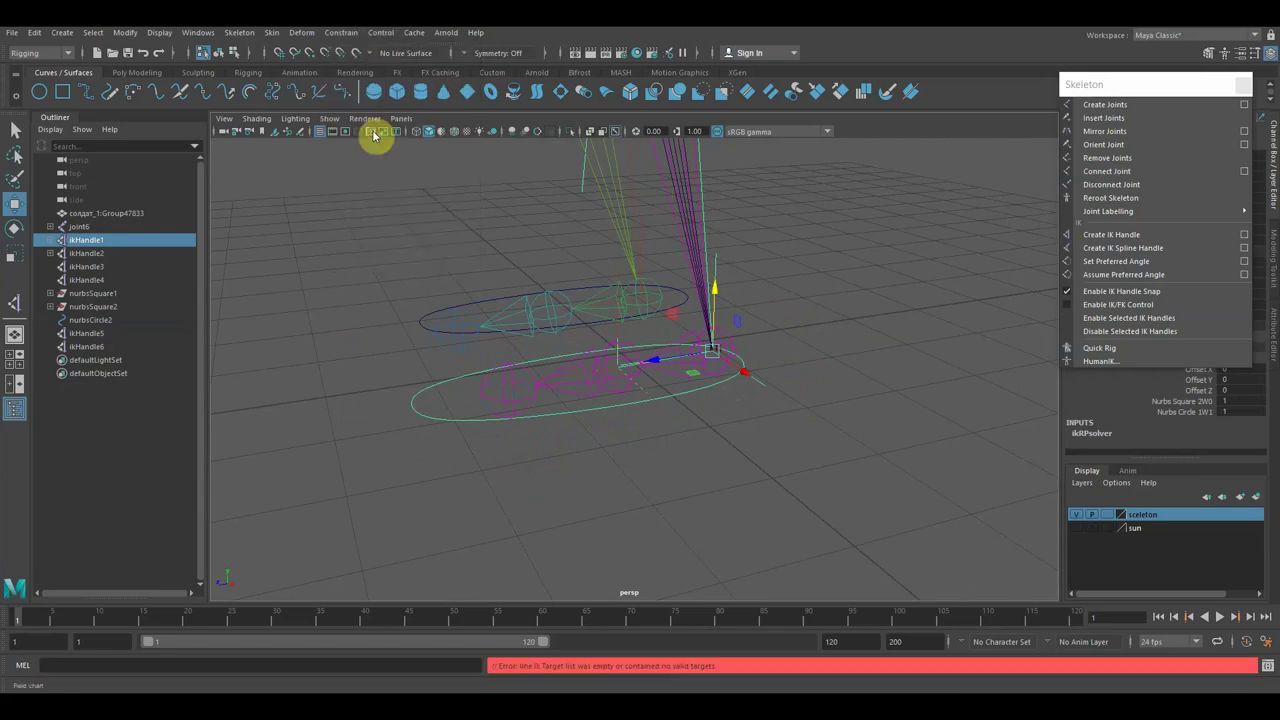
pyautogui.moveTo(716, 292)
pyautogui.mouseDown()
pyautogui.moveTo(741, 306)
pyautogui.moveTo(783, 295)
pyautogui.mouseUp()
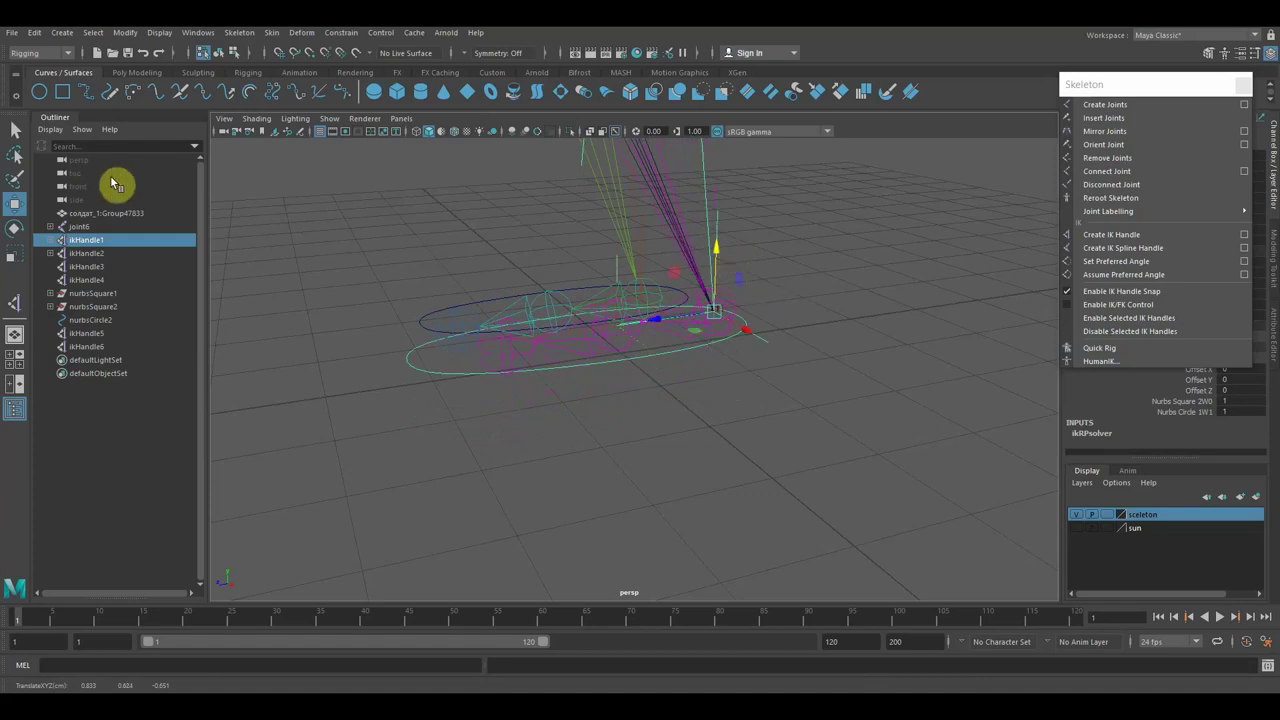
# Rotate and raise ikHandle1 to test the leg bend, then view from the front and deselect.
pyautogui.click(15, 228)
pyautogui.moveTo(777, 277)
pyautogui.mouseDown()
pyautogui.moveTo(770, 212)
pyautogui.moveTo(783, 275)
pyautogui.mouseUp()
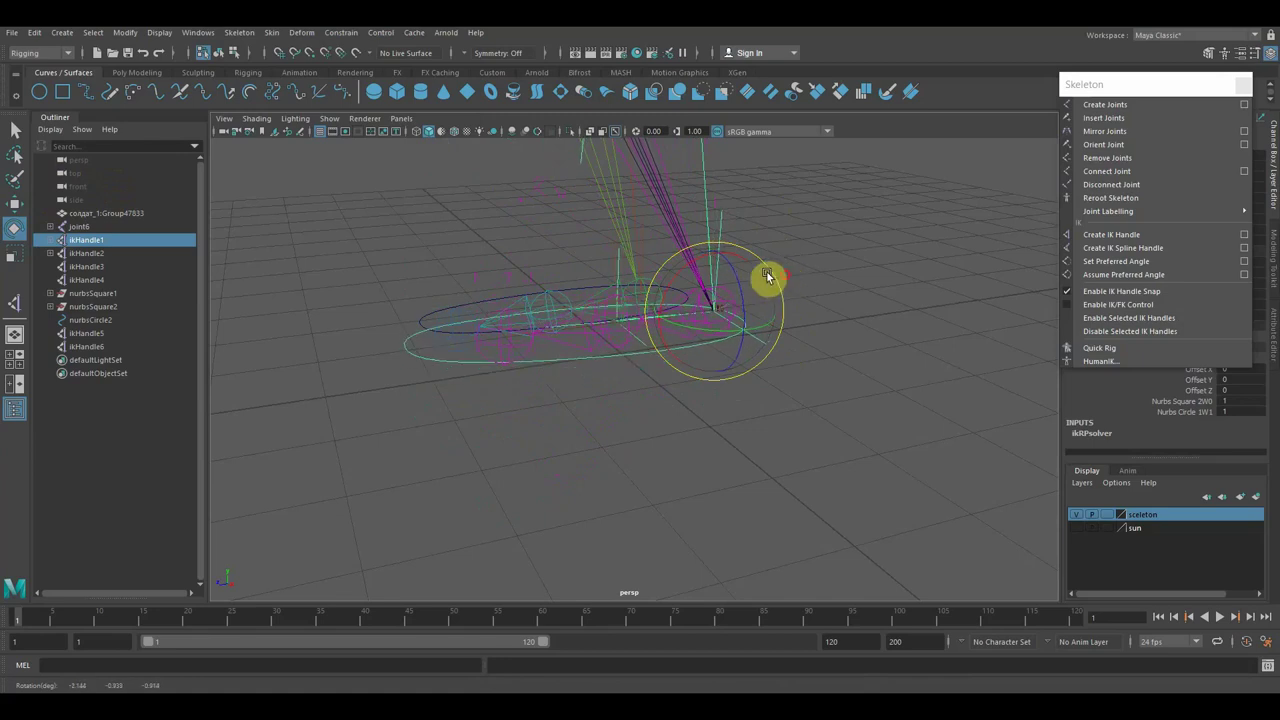
pyautogui.click(15, 130)
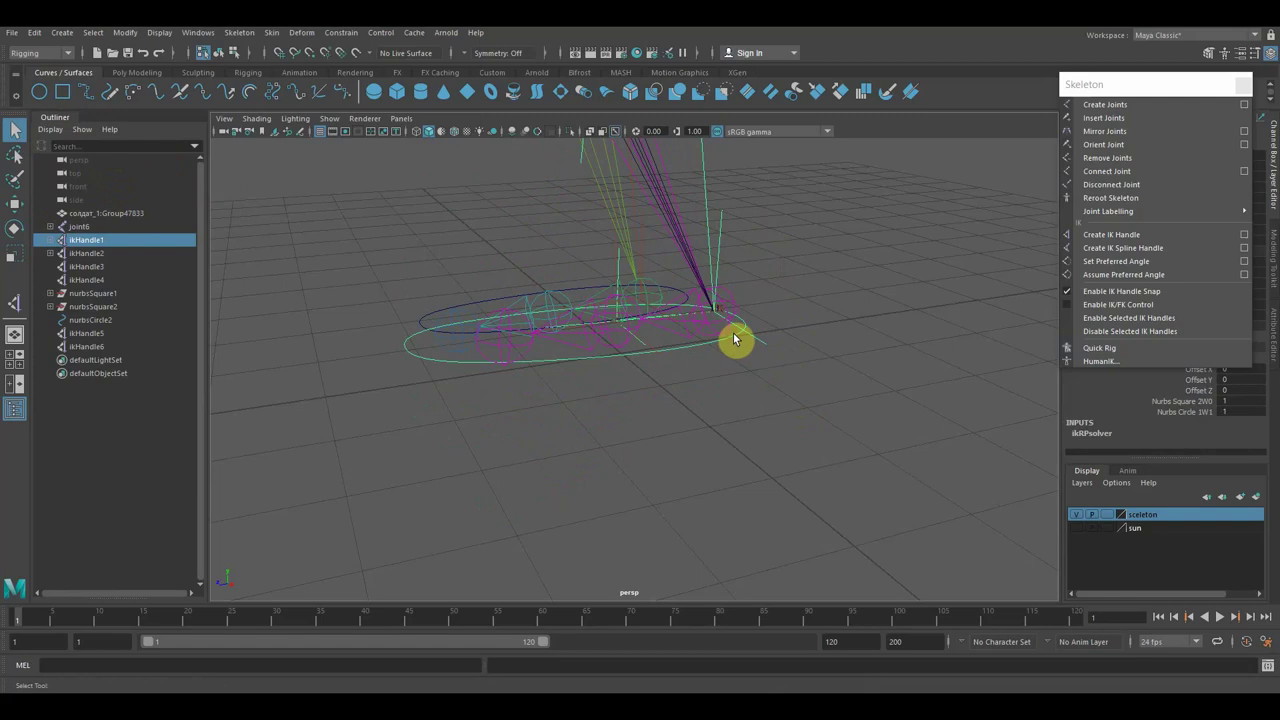
pyautogui.click(15, 203)
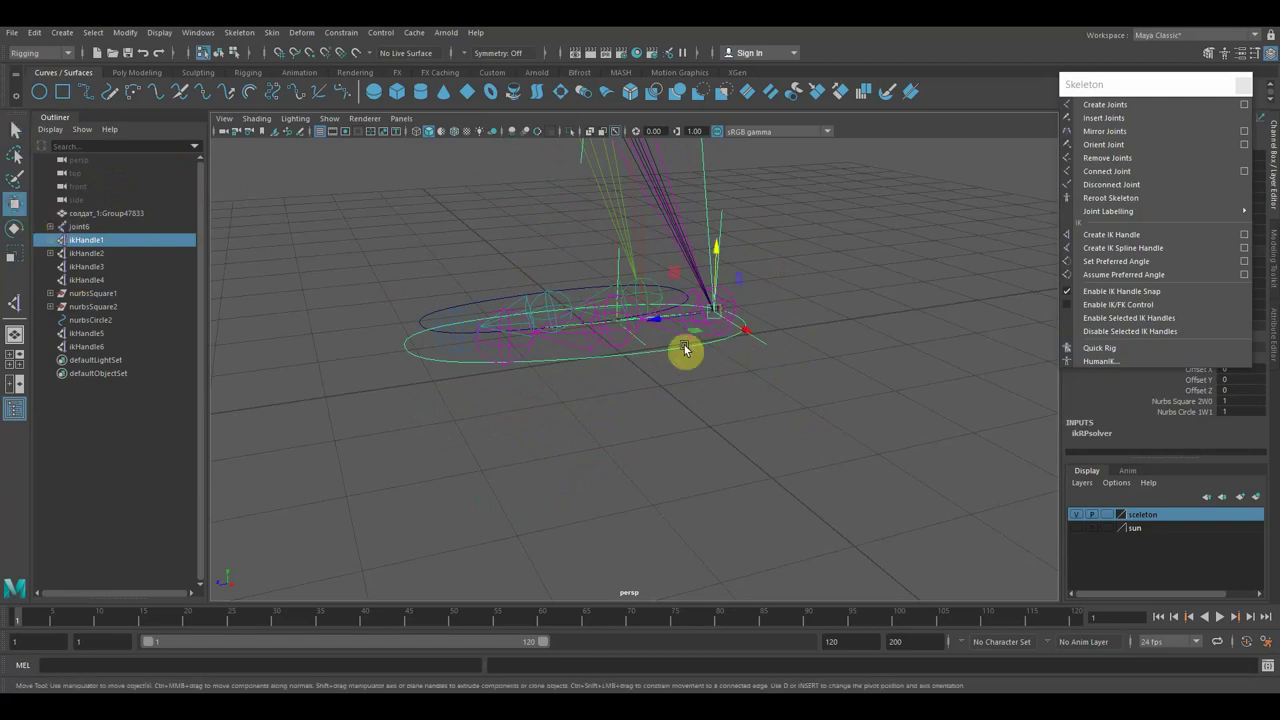
pyautogui.moveTo(701, 346)
pyautogui.mouseDown()
pyautogui.moveTo(724, 257)
pyautogui.moveTo(726, 294)
pyautogui.moveTo(830, 410)
pyautogui.mouseUp()
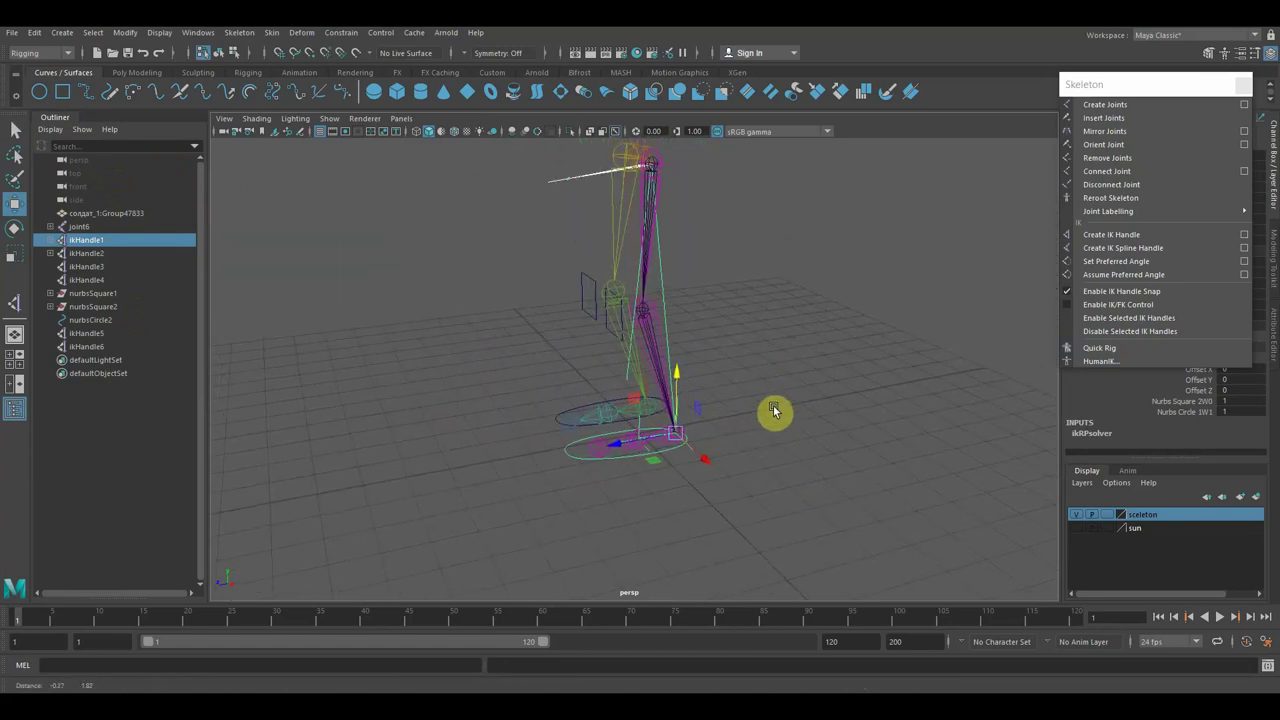
pyautogui.keyDown('alt'); pyautogui.moveTo(829, 410); pyautogui.dragTo(808, 577, button='middle'); pyautogui.keyUp('alt')
pyautogui.moveTo(800, 449)
pyautogui.keyDown('alt'); pyautogui.mouseDown()
pyautogui.moveTo(826, 451)
pyautogui.moveTo(713, 455)
pyautogui.mouseUp(); pyautogui.keyUp('alt')
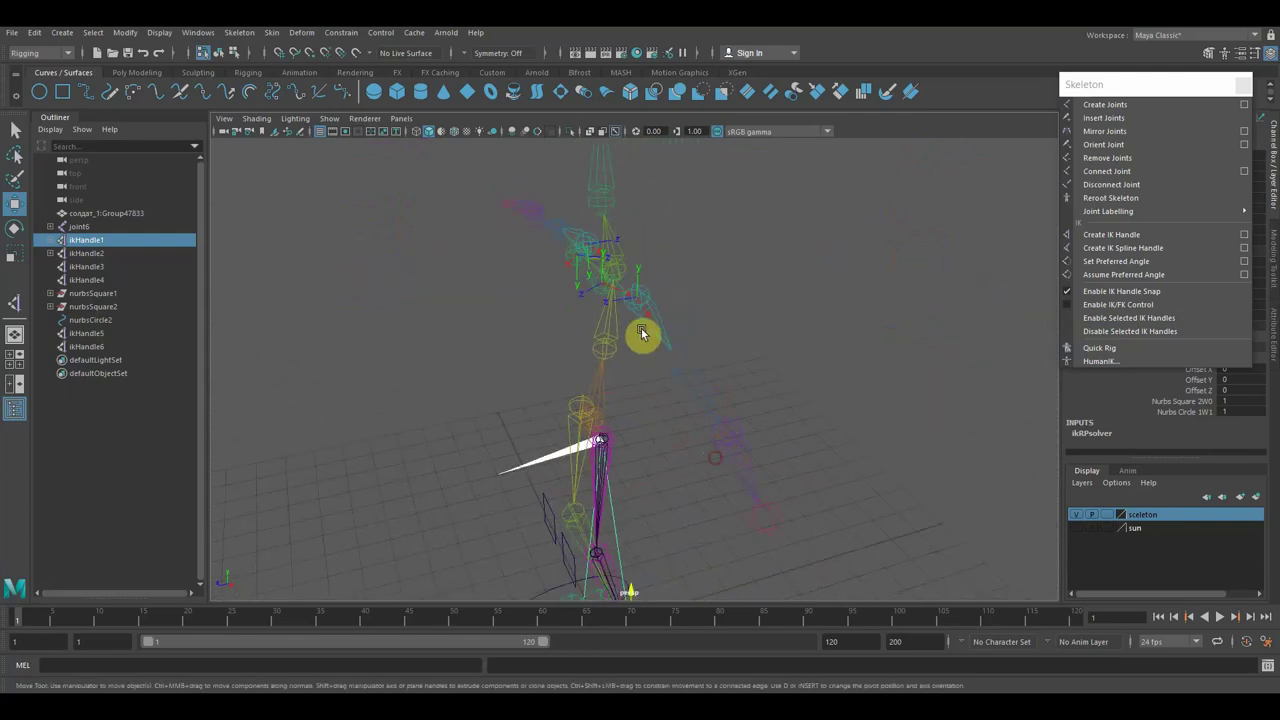
pyautogui.keyDown('alt'); pyautogui.moveTo(704, 361); pyautogui.dragTo(846, 310); pyautogui.keyUp('alt')
pyautogui.moveTo(806, 374)
pyautogui.keyDown('alt'); pyautogui.mouseDown()
pyautogui.moveTo(794, 340)
pyautogui.moveTo(780, 383)
pyautogui.moveTo(760, 320)
pyautogui.moveTo(743, 383)
pyautogui.moveTo(751, 349)
pyautogui.mouseUp(); pyautogui.keyUp('alt')
pyautogui.click(748, 405)
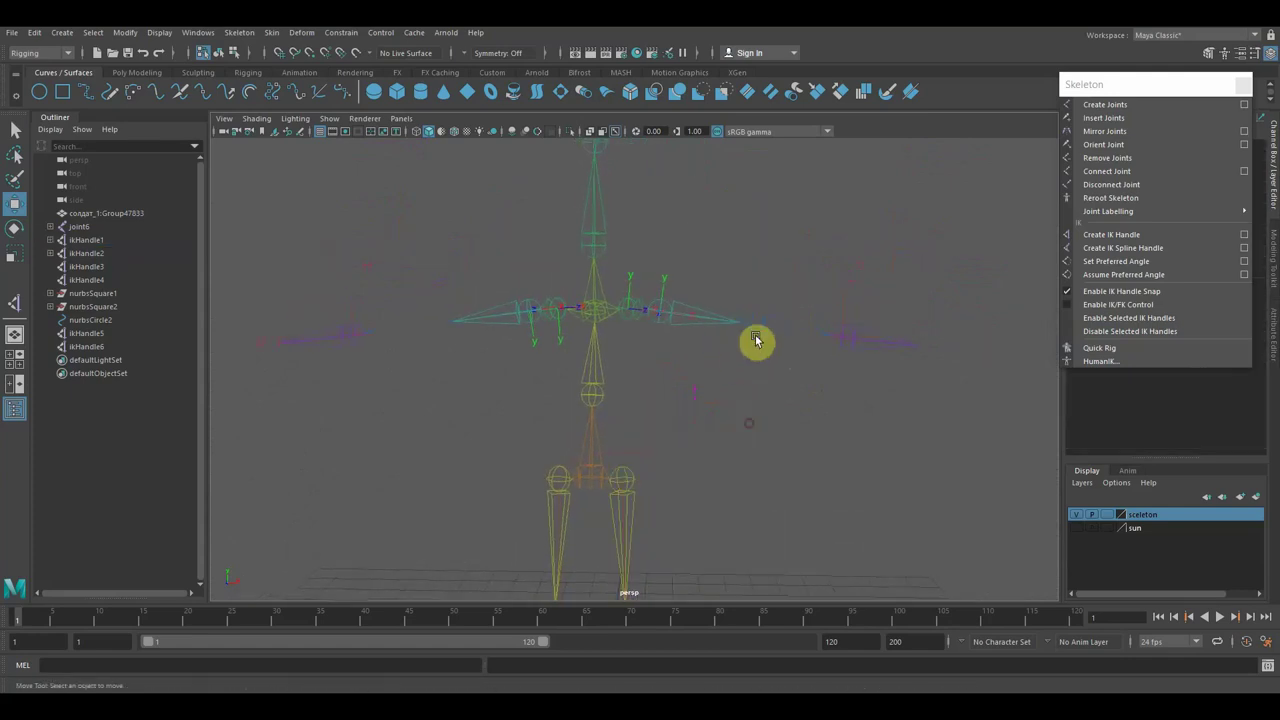
# Create ikHandle8 from shoulder to wrist on the first arm.
pyautogui.click(1120, 236)
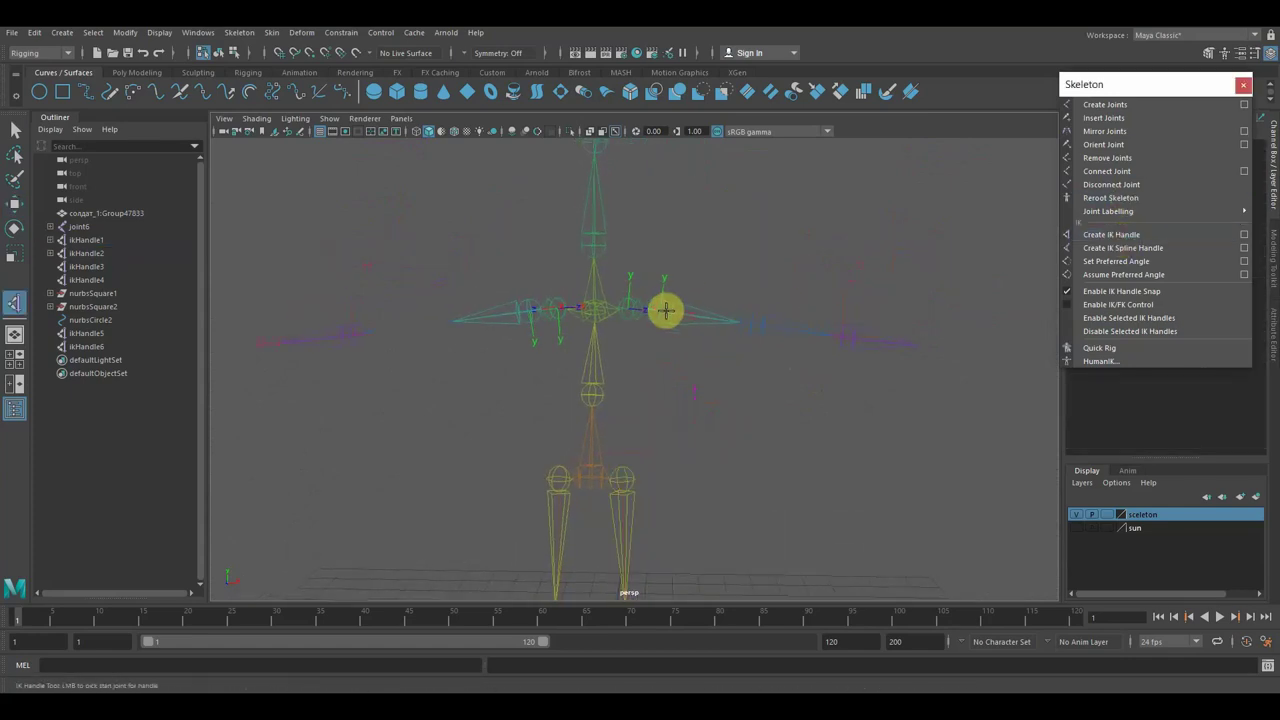
pyautogui.click(665, 310)
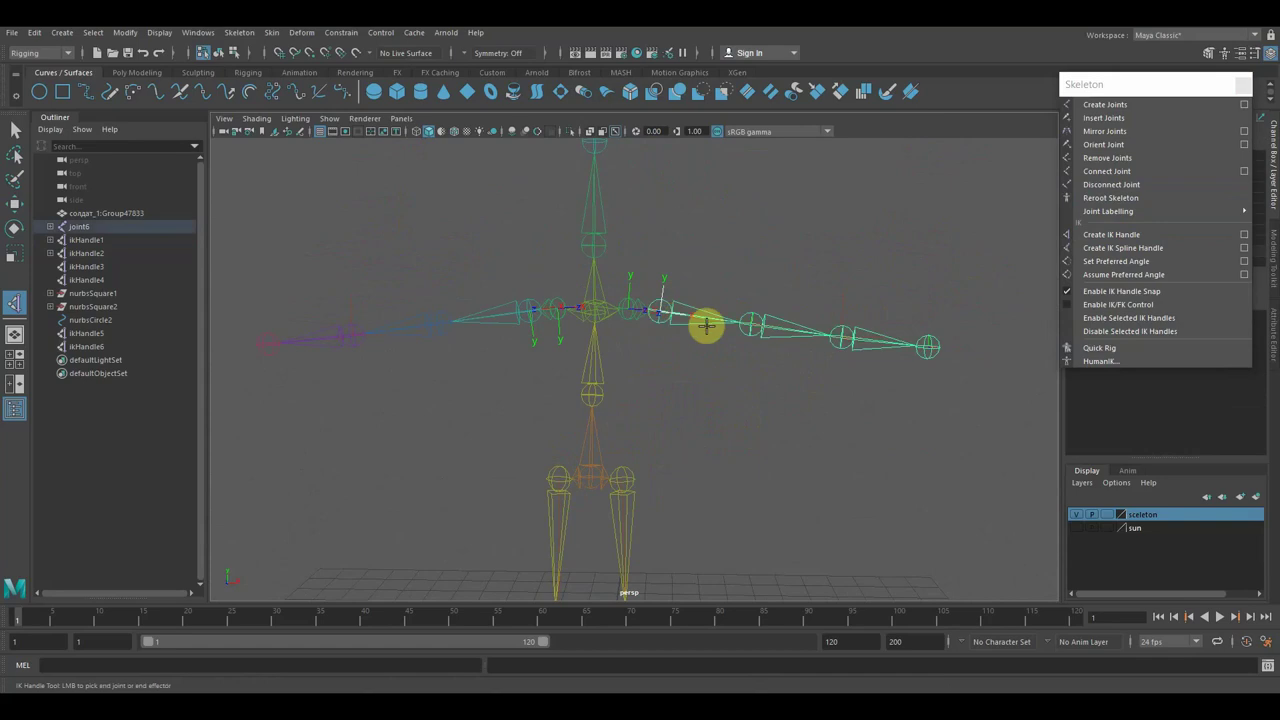
pyautogui.click(836, 333)
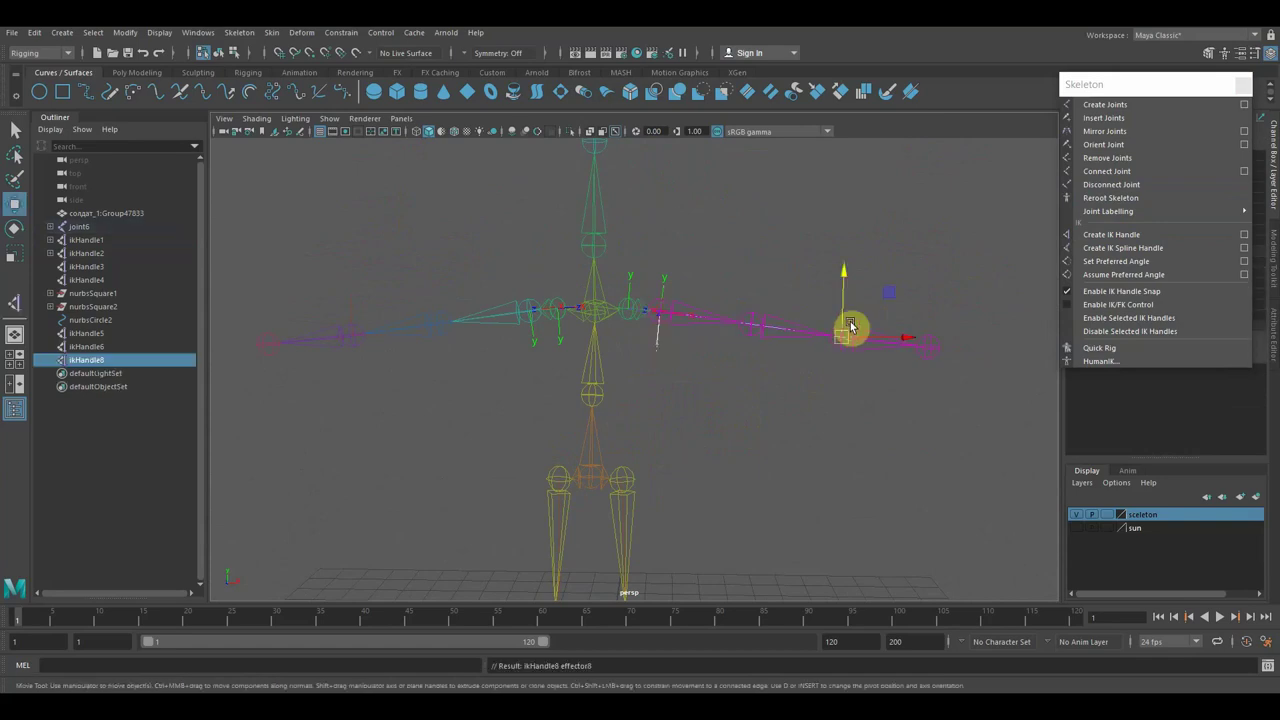
pyautogui.click(531, 317)
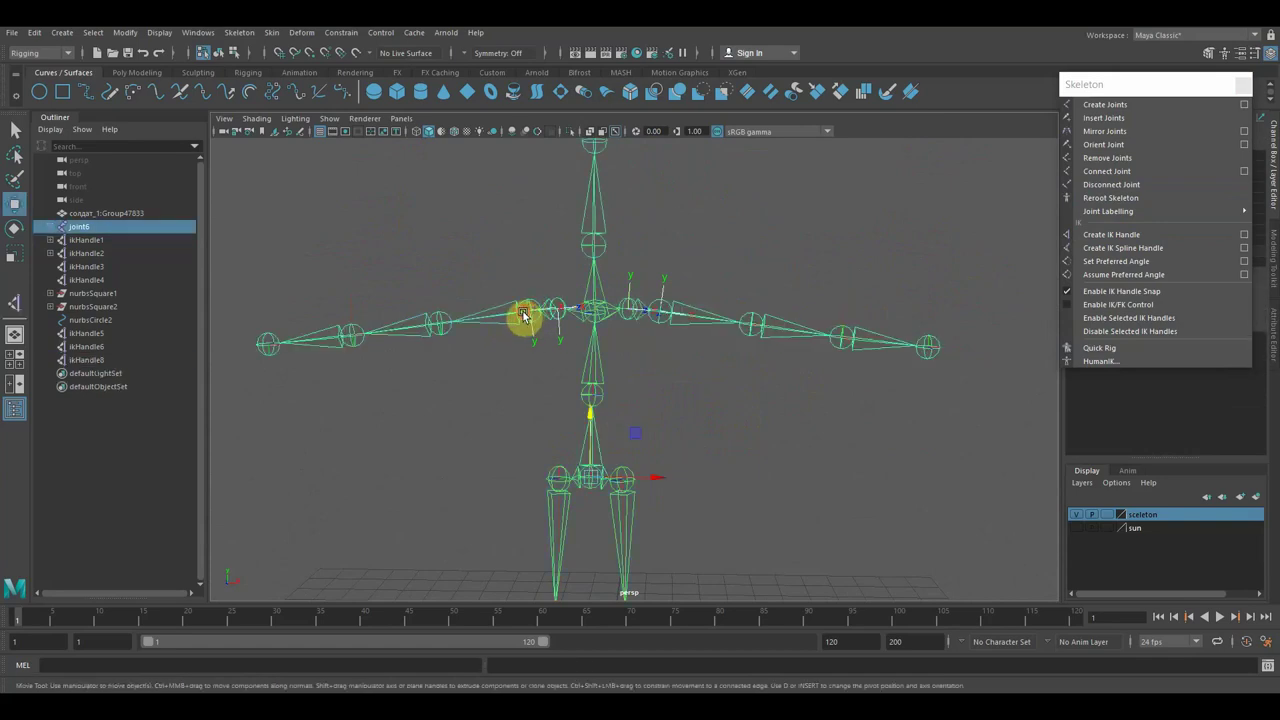
pyautogui.click(880, 425)
# Create ikHandle9 on the other arm and nudge both arm handles to test them.
pyautogui.click(1109, 236)
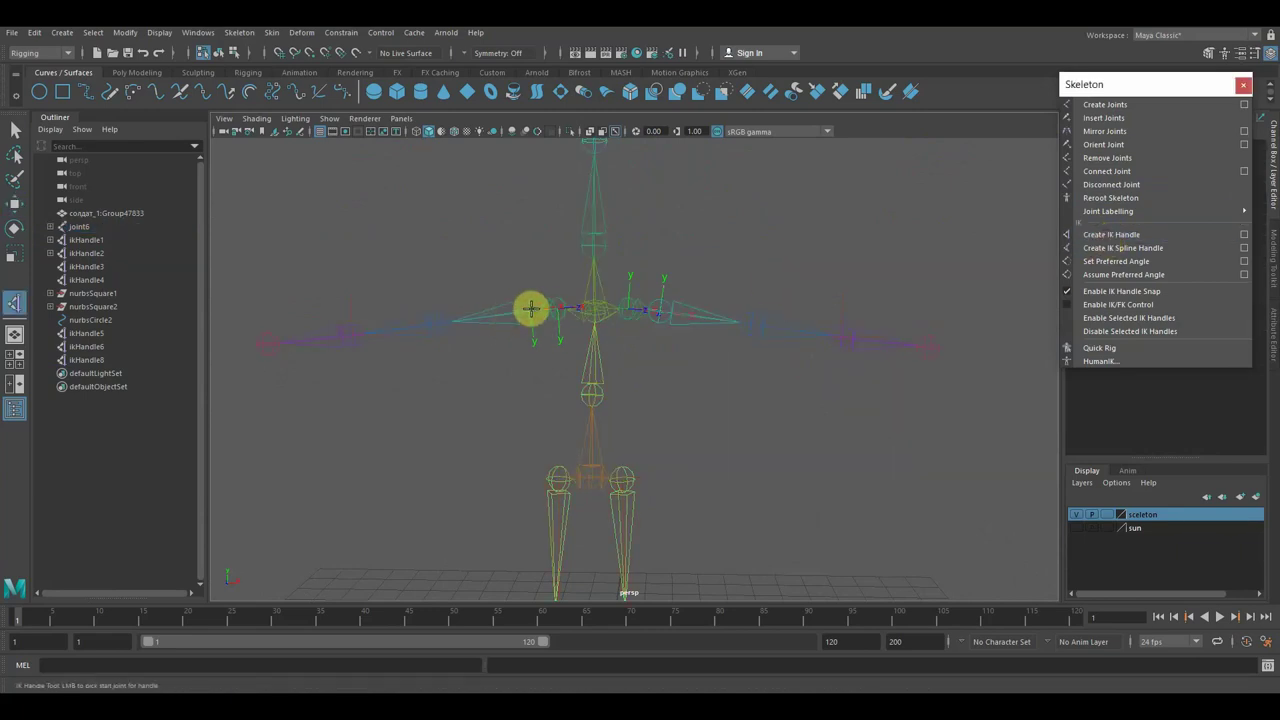
pyautogui.click(531, 310)
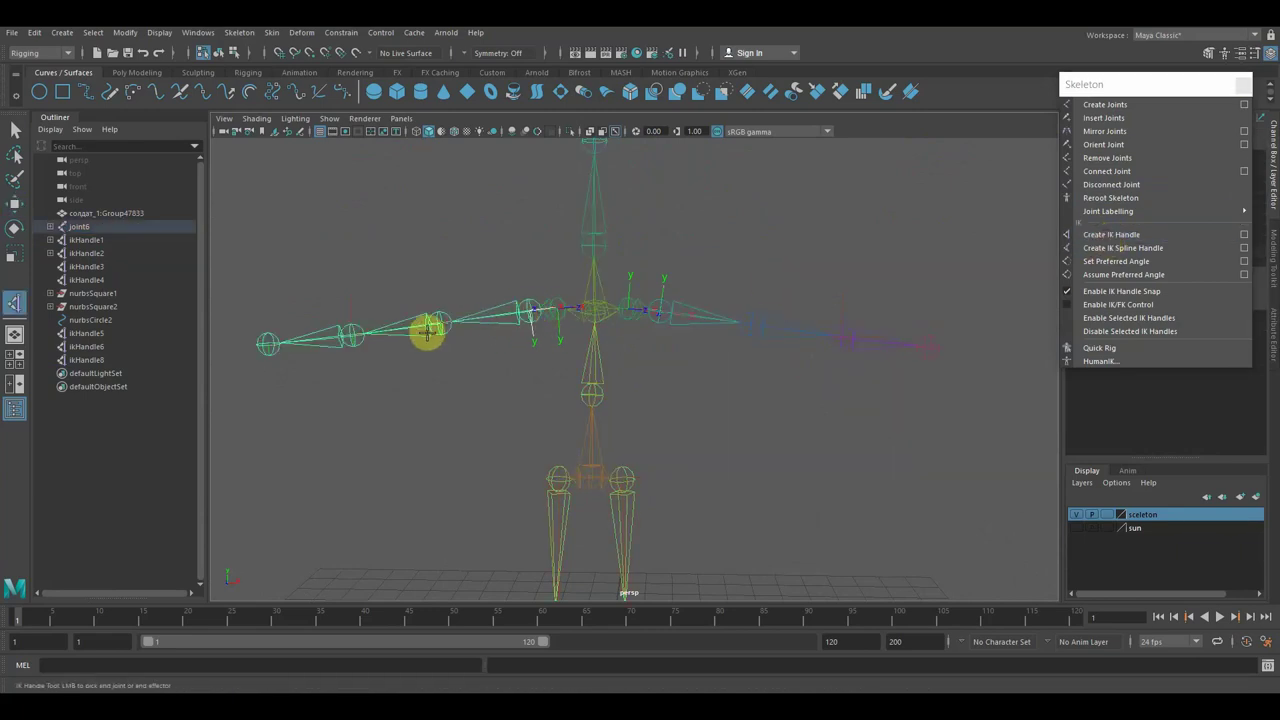
pyautogui.click(353, 337)
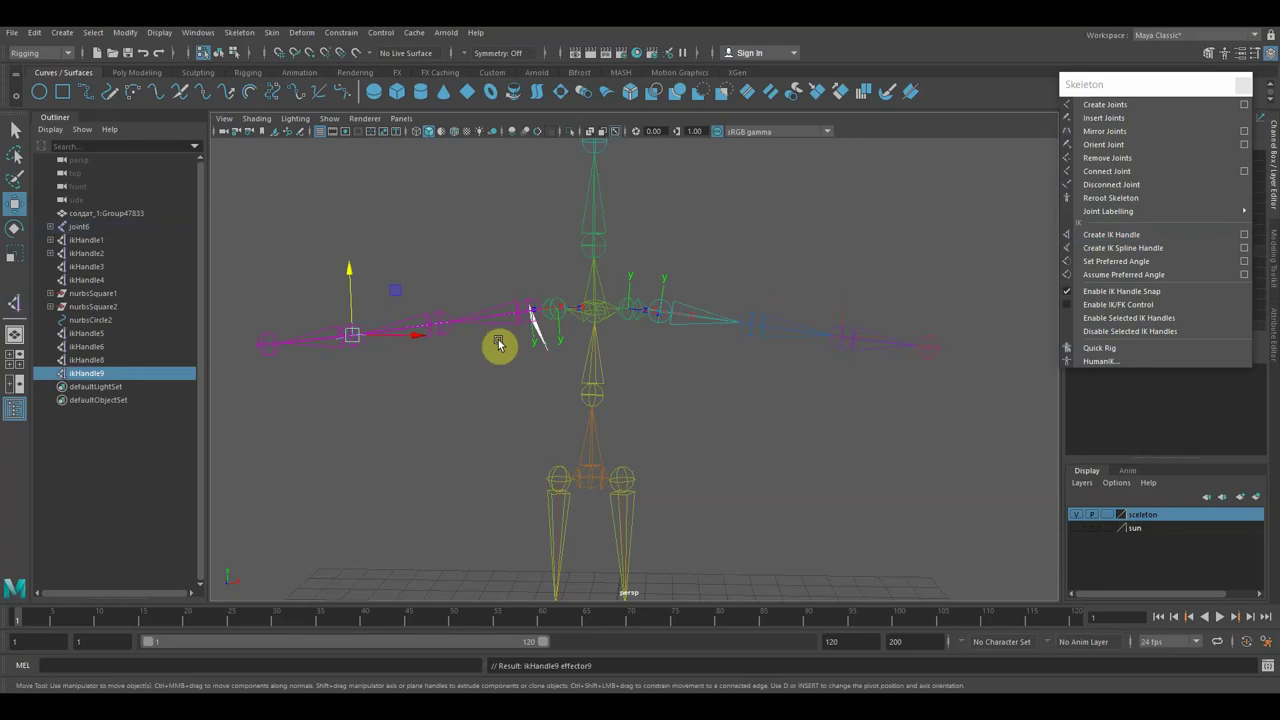
pyautogui.moveTo(414, 338); pyautogui.dragTo(408, 347)
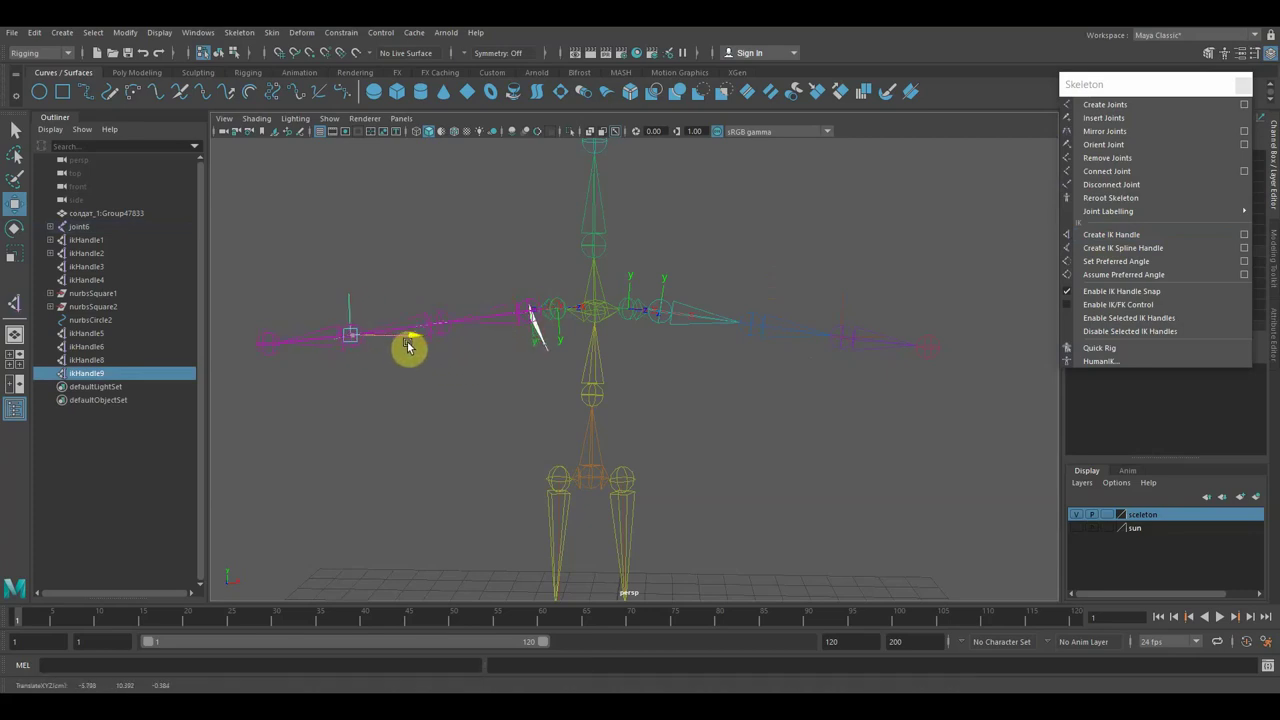
pyautogui.click(775, 335)
pyautogui.click(846, 345)
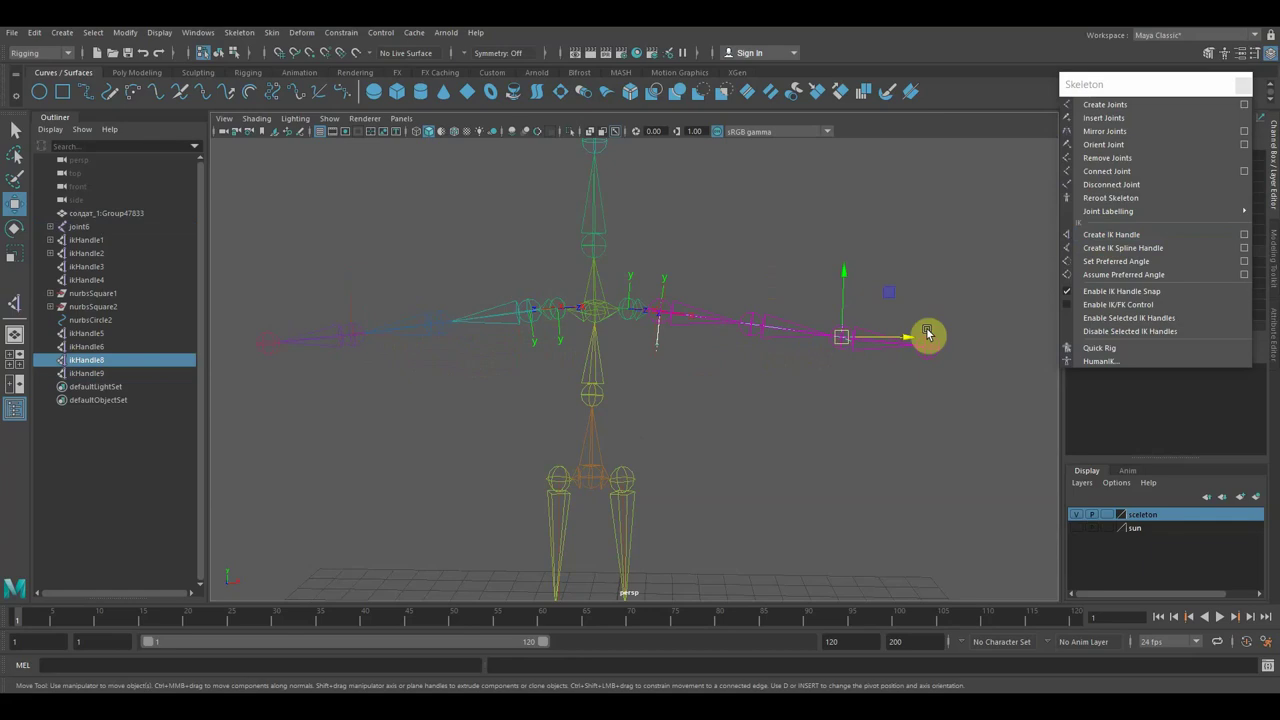
pyautogui.moveTo(903, 339); pyautogui.dragTo(908, 345)
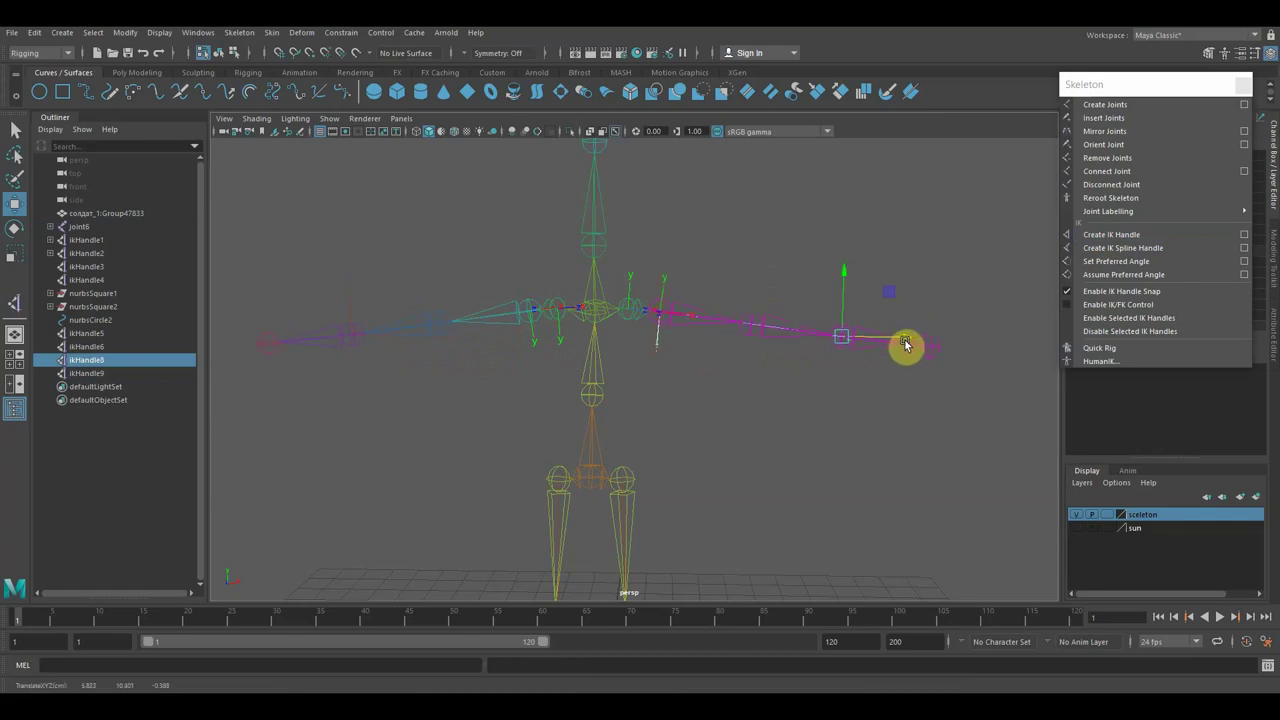
pyautogui.keyDown('alt'); pyautogui.moveTo(666, 431); pyautogui.dragTo(685, 360); pyautogui.keyUp('alt')
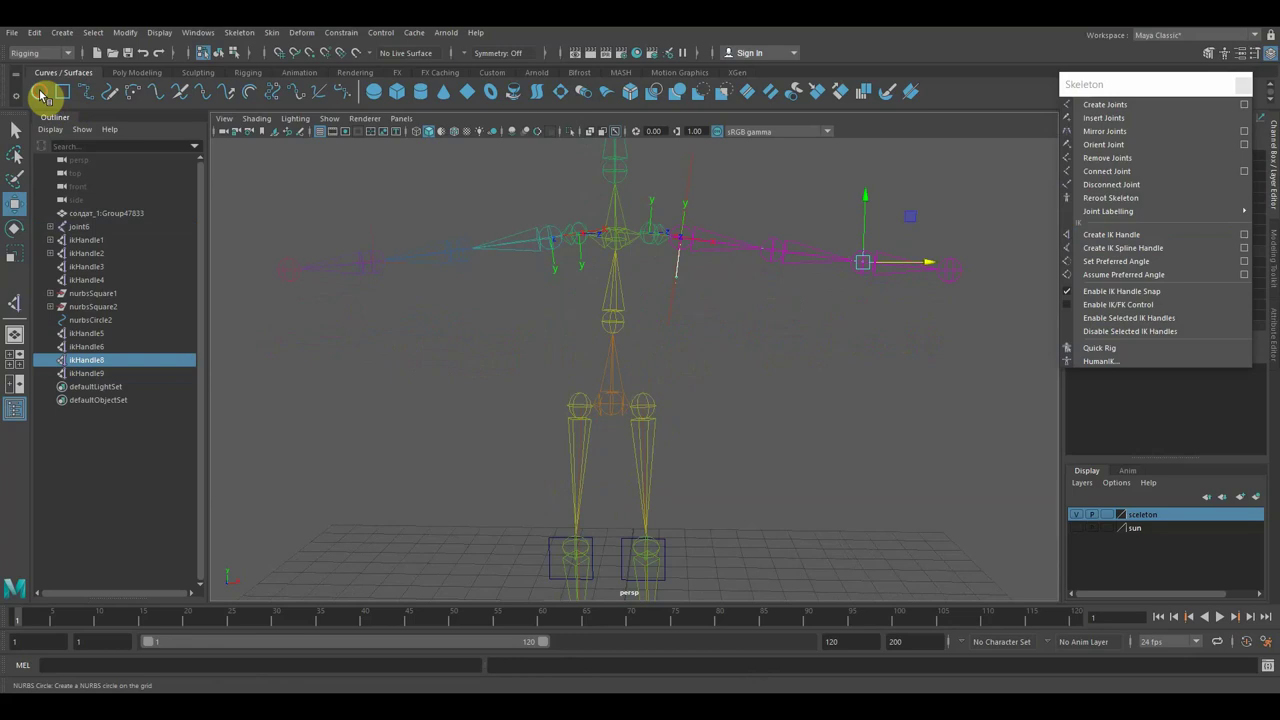
# Create nurbsCircle3, scale it up to encircle the legs, and raise it to hip height.
pyautogui.click(40, 92)
pyautogui.keyDown('alt'); pyautogui.moveTo(634, 443); pyautogui.dragTo(652, 433); pyautogui.keyUp('alt')
pyautogui.scroll(-3, 660, 480)
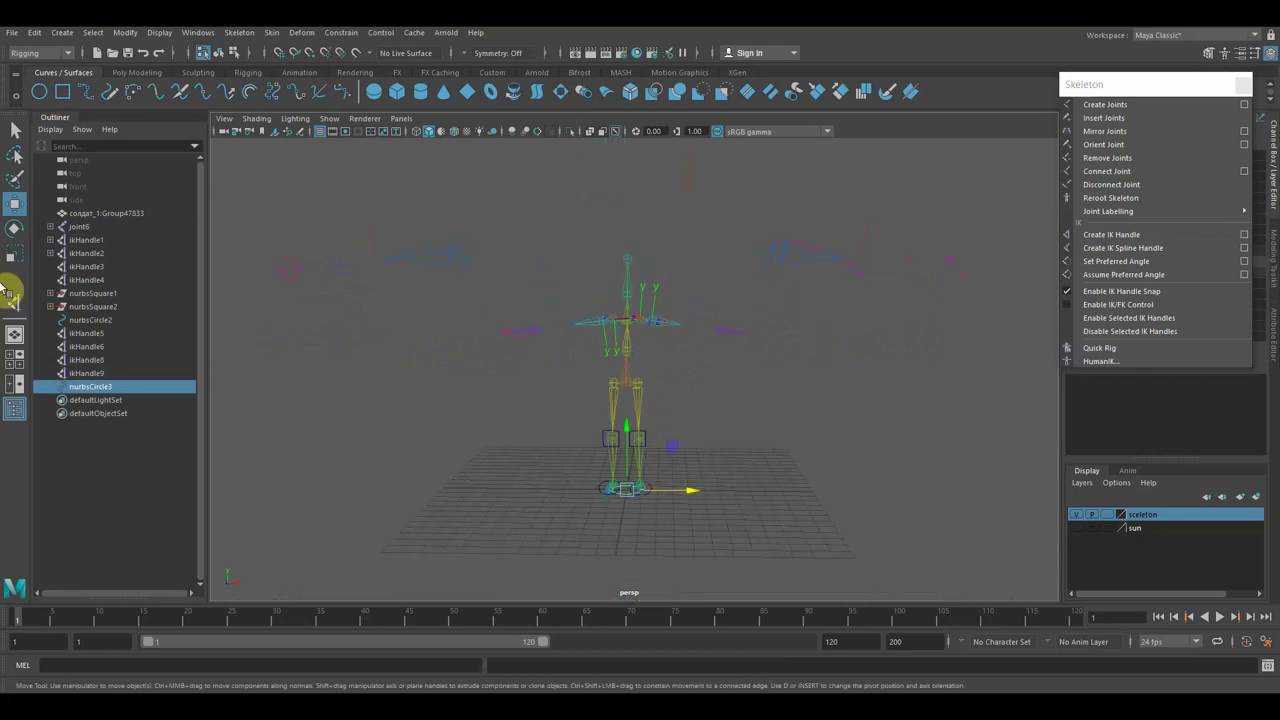
pyautogui.click(14, 254)
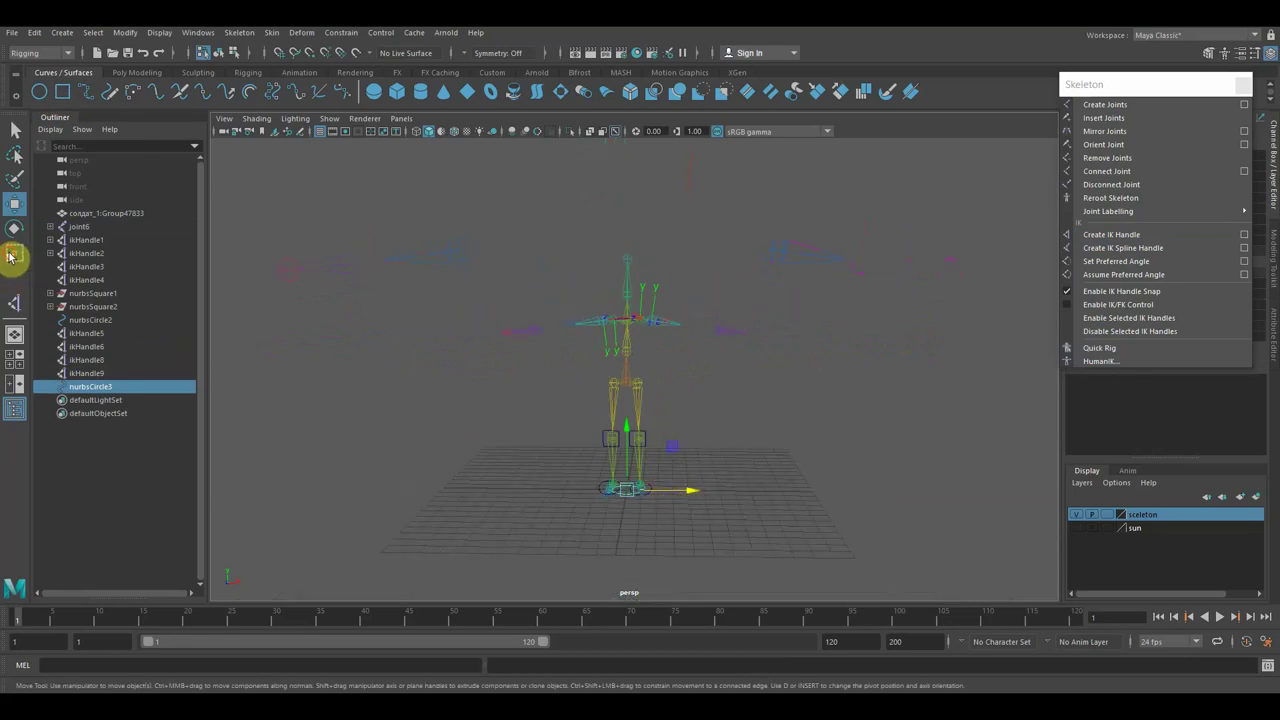
pyautogui.moveTo(669, 497)
pyautogui.mouseDown()
pyautogui.moveTo(636, 497)
pyautogui.moveTo(645, 508)
pyautogui.mouseUp()
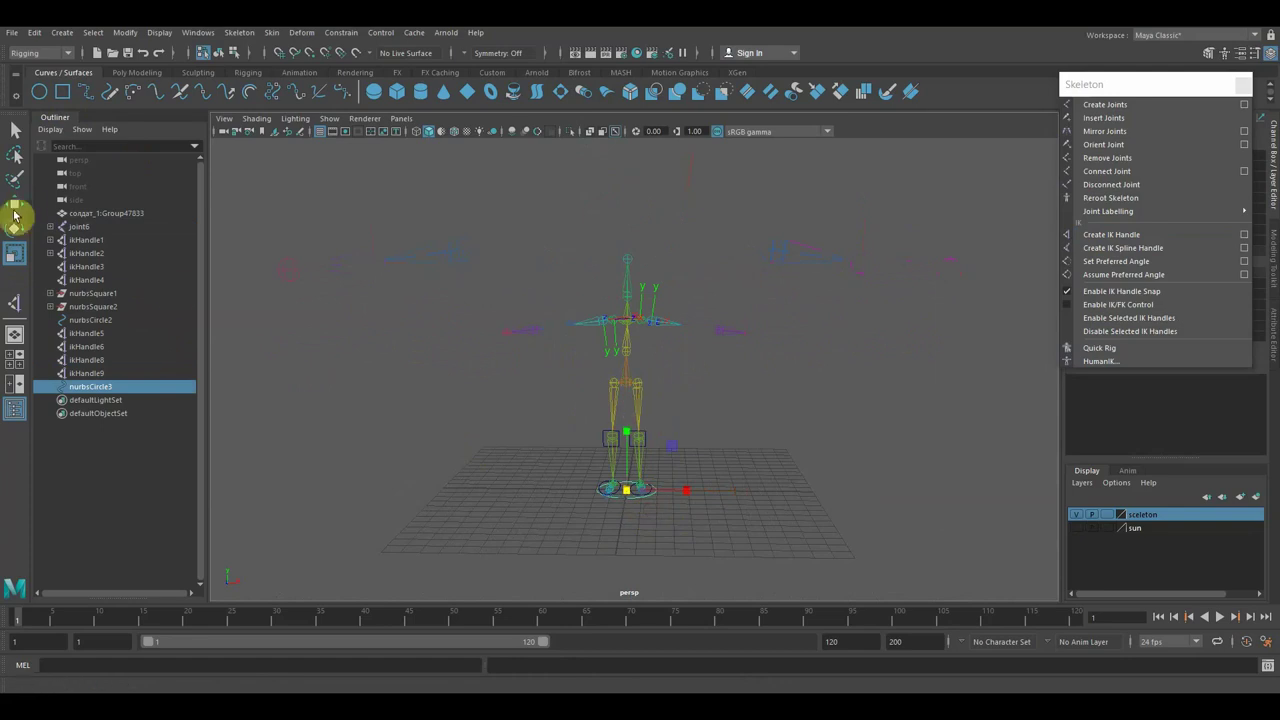
pyautogui.click(22, 207)
pyautogui.moveTo(651, 431)
pyautogui.mouseDown()
pyautogui.moveTo(630, 430)
pyautogui.moveTo(643, 328)
pyautogui.mouseUp()
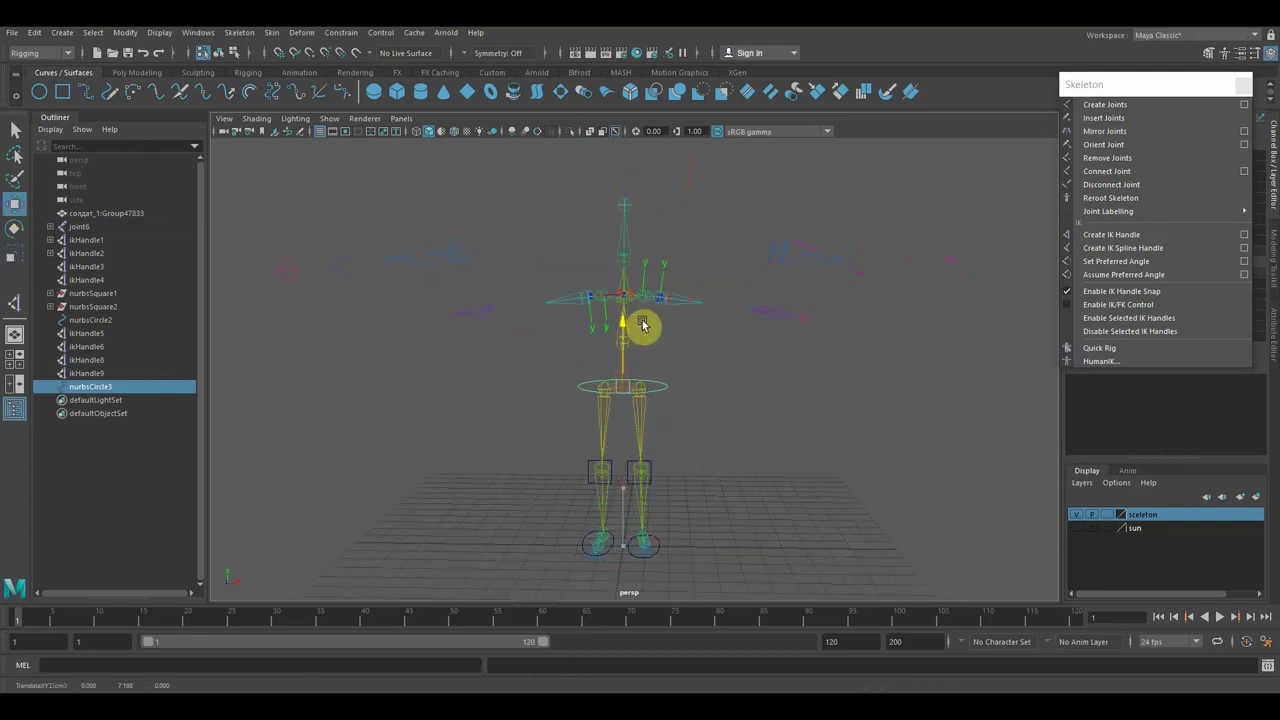
pyautogui.keyDown('alt'); pyautogui.moveTo(651, 346); pyautogui.dragTo(757, 426, button='right'); pyautogui.keyUp('alt')
pyautogui.moveTo(757, 426)
pyautogui.keyDown('alt'); pyautogui.mouseDown(button='middle')
pyautogui.moveTo(765, 348)
pyautogui.moveTo(747, 438)
pyautogui.mouseUp(button='middle'); pyautogui.keyUp('alt')
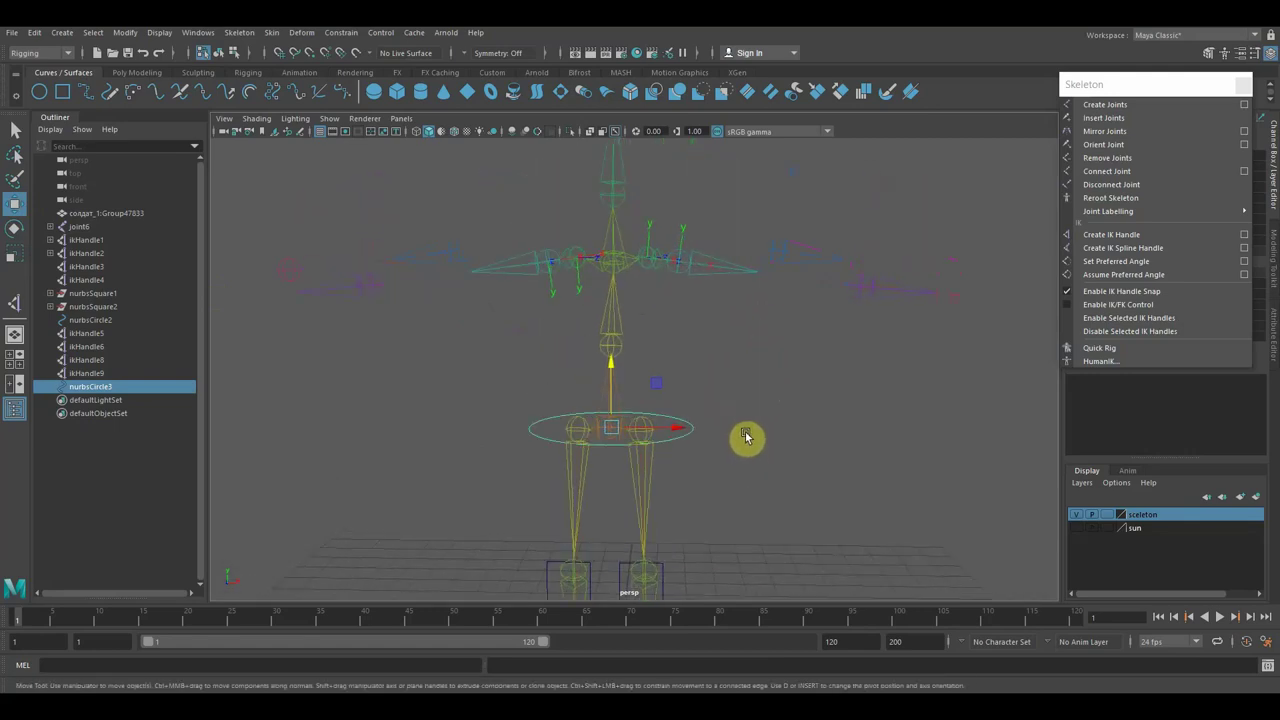
# Duplicate the hip circle, raise the copy to the waist, and nudge the hip circle's position.
pyautogui.hotkey('ctrl', 'd')
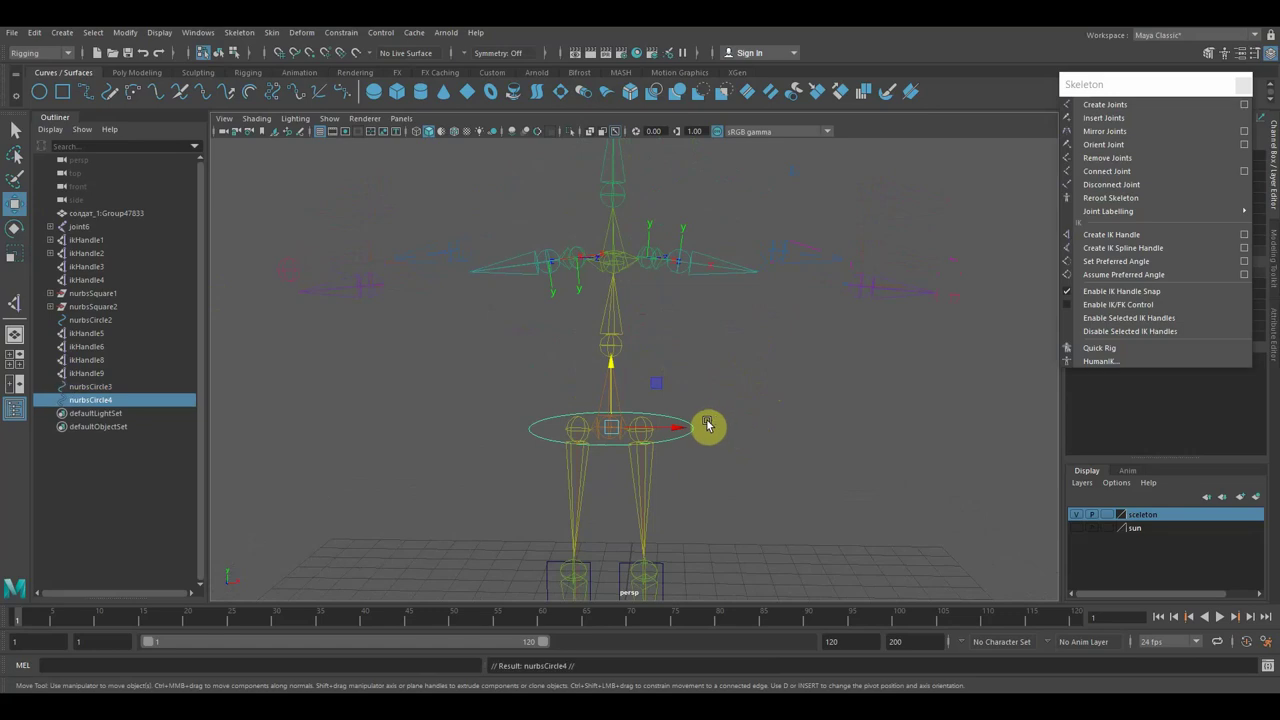
pyautogui.moveTo(611, 369); pyautogui.dragTo(619, 287)
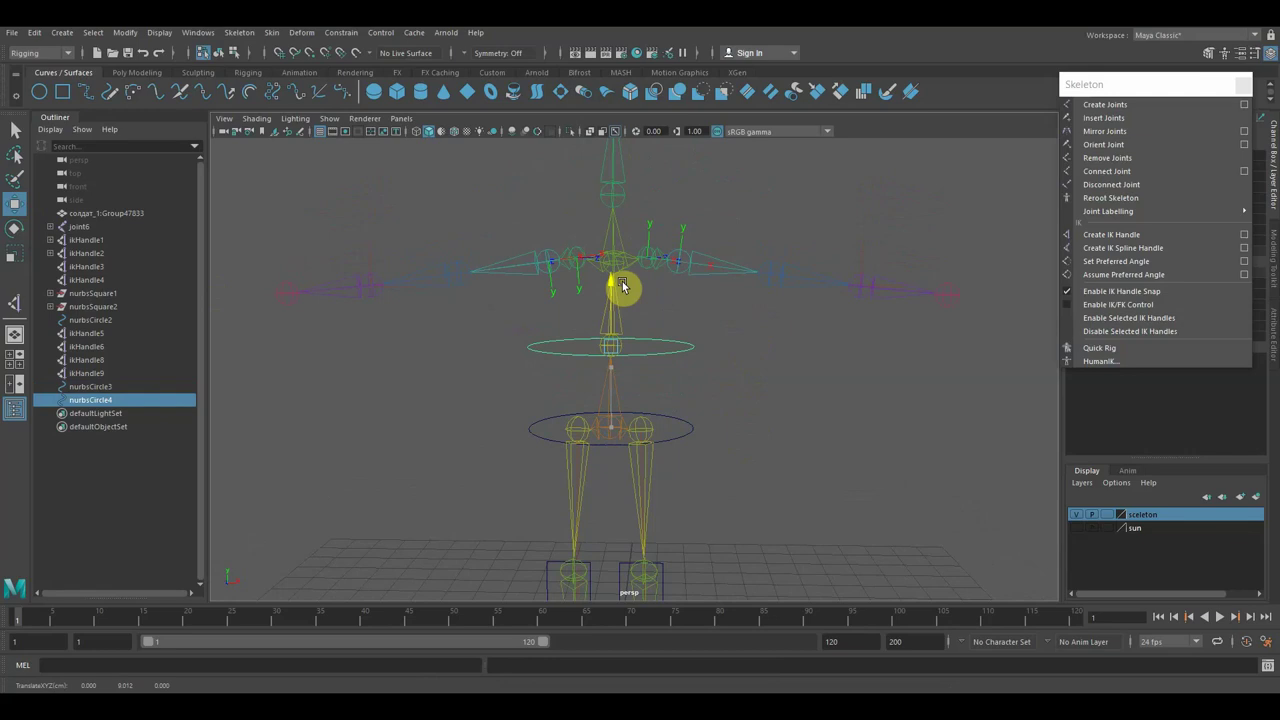
pyautogui.click(616, 443)
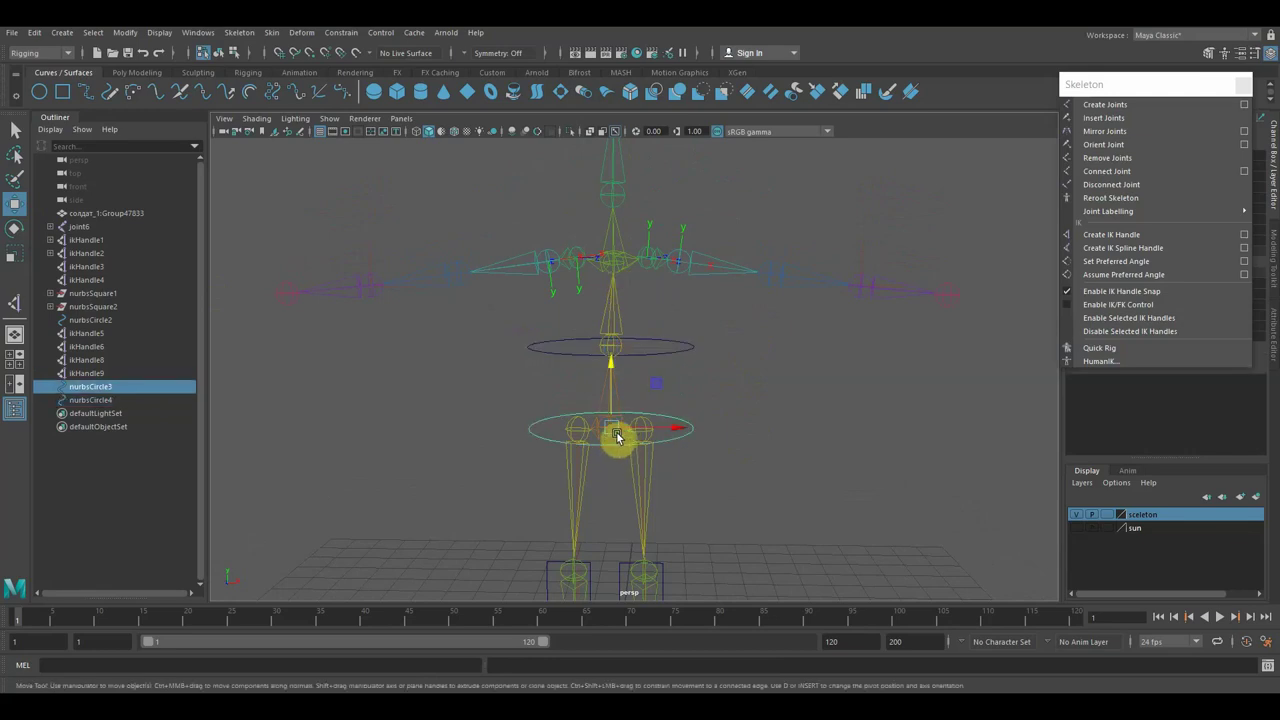
pyautogui.moveTo(611, 365)
pyautogui.mouseDown()
pyautogui.moveTo(609, 414)
pyautogui.moveTo(666, 428)
pyautogui.moveTo(603, 426)
pyautogui.mouseUp()
pyautogui.scroll(3, 690, 318)
pyautogui.moveTo(690, 318); pyautogui.dragTo(733, 332, button='middle')
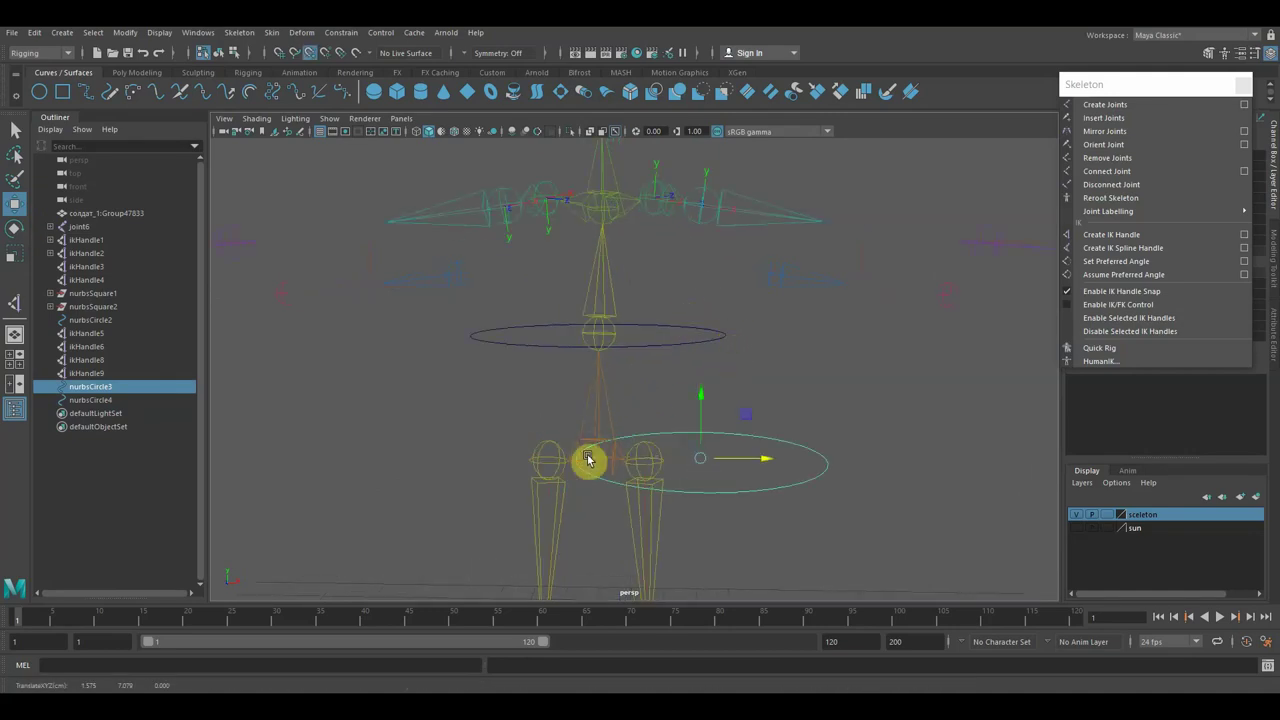
# Undo the hip circle's sideways move and duplicate the waist circle nurbsCircle4.
pyautogui.hotkey('ctrl', 'z')
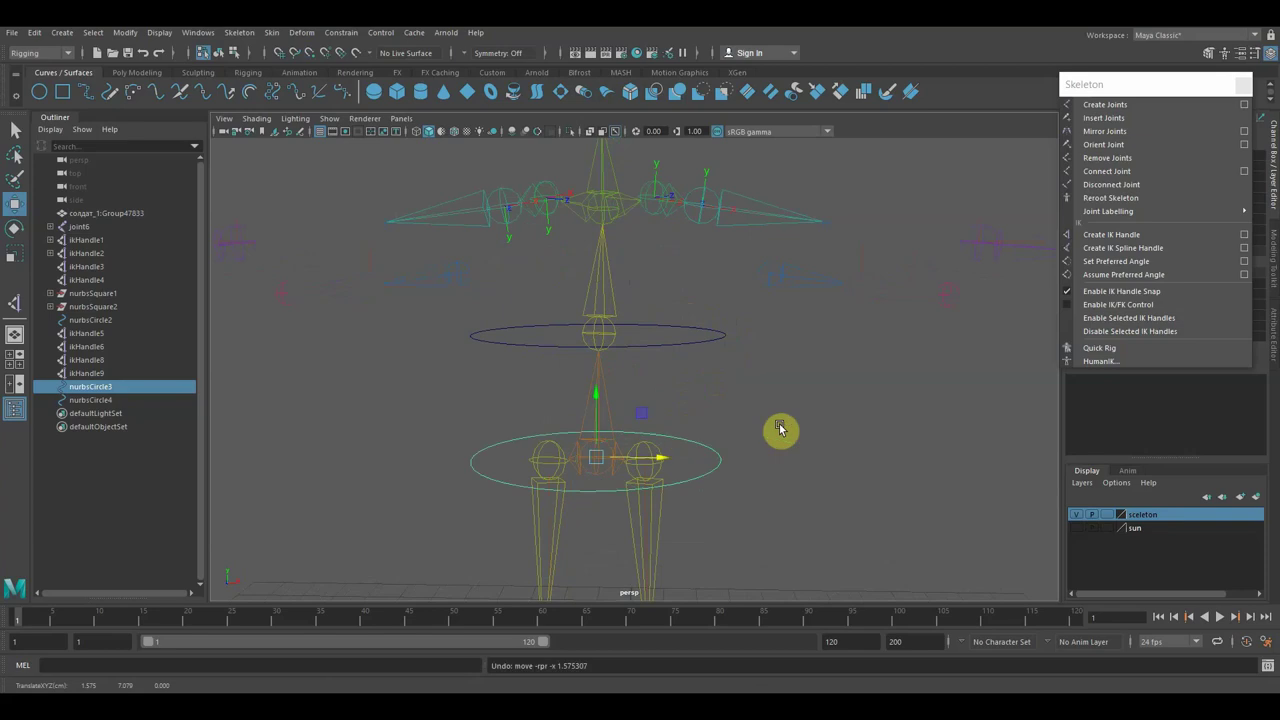
pyautogui.keyDown('alt'); pyautogui.moveTo(777, 407); pyautogui.dragTo(681, 349, button='right'); pyautogui.keyUp('alt')
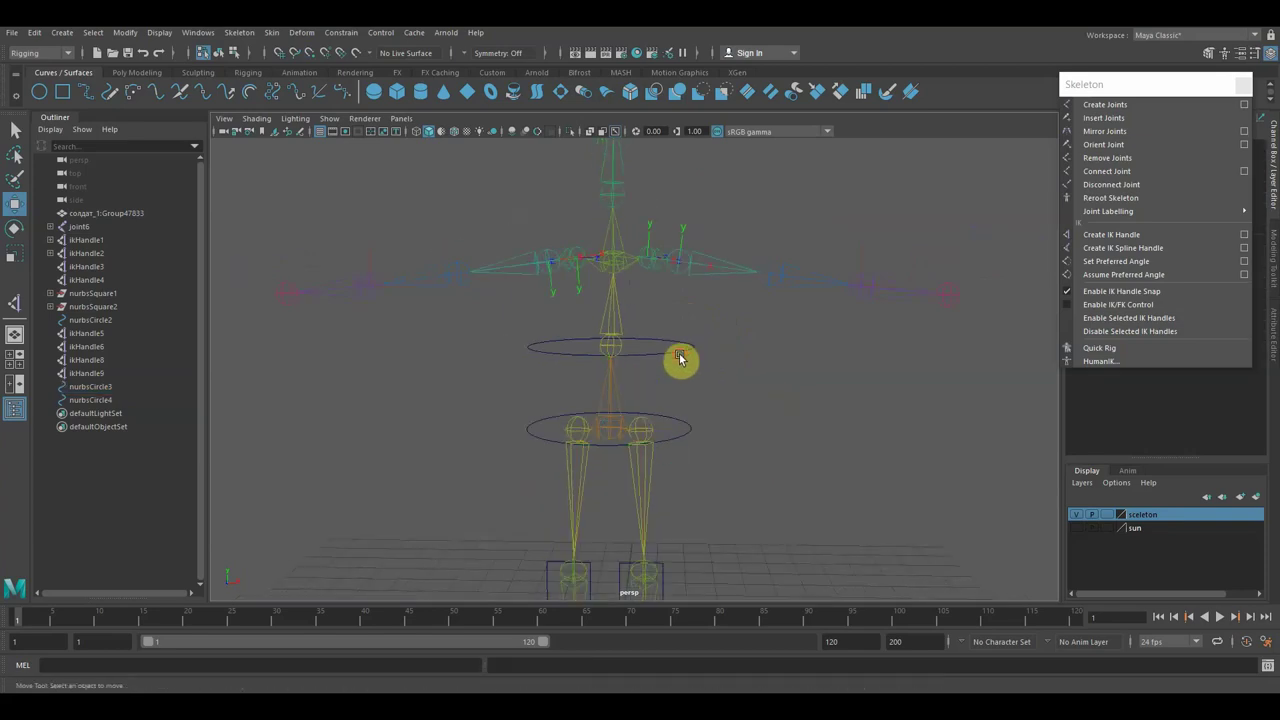
pyautogui.click(684, 352)
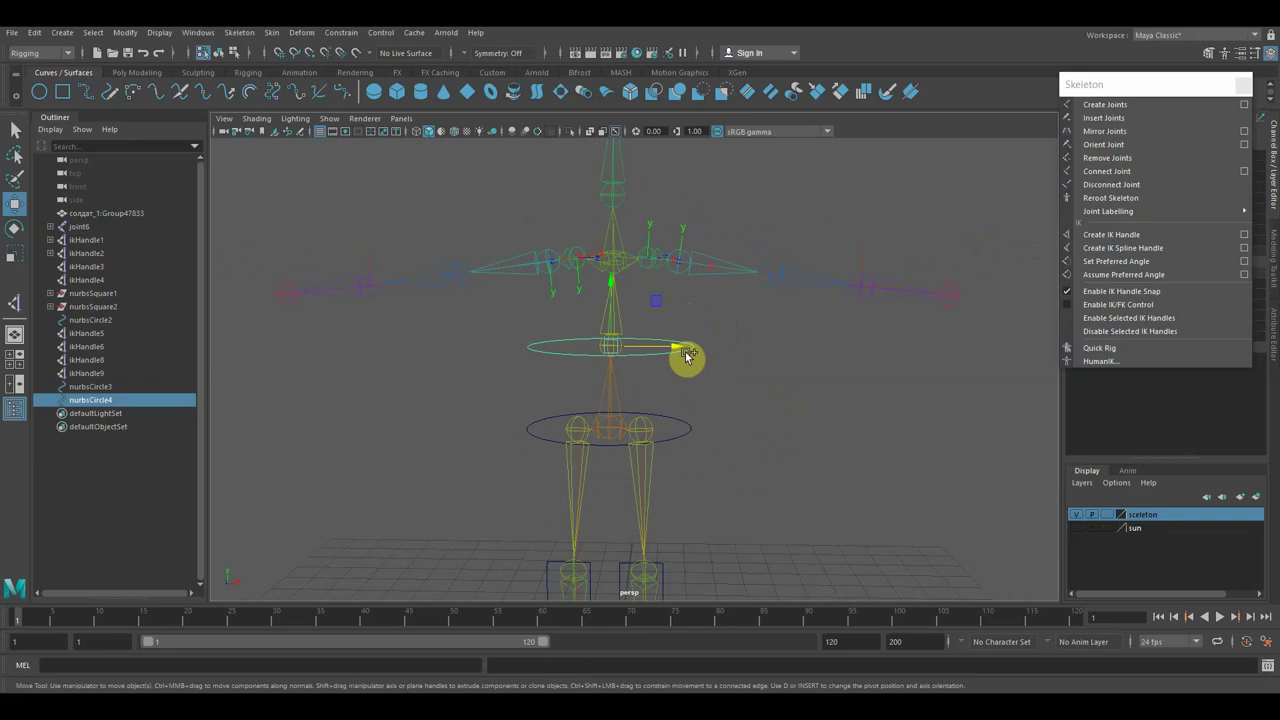
pyautogui.hotkey('ctrl', 'd')
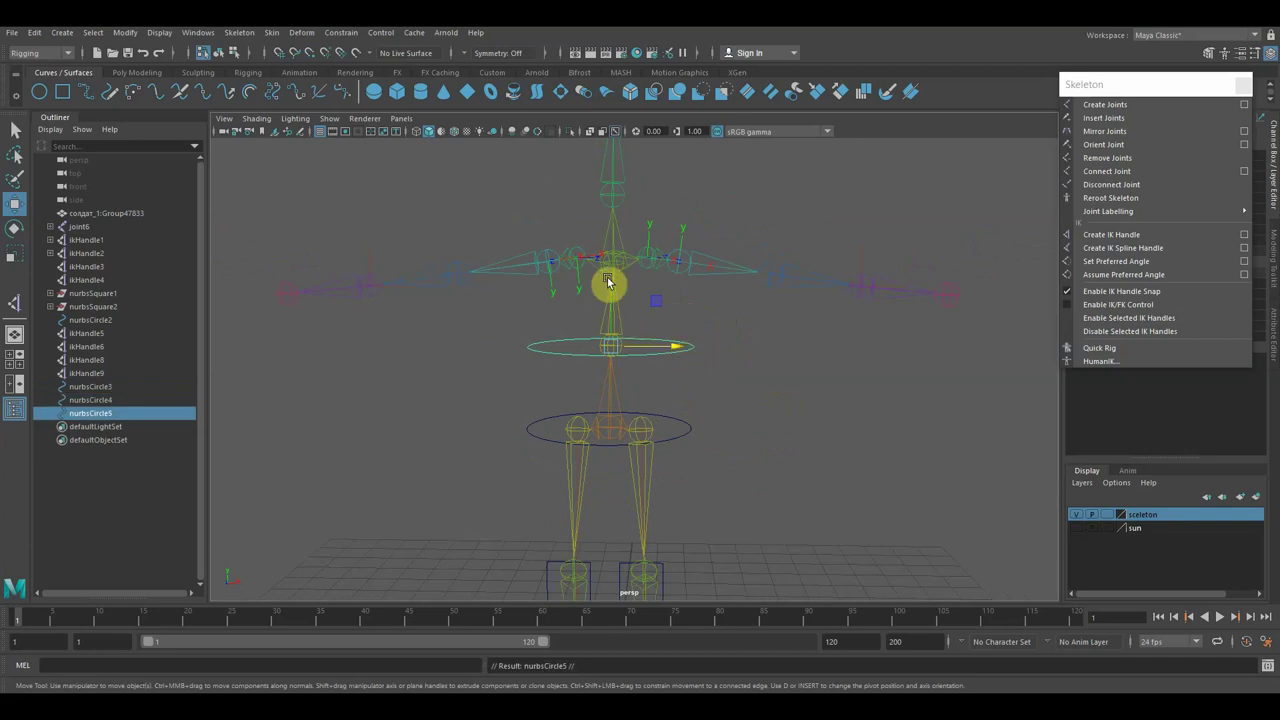
# Raise the duplicated circle nurbsCircle5 to the chest joints and tumble to a front view.
pyautogui.moveTo(609, 280); pyautogui.dragTo(623, 189)
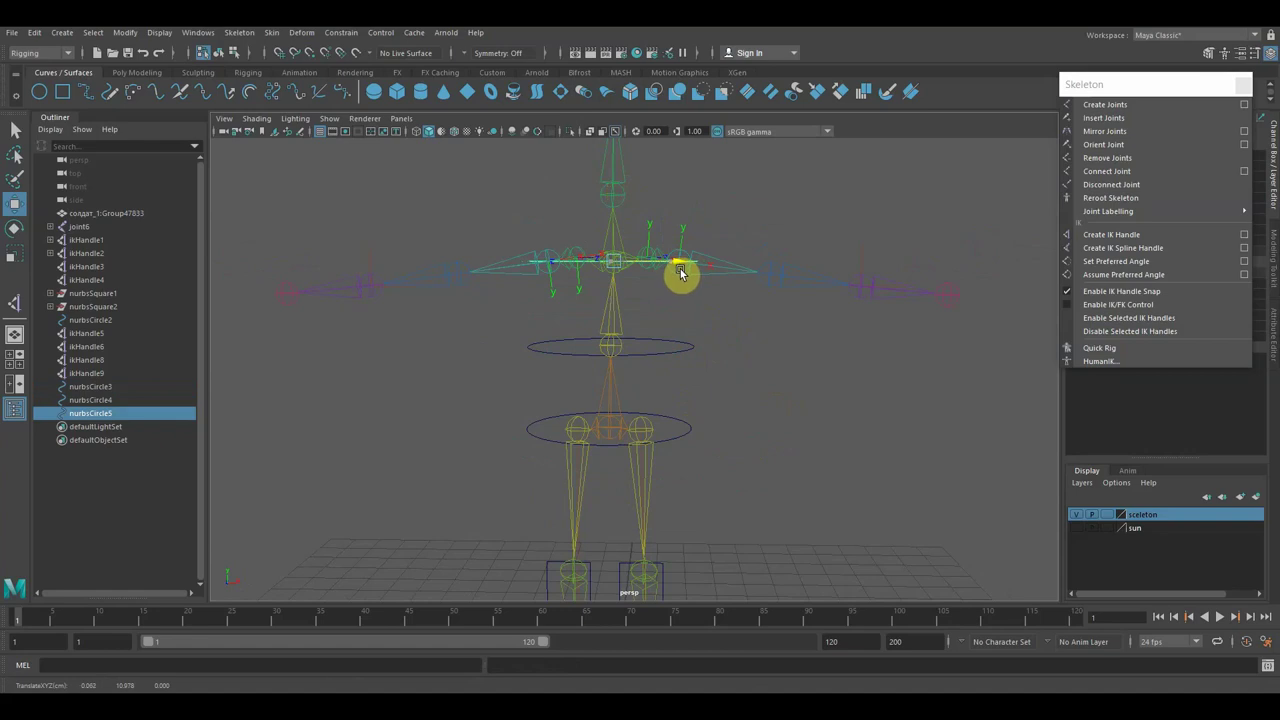
pyautogui.scroll(-2, 726, 358)
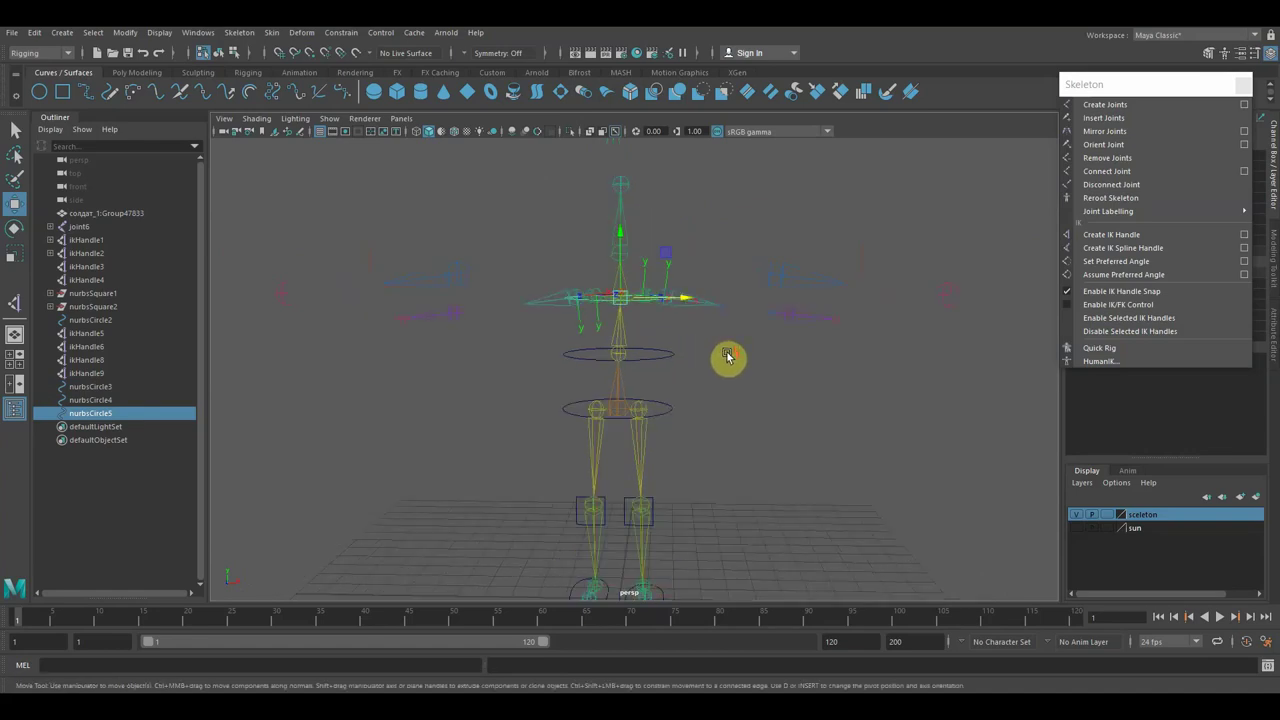
pyautogui.moveTo(755, 404)
pyautogui.keyDown('alt'); pyautogui.mouseDown()
pyautogui.moveTo(737, 429)
pyautogui.moveTo(754, 380)
pyautogui.moveTo(726, 409)
pyautogui.moveTo(772, 369)
pyautogui.moveTo(751, 386)
pyautogui.mouseUp(); pyautogui.keyUp('alt')
pyautogui.keyDown('alt'); pyautogui.moveTo(751, 386); pyautogui.dragTo(770, 355, button='right'); pyautogui.keyUp('alt')
pyautogui.moveTo(770, 355)
pyautogui.keyDown('alt'); pyautogui.mouseDown()
pyautogui.moveTo(771, 400)
pyautogui.moveTo(752, 392)
pyautogui.moveTo(779, 393)
pyautogui.moveTo(768, 369)
pyautogui.mouseUp(); pyautogui.keyUp('alt')
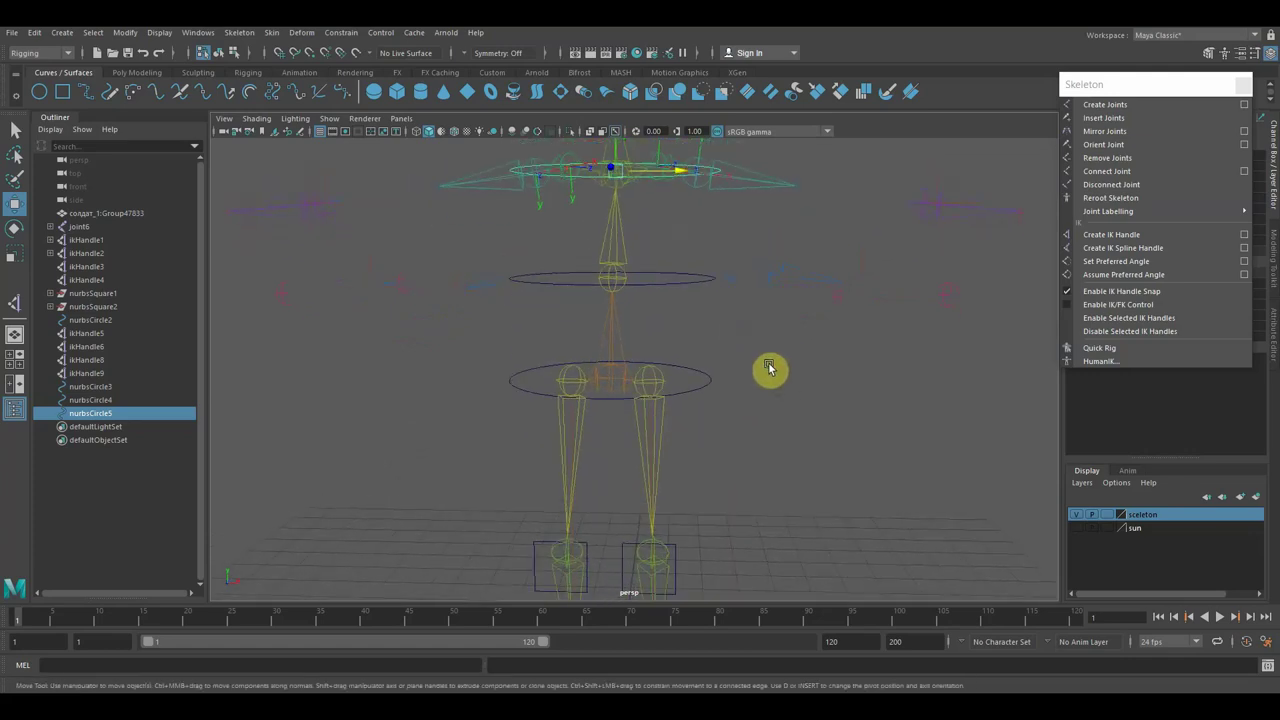
# Select the hip and waist circles, then clear the selection and orbit to look down.
pyautogui.click(704, 390)
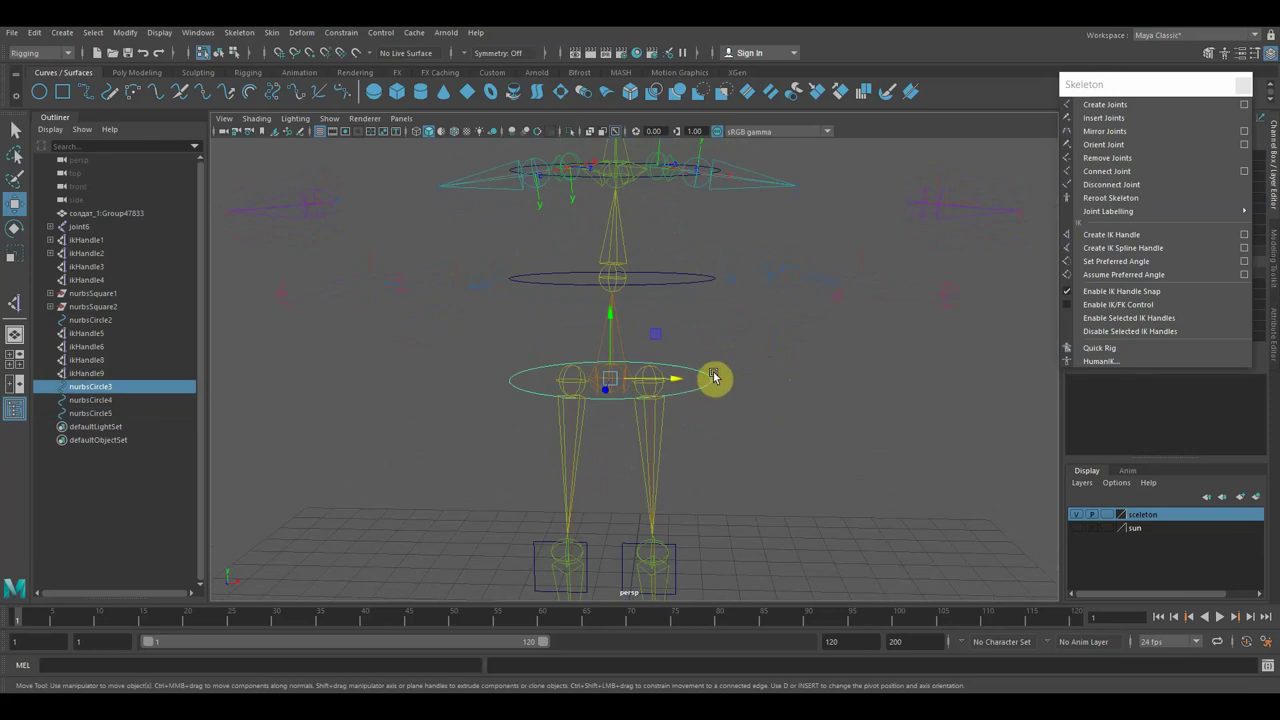
pyautogui.keyDown('shift'); pyautogui.click(701, 283); pyautogui.keyUp('shift')
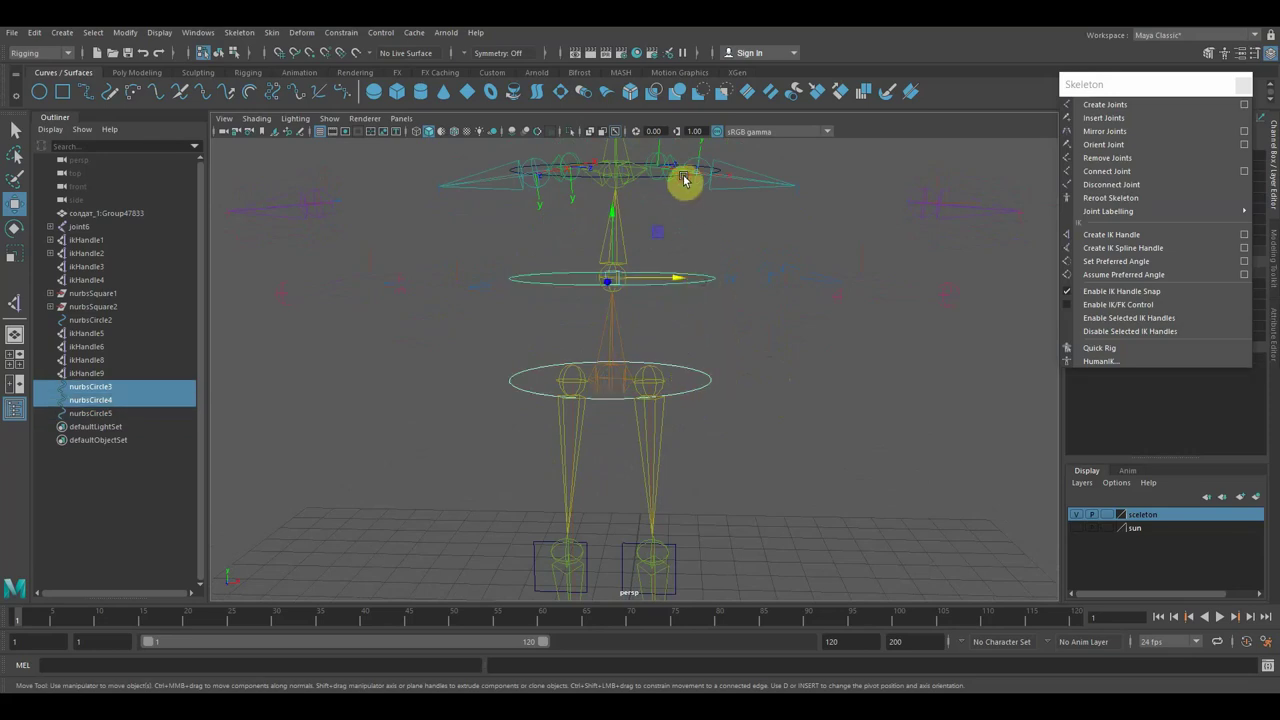
pyautogui.keyDown('shift'); pyautogui.click(688, 178); pyautogui.keyUp('shift')
pyautogui.click(748, 278)
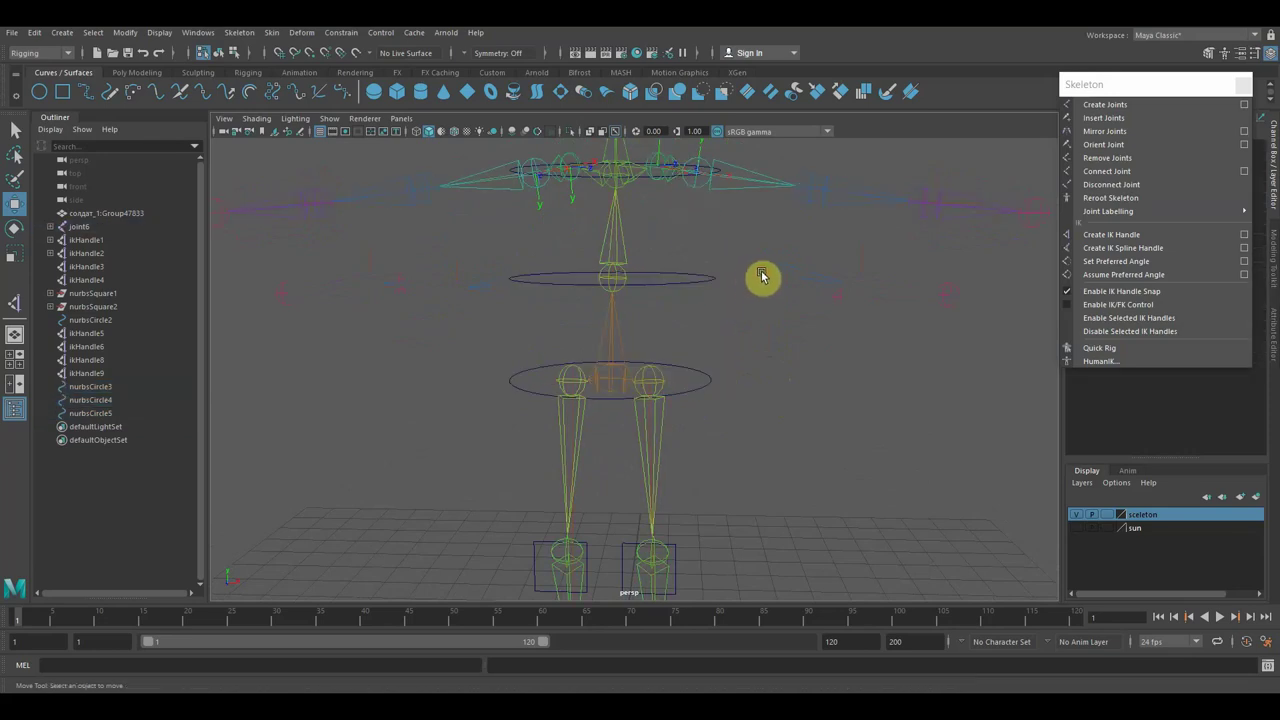
pyautogui.moveTo(771, 297)
pyautogui.keyDown('alt'); pyautogui.mouseDown()
pyautogui.moveTo(766, 406)
pyautogui.moveTo(708, 320)
pyautogui.mouseUp(); pyautogui.keyUp('alt')
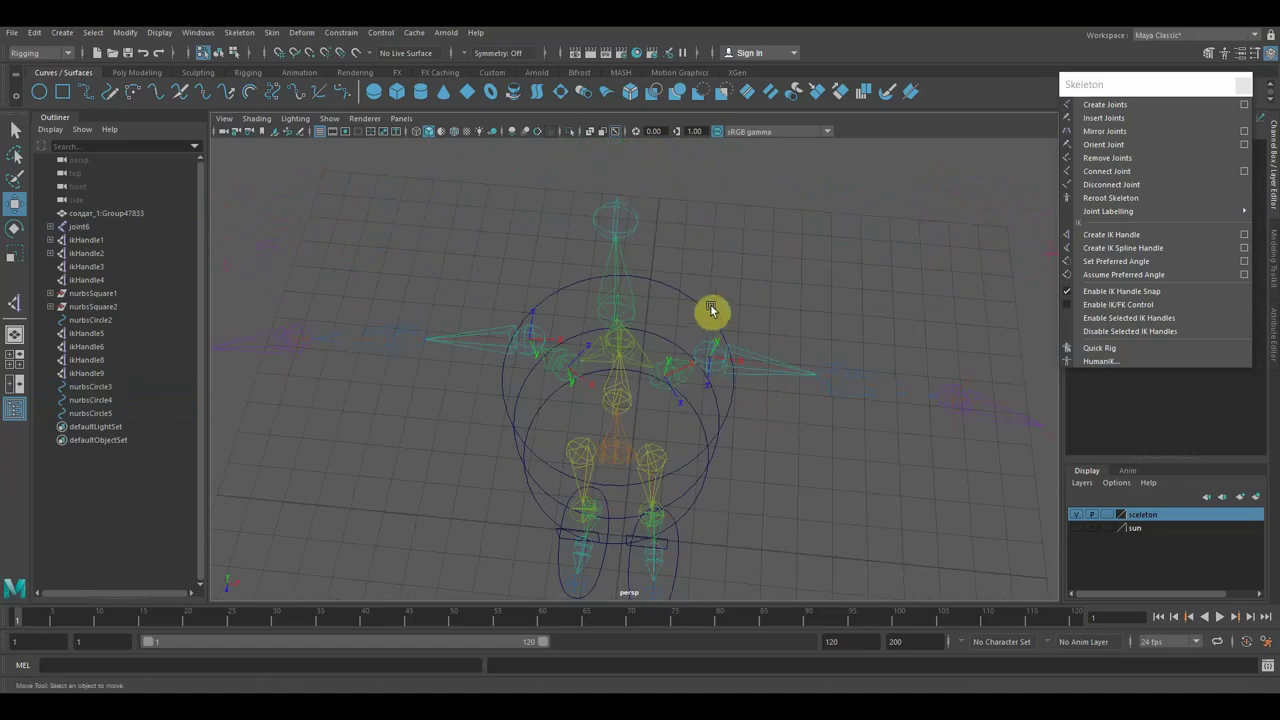
# Select the hip, waist and chest circles nurbsCircle3, nurbsCircle4 and nurbsCircle5 together.
pyautogui.click(710, 322)
pyautogui.press('capslock')
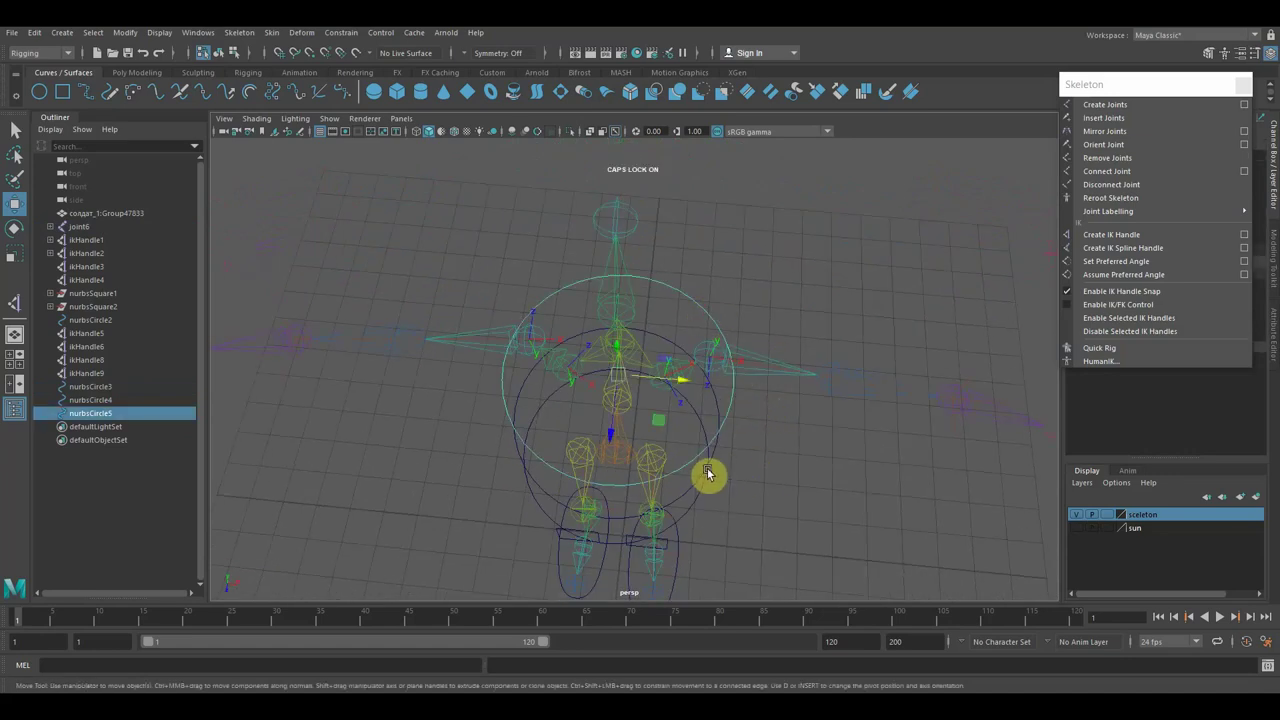
pyautogui.click(708, 477)
pyautogui.click(709, 490)
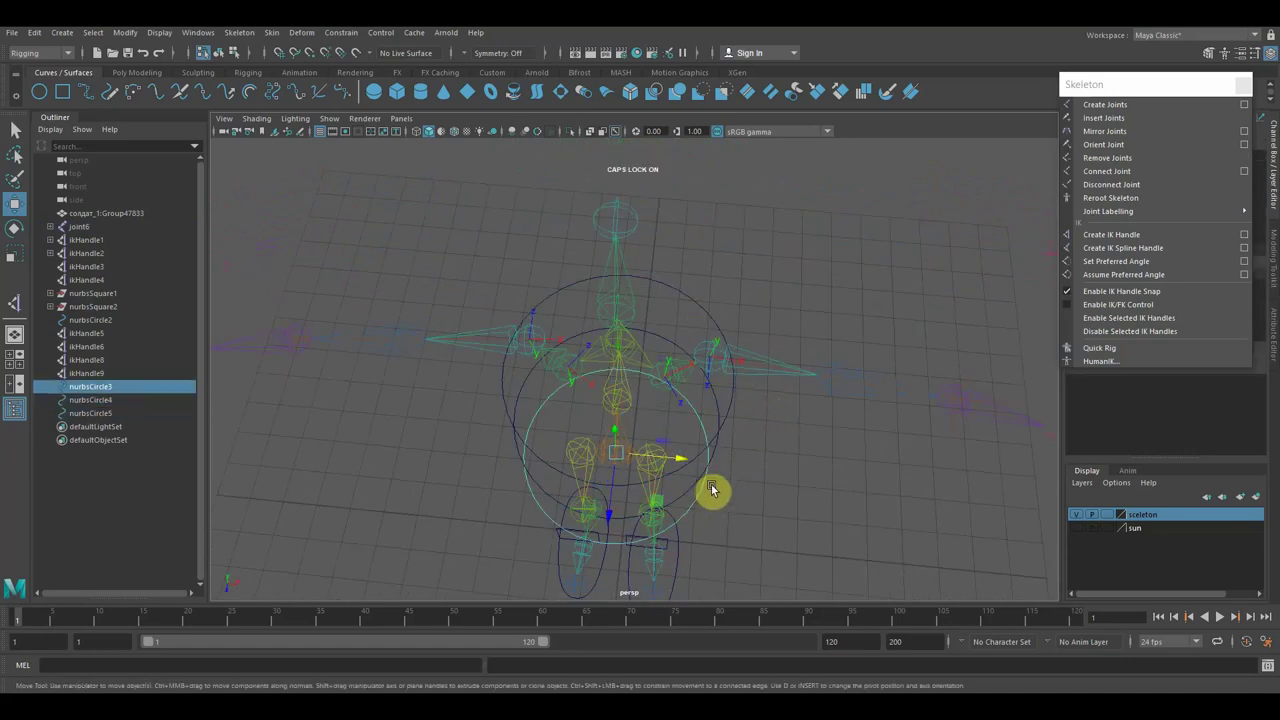
pyautogui.keyDown('shift'); pyautogui.click(720, 440); pyautogui.keyUp('shift')
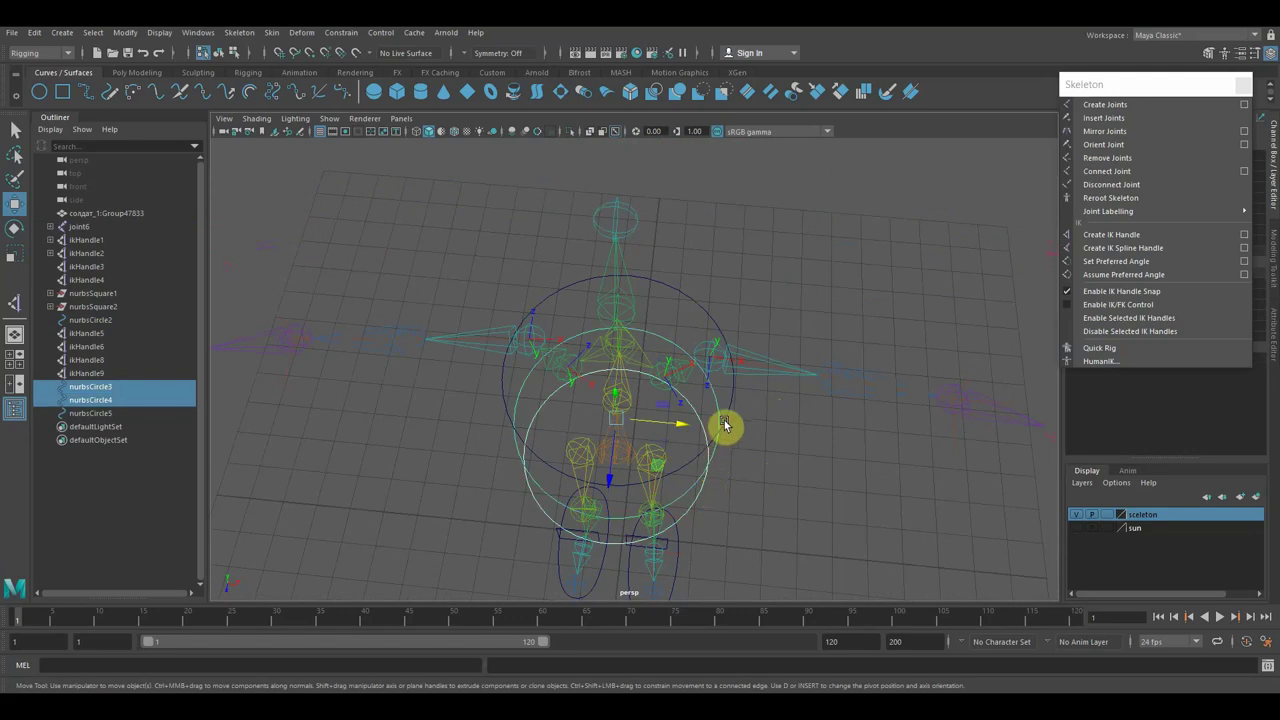
pyautogui.keyDown('shift'); pyautogui.click(735, 430); pyautogui.keyUp('shift')
pyautogui.moveTo(794, 494)
pyautogui.keyDown('alt'); pyautogui.mouseDown()
pyautogui.moveTo(794, 420)
pyautogui.moveTo(800, 446)
pyautogui.mouseUp(); pyautogui.keyUp('alt')
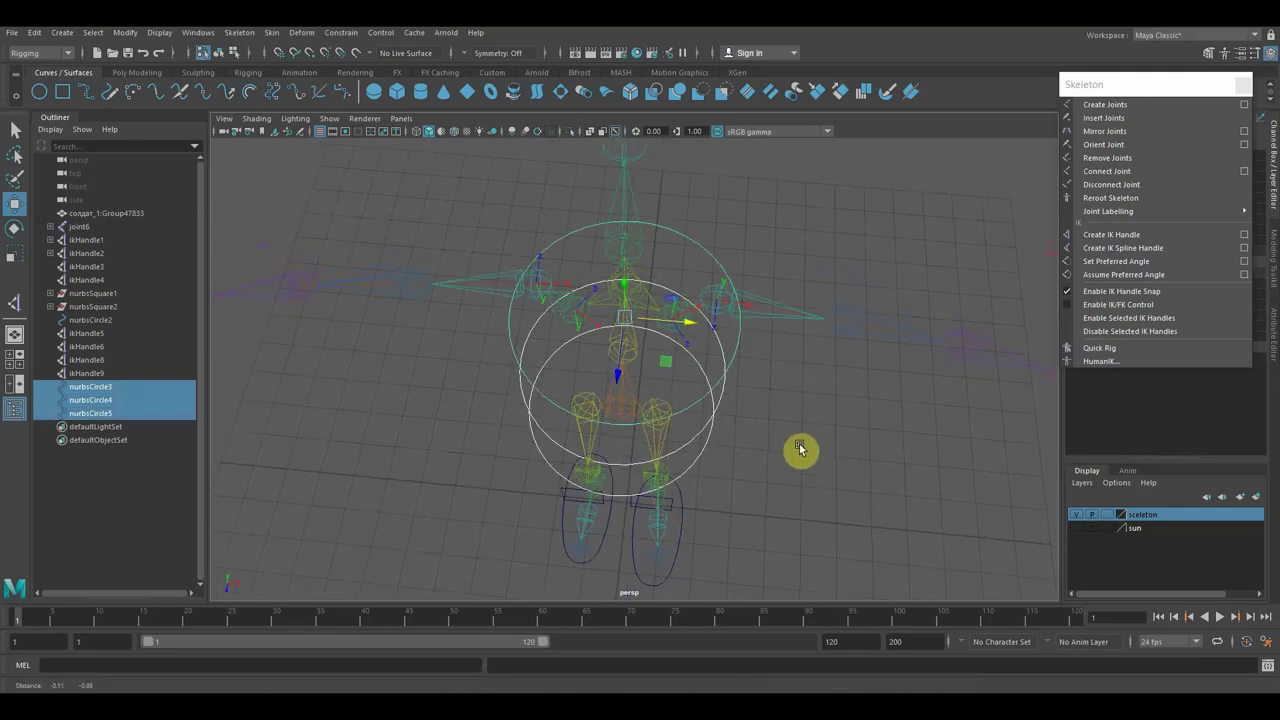
# Freeze the three circles' transforms with default settings, then delete their construction history.
pyautogui.click(120, 33)
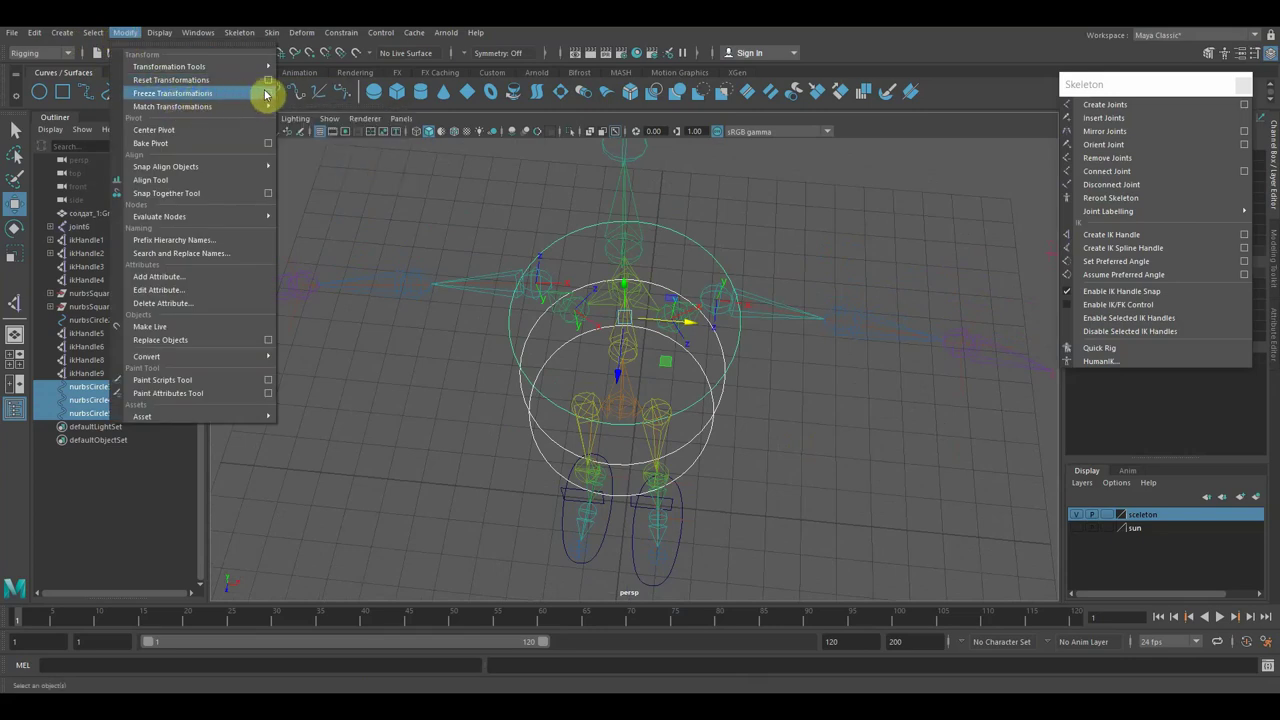
pyautogui.click(268, 94)
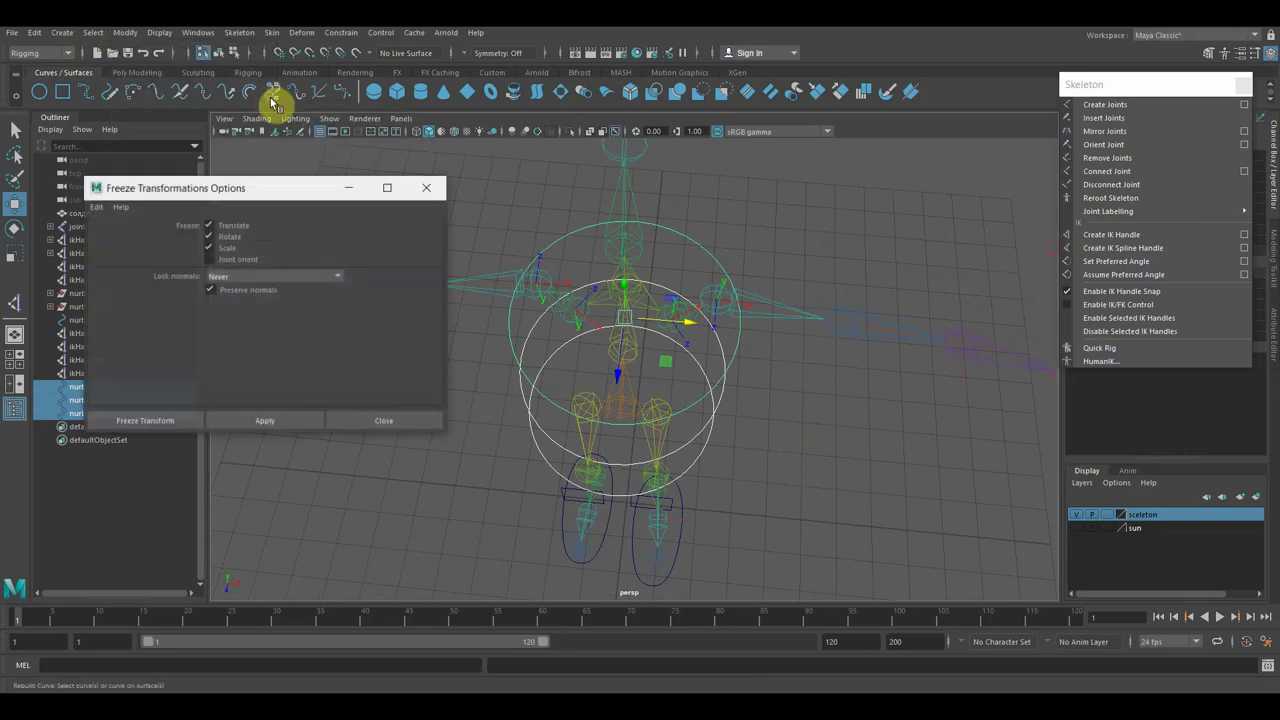
pyautogui.click(96, 207)
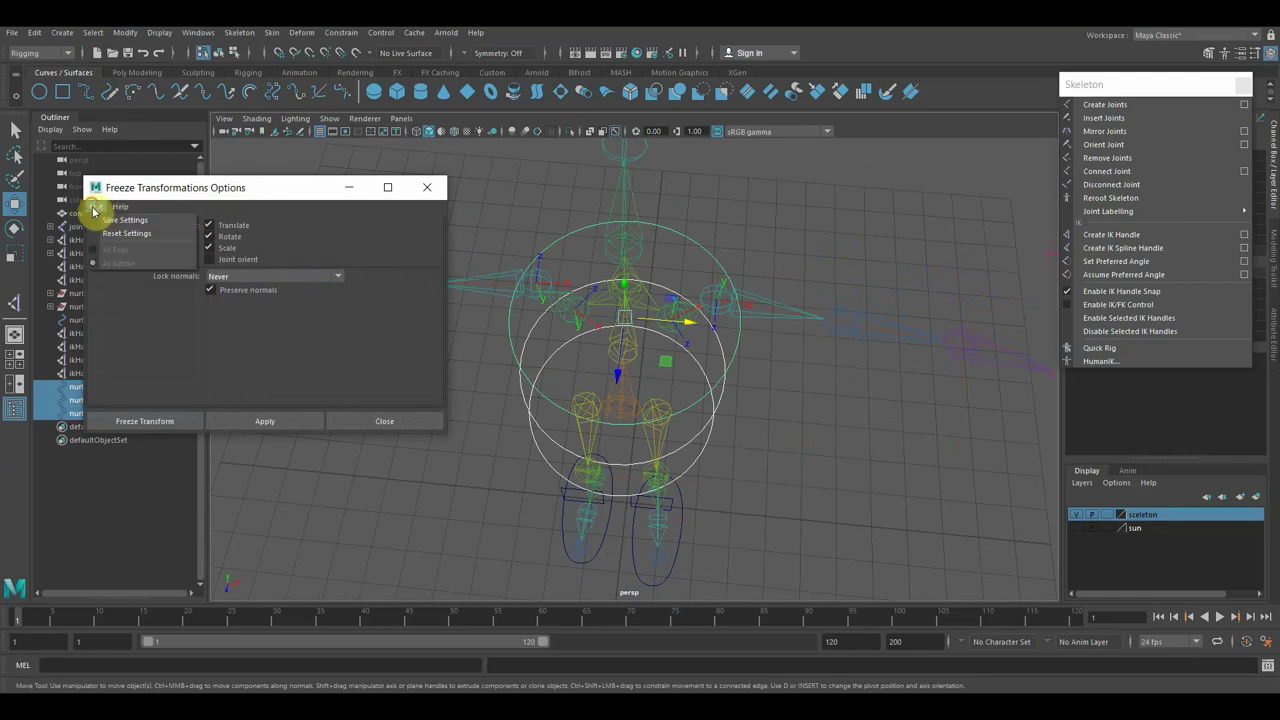
pyautogui.click(112, 236)
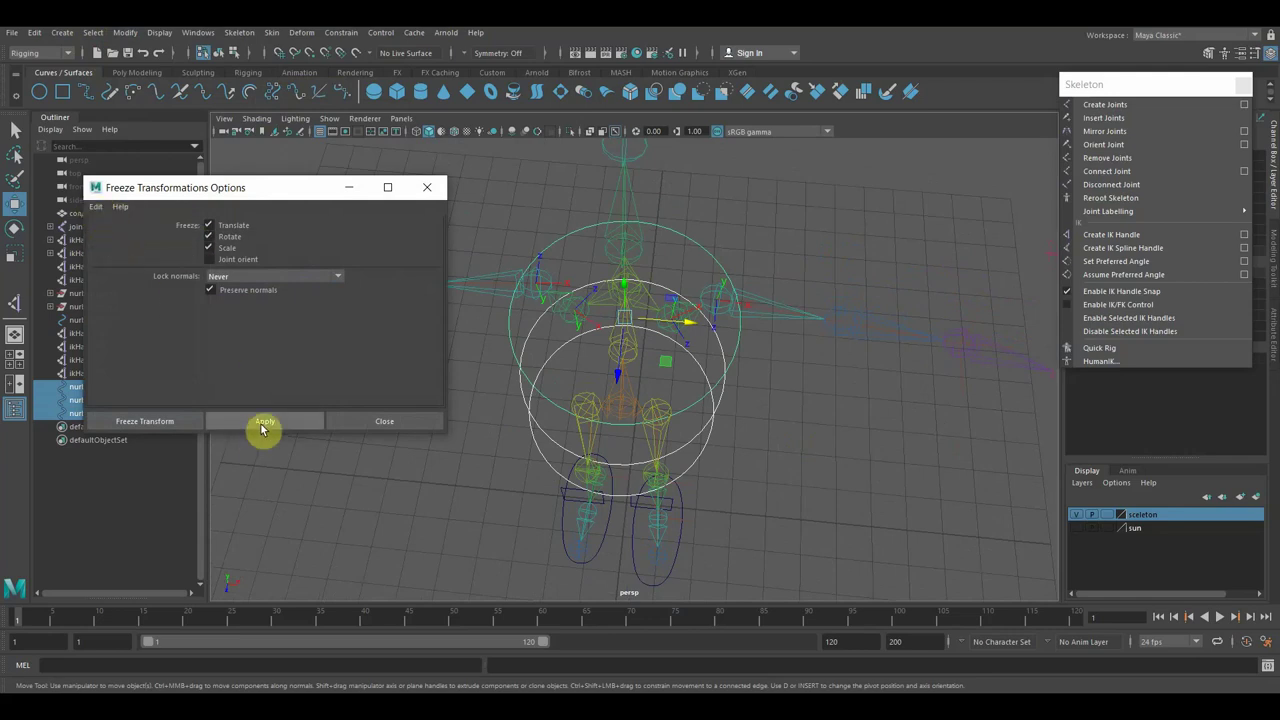
pyautogui.click(157, 424)
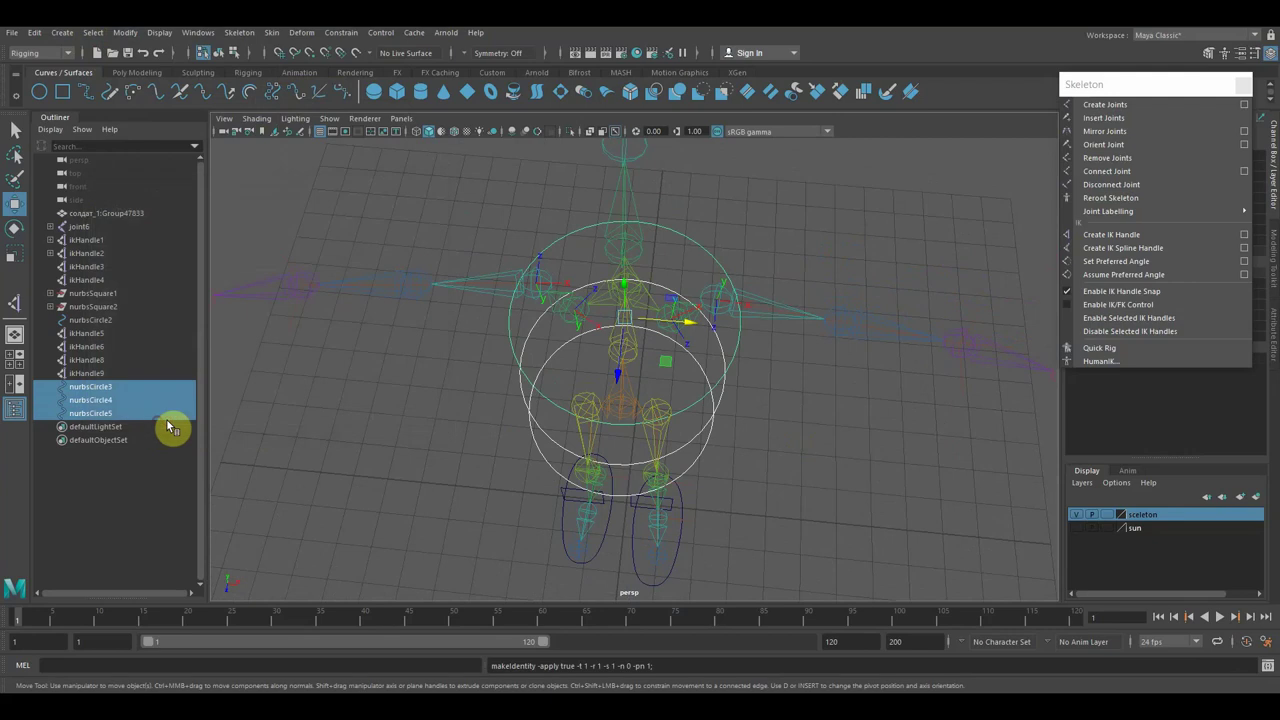
pyautogui.click(37, 33)
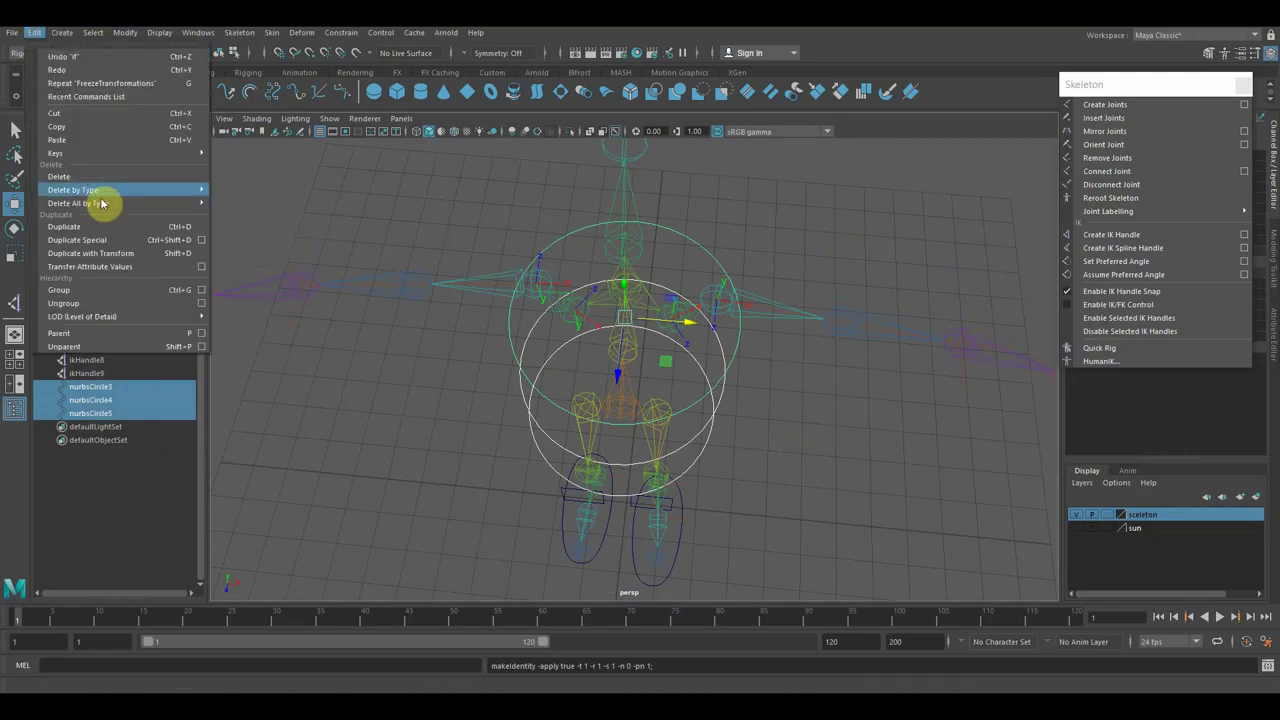
pyautogui.moveTo(73, 190)
pyautogui.click(250, 205)
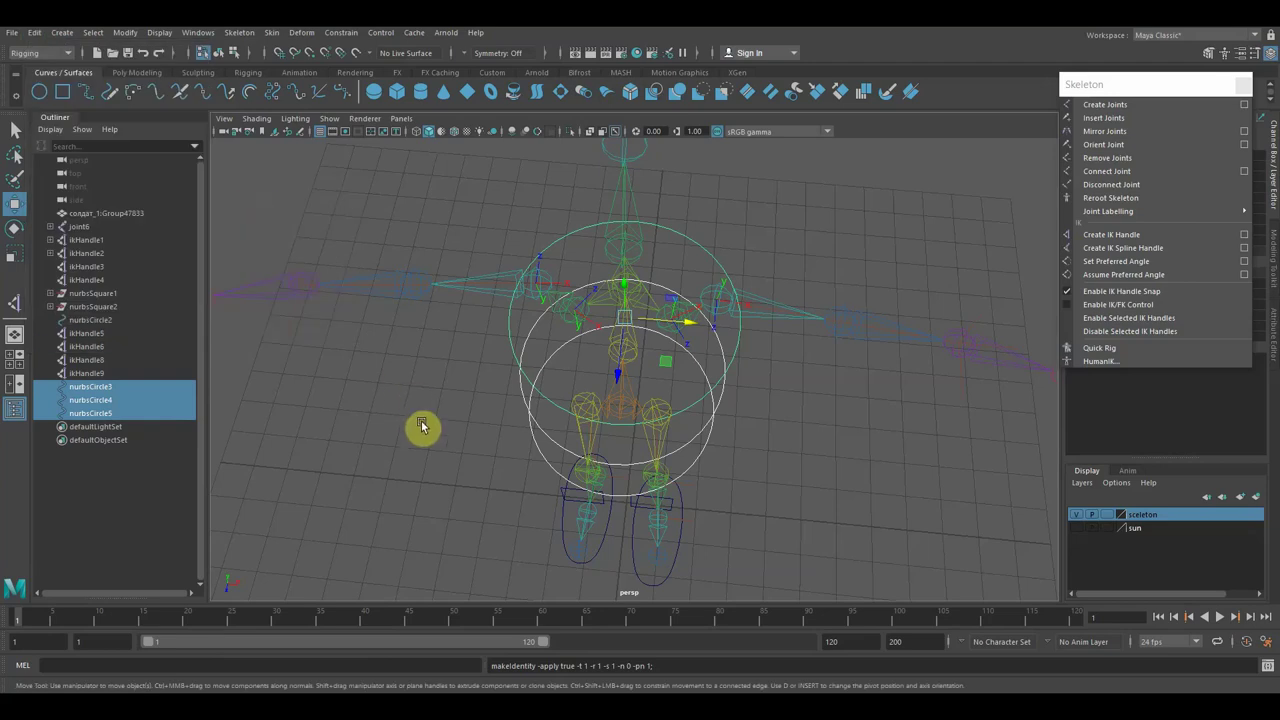
# Select the hip circle nurbsCircle3 and add the skeleton root joint6 to parent it.
pyautogui.keyDown('alt'); pyautogui.moveTo(802, 487); pyautogui.dragTo(791, 431); pyautogui.keyUp('alt')
pyautogui.click(696, 405)
pyautogui.scroll(3, 700, 393)
pyautogui.scroll(-2, 715, 430)
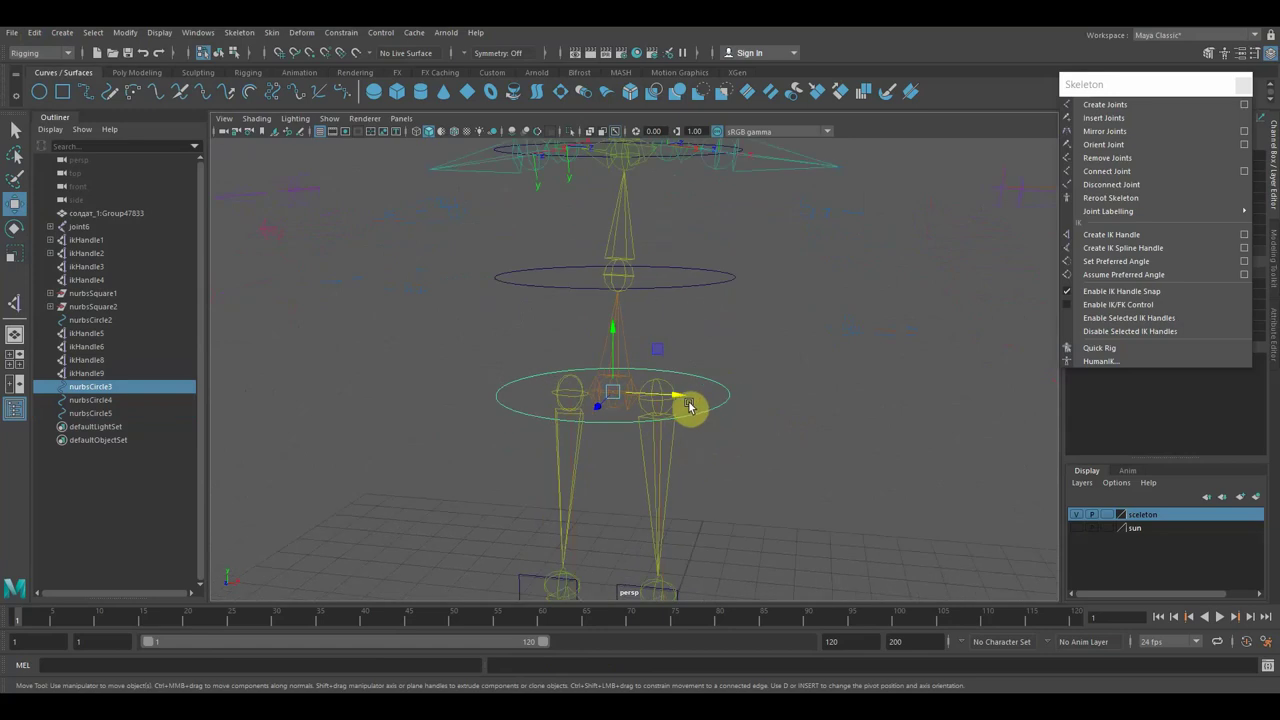
pyautogui.scroll(1, 614, 394)
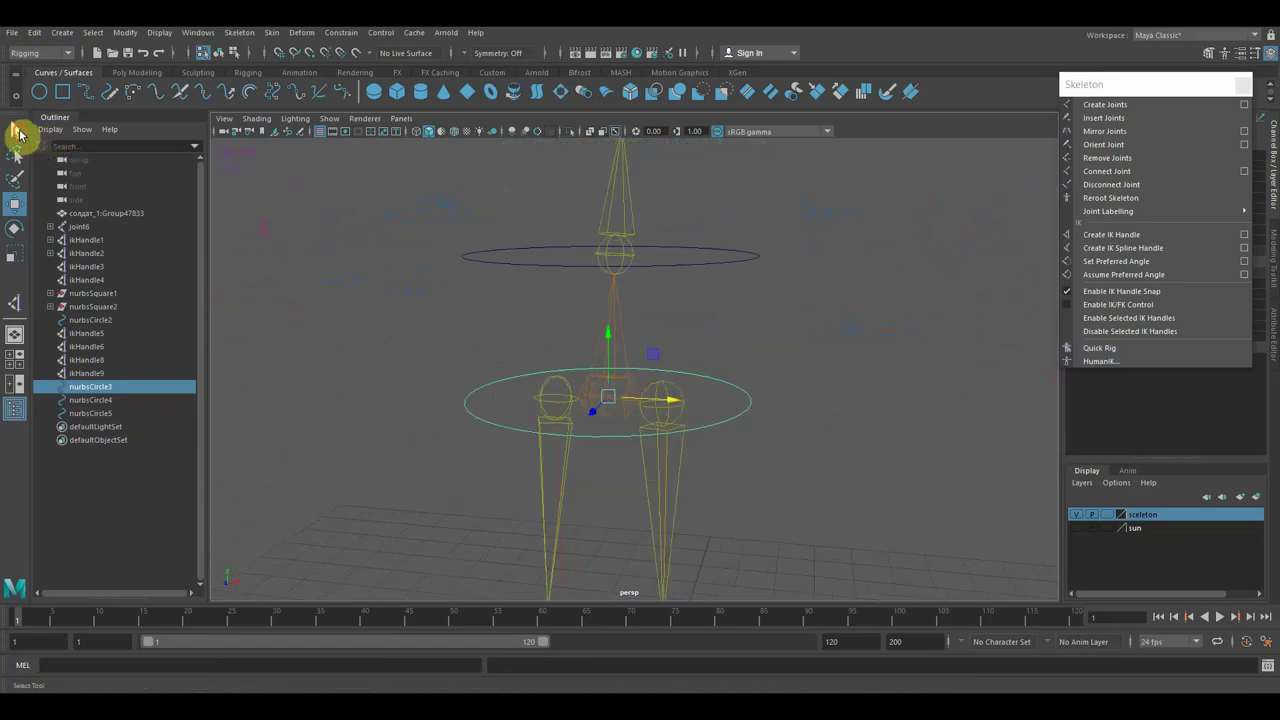
pyautogui.click(18, 133)
pyautogui.keyDown('shift'); pyautogui.click(614, 403); pyautogui.keyUp('shift')
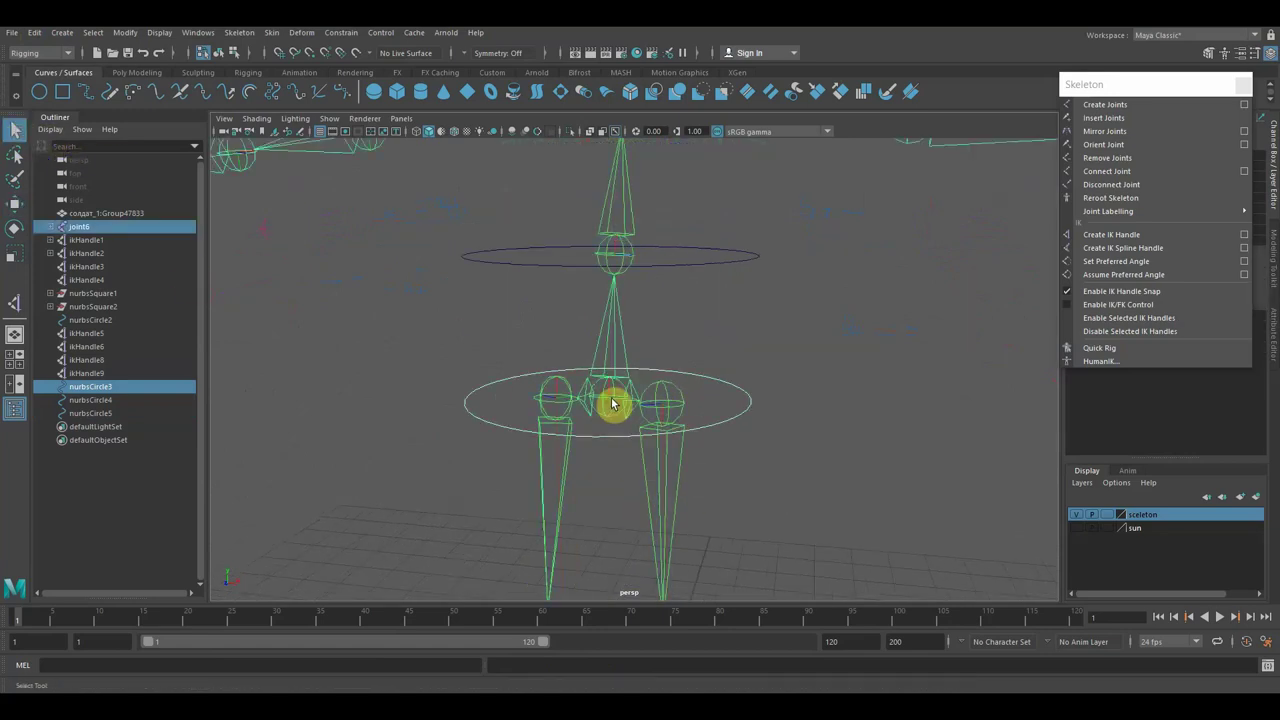
pyautogui.scroll(-3, 614, 403)
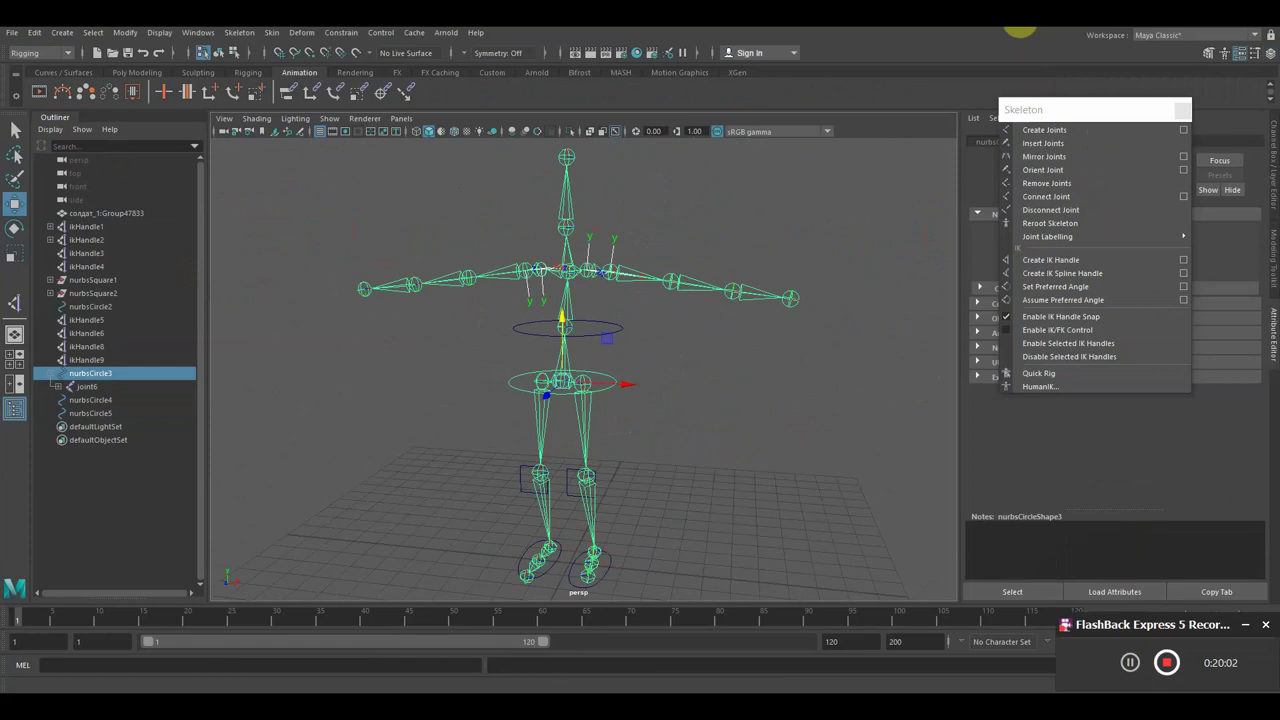
# Inspect the waist circle, foot control nurbsSquare2 and hip circle after moving the skeleton tools window aside.
pyautogui.click(582, 336)
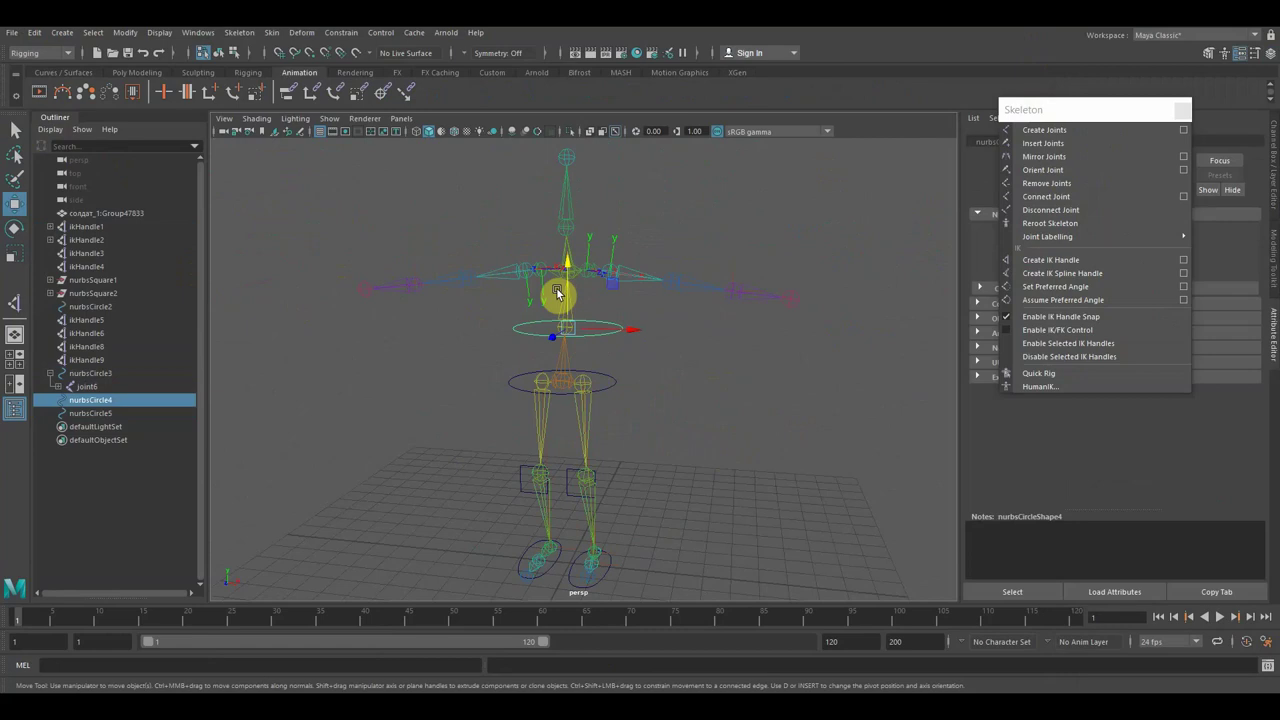
pyautogui.moveTo(1078, 111)
pyautogui.mouseDown()
pyautogui.moveTo(1018, 263)
pyautogui.moveTo(1010, 210)
pyautogui.moveTo(1083, 153)
pyautogui.mouseUp()
pyautogui.scroll(-3, 603, 500)
pyautogui.scroll(3, 603, 500)
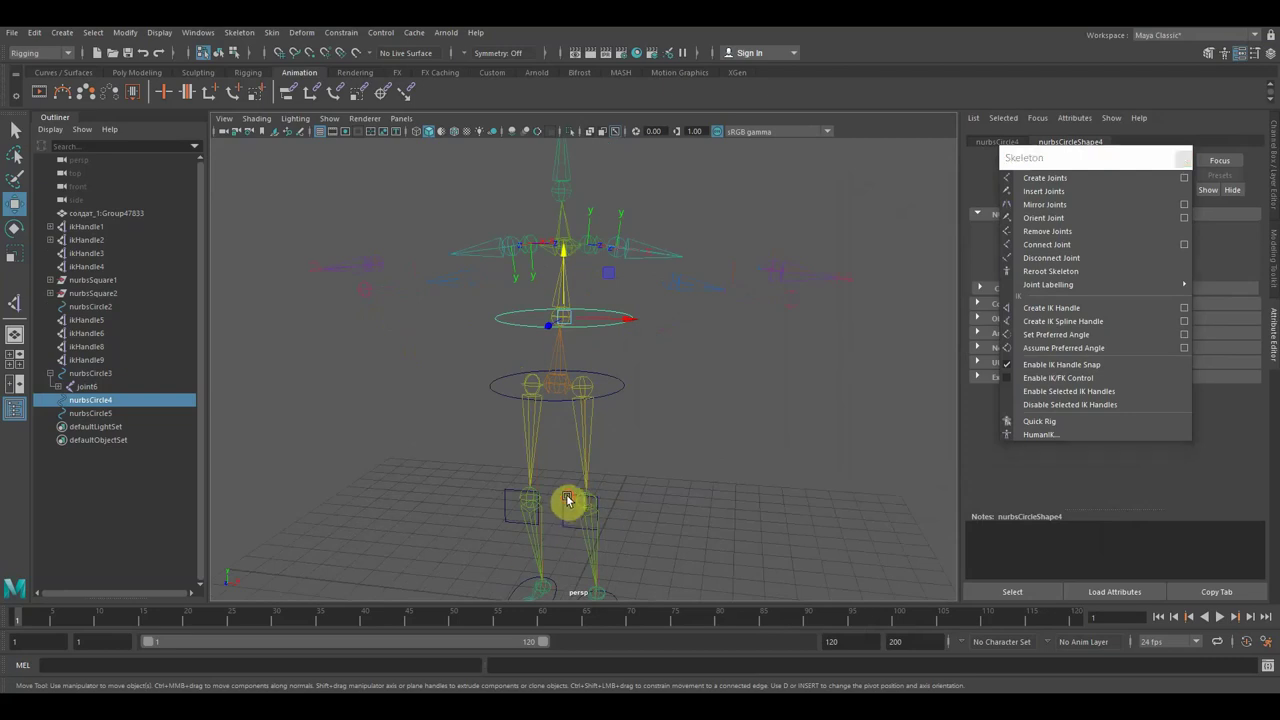
pyautogui.click(527, 505)
pyautogui.click(510, 497)
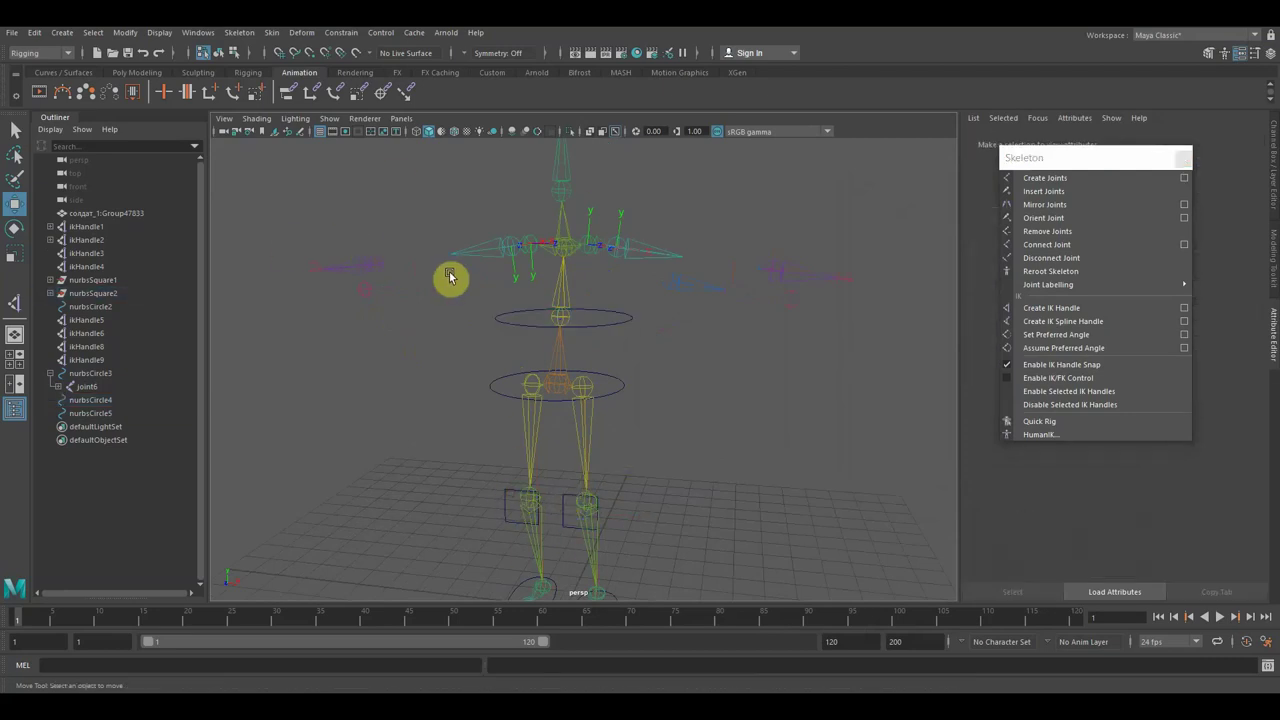
pyautogui.click(522, 242)
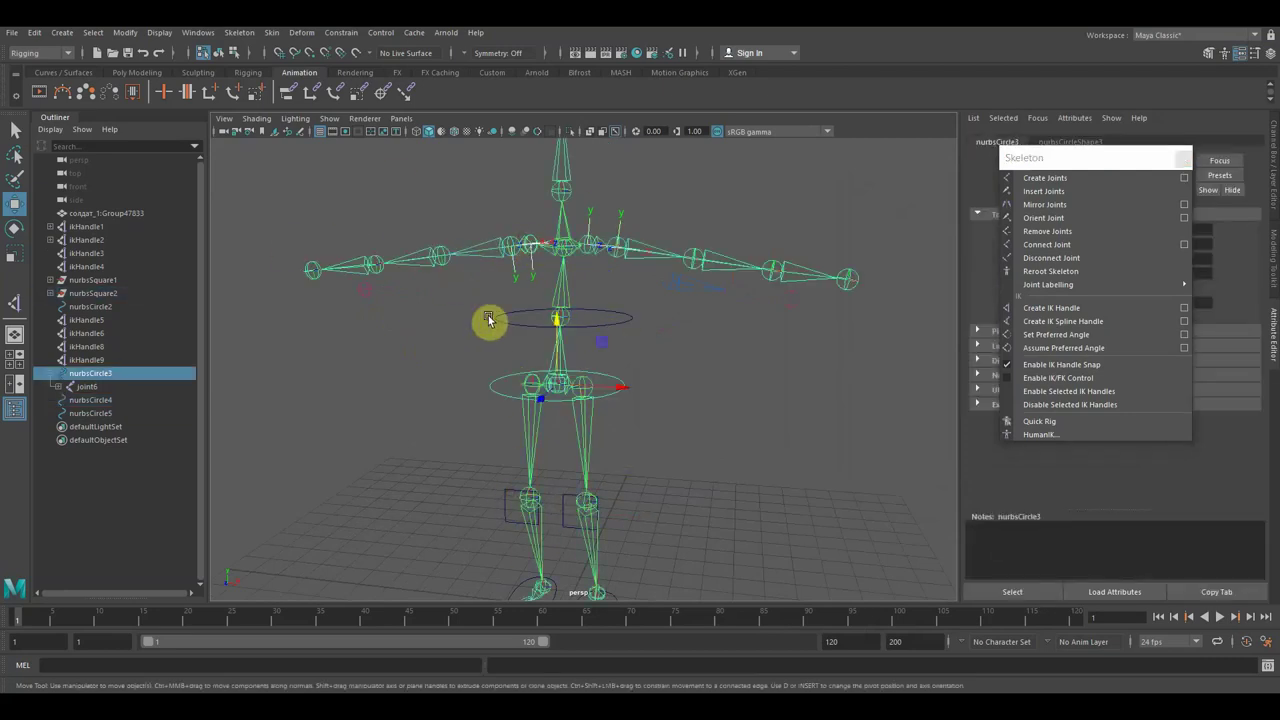
pyautogui.scroll(-3, 559, 331)
pyautogui.scroll(-1, 559, 331)
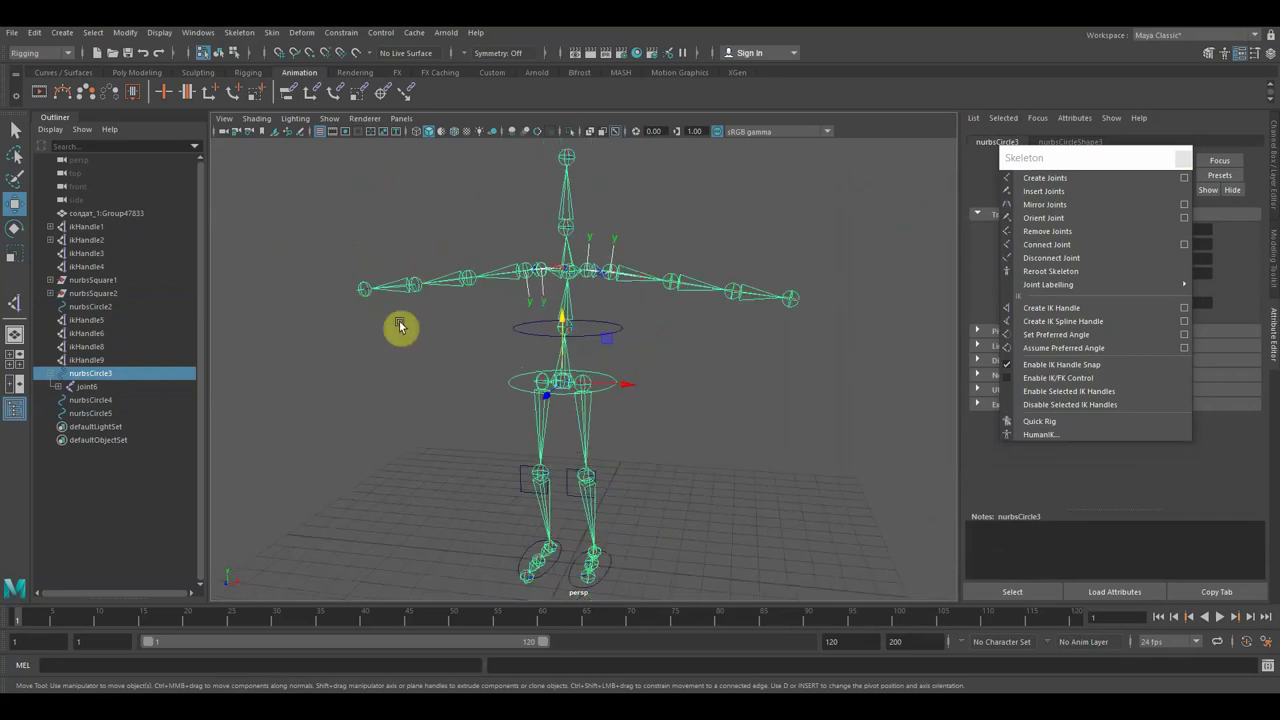
pyautogui.click(18, 36)
# Open the scene готовый.mb, discarding unsaved changes to the current scene.
pyautogui.click(45, 52)
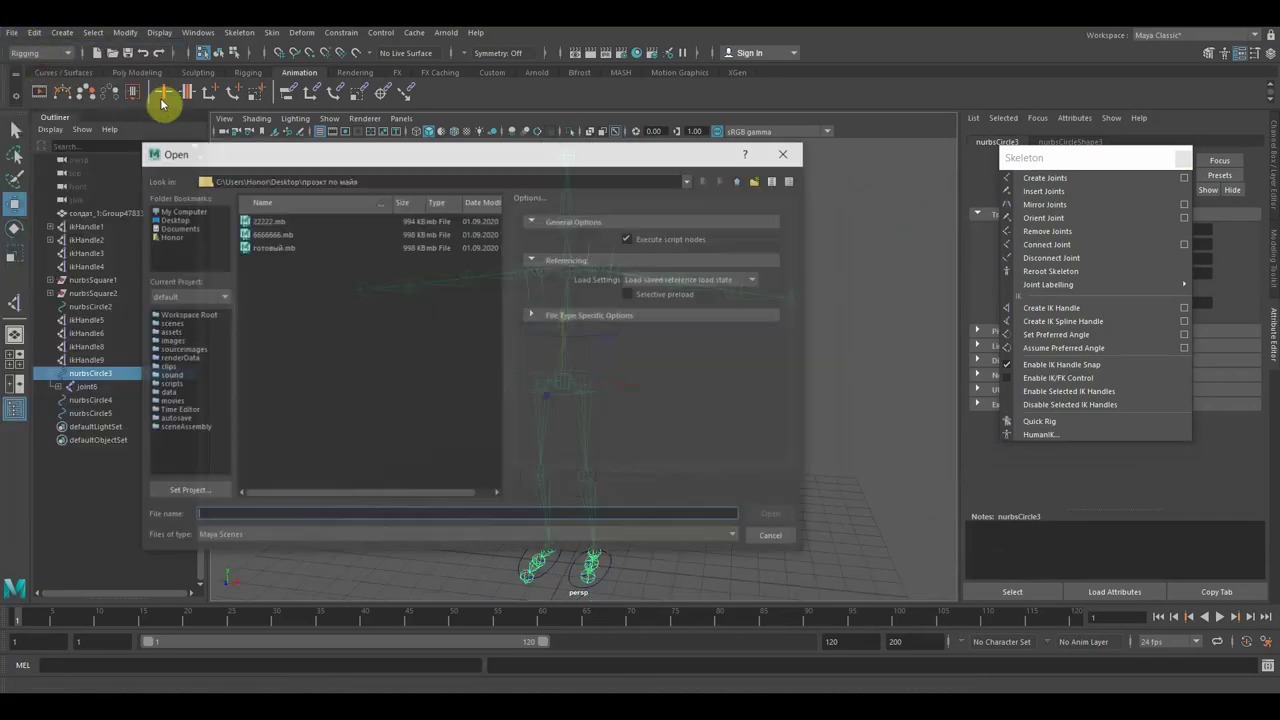
pyautogui.click(275, 247)
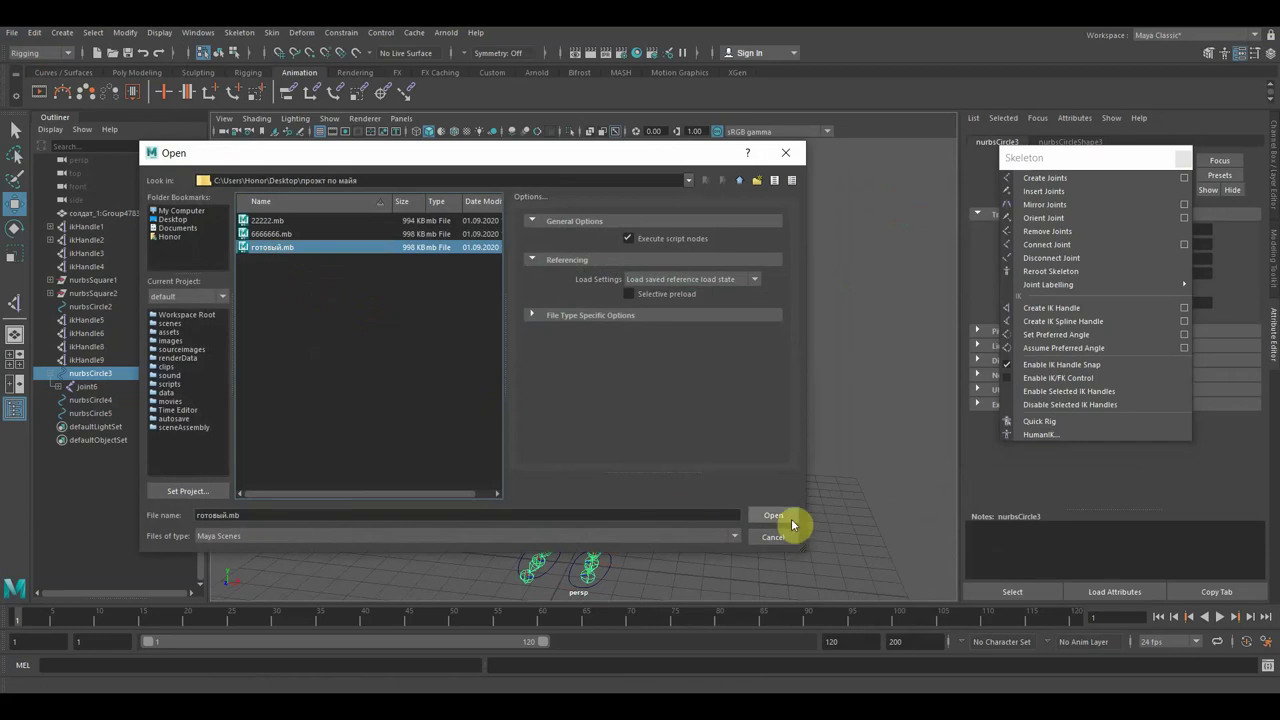
pyautogui.click(789, 520)
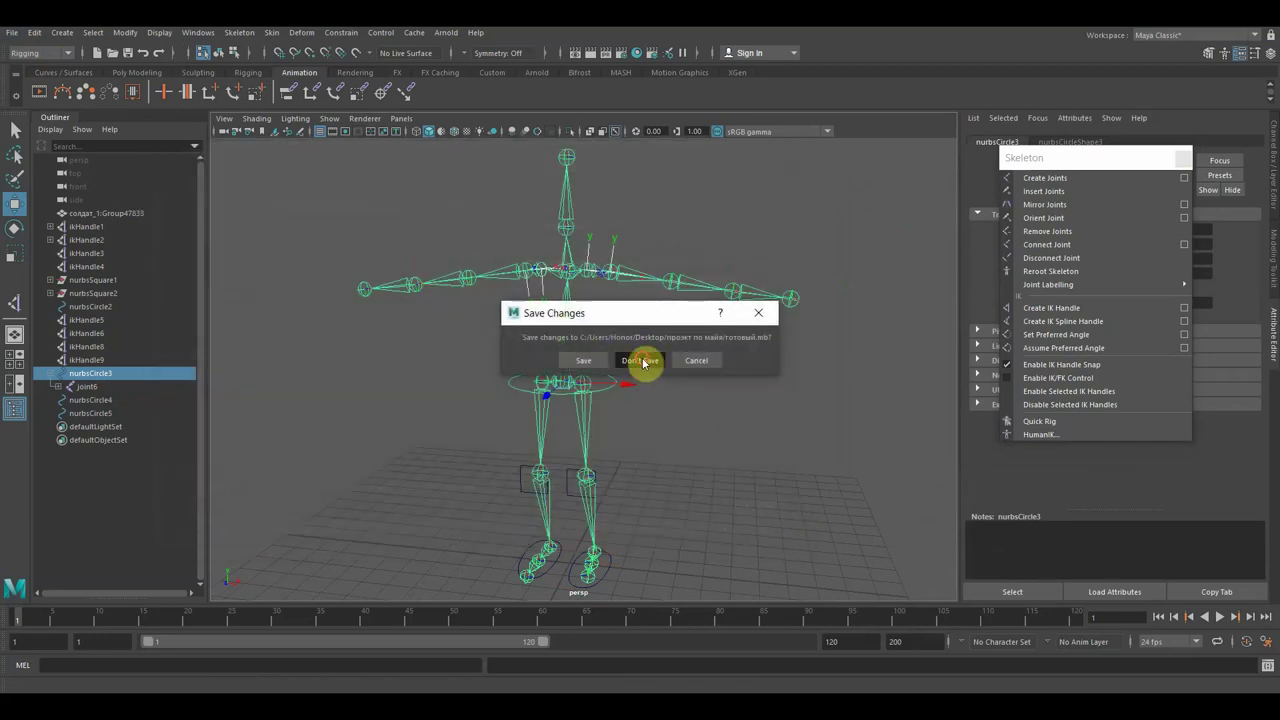
pyautogui.click(641, 361)
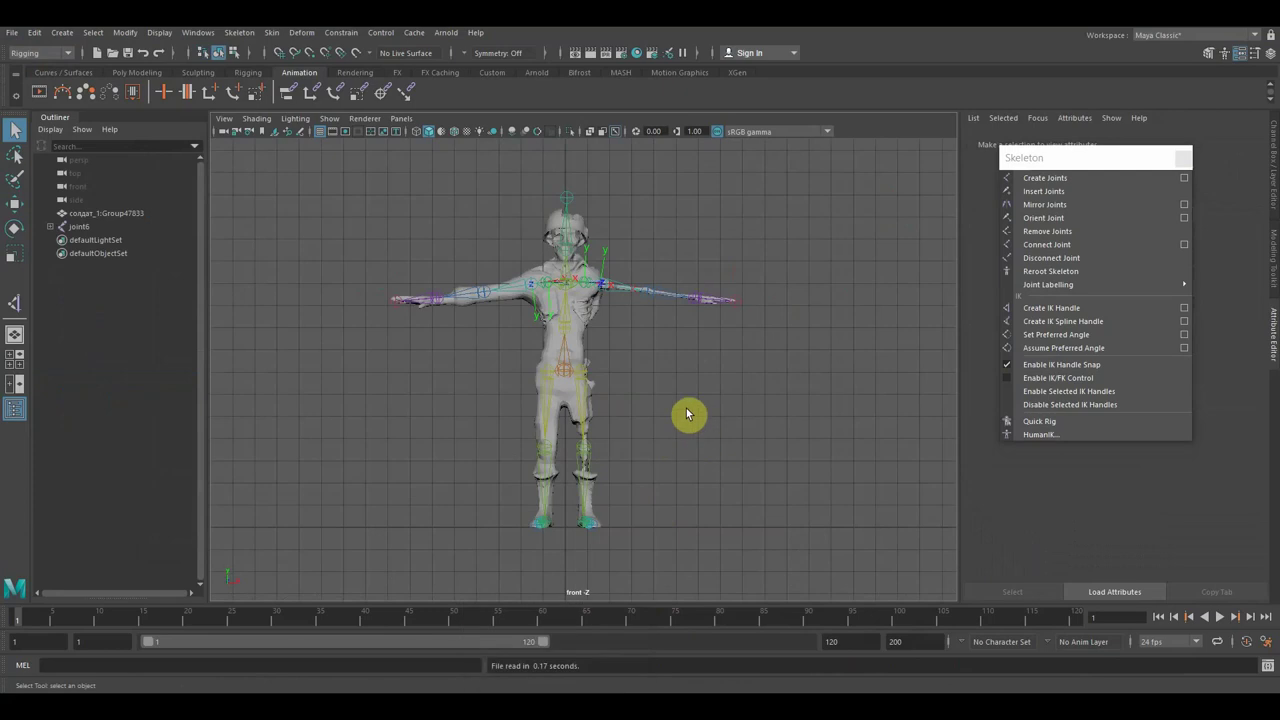
pyautogui.scroll(3, 686, 414)
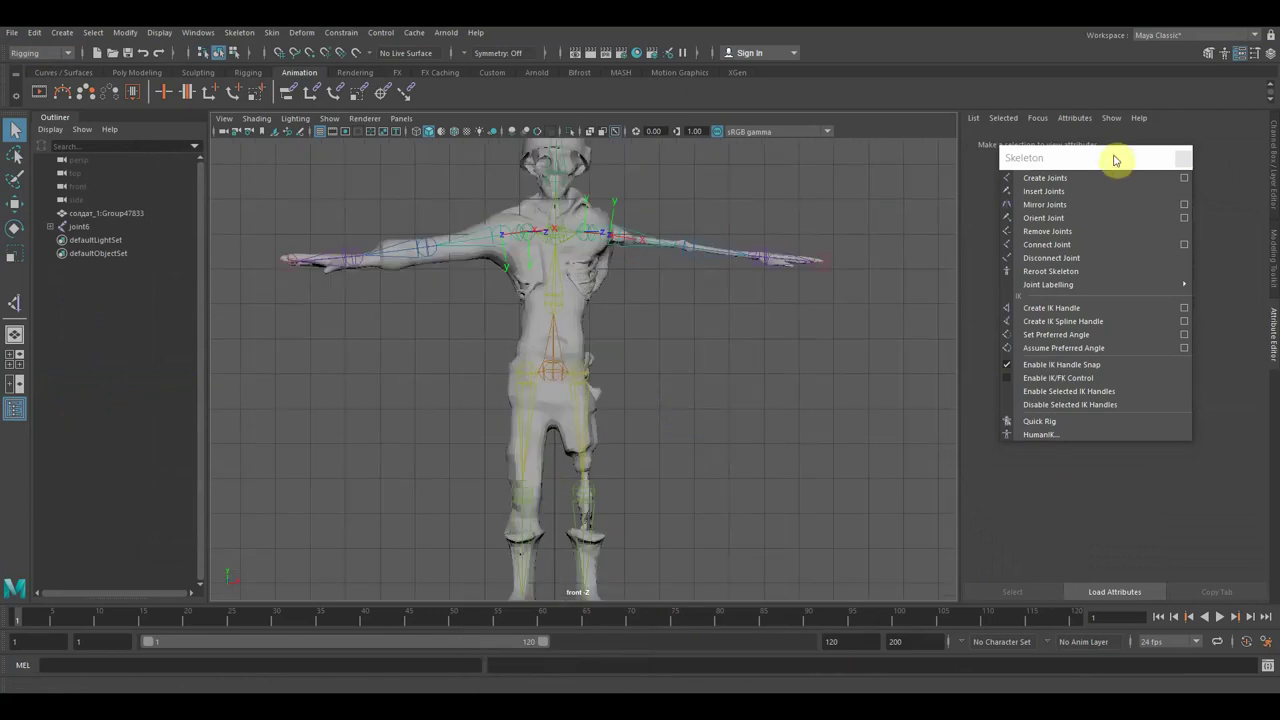
pyautogui.click(575, 303)
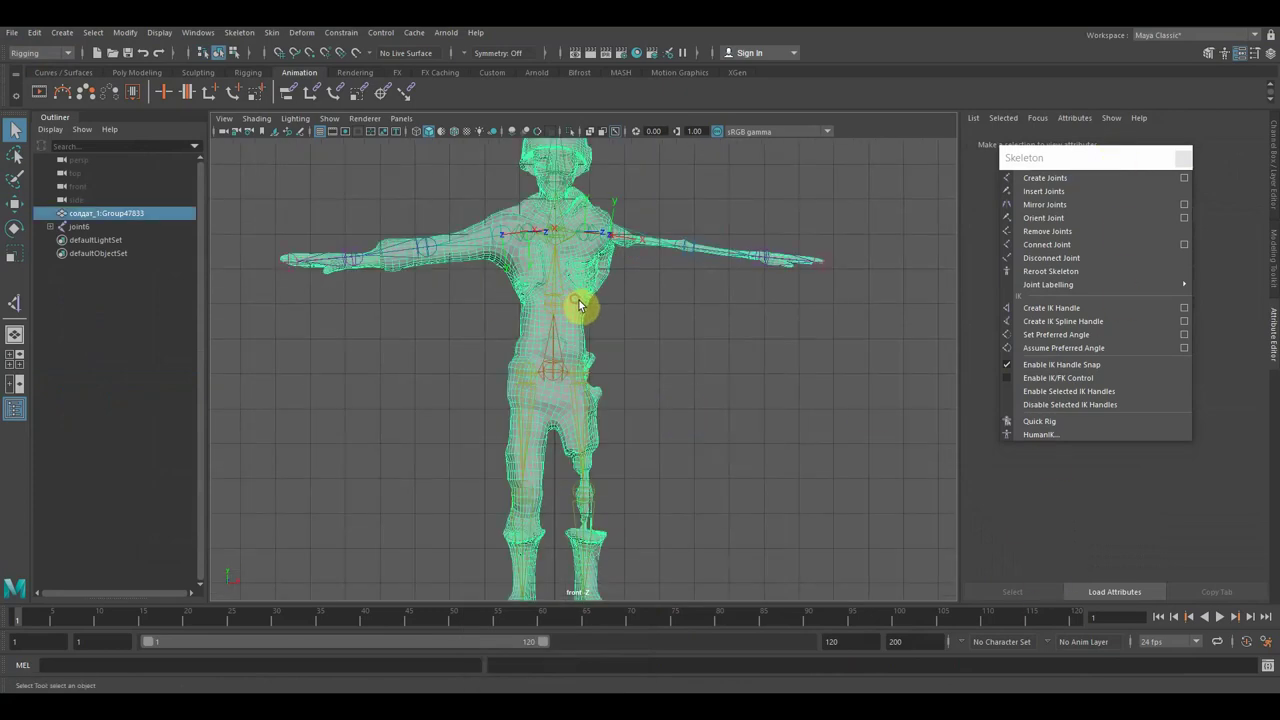
pyautogui.click(592, 234)
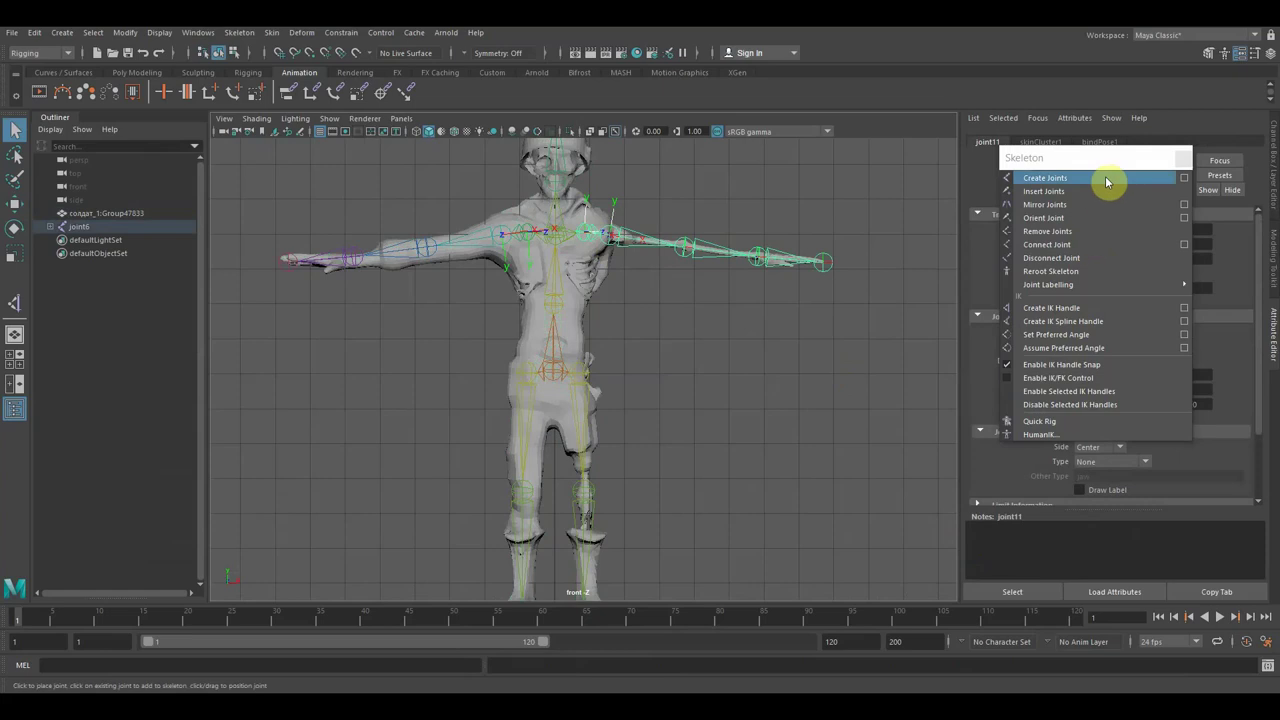
pyautogui.moveTo(1107, 167)
pyautogui.mouseDown()
pyautogui.moveTo(400, 273)
pyautogui.moveTo(846, 243)
pyautogui.moveTo(848, 255)
pyautogui.mouseUp()
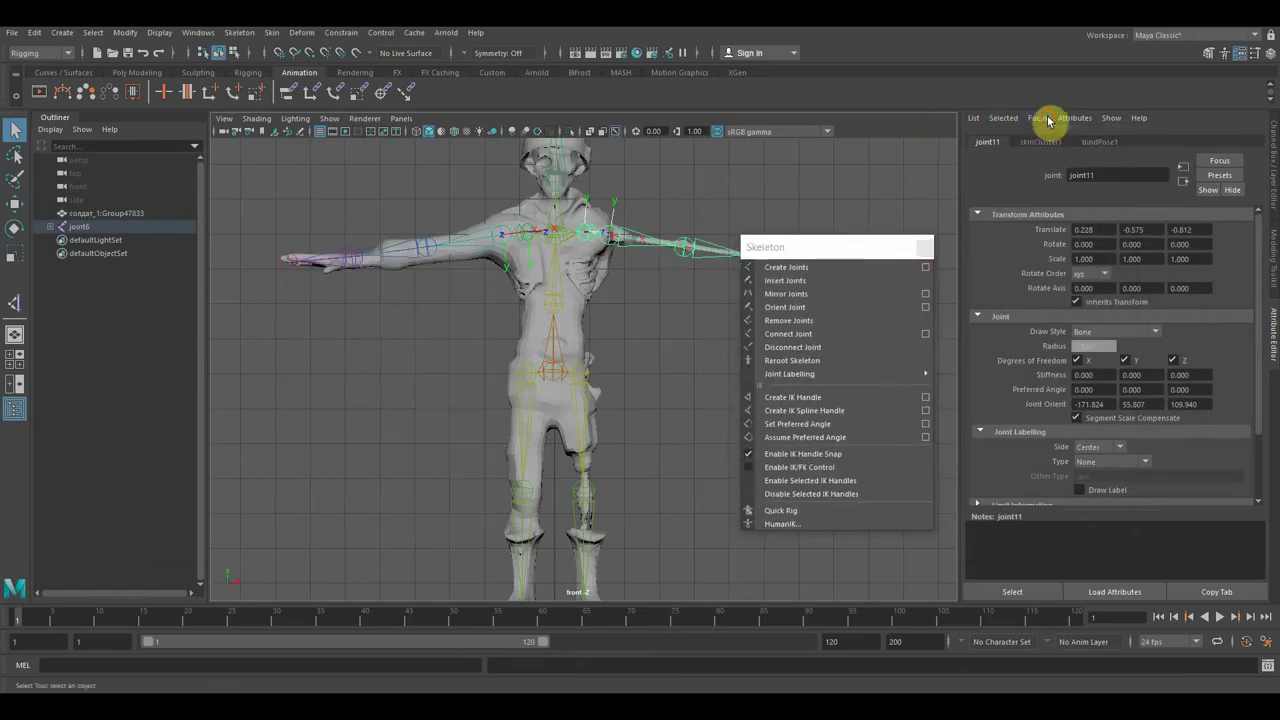
pyautogui.click(1017, 535)
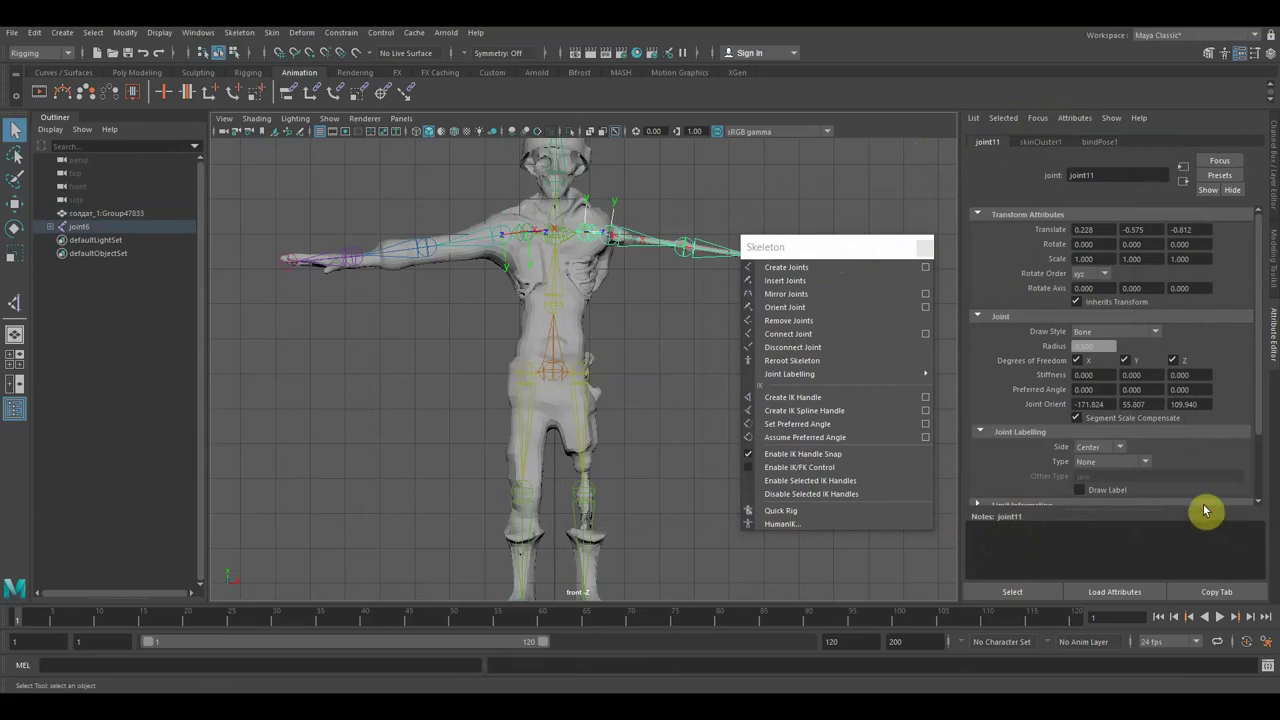
pyautogui.moveTo(1198, 509)
pyautogui.mouseDown()
pyautogui.moveTo(1200, 471)
pyautogui.moveTo(1191, 551)
pyautogui.moveTo(1197, 488)
pyautogui.moveTo(1194, 515)
pyautogui.mouseUp()
pyautogui.click(977, 119)
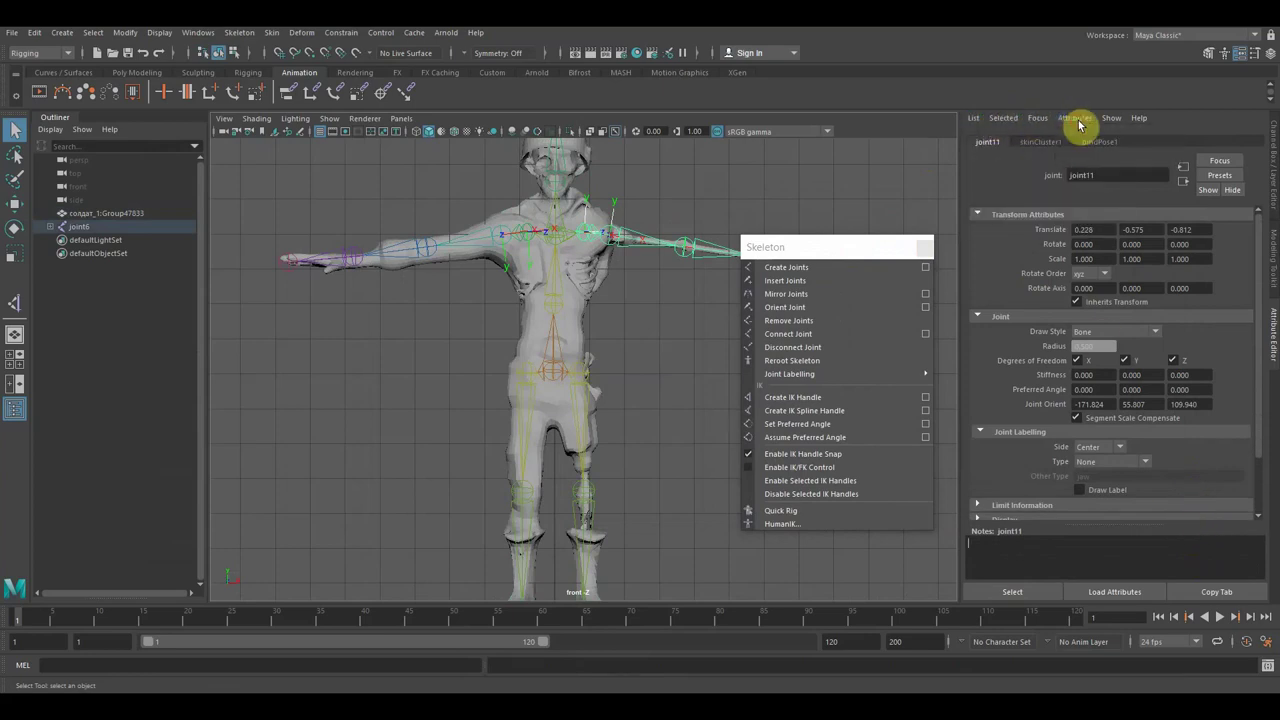
pyautogui.click(1138, 121)
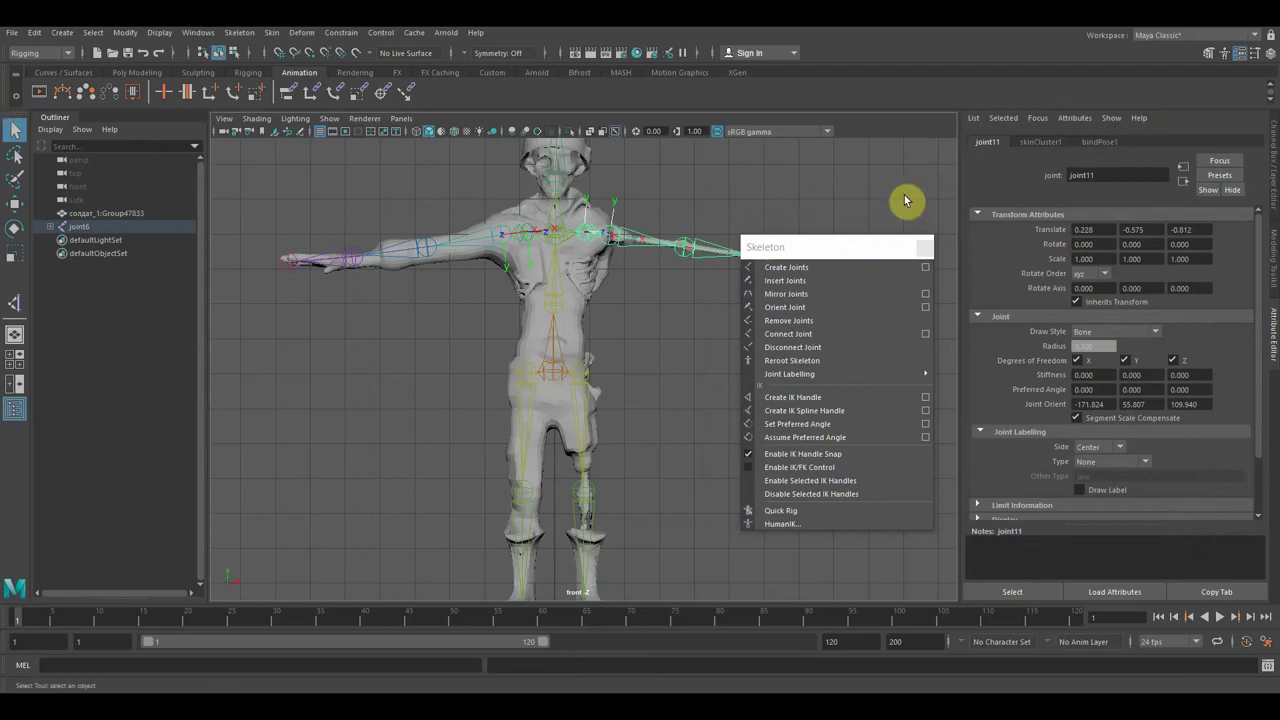
pyautogui.scroll(-2, 497, 400)
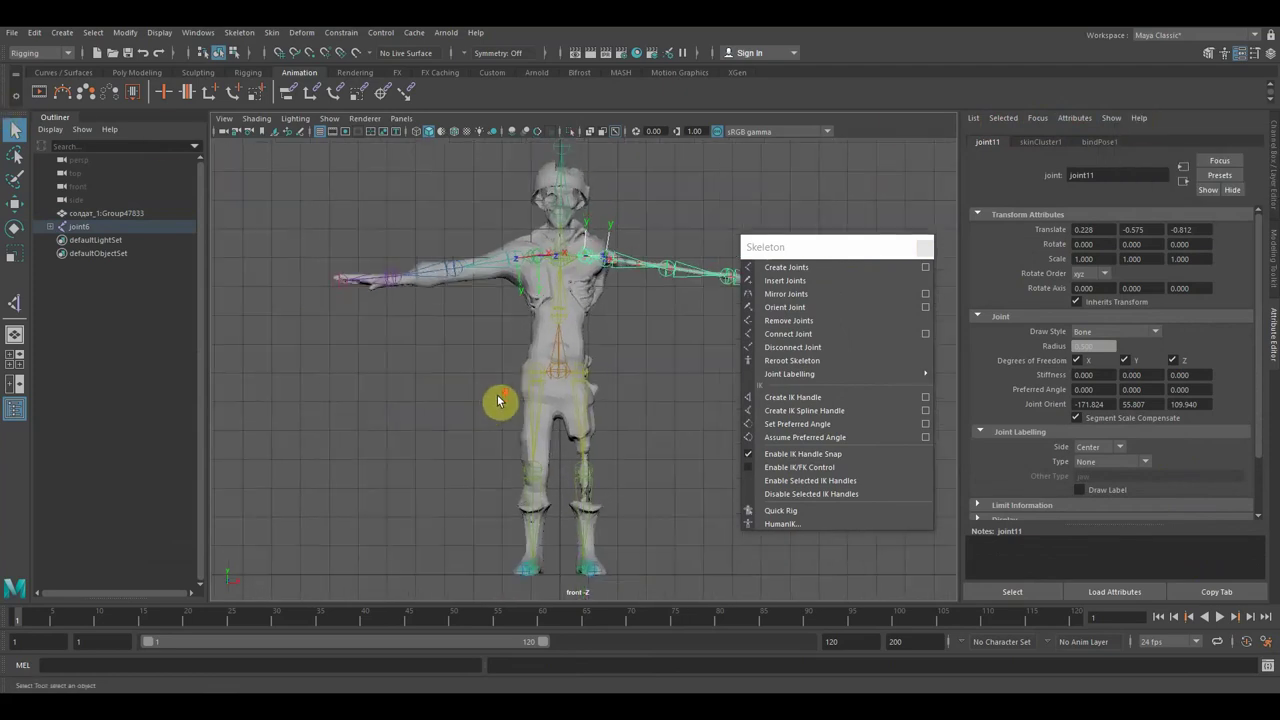
pyautogui.scroll(-2, 497, 400)
pyautogui.moveTo(837, 252); pyautogui.dragTo(1111, 136)
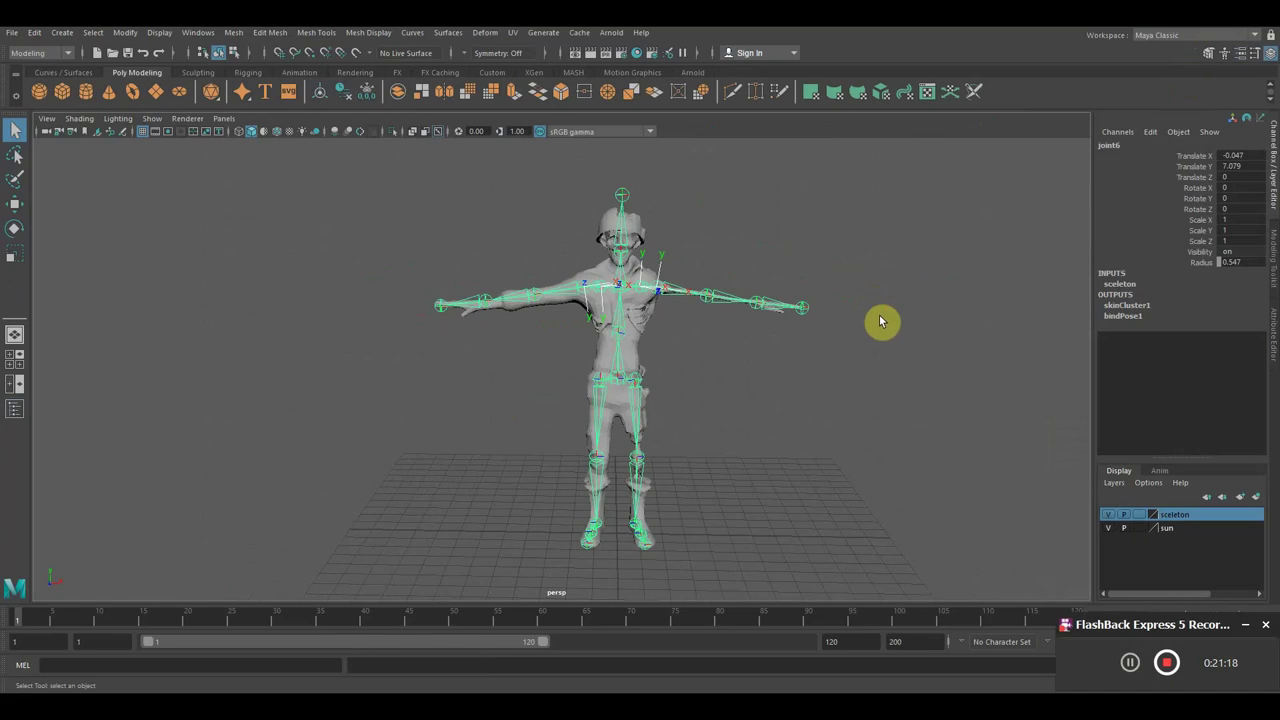
# Hide the sun display layer so only the skeleton remains visible.
pyautogui.keyDown('alt'); pyautogui.moveTo(857, 414); pyautogui.dragTo(843, 397); pyautogui.keyUp('alt')
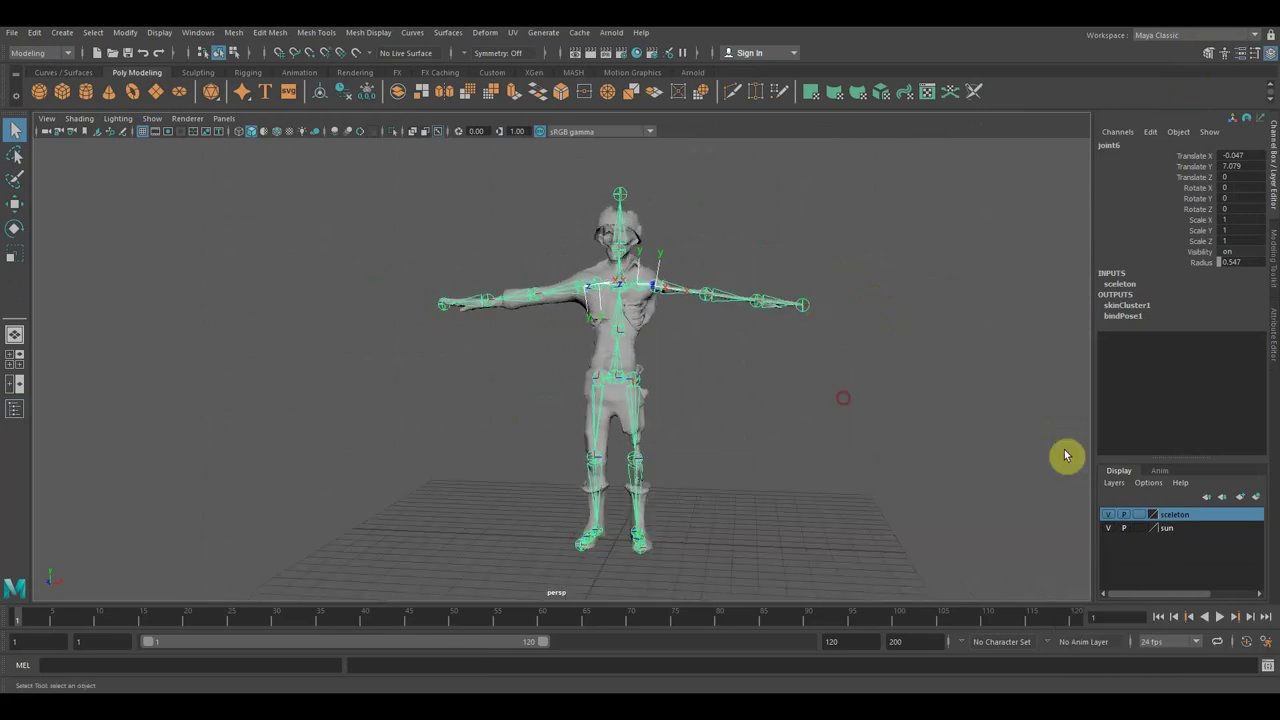
pyautogui.click(1109, 528)
pyautogui.scroll(3, 860, 450)
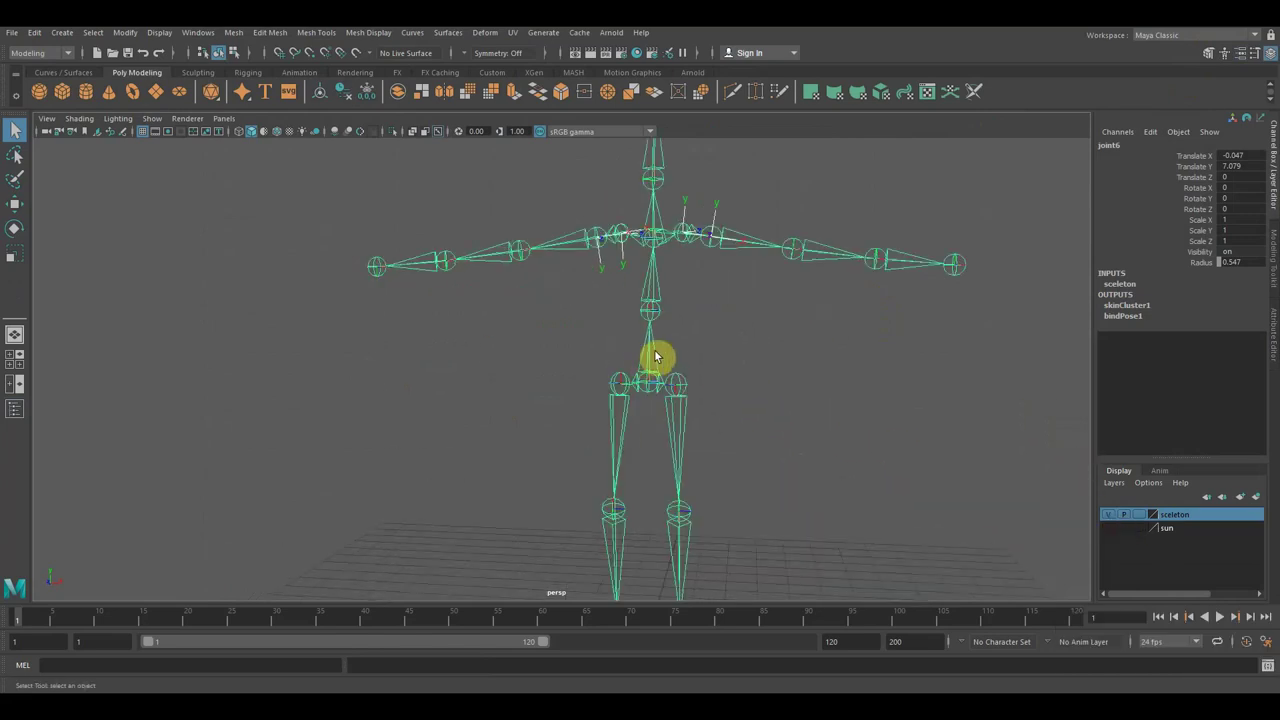
# Click through the spine joints down to the root and centre the skeleton in view.
pyautogui.click(655, 296)
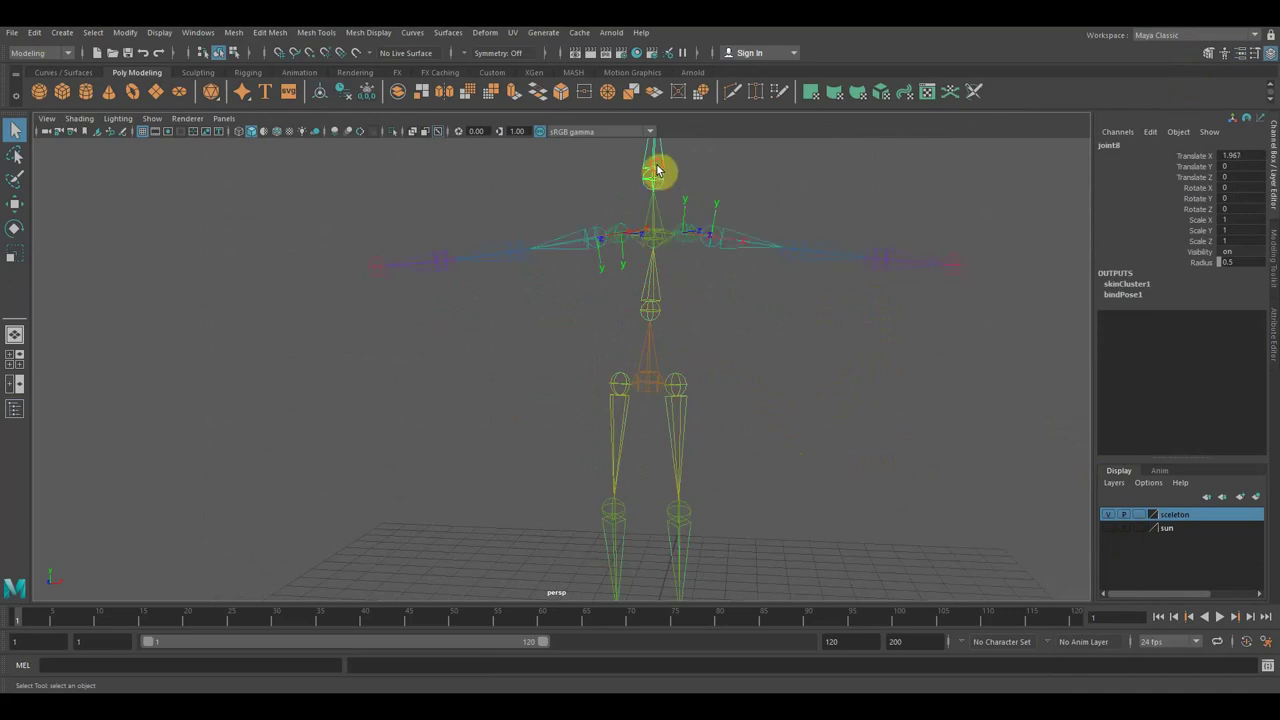
pyautogui.click(656, 235)
pyautogui.click(651, 258)
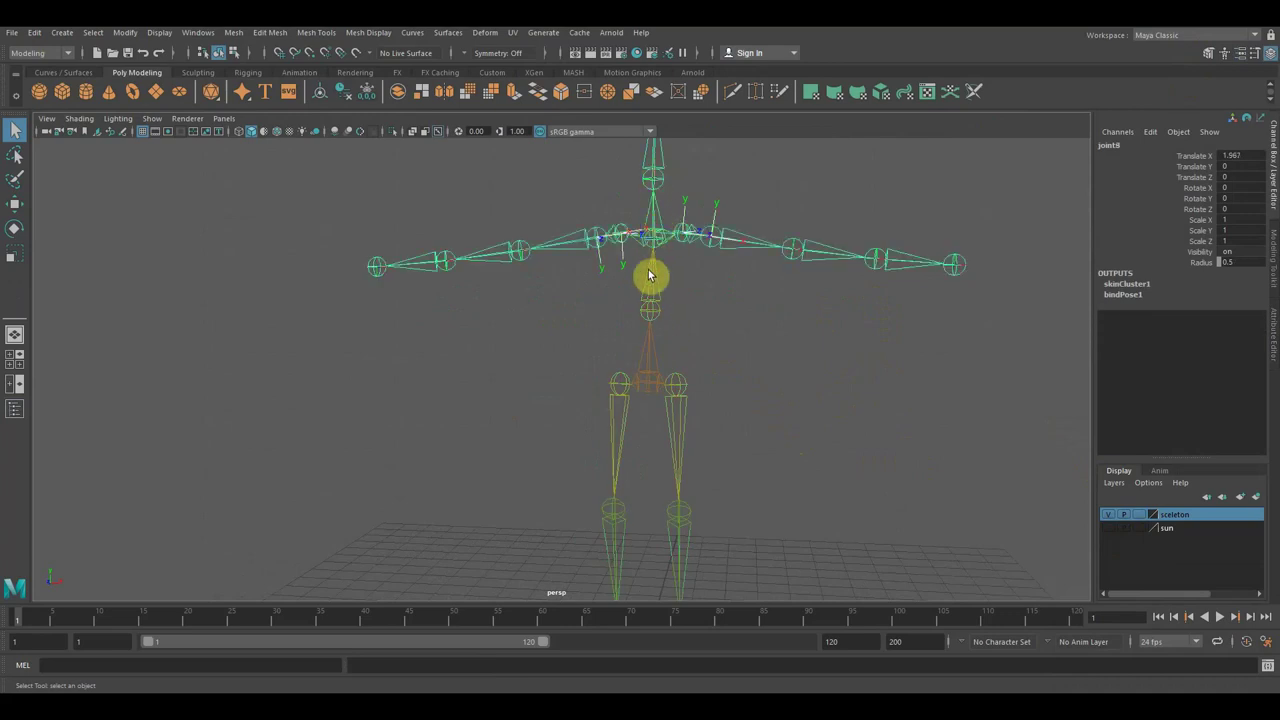
pyautogui.click(655, 292)
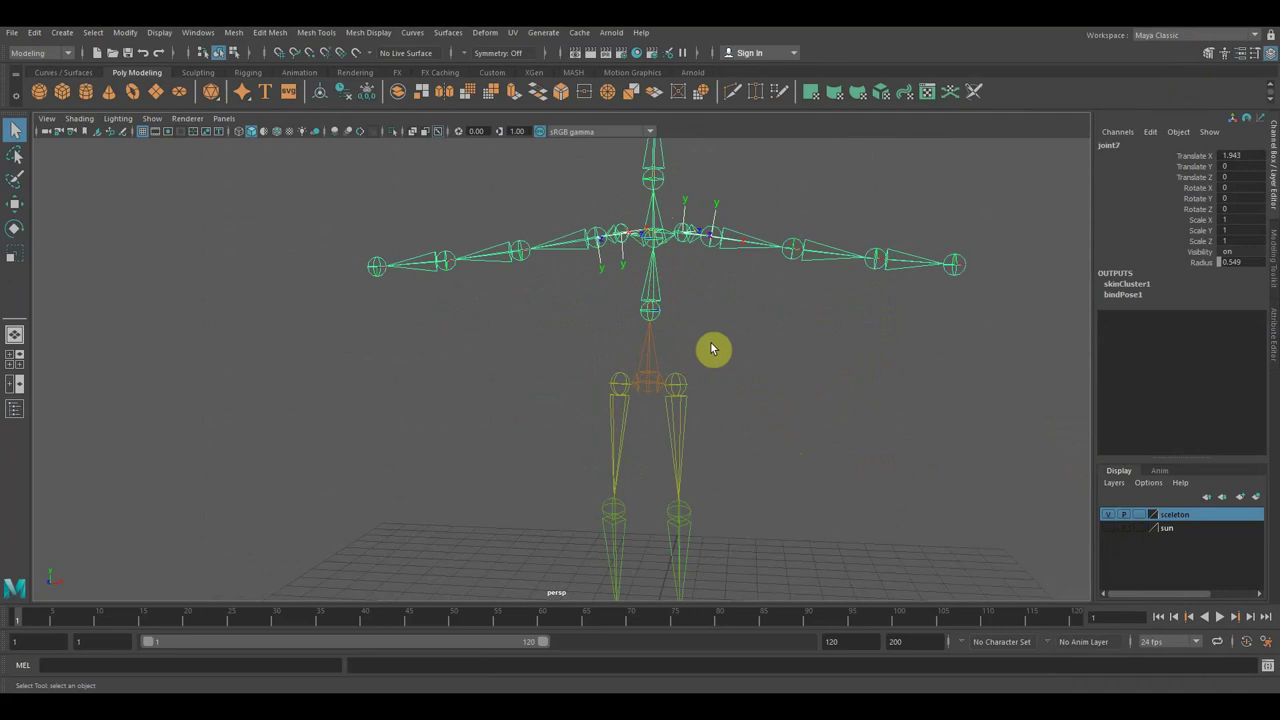
pyautogui.click(649, 353)
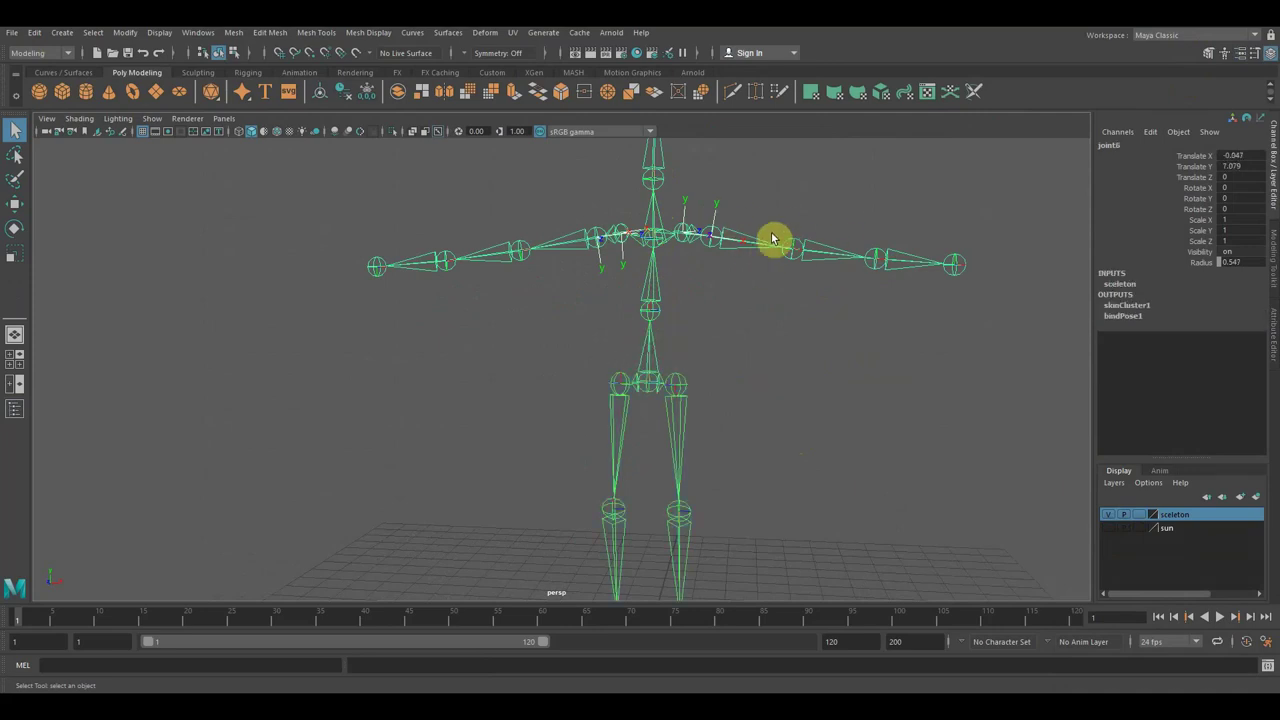
pyautogui.keyDown('alt'); pyautogui.moveTo(771, 346); pyautogui.dragTo(651, 349, button='middle'); pyautogui.keyUp('alt')
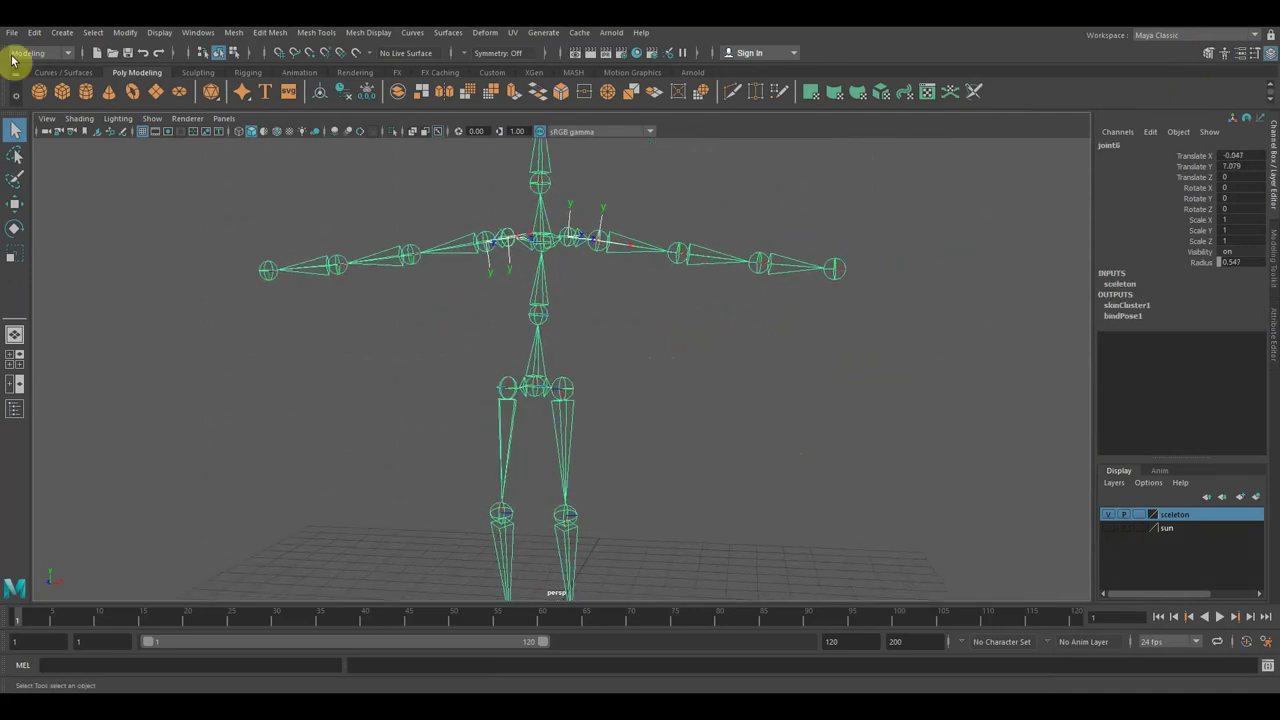
# Switch to the Rigging menu set and tear off the Skeleton menu as a floating panel.
pyautogui.click(36, 55)
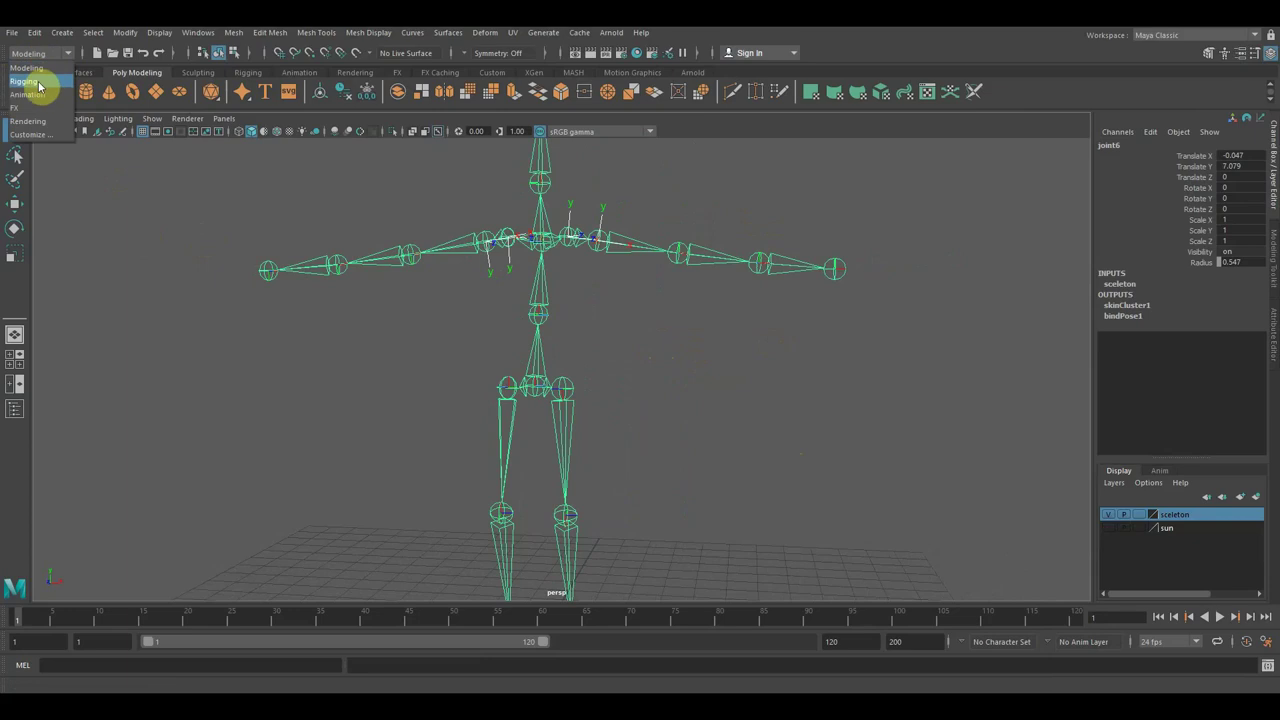
pyautogui.click(39, 90)
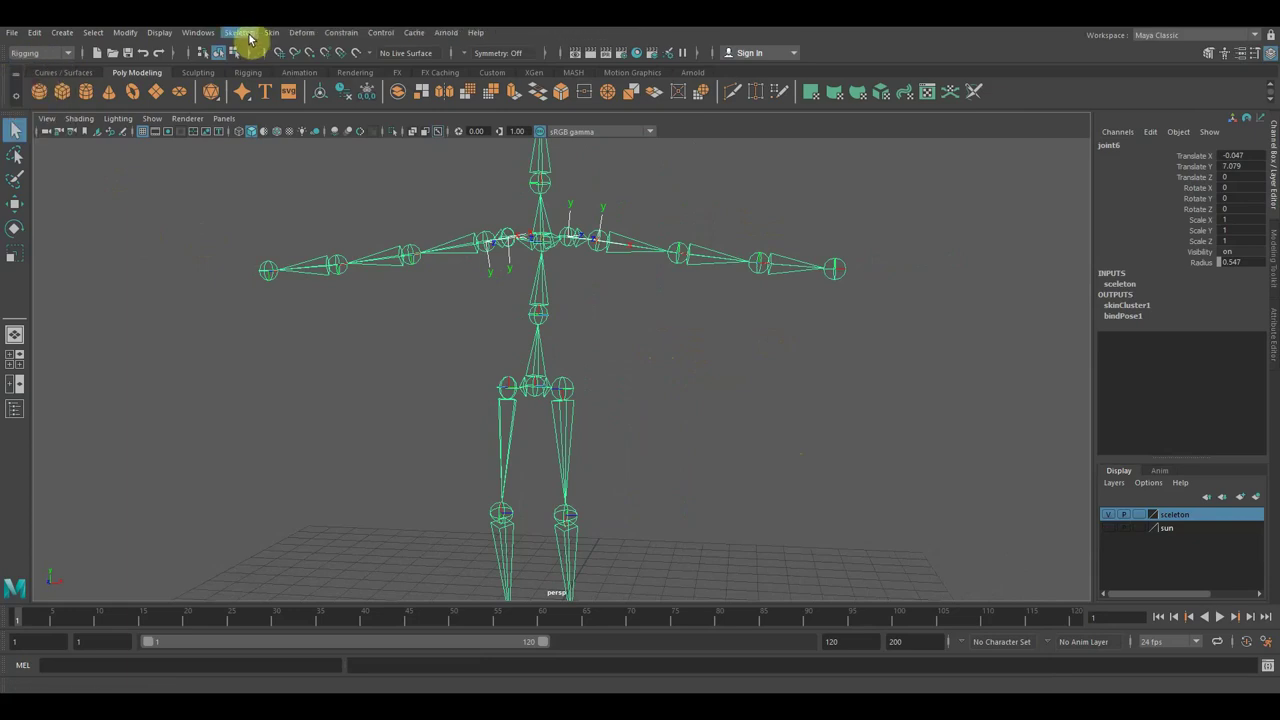
pyautogui.click(248, 34)
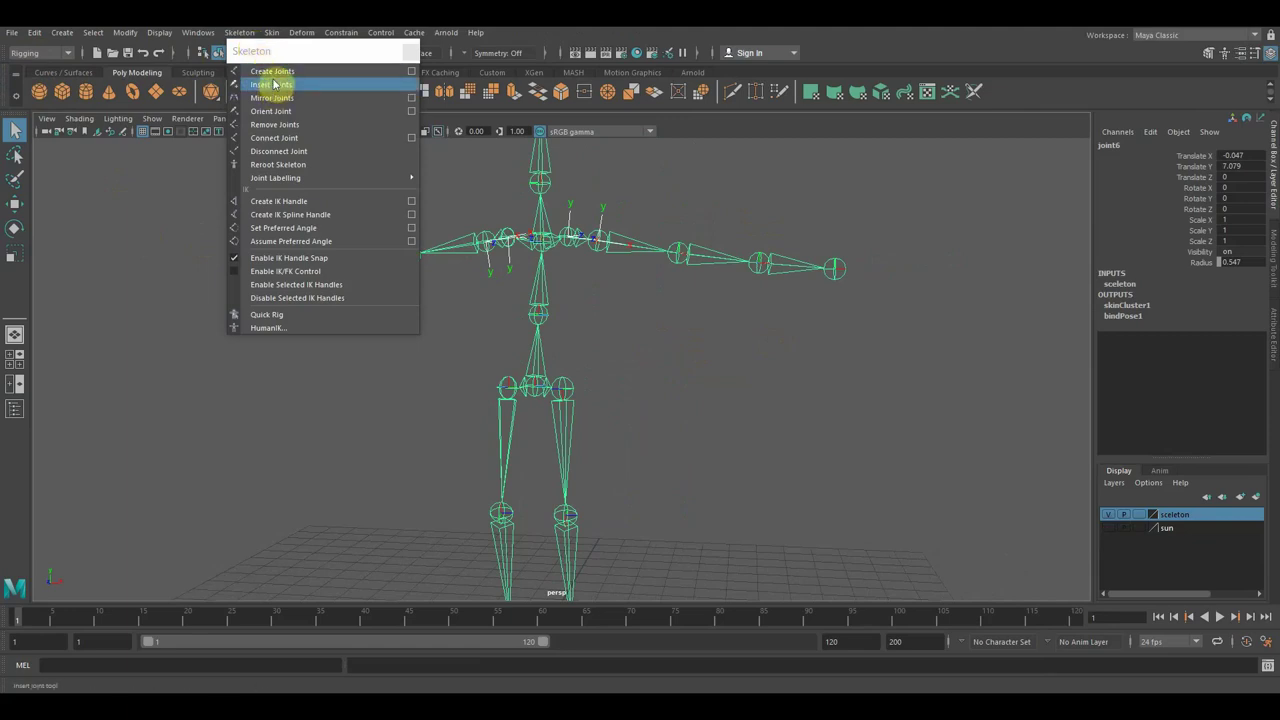
pyautogui.moveTo(268, 51)
pyautogui.mouseDown()
pyautogui.moveTo(327, 65)
pyautogui.moveTo(1070, 79)
pyautogui.mouseUp()
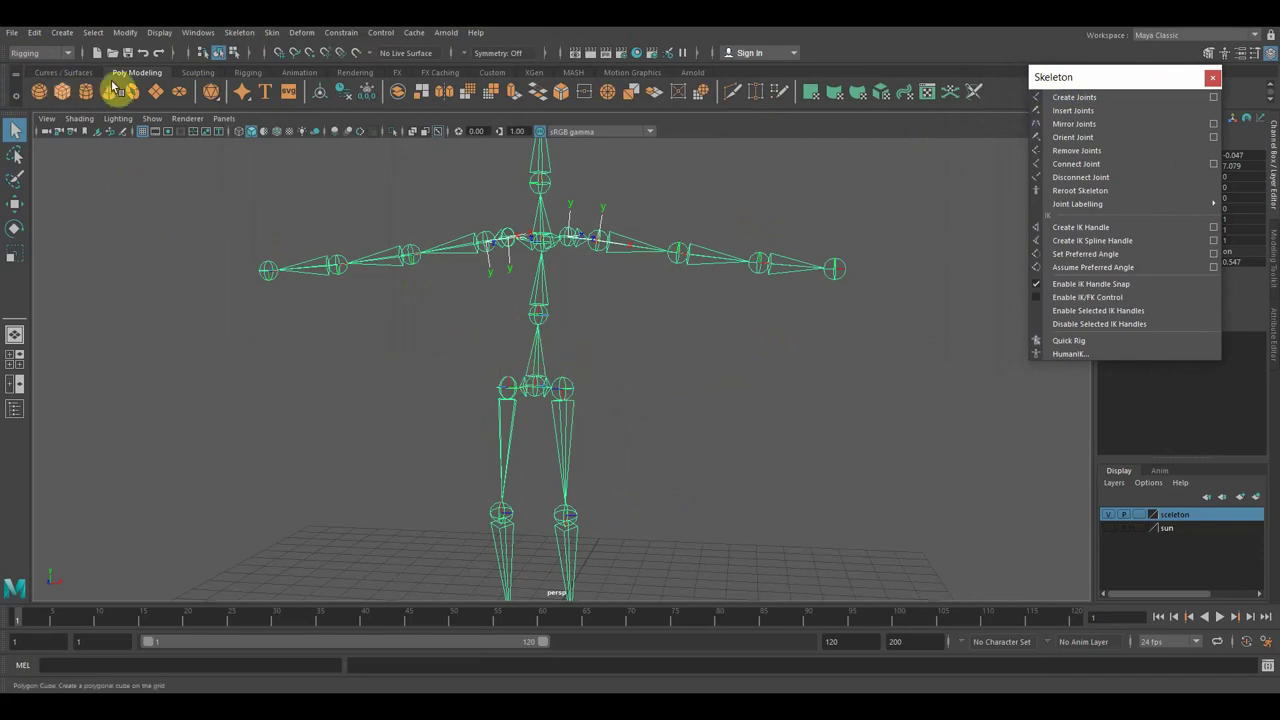
# Show the Curves/Surfaces shelf and switch the menu set to Animation.
pyautogui.click(294, 74)
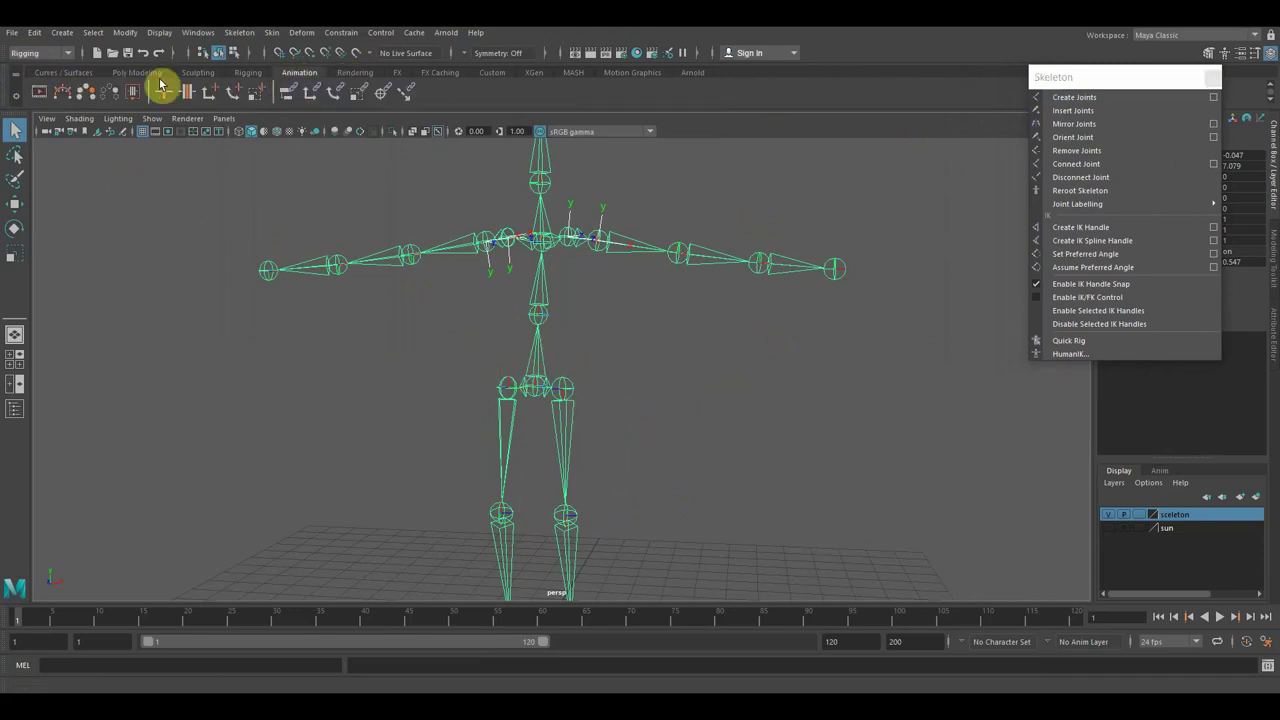
pyautogui.click(45, 75)
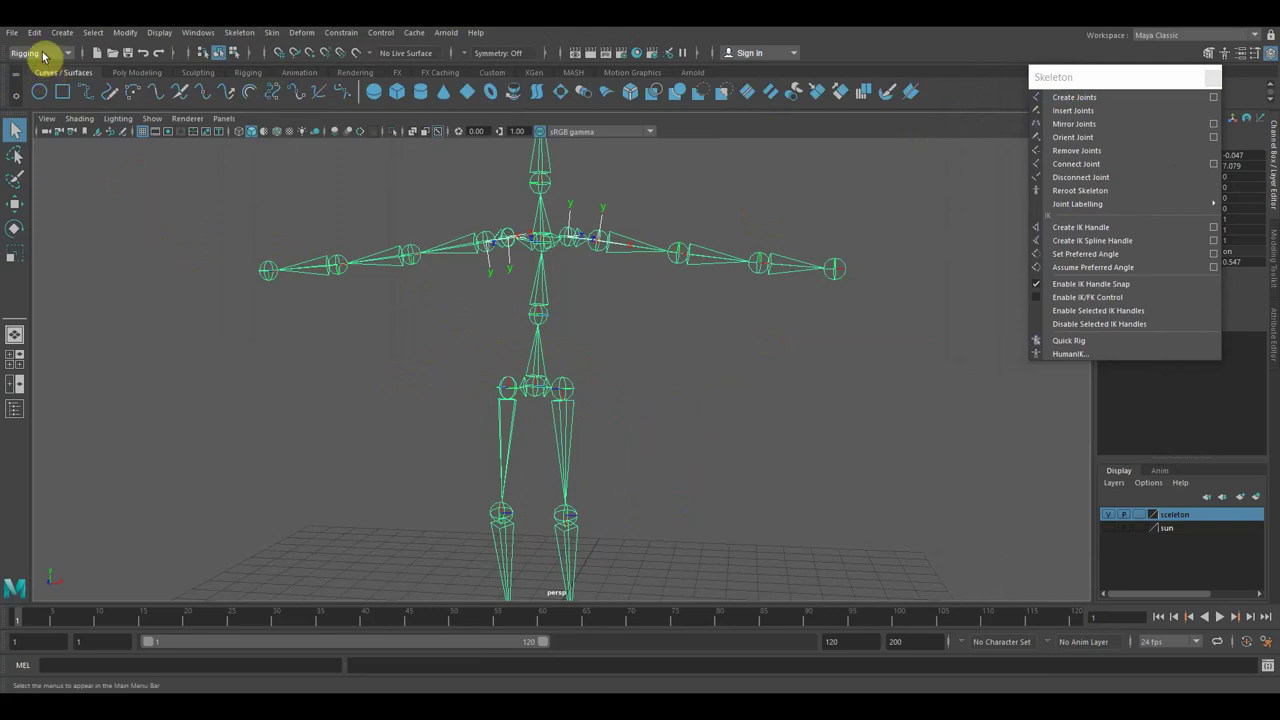
pyautogui.click(45, 54)
pyautogui.click(38, 94)
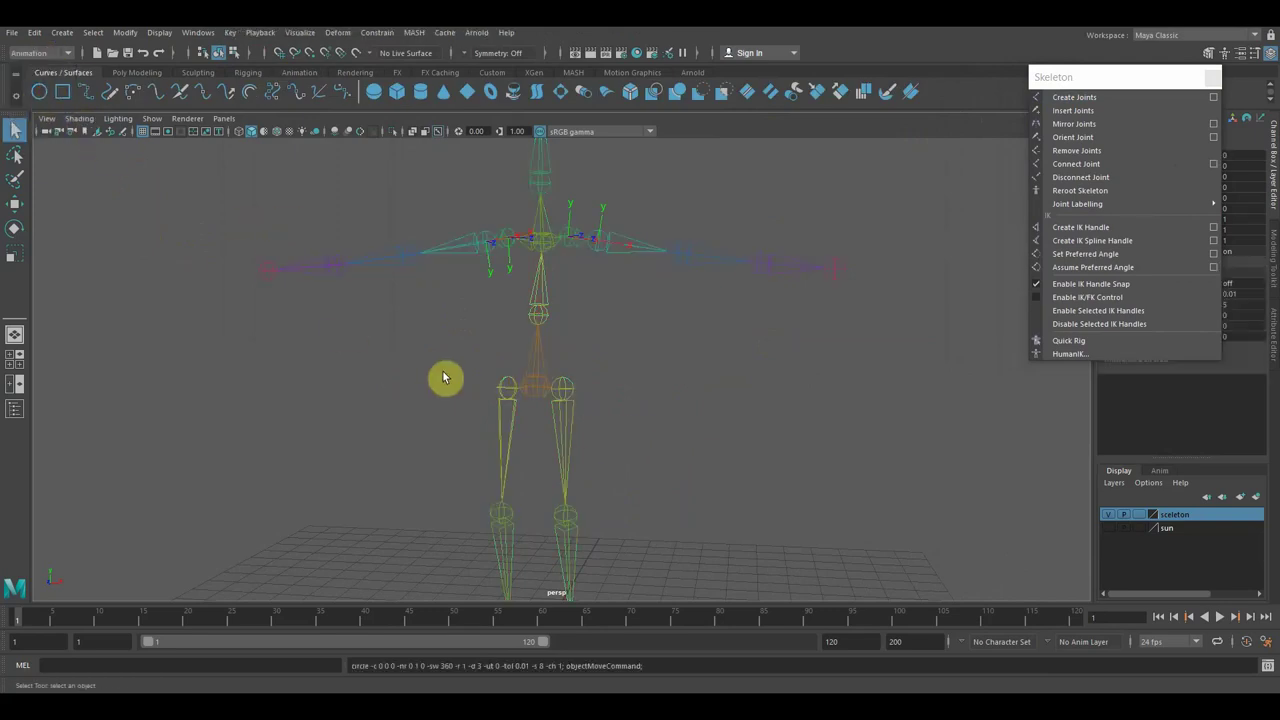
# Move the new circle up to hip height and scale it larger as the hip control.
pyautogui.click(14, 203)
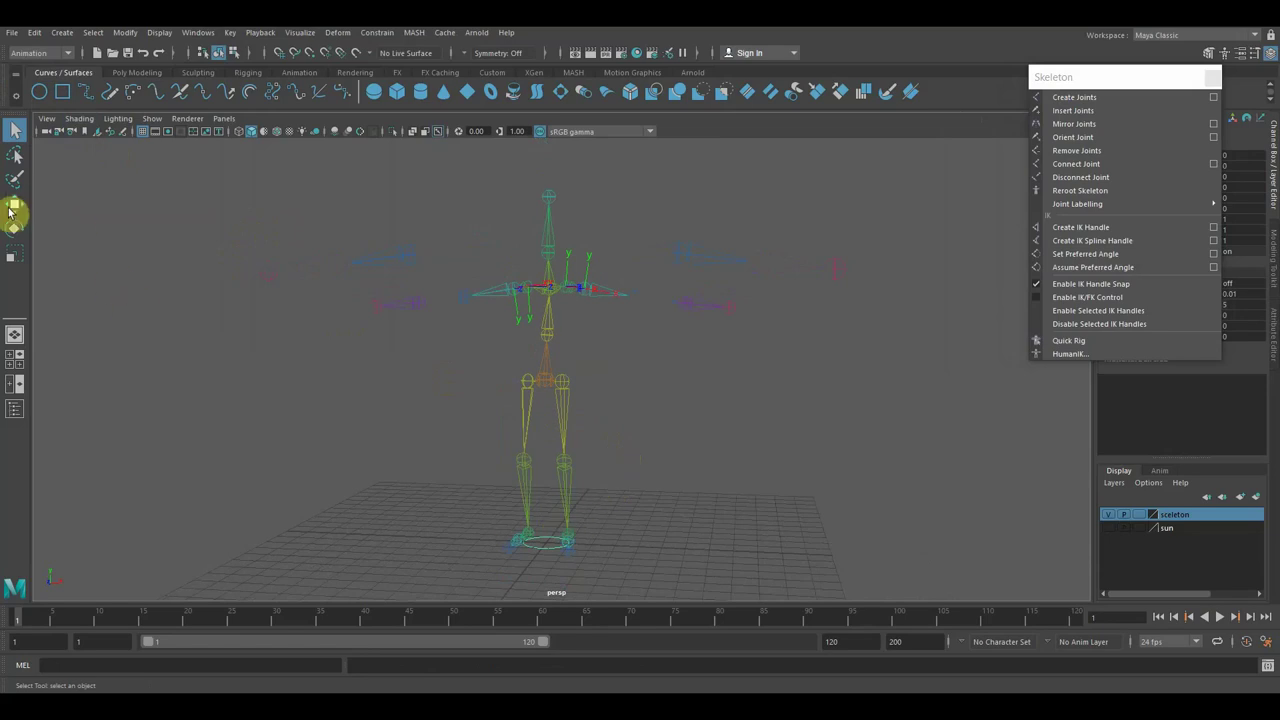
pyautogui.moveTo(545, 480); pyautogui.dragTo(557, 318)
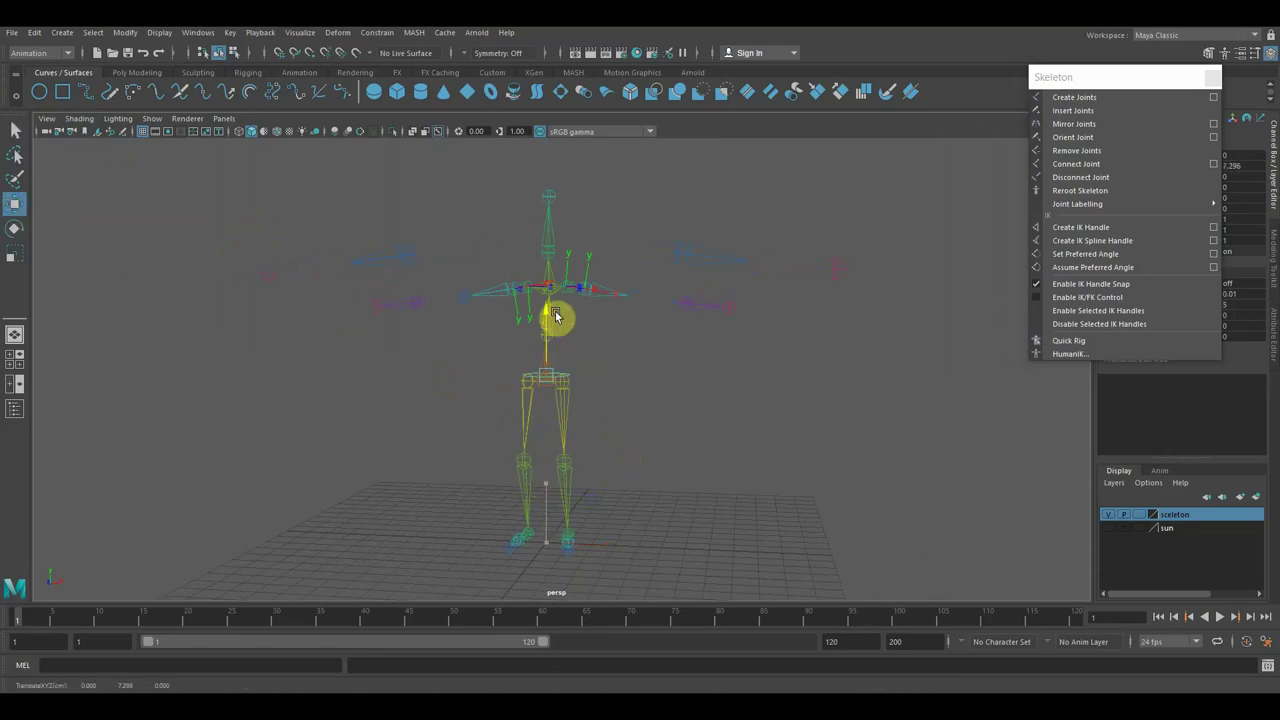
pyautogui.click(14, 254)
pyautogui.moveTo(545, 380)
pyautogui.mouseDown()
pyautogui.moveTo(602, 420)
pyautogui.moveTo(614, 408)
pyautogui.mouseUp()
pyautogui.scroll(3, 608, 388)
pyautogui.keyDown('alt'); pyautogui.moveTo(718, 405); pyautogui.dragTo(731, 449); pyautogui.keyUp('alt')
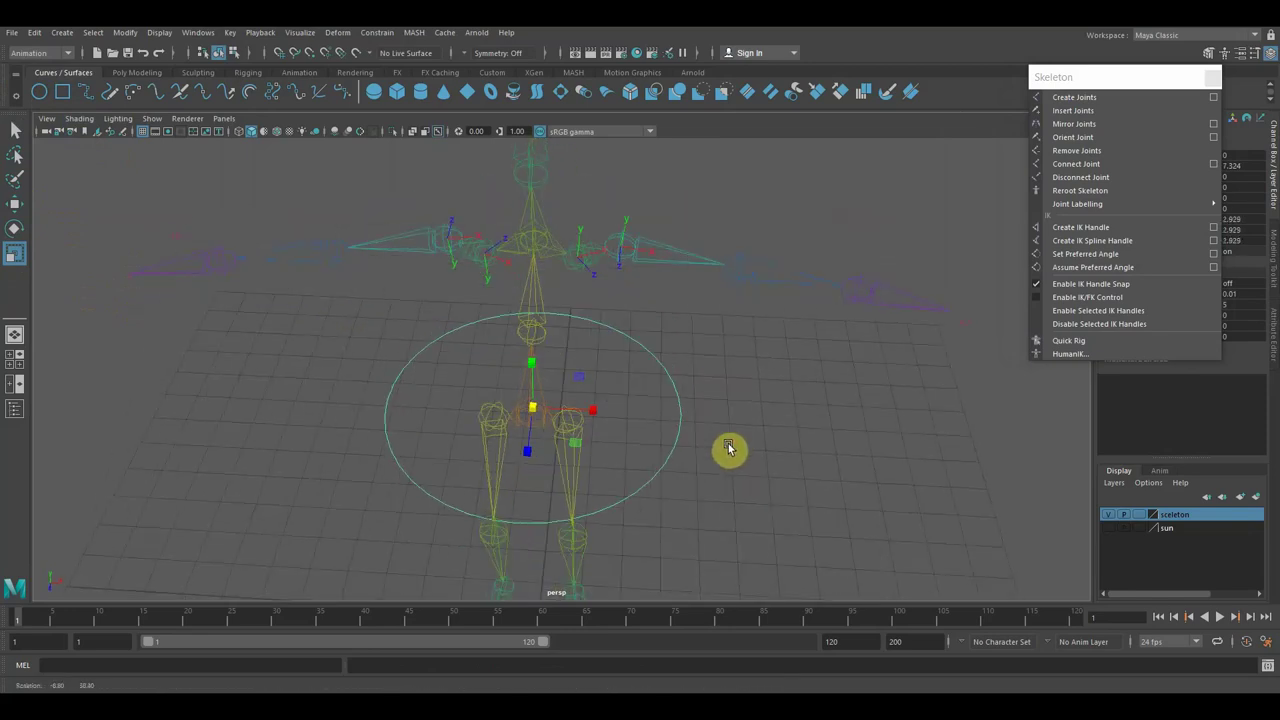
pyautogui.keyDown('alt'); pyautogui.moveTo(786, 494); pyautogui.dragTo(790, 452); pyautogui.keyUp('alt')
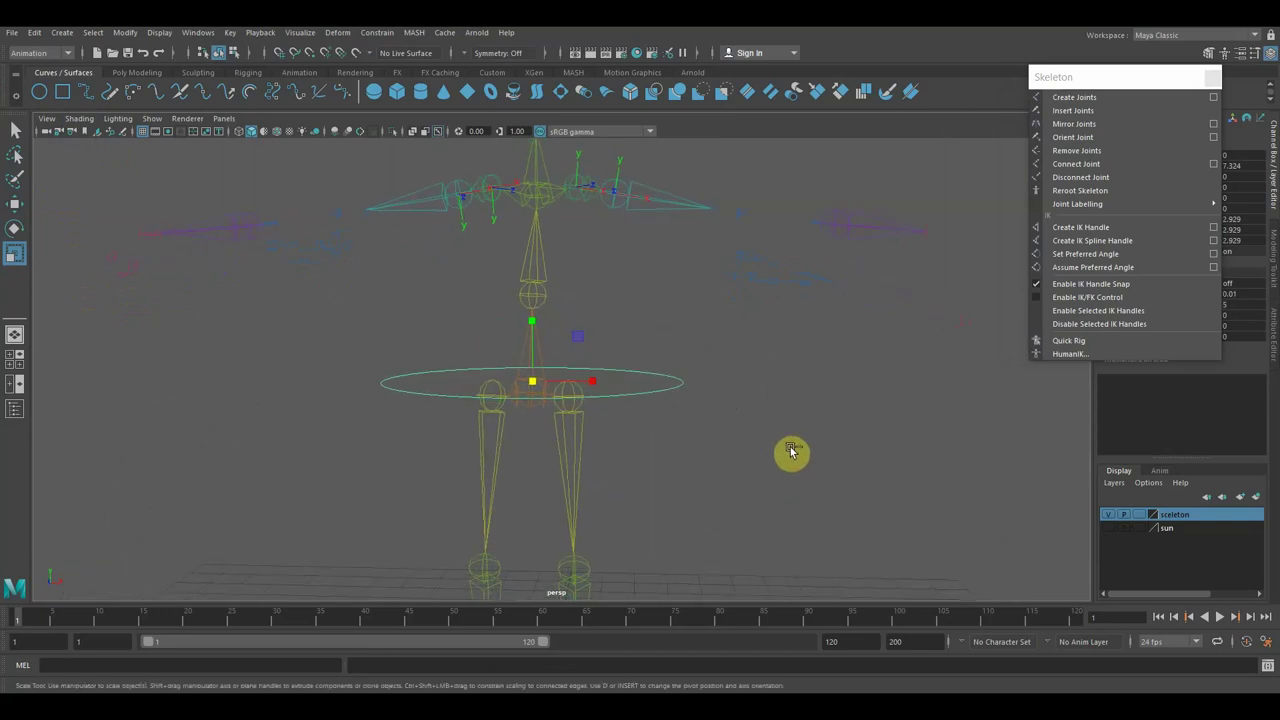
pyautogui.click(790, 452)
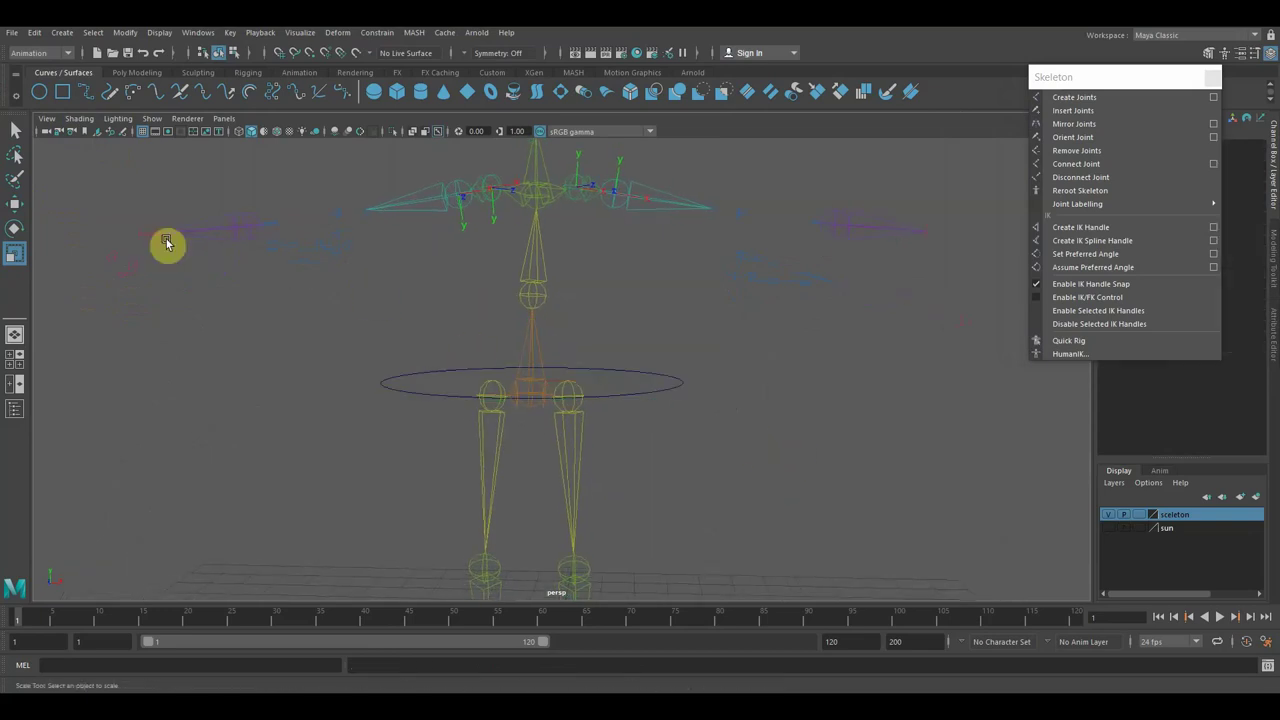
# Raise a control circle up to the chest and scale it down smaller.
pyautogui.click(16, 205)
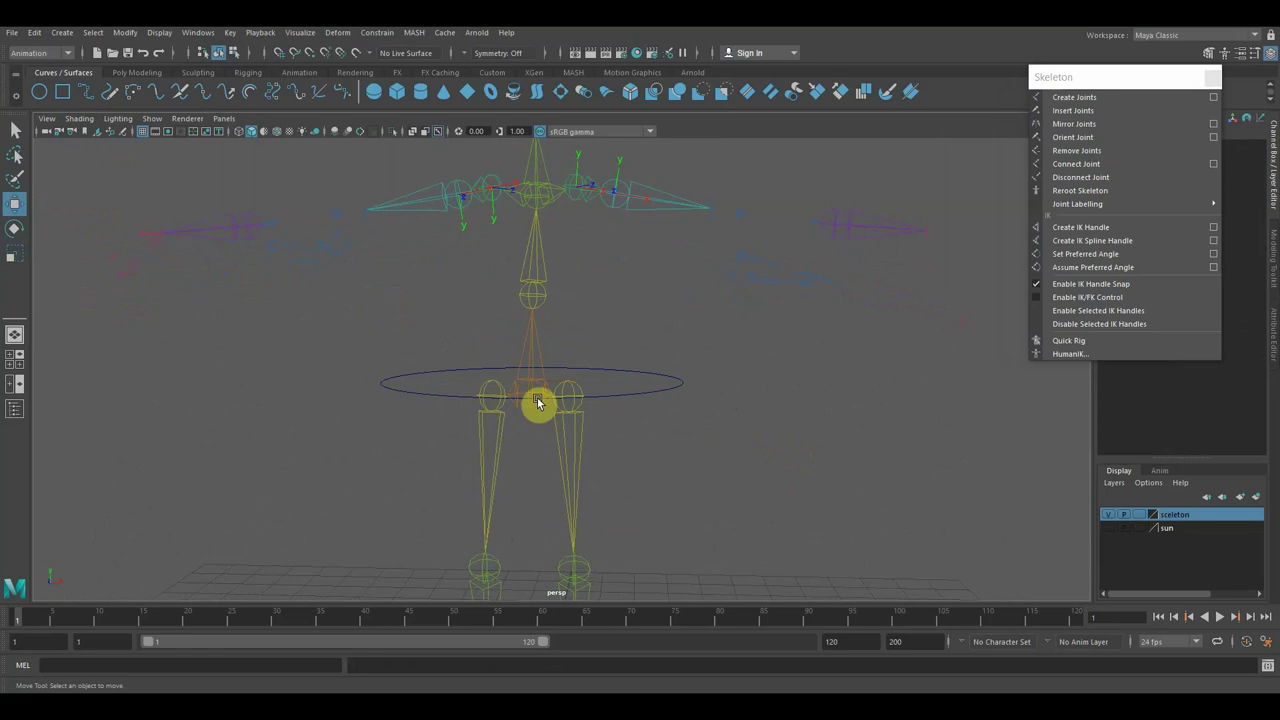
pyautogui.click(642, 392)
pyautogui.moveTo(536, 318)
pyautogui.mouseDown()
pyautogui.moveTo(549, 222)
pyautogui.moveTo(556, 231)
pyautogui.mouseUp()
pyautogui.click(16, 253)
pyautogui.moveTo(531, 300)
pyautogui.mouseDown()
pyautogui.moveTo(538, 292)
pyautogui.moveTo(396, 353)
pyautogui.mouseUp()
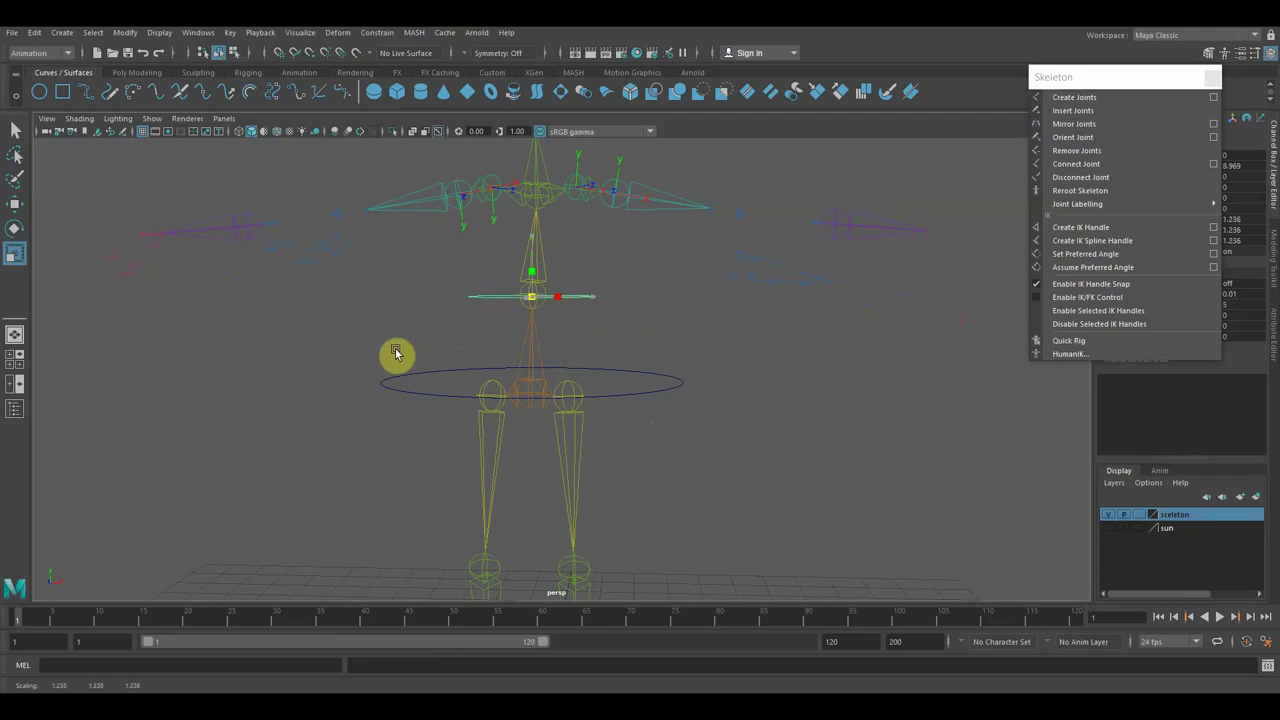
pyautogui.click(522, 336)
# Point-snap the hip control circle onto the centre of the hip root joint.
pyautogui.moveTo(666, 346)
pyautogui.keyDown('alt'); pyautogui.mouseDown()
pyautogui.moveTo(651, 374)
pyautogui.moveTo(697, 342)
pyautogui.mouseUp(); pyautogui.keyUp('alt')
pyautogui.press('w')
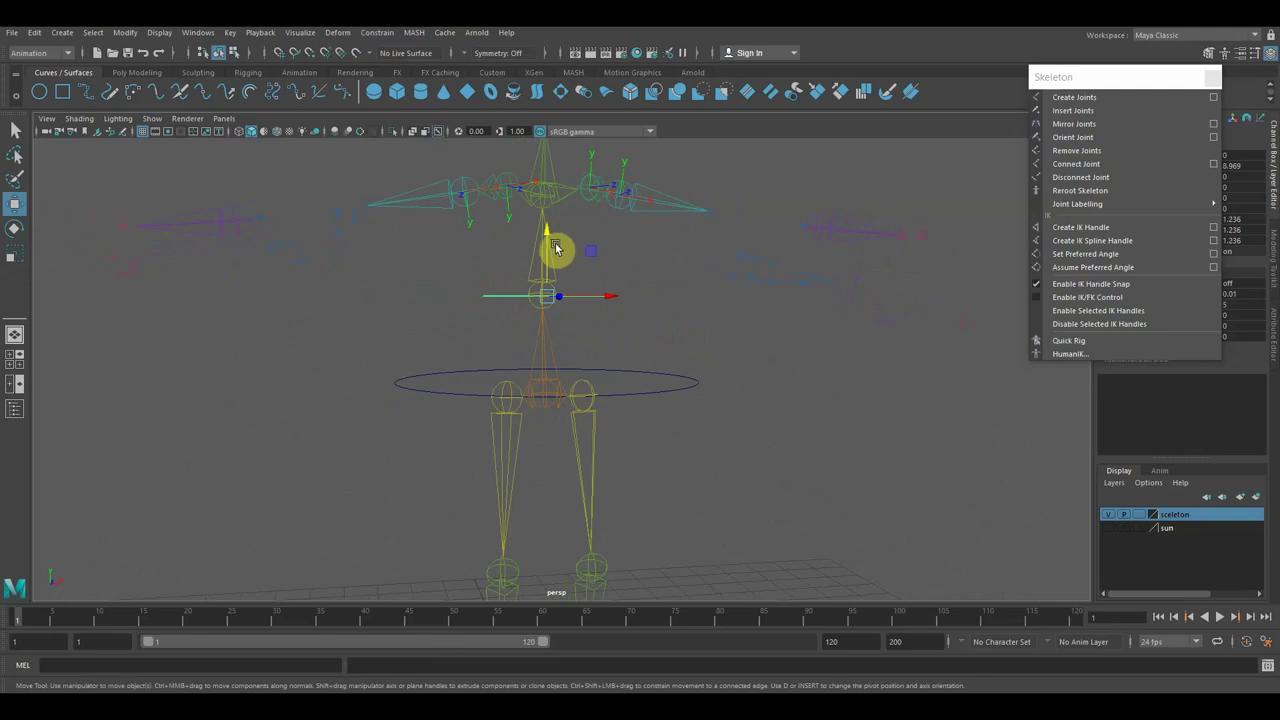
pyautogui.moveTo(545, 235); pyautogui.dragTo(543, 276)
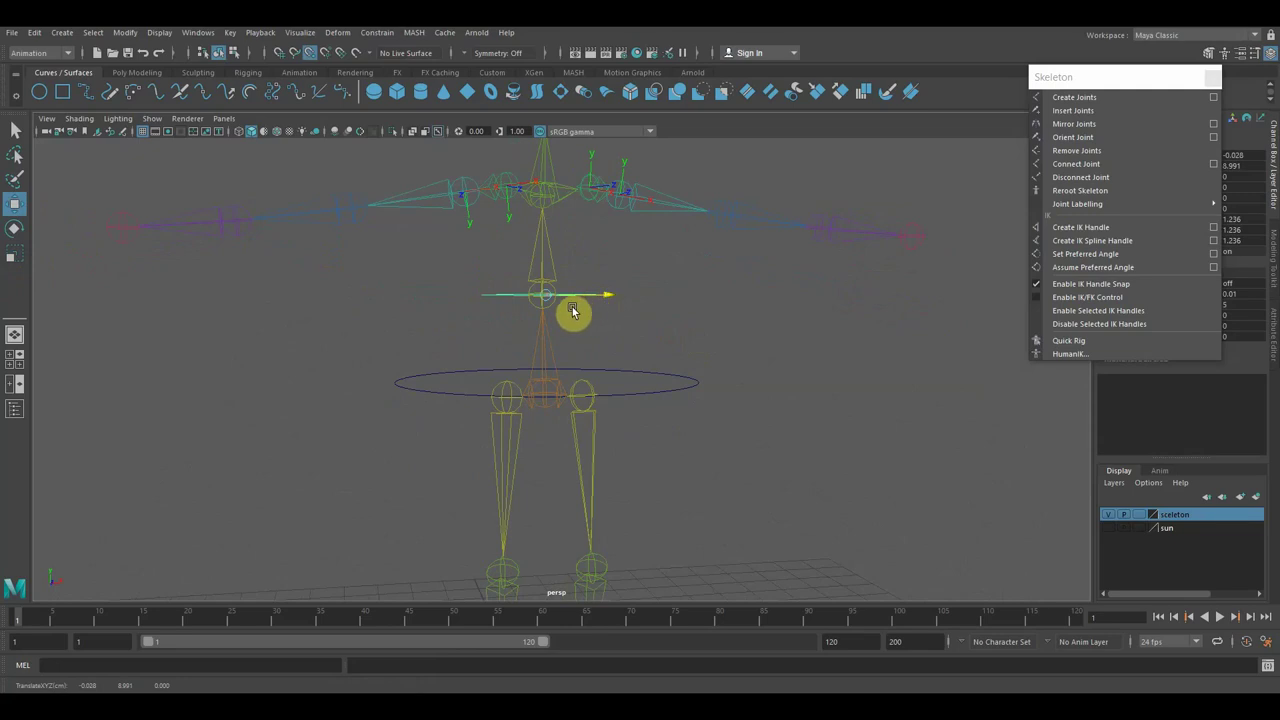
pyautogui.click(617, 403)
pyautogui.click(624, 401)
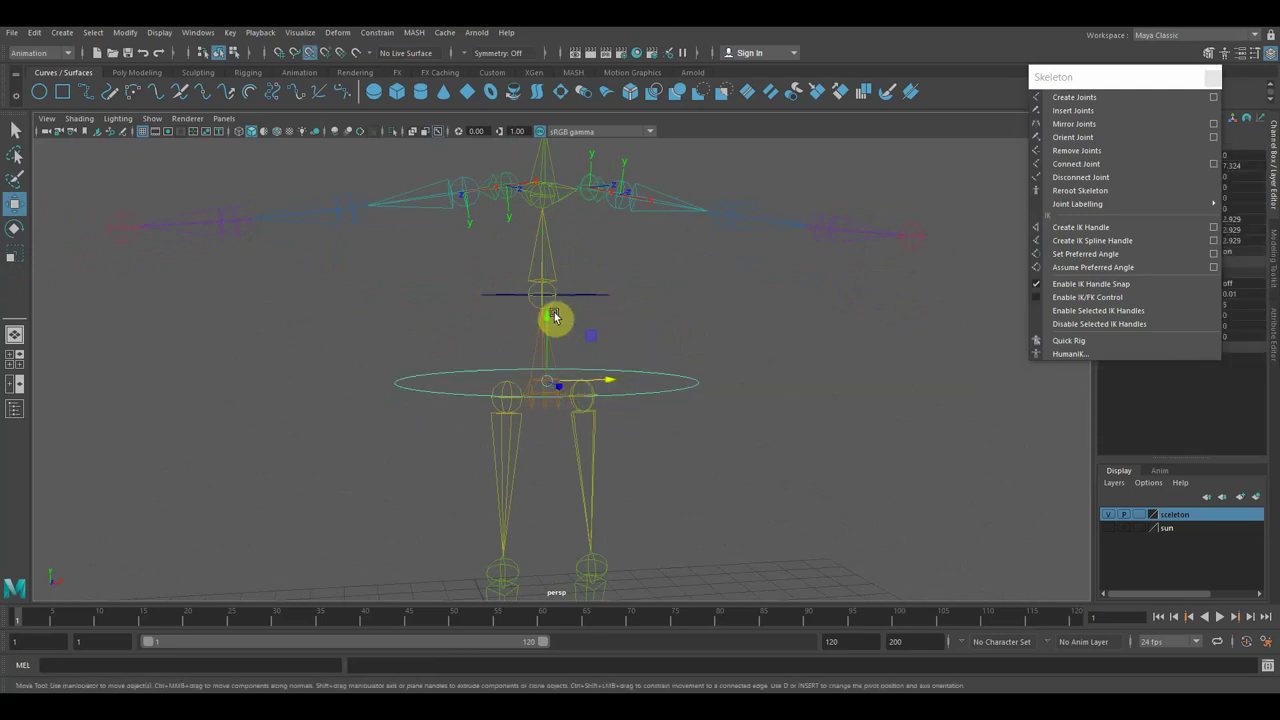
pyautogui.moveTo(540, 323); pyautogui.dragTo(535, 362)
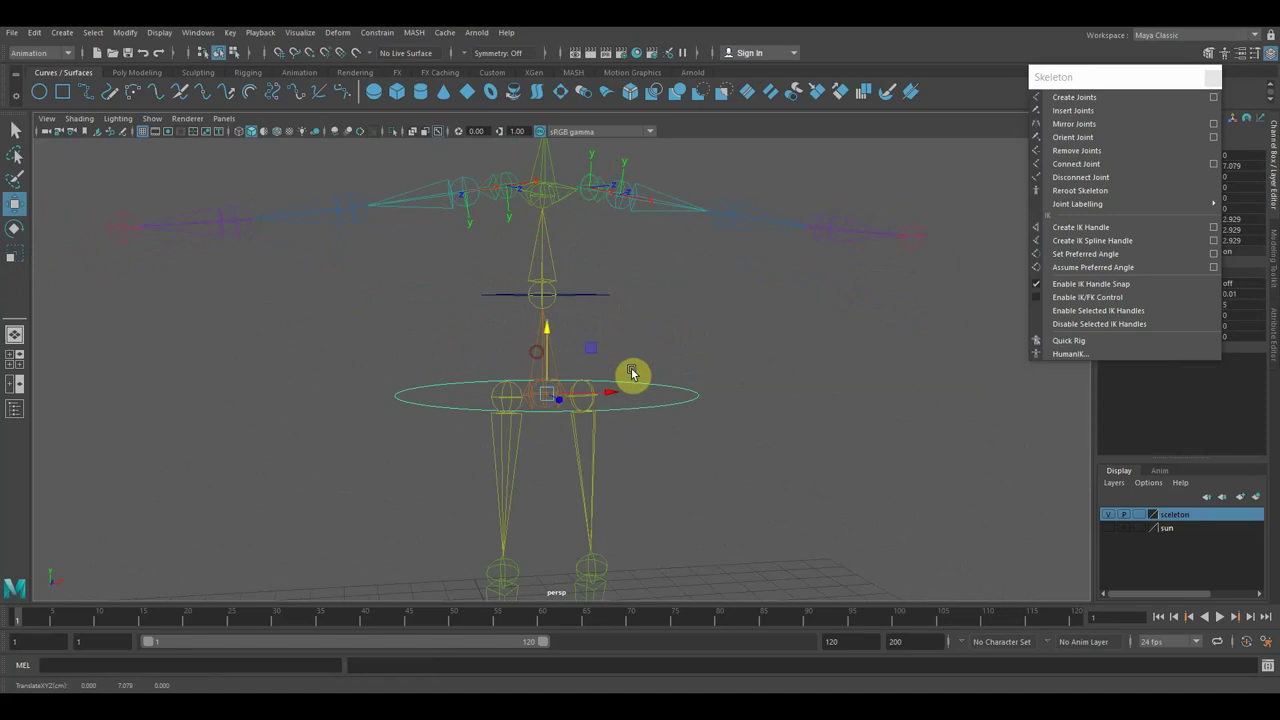
pyautogui.press('v')
pyautogui.moveTo(585, 399)
pyautogui.mouseDown()
pyautogui.moveTo(502, 399)
pyautogui.moveTo(541, 405)
pyautogui.mouseUp()
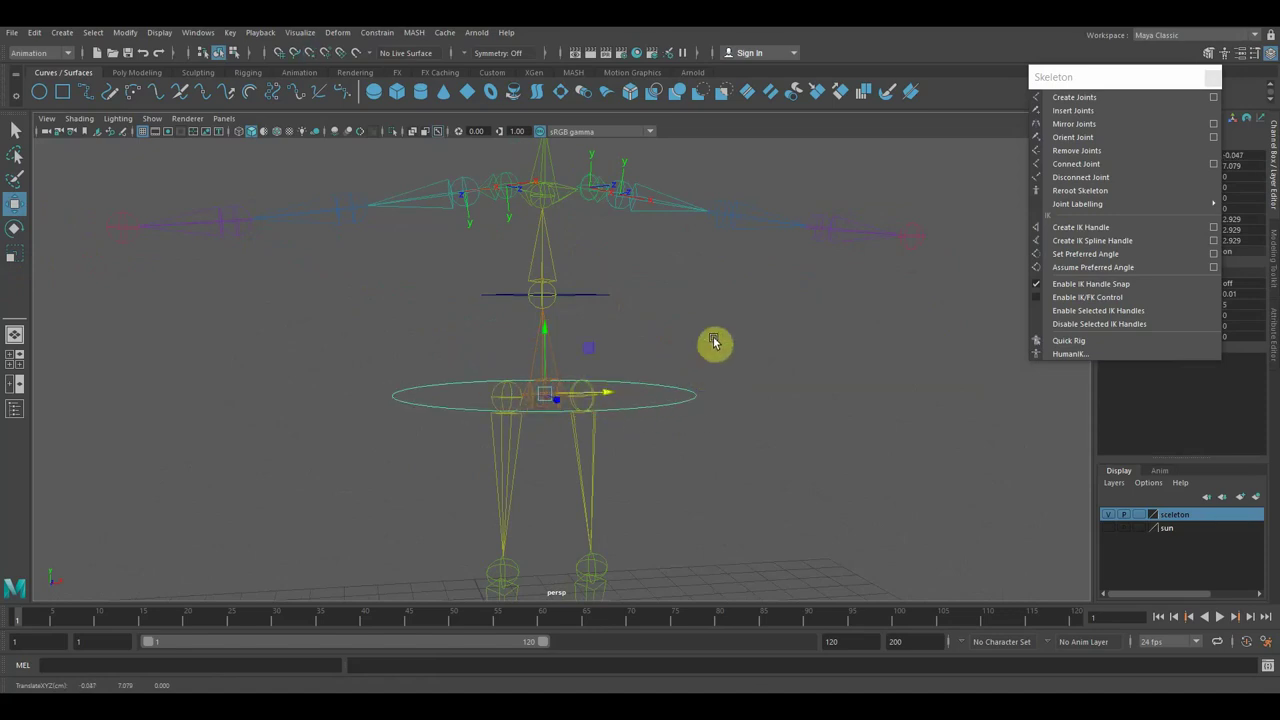
pyautogui.press('w')
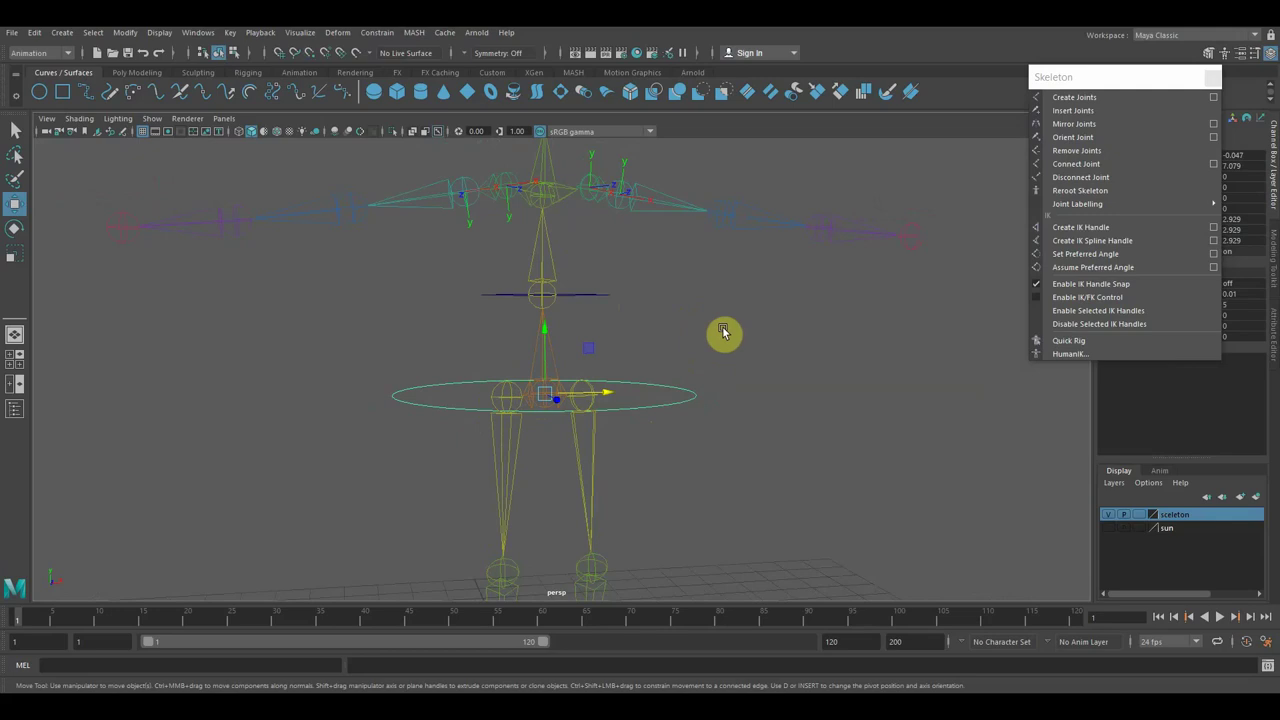
# Check alignment from several angles, fine-tune the hip circle, and select it with the chest circle.
pyautogui.moveTo(717, 346)
pyautogui.keyDown('alt'); pyautogui.mouseDown()
pyautogui.moveTo(711, 371)
pyautogui.moveTo(686, 357)
pyautogui.mouseUp(); pyautogui.keyUp('alt')
pyautogui.moveTo(658, 405)
pyautogui.keyDown('alt'); pyautogui.mouseDown()
pyautogui.moveTo(651, 391)
pyautogui.moveTo(708, 374)
pyautogui.mouseUp(); pyautogui.keyUp('alt')
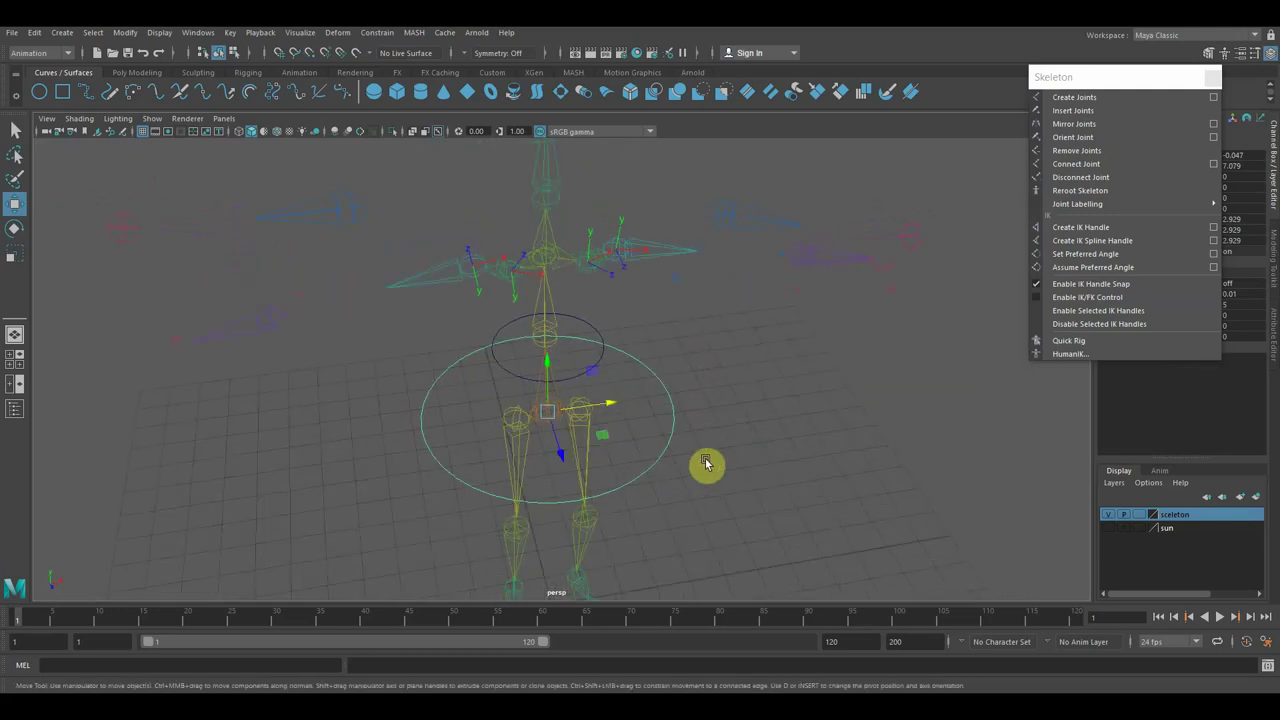
pyautogui.keyDown('alt'); pyautogui.moveTo(746, 437); pyautogui.dragTo(732, 392); pyautogui.keyUp('alt')
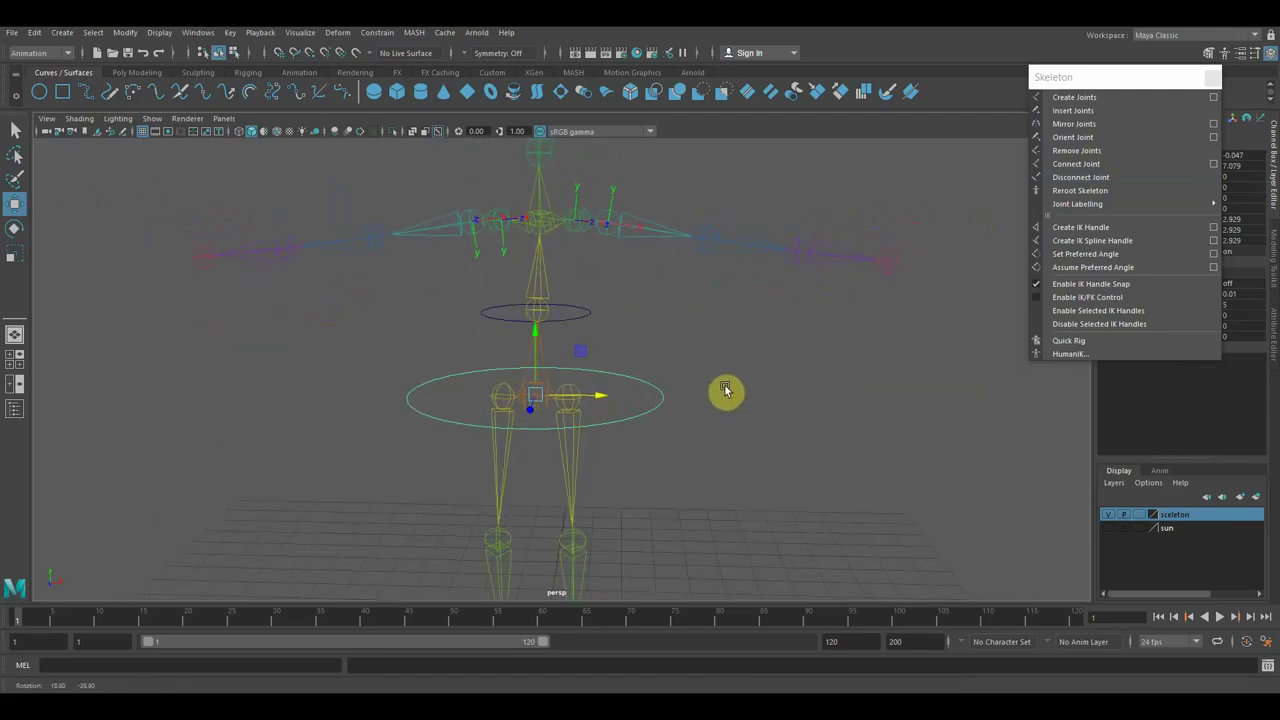
pyautogui.click(530, 385)
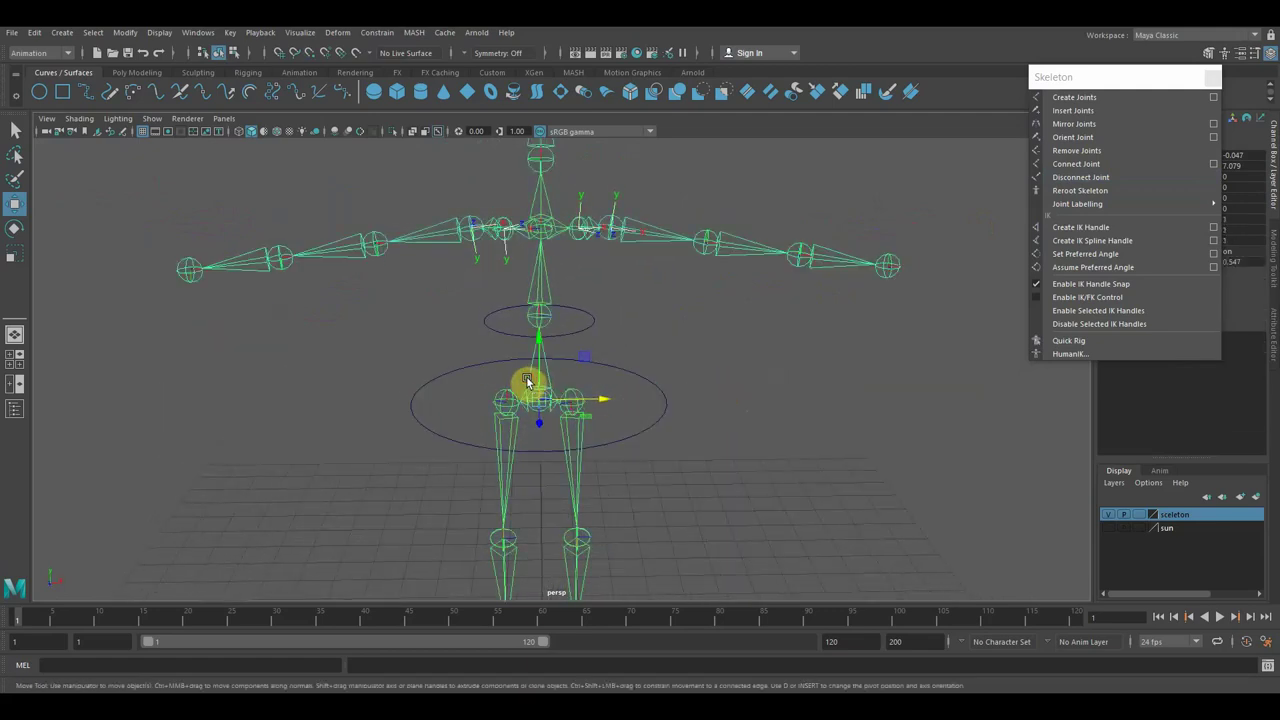
pyautogui.click(649, 430)
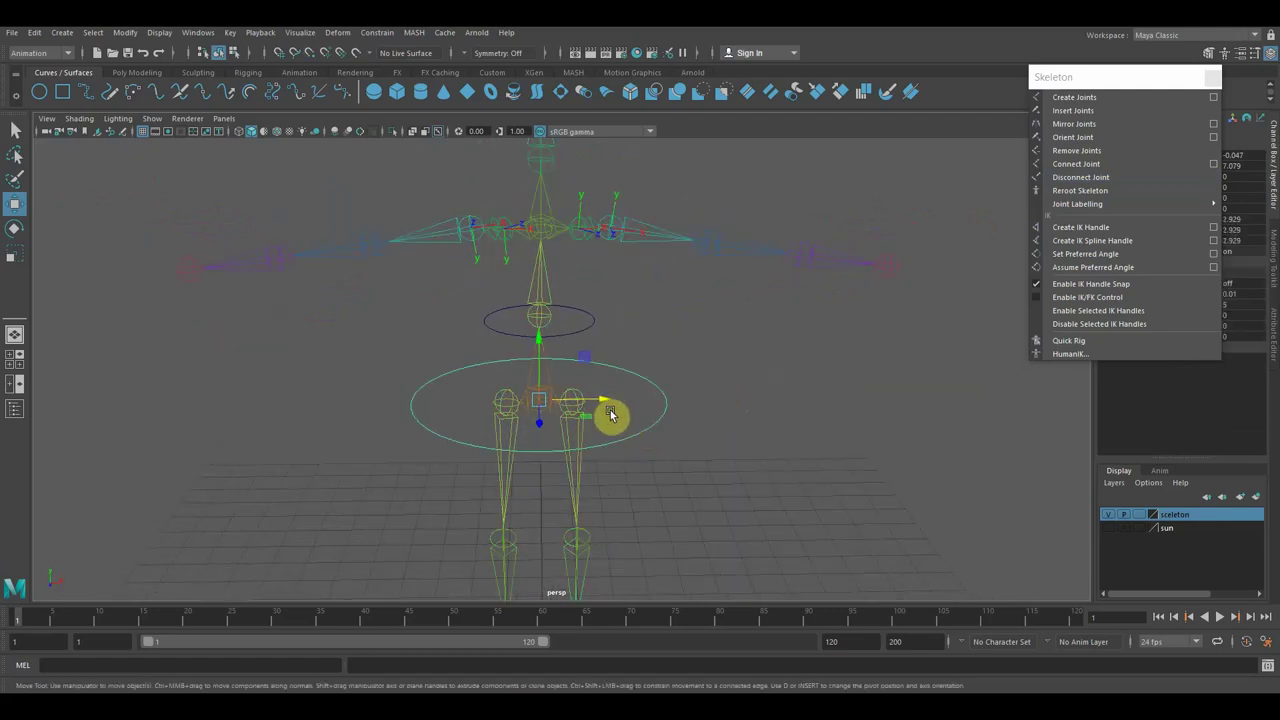
pyautogui.moveTo(533, 400); pyautogui.dragTo(531, 404)
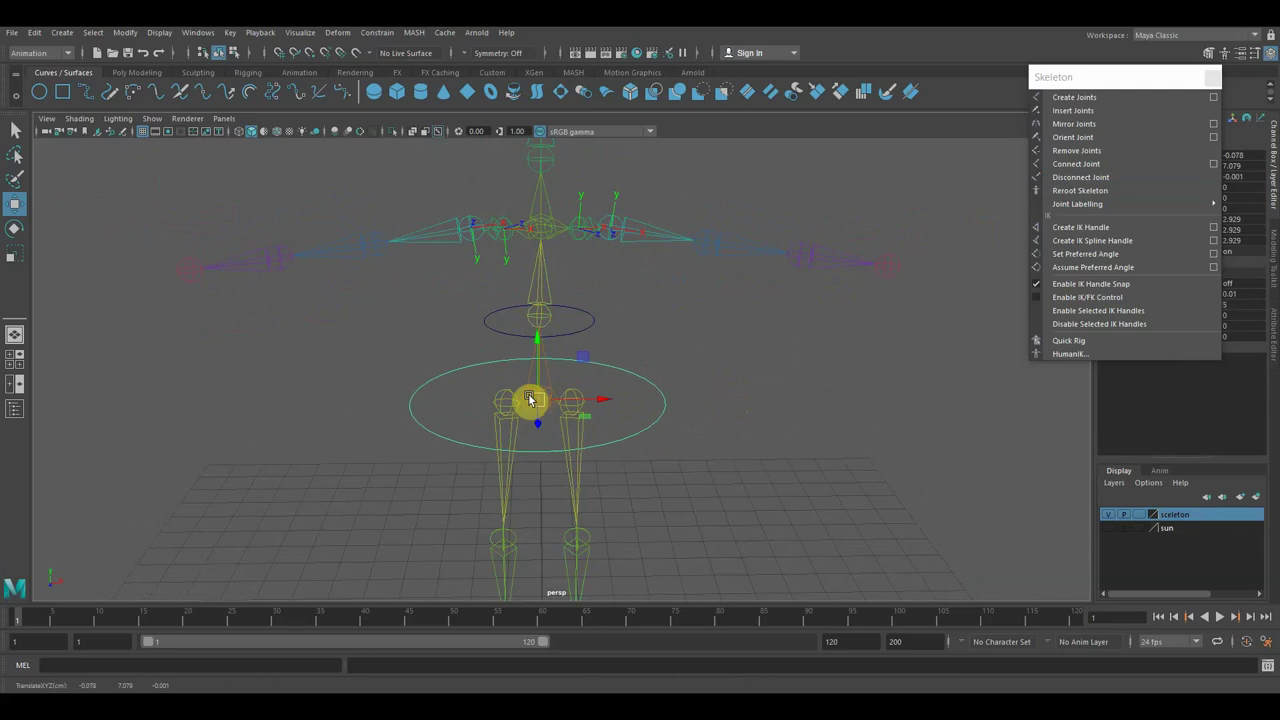
pyautogui.click(522, 393)
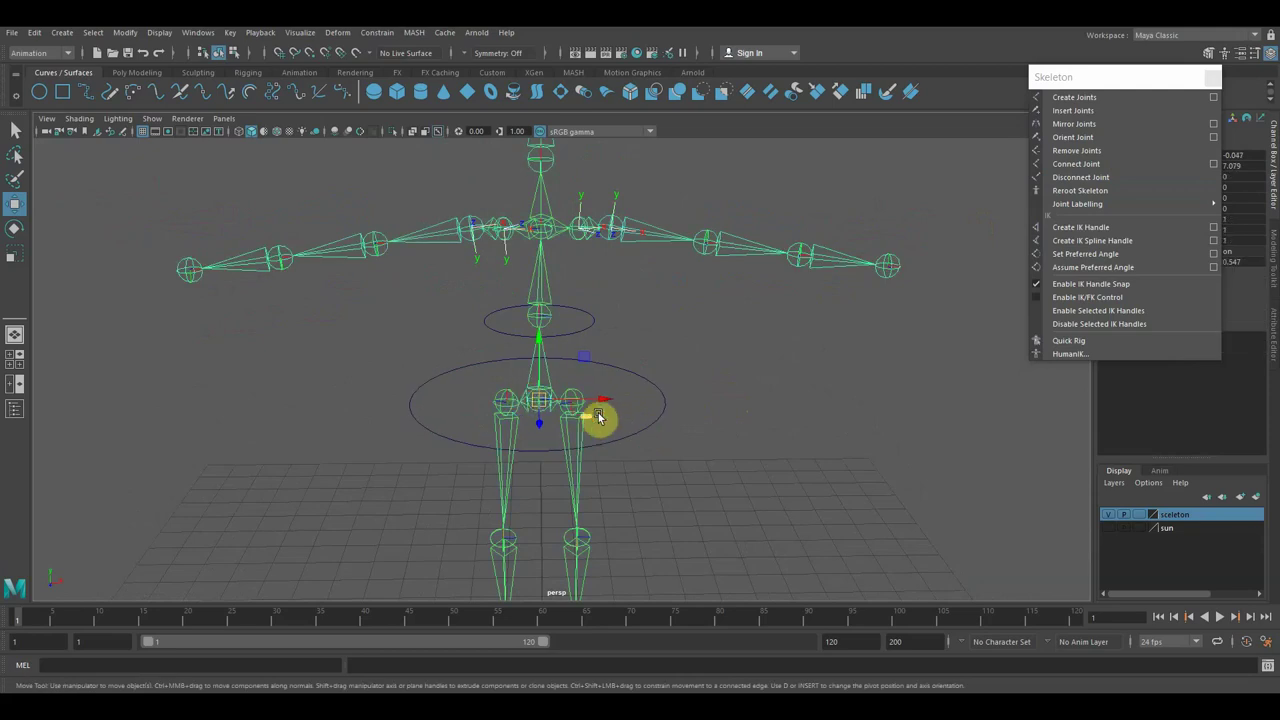
pyautogui.click(645, 430)
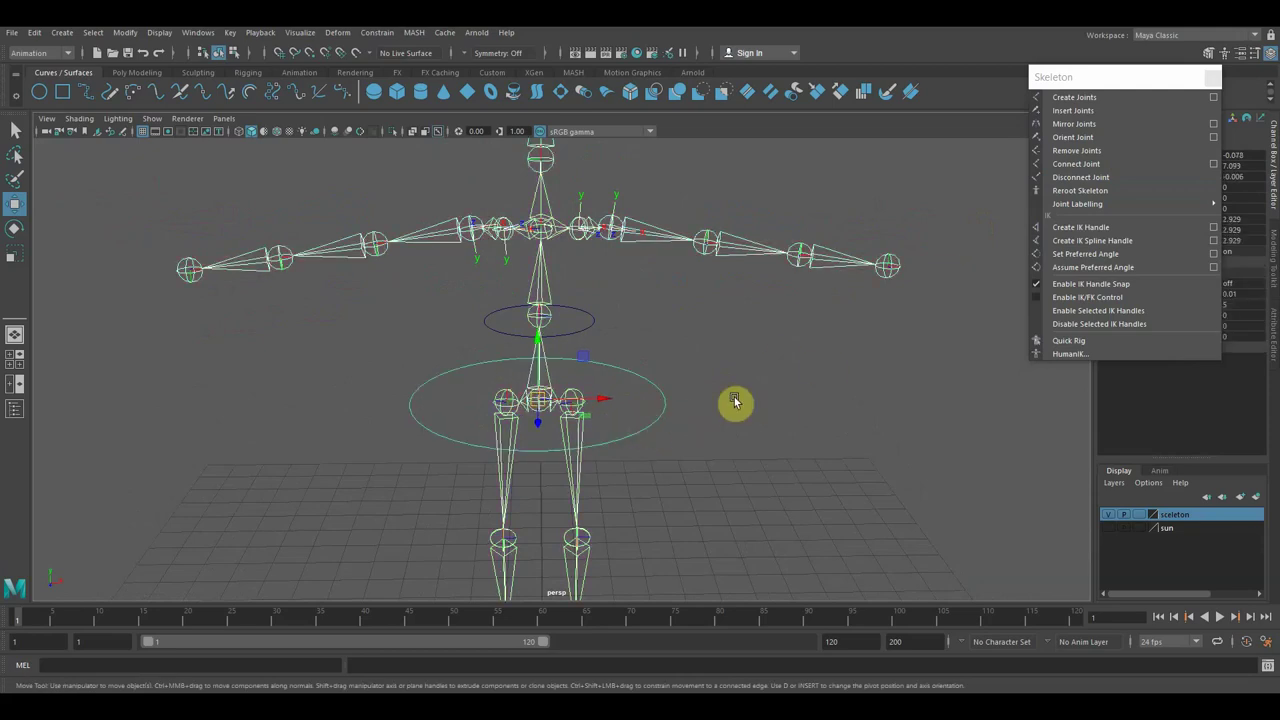
pyautogui.click(643, 433)
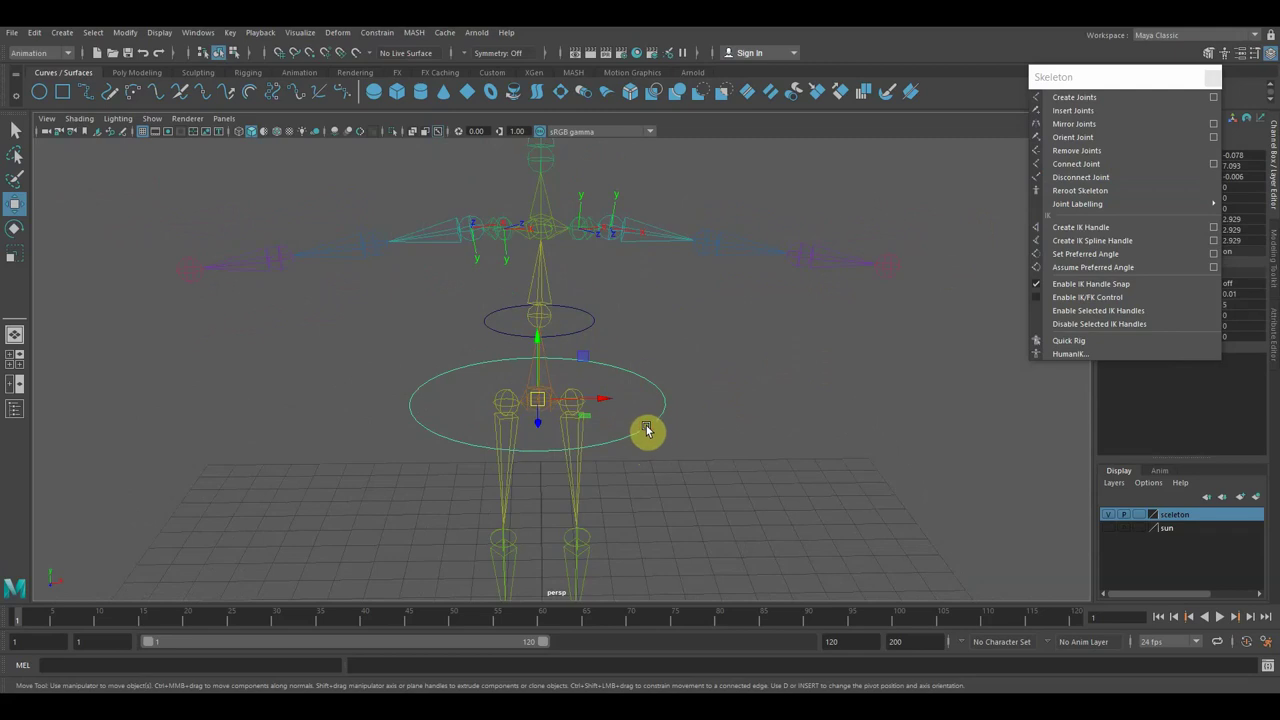
pyautogui.click(588, 328)
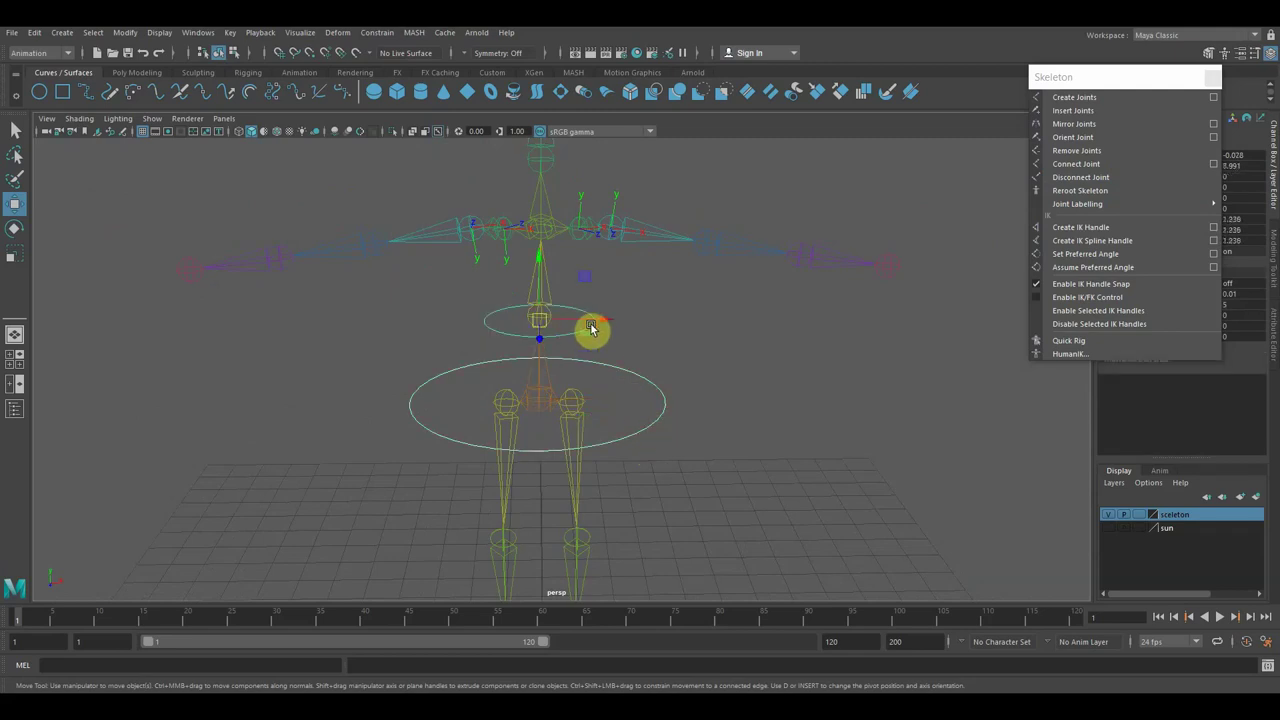
# Reset Freeze Transformations options to defaults and freeze both control circles' transforms.
pyautogui.click(97, 37)
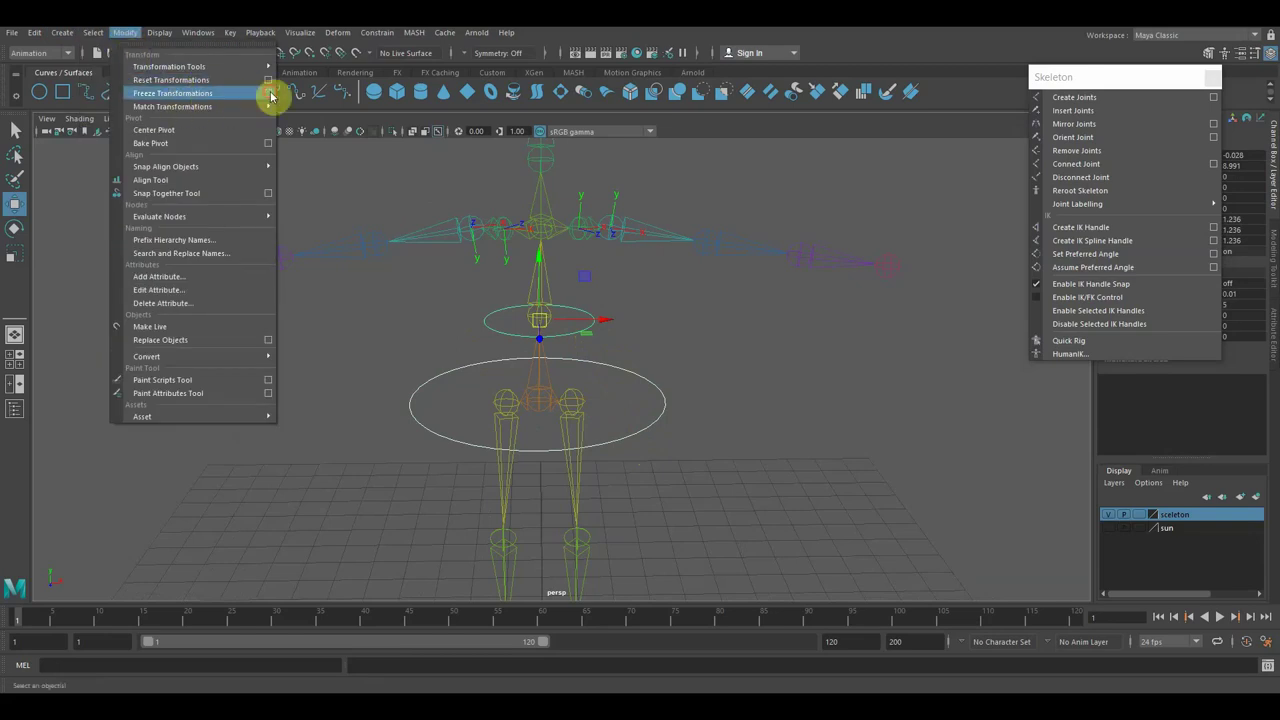
pyautogui.click(271, 94)
pyautogui.click(446, 267)
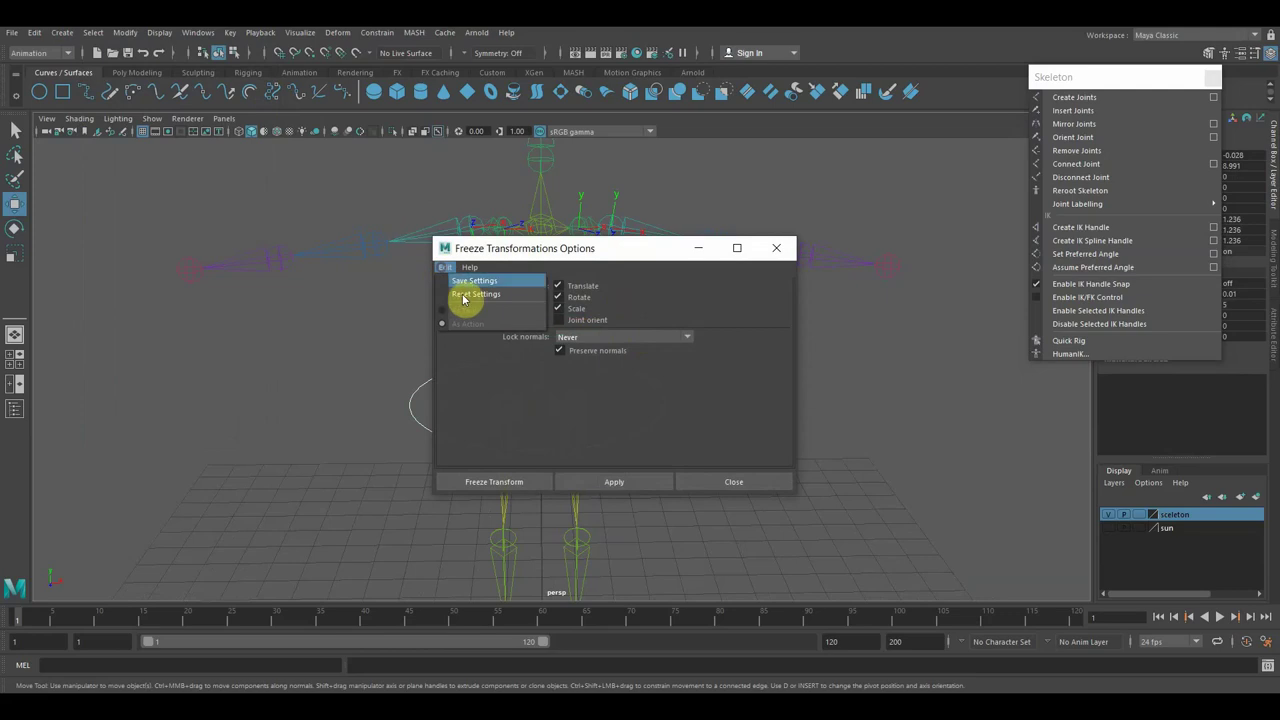
pyautogui.click(475, 294)
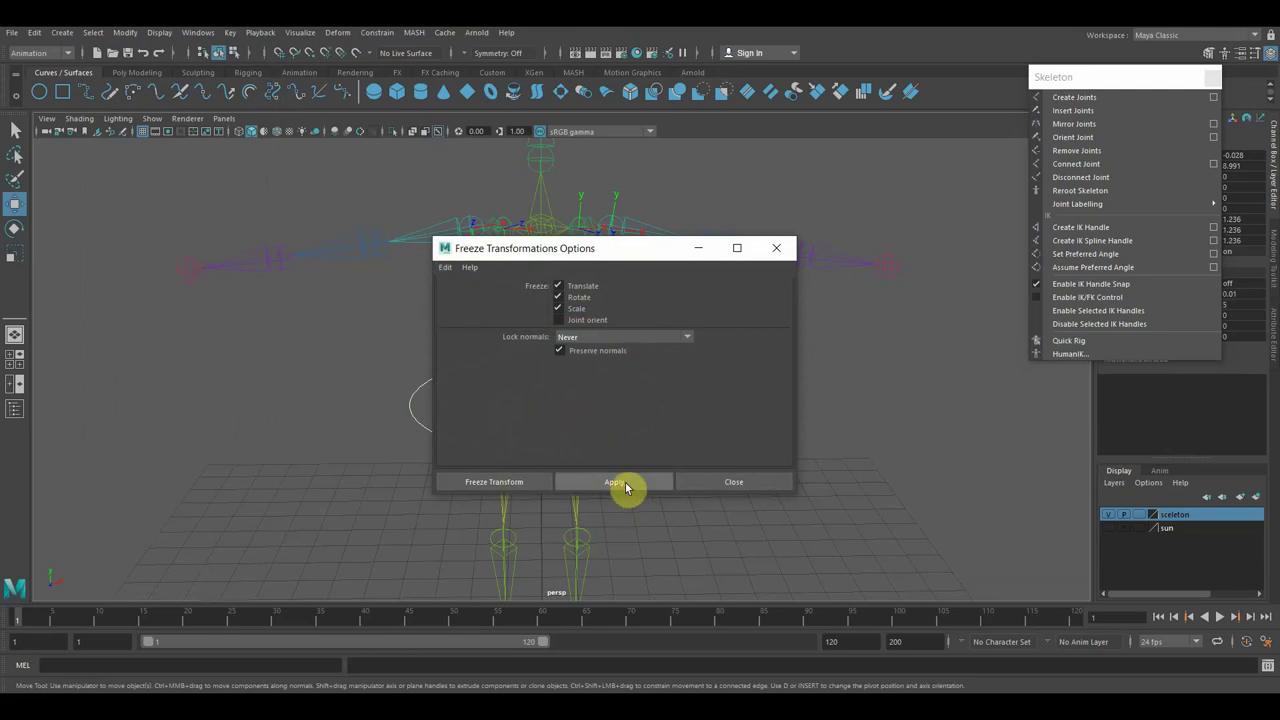
pyautogui.click(624, 484)
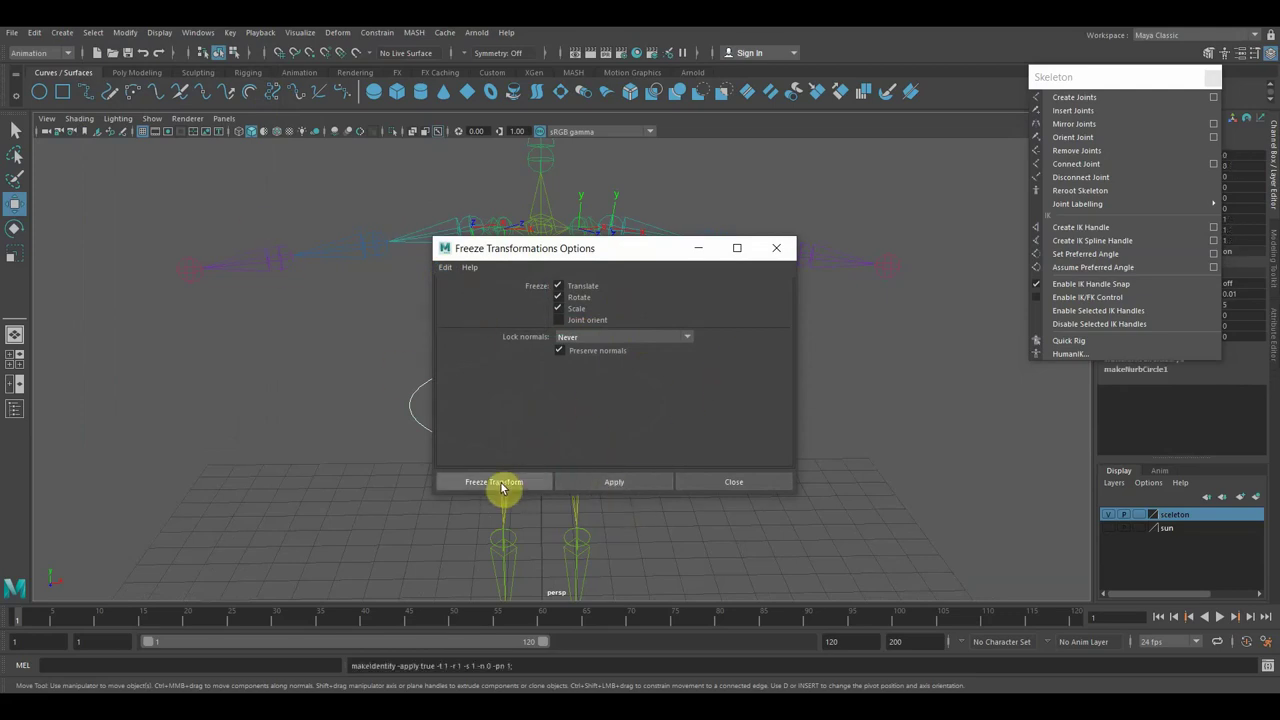
pyautogui.click(502, 487)
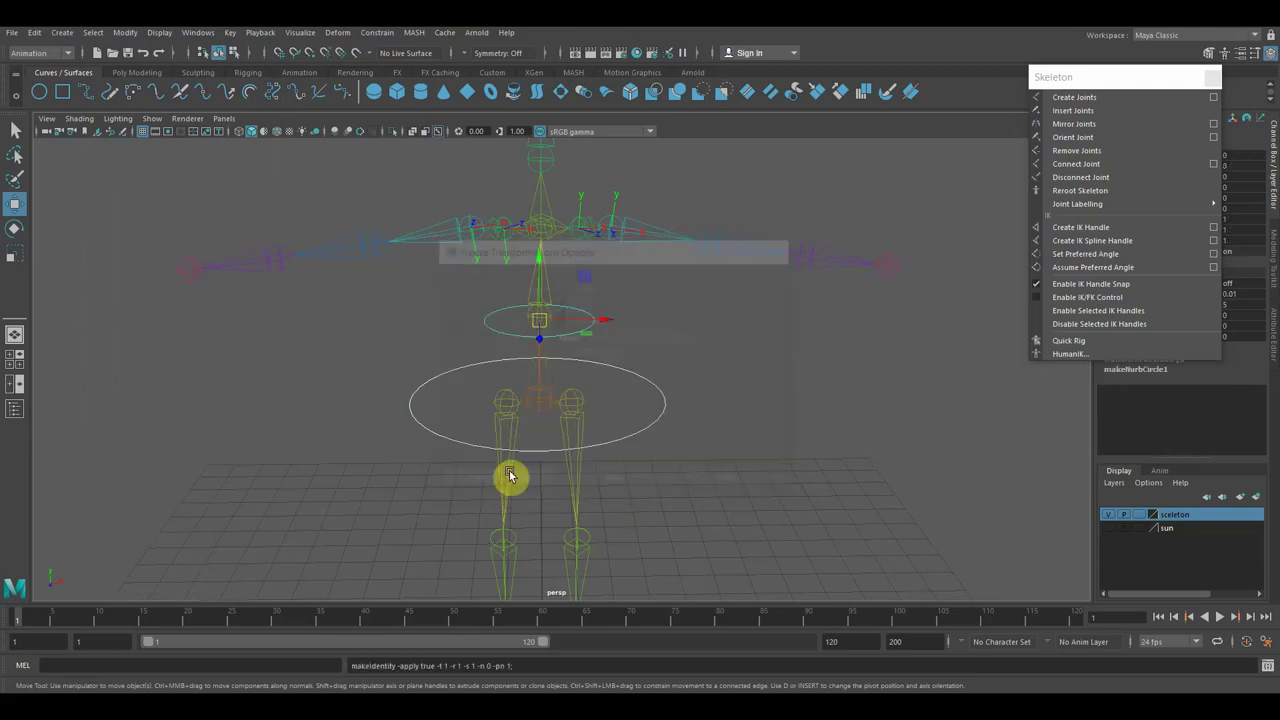
# Delete the circles' construction history, then select only the chest control circle.
pyautogui.click(34, 33)
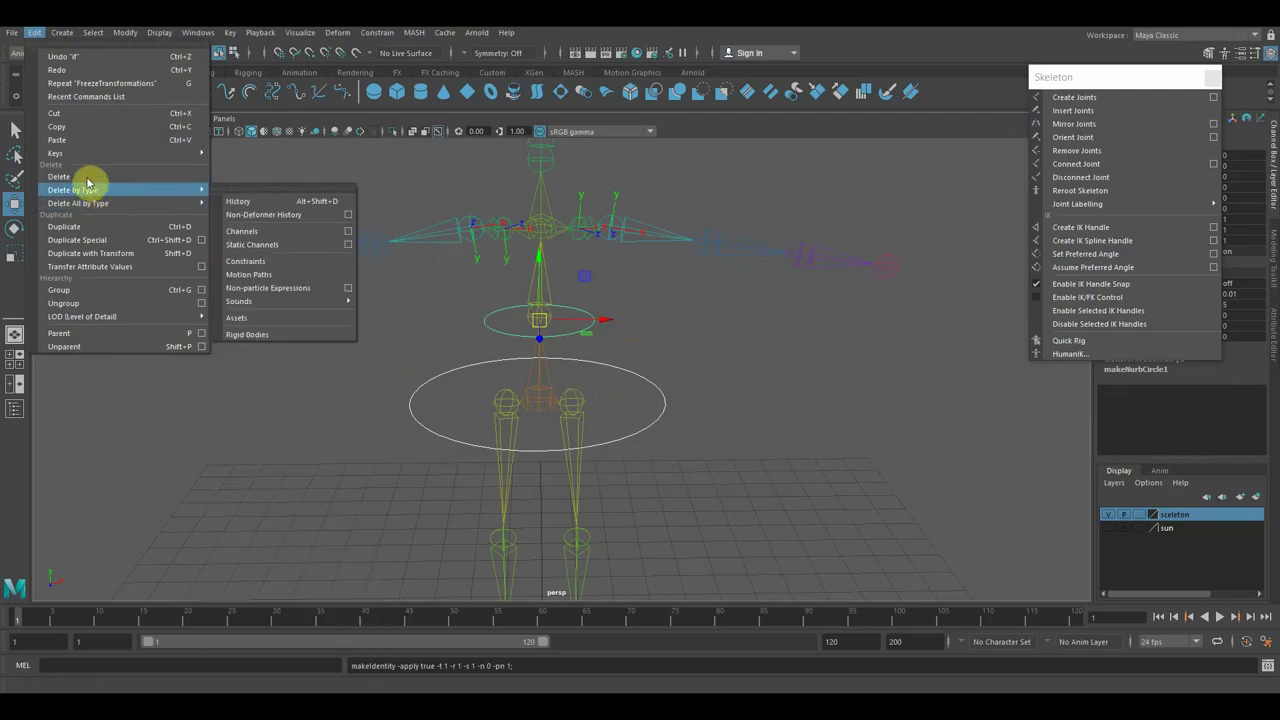
pyautogui.click(268, 207)
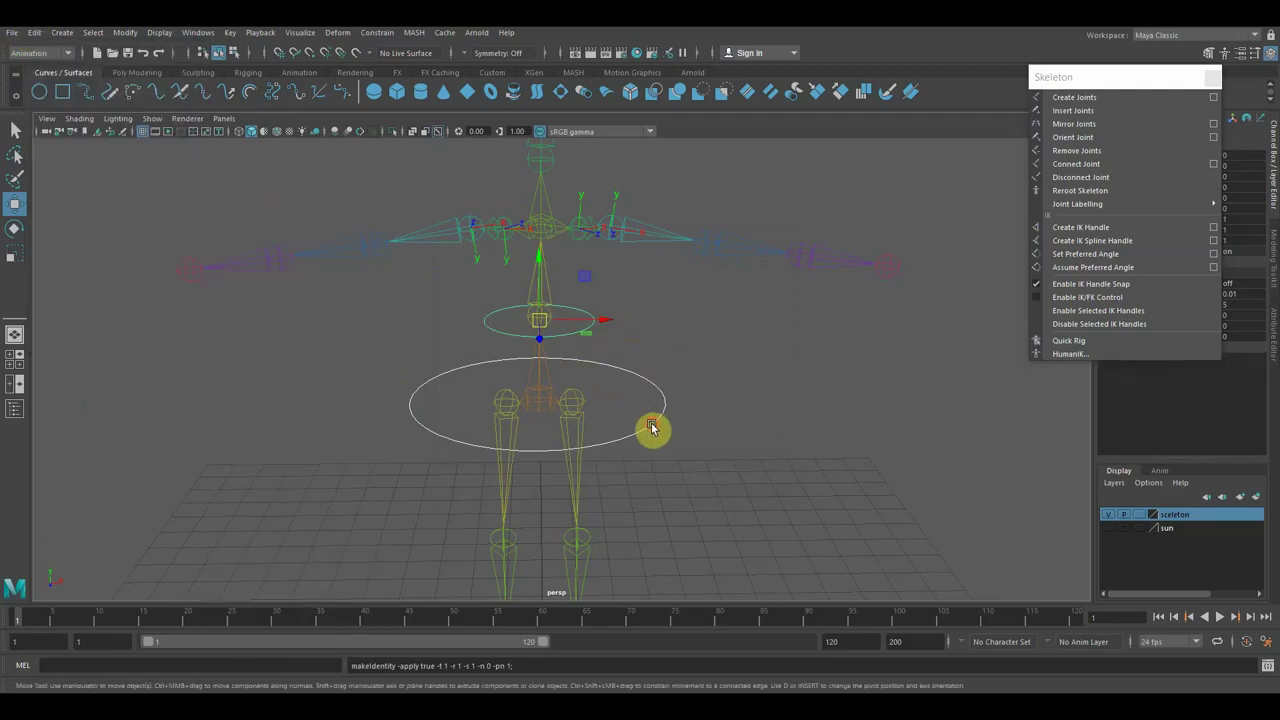
pyautogui.click(578, 335)
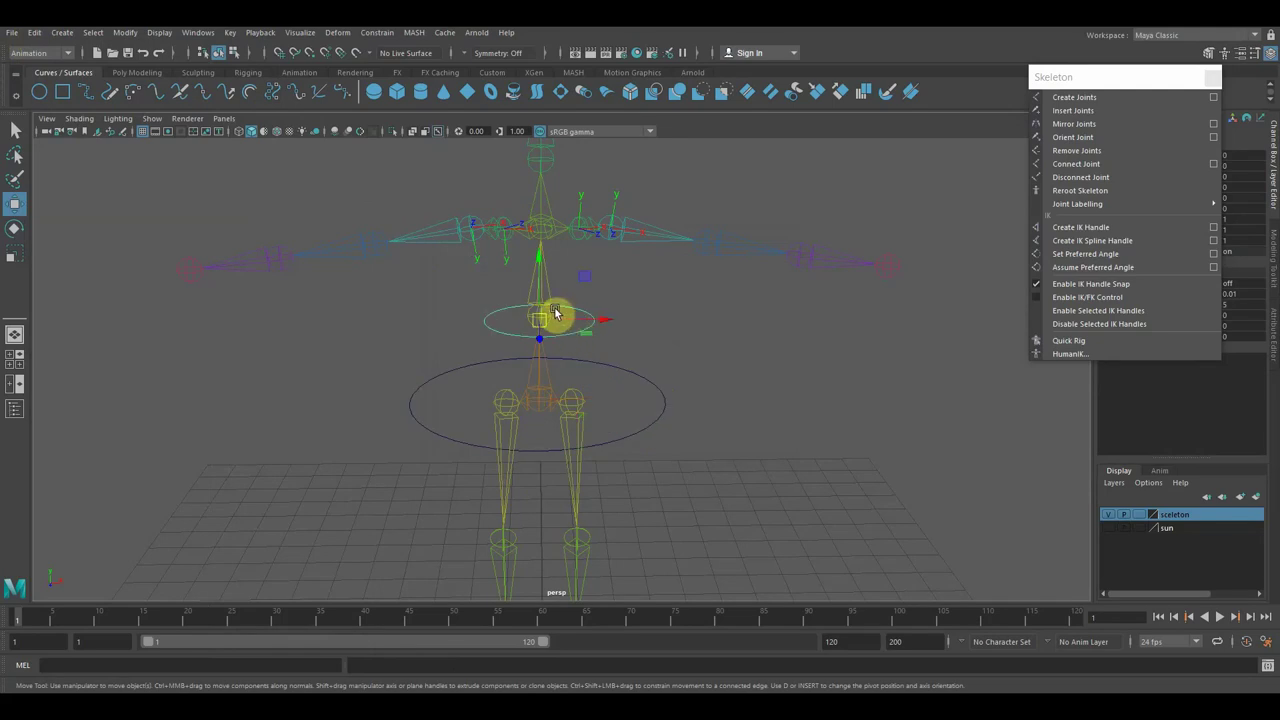
pyautogui.click(533, 306)
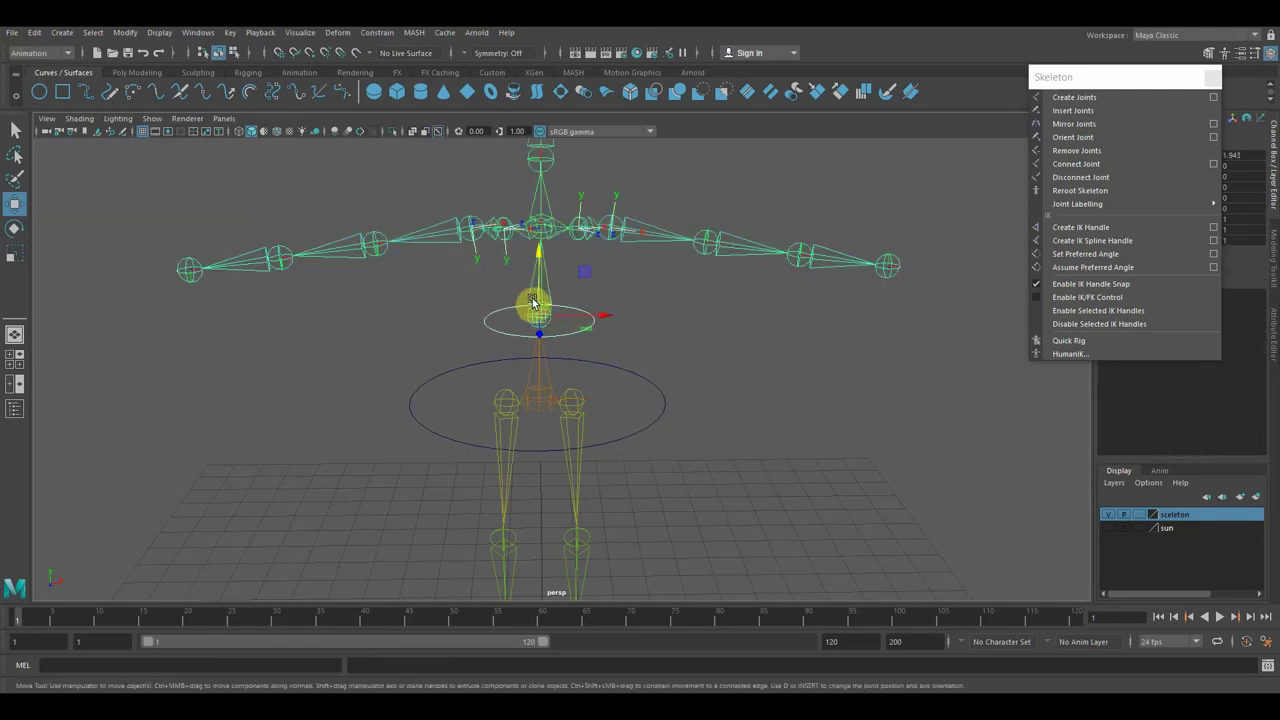
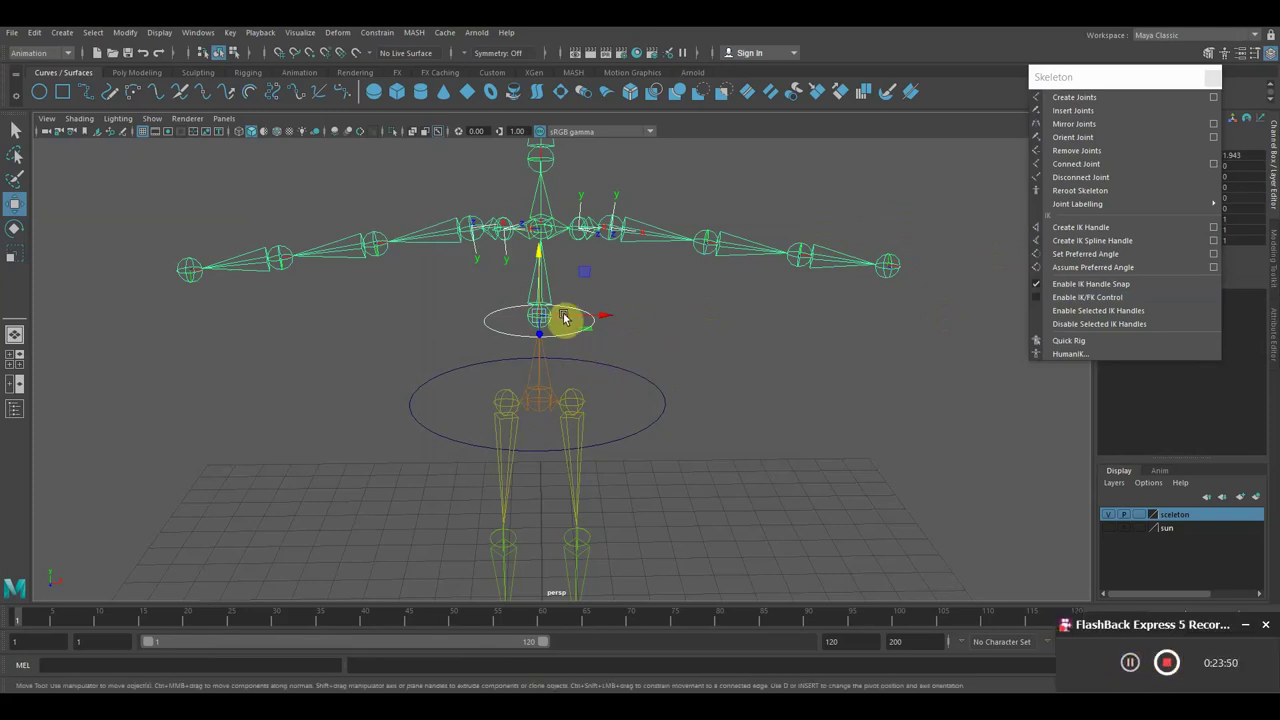
# Select the skeleton's spine and try Modify > Freeze Transformations, which fails because of skinning.
pyautogui.click(542, 372)
pyautogui.click(538, 401)
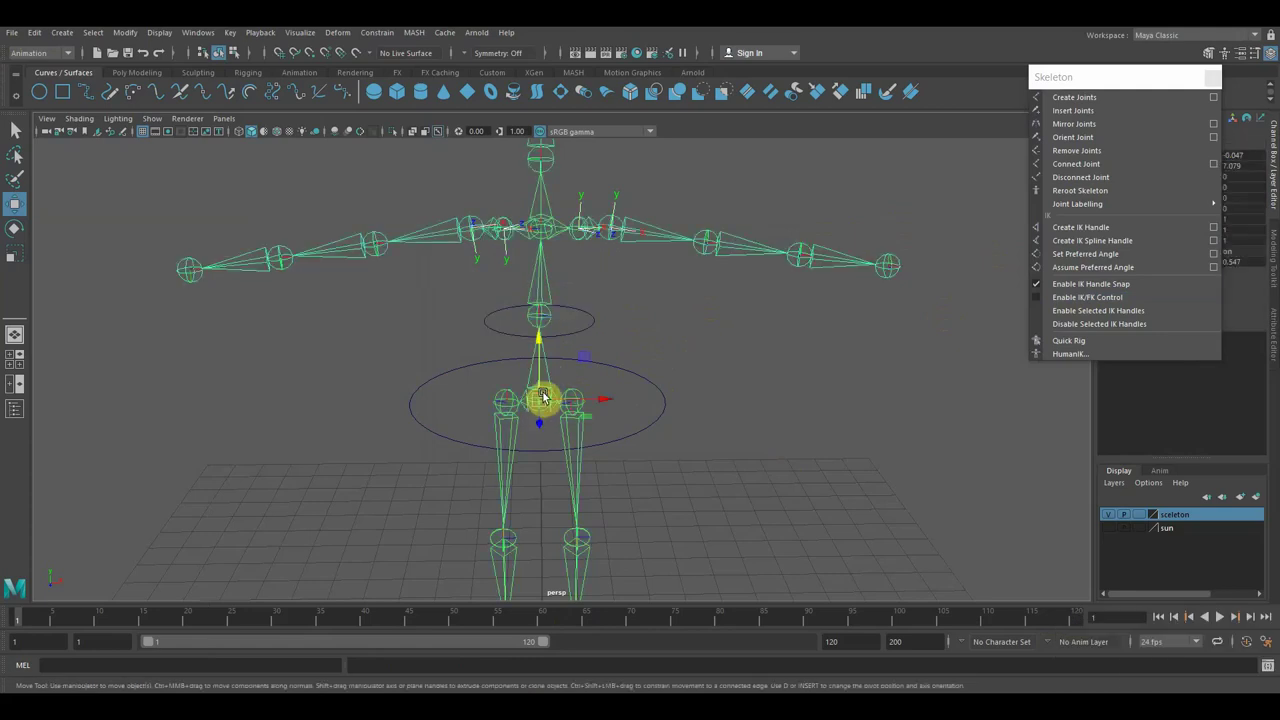
pyautogui.click(545, 294)
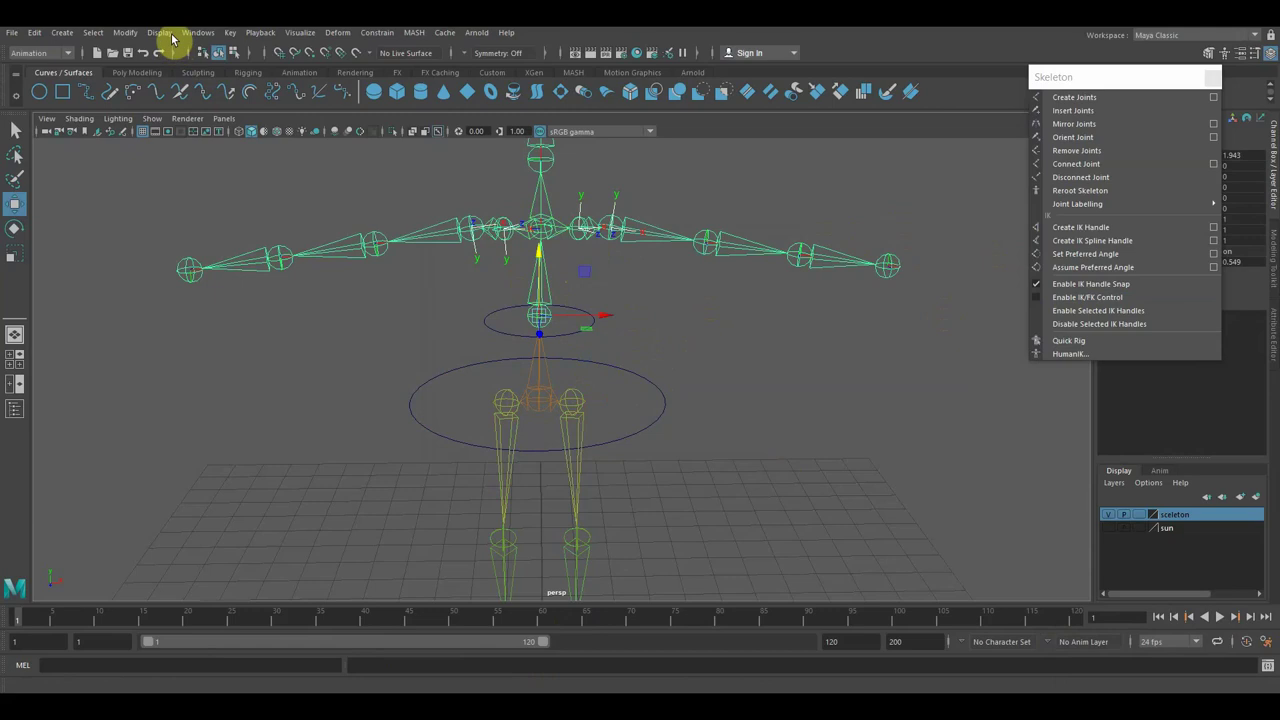
pyautogui.click(118, 36)
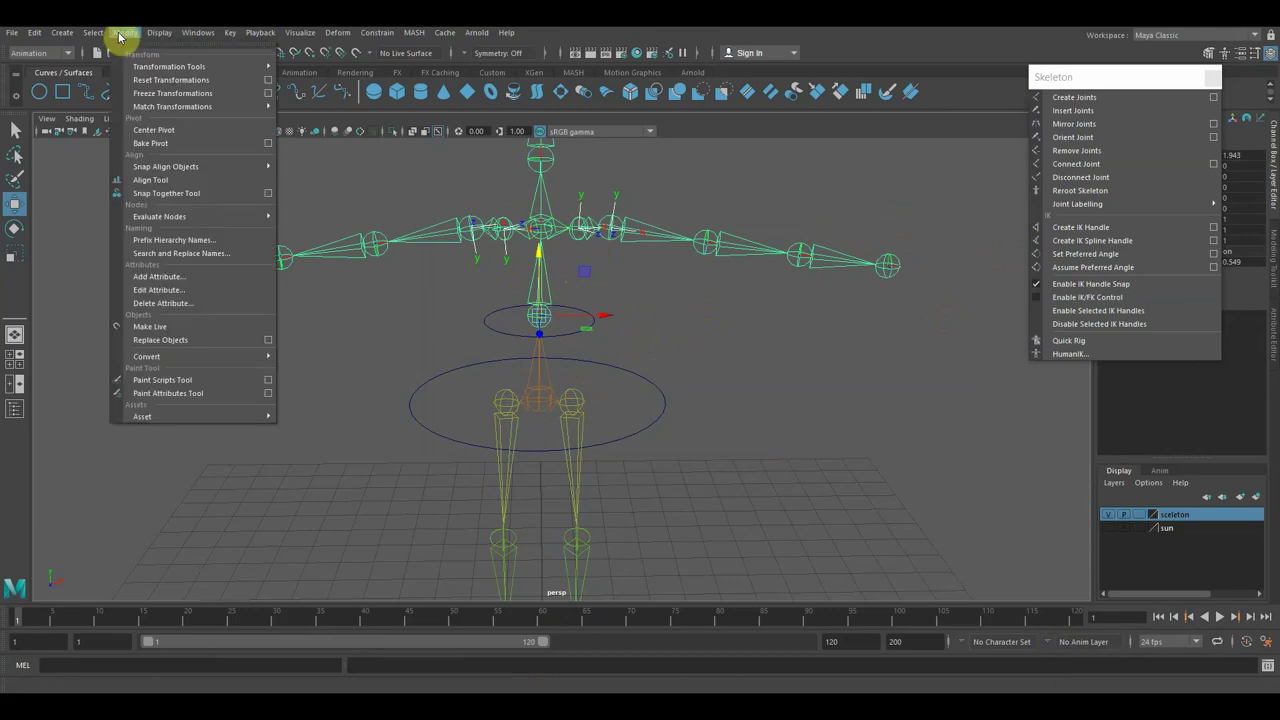
pyautogui.click(174, 97)
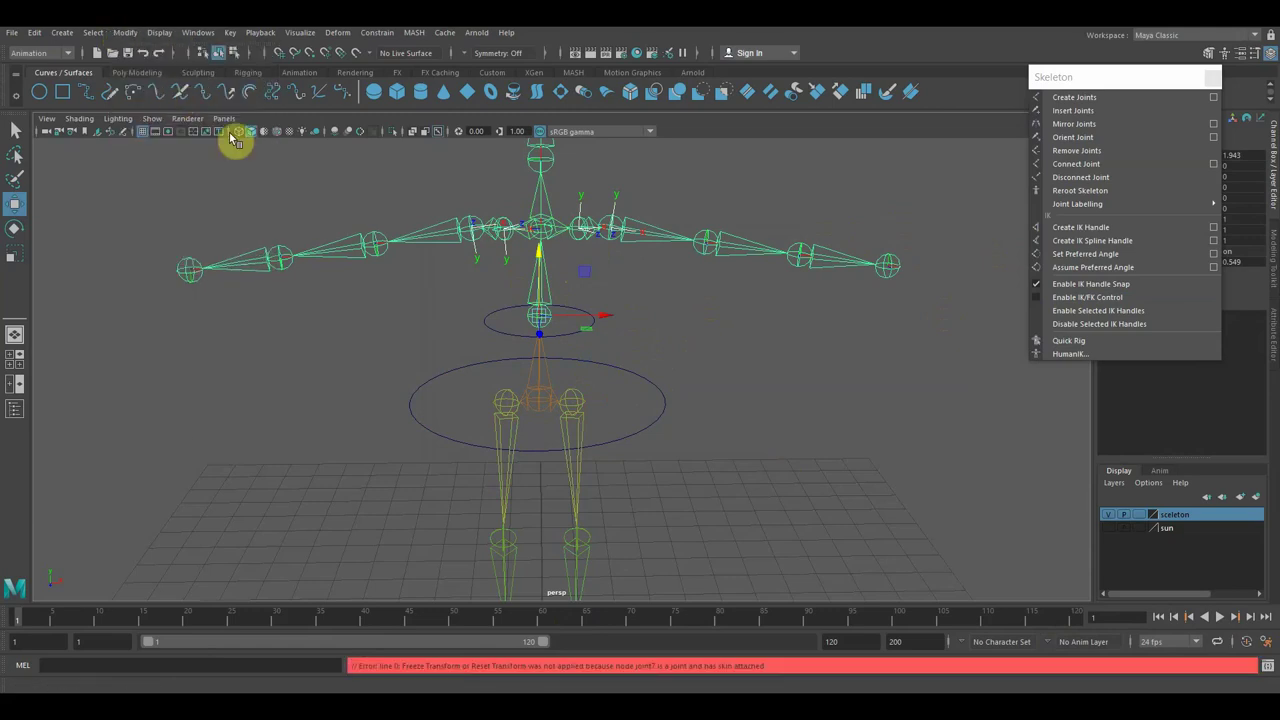
# Reselect the whole skeleton hierarchy from the root joint and bring up Orient Joint options.
pyautogui.click(563, 338)
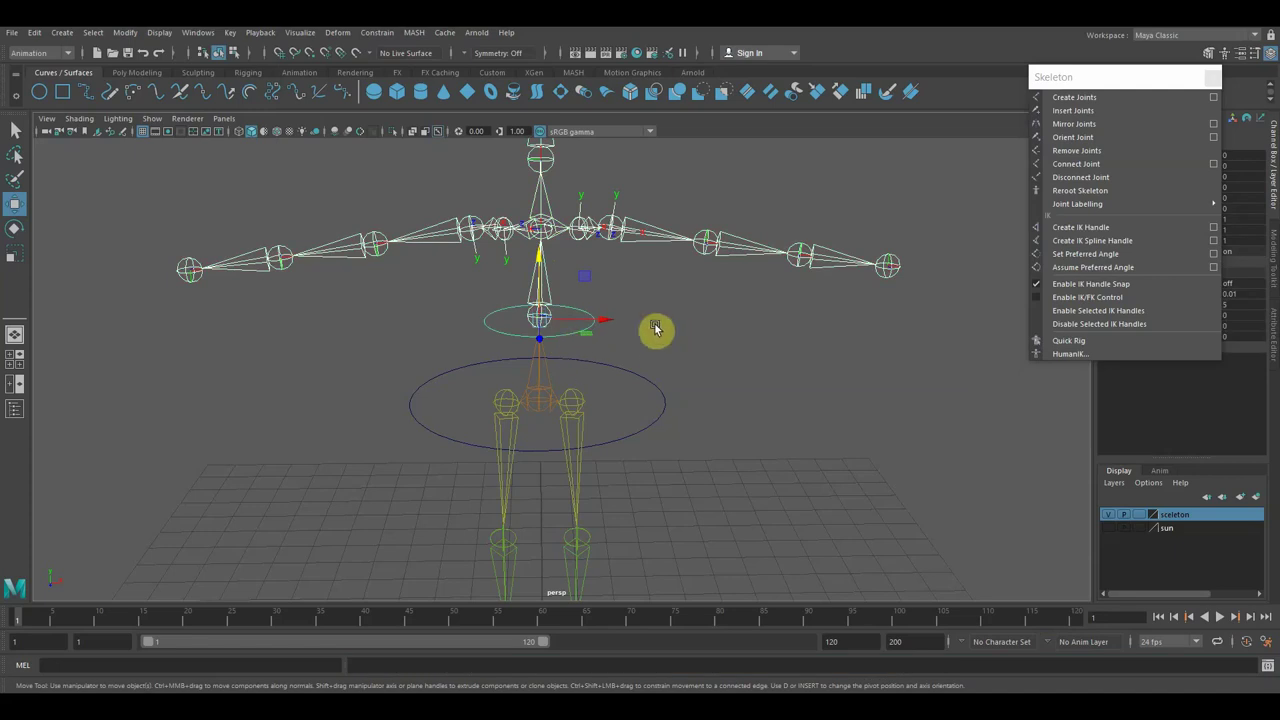
pyautogui.click(563, 334)
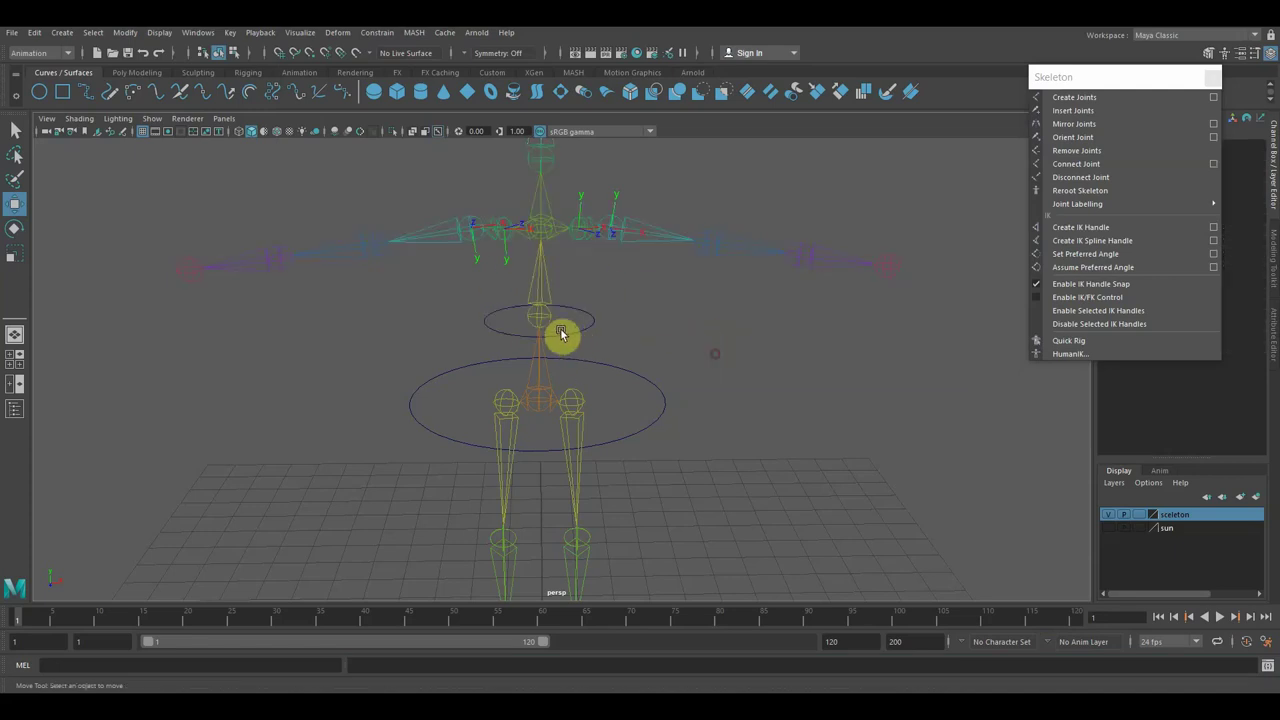
pyautogui.click(537, 324)
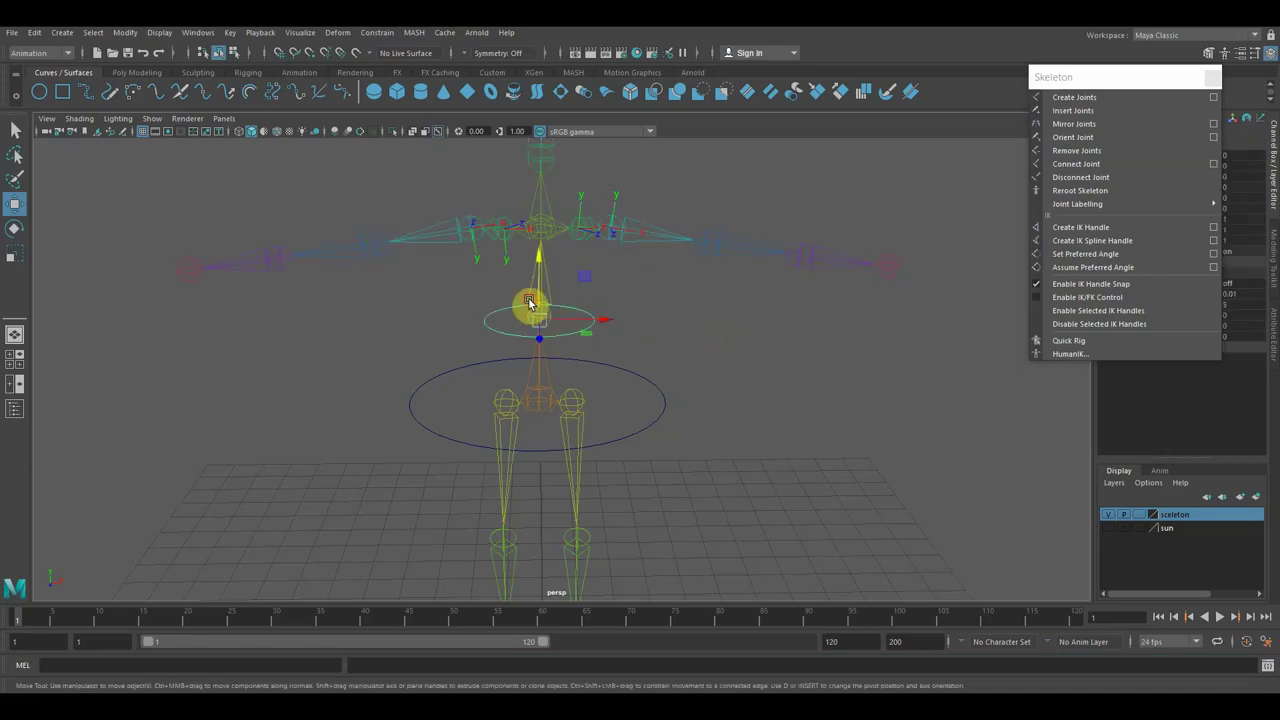
pyautogui.click(529, 303)
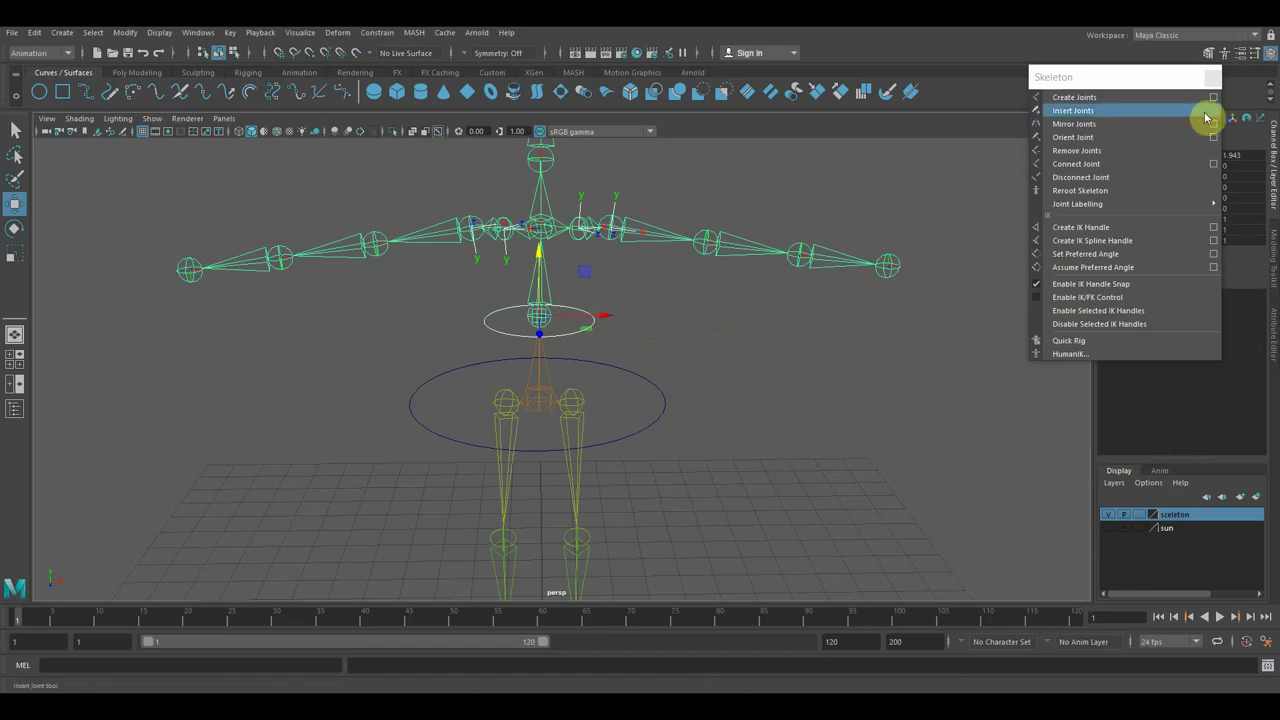
pyautogui.click(1212, 143)
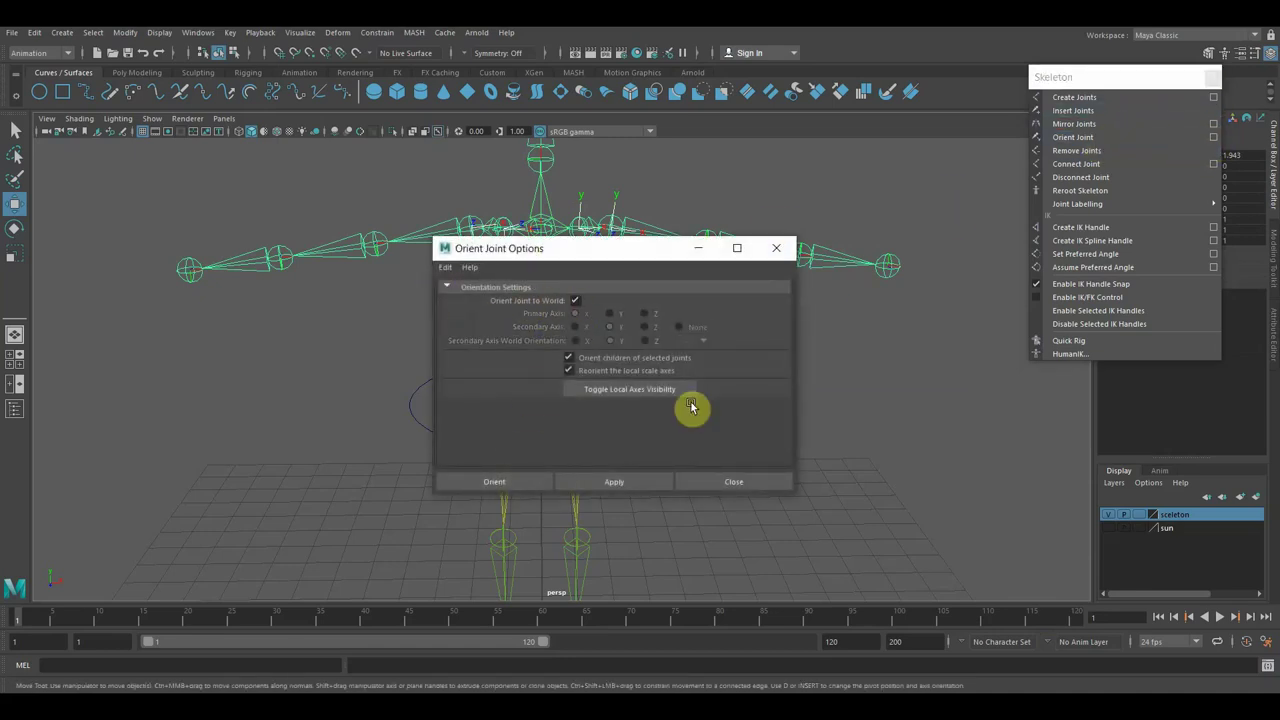
# Enable Orient Joint to World, move the dialog aside, and apply it to the whole skeleton.
pyautogui.click(599, 486)
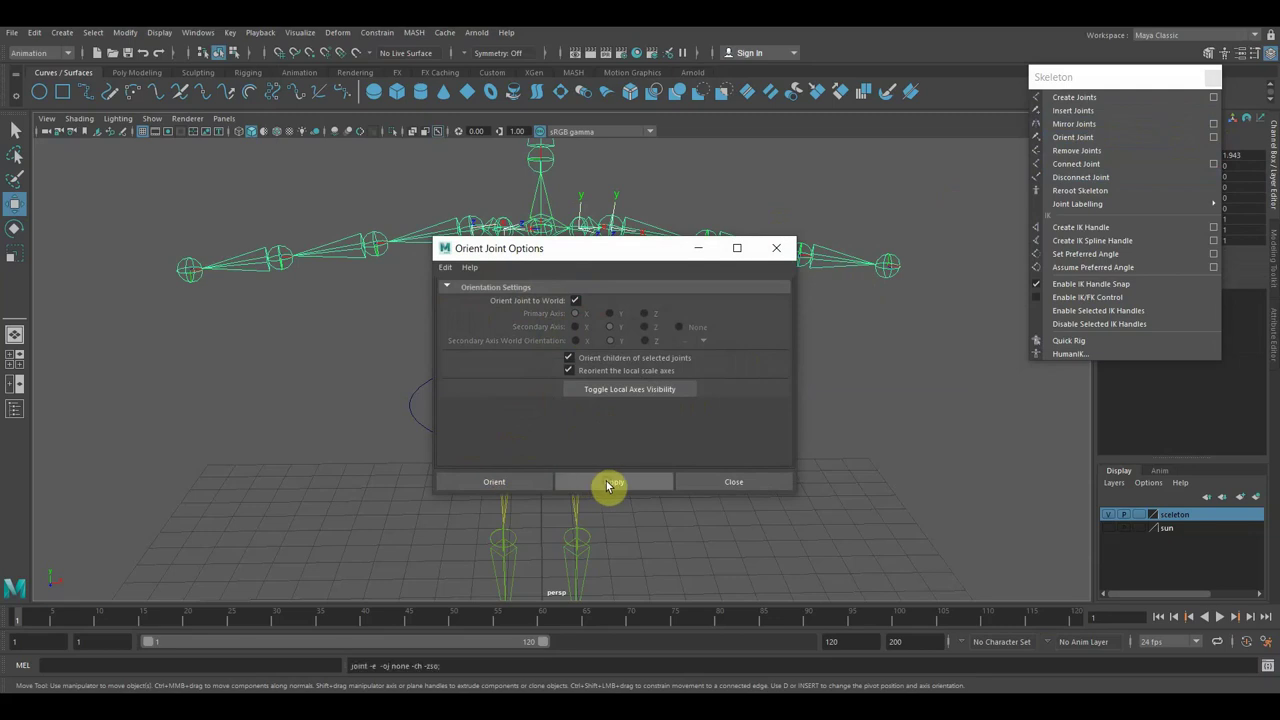
pyautogui.moveTo(610, 265); pyautogui.dragTo(191, 366)
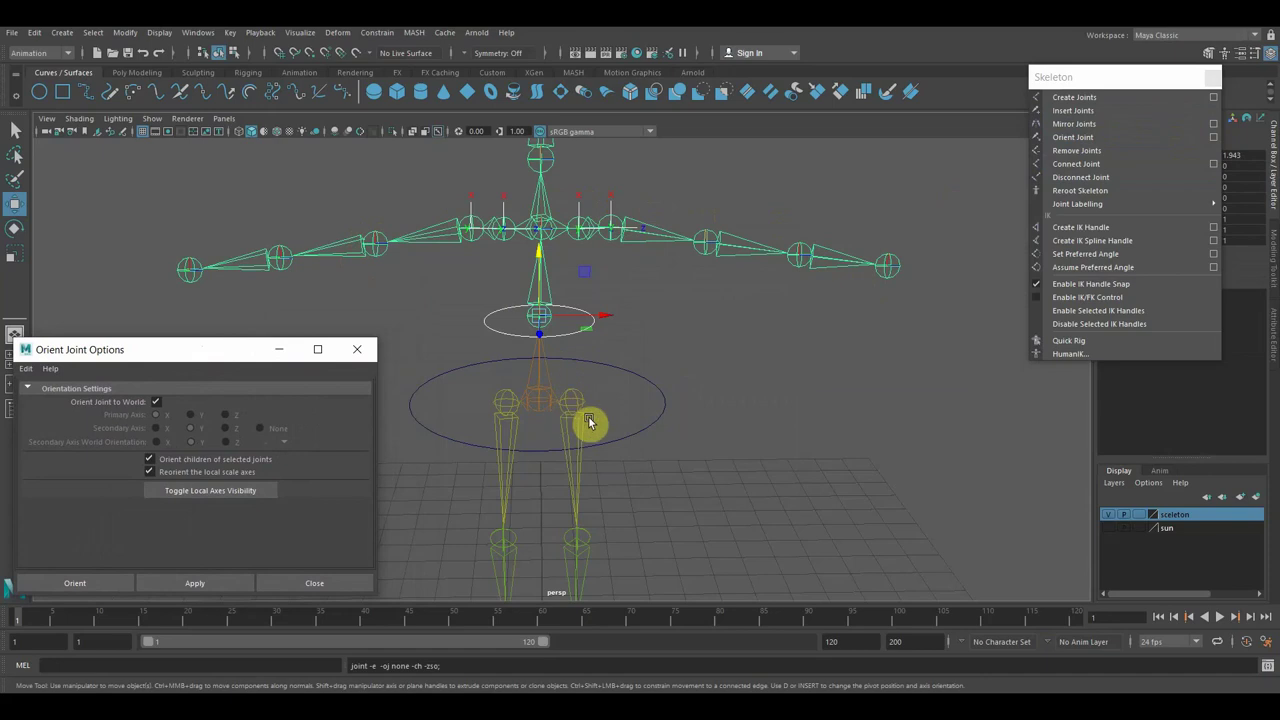
pyautogui.click(628, 440)
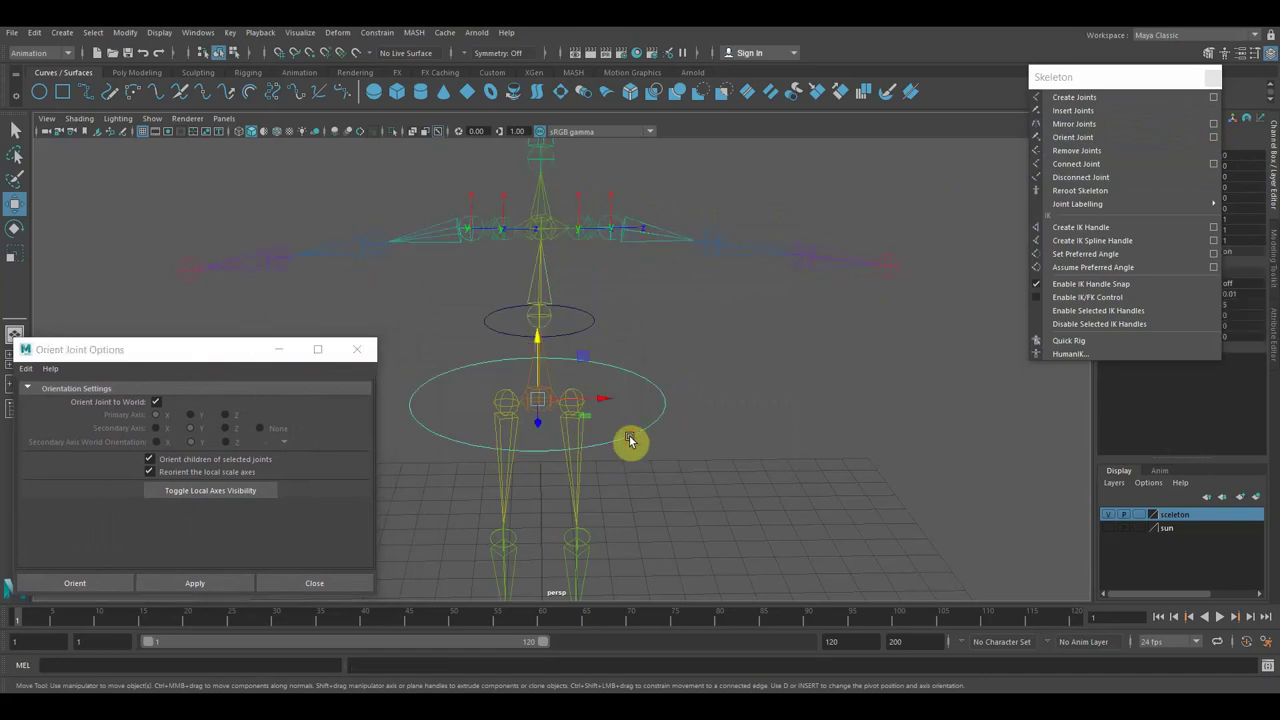
pyautogui.click(548, 385)
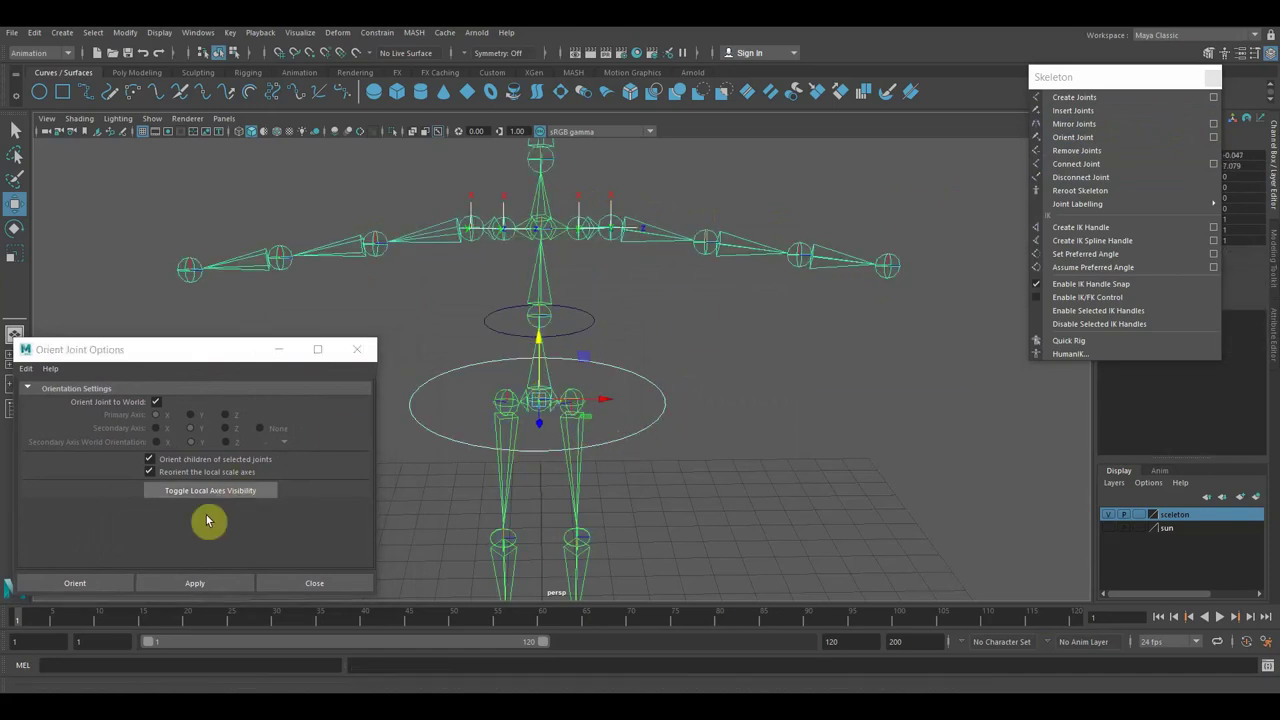
pyautogui.click(196, 584)
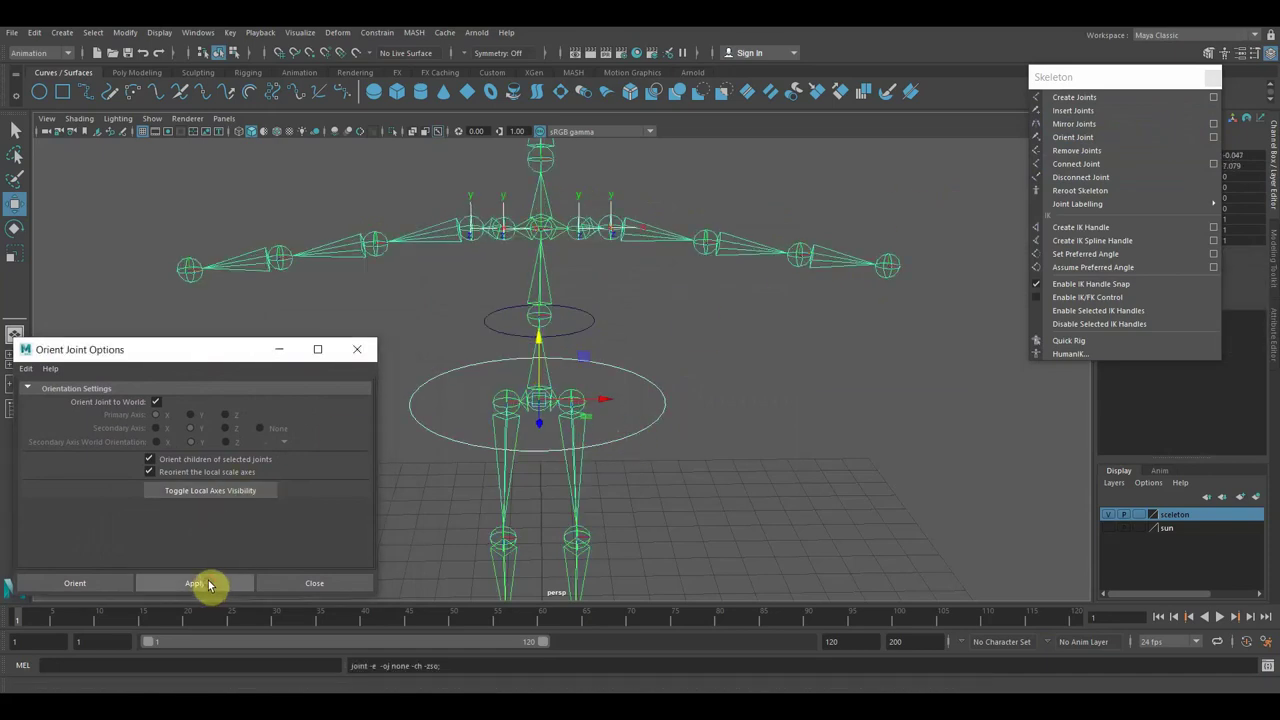
# Reselect the skeleton joints, apply world orientation several more times, then close the dialog.
pyautogui.click(565, 327)
pyautogui.click(551, 307)
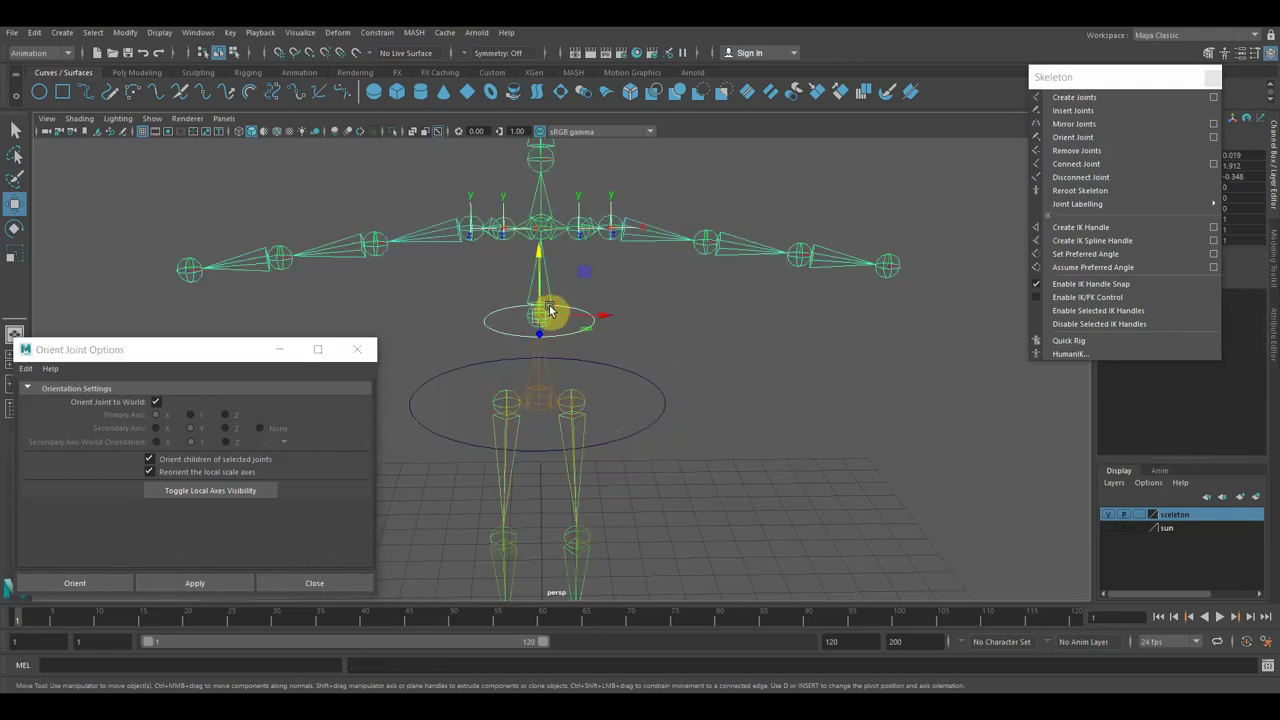
pyautogui.click(185, 590)
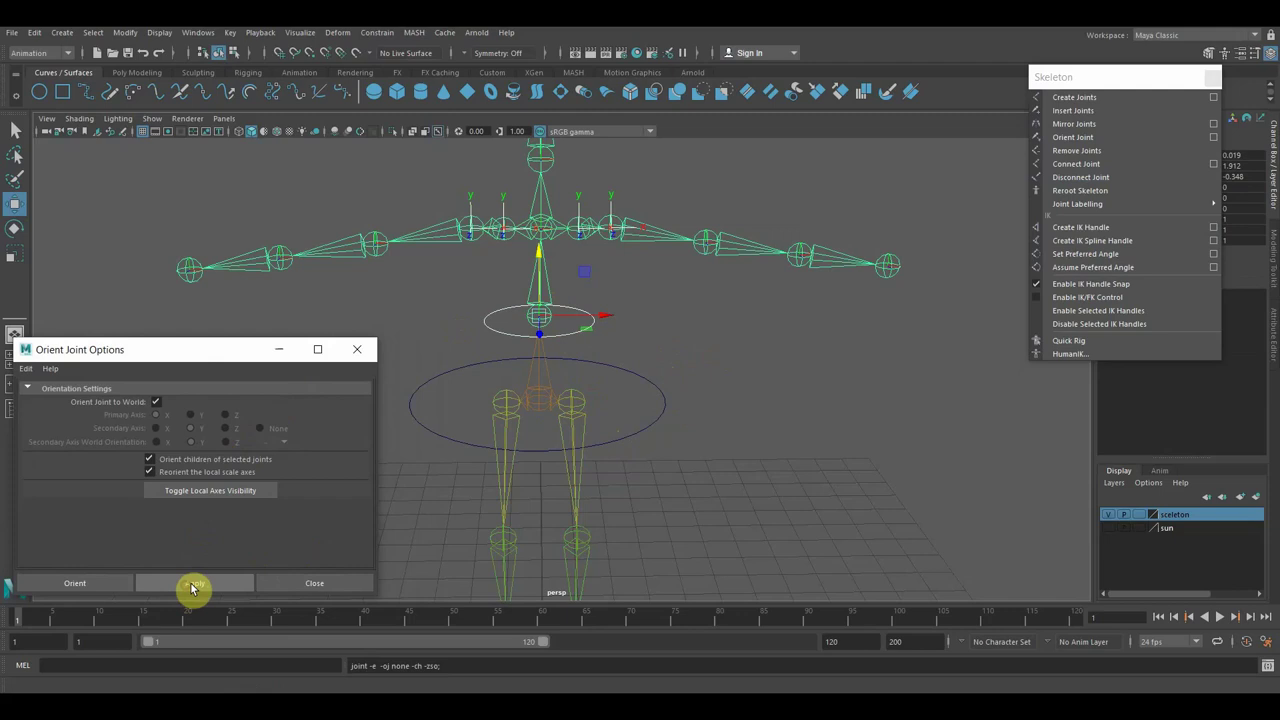
pyautogui.click(209, 586)
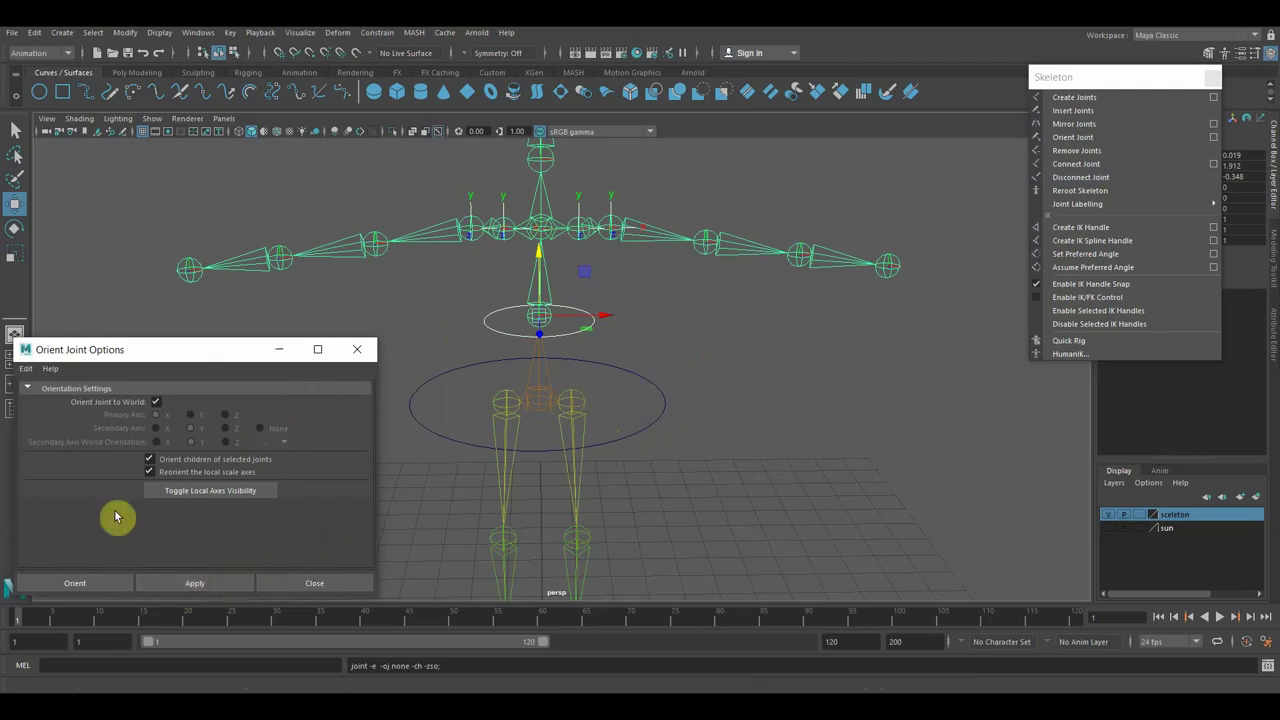
pyautogui.click(188, 588)
pyautogui.click(188, 588)
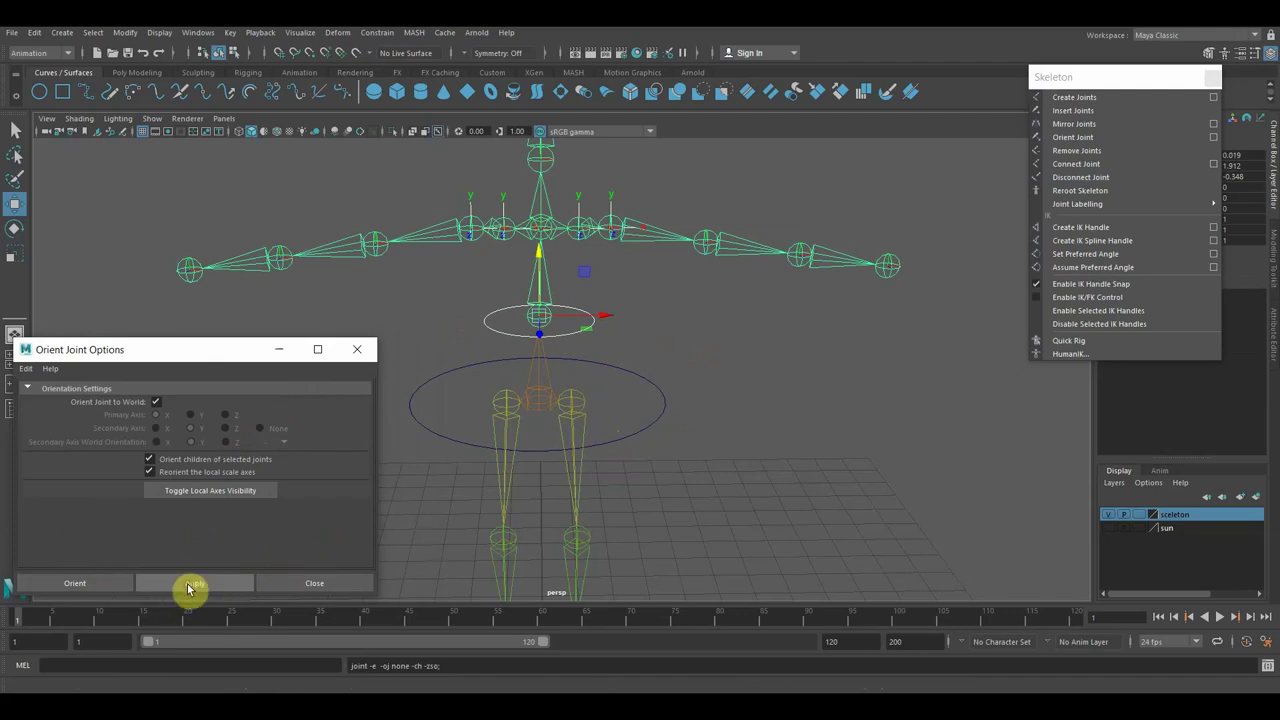
pyautogui.click(355, 351)
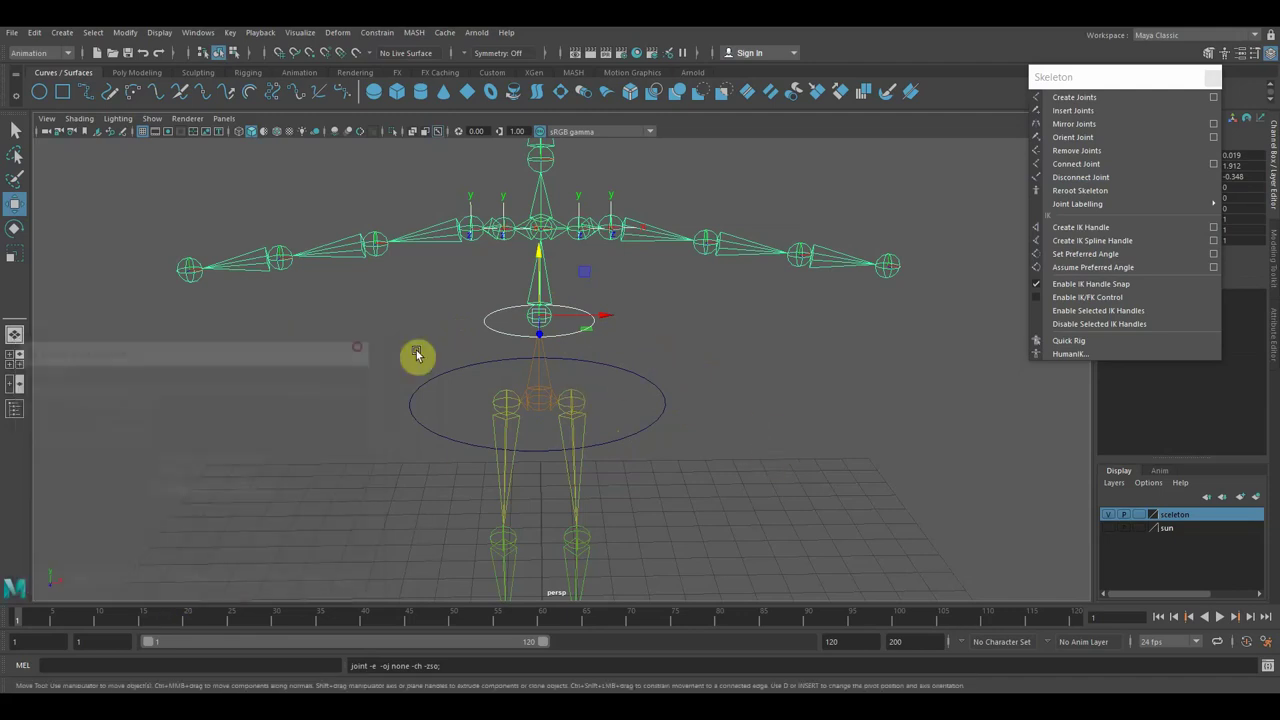
pyautogui.click(643, 436)
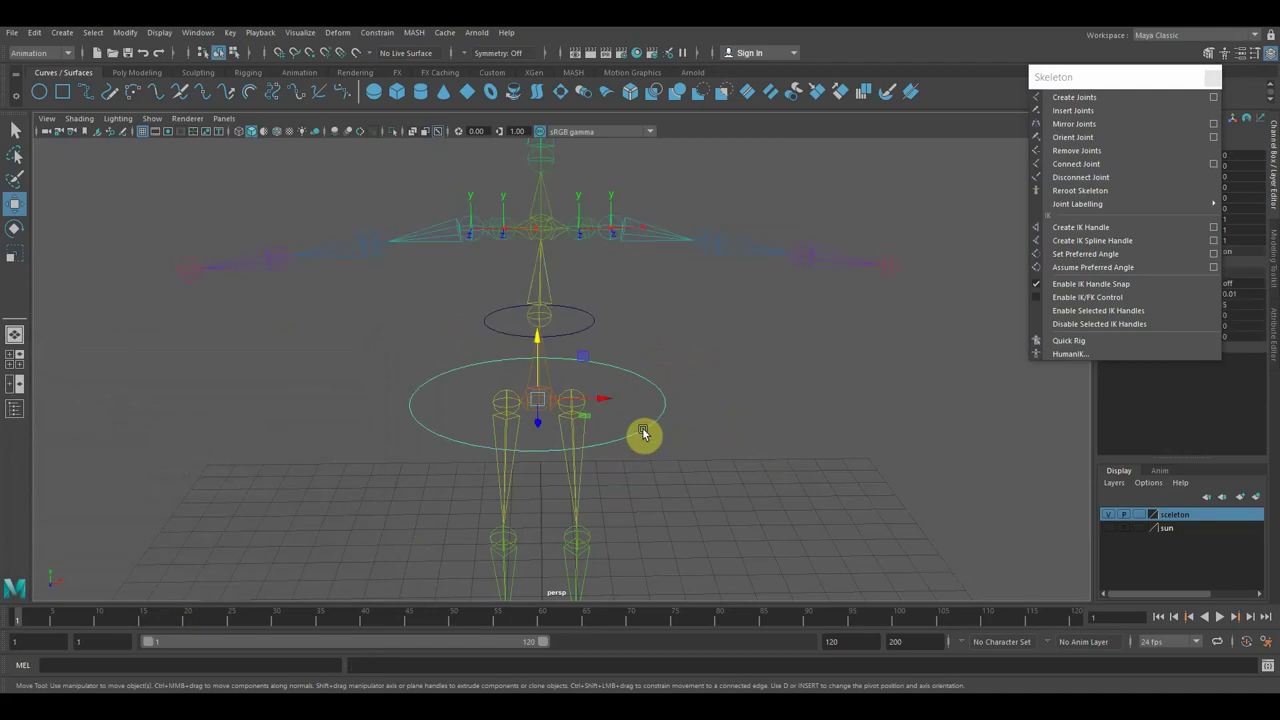
pyautogui.keyDown('shift'); pyautogui.click(549, 386); pyautogui.keyUp('shift')
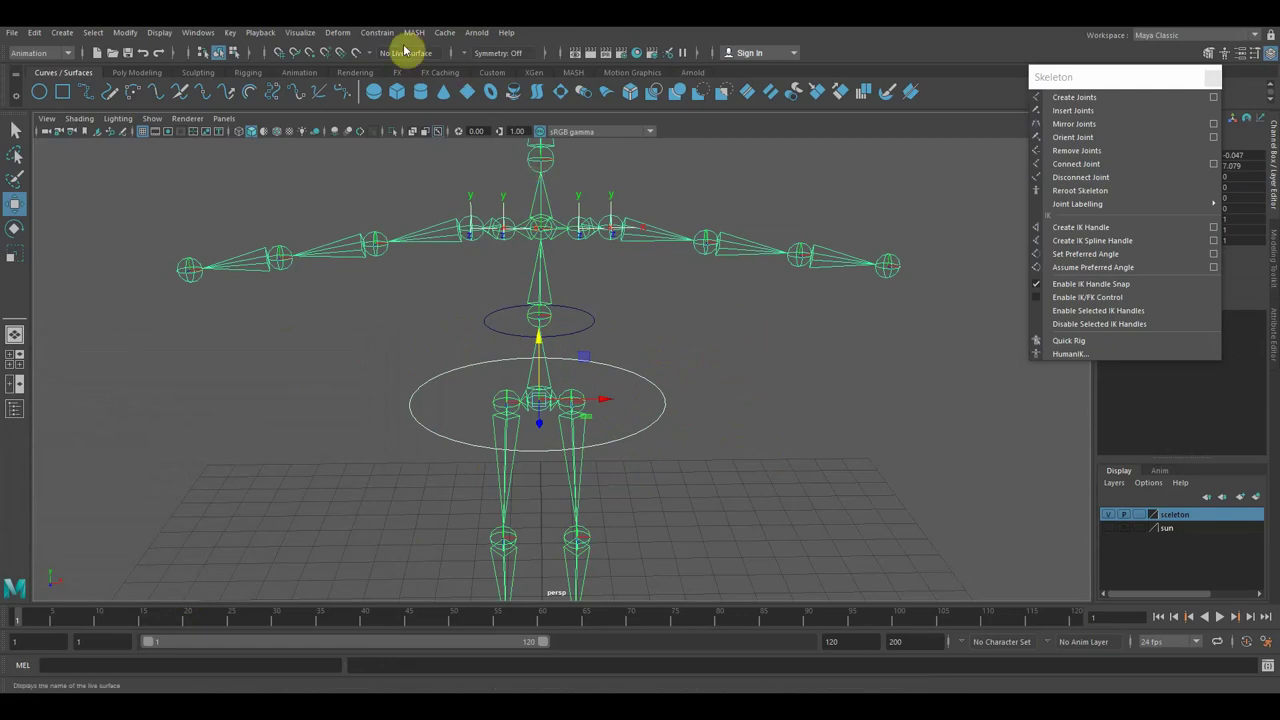
pyautogui.click(376, 33)
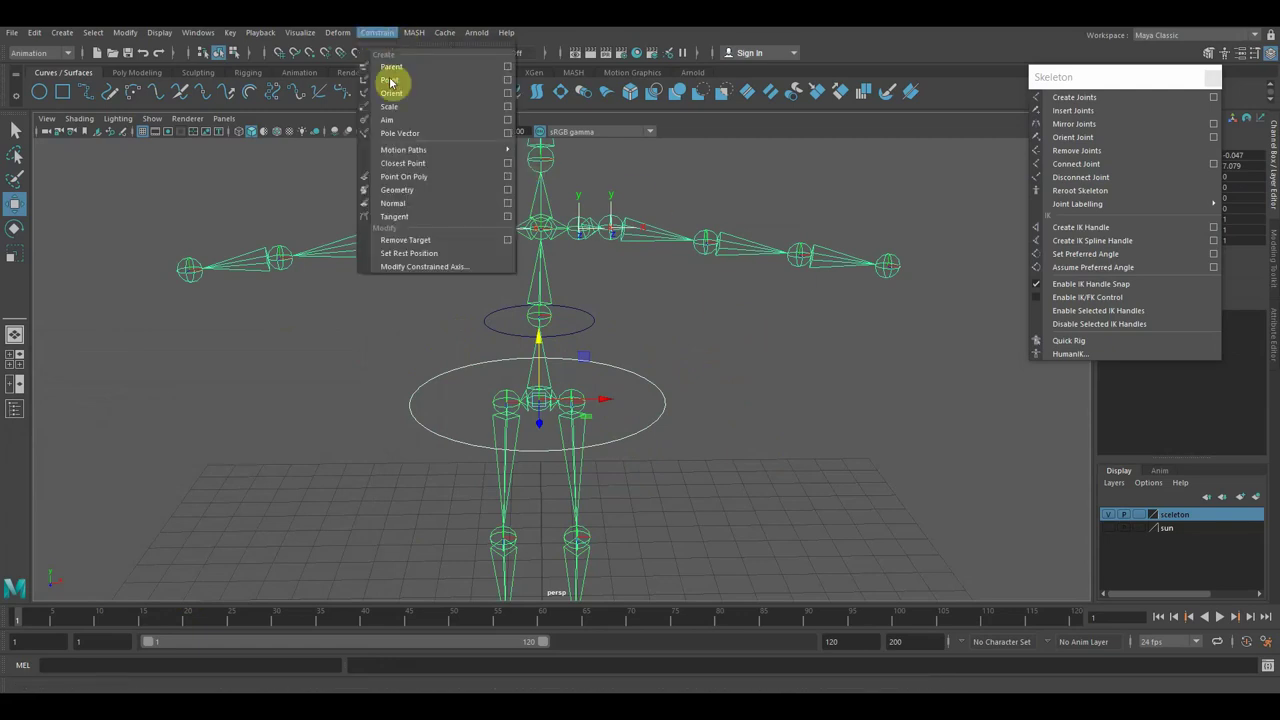
pyautogui.click(507, 139)
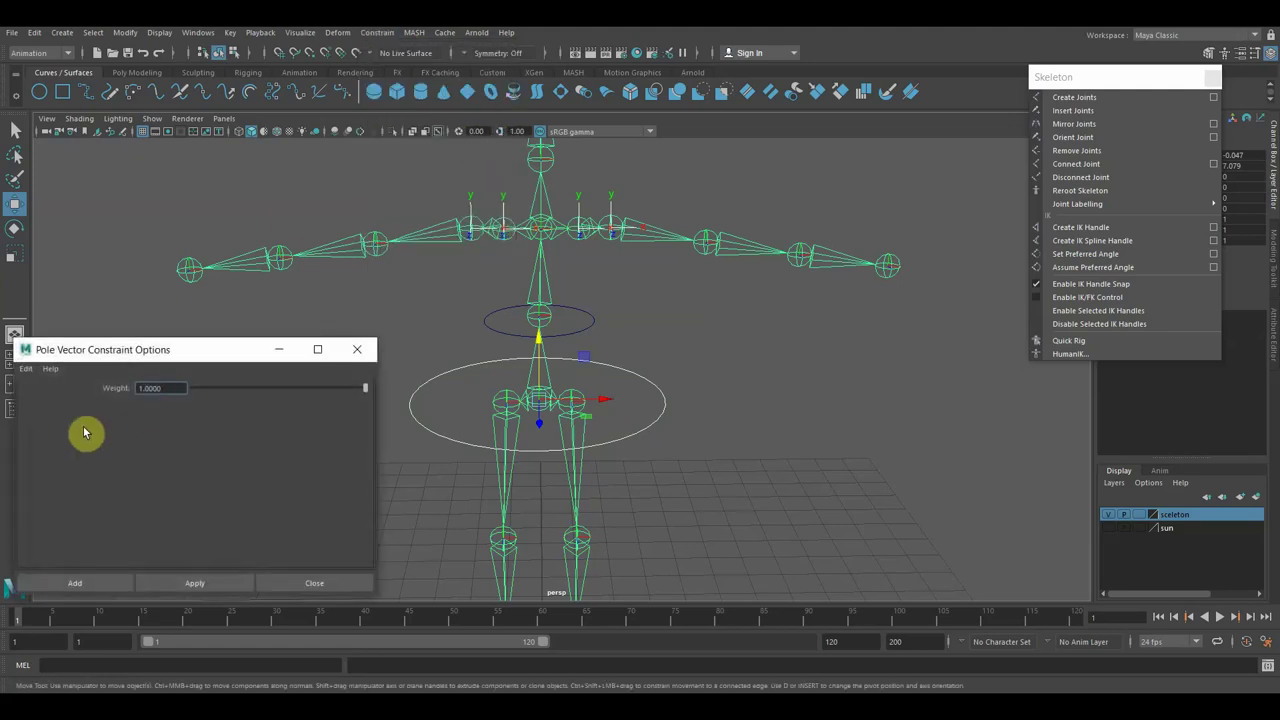
pyautogui.click(26, 368)
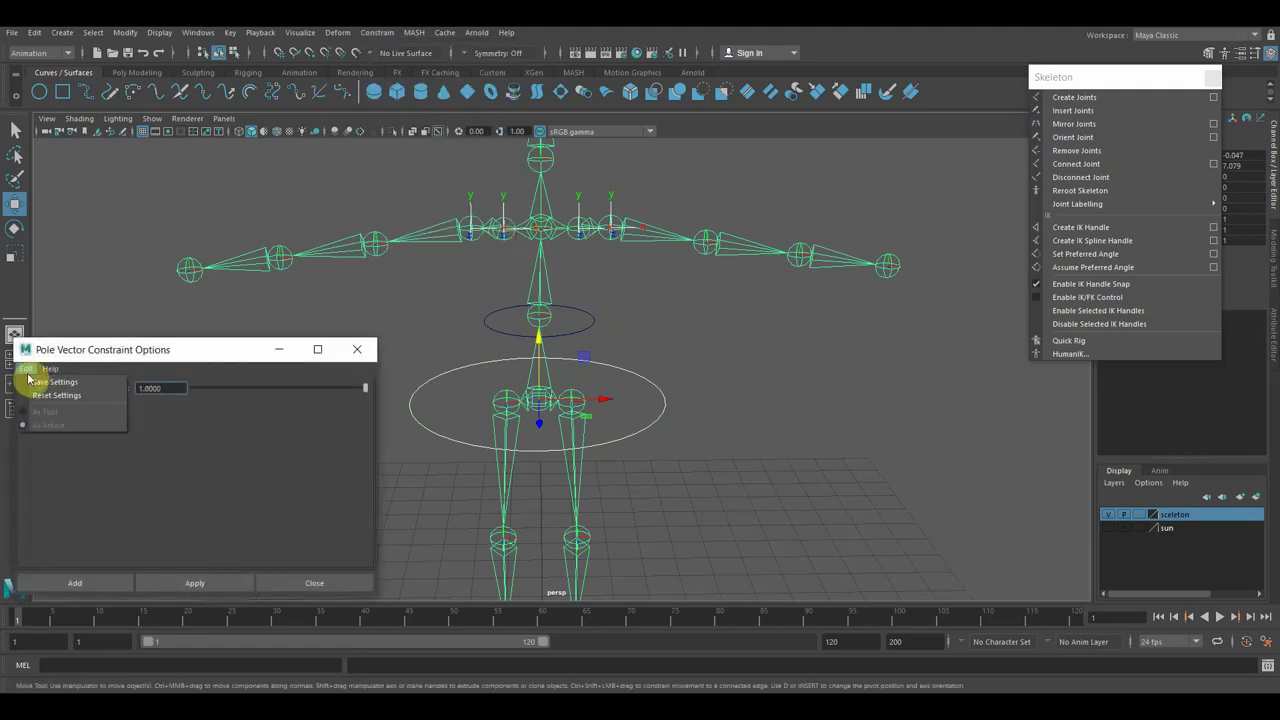
pyautogui.click(48, 396)
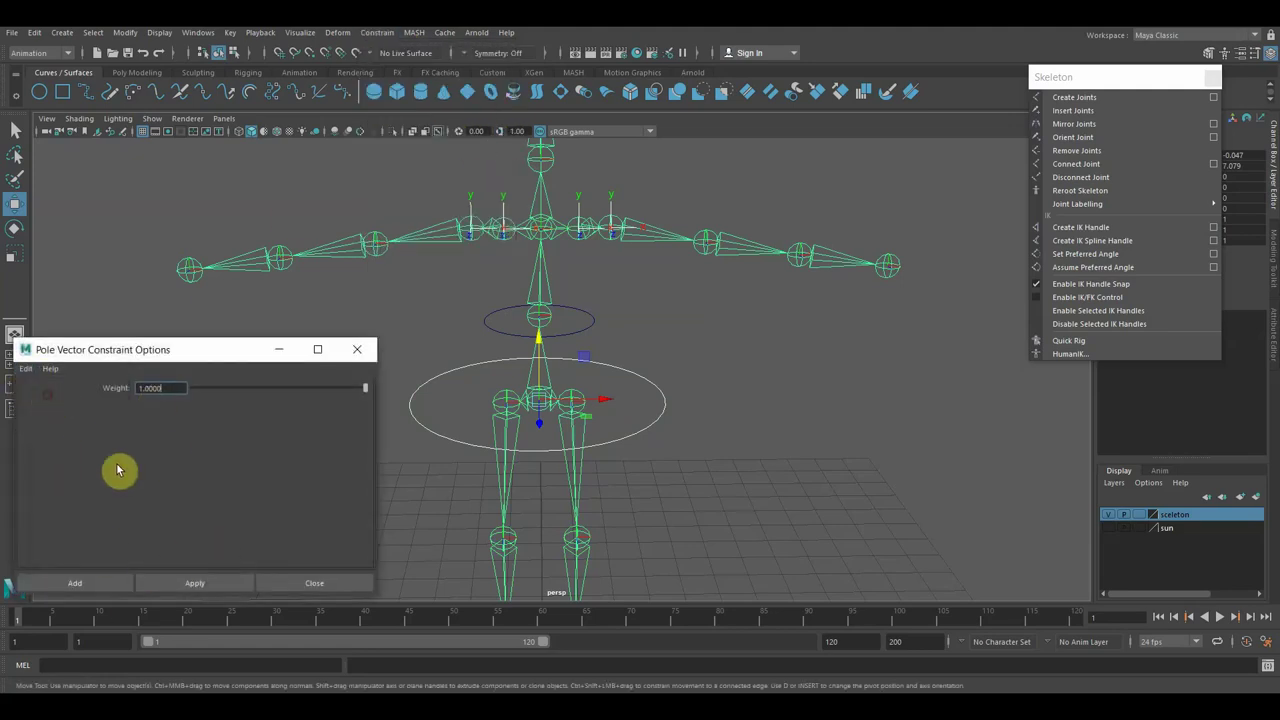
pyautogui.click(190, 588)
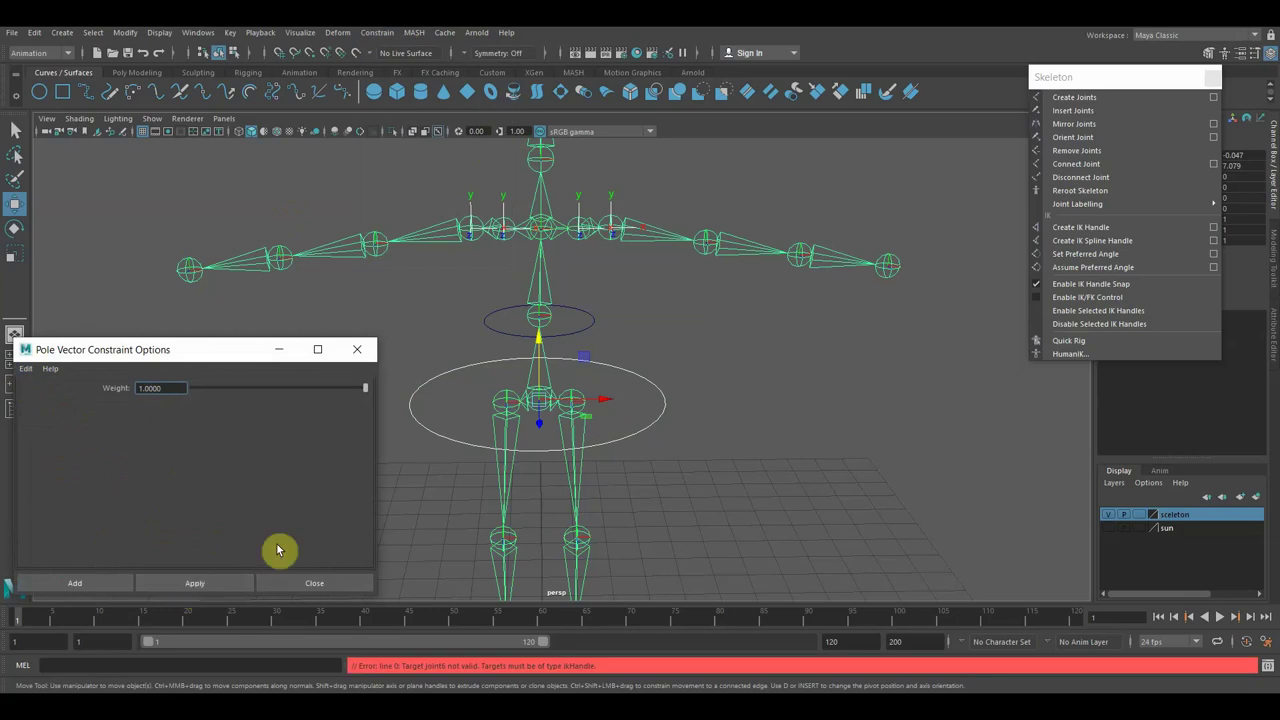
pyautogui.click(368, 349)
pyautogui.click(549, 380)
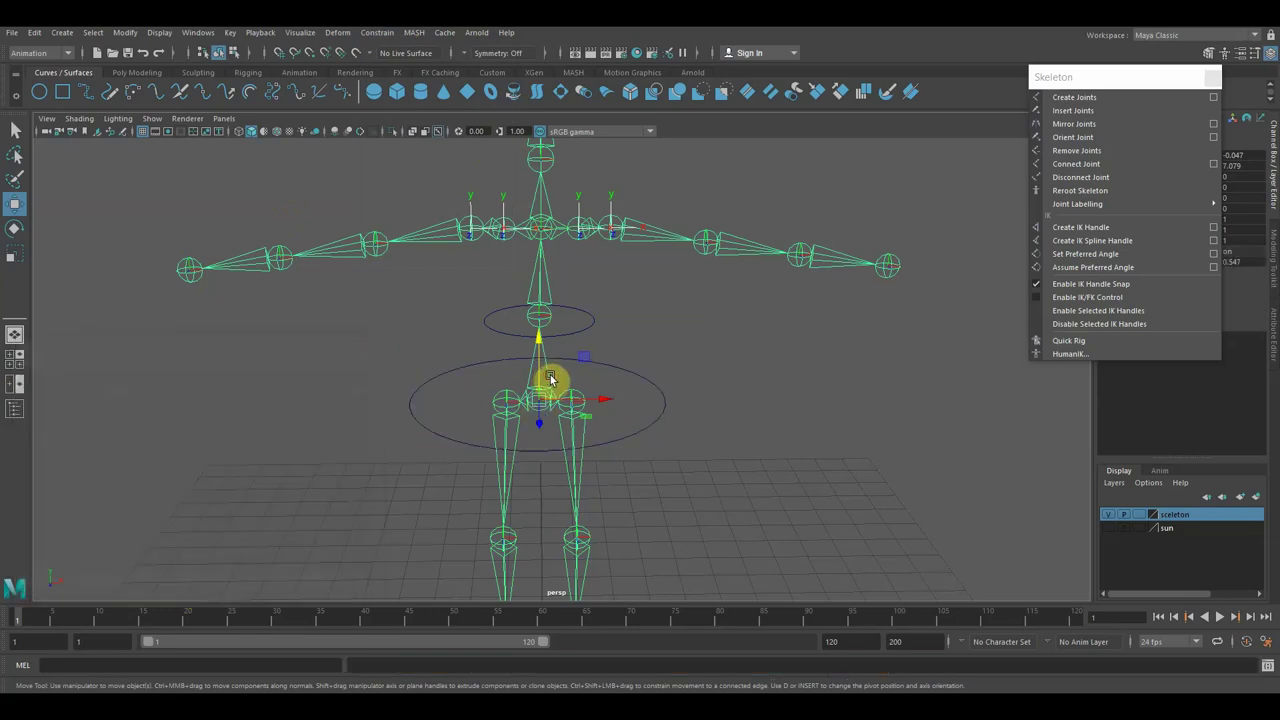
# Select the hip circle and try adding a pole vector constraint from the Constrain menu.
pyautogui.click(650, 425)
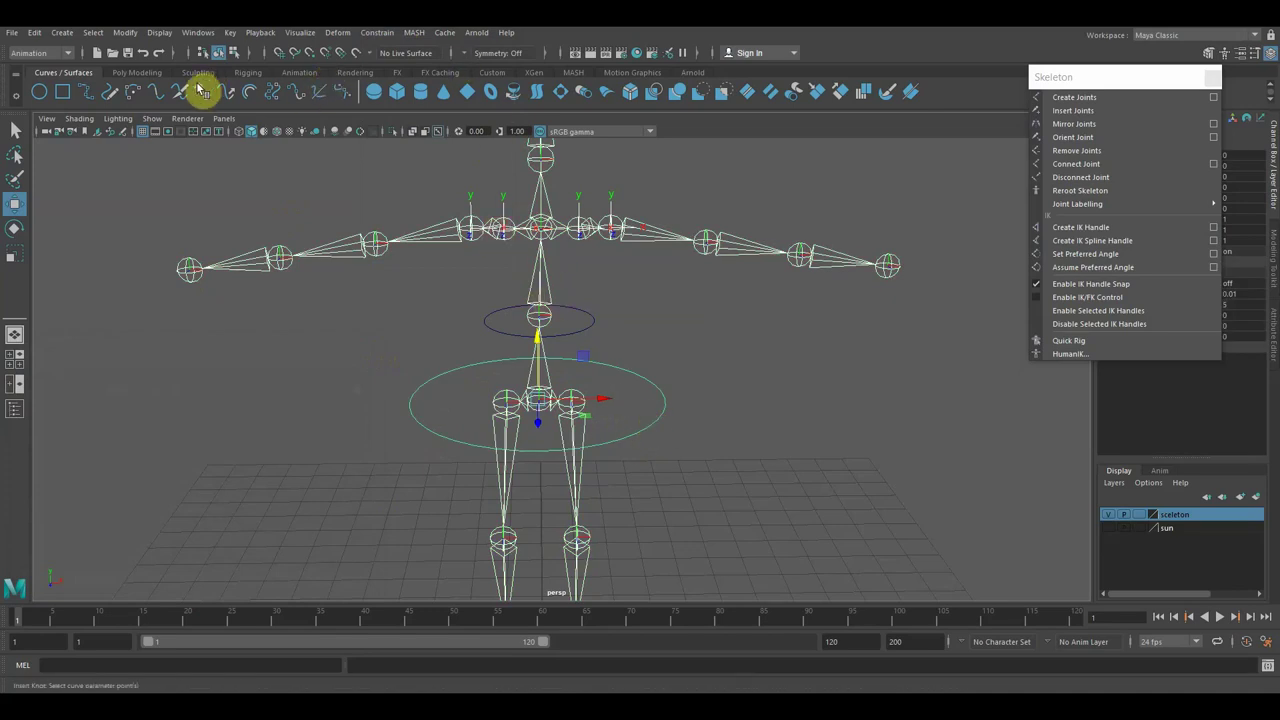
pyautogui.click(375, 33)
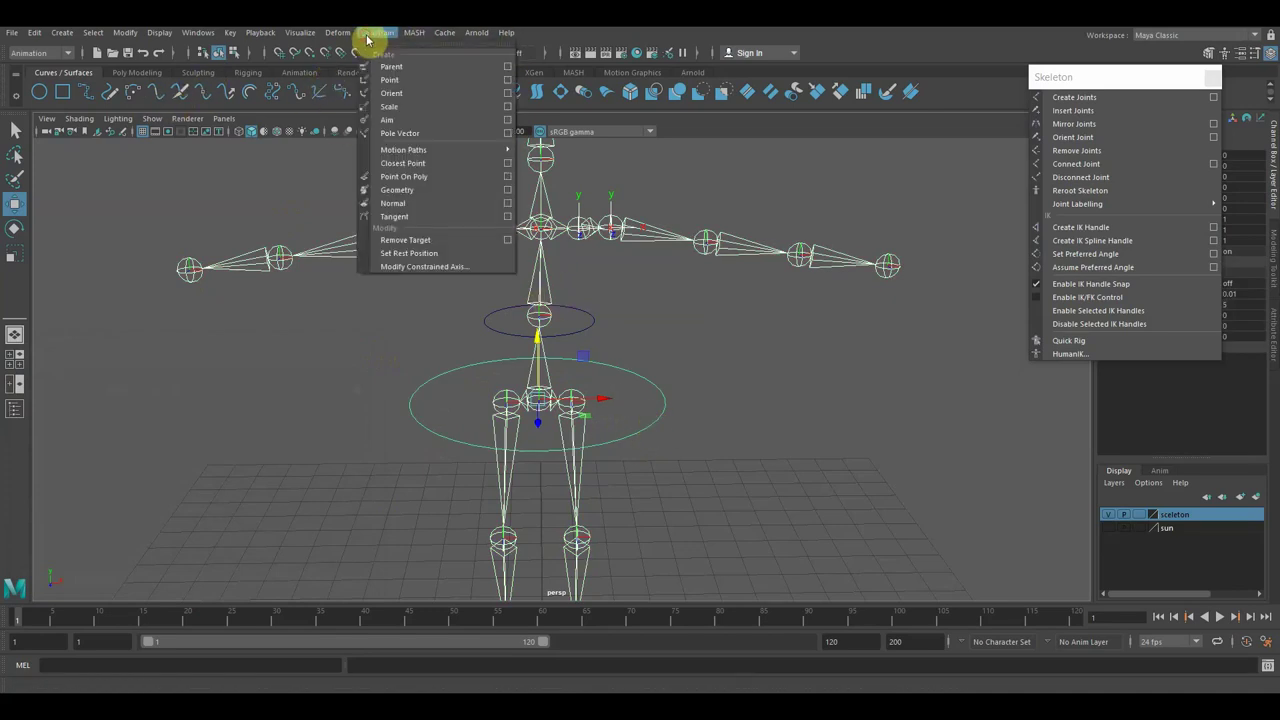
pyautogui.click(413, 137)
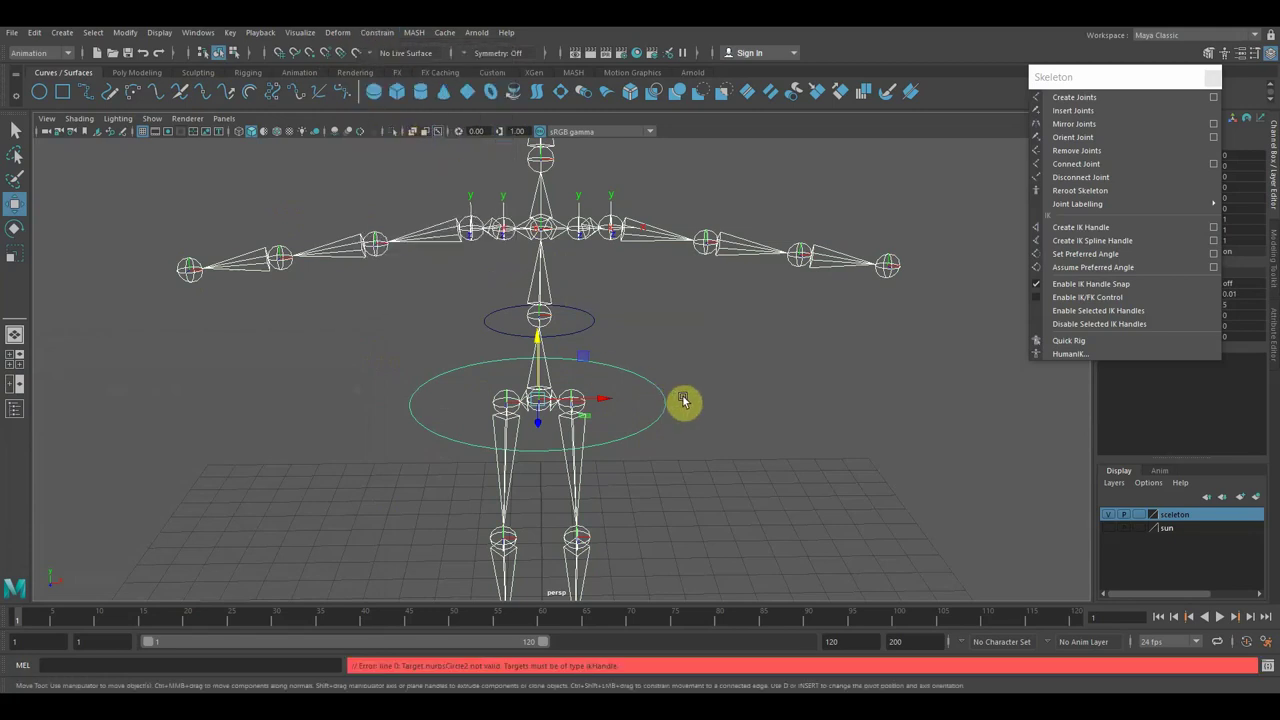
pyautogui.click(723, 398)
# Parent the large hip circle and the root joint with P, then test-move along X.
pyautogui.click(646, 433)
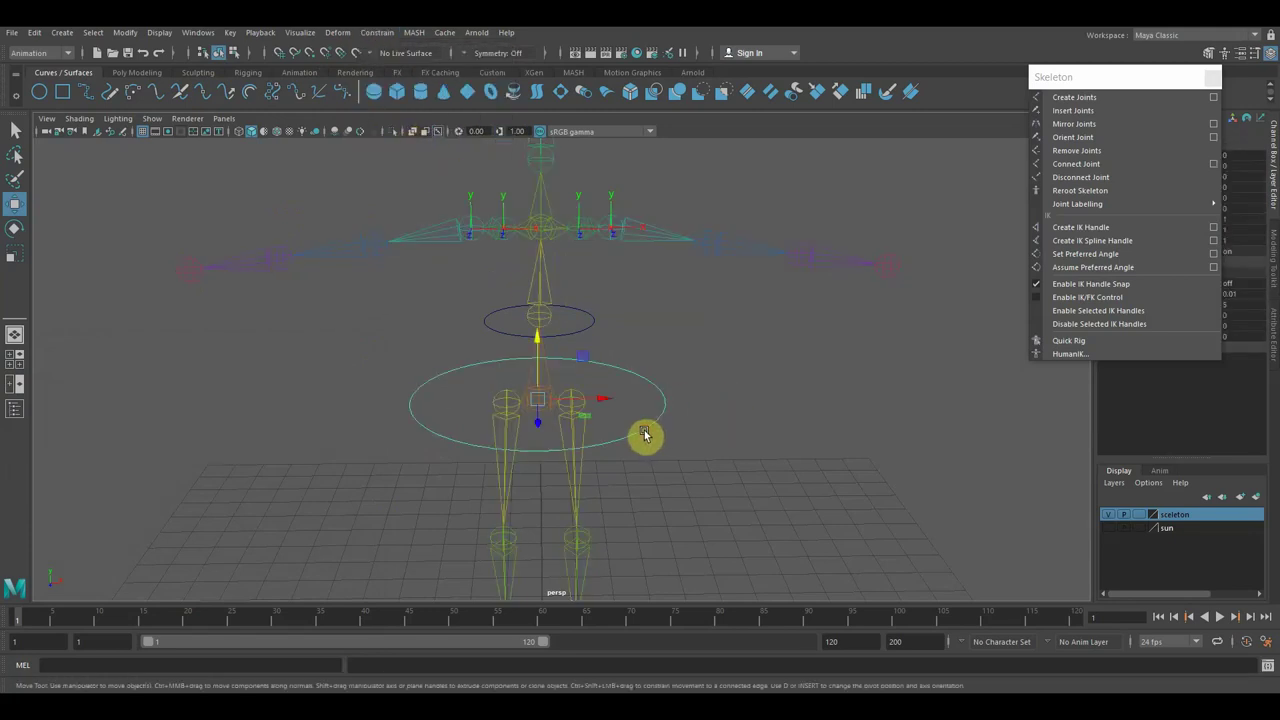
pyautogui.keyDown('shift'); pyautogui.click(549, 376); pyautogui.keyUp('shift')
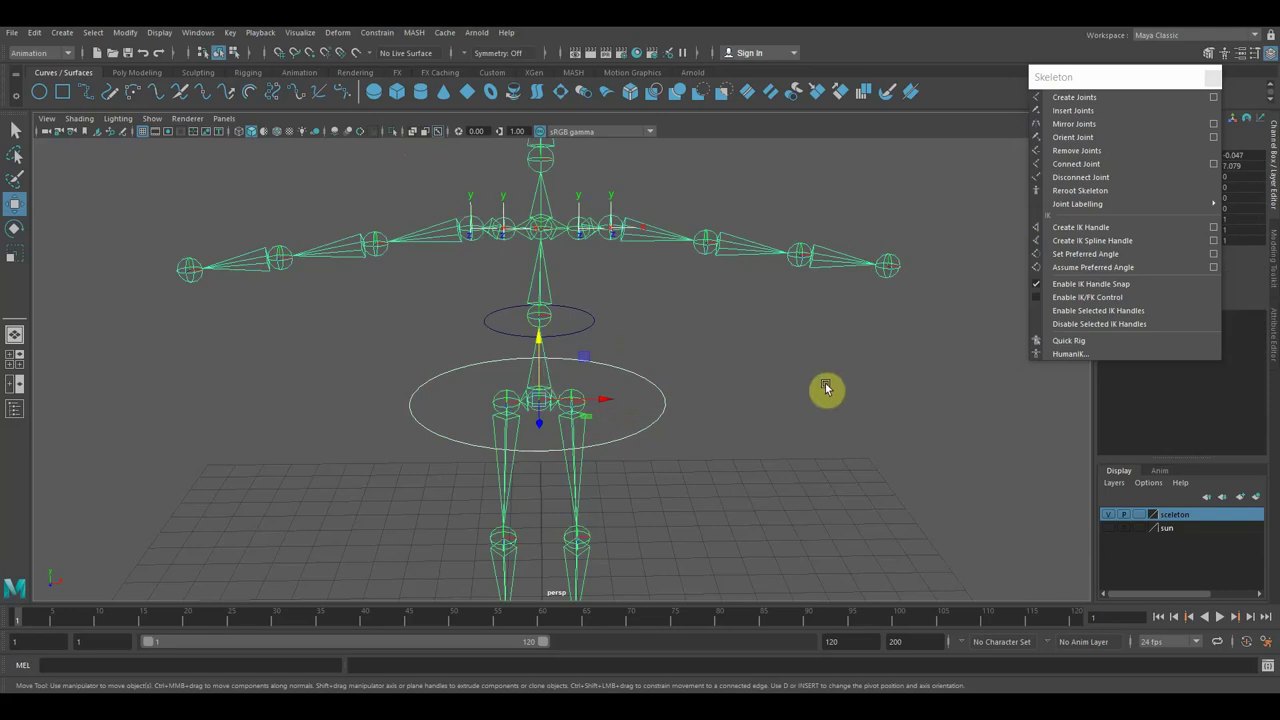
pyautogui.press('p')
pyautogui.moveTo(604, 399); pyautogui.dragTo(603, 404)
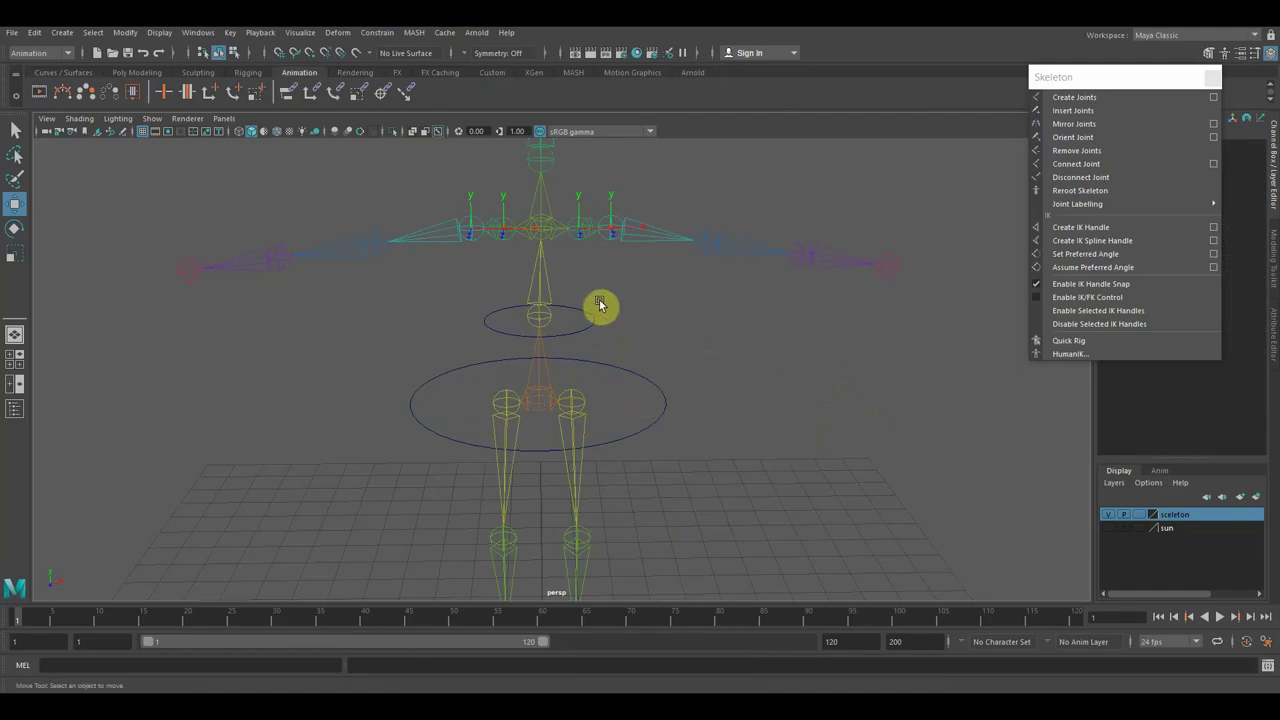
# Point-constrain joint7 to the small circle control above the hips.
pyautogui.click(585, 332)
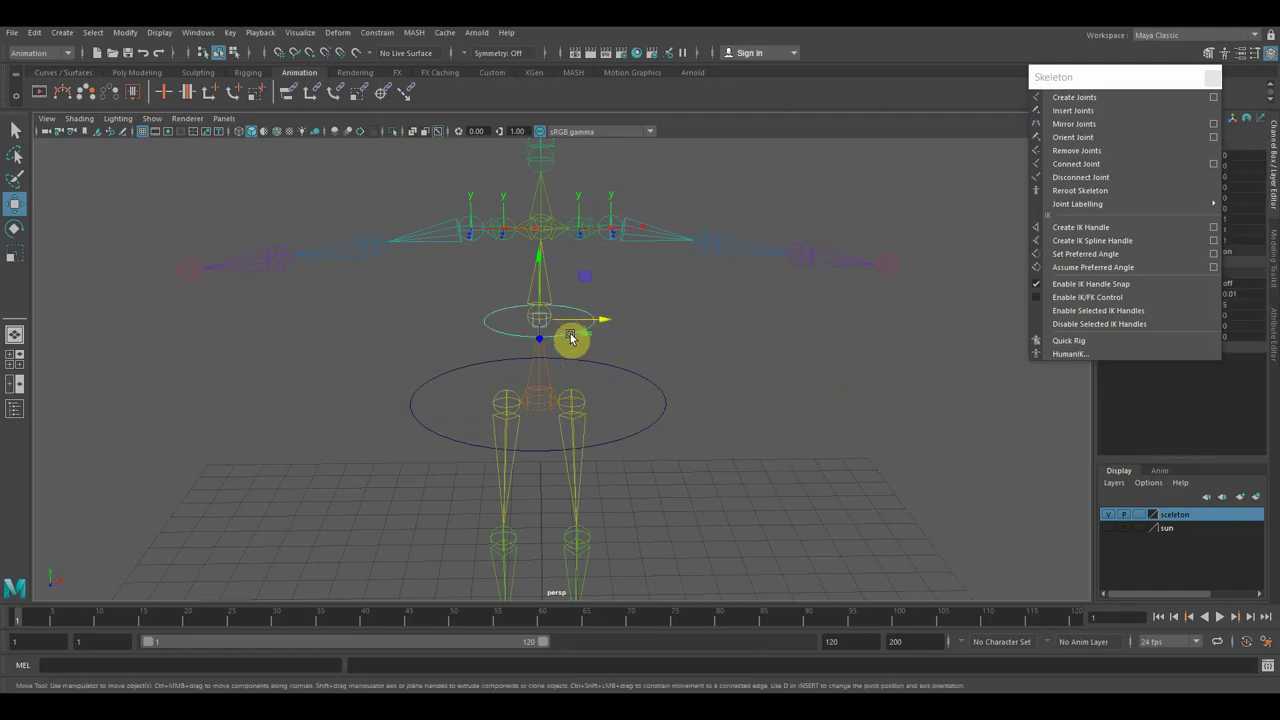
pyautogui.moveTo(552, 312); pyautogui.dragTo(558, 312)
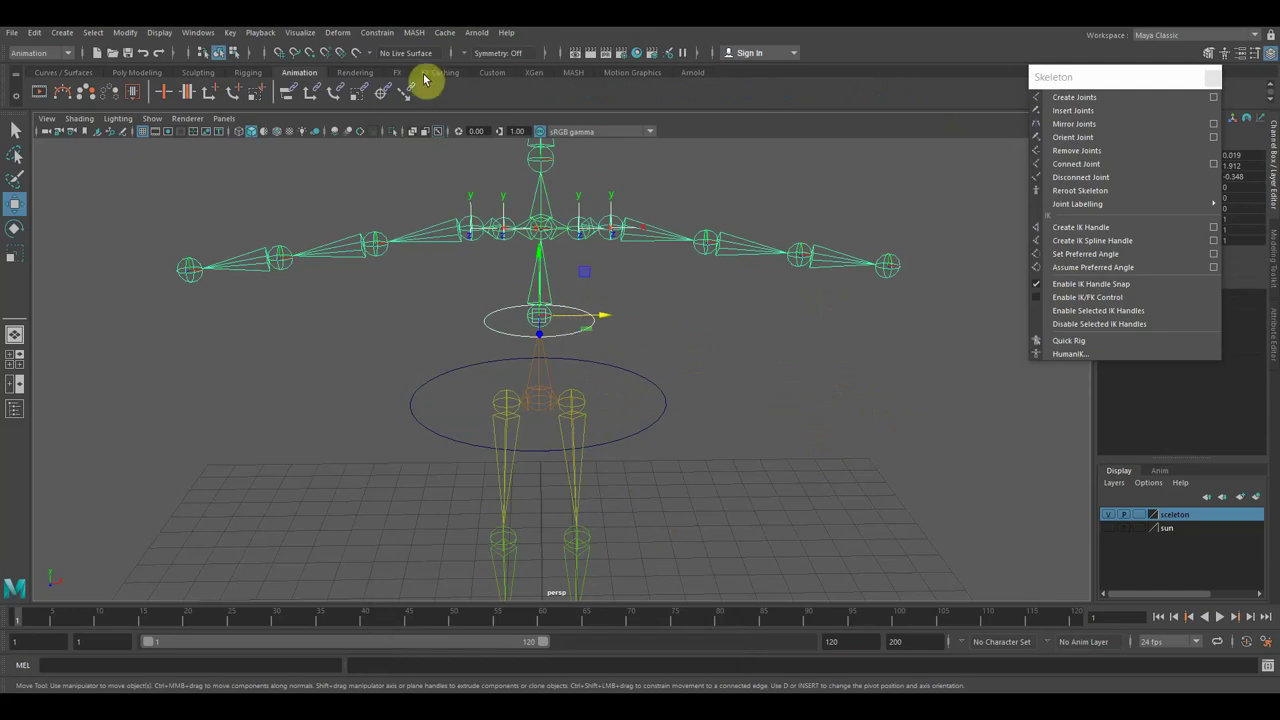
pyautogui.click(310, 96)
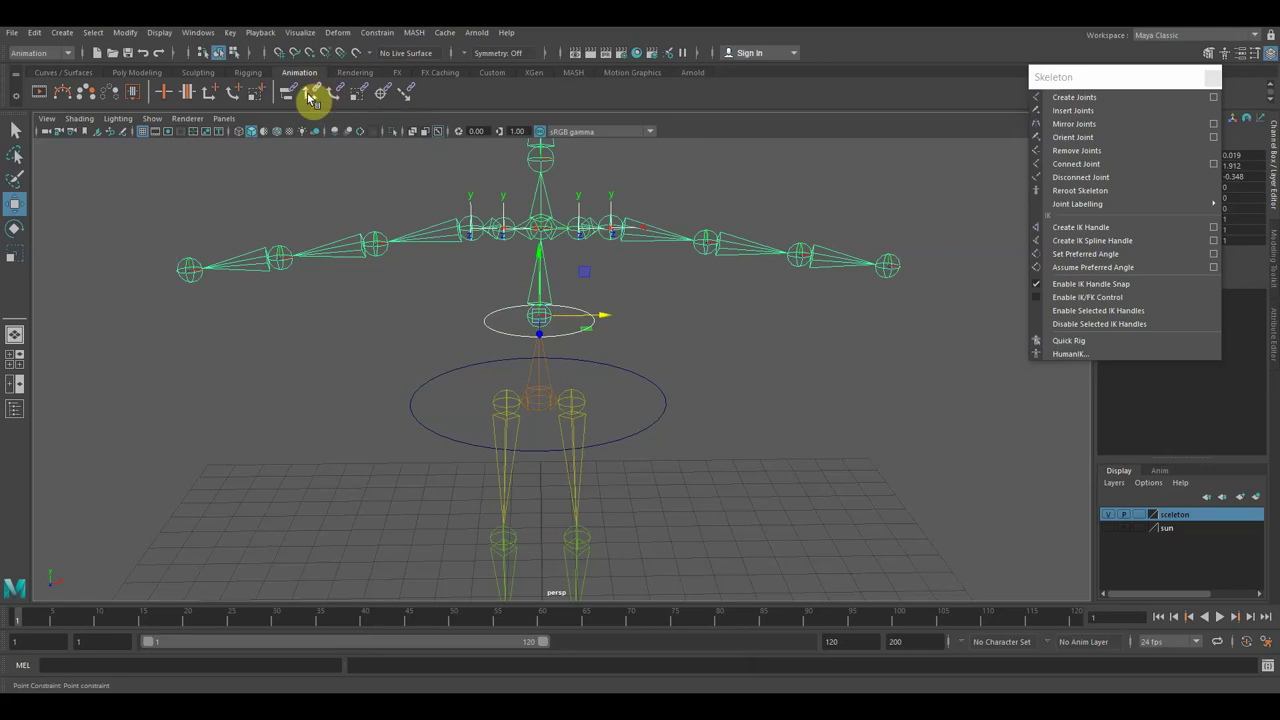
# Select the large hip circle and whole skeleton hierarchy, then frame it in view.
pyautogui.click(630, 444)
pyautogui.click(630, 439)
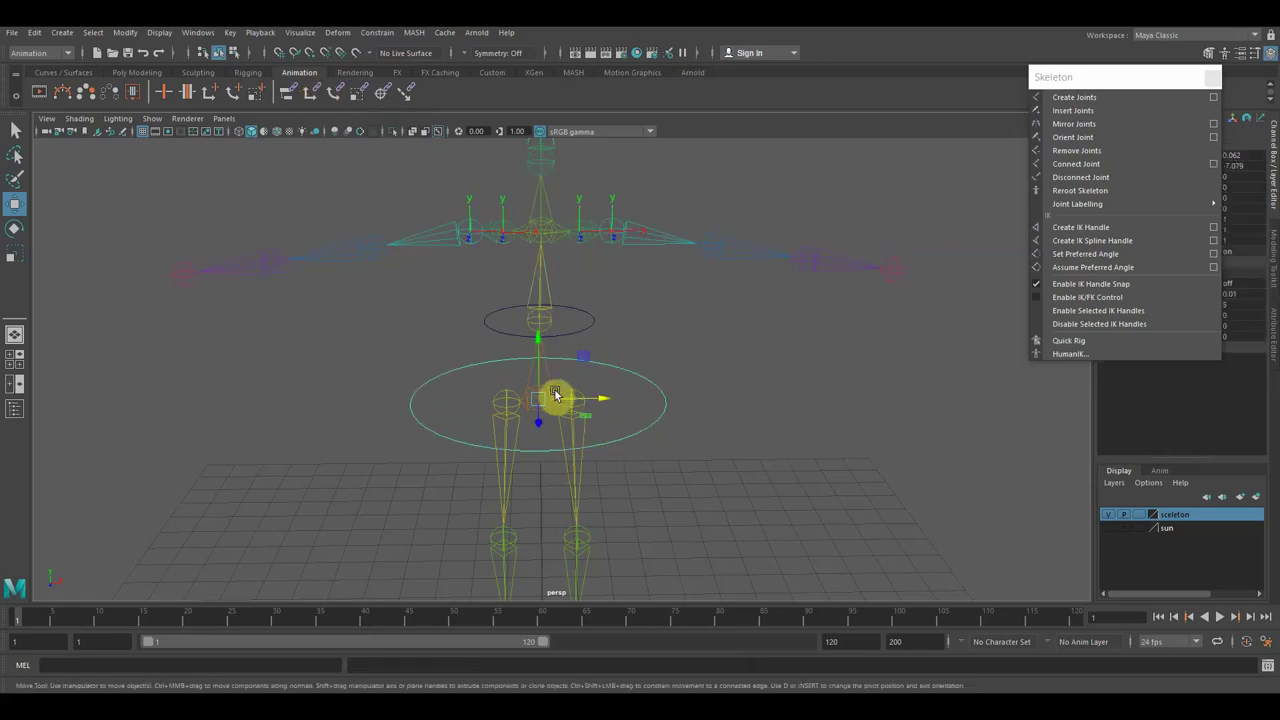
pyautogui.click(548, 383)
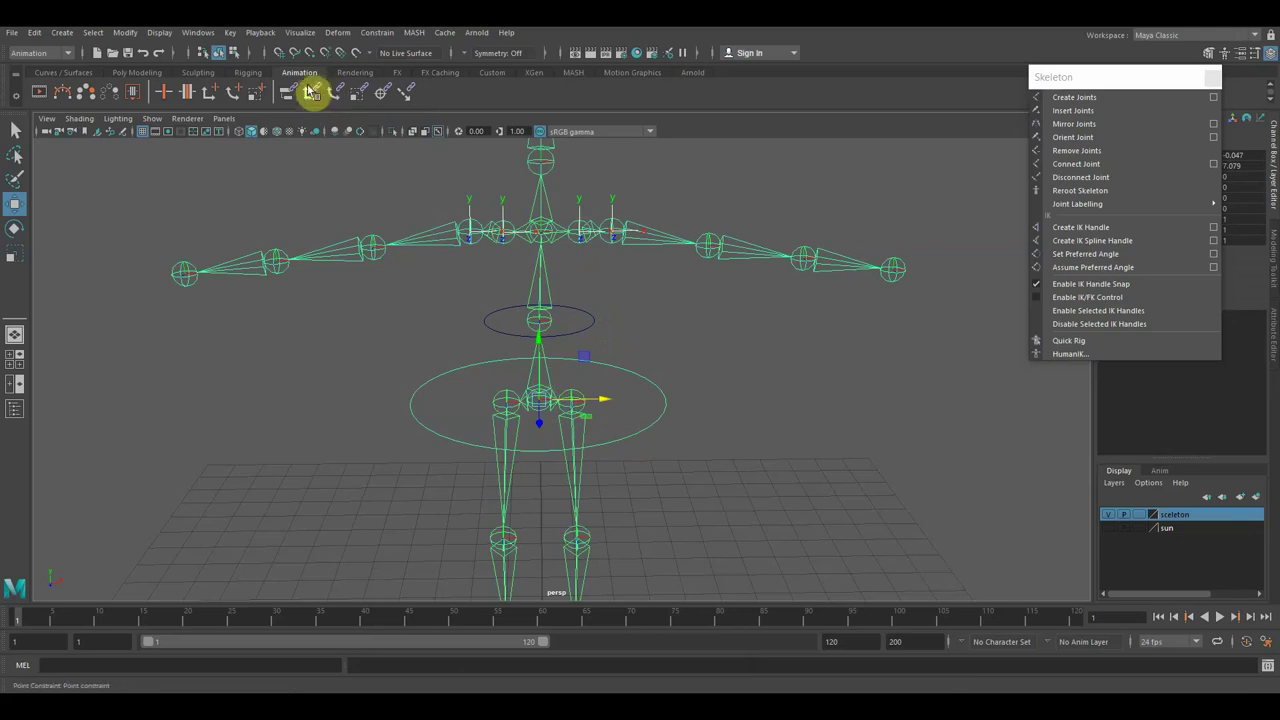
pyautogui.press('f')
pyautogui.scroll(-3, 700, 404)
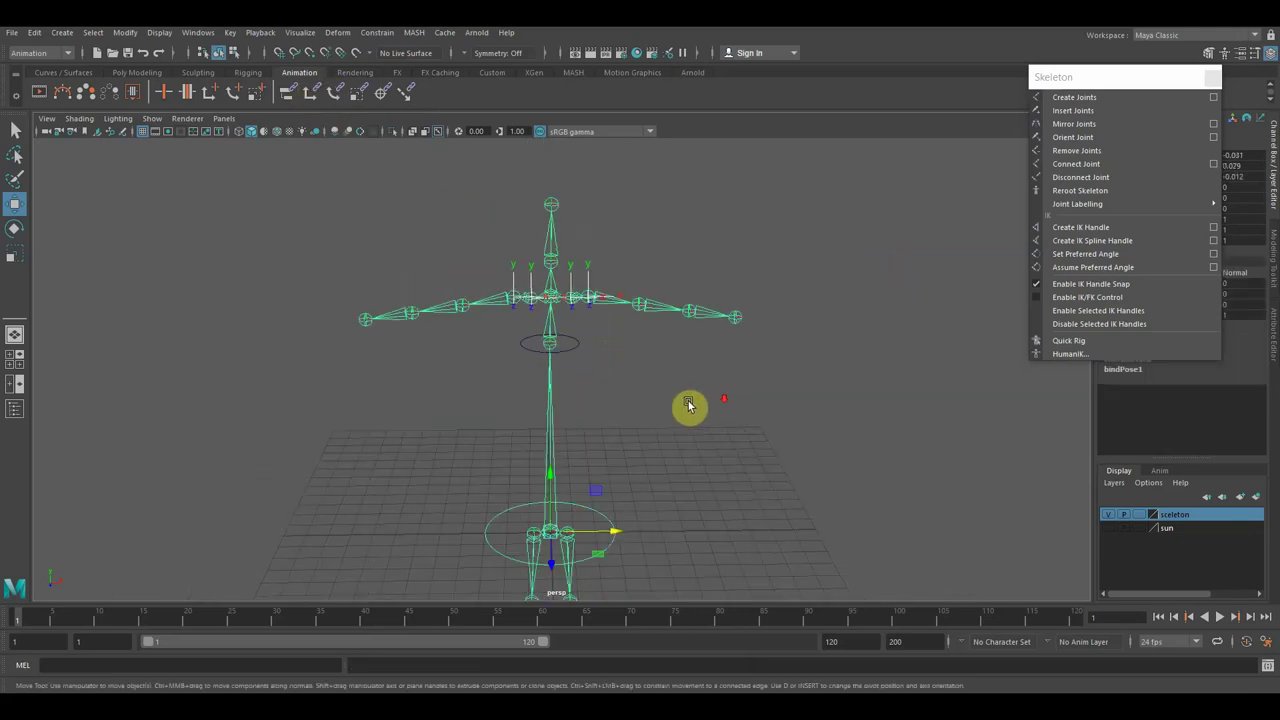
# Test-move the skeleton root, then undo the move and joint7's point constraint.
pyautogui.scroll(-2, 686, 410)
pyautogui.keyDown('alt'); pyautogui.moveTo(674, 443); pyautogui.dragTo(677, 337); pyautogui.keyUp('alt')
pyautogui.scroll(2, 678, 333)
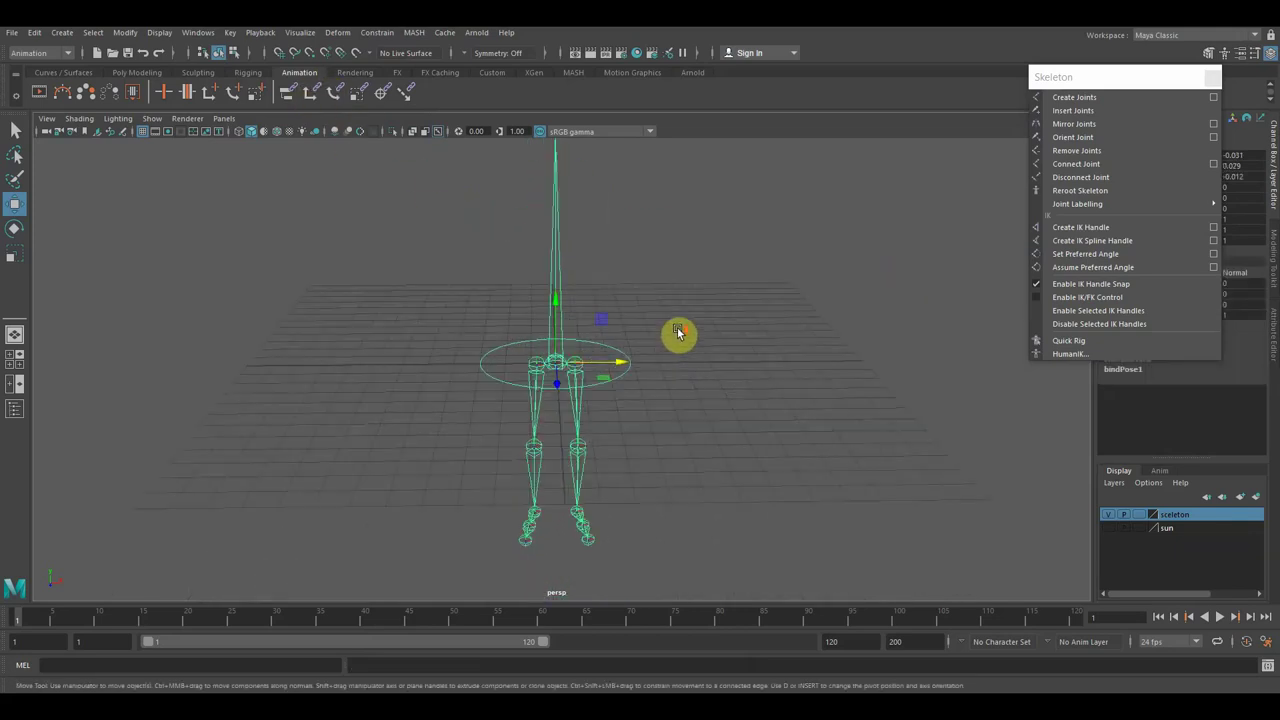
pyautogui.keyDown('alt'); pyautogui.moveTo(680, 318); pyautogui.dragTo(651, 404, button='middle'); pyautogui.keyUp('alt')
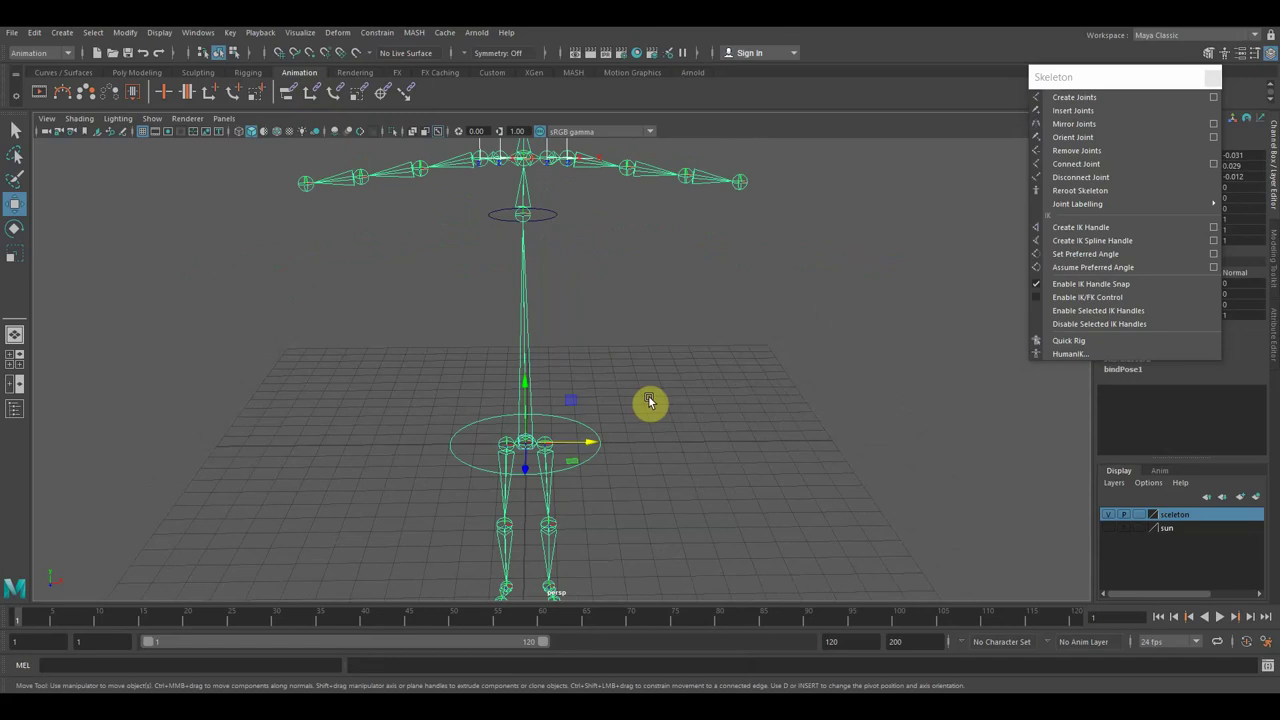
pyautogui.moveTo(523, 389); pyautogui.dragTo(561, 418)
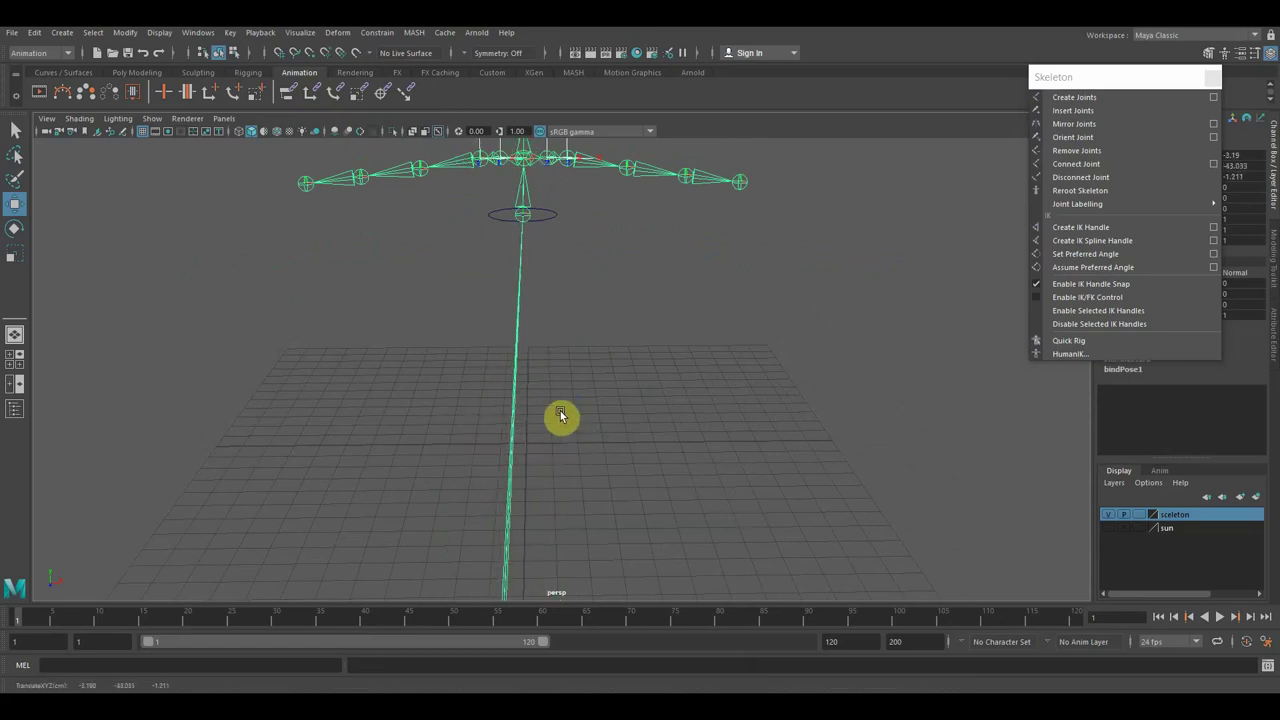
pyautogui.hotkey('ctrl', 'z')
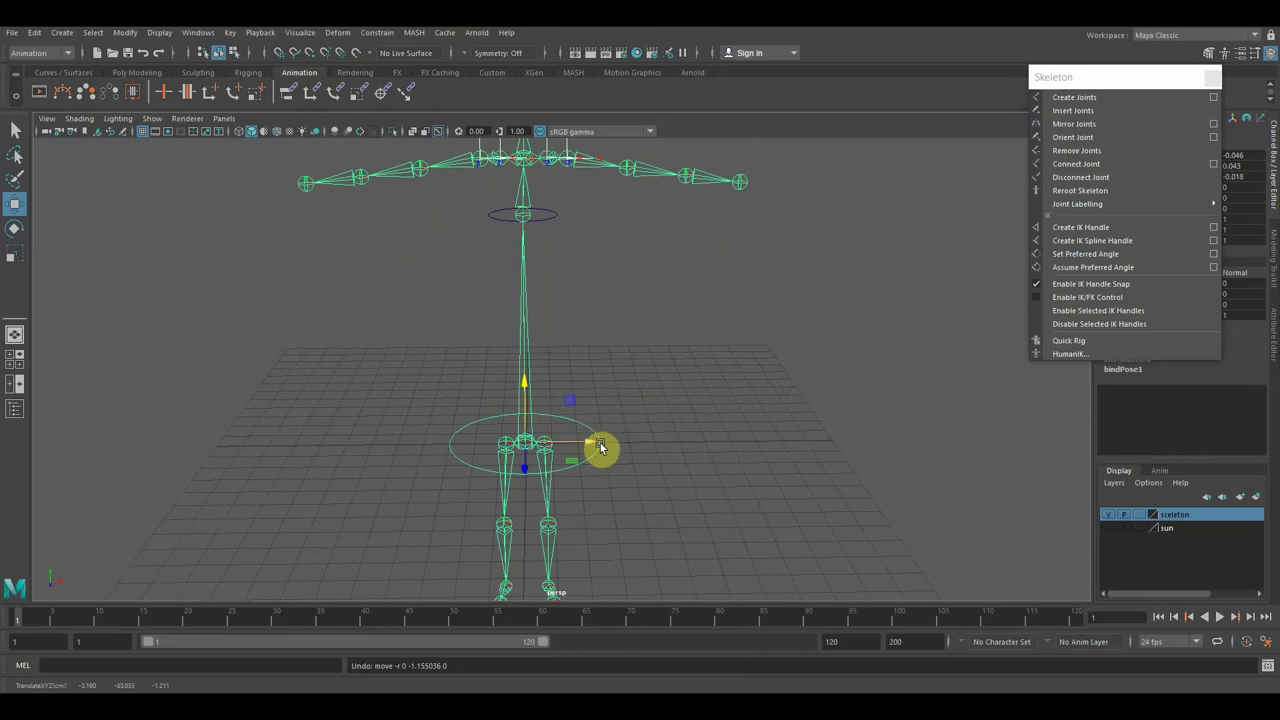
pyautogui.hotkey('ctrl', 'z')
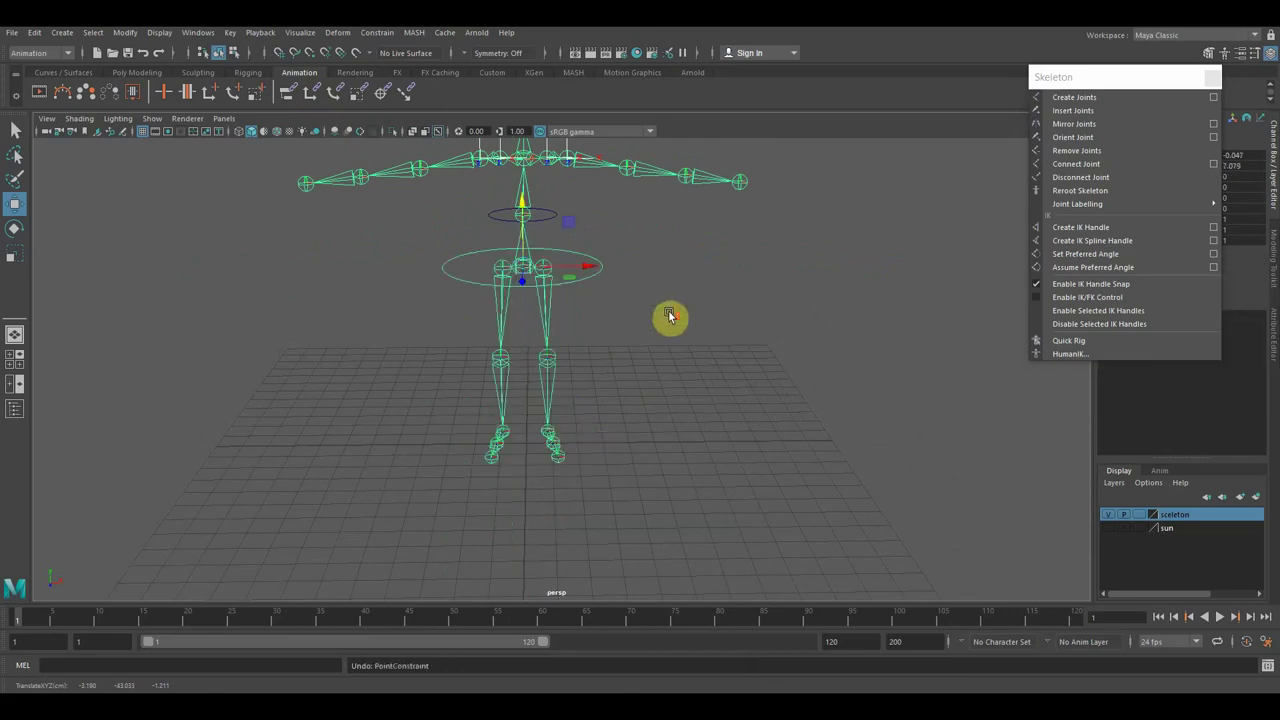
# Test-move the whole skeleton and undo the move steps.
pyautogui.moveTo(666, 313); pyautogui.dragTo(700, 385, button='middle')
pyautogui.hotkey('ctrl', 'z')
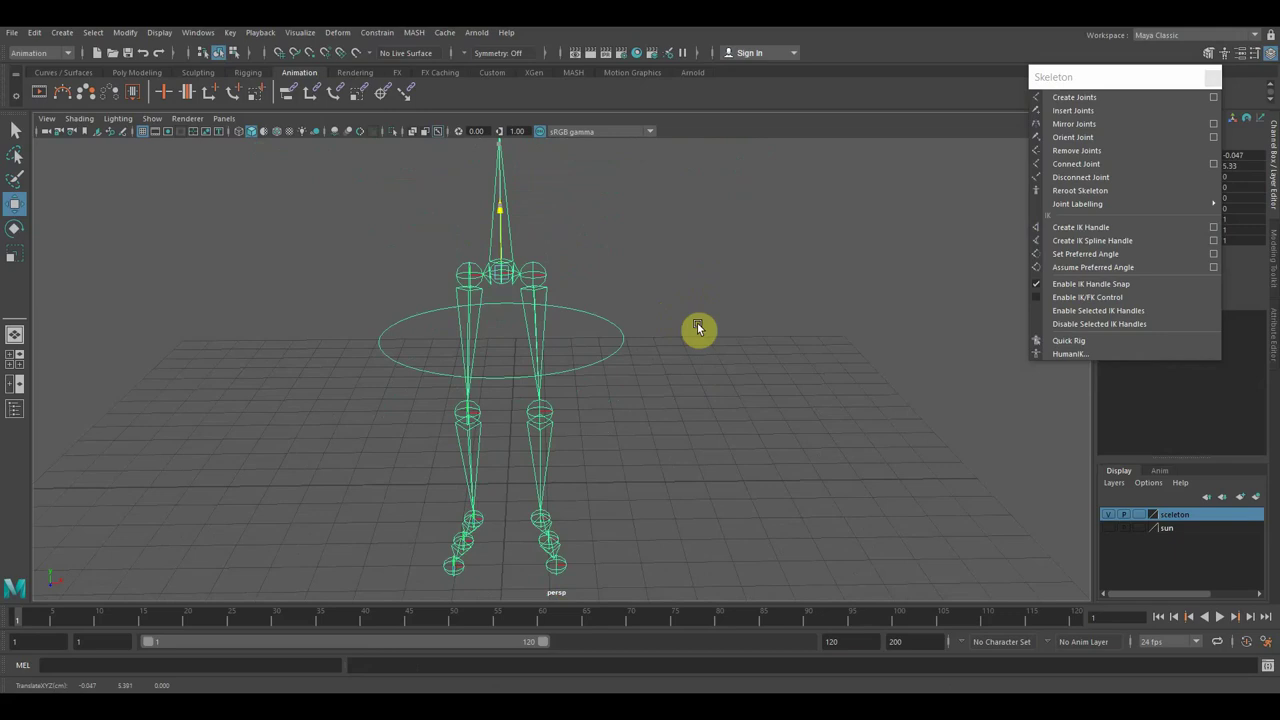
pyautogui.hotkey('ctrl', 'z')
pyautogui.hotkey('ctrl', 'z')
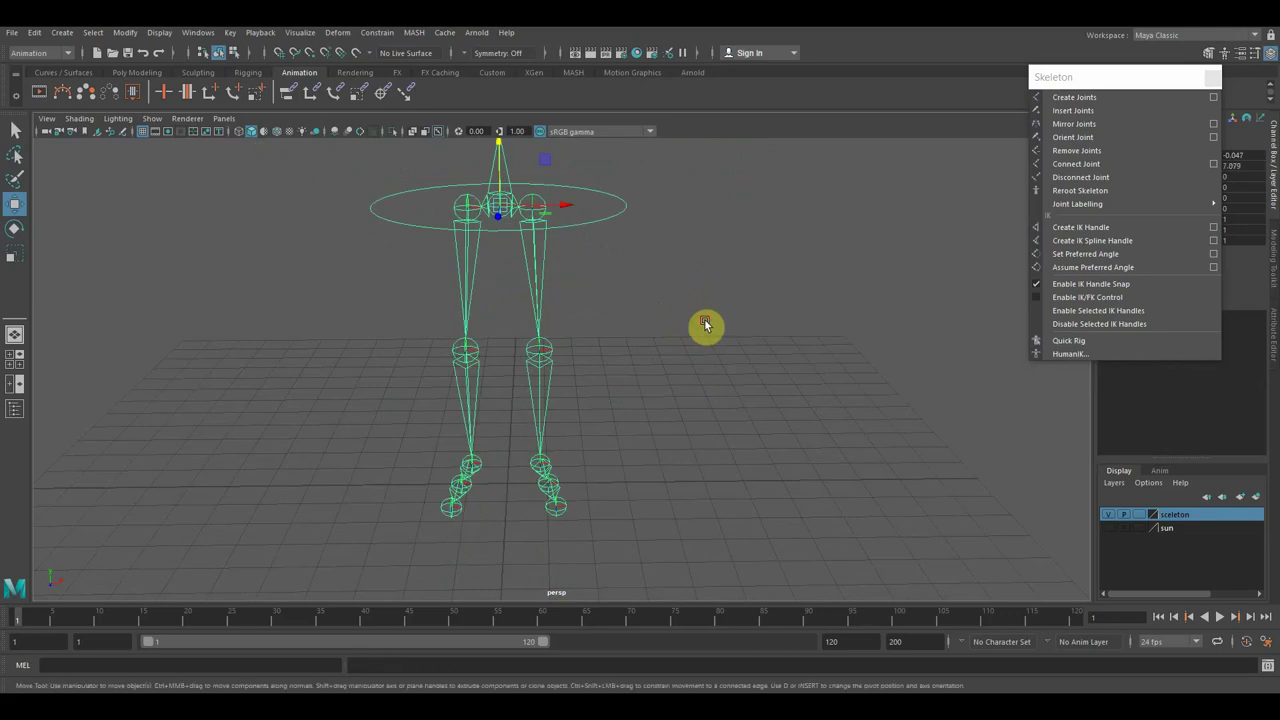
# Test-move the small upper circle control and the lower skeleton along X.
pyautogui.click(706, 324)
pyautogui.keyDown('alt'); pyautogui.moveTo(737, 257); pyautogui.dragTo(731, 463); pyautogui.keyUp('alt')
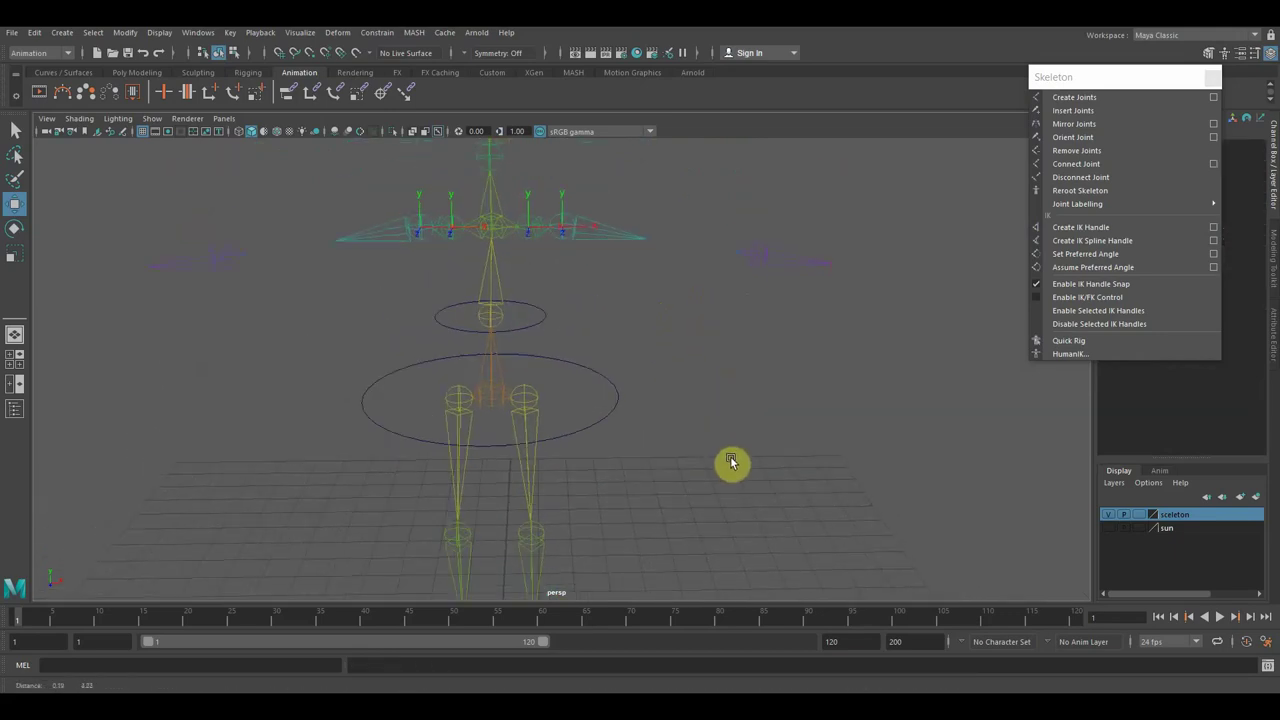
pyautogui.click(504, 354)
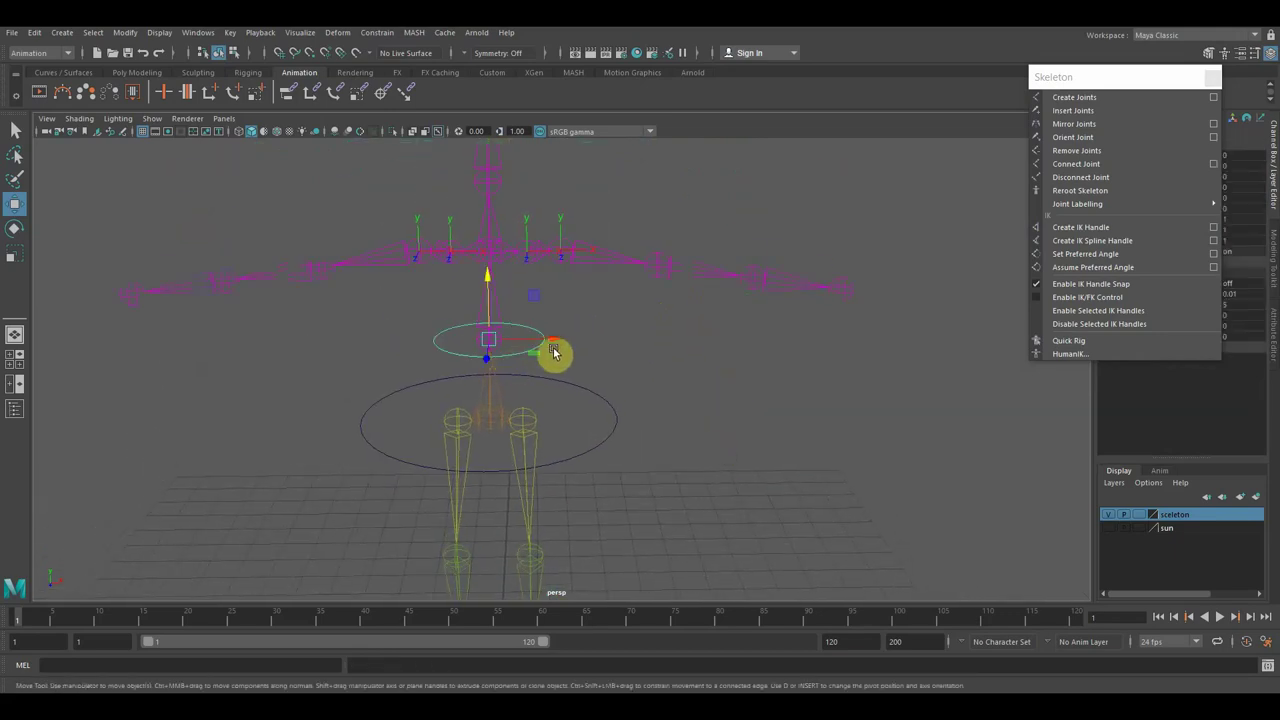
pyautogui.moveTo(555, 341)
pyautogui.mouseDown()
pyautogui.moveTo(539, 351)
pyautogui.moveTo(549, 361)
pyautogui.mouseUp()
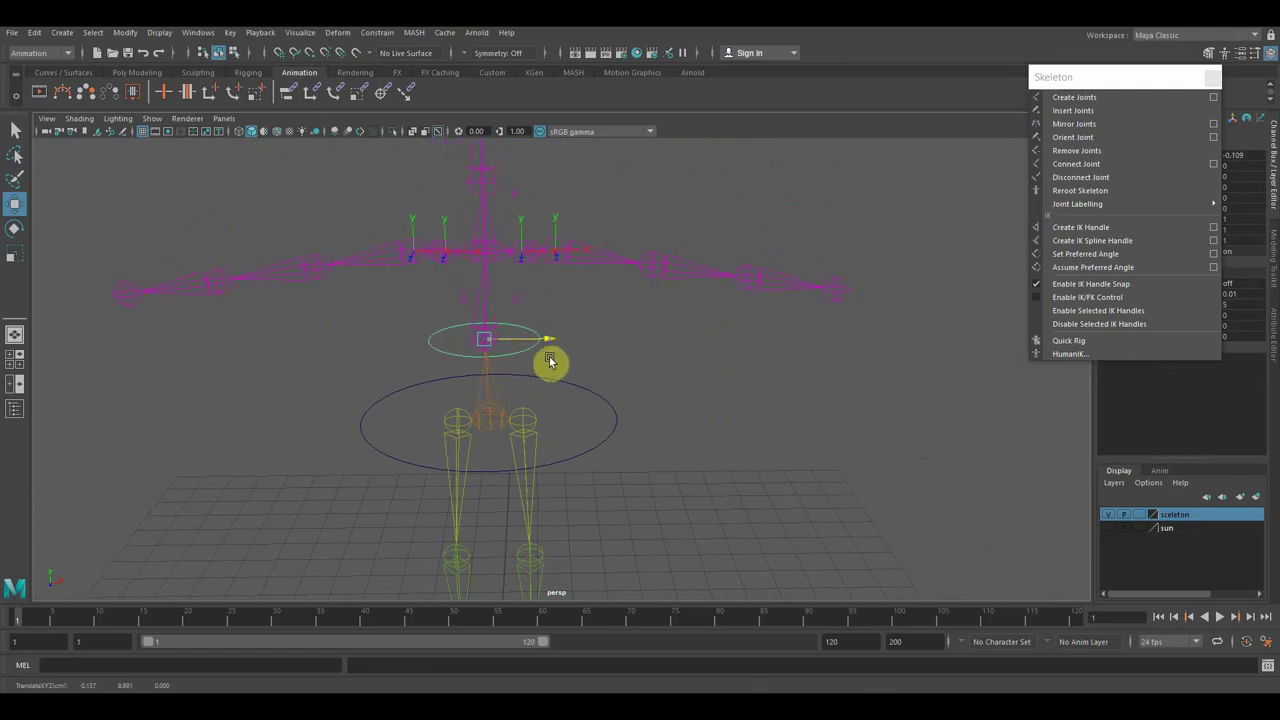
pyautogui.click(489, 423)
pyautogui.moveTo(557, 423)
pyautogui.mouseDown()
pyautogui.moveTo(543, 434)
pyautogui.moveTo(563, 434)
pyautogui.moveTo(563, 449)
pyautogui.mouseUp()
# Select the large hip circle and slide it left and right with the legs.
pyautogui.click(654, 470)
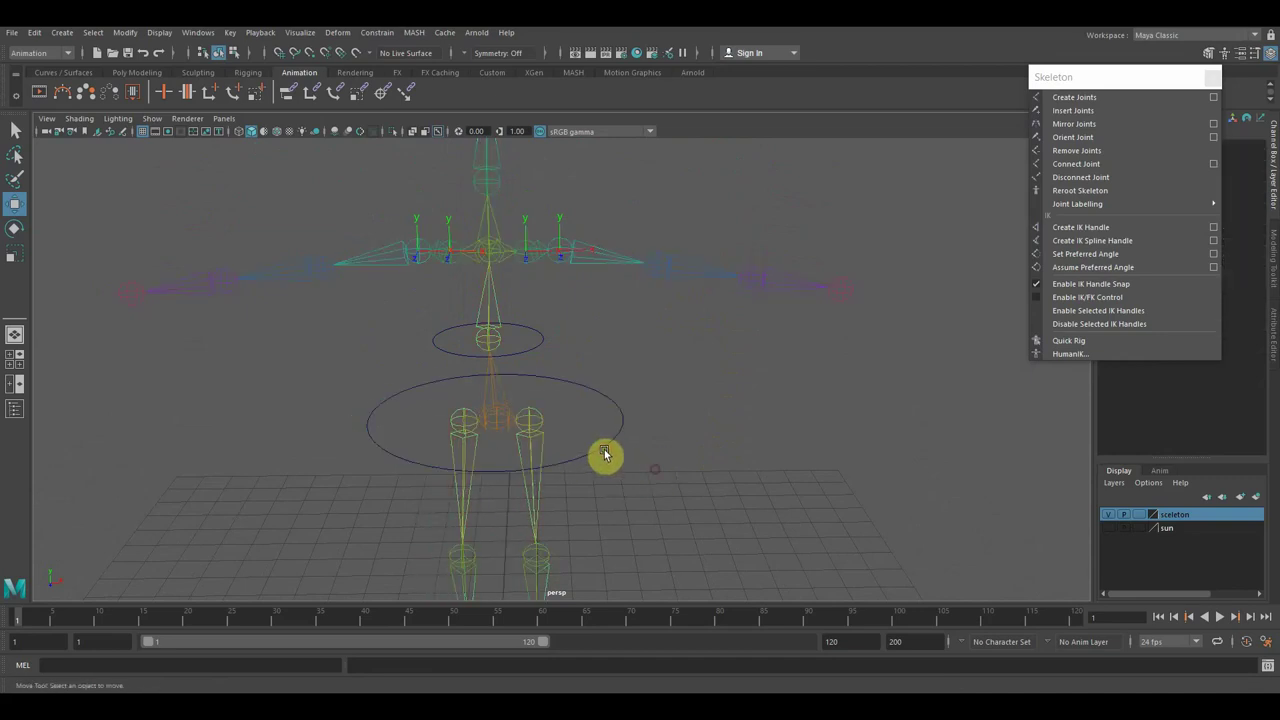
pyautogui.click(600, 450)
pyautogui.moveTo(561, 421); pyautogui.dragTo(558, 428)
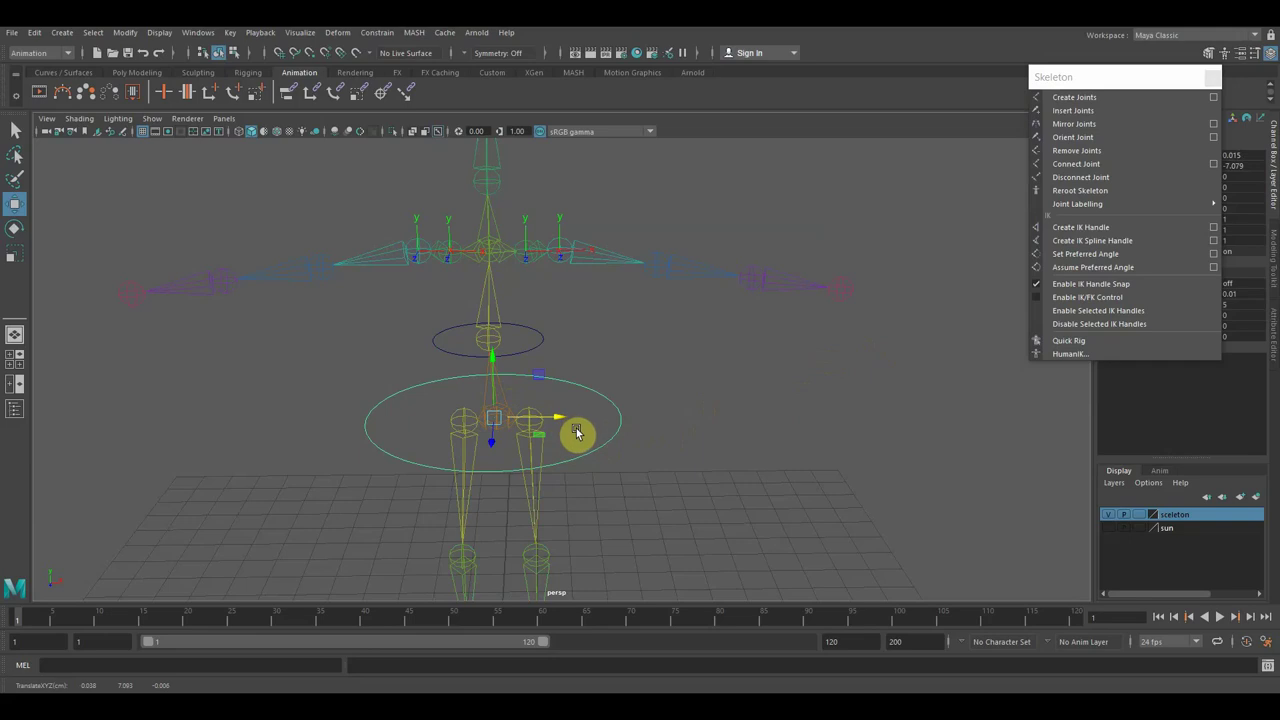
pyautogui.moveTo(559, 417); pyautogui.dragTo(503, 428)
pyautogui.scroll(2, 505, 420)
pyautogui.scroll(3, 508, 417)
pyautogui.scroll(-3, 508, 430)
# Attempt parenting under the hip circle, then add point constraint nurbsCircle2_pointConstraint1 instead.
pyautogui.moveTo(487, 424); pyautogui.dragTo(489, 426)
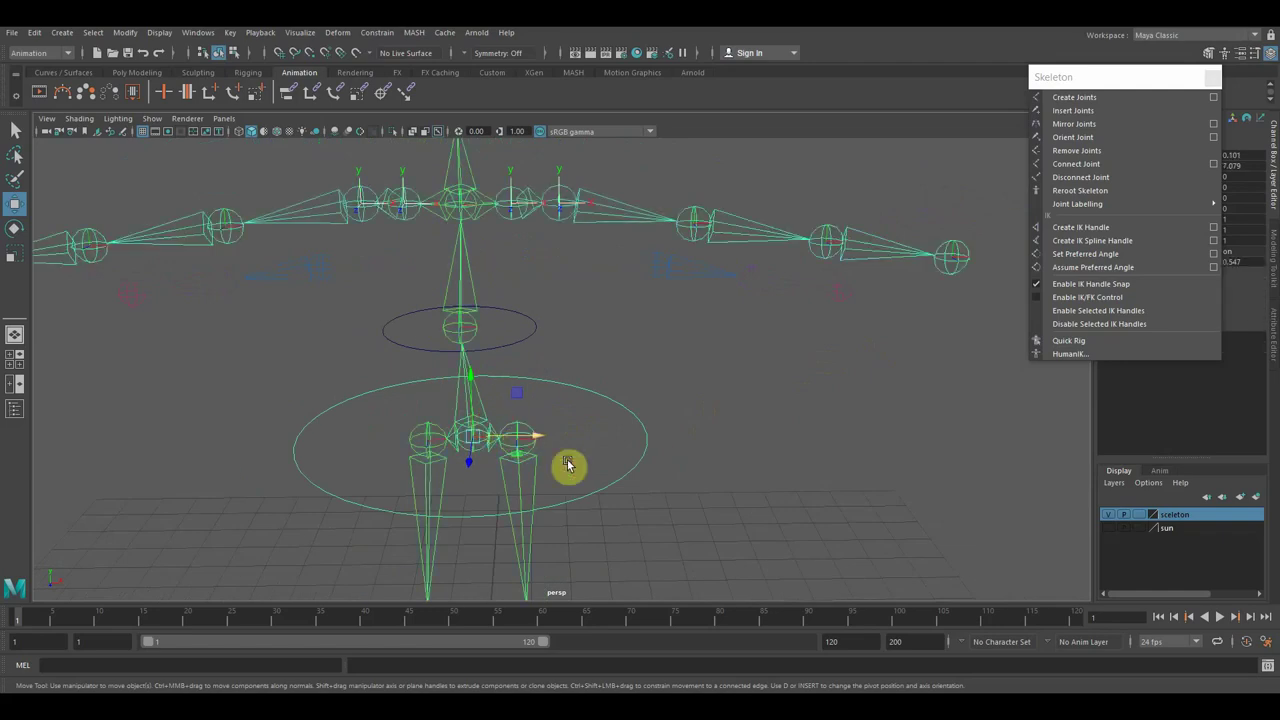
pyautogui.click(615, 487)
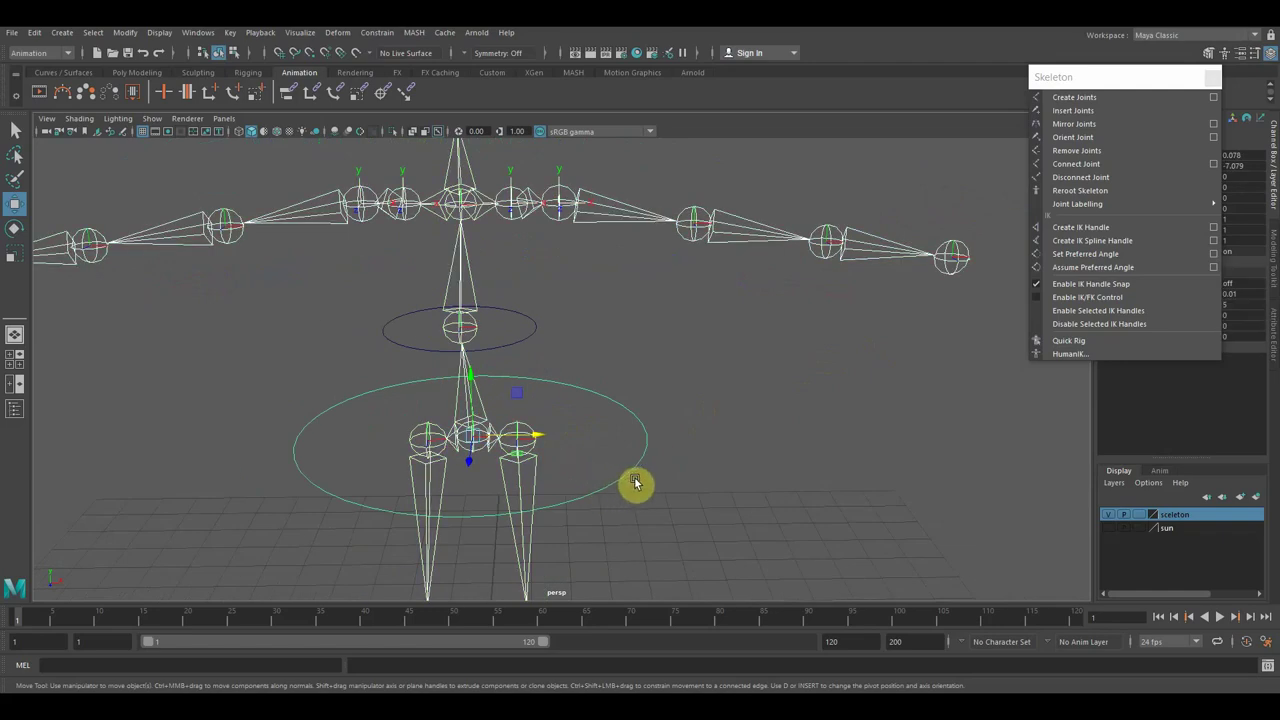
pyautogui.scroll(-2, 672, 410)
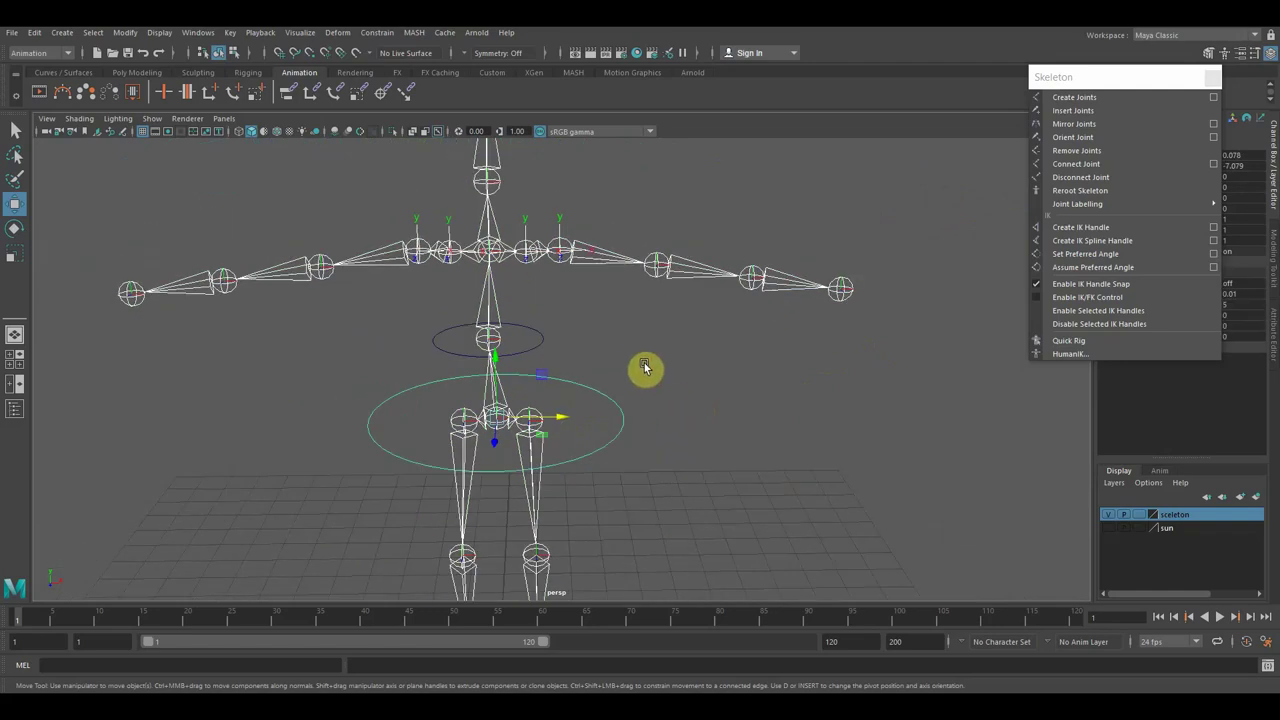
pyautogui.press('p')
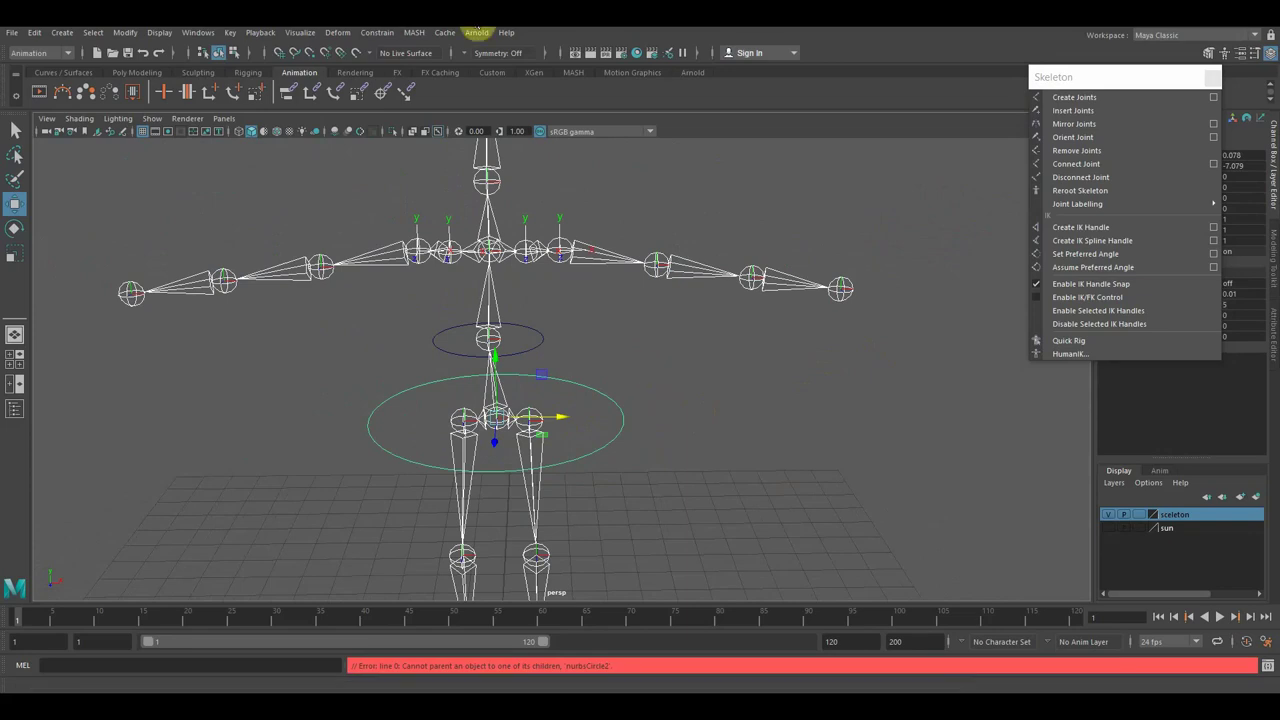
pyautogui.click(313, 97)
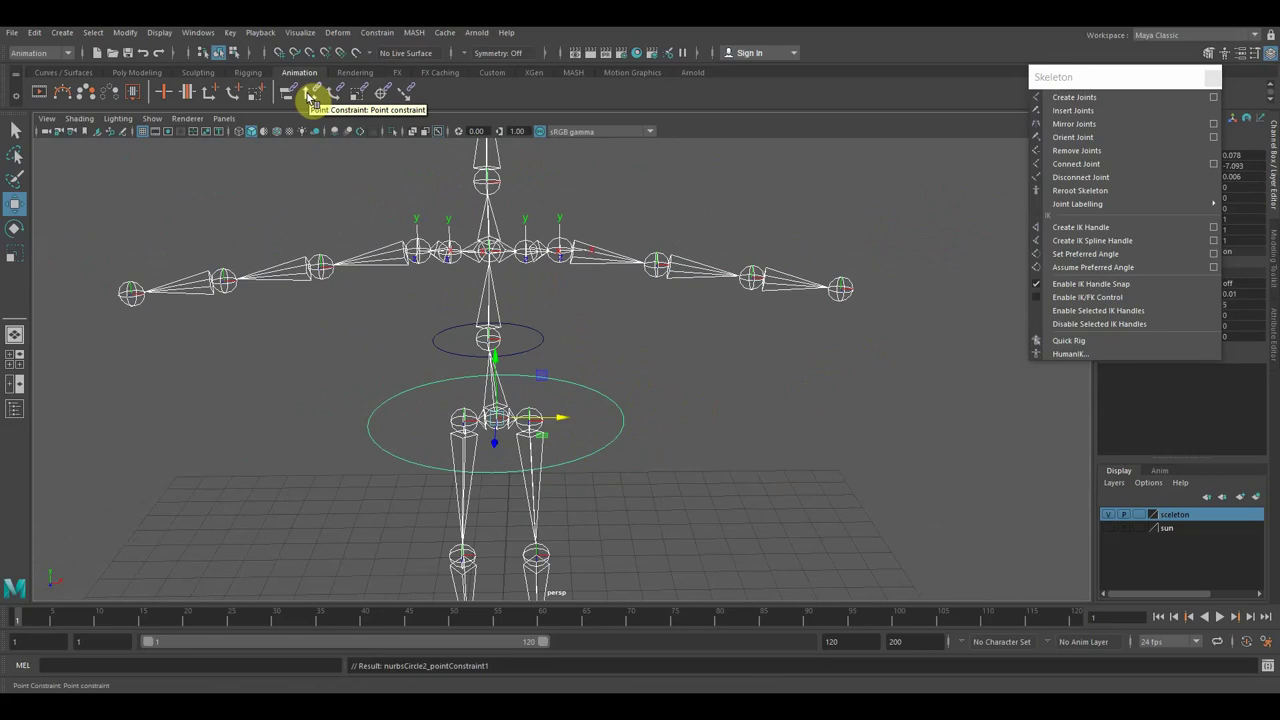
pyautogui.click(616, 440)
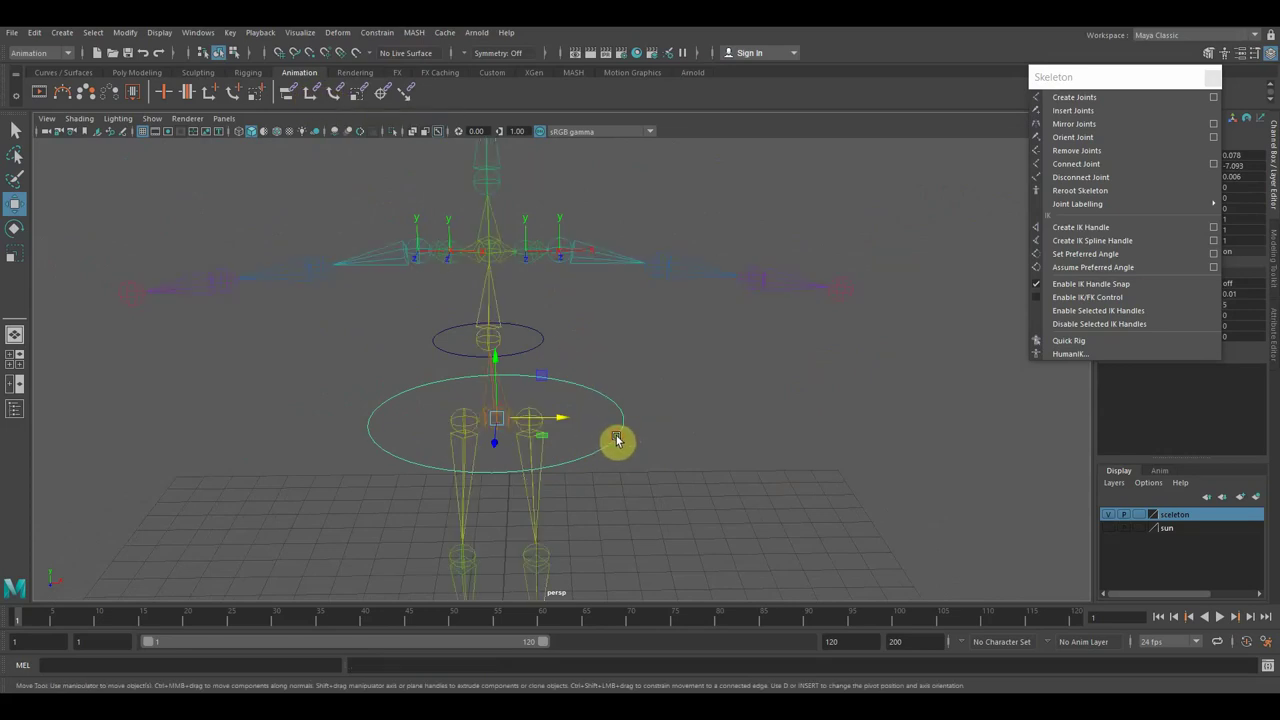
# Test-move the hip and upper circle controls, then undo the recent changes.
pyautogui.moveTo(563, 421); pyautogui.dragTo(562, 423)
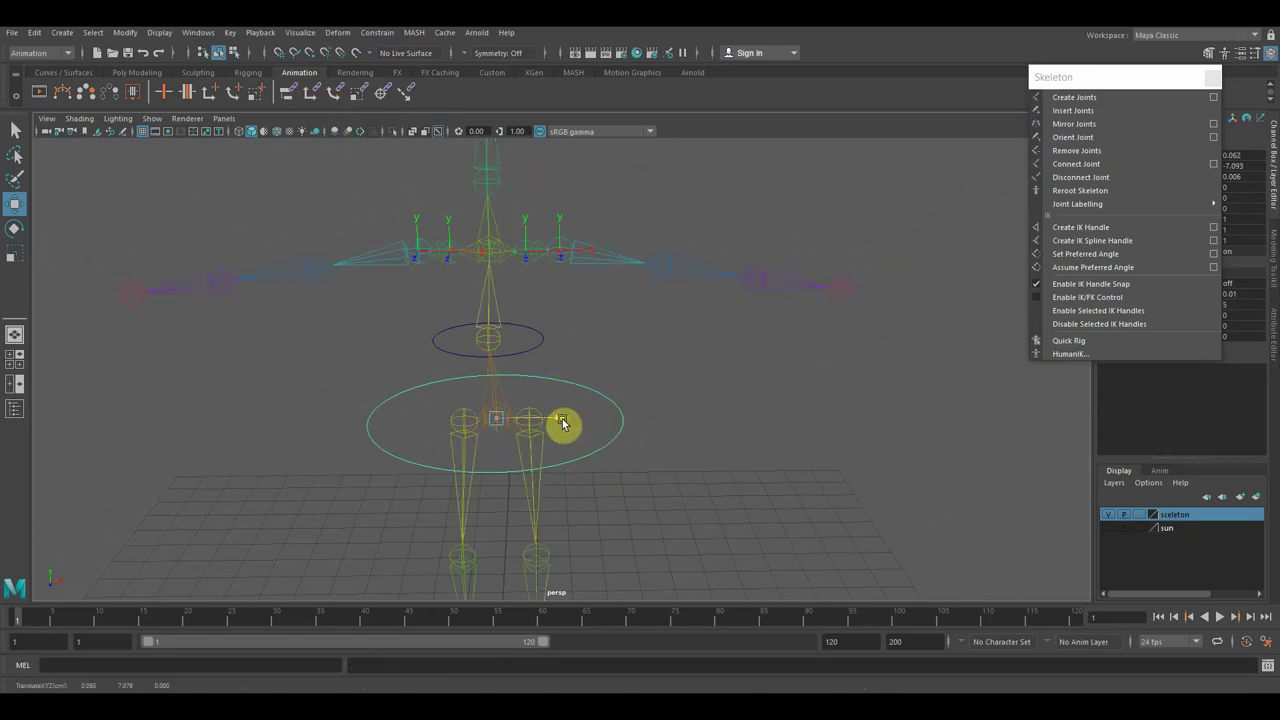
pyautogui.click(531, 350)
pyautogui.moveTo(557, 347); pyautogui.dragTo(556, 350)
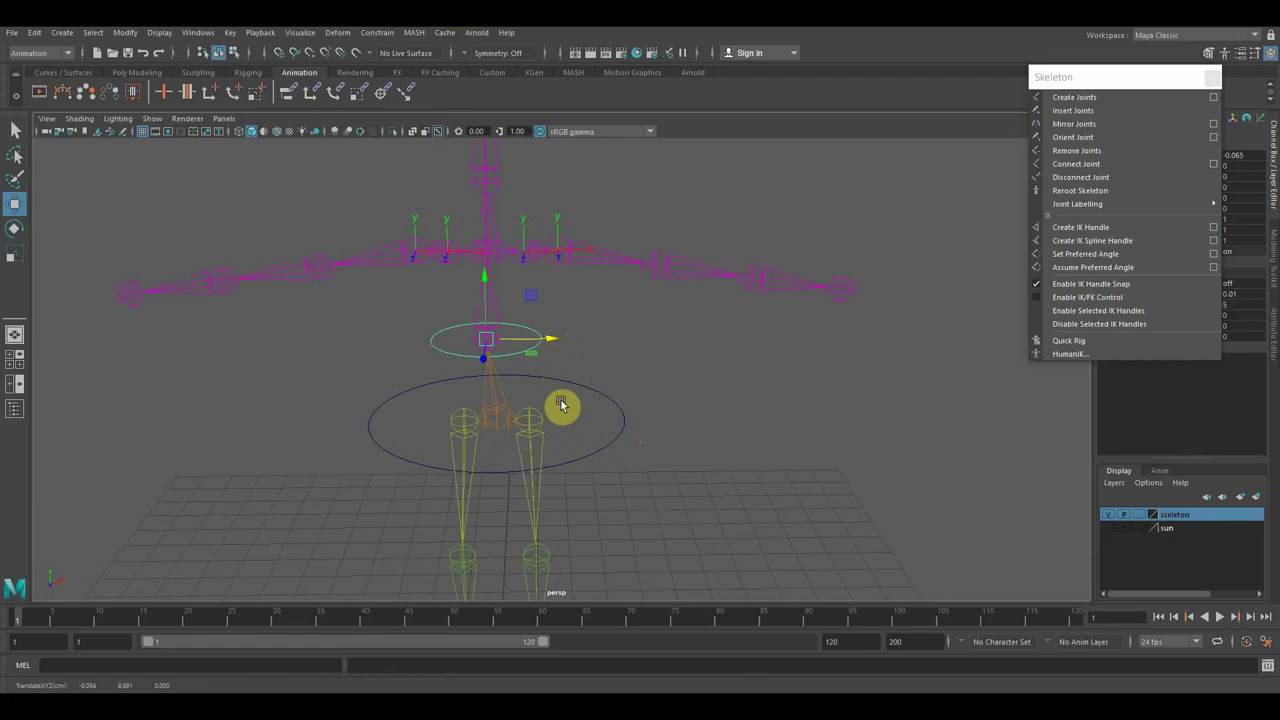
pyautogui.click(569, 465)
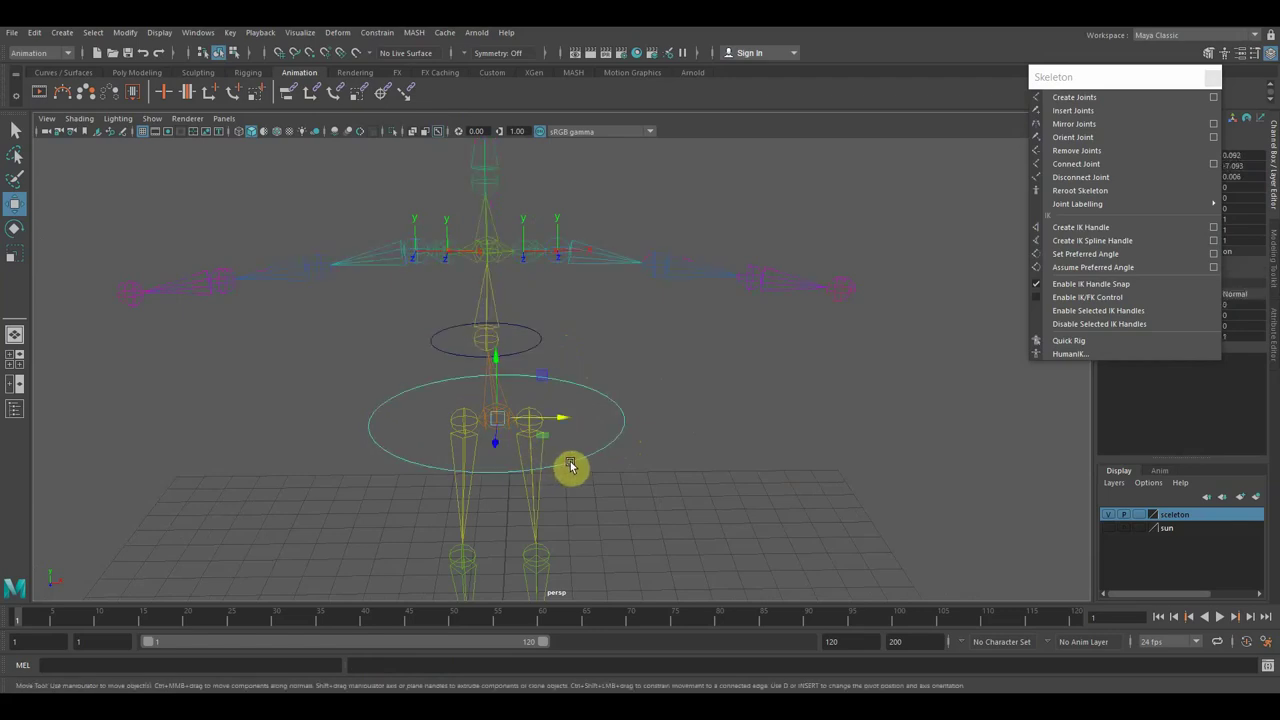
pyautogui.hotkey('ctrl', 'z')
pyautogui.hotkey('ctrl', 'z')
pyautogui.hotkey('ctrl', 'z')
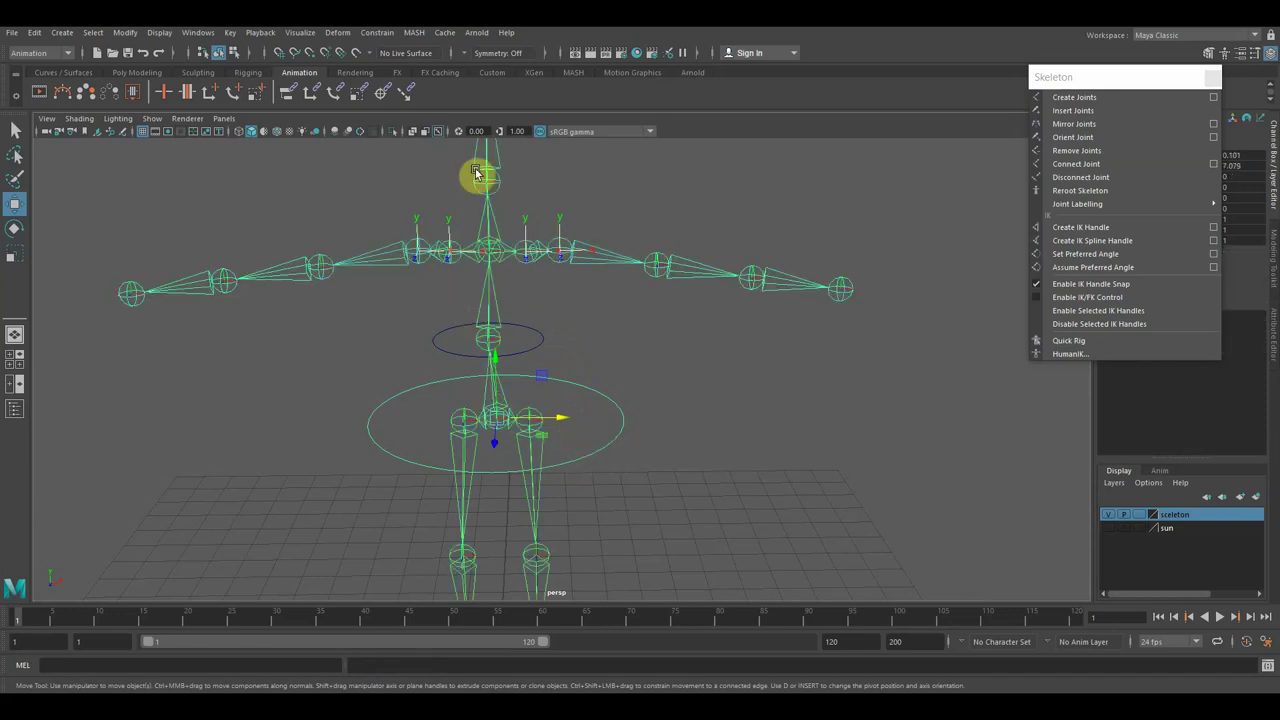
pyautogui.hotkey('ctrl', 'z')
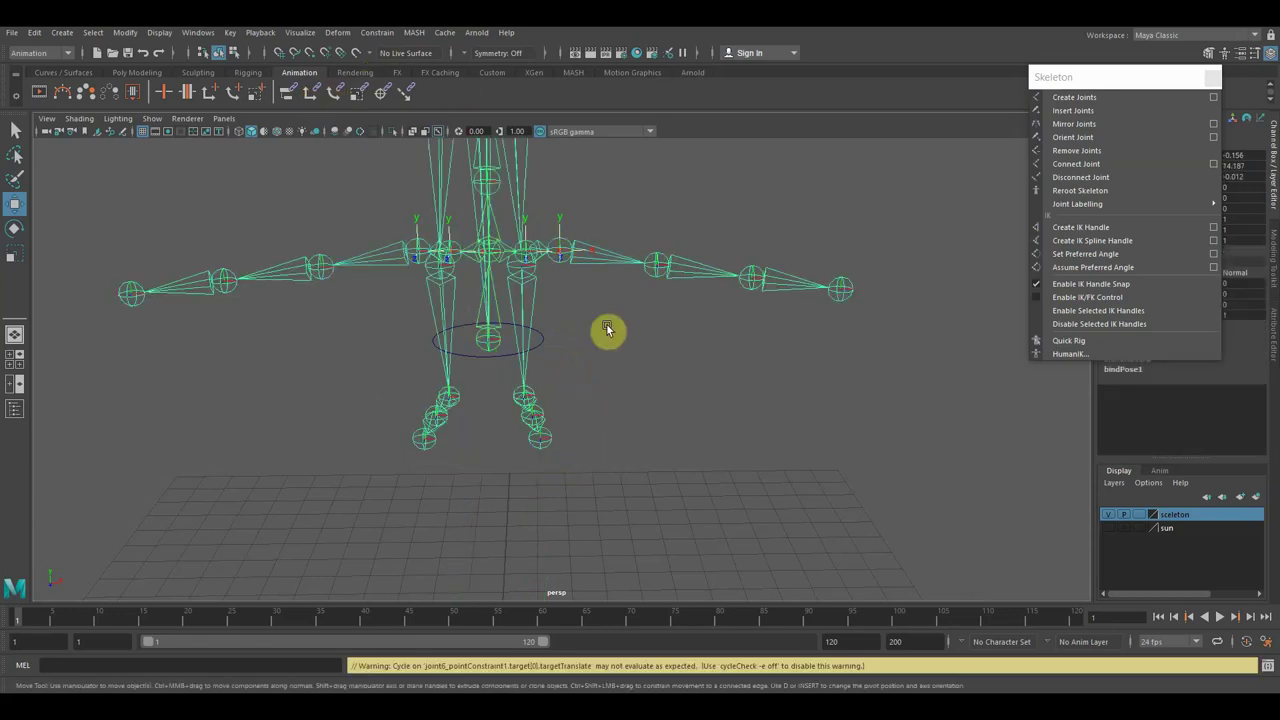
pyautogui.hotkey('ctrl', 'z')
# Move the joint to test it, then undo back to the intact T-pose without the point constraint.
pyautogui.hotkey('ctrl', 'z')
pyautogui.moveTo(513, 167)
pyautogui.mouseDown()
pyautogui.moveTo(537, 300)
pyautogui.moveTo(540, 263)
pyautogui.mouseUp()
pyautogui.scroll(-2, 537, 268)
pyautogui.scroll(-2, 545, 278)
pyautogui.hotkey('ctrl', 'z')
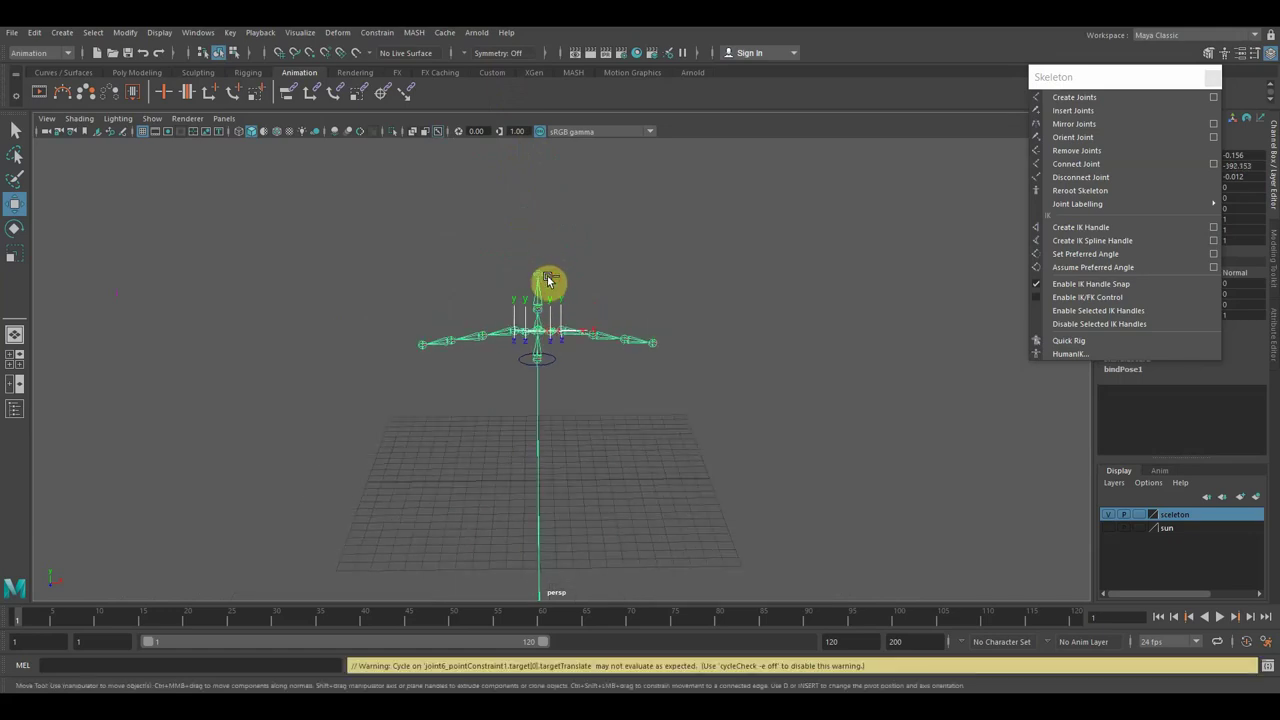
pyautogui.hotkey('ctrl', 'z')
pyautogui.scroll(3, 600, 334)
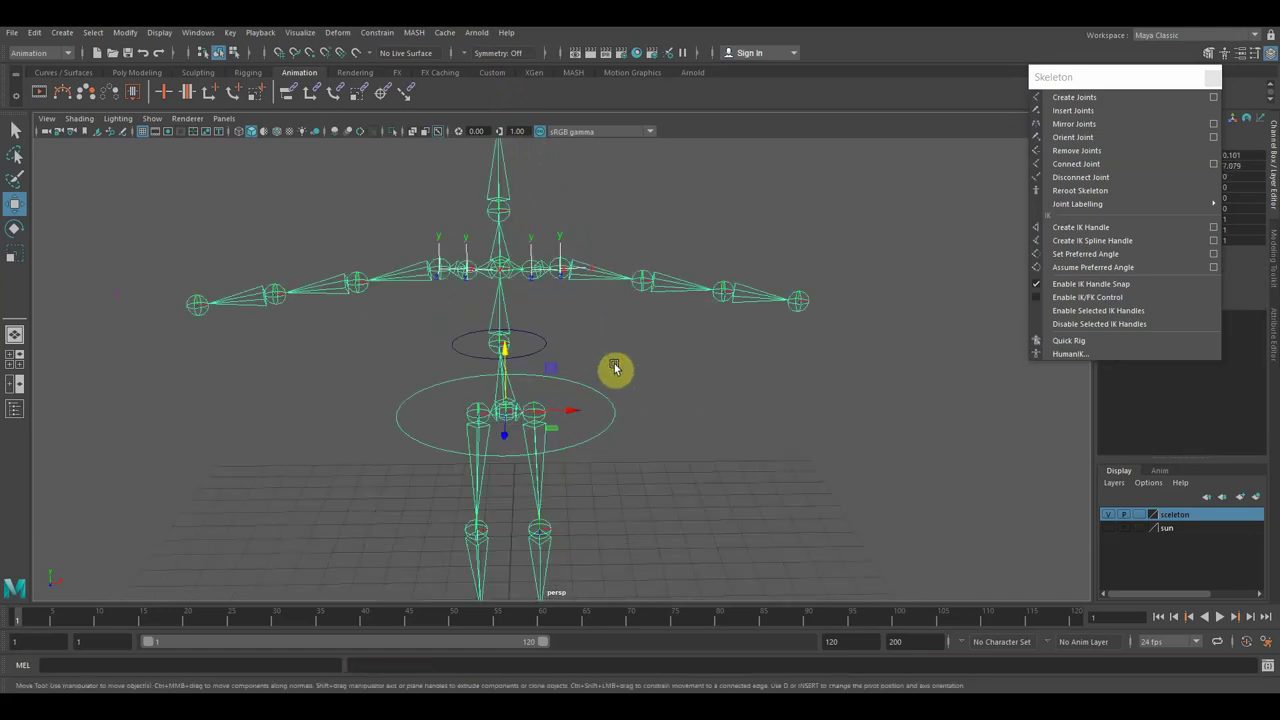
pyautogui.scroll(3, 609, 363)
# Add an orient constraint to joint6 and nudge the large circle control along X.
pyautogui.click(645, 432)
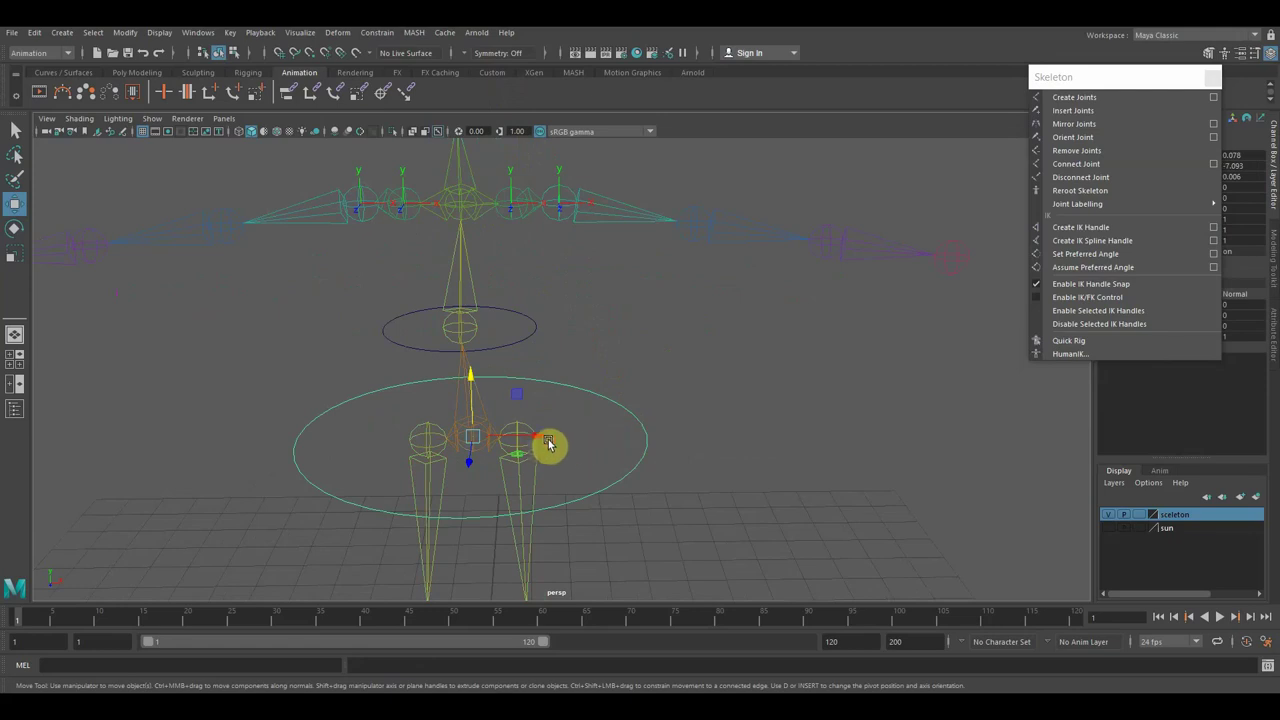
pyautogui.moveTo(542, 442); pyautogui.dragTo(534, 446)
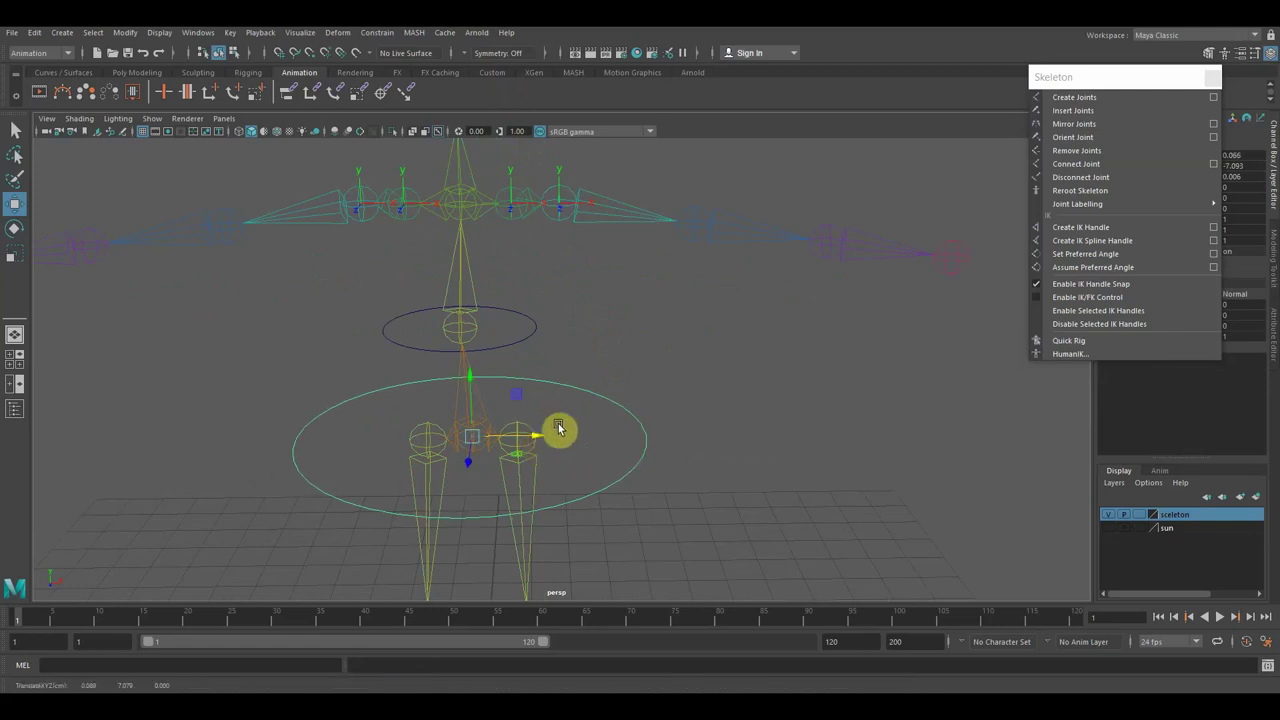
pyautogui.moveTo(456, 404); pyautogui.dragTo(457, 405)
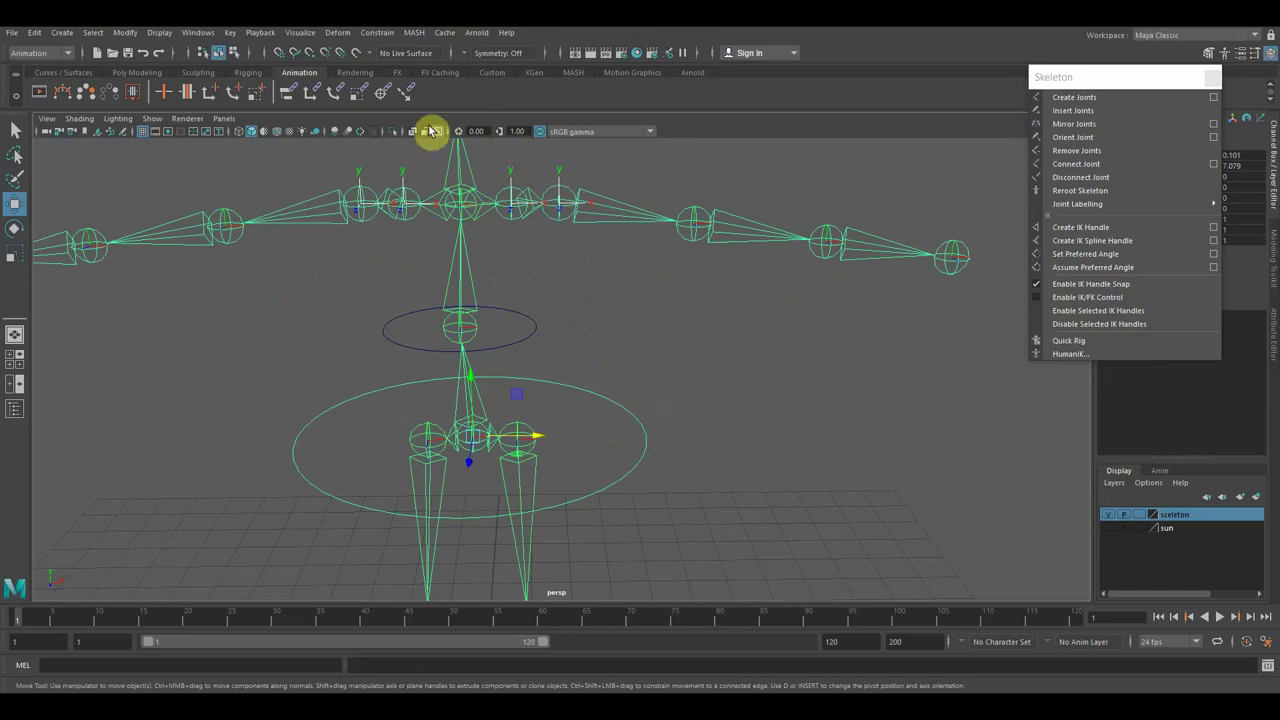
pyautogui.click(335, 100)
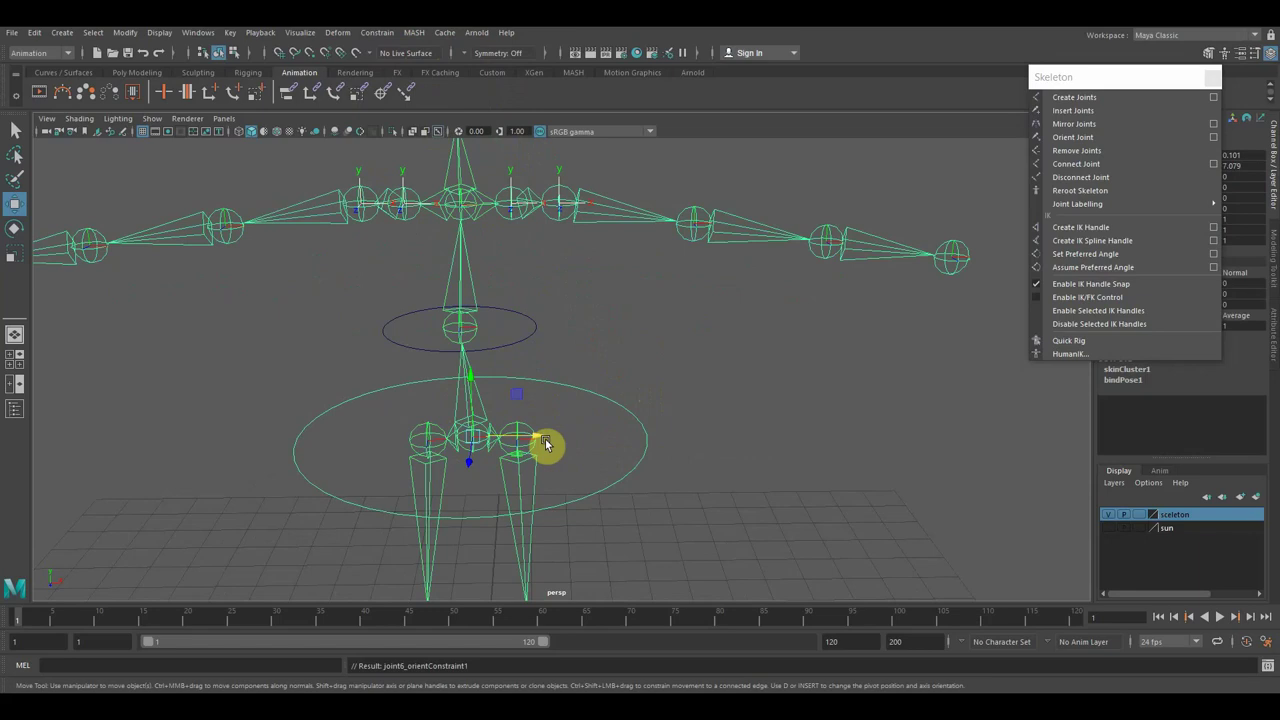
pyautogui.click(696, 456)
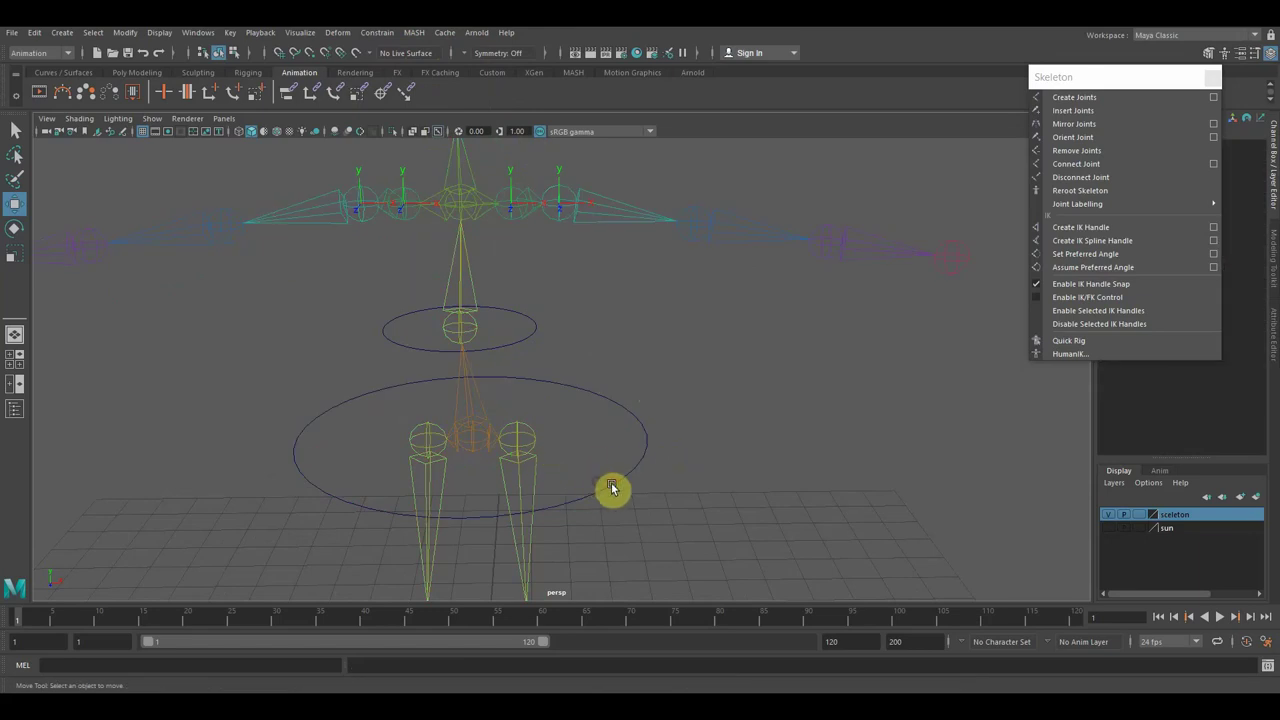
pyautogui.click(607, 486)
pyautogui.moveTo(537, 440); pyautogui.dragTo(536, 444)
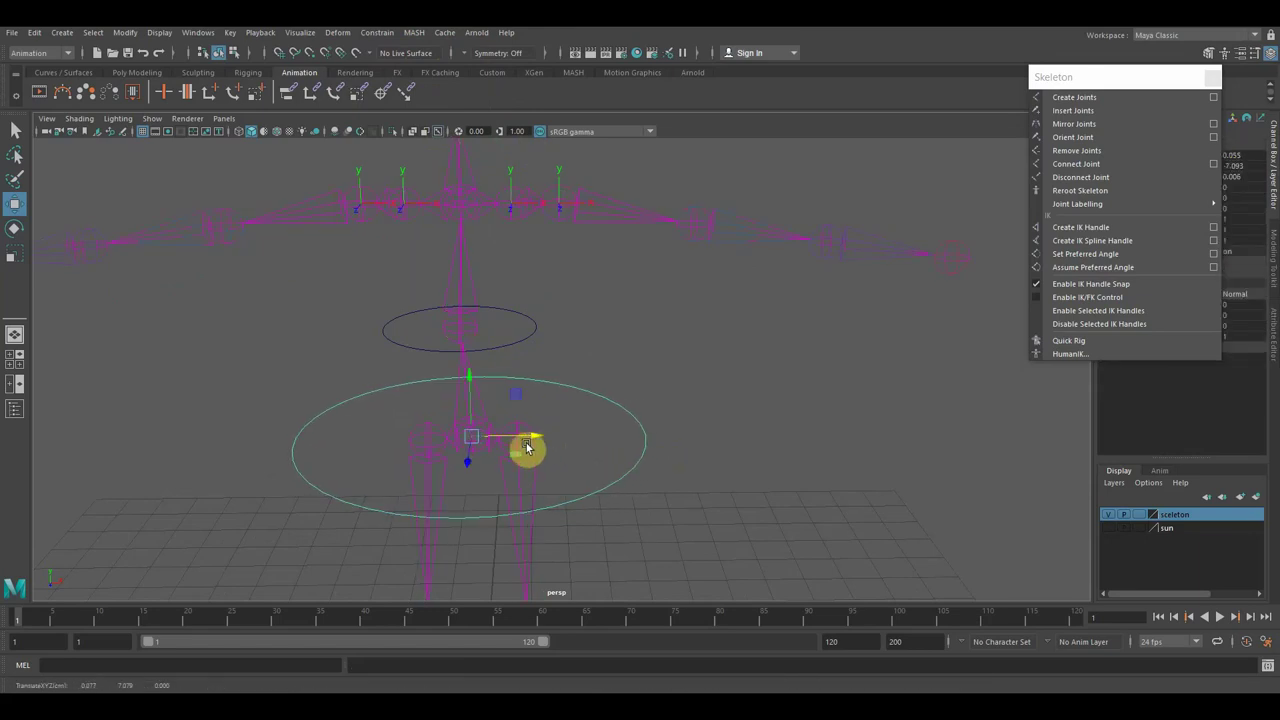
# Point-constrain joint7 to the small upper circle control.
pyautogui.click(481, 308)
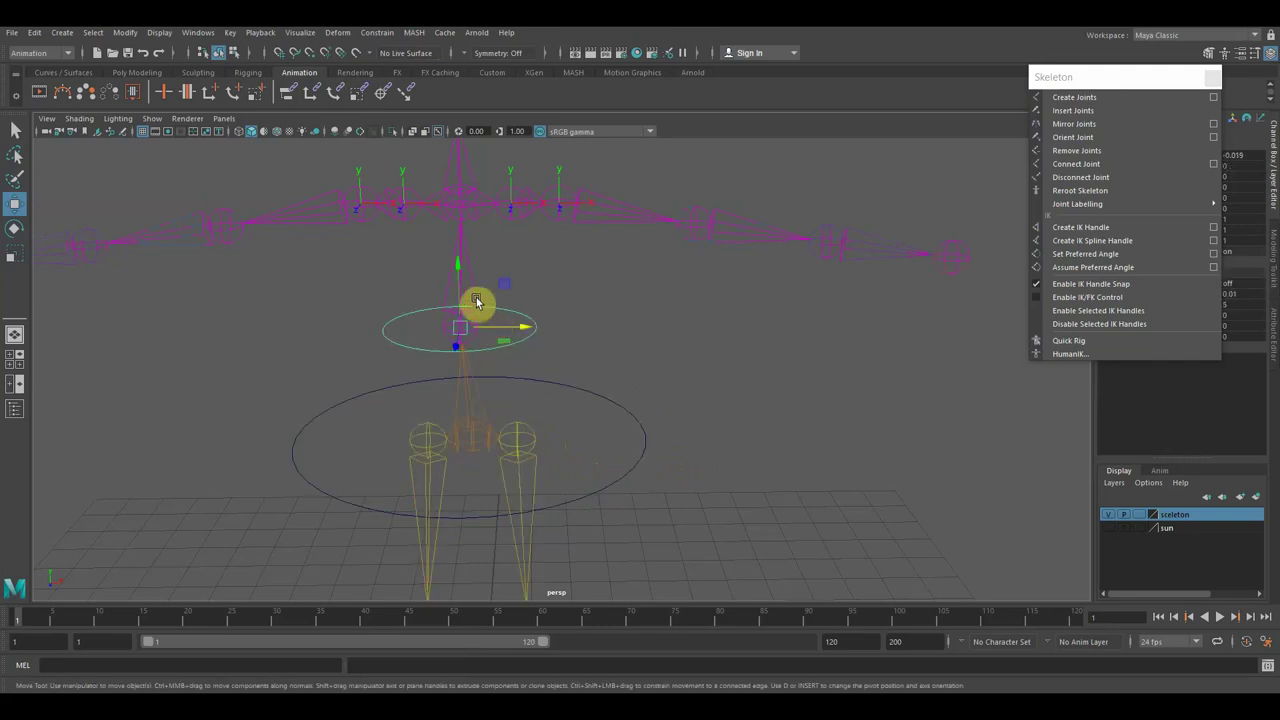
pyautogui.click(473, 295)
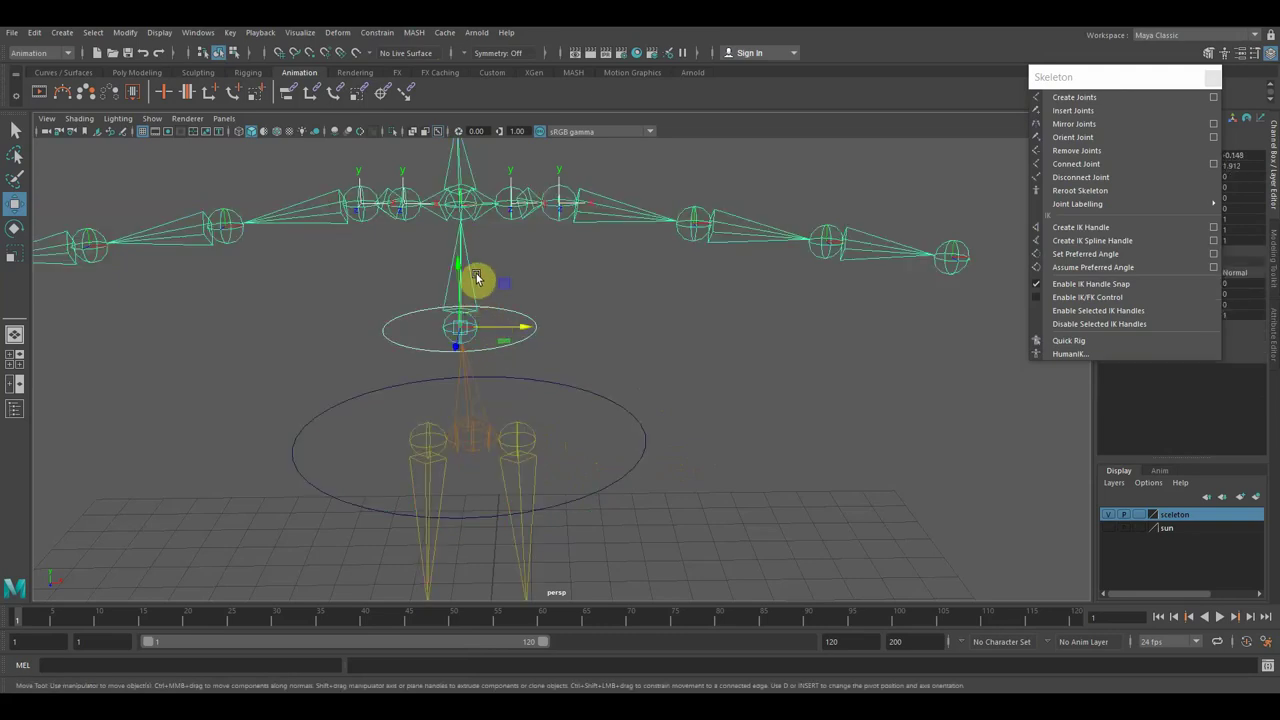
pyautogui.click(314, 98)
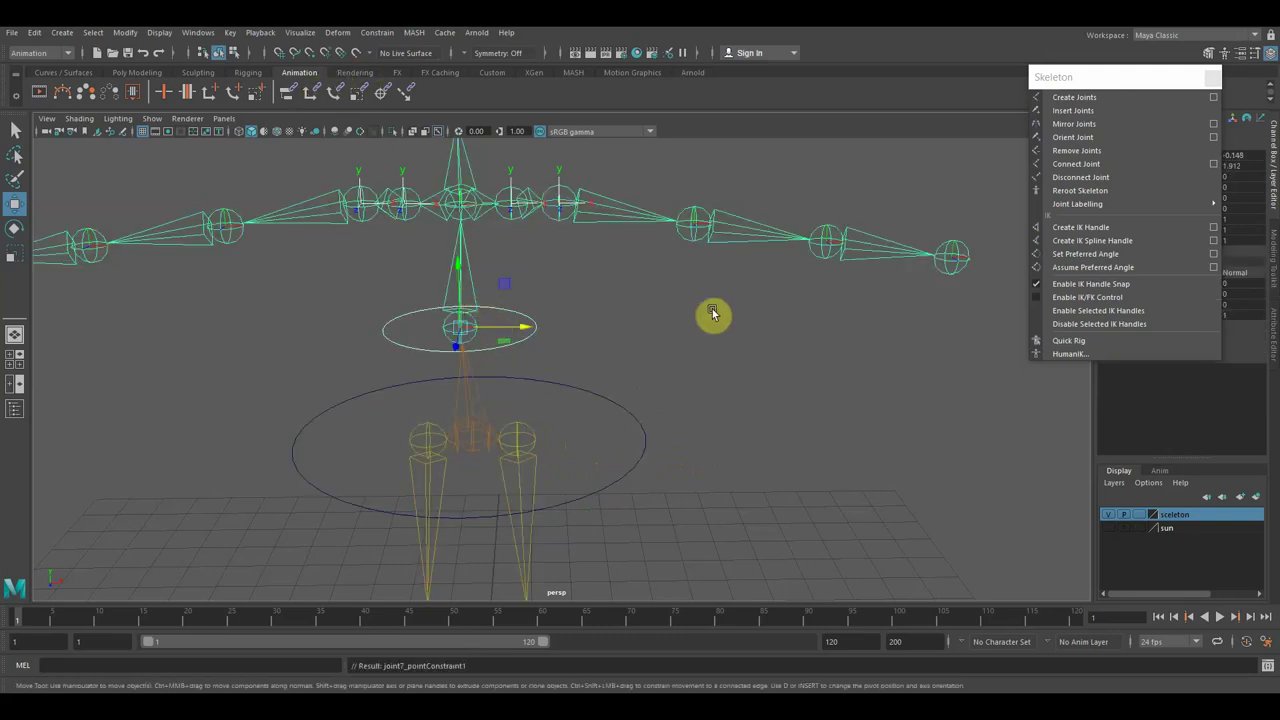
pyautogui.moveTo(526, 330); pyautogui.dragTo(531, 341)
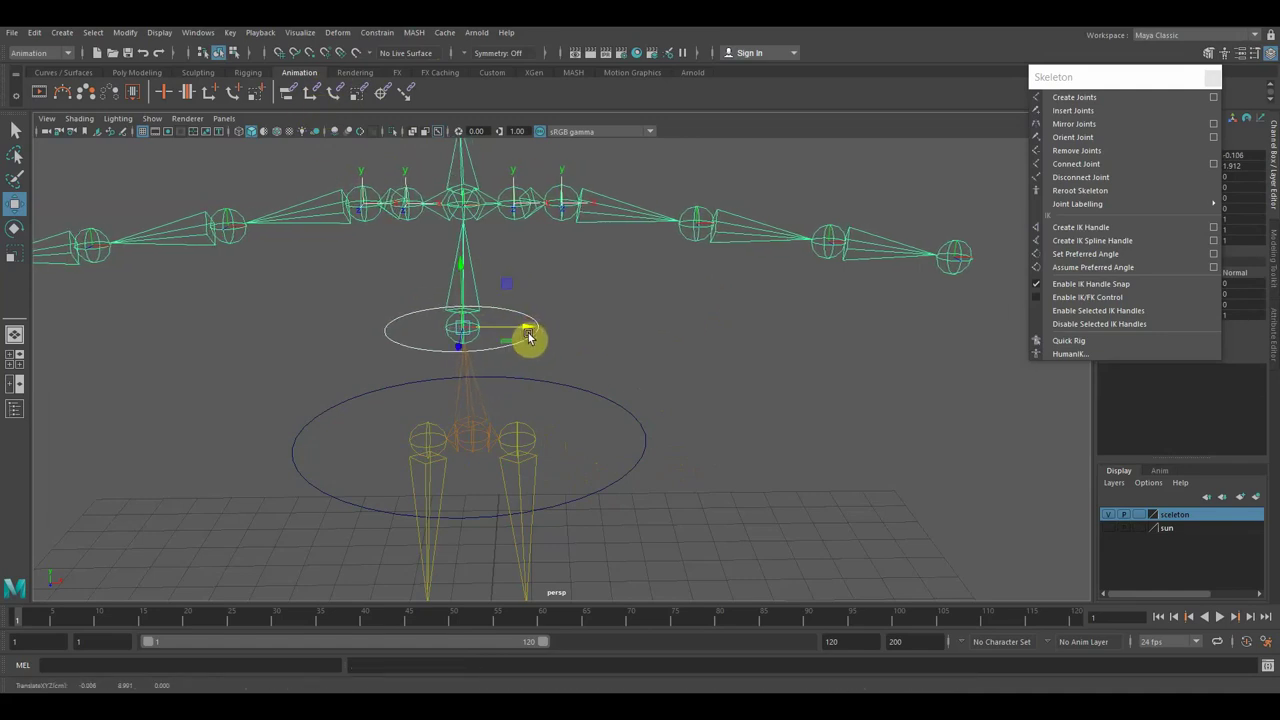
pyautogui.scroll(-2, 528, 337)
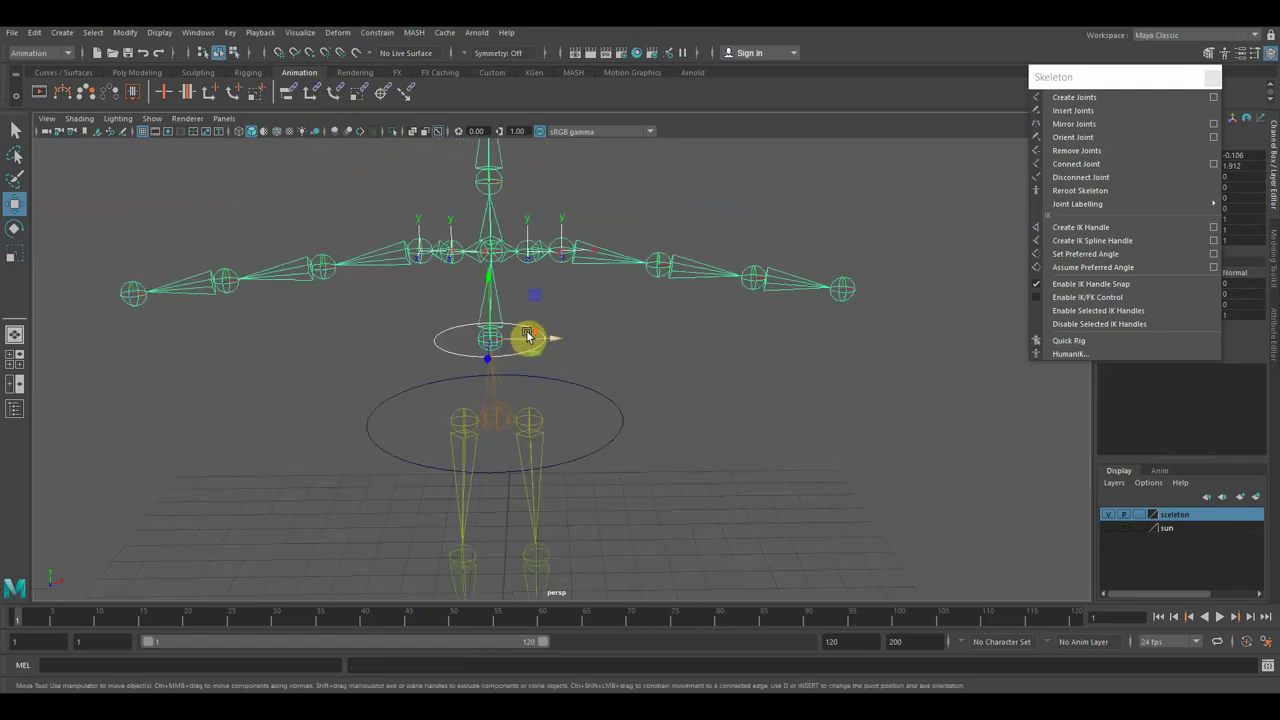
# Slide the large circle control to the right, leaving the skeleton in place.
pyautogui.click(606, 452)
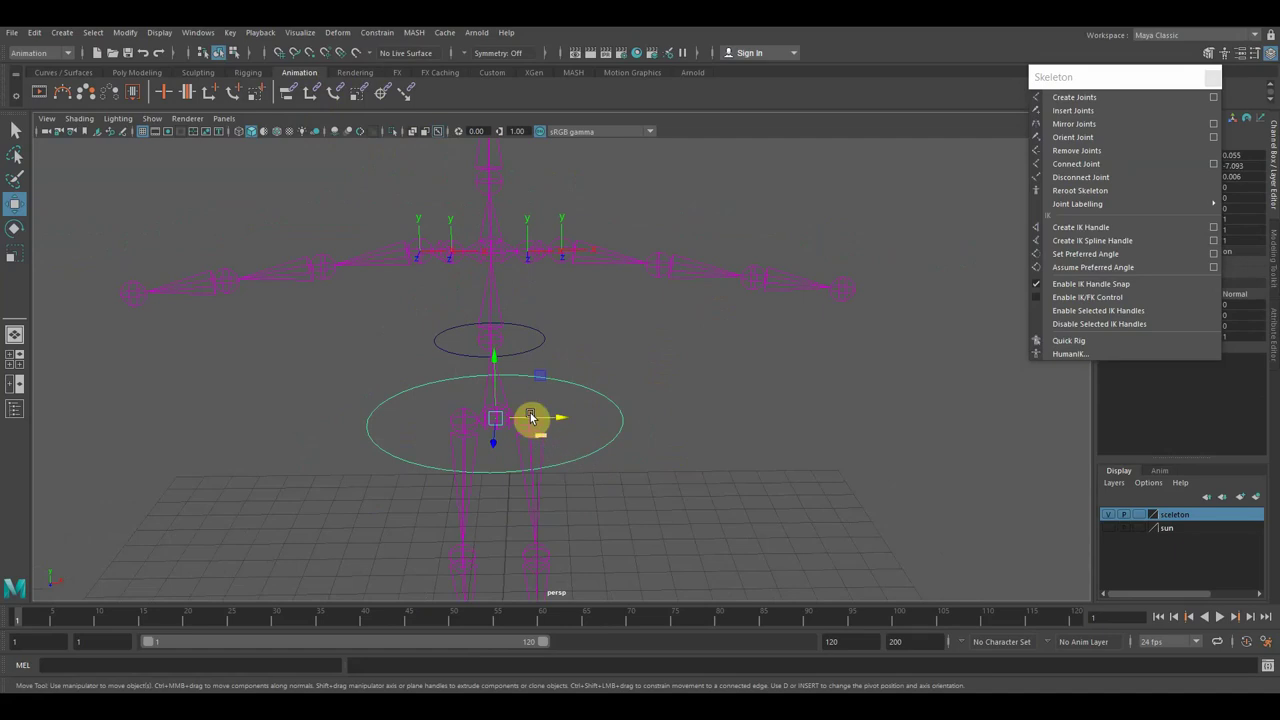
pyautogui.moveTo(496, 366); pyautogui.dragTo(499, 360)
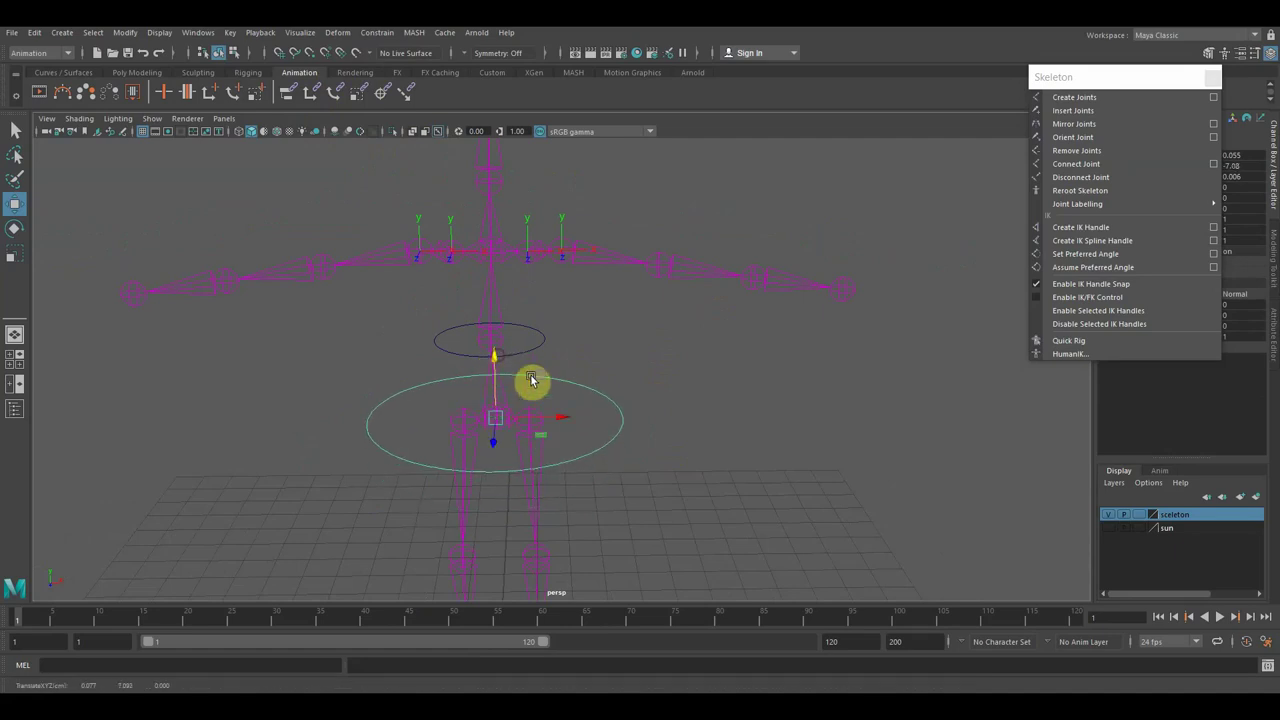
pyautogui.moveTo(563, 420); pyautogui.dragTo(848, 418)
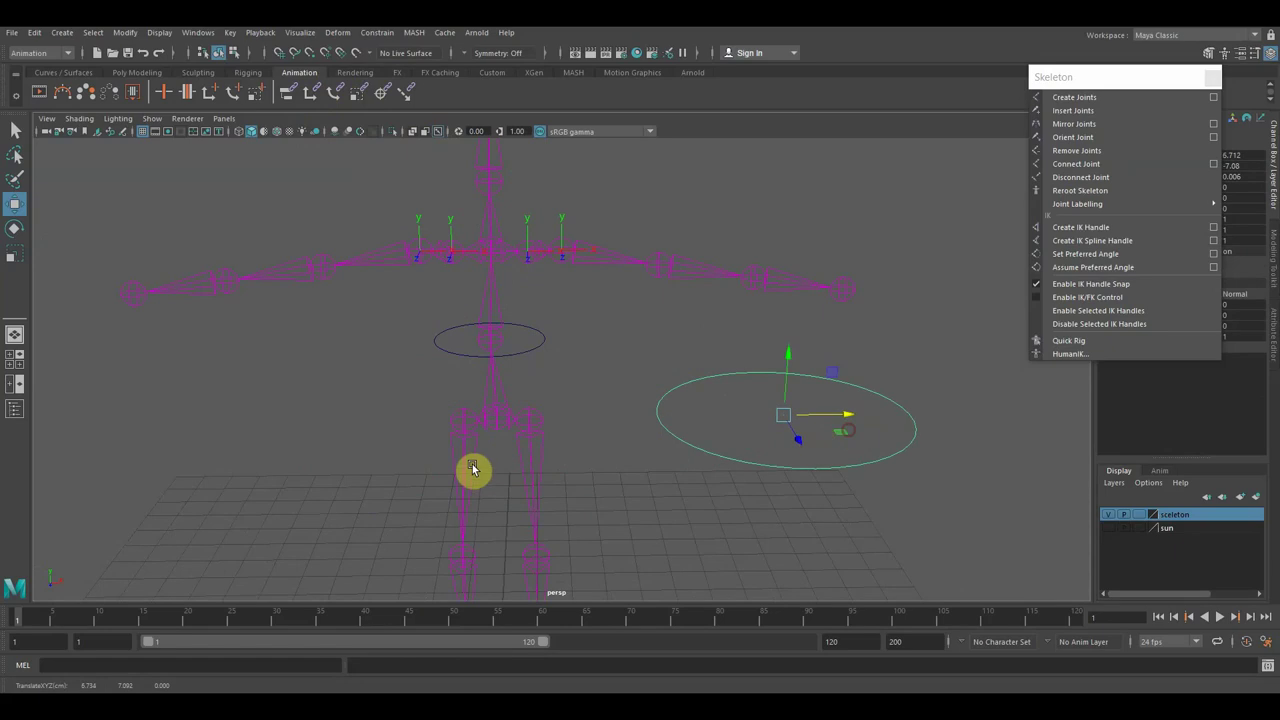
# Realign the large circle with the hips, then test-raise the torso control and undo it.
pyautogui.click(491, 423)
pyautogui.moveTo(566, 423)
pyautogui.mouseDown()
pyautogui.moveTo(596, 428)
pyautogui.moveTo(566, 431)
pyautogui.mouseUp()
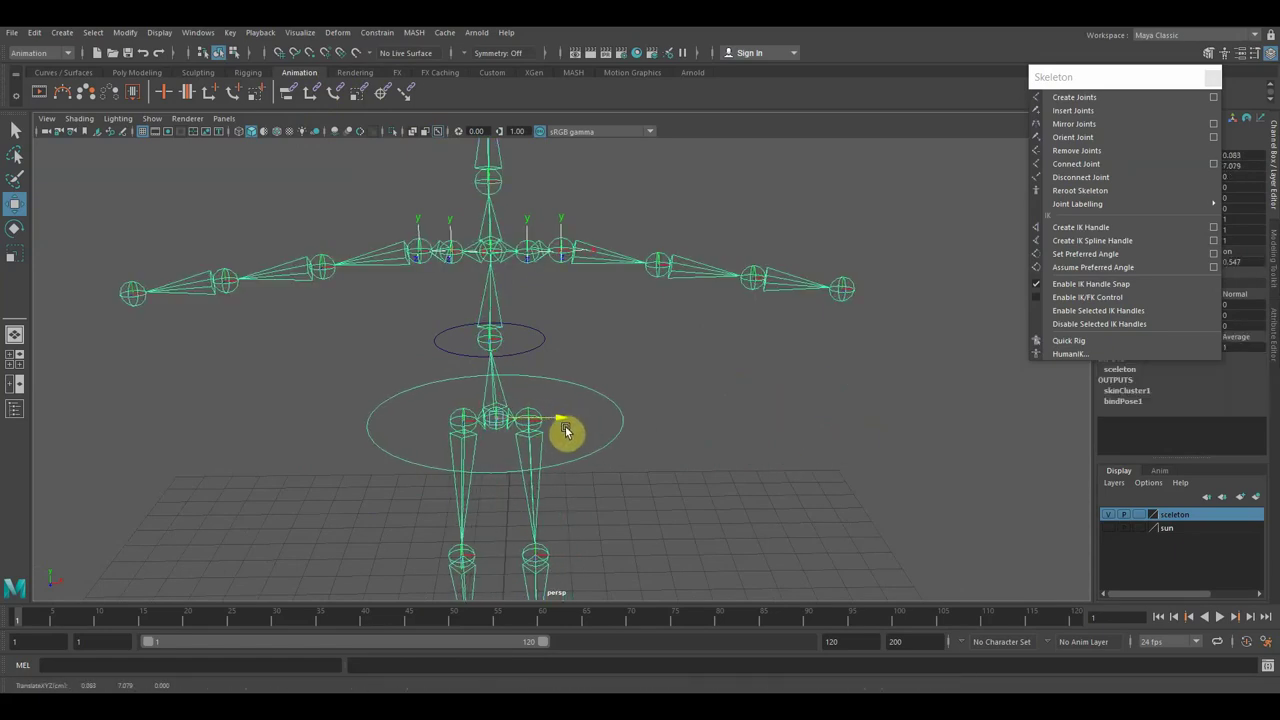
pyautogui.click(537, 350)
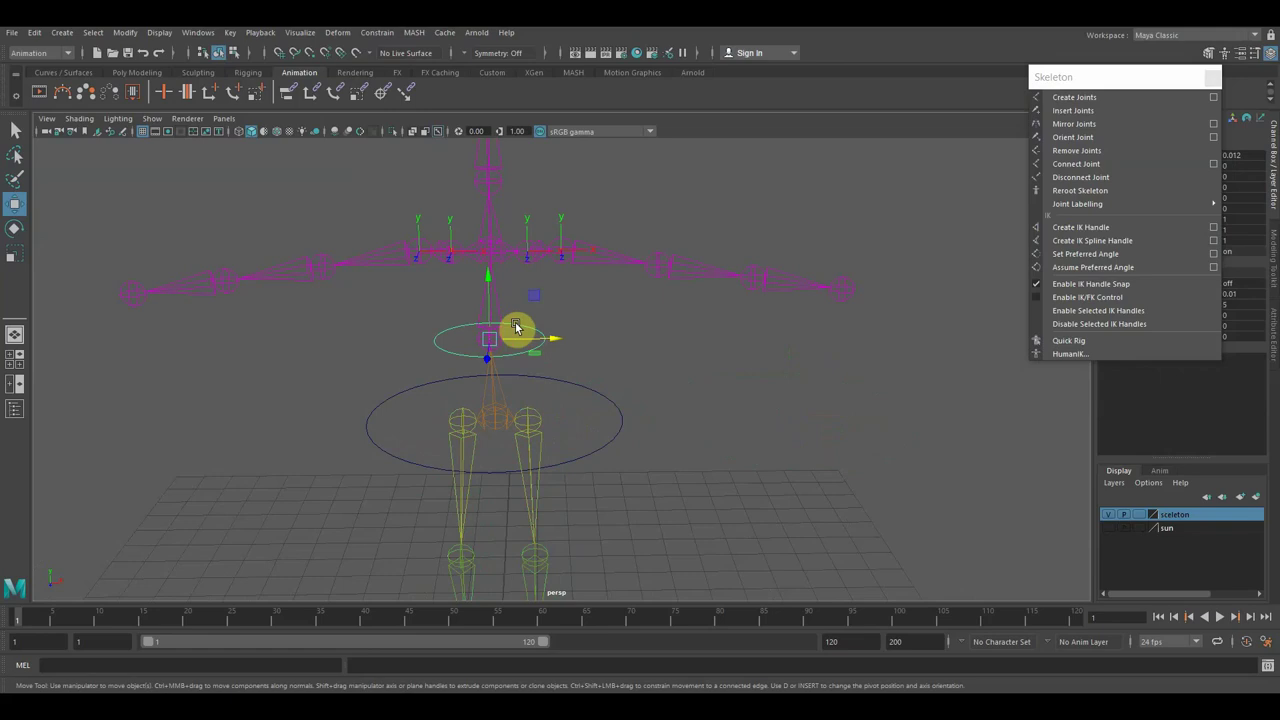
pyautogui.moveTo(550, 339); pyautogui.dragTo(614, 443)
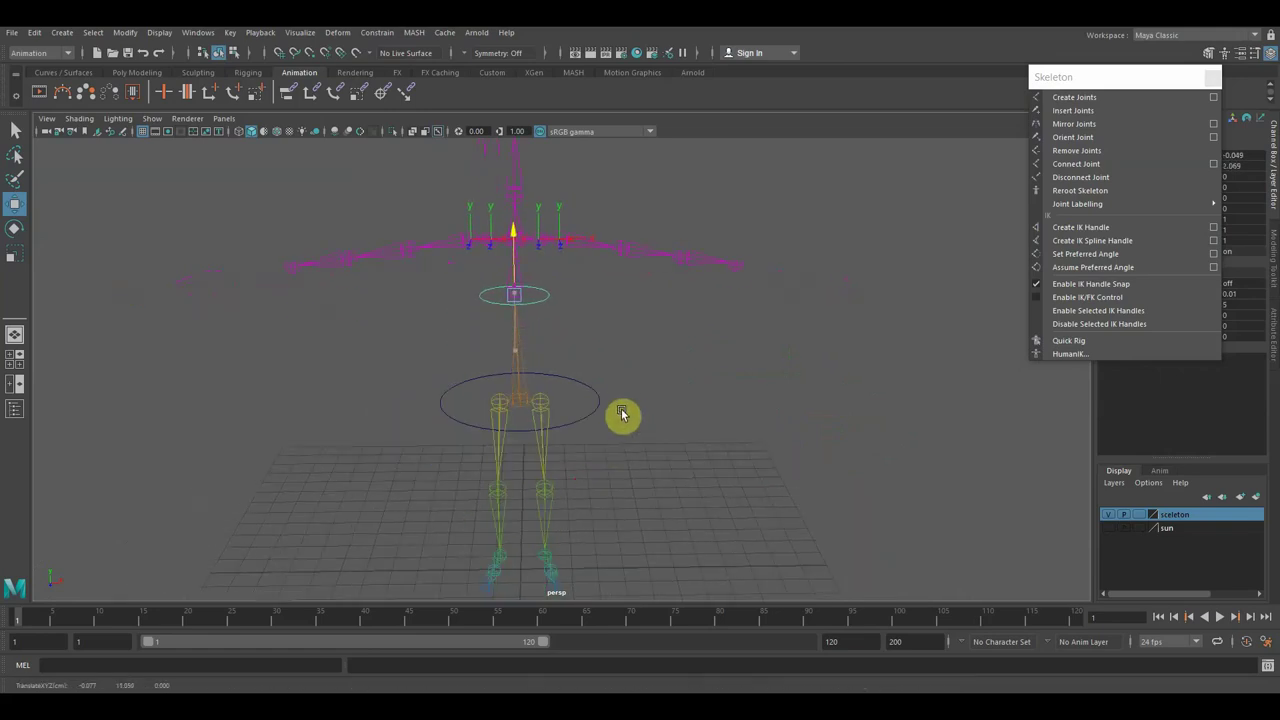
pyautogui.moveTo(632, 420); pyautogui.dragTo(635, 443, button='middle')
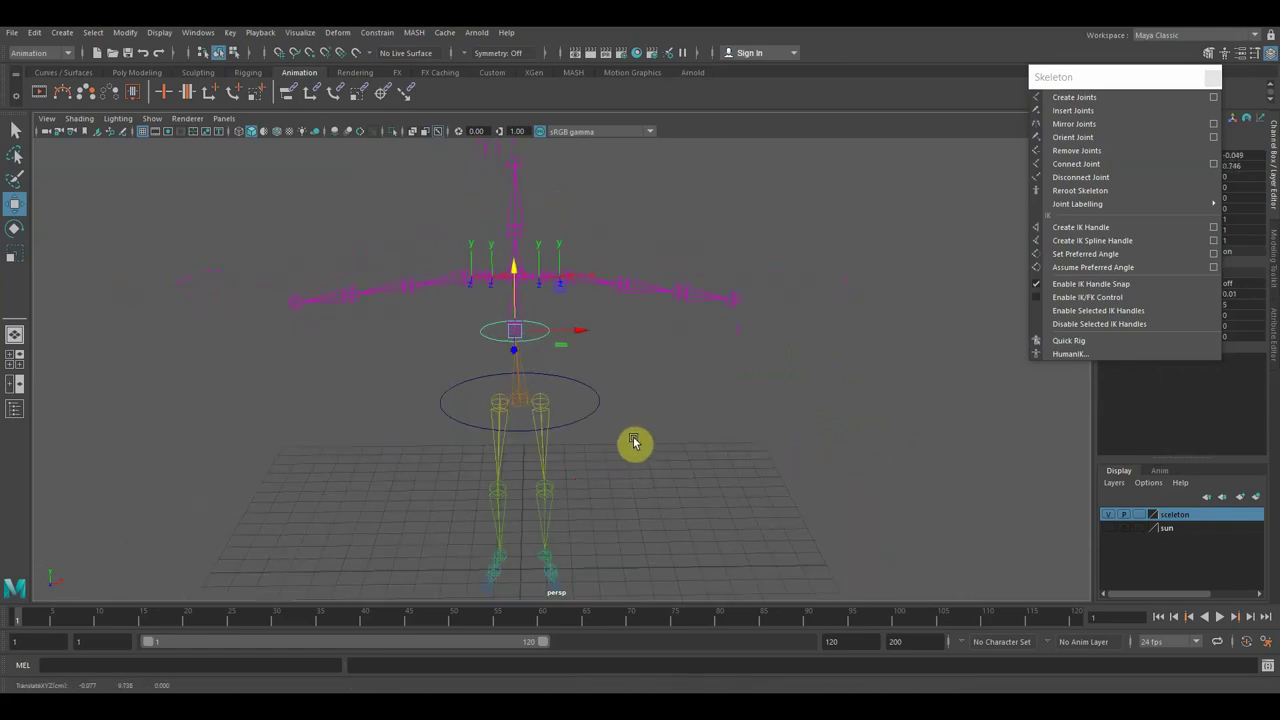
pyautogui.hotkey('ctrl', 'z')
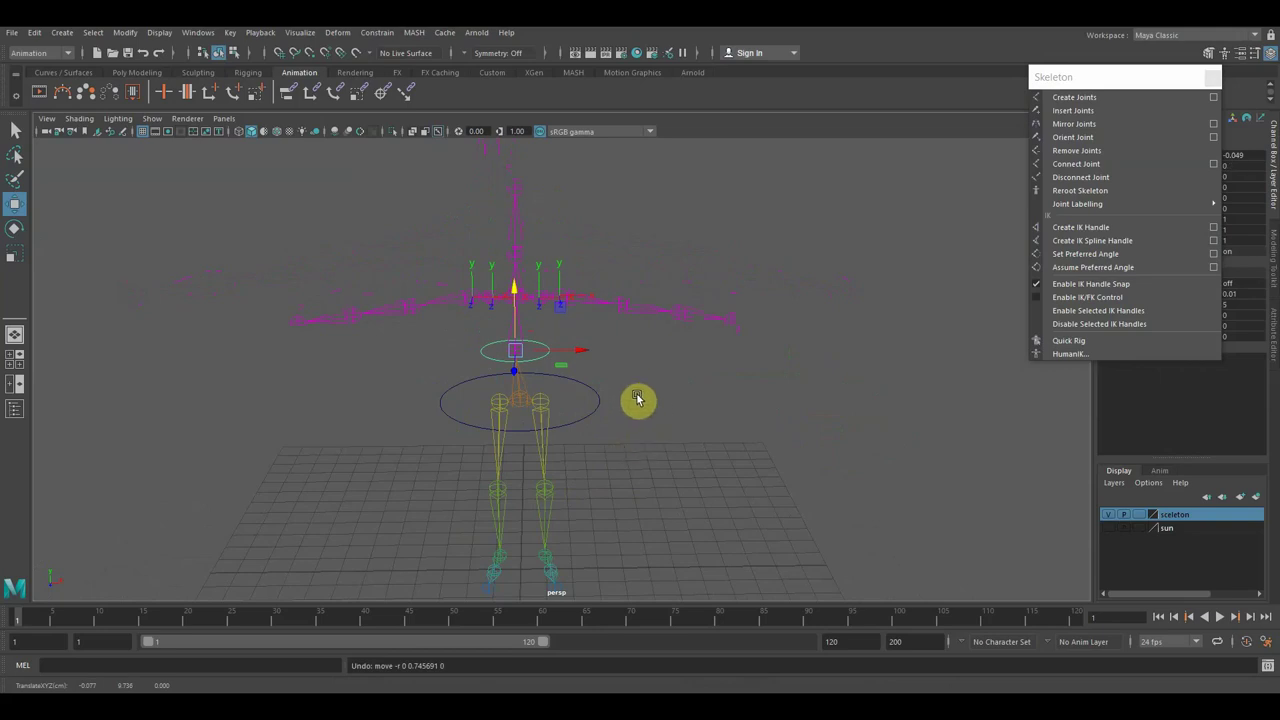
pyautogui.scroll(3, 635, 416)
# Adjust the skeleton position and rotate the upper circle control to turn the upper body.
pyautogui.click(627, 445)
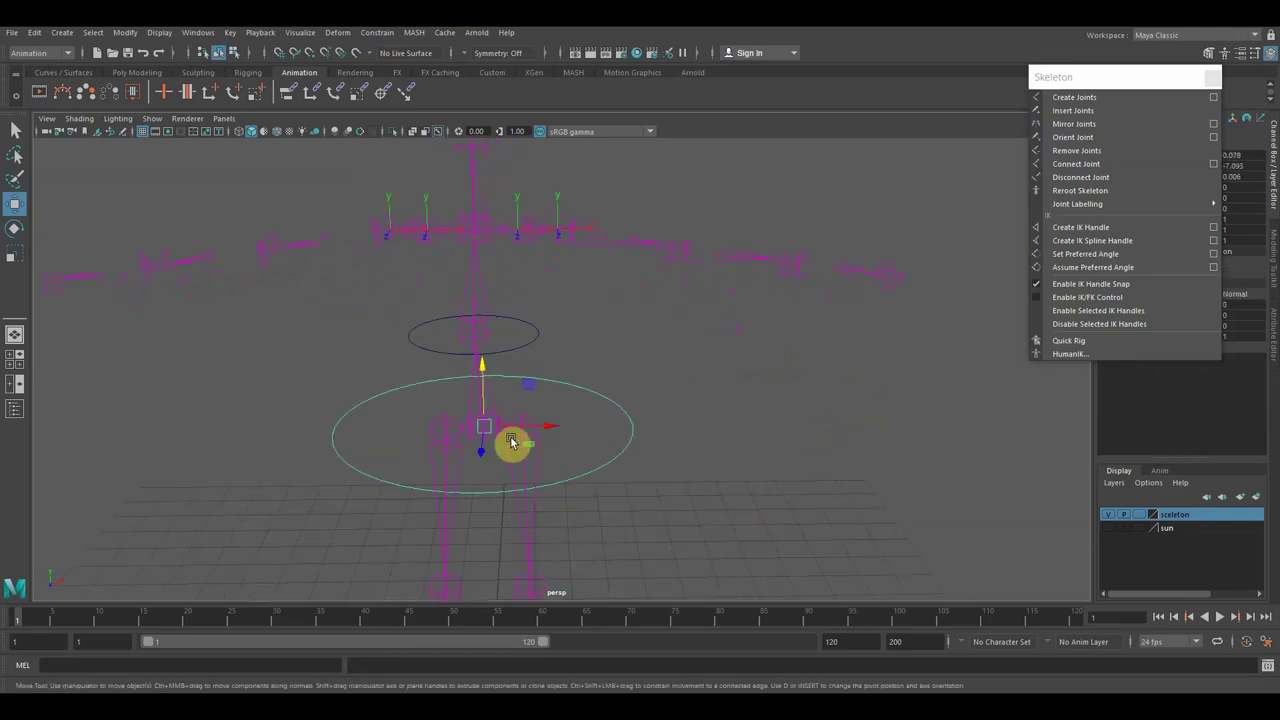
pyautogui.click(468, 430)
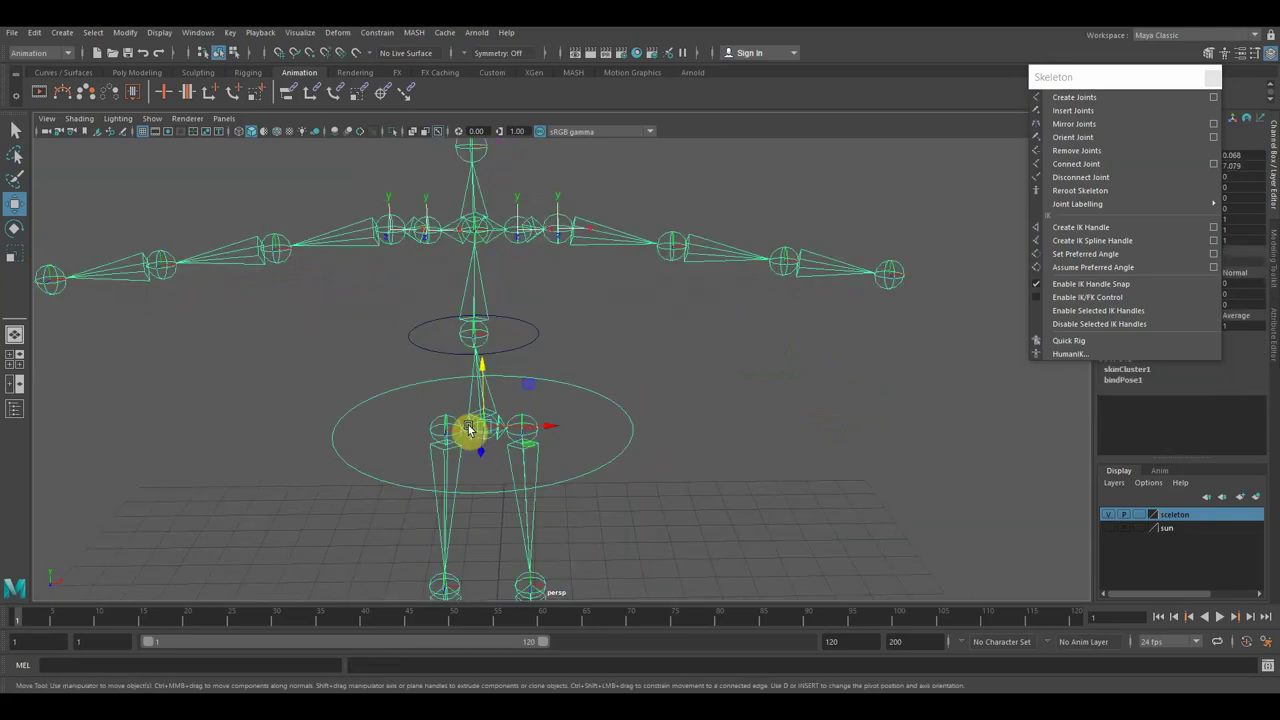
pyautogui.moveTo(470, 430); pyautogui.dragTo(475, 428)
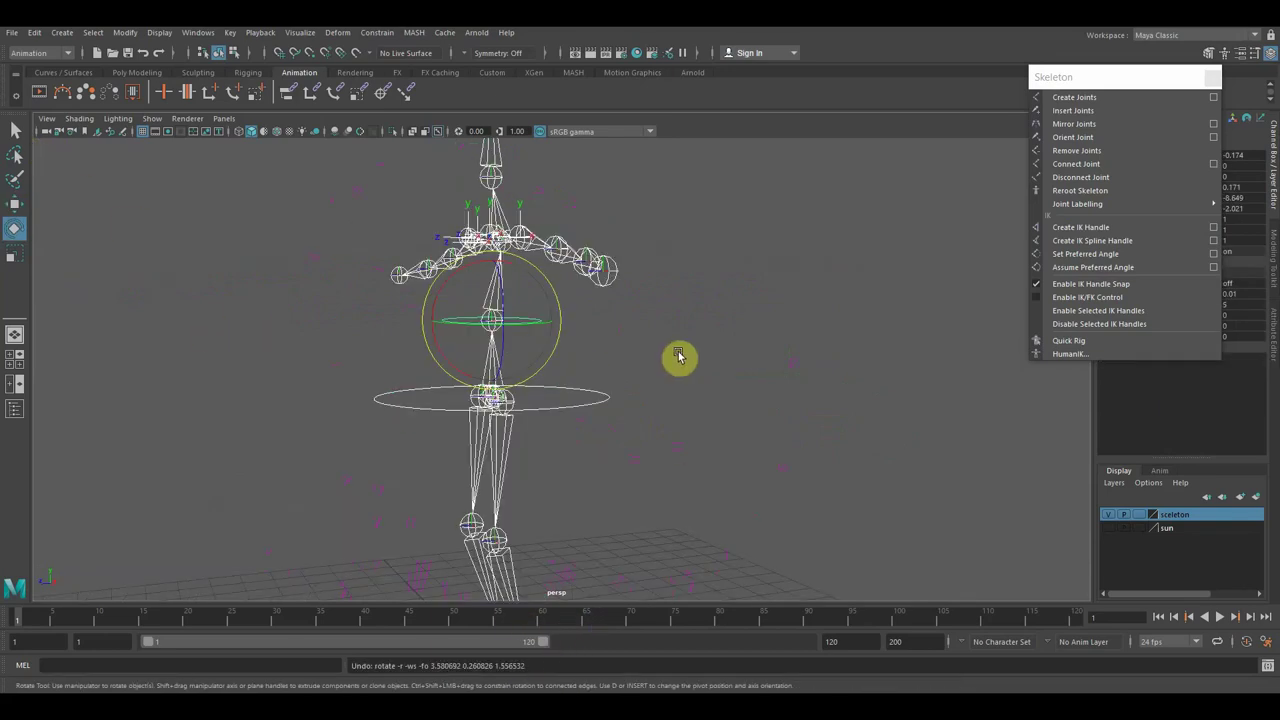
pyautogui.click(595, 405)
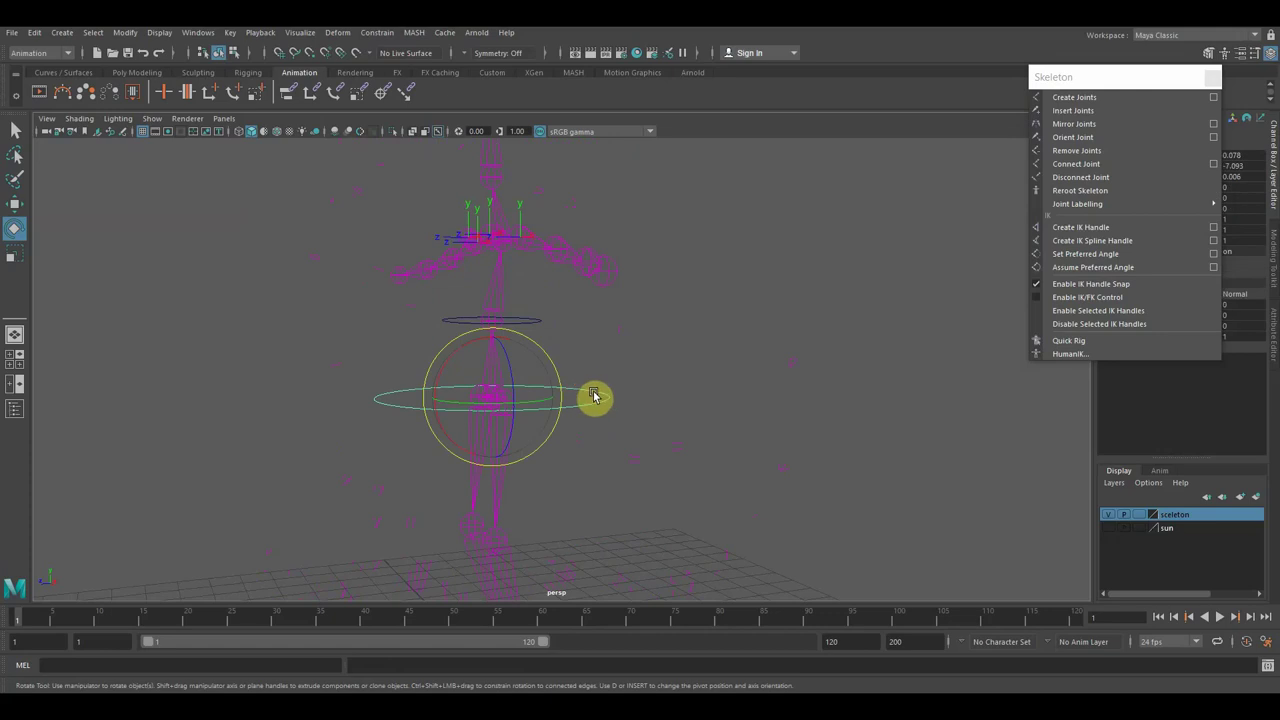
pyautogui.click(534, 326)
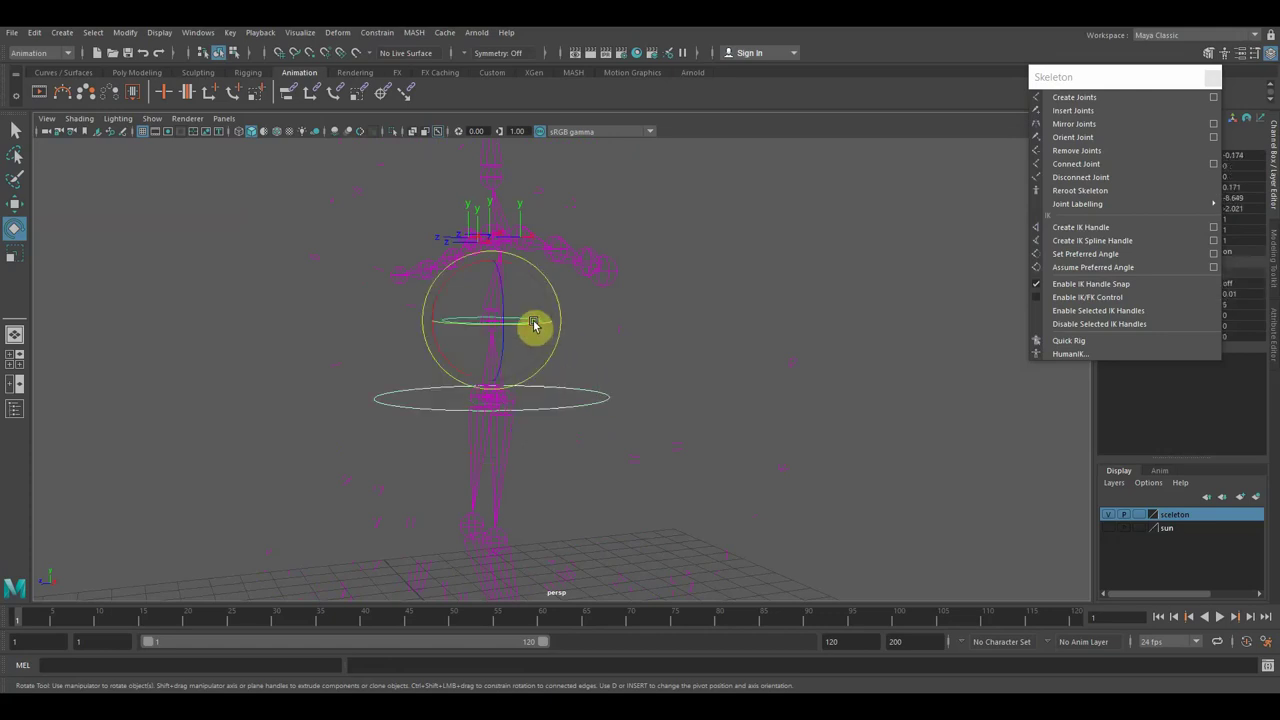
pyautogui.moveTo(558, 321)
pyautogui.mouseDown()
pyautogui.moveTo(571, 337)
pyautogui.moveTo(543, 309)
pyautogui.moveTo(491, 323)
pyautogui.moveTo(557, 329)
pyautogui.moveTo(423, 349)
pyautogui.moveTo(517, 337)
pyautogui.moveTo(486, 363)
pyautogui.moveTo(638, 337)
pyautogui.mouseUp()
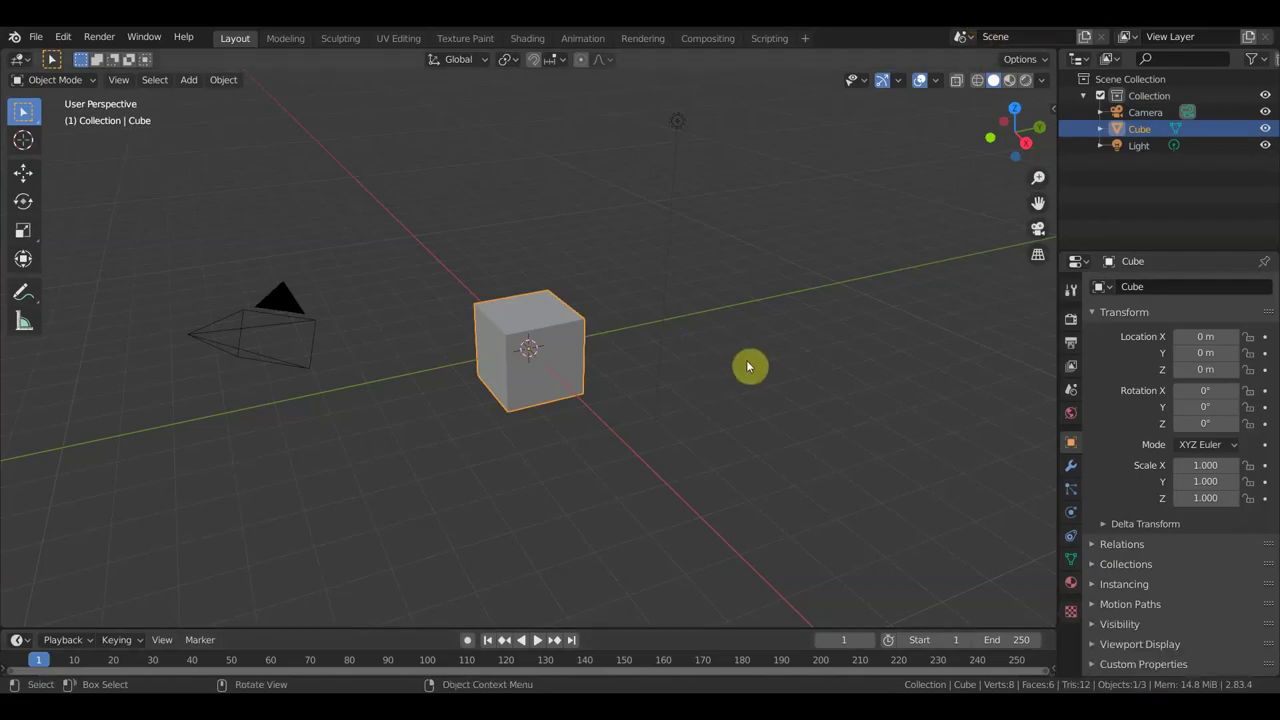
# Delete the default cube, camera and light, and try opening a recent file without saving.
pyautogui.press('a')
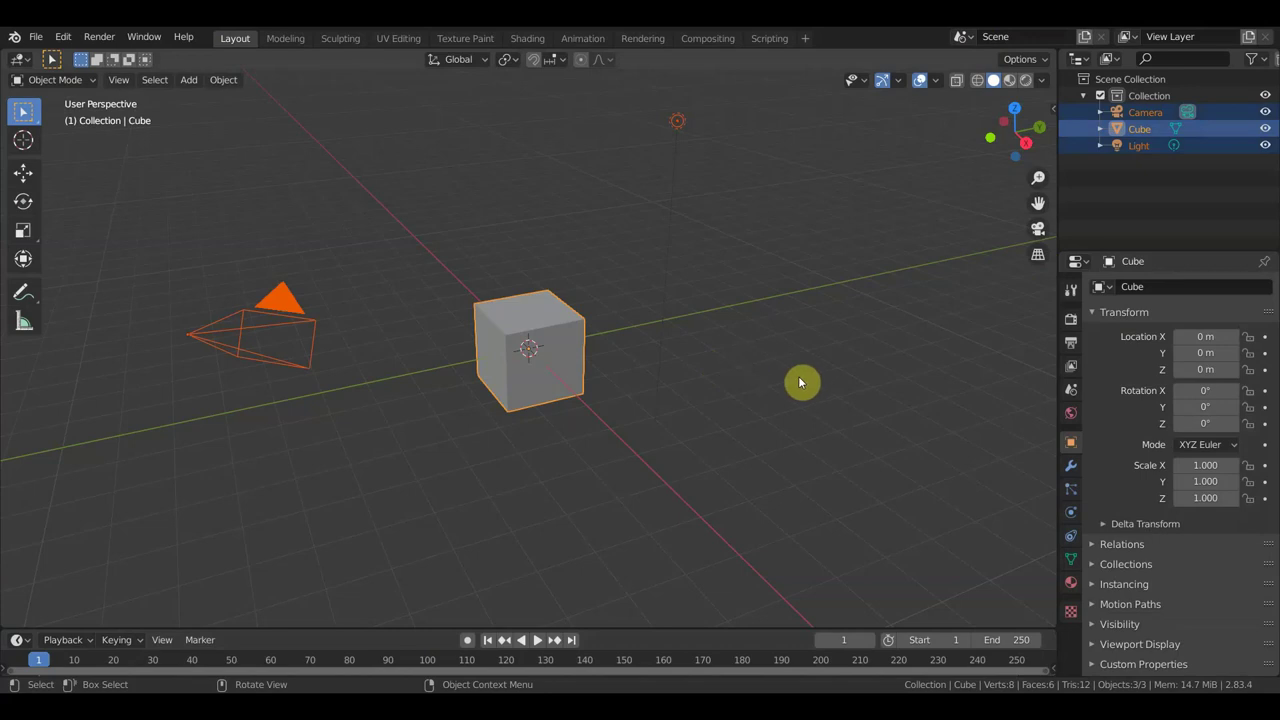
pyautogui.press('Delete')
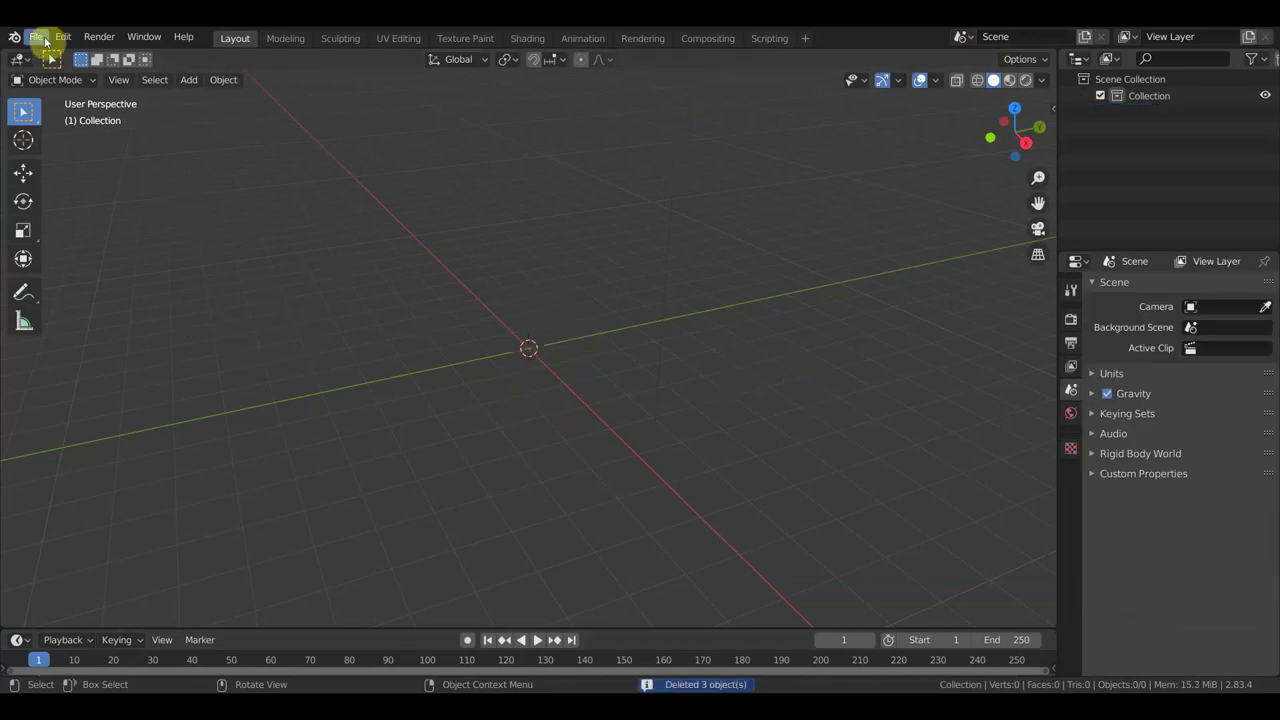
pyautogui.click(37, 37)
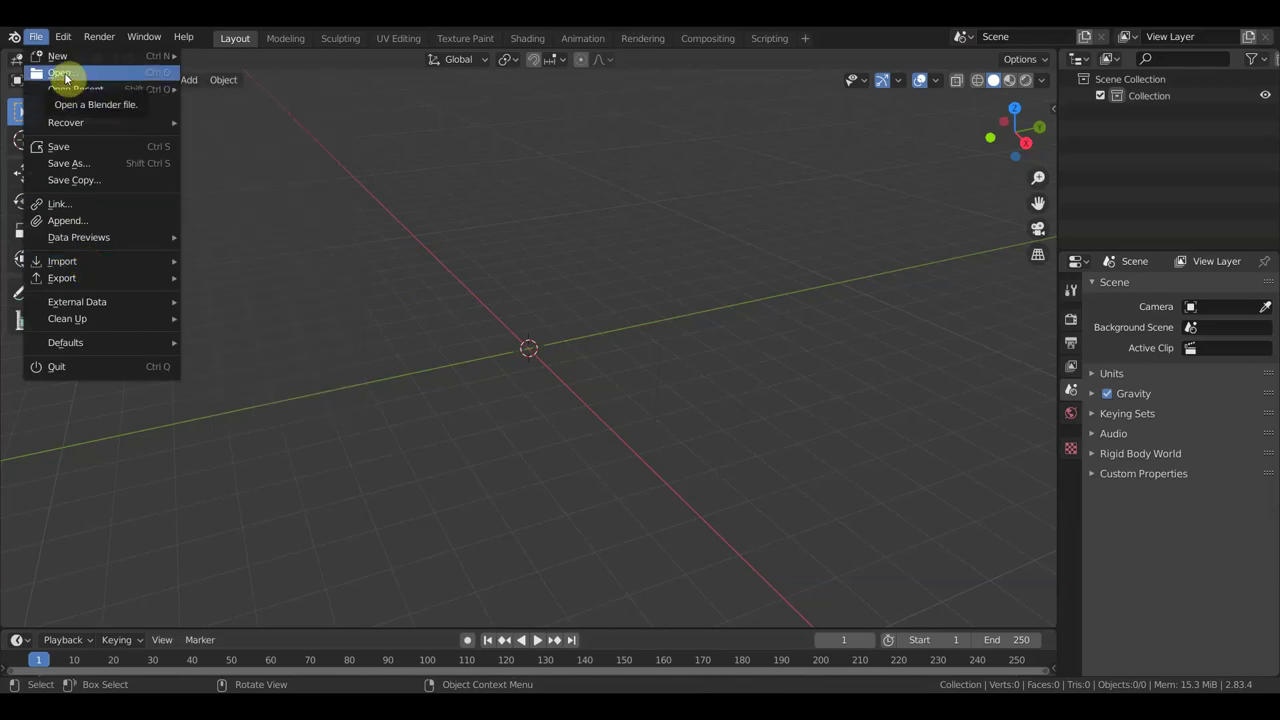
pyautogui.moveTo(76, 89)
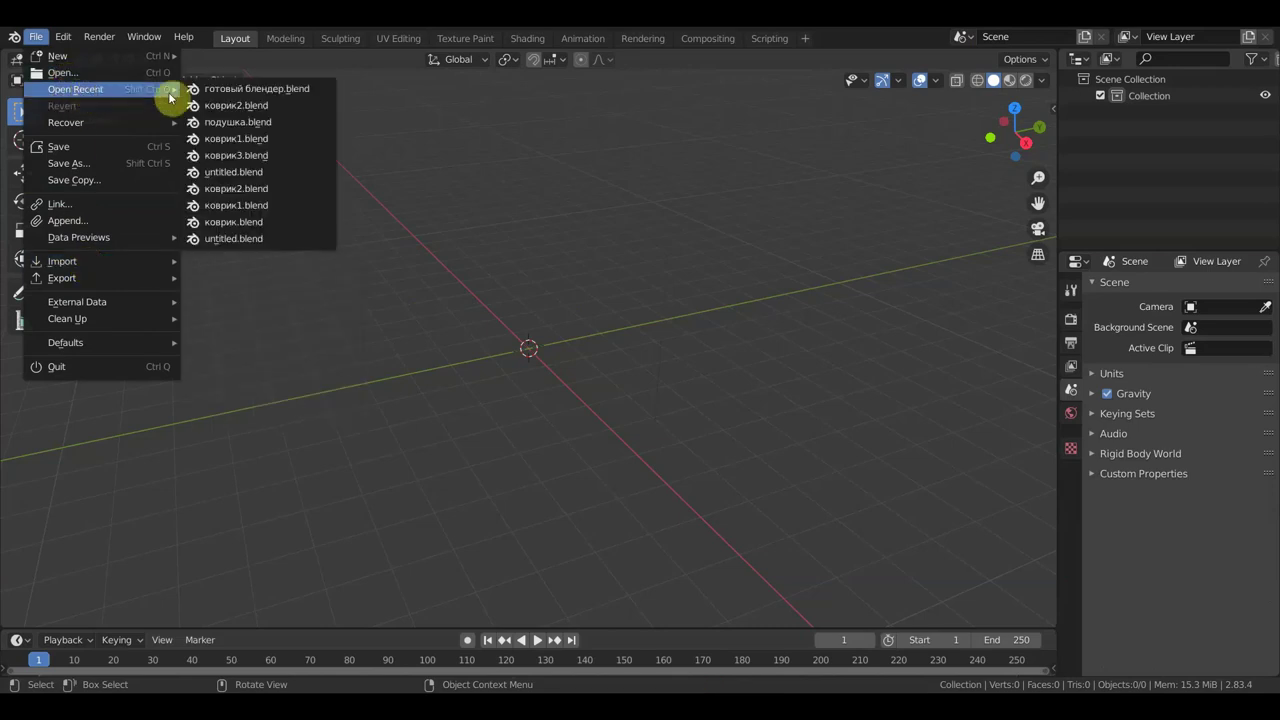
pyautogui.click(229, 89)
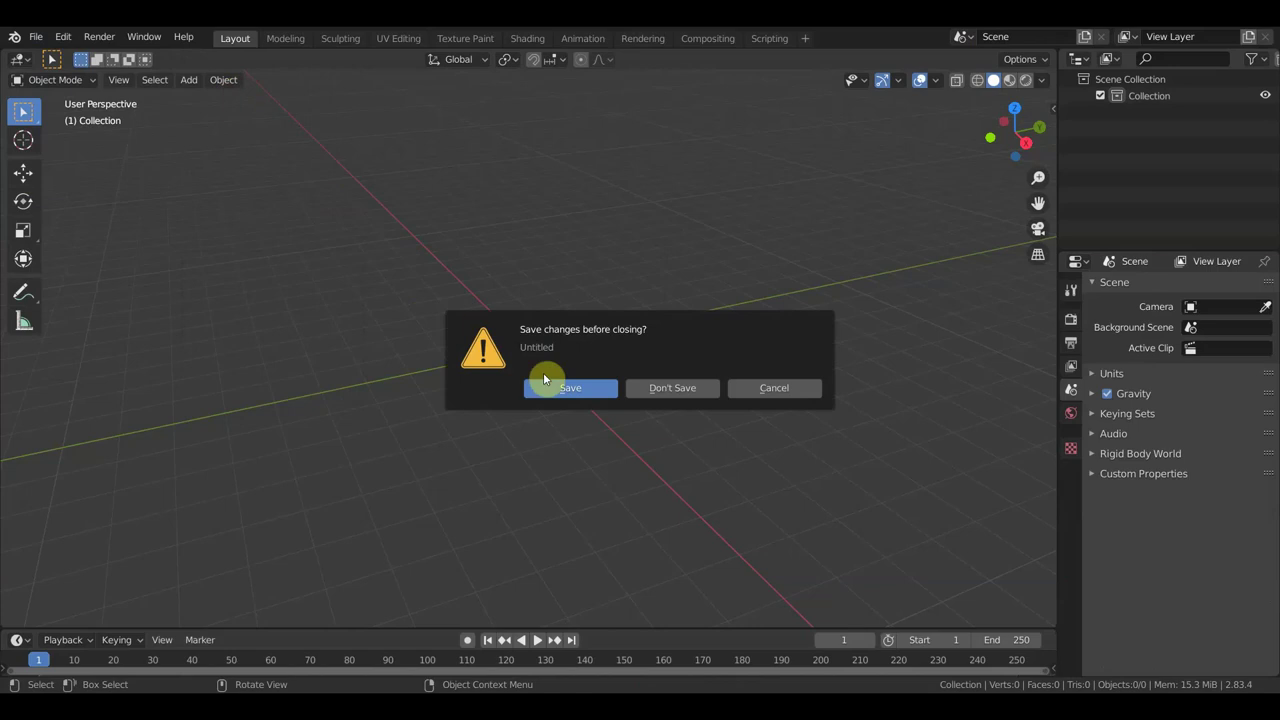
pyautogui.click(654, 389)
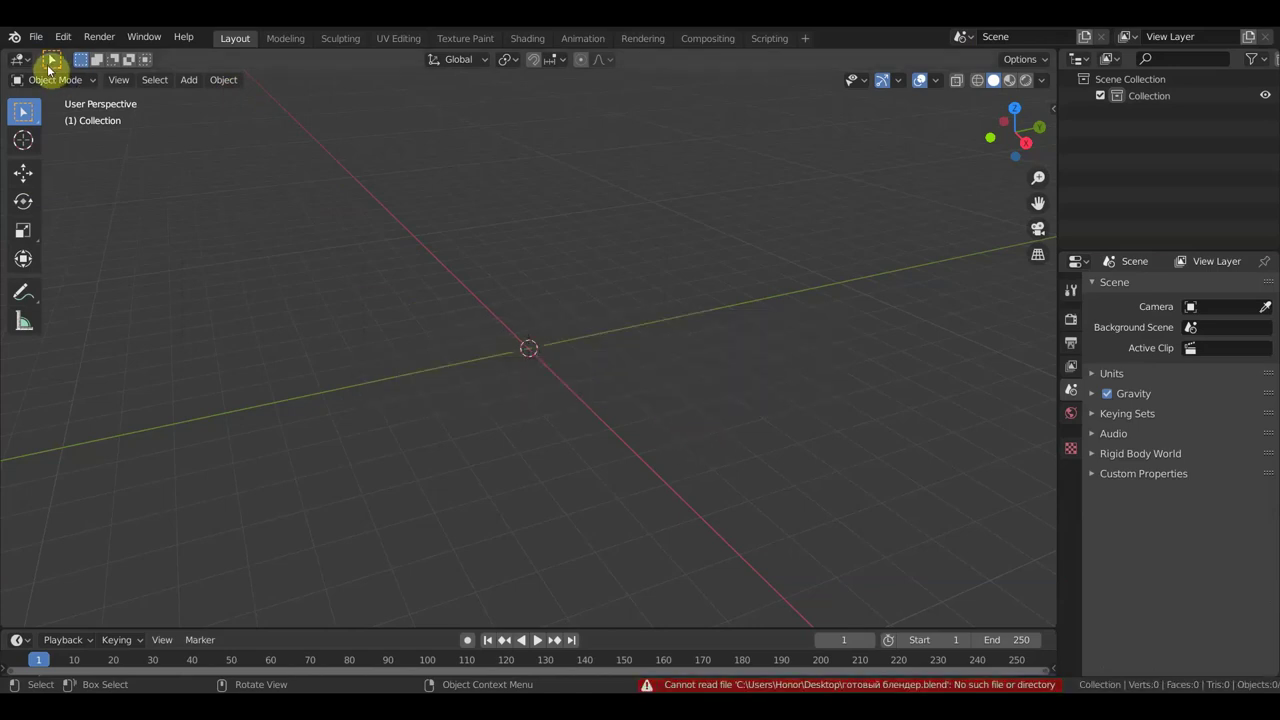
# Open готовый блендер.blend from the Desktop's проэкт по майя folder, discarding changes.
pyautogui.click(33, 39)
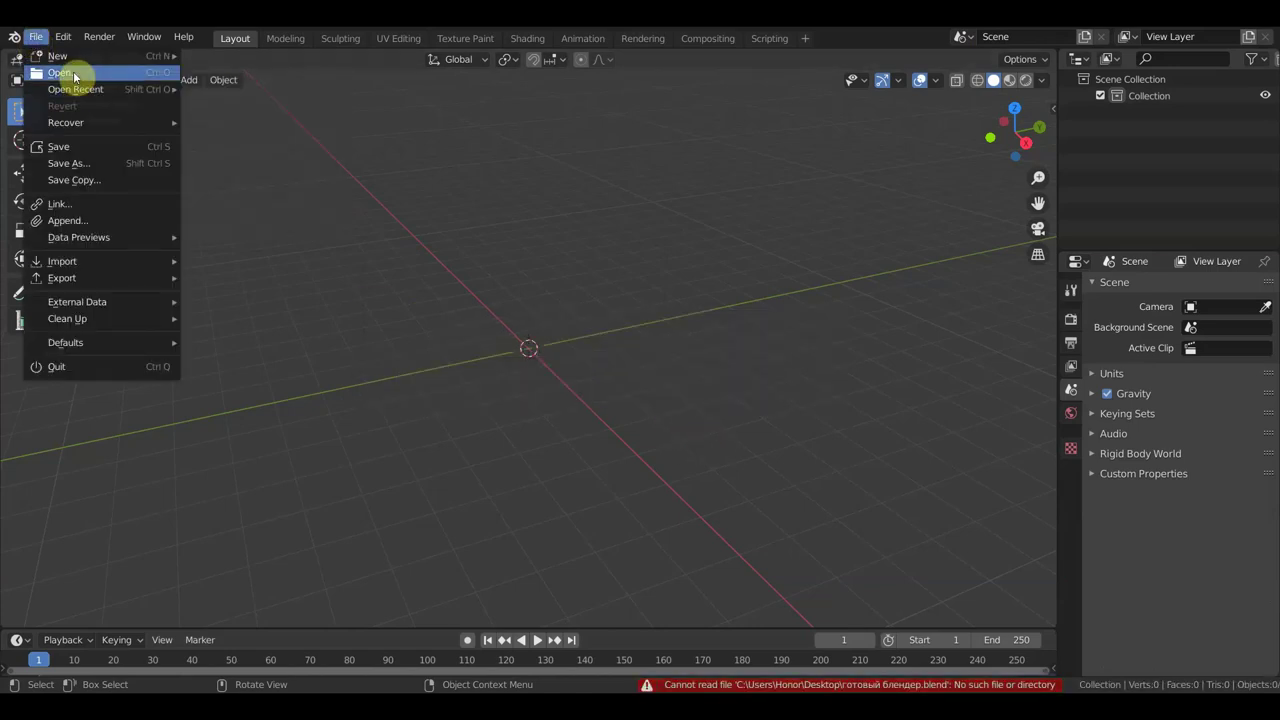
pyautogui.click(229, 89)
pyautogui.click(649, 394)
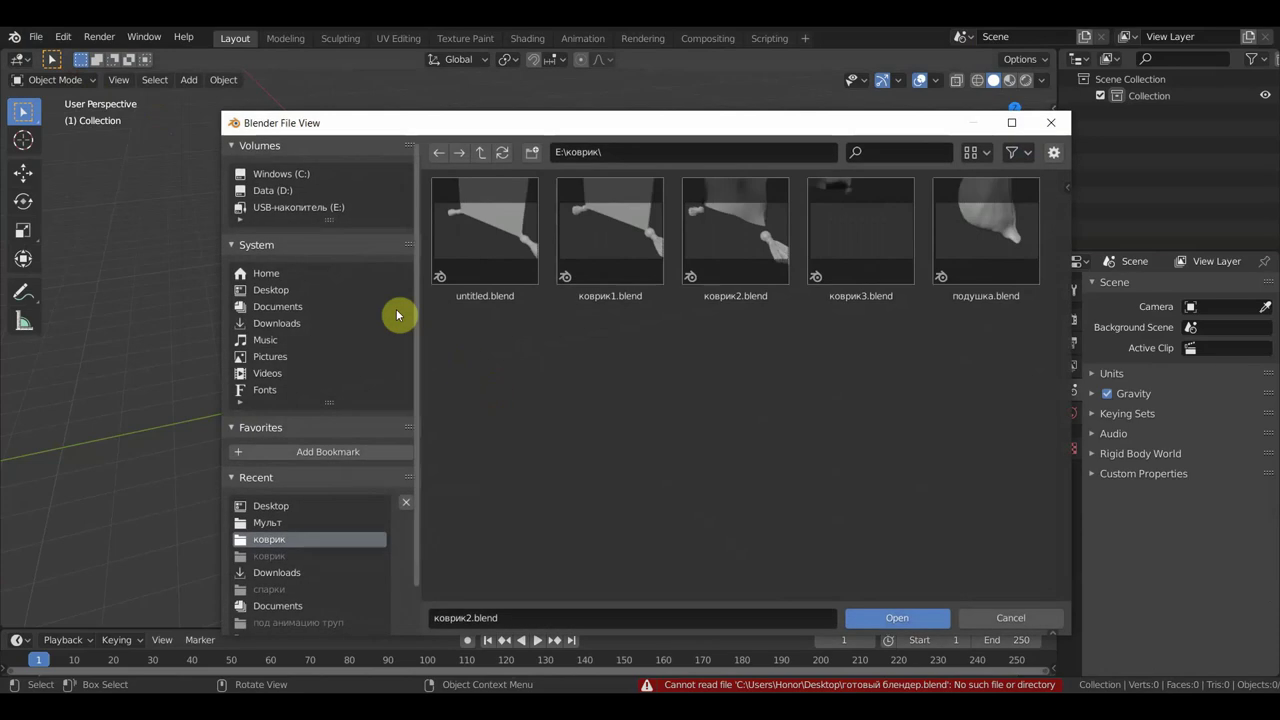
pyautogui.click(268, 289)
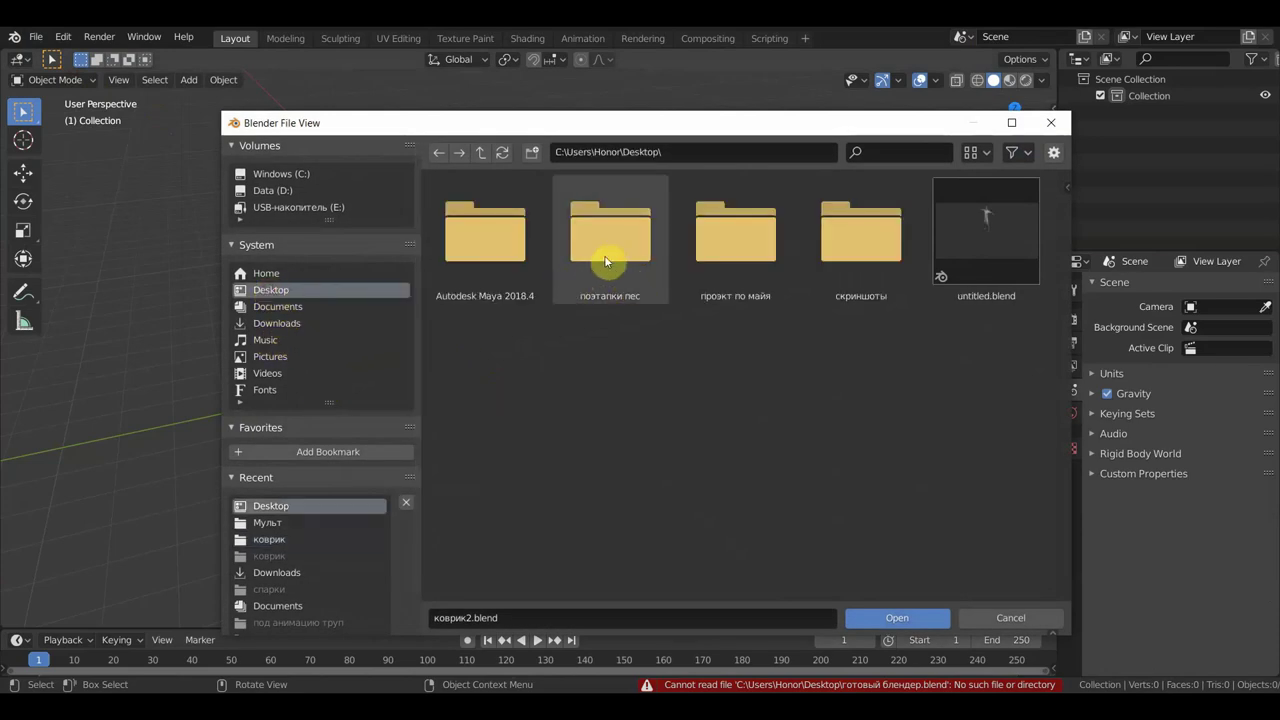
pyautogui.doubleClick(752, 268)
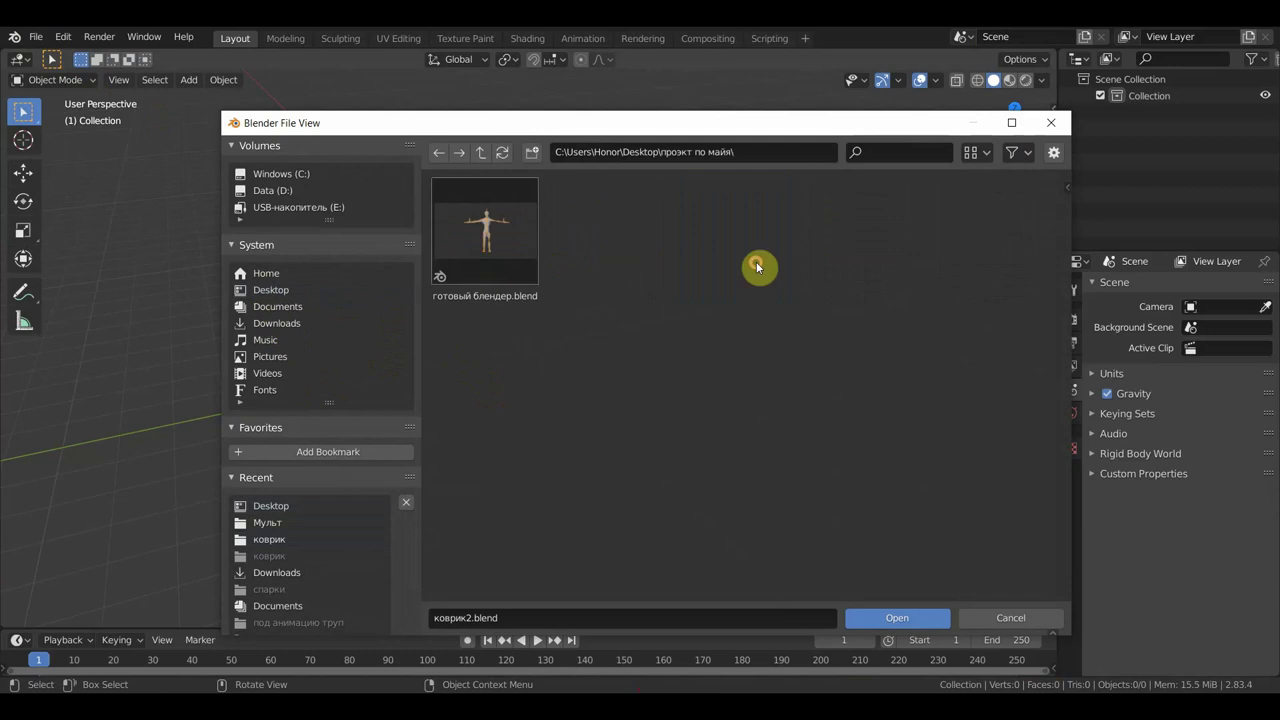
pyautogui.click(538, 272)
pyautogui.click(906, 605)
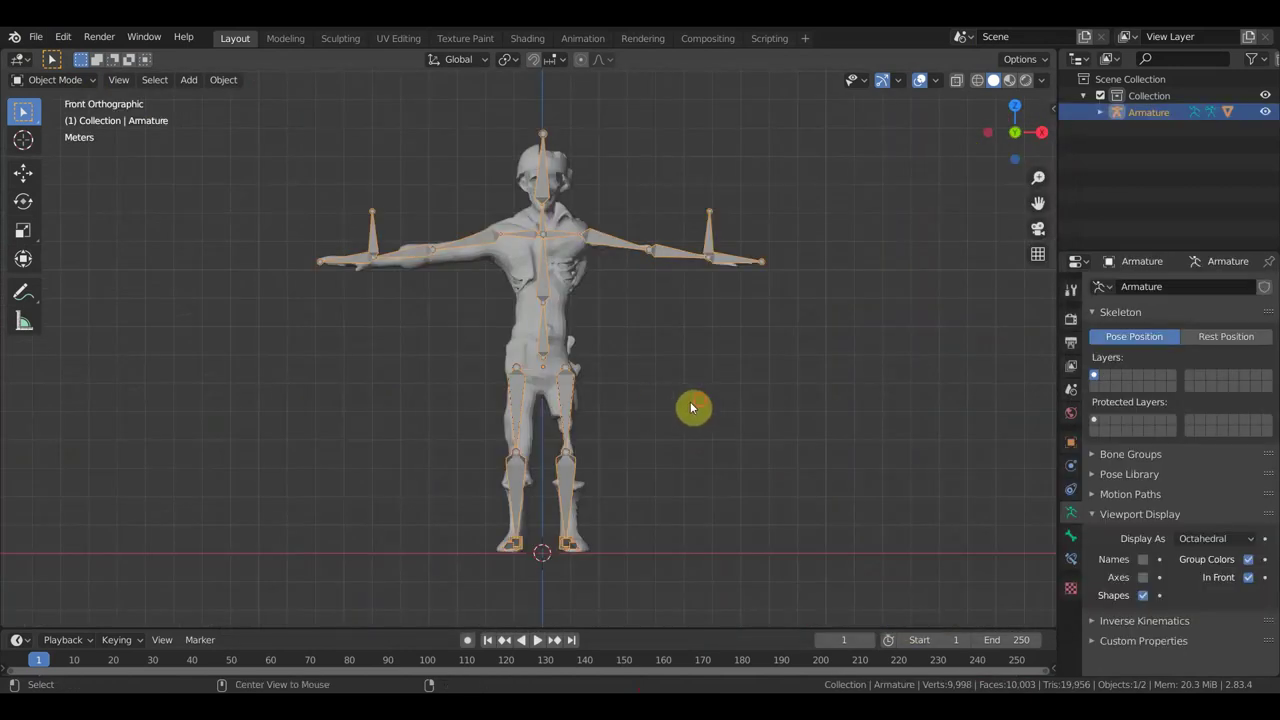
# Select the armature instead of the character mesh and switch it into Pose Mode.
pyautogui.scroll(-3, 713, 419)
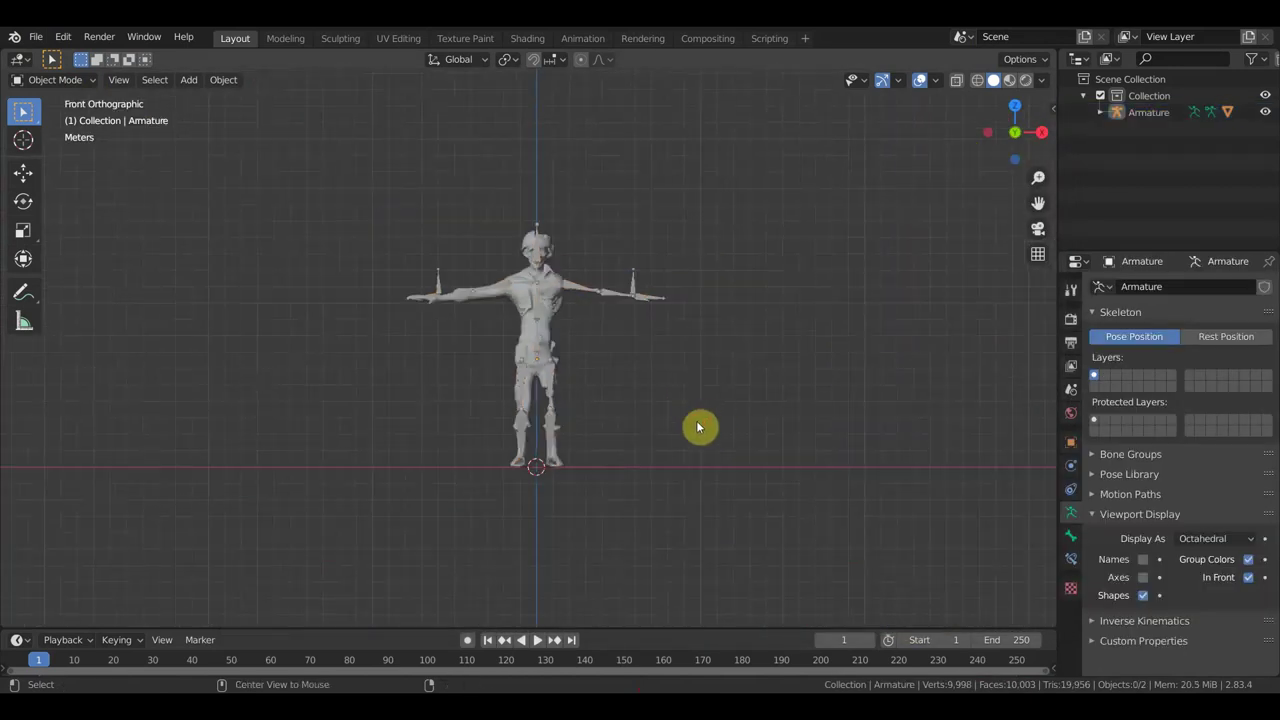
pyautogui.moveTo(728, 419)
pyautogui.mouseDown()
pyautogui.moveTo(644, 437)
pyautogui.moveTo(560, 300)
pyautogui.mouseUp()
pyautogui.moveTo(720, 377)
pyautogui.mouseDown(button='middle')
pyautogui.moveTo(660, 397)
pyautogui.moveTo(714, 366)
pyautogui.moveTo(633, 379)
pyautogui.mouseUp(button='middle')
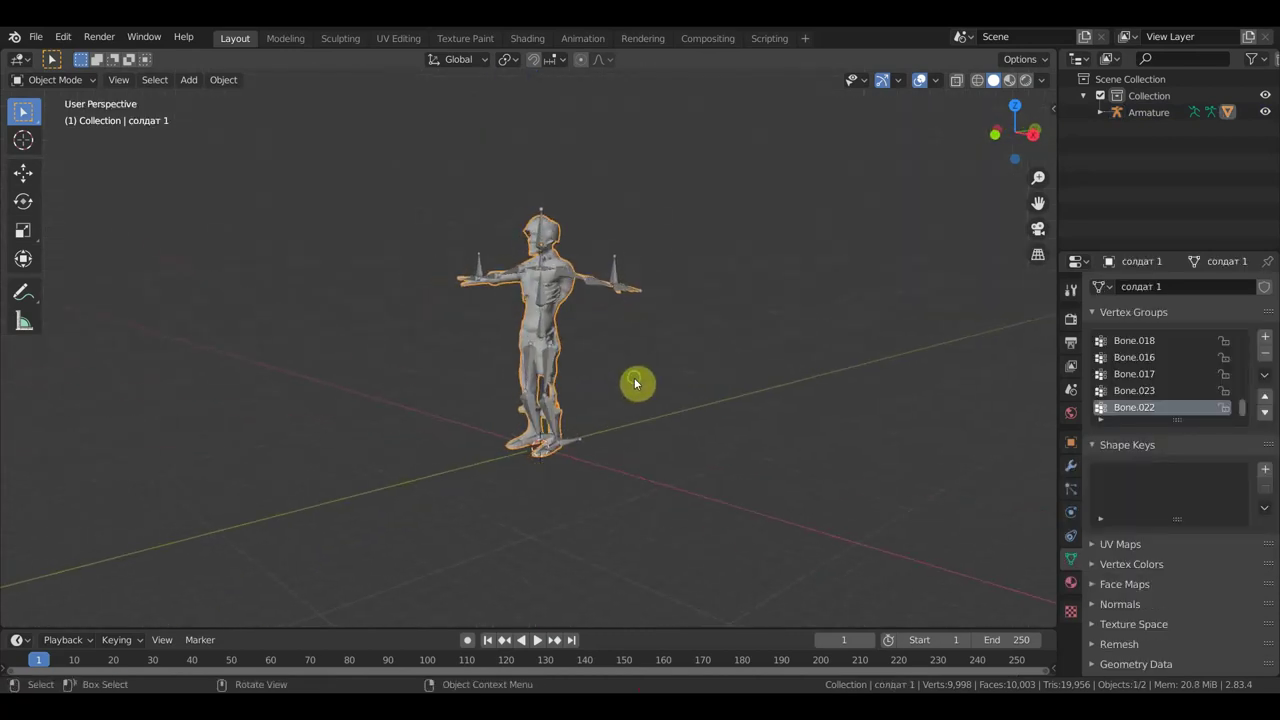
pyautogui.scroll(2, 634, 380)
pyautogui.scroll(3, 666, 374)
pyautogui.scroll(1, 671, 426)
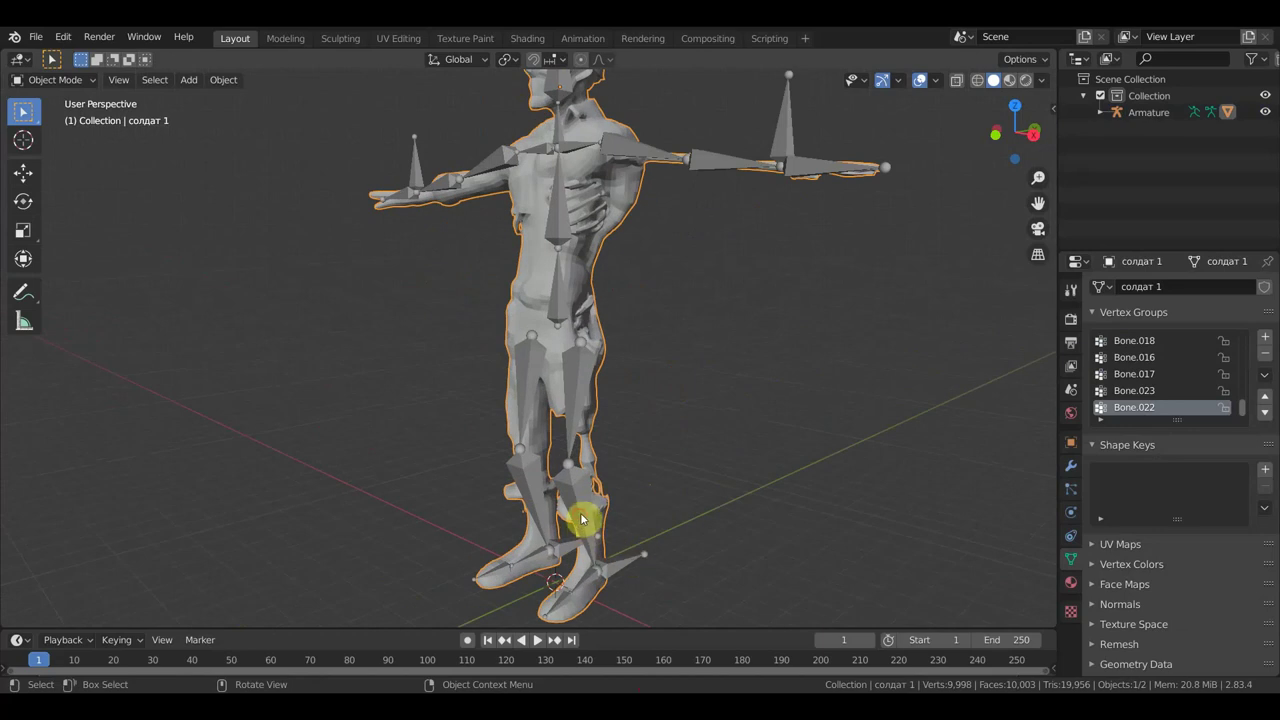
pyautogui.click(582, 524)
pyautogui.scroll(-2, 606, 512)
pyautogui.click(52, 80)
pyautogui.click(63, 136)
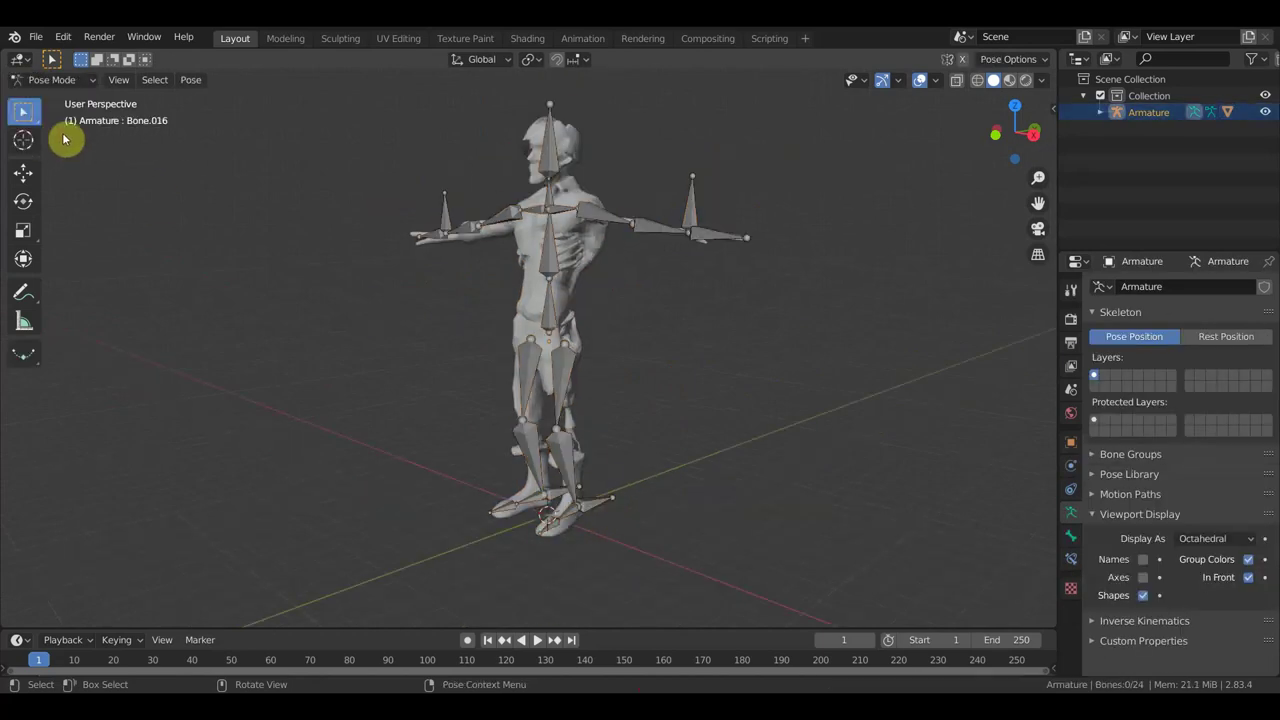
# Add an IK constraint on shin Bone.005 targeting foot Bone.008, with chain length 2.
pyautogui.click(593, 496)
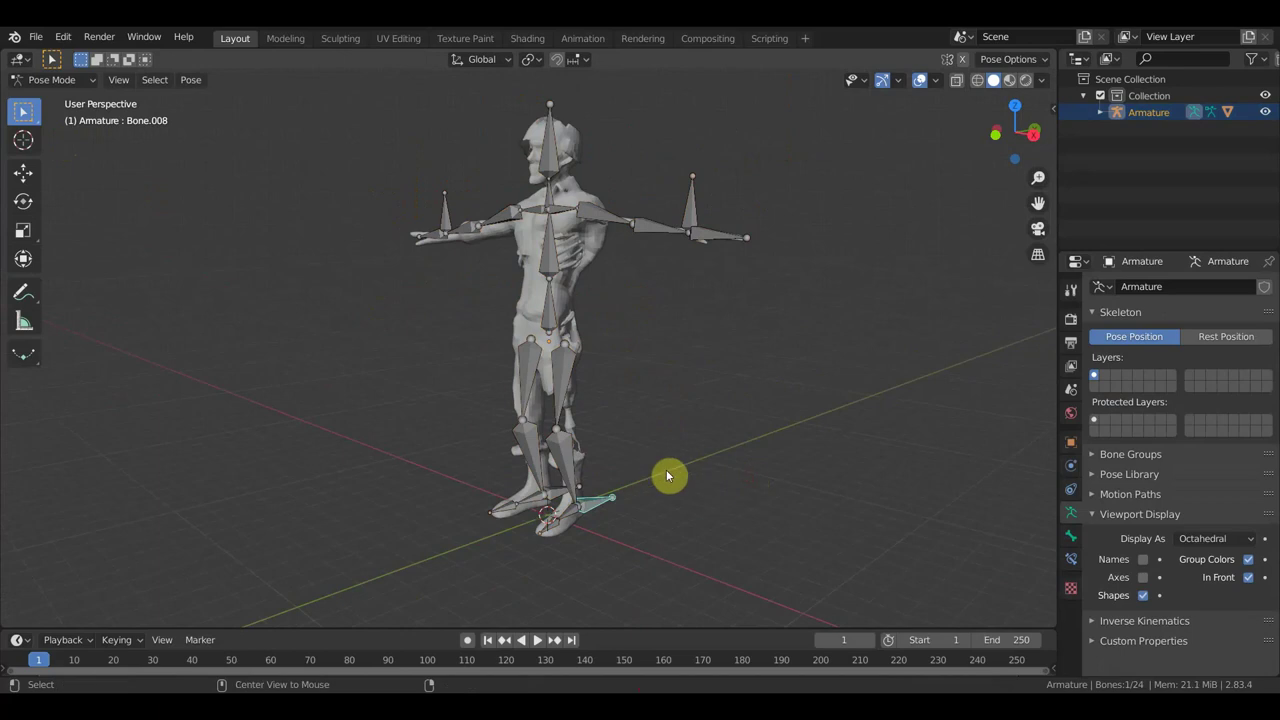
pyautogui.moveTo(800, 463)
pyautogui.mouseDown(button='middle')
pyautogui.moveTo(706, 450)
pyautogui.moveTo(709, 314)
pyautogui.mouseUp(button='middle')
pyautogui.scroll(3, 603, 366)
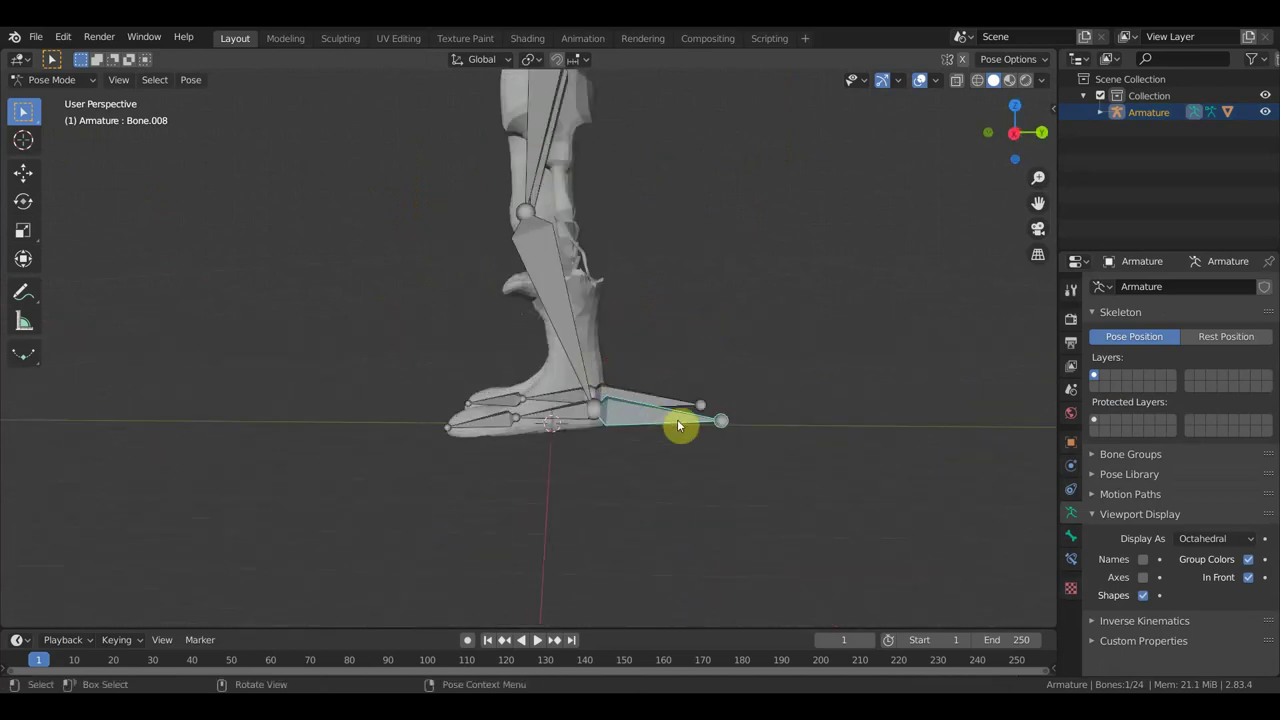
pyautogui.keyDown('shift'); pyautogui.click(550, 280); pyautogui.keyUp('shift')
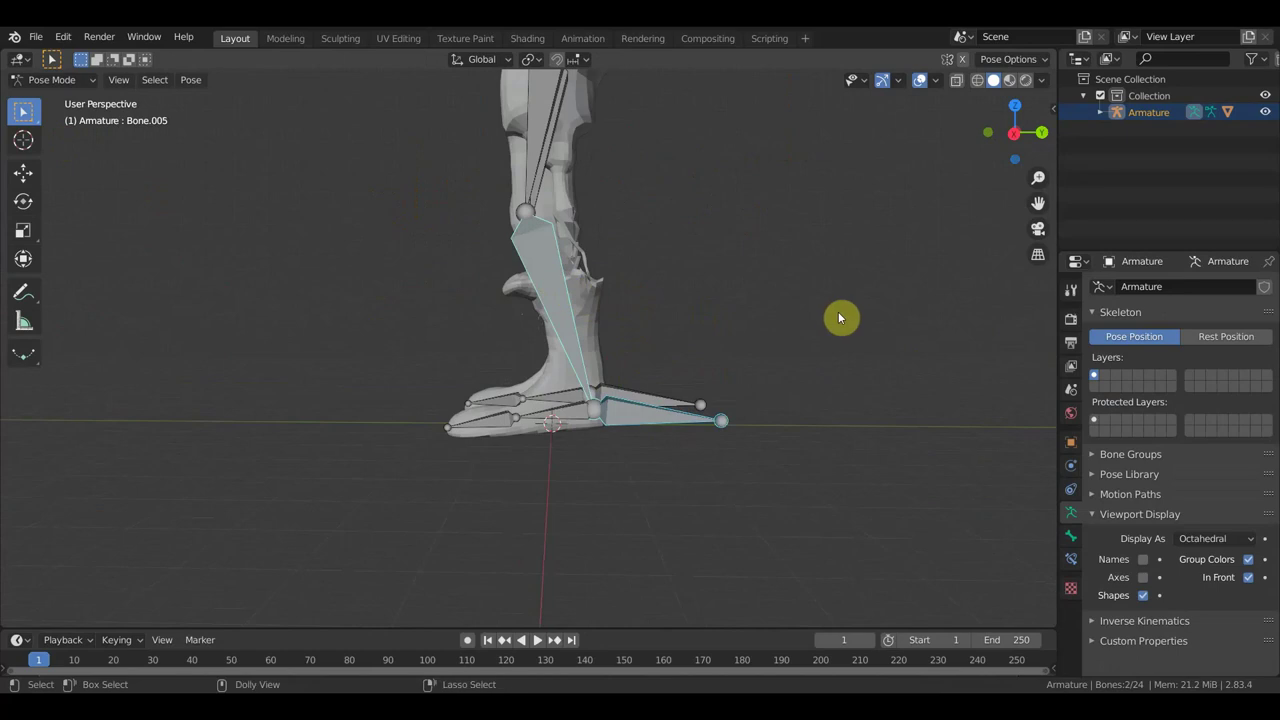
pyautogui.hotkey('shift', 'ctrl', 'c')
pyautogui.click(701, 370)
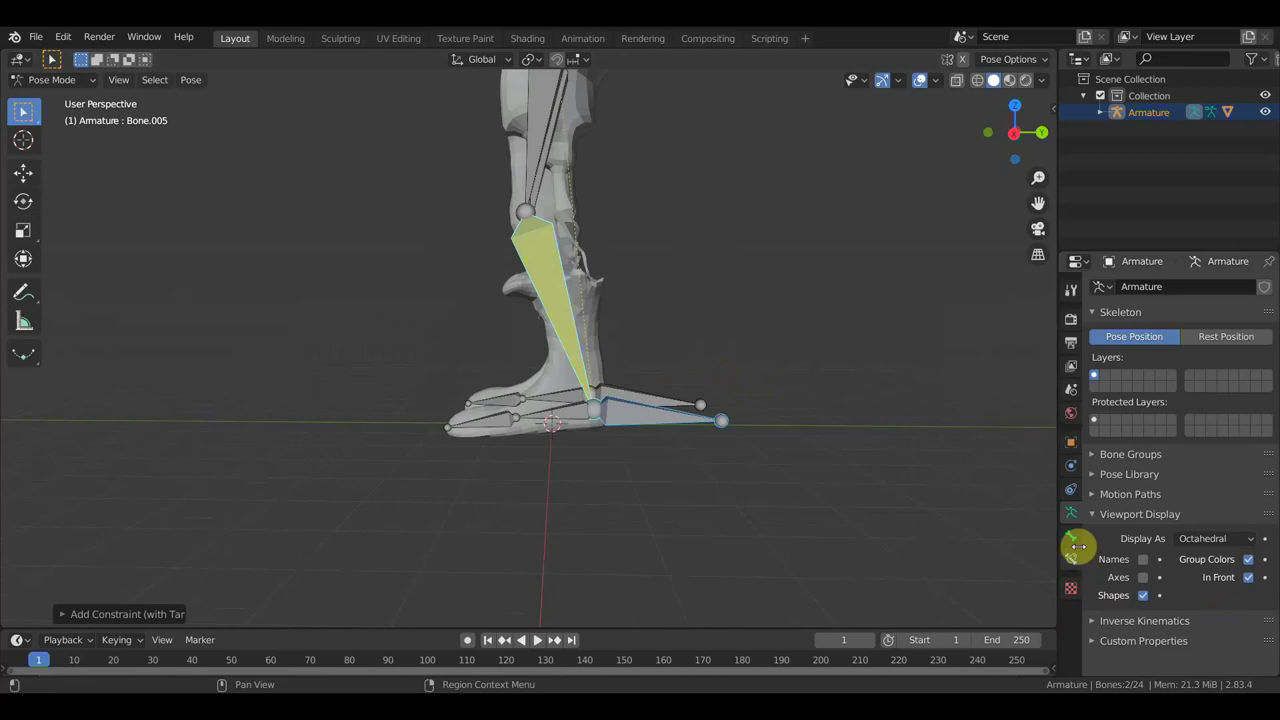
pyautogui.click(1073, 562)
pyautogui.click(1175, 437)
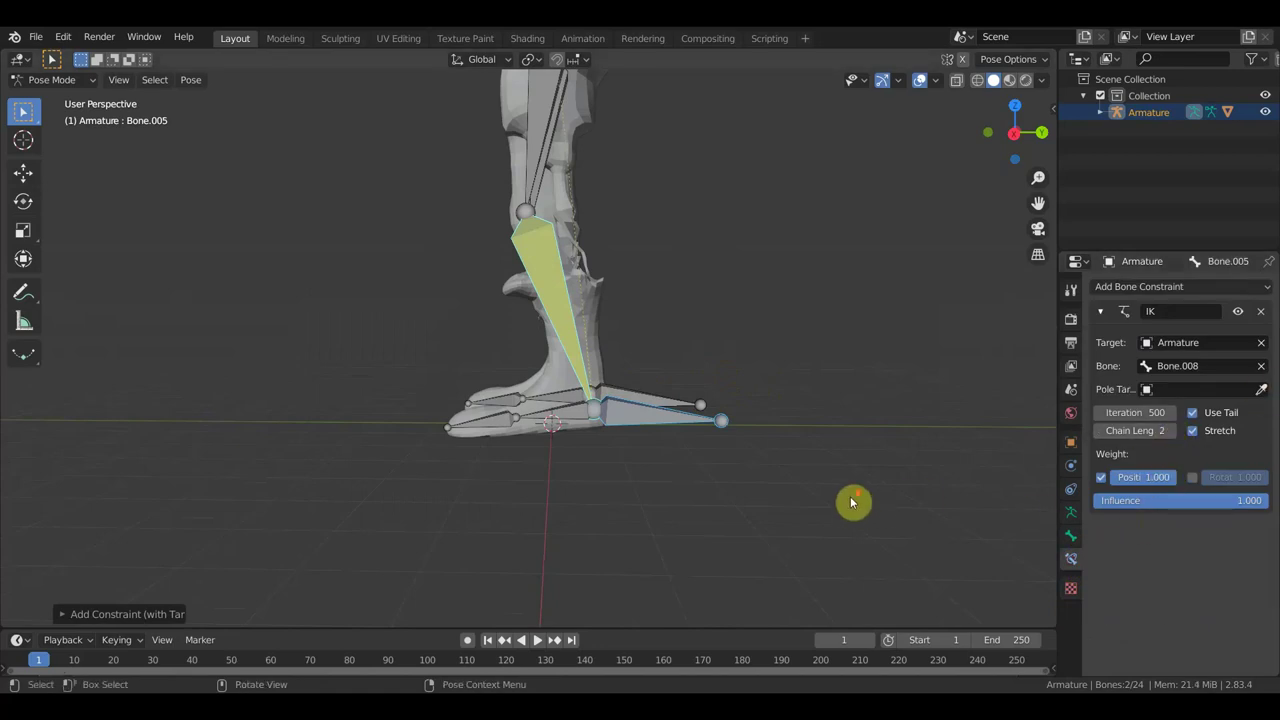
pyautogui.moveTo(851, 503); pyautogui.dragTo(699, 474, button='middle')
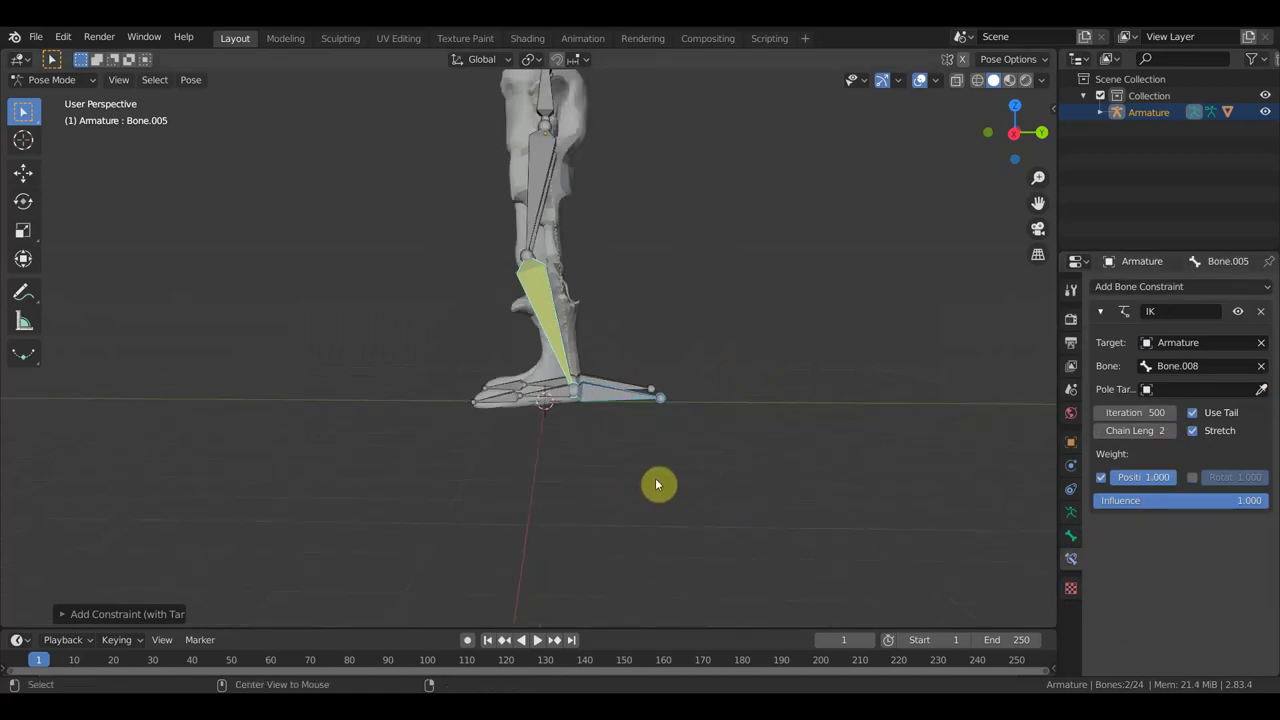
pyautogui.keyDown('shift'); pyautogui.moveTo(731, 471); pyautogui.dragTo(740, 566, button='middle'); pyautogui.keyUp('shift')
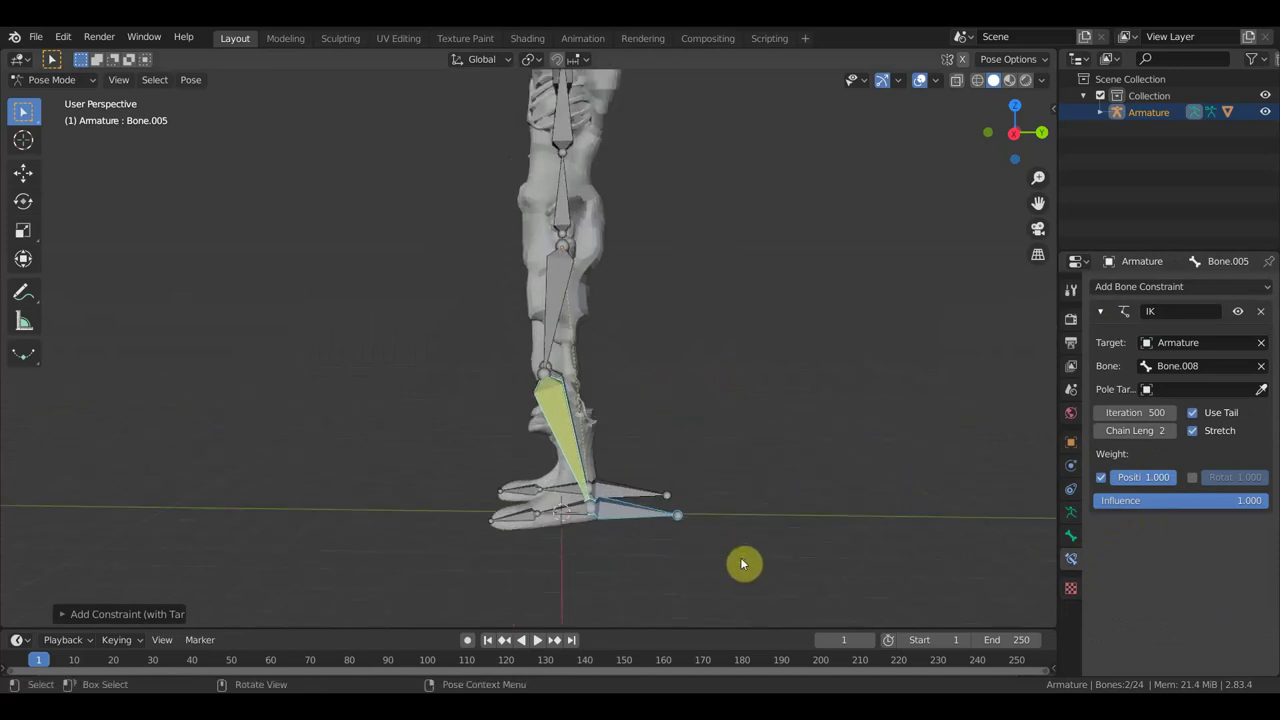
pyautogui.moveTo(741, 563); pyautogui.dragTo(794, 569)
pyautogui.moveTo(794, 569)
pyautogui.mouseDown(button='middle')
pyautogui.moveTo(1026, 560)
pyautogui.moveTo(512, 495)
pyautogui.mouseUp(button='middle')
# Add an IK constraint on the other shin Bone.015 targeting foot Bone.018.
pyautogui.click(434, 519)
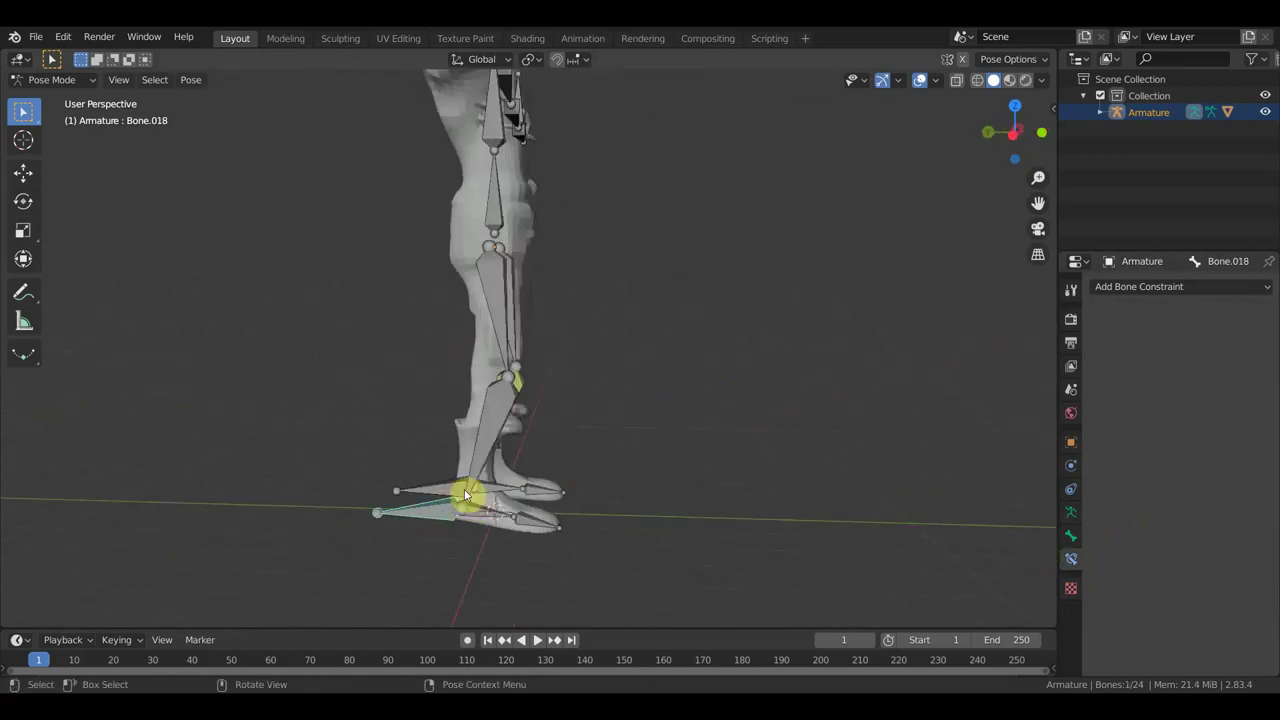
pyautogui.keyDown('shift'); pyautogui.click(490, 441); pyautogui.keyUp('shift')
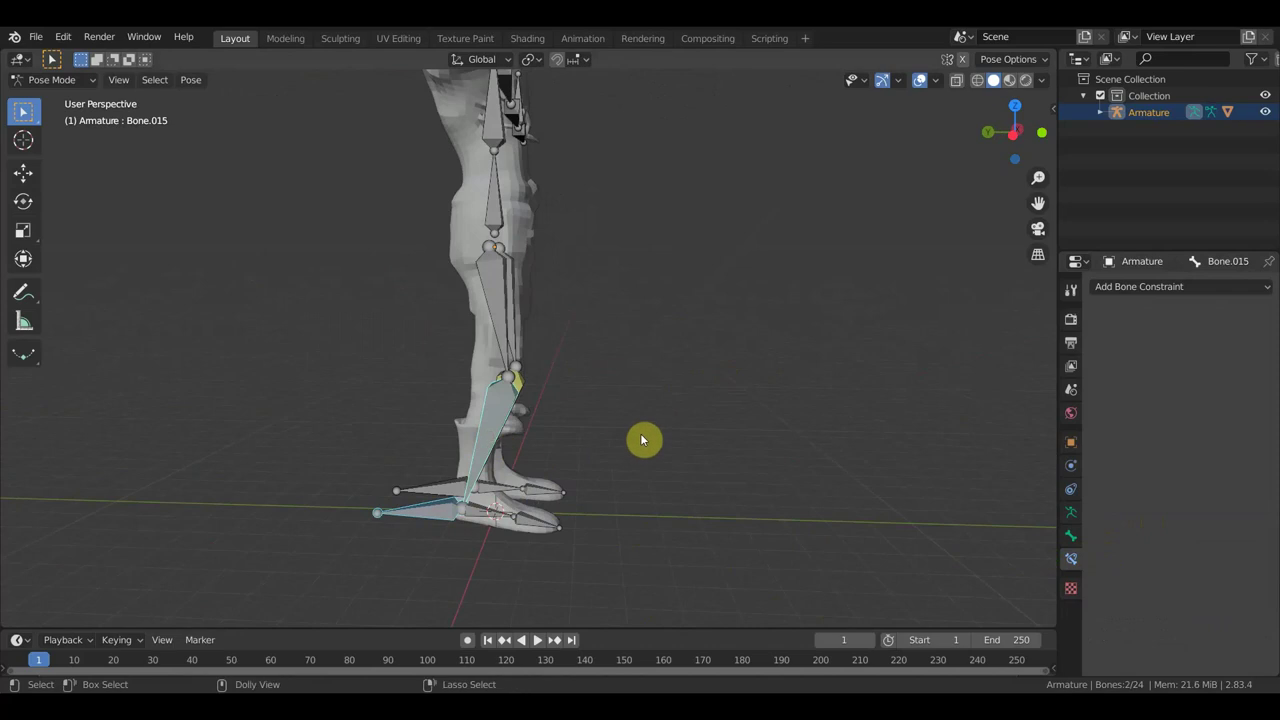
pyautogui.hotkey('shift', 'ctrl', 'c')
pyautogui.click(643, 440)
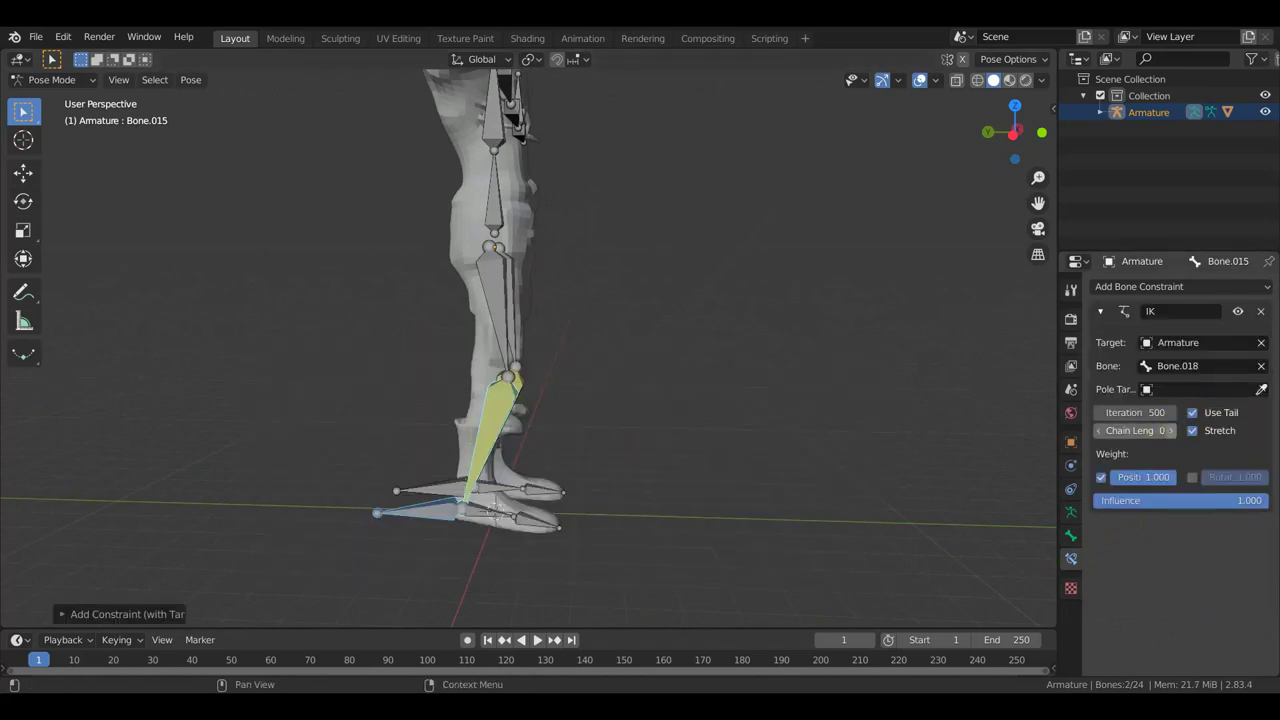
# From a front view of the T-pose, add an IK constraint to right forearm Bone.011.
pyautogui.scroll(-5, 820, 440)
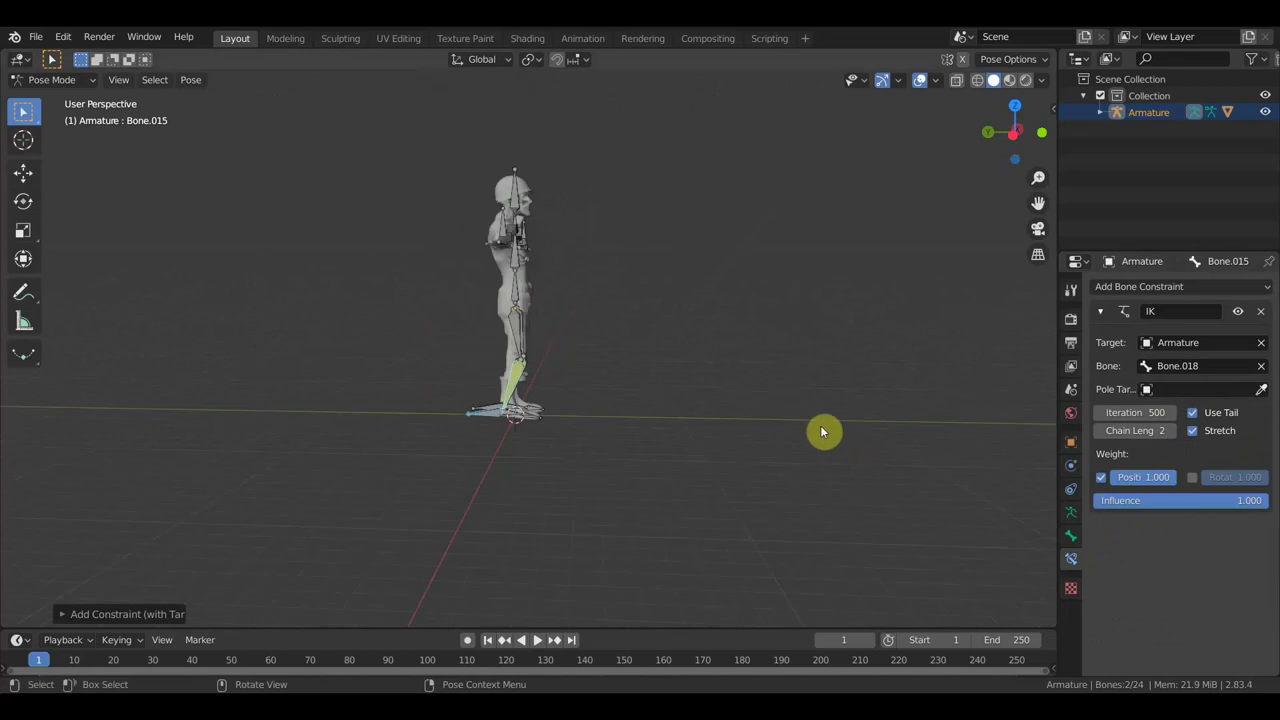
pyautogui.press('KP_7')
pyautogui.moveTo(766, 397)
pyautogui.mouseDown(button='middle')
pyautogui.moveTo(587, 282)
pyautogui.moveTo(729, 374)
pyautogui.mouseUp(button='middle')
pyautogui.scroll(4, 740, 382)
pyautogui.click(841, 390)
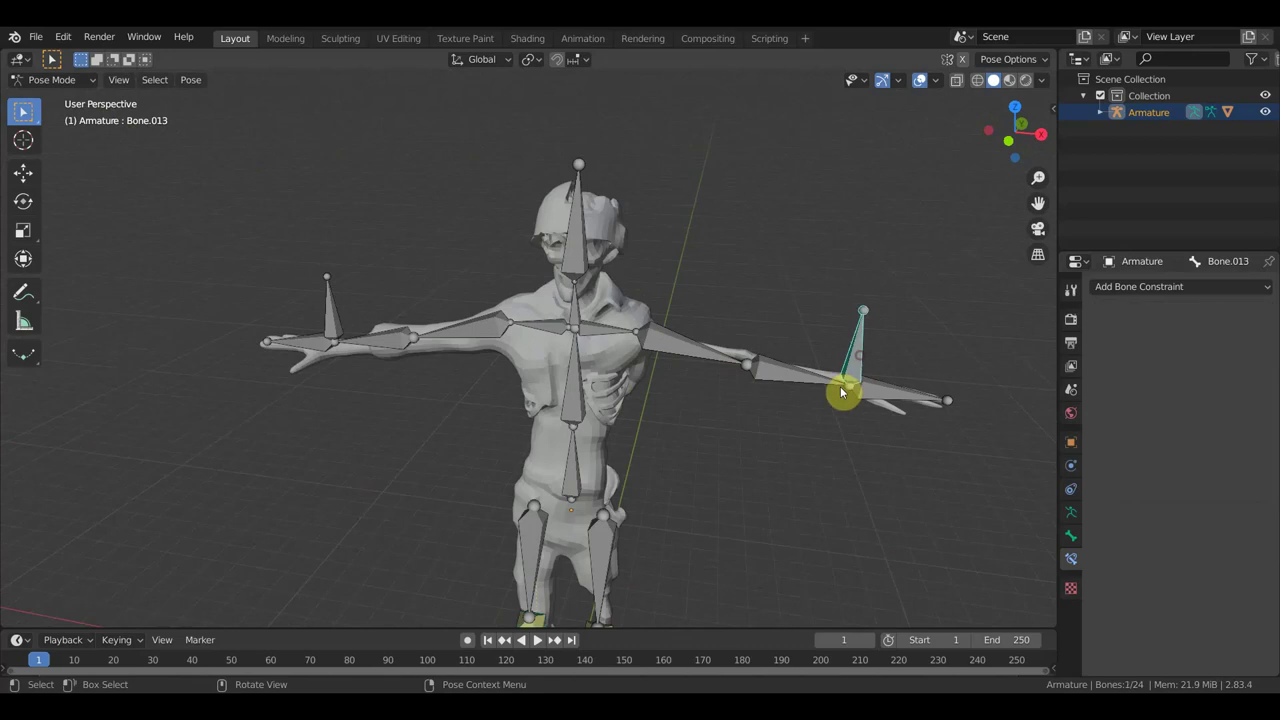
pyautogui.hotkey('shift', 'ctrl', 'c')
pyautogui.click(810, 307)
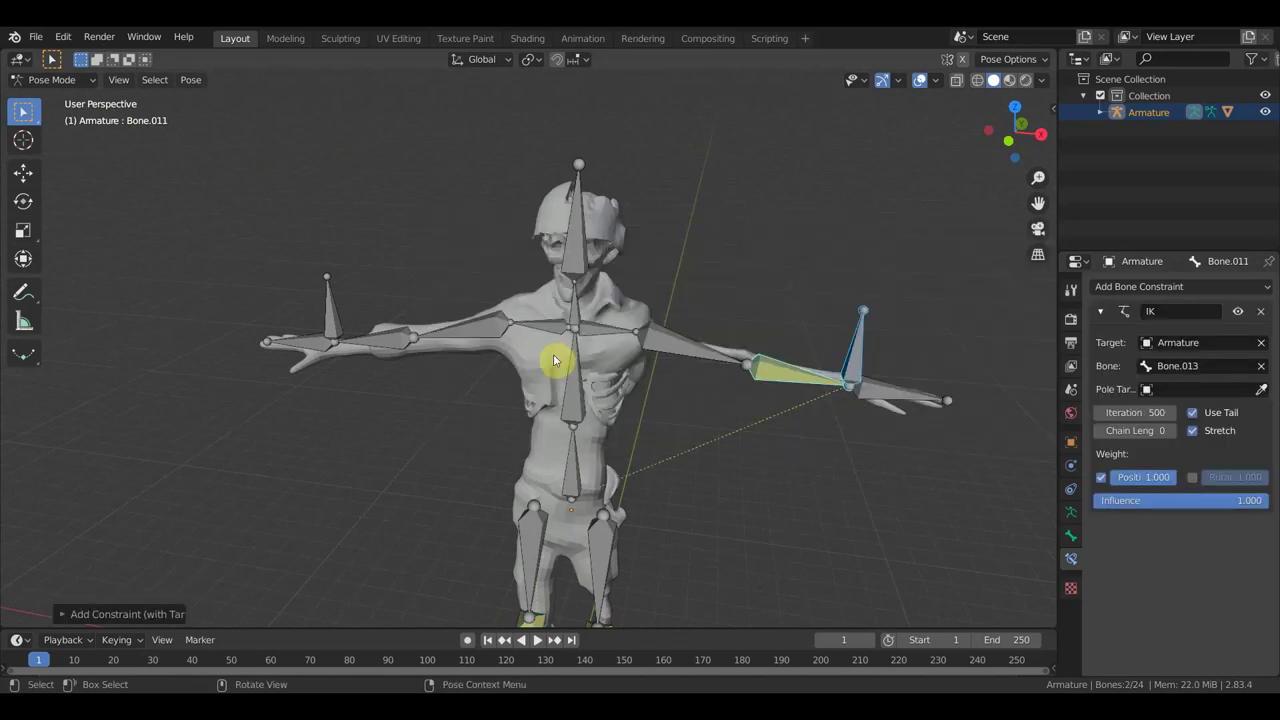
# Give left forearm Bone.021 an IK constraint targeting hand Bone.023, replacing a targetless one, and increase its chain length.
pyautogui.click(350, 341)
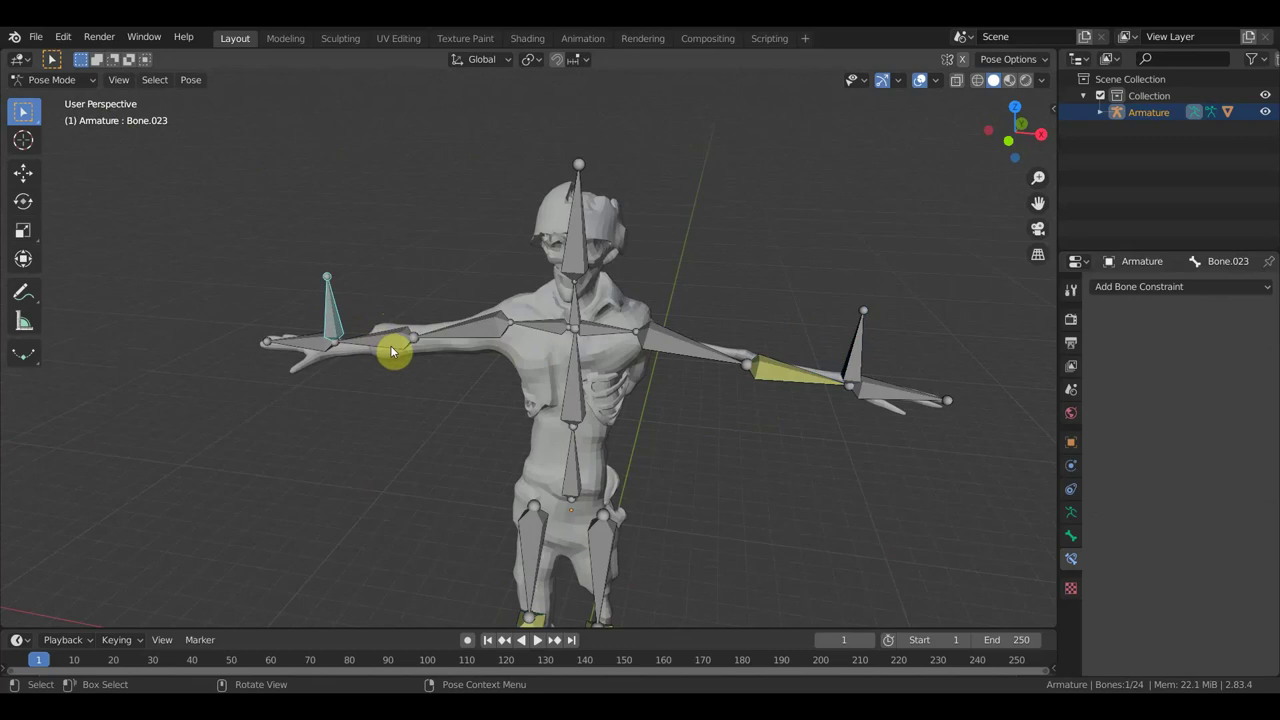
pyautogui.keyDown('shift'); pyautogui.click(397, 344); pyautogui.keyUp('shift')
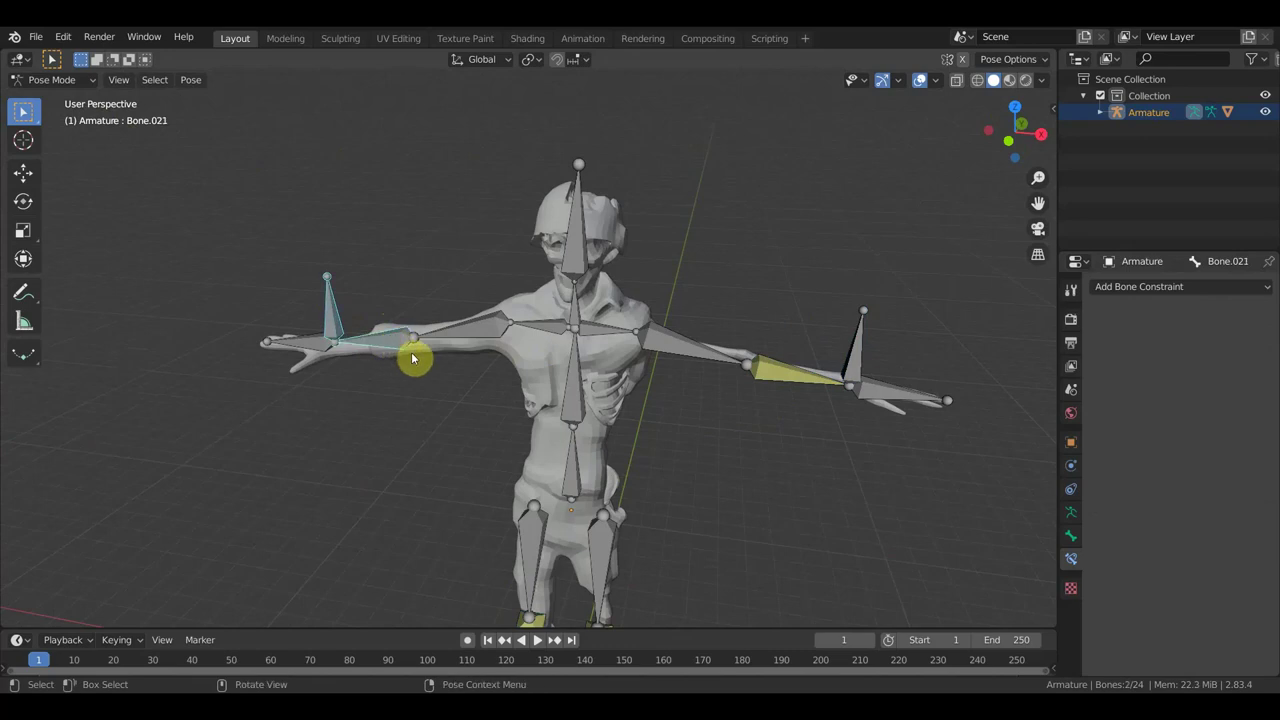
pyautogui.click(1150, 288)
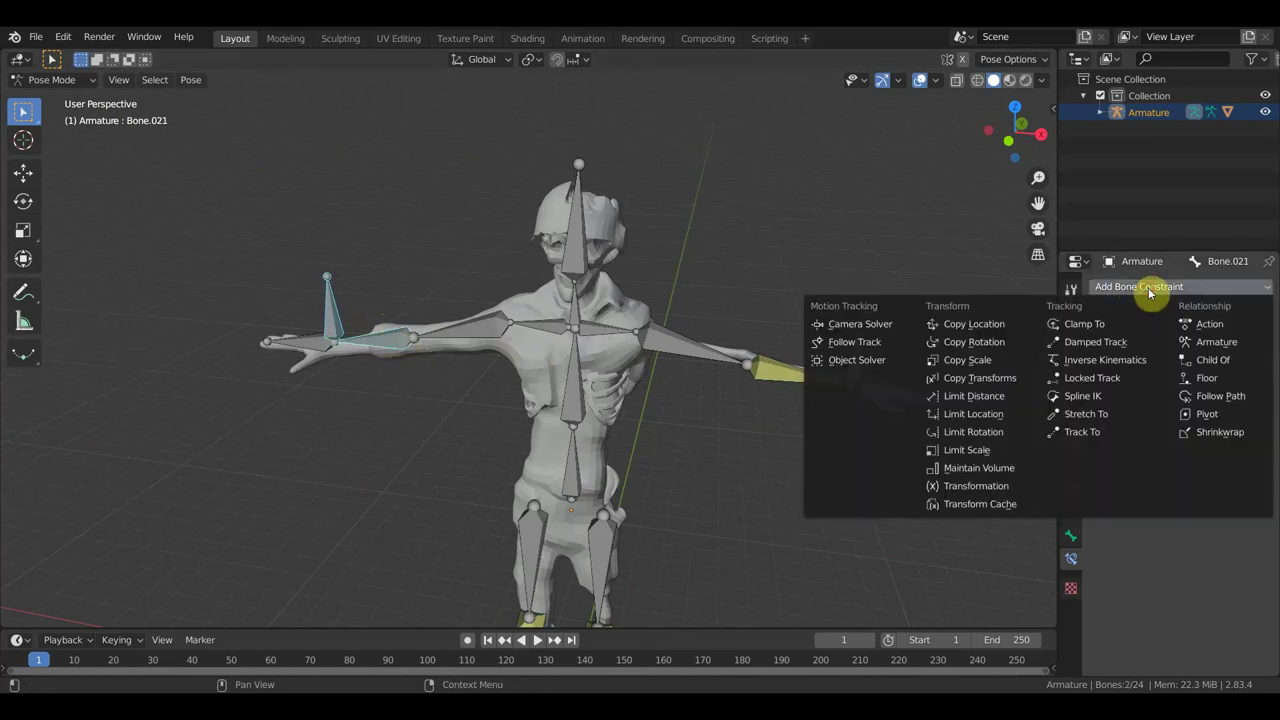
pyautogui.click(1099, 361)
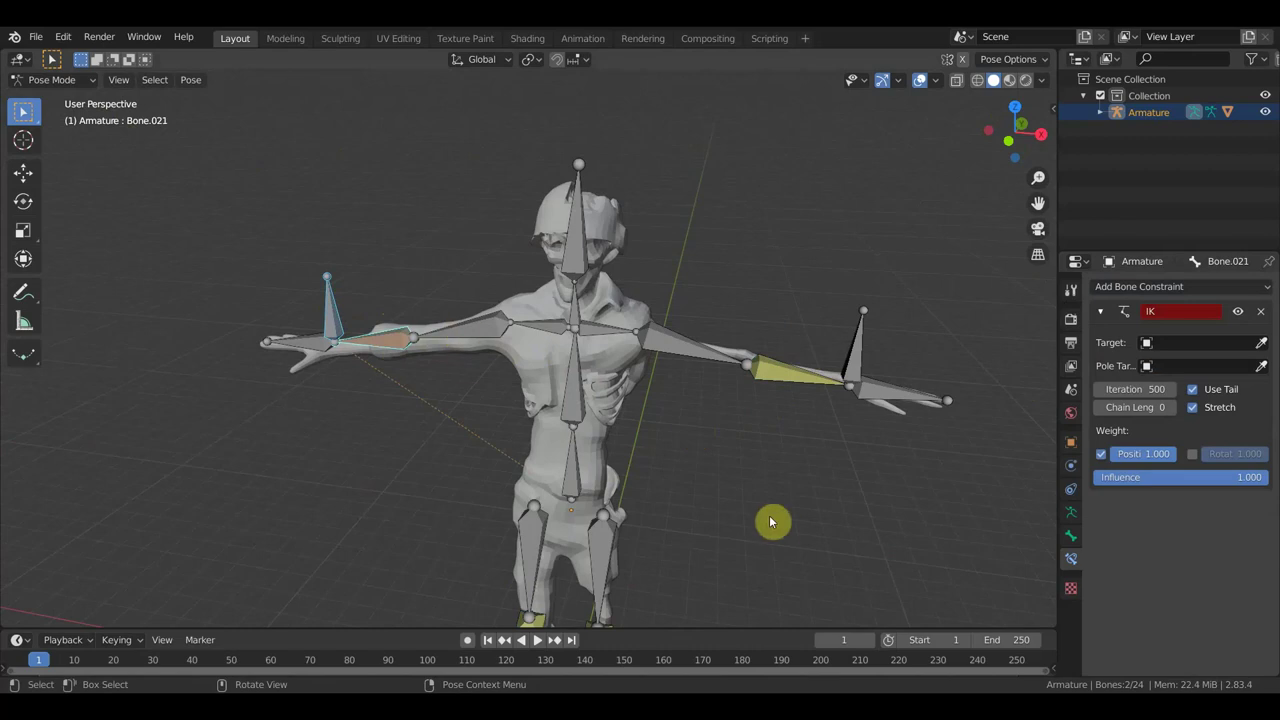
pyautogui.hotkey('ctrl', 'z')
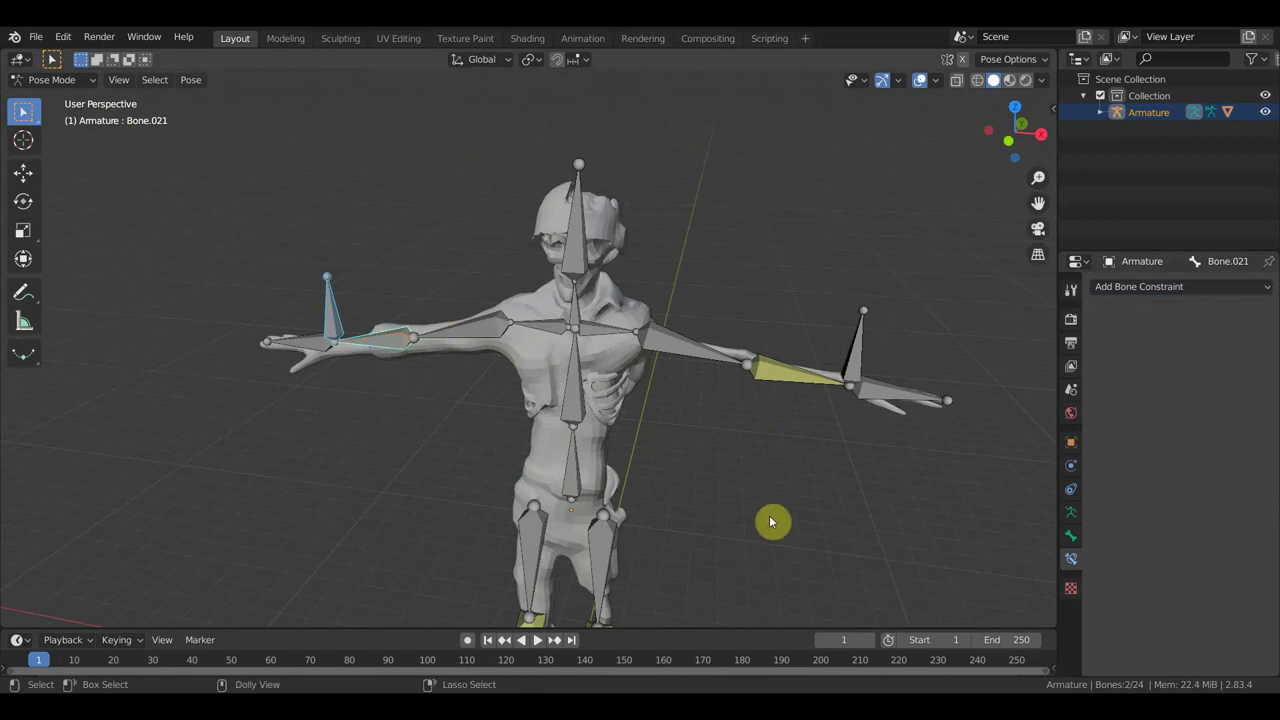
pyautogui.hotkey('ctrl', 'shift', 'c')
pyautogui.click(769, 518)
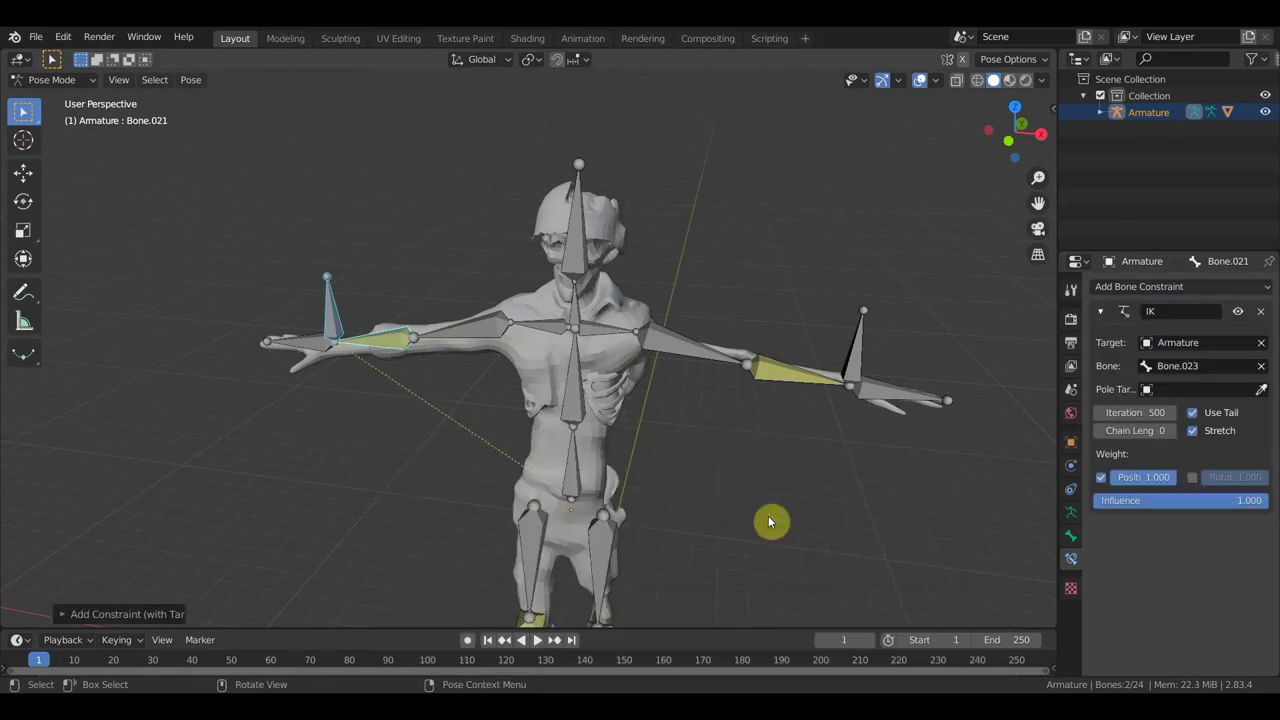
pyautogui.click(1174, 431)
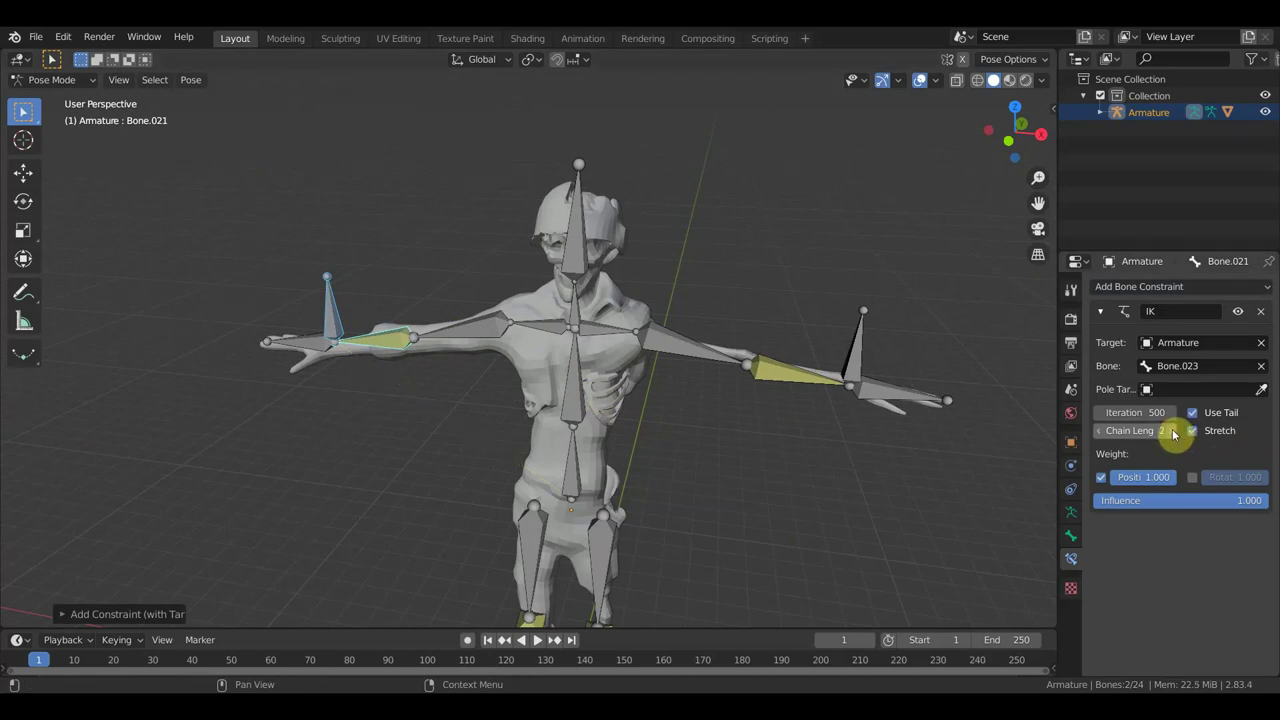
# Set the IK chain length on forearm Bone.011 to 2.
pyautogui.click(800, 377)
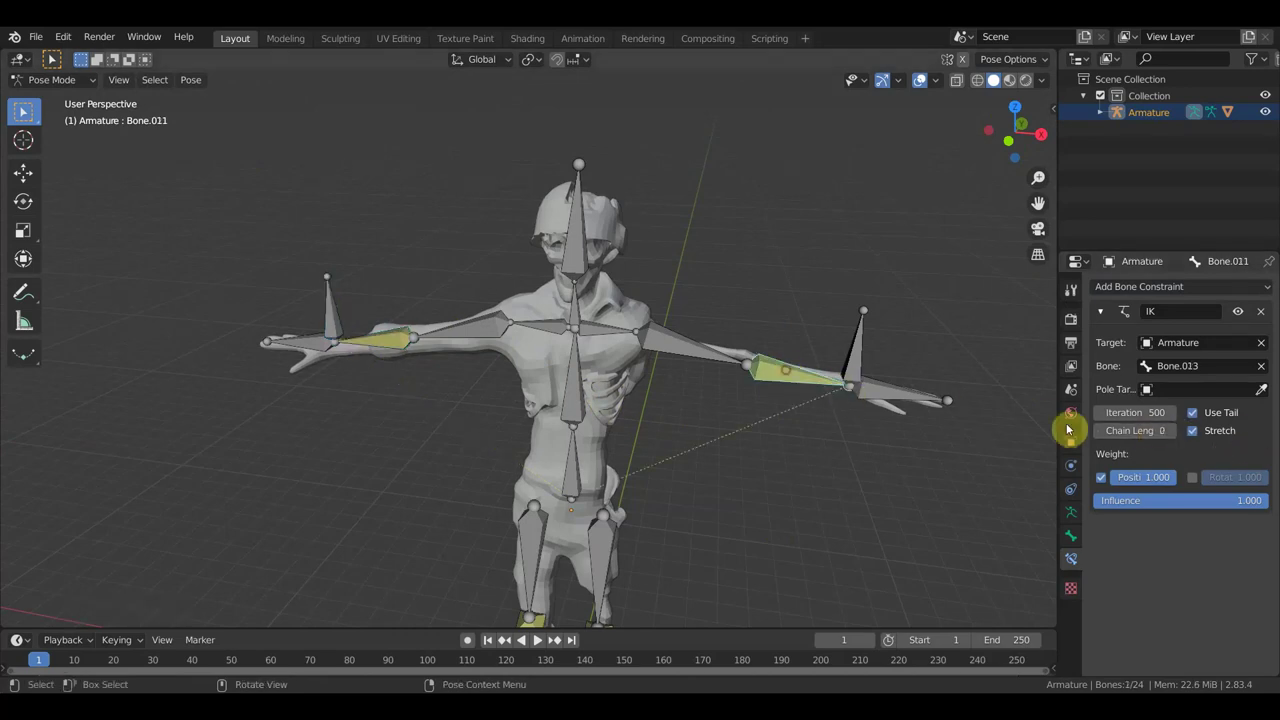
pyautogui.moveTo(1153, 430); pyautogui.dragTo(1173, 437)
pyautogui.click(1174, 431)
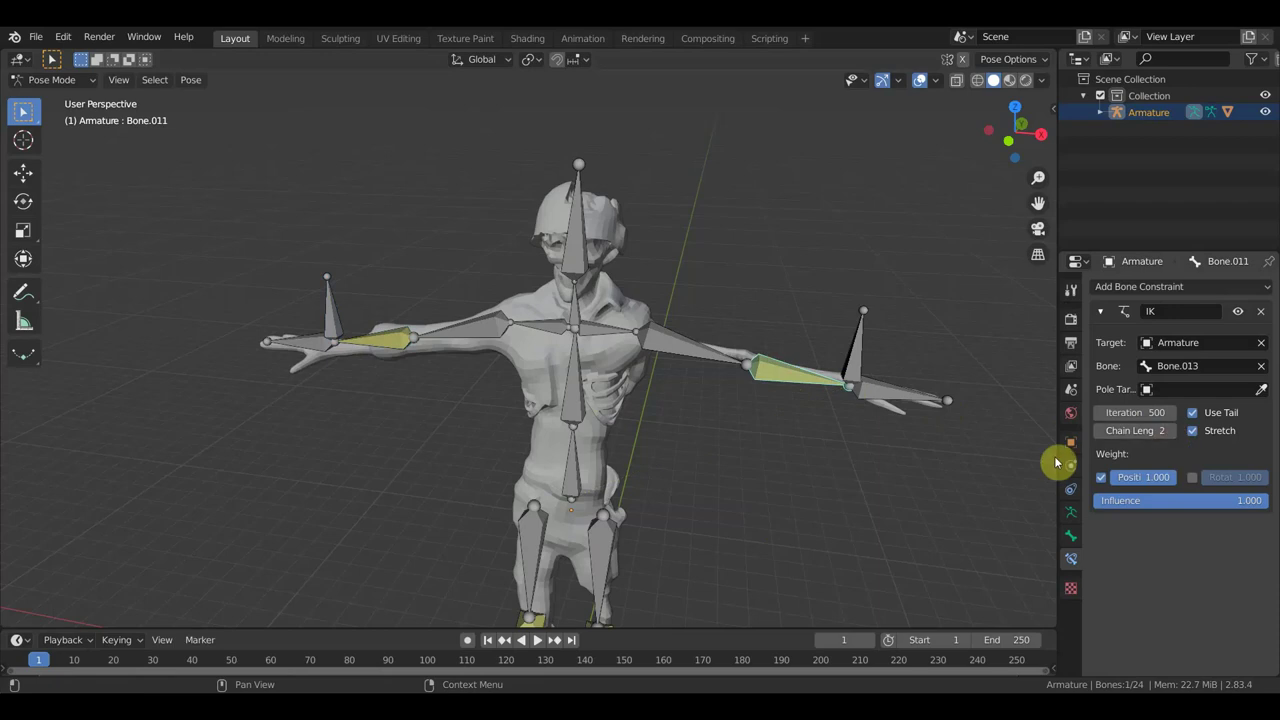
pyautogui.scroll(-1, 802, 445)
pyautogui.scroll(-1, 804, 470)
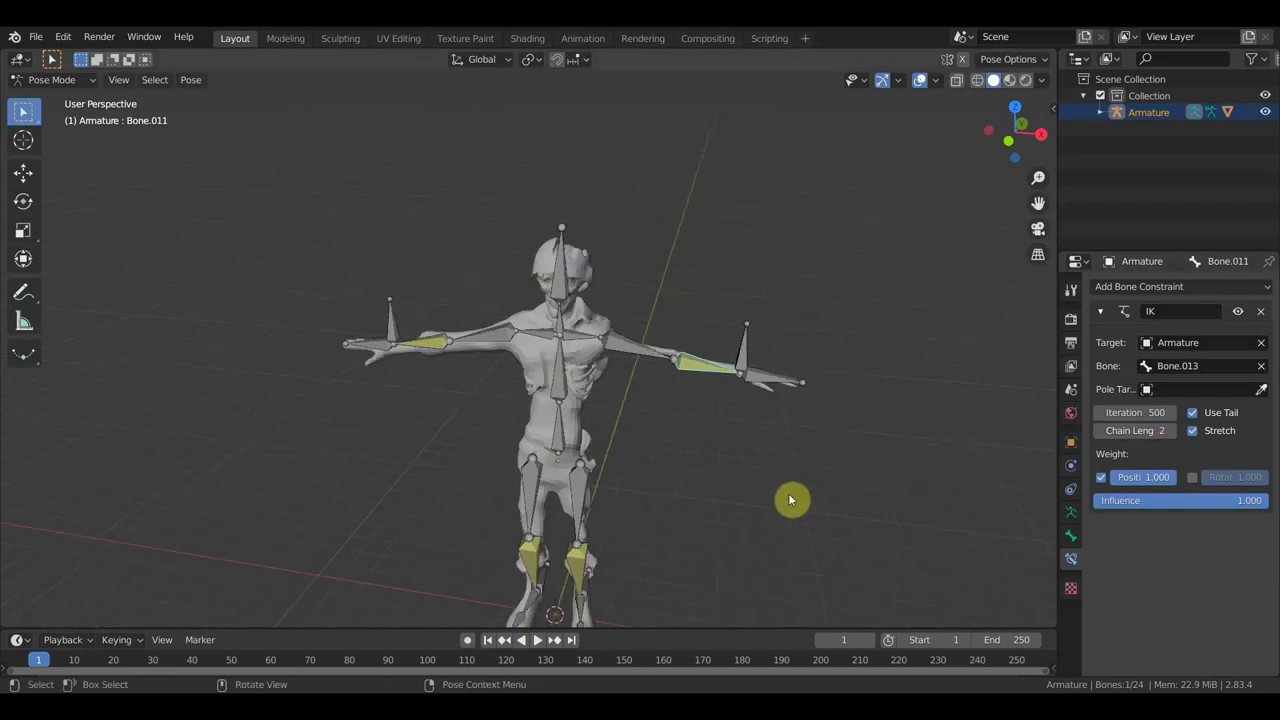
pyautogui.moveTo(786, 494)
pyautogui.mouseDown(button='middle')
pyautogui.moveTo(677, 468)
pyautogui.moveTo(698, 386)
pyautogui.mouseUp(button='middle')
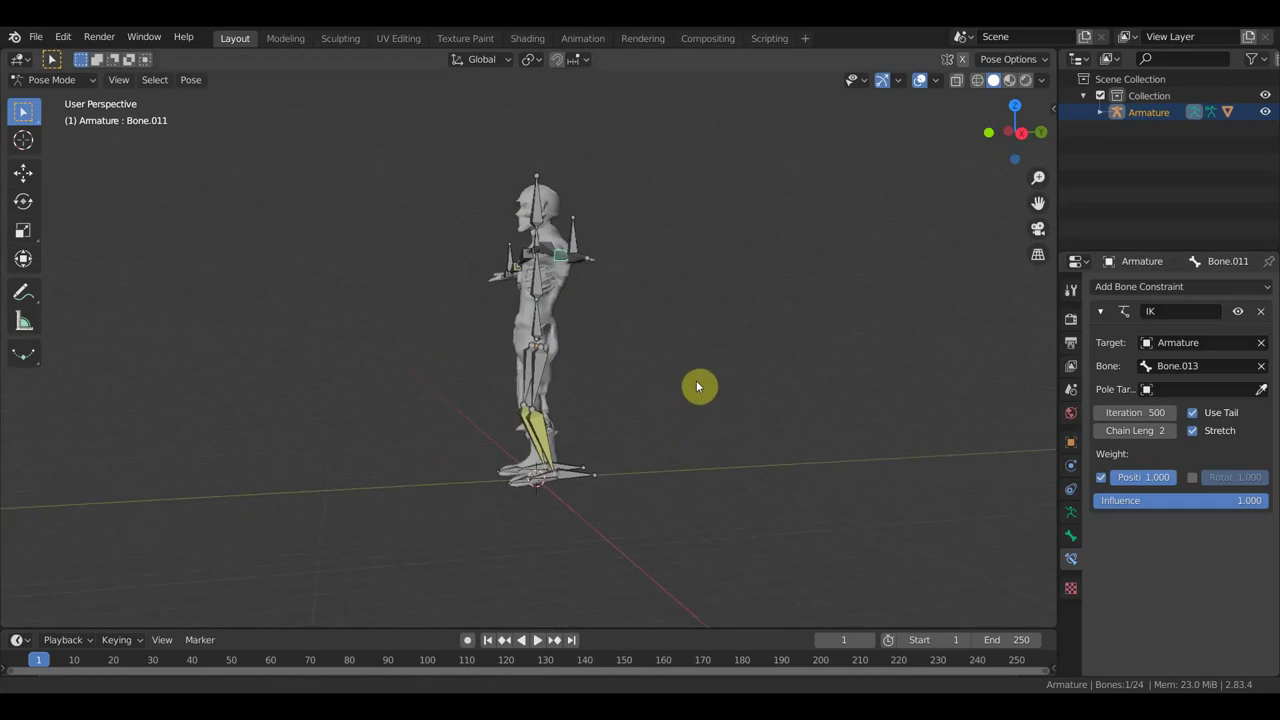
pyautogui.scroll(4, 690, 400)
pyautogui.scroll(-5, 681, 407)
pyautogui.scroll(-1, 600, 390)
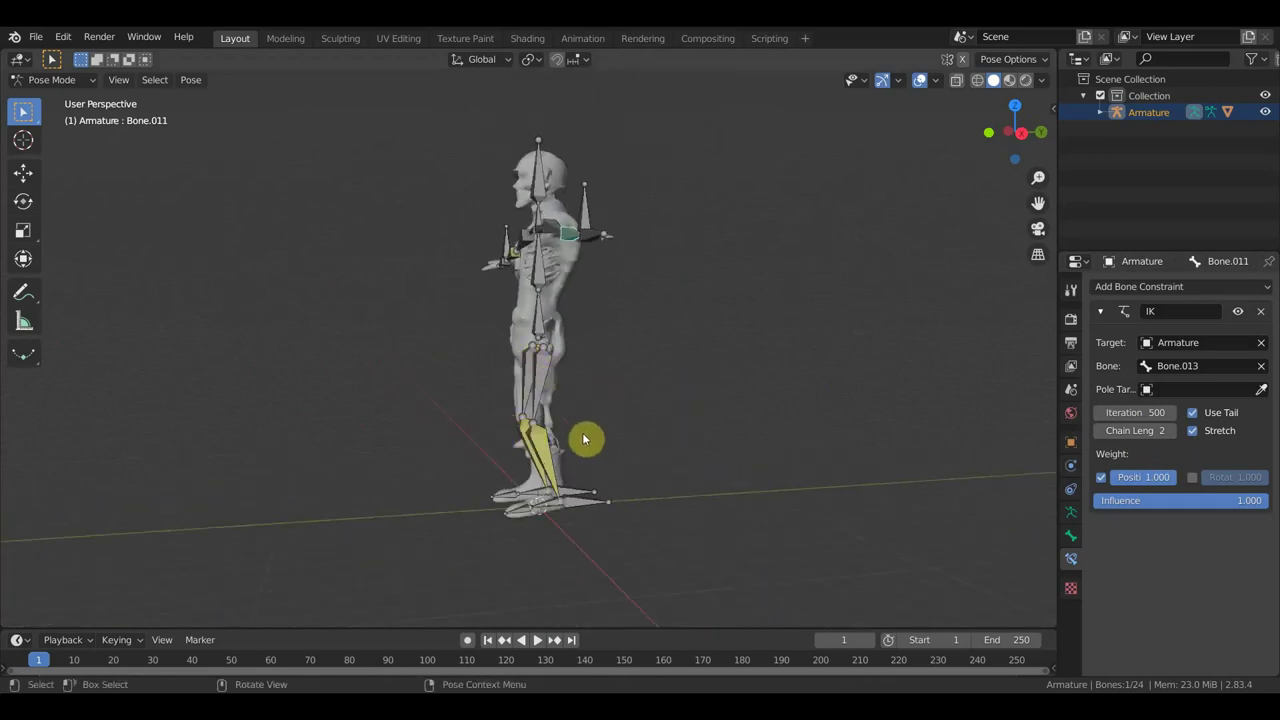
pyautogui.moveTo(597, 437); pyautogui.dragTo(642, 443, button='middle')
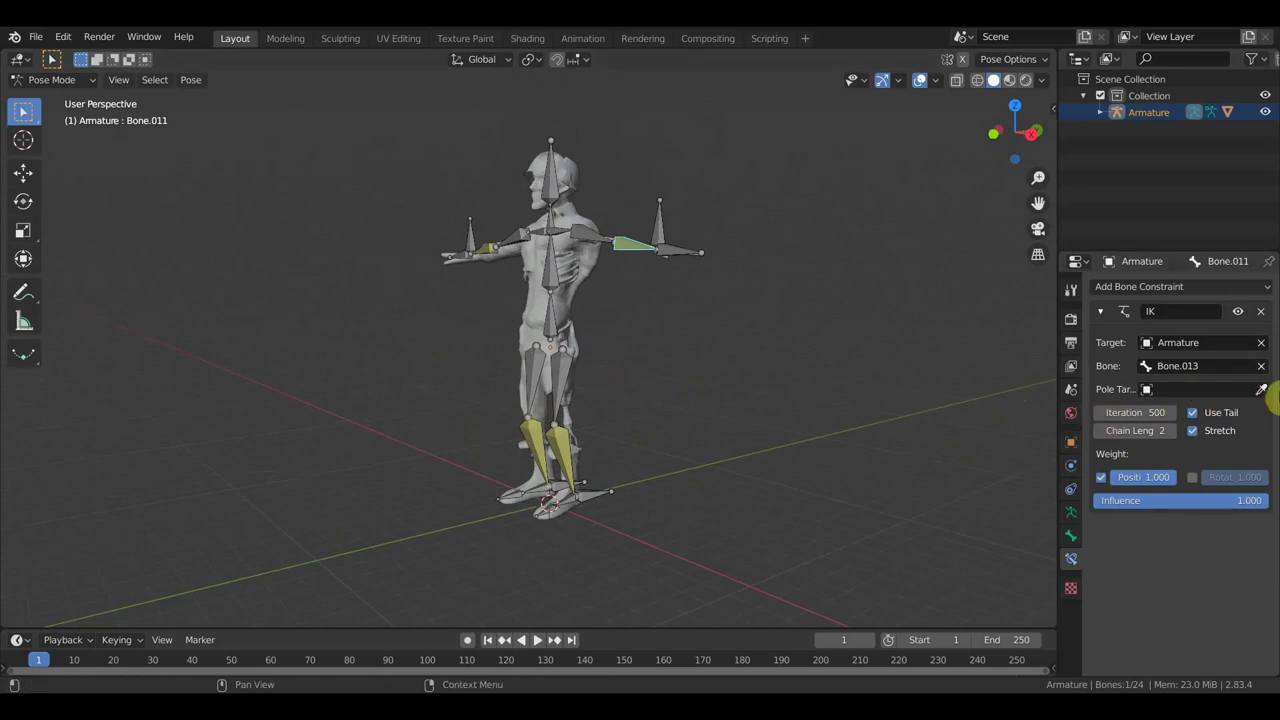
pyautogui.moveTo(729, 446); pyautogui.dragTo(705, 446, button='middle')
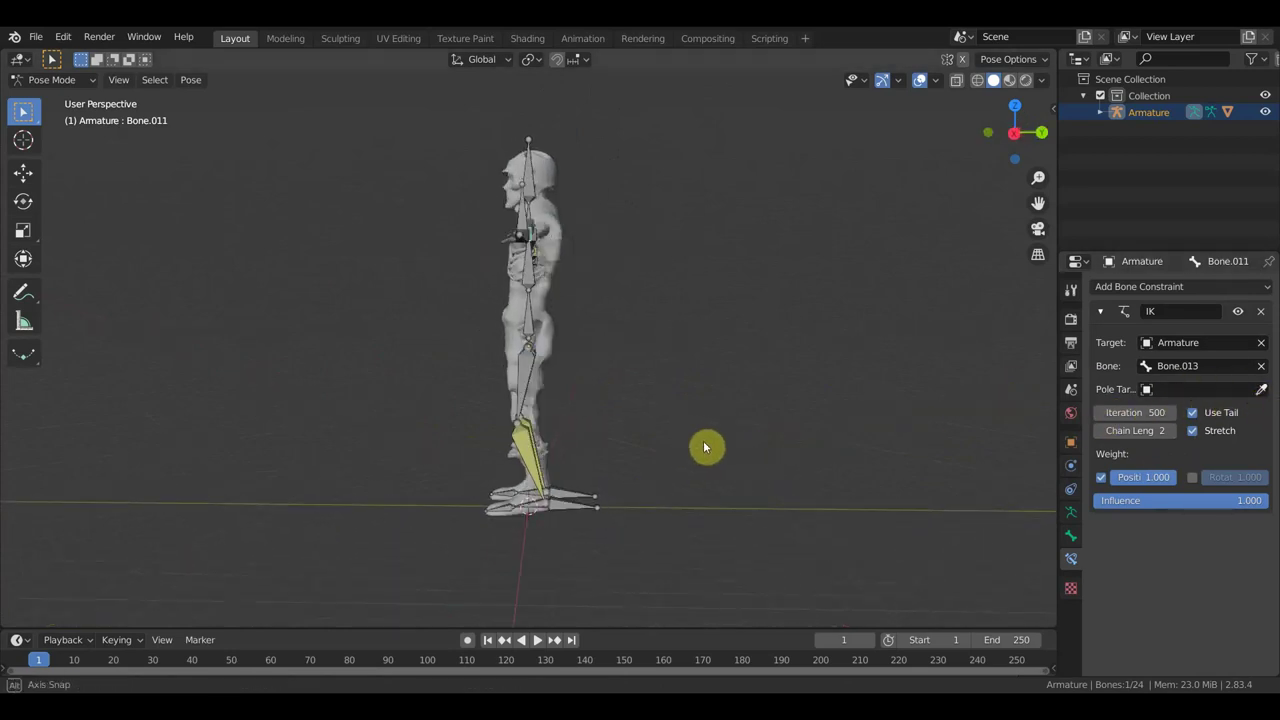
# Move foot IK bones Bone.008 and Bone.018 to lift and raise the feet.
pyautogui.click(560, 507)
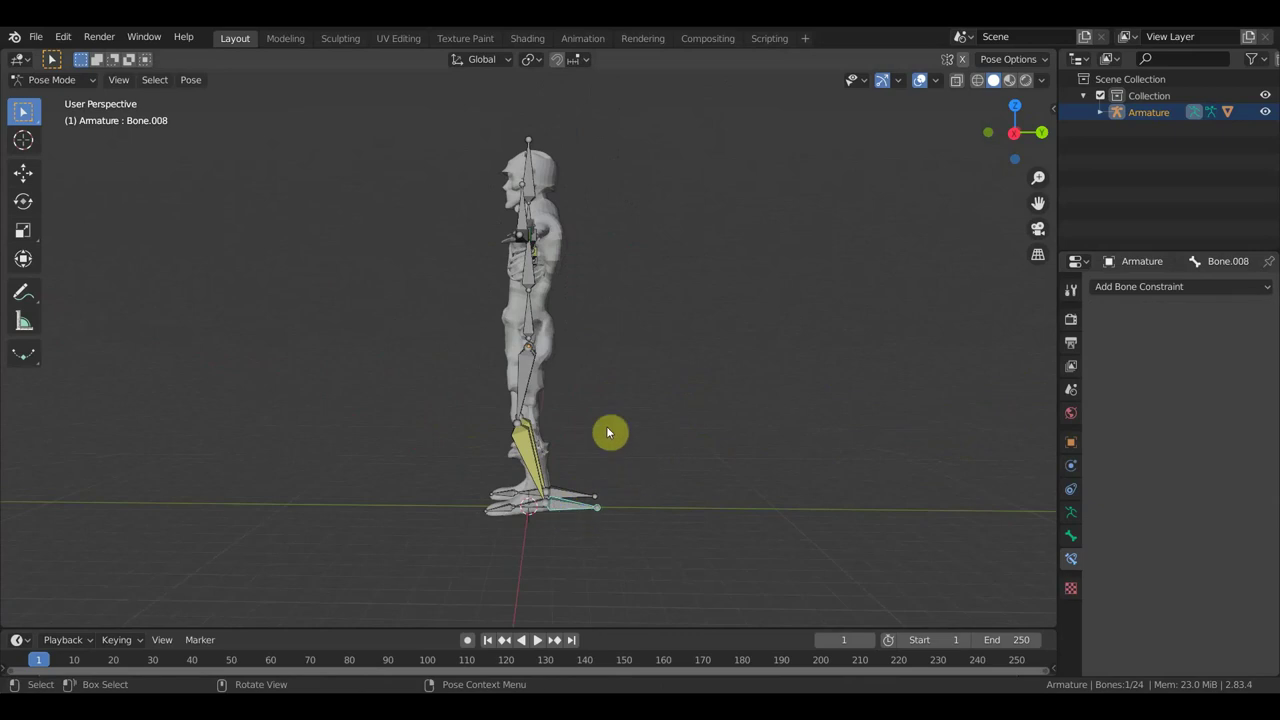
pyautogui.press('g')
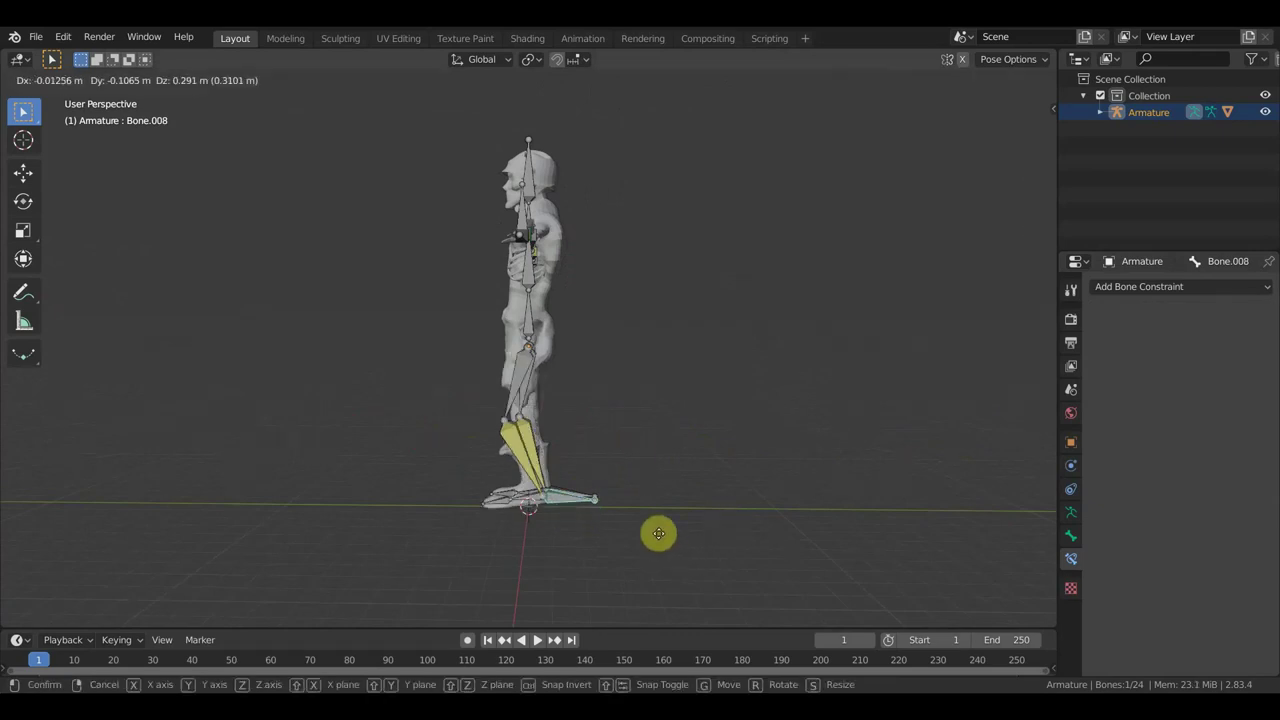
pyautogui.click(612, 490)
pyautogui.click(582, 500)
pyautogui.press('g')
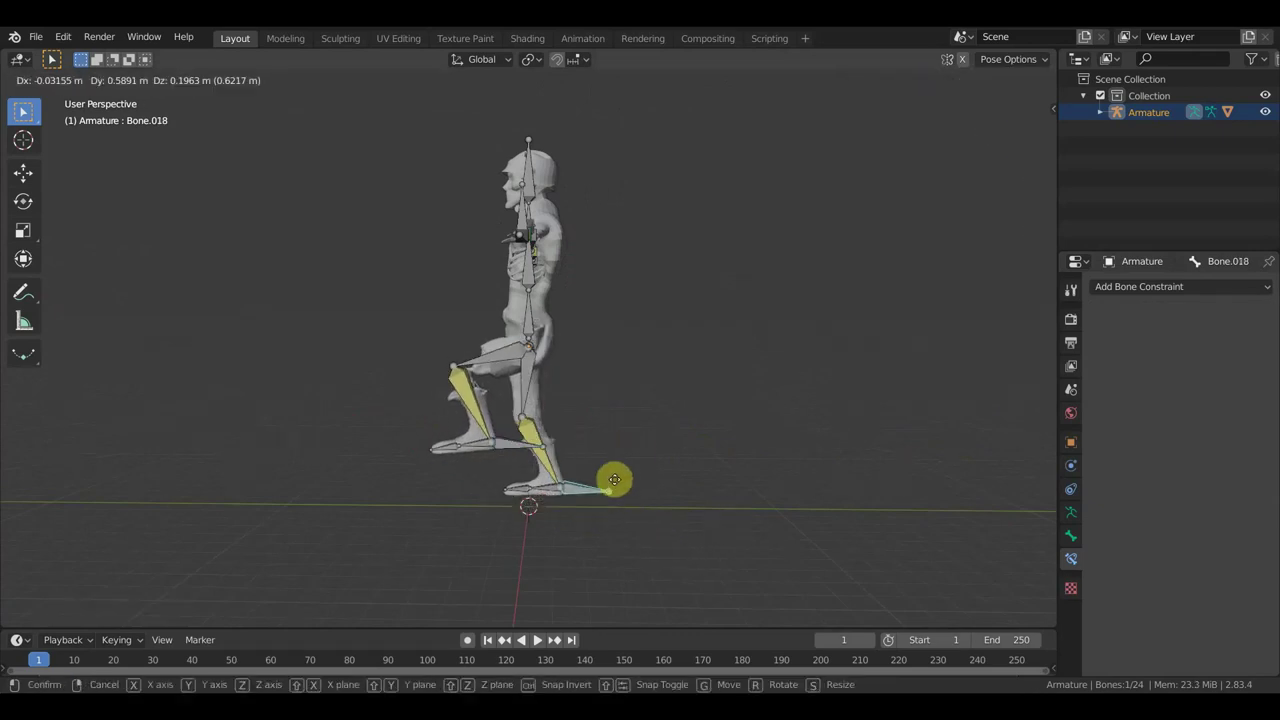
pyautogui.click(620, 451)
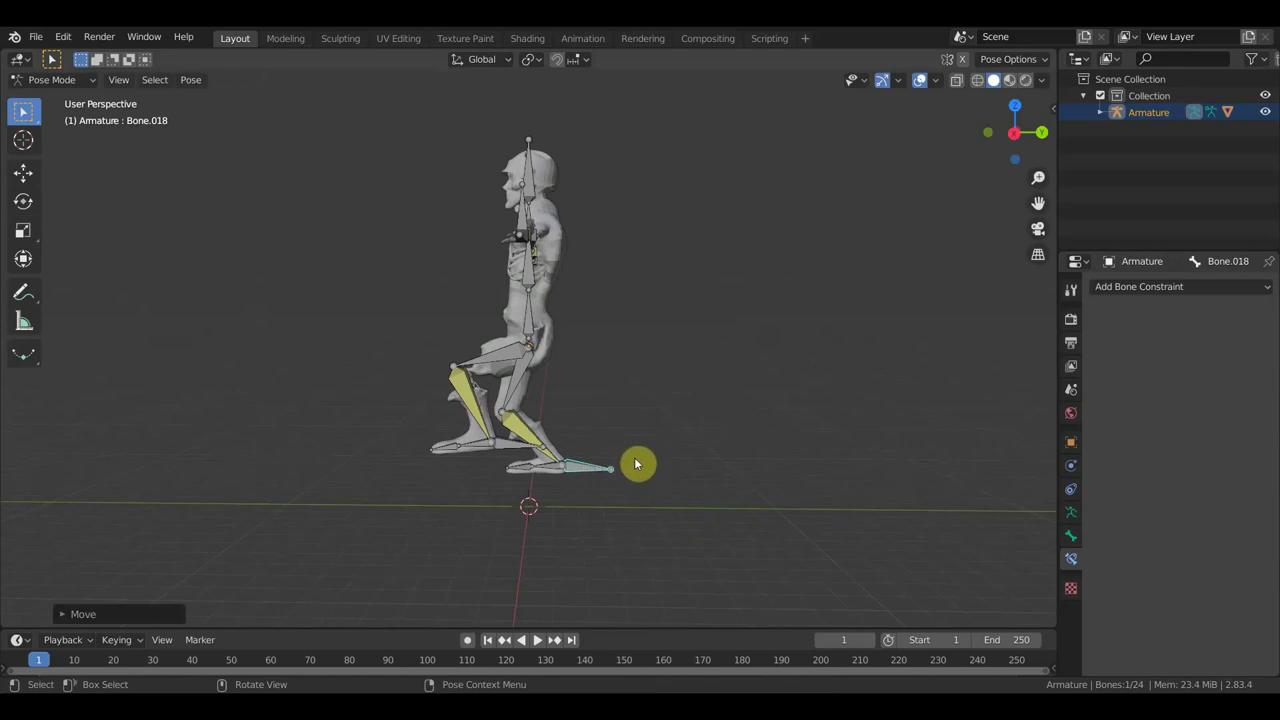
# Move the whole body by grabbing the lower spine root bone.
pyautogui.moveTo(637, 491)
pyautogui.mouseDown(button='middle')
pyautogui.moveTo(786, 489)
pyautogui.moveTo(625, 392)
pyautogui.mouseUp(button='middle')
pyautogui.moveTo(572, 316)
pyautogui.mouseDown(button='middle')
pyautogui.moveTo(686, 340)
pyautogui.moveTo(674, 345)
pyautogui.mouseUp(button='middle')
pyautogui.click(537, 338)
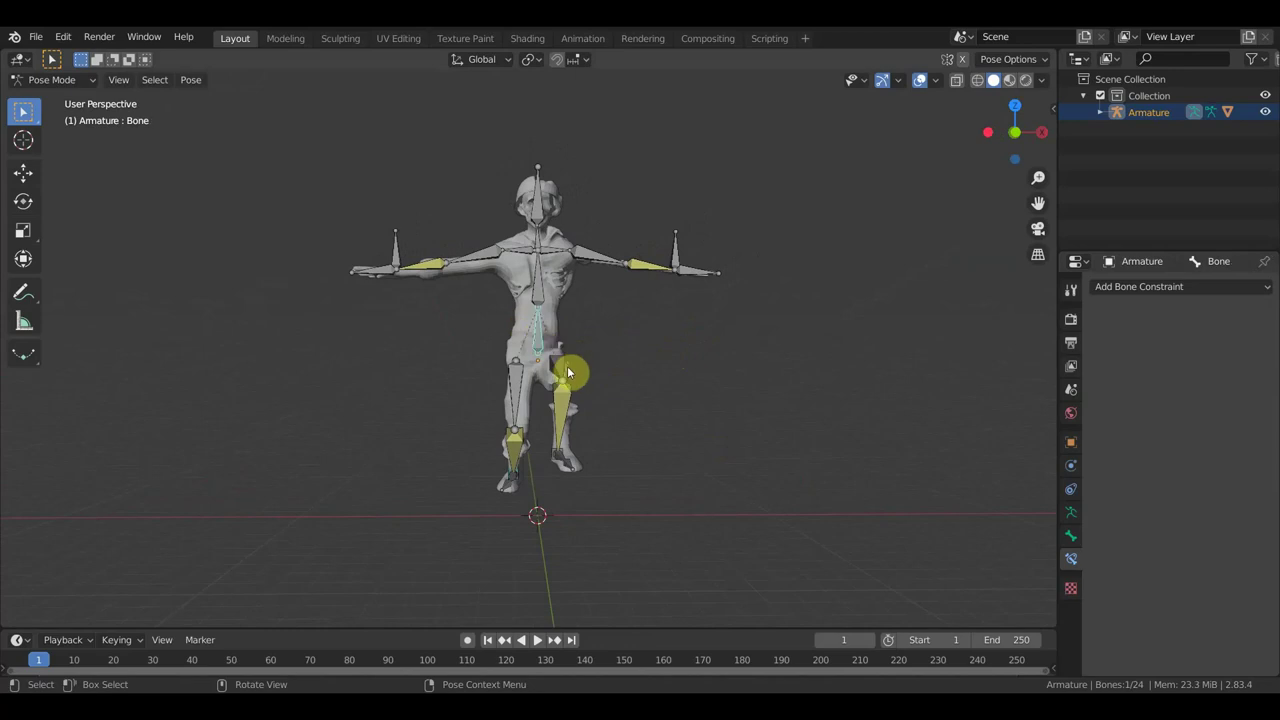
pyautogui.press('g')
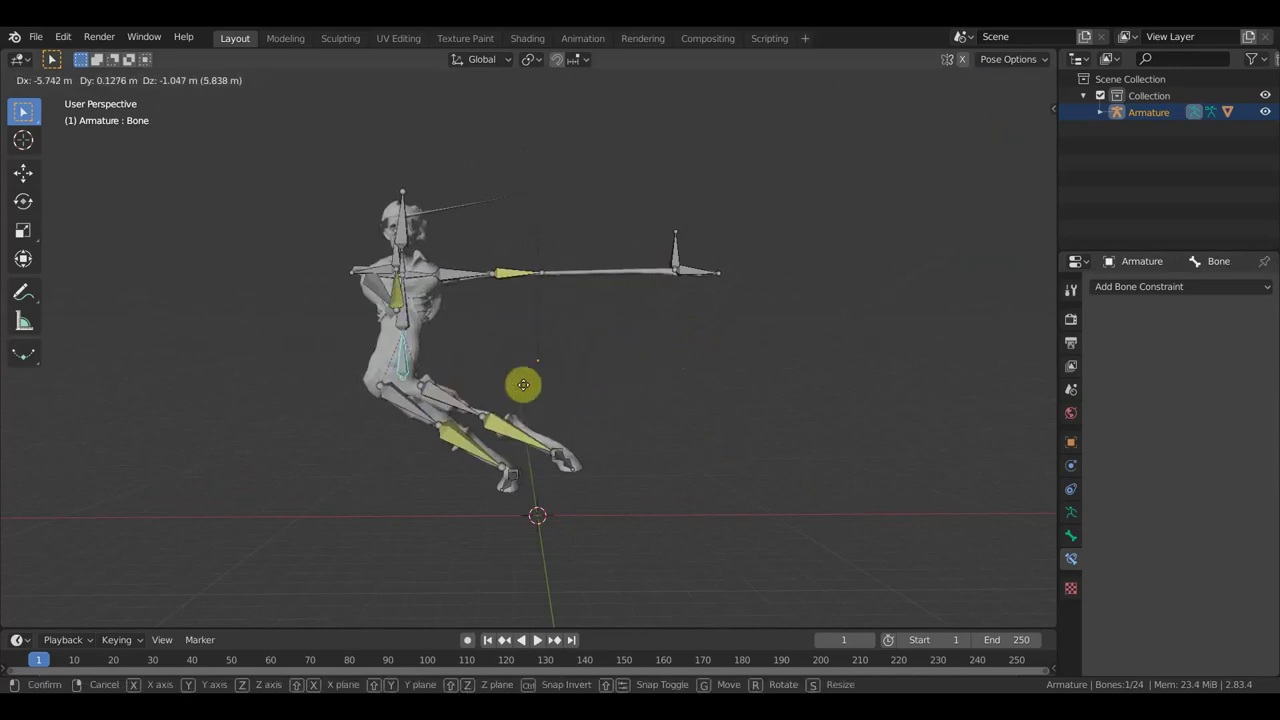
pyautogui.click(588, 381)
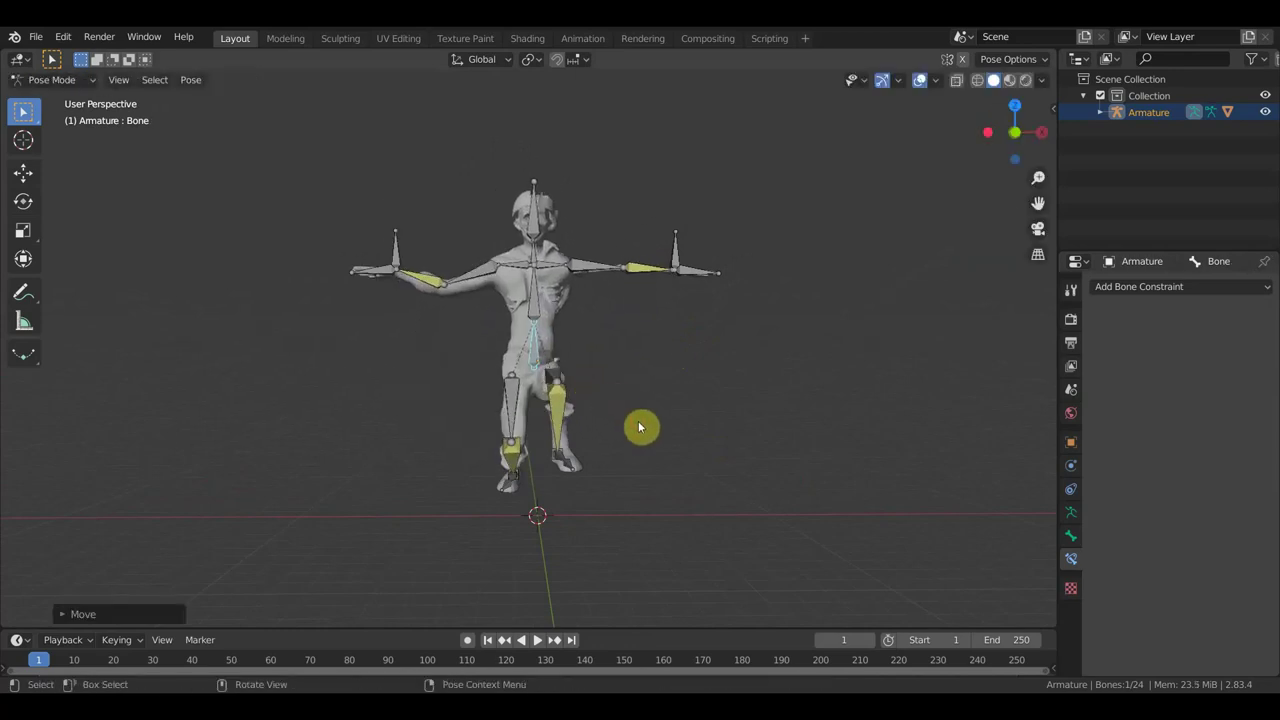
# Rotate upper spine Bone.001 to bend forward, then the lower spine to tilt the body back upright.
pyautogui.click(537, 306)
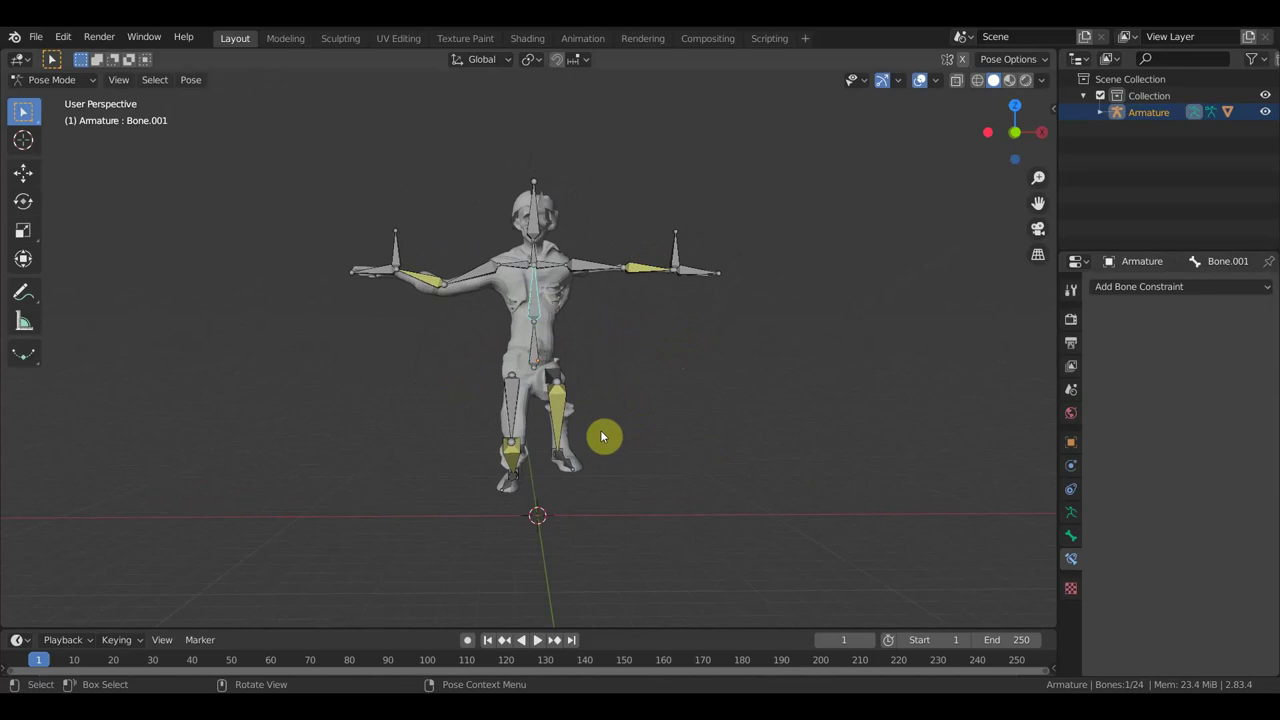
pyautogui.moveTo(638, 386); pyautogui.dragTo(737, 409, button='middle')
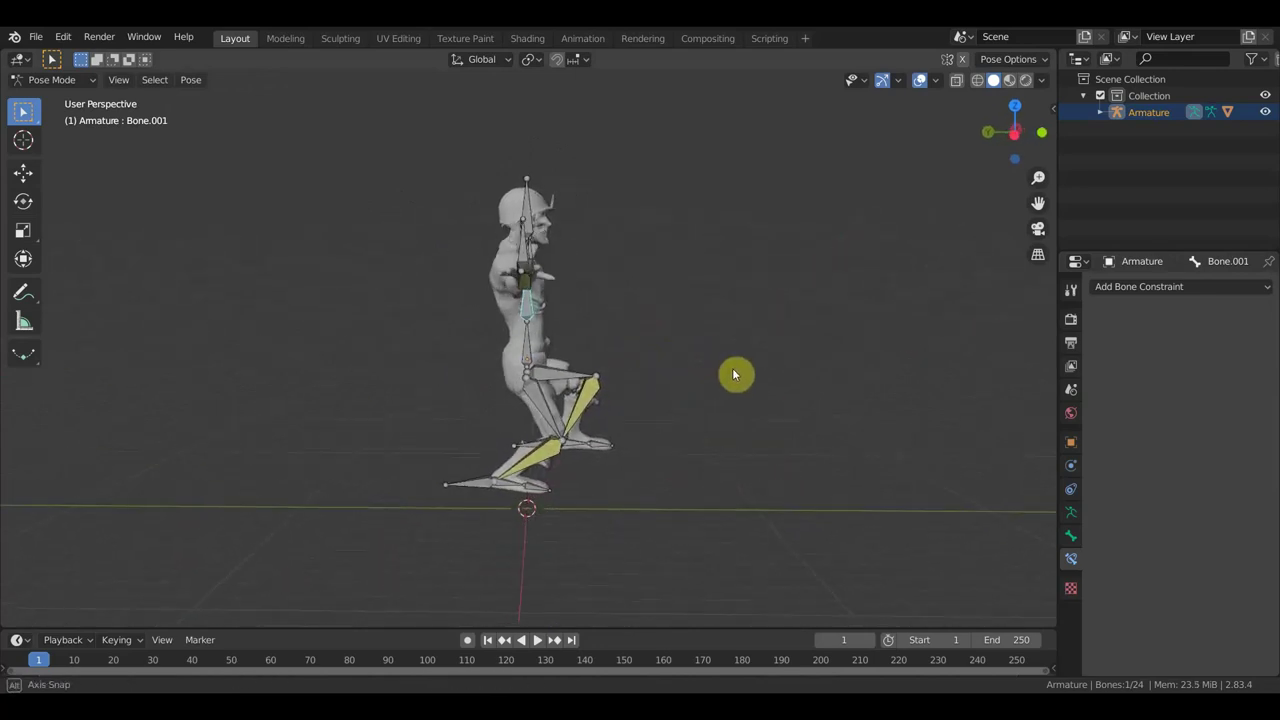
pyautogui.press('r')
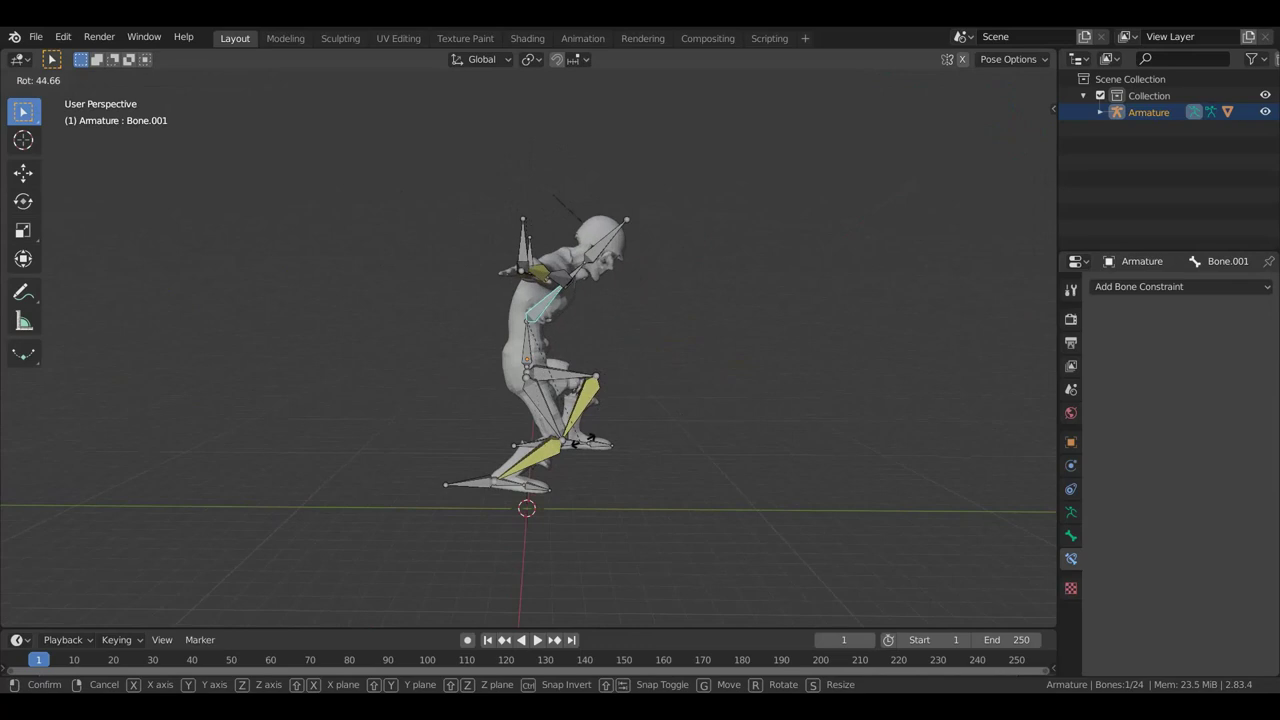
pyautogui.click(537, 370)
pyautogui.click(537, 370)
pyautogui.press('r')
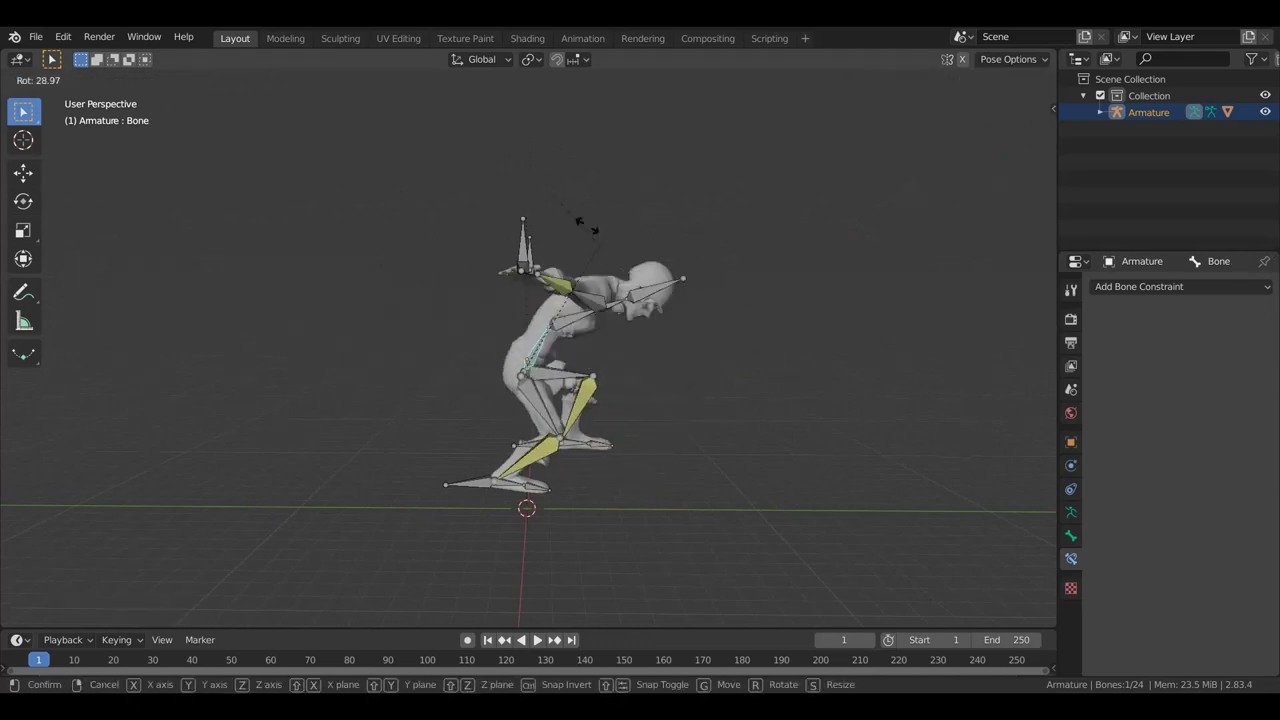
pyautogui.click(463, 250)
pyautogui.moveTo(802, 358)
pyautogui.mouseDown(button='middle')
pyautogui.moveTo(621, 364)
pyautogui.moveTo(684, 352)
pyautogui.moveTo(624, 390)
pyautogui.mouseUp(button='middle')
# Move foot IK bone Bone.008 outward so the leg stretches sideways with a bent knee.
pyautogui.click(573, 484)
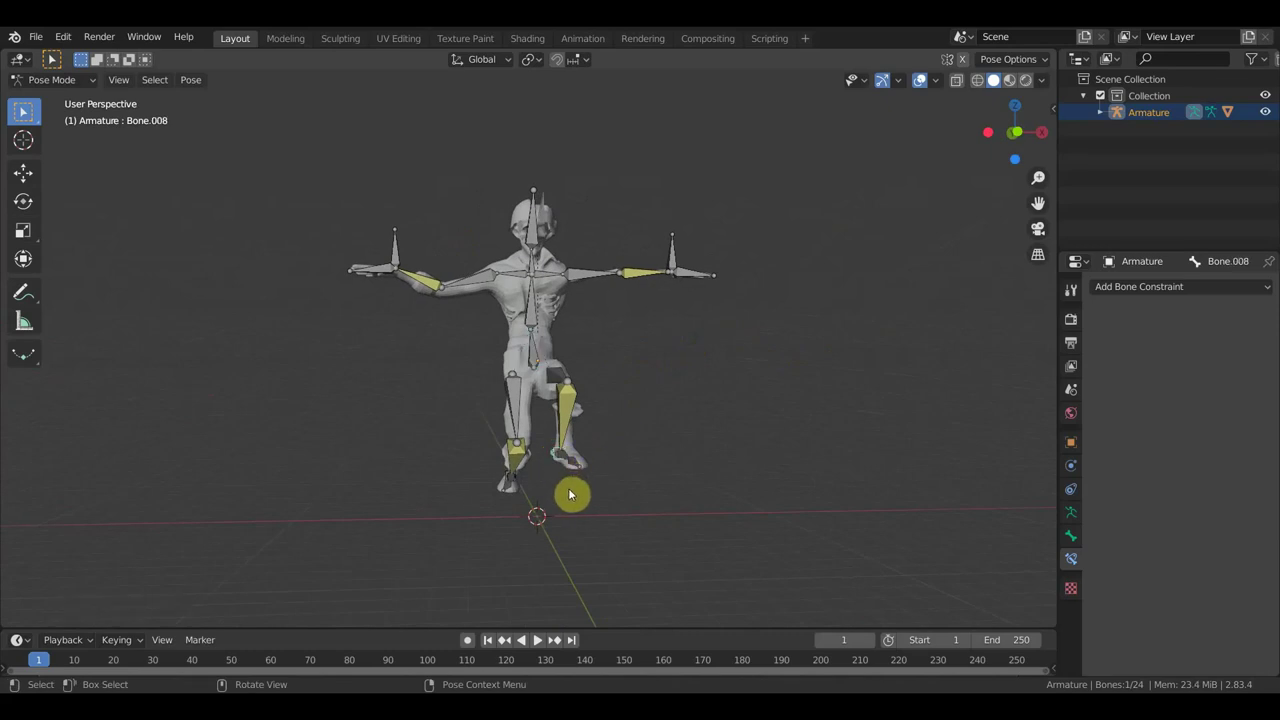
pyautogui.press('g')
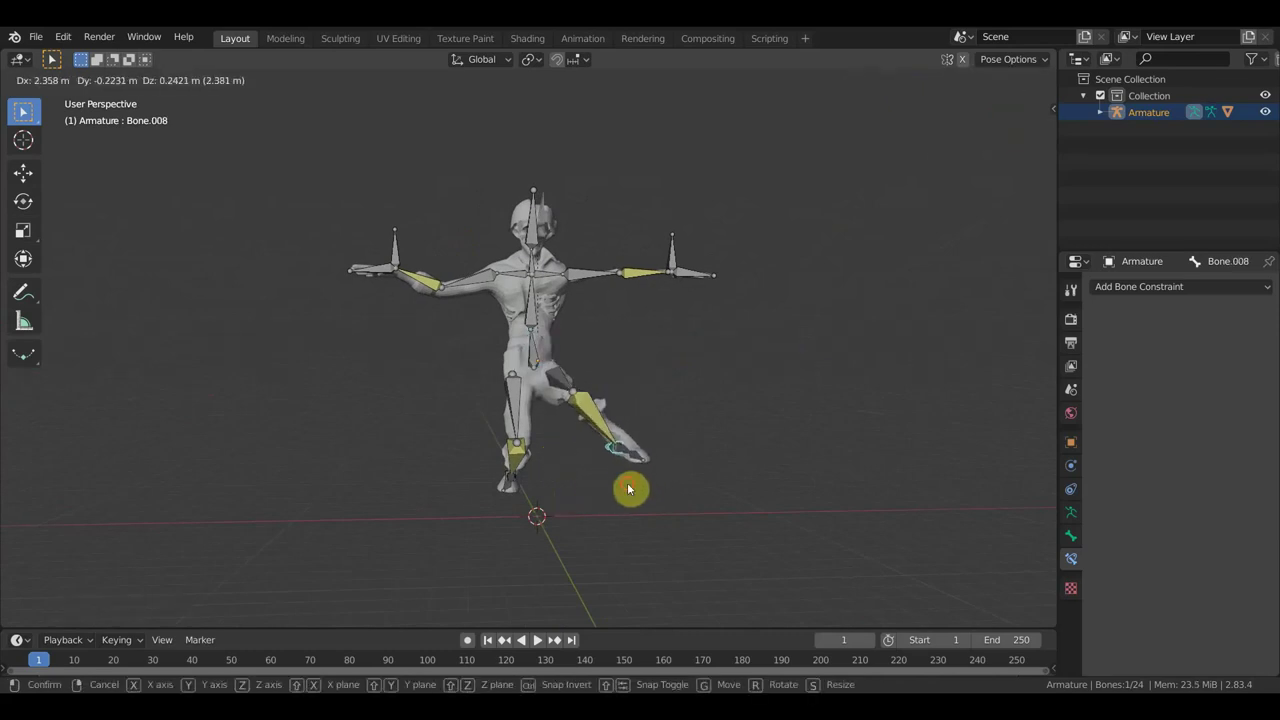
pyautogui.click(629, 489)
pyautogui.click(1168, 288)
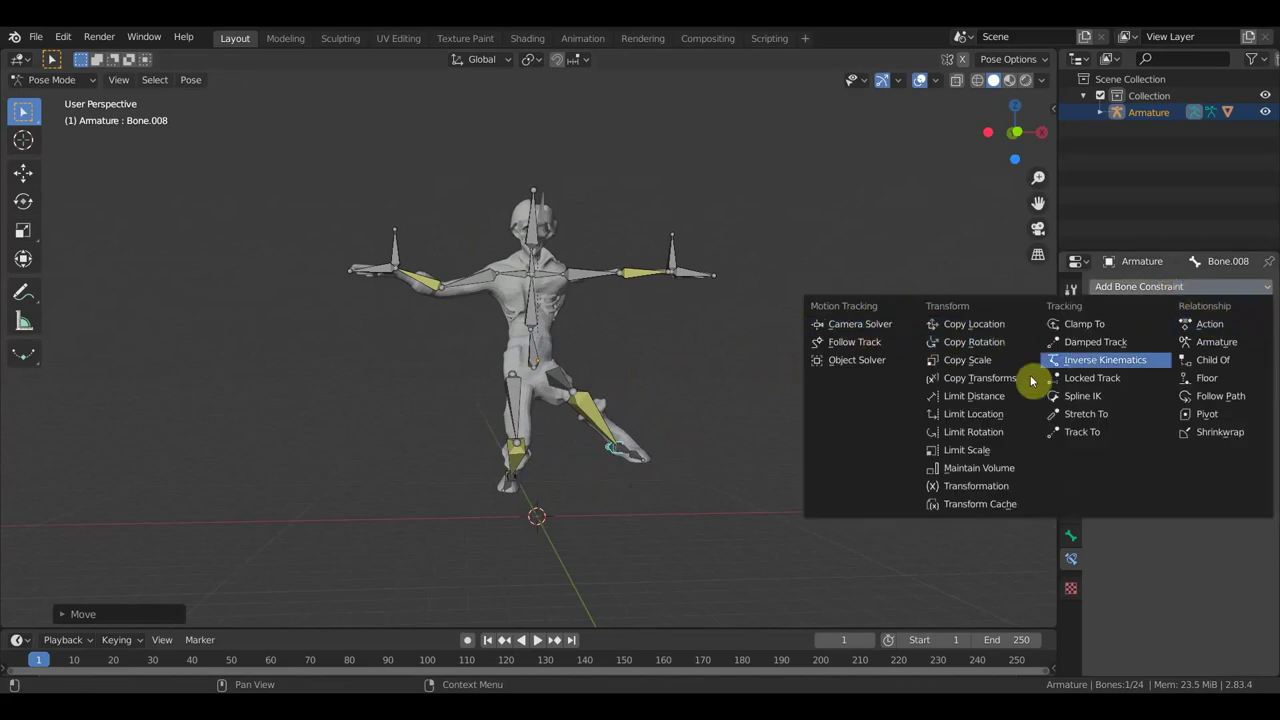
pyautogui.scroll(3, 725, 261)
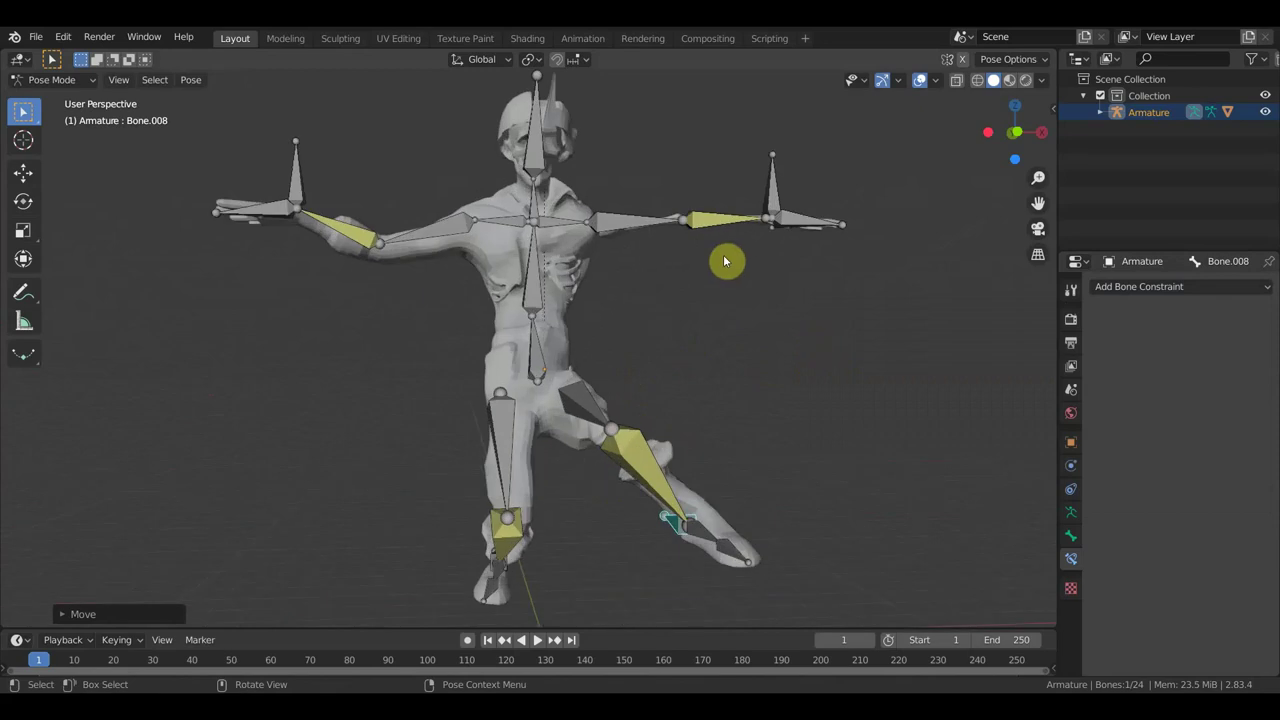
pyautogui.scroll(-2, 672, 257)
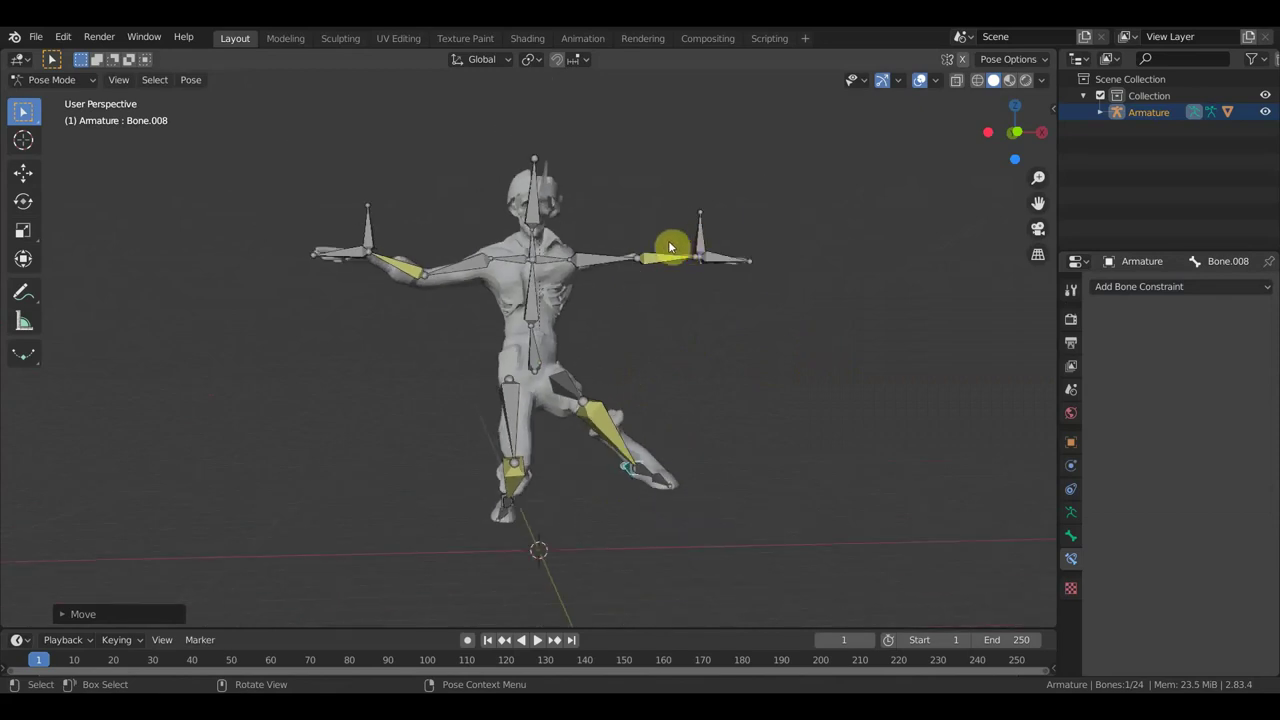
# Move hand IK bone Bone.023 to raise that hand and bend the arm.
pyautogui.click(420, 270)
pyautogui.click(509, 314)
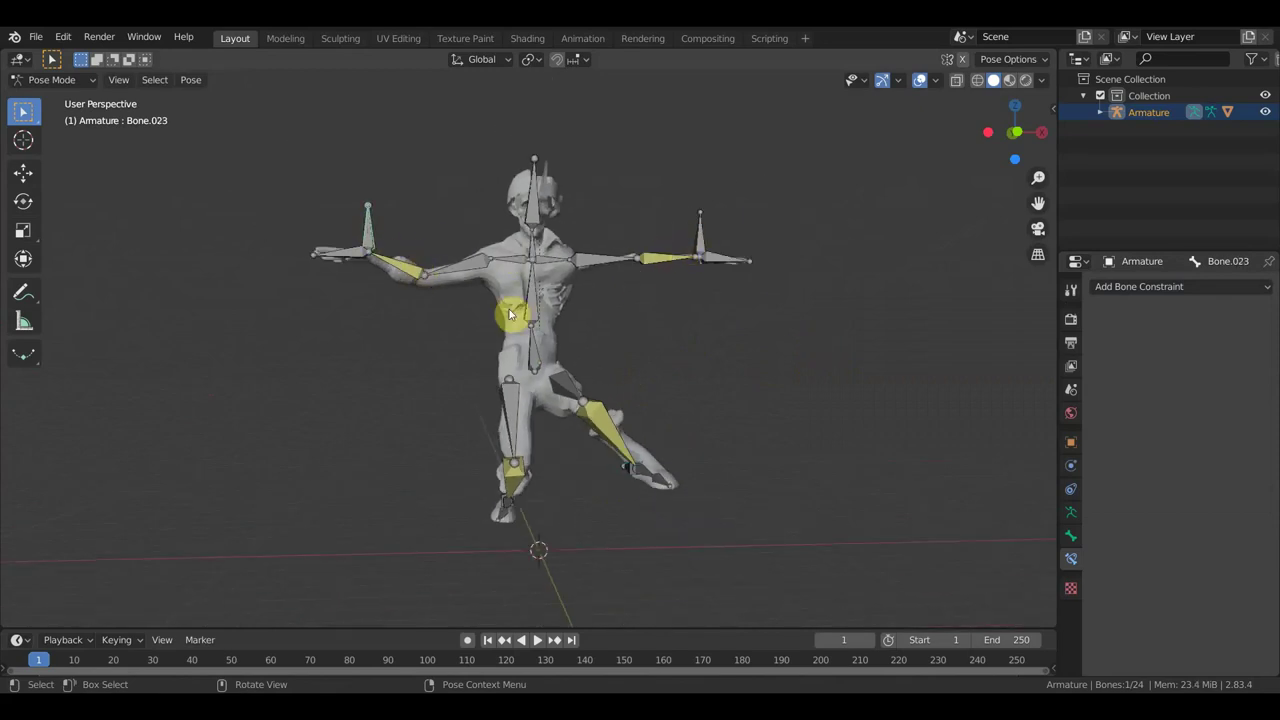
pyautogui.press('g')
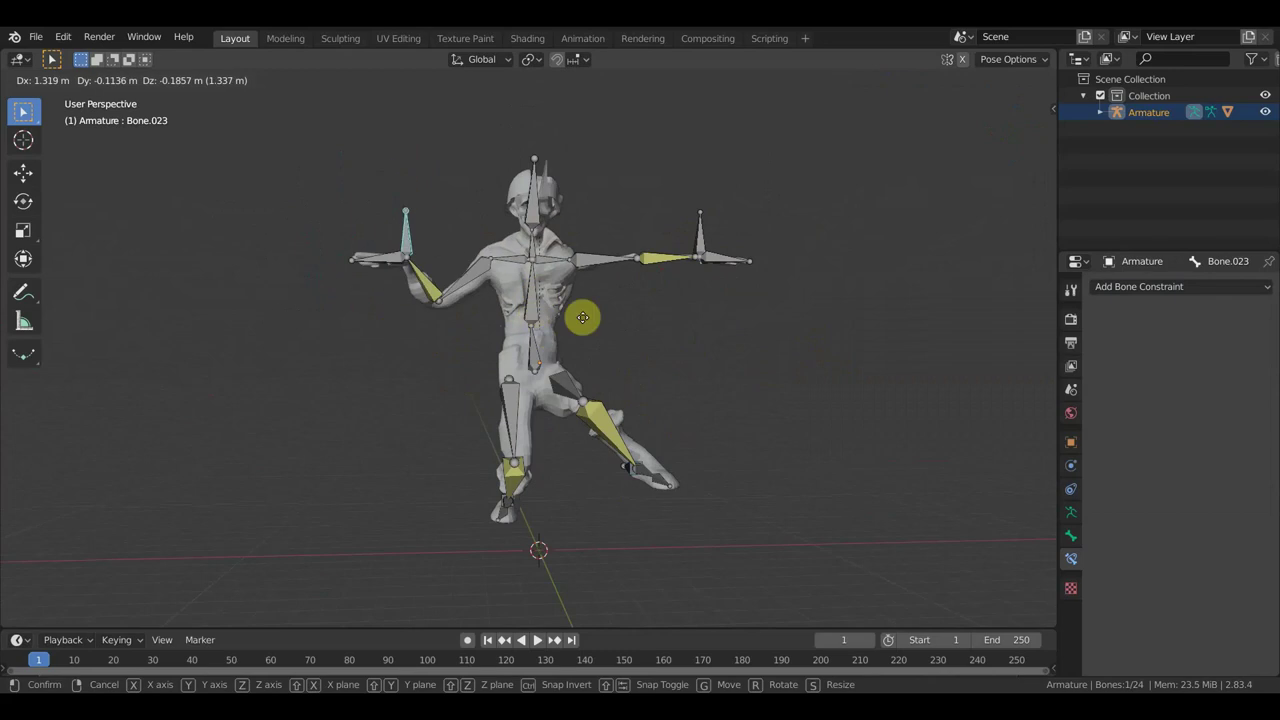
pyautogui.click(531, 297)
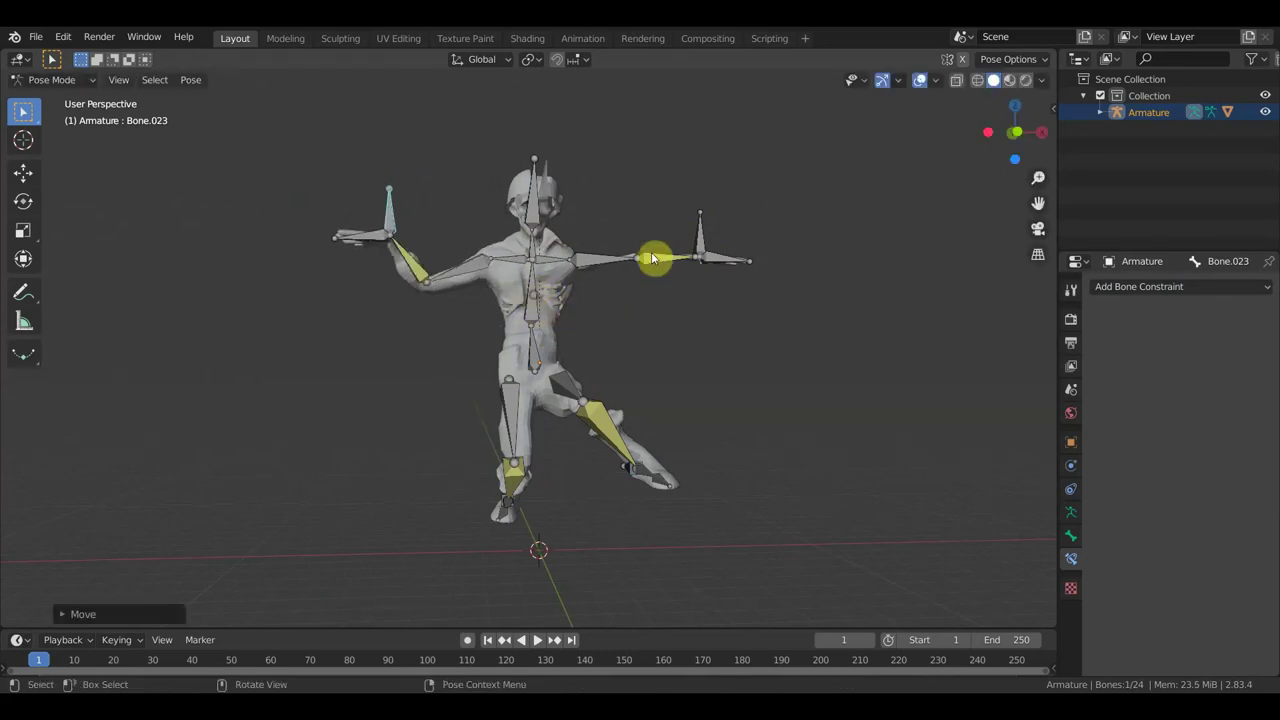
# Move hand bone Bone.013 outward so the IK chain re-poses the other arm.
pyautogui.click(700, 244)
pyautogui.press('g')
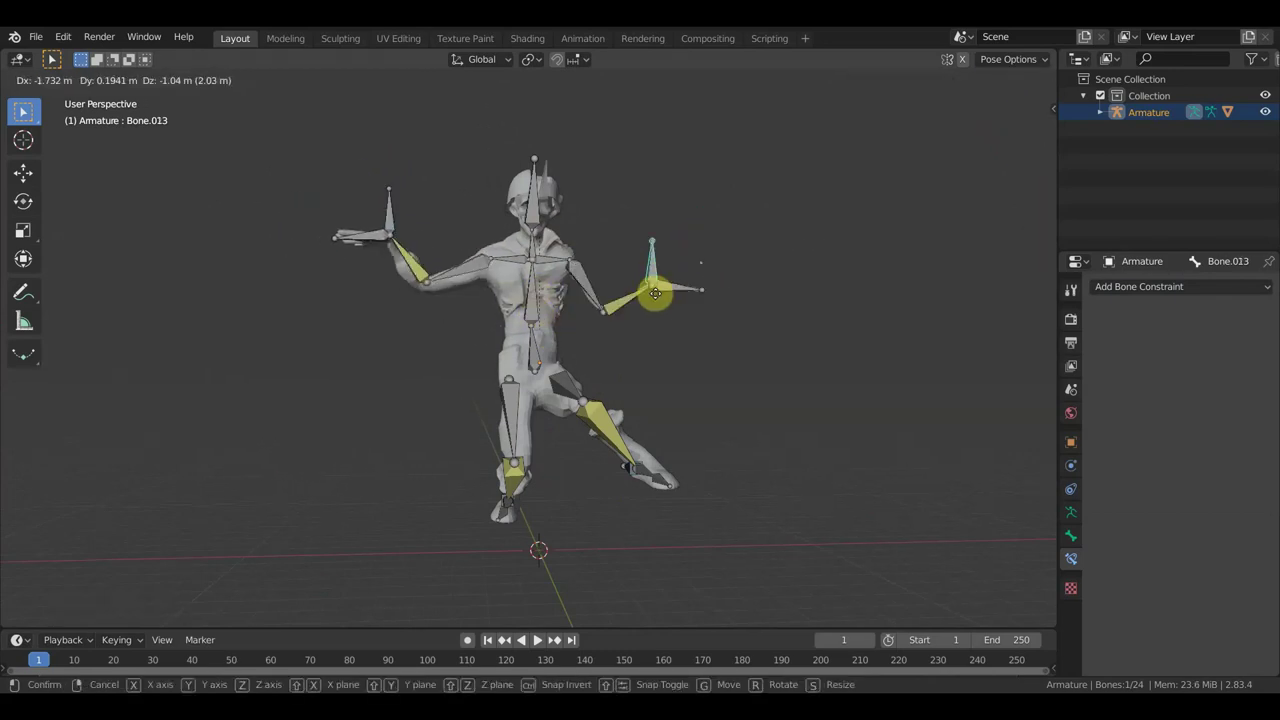
pyautogui.click(723, 214)
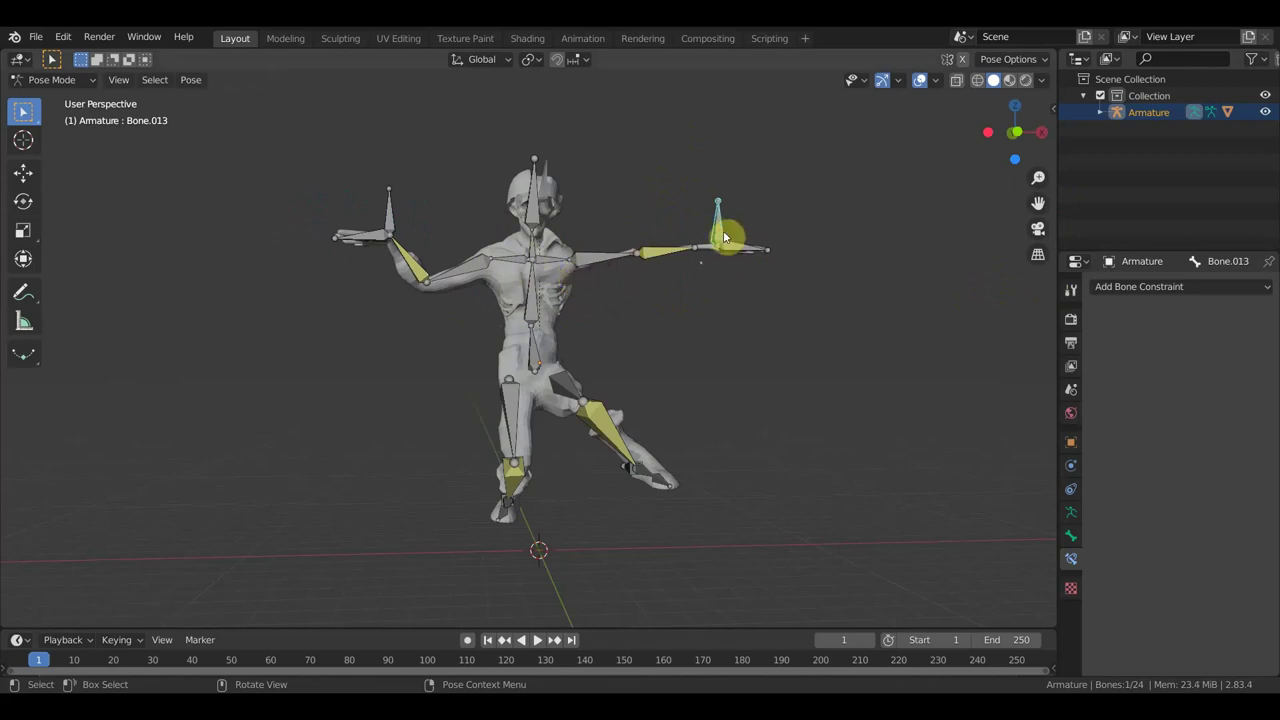
pyautogui.moveTo(725, 236)
pyautogui.mouseDown()
pyautogui.moveTo(613, 209)
pyautogui.moveTo(741, 202)
pyautogui.moveTo(665, 319)
pyautogui.mouseUp()
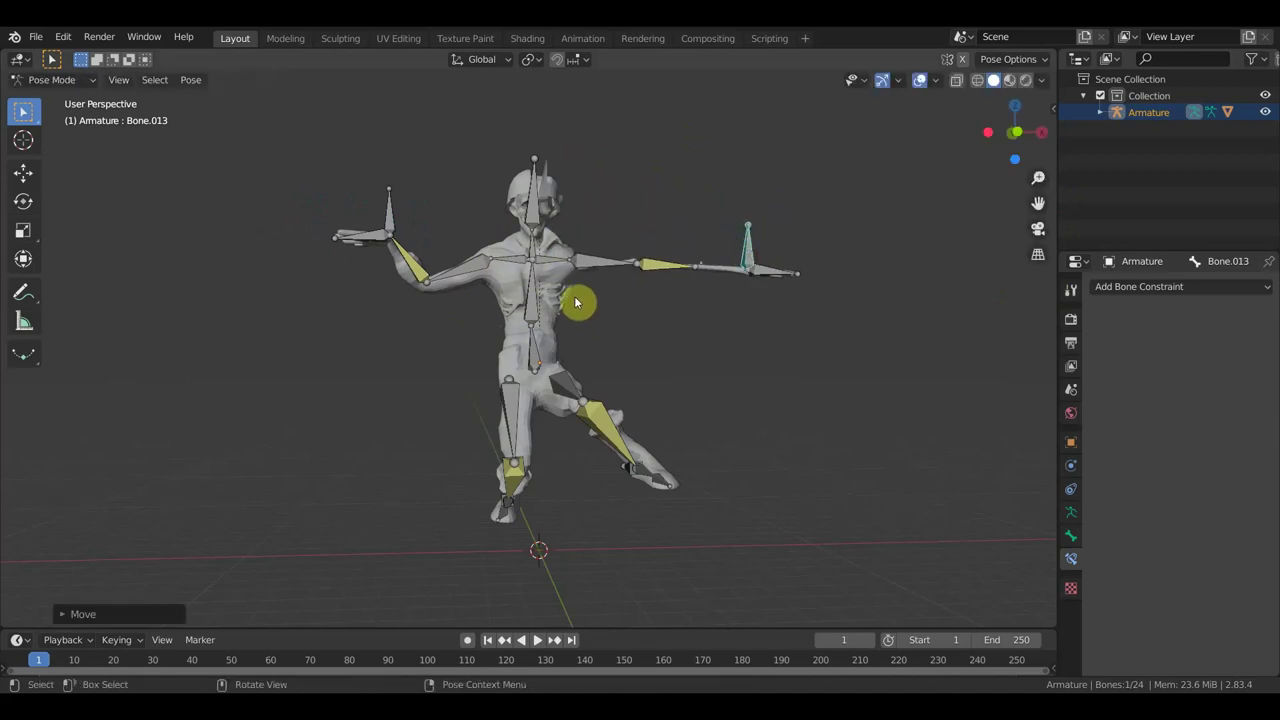
pyautogui.scroll(2, 420, 255)
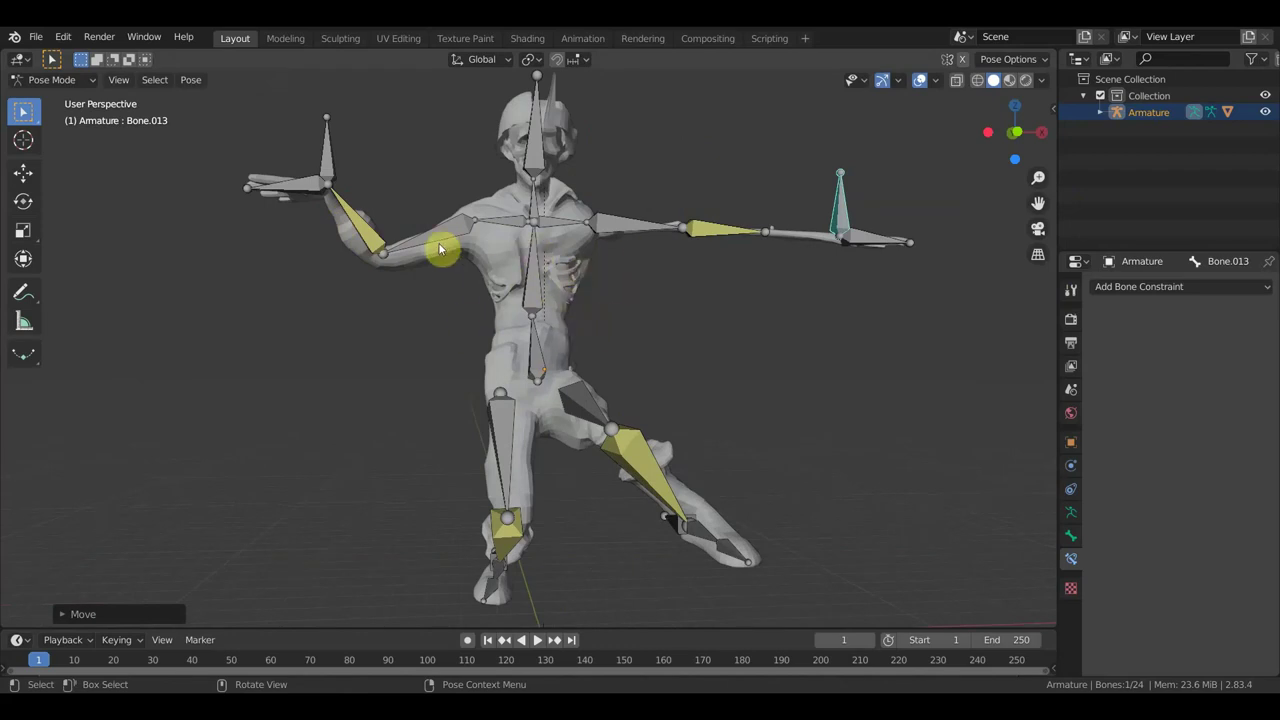
pyautogui.scroll(-2, 522, 346)
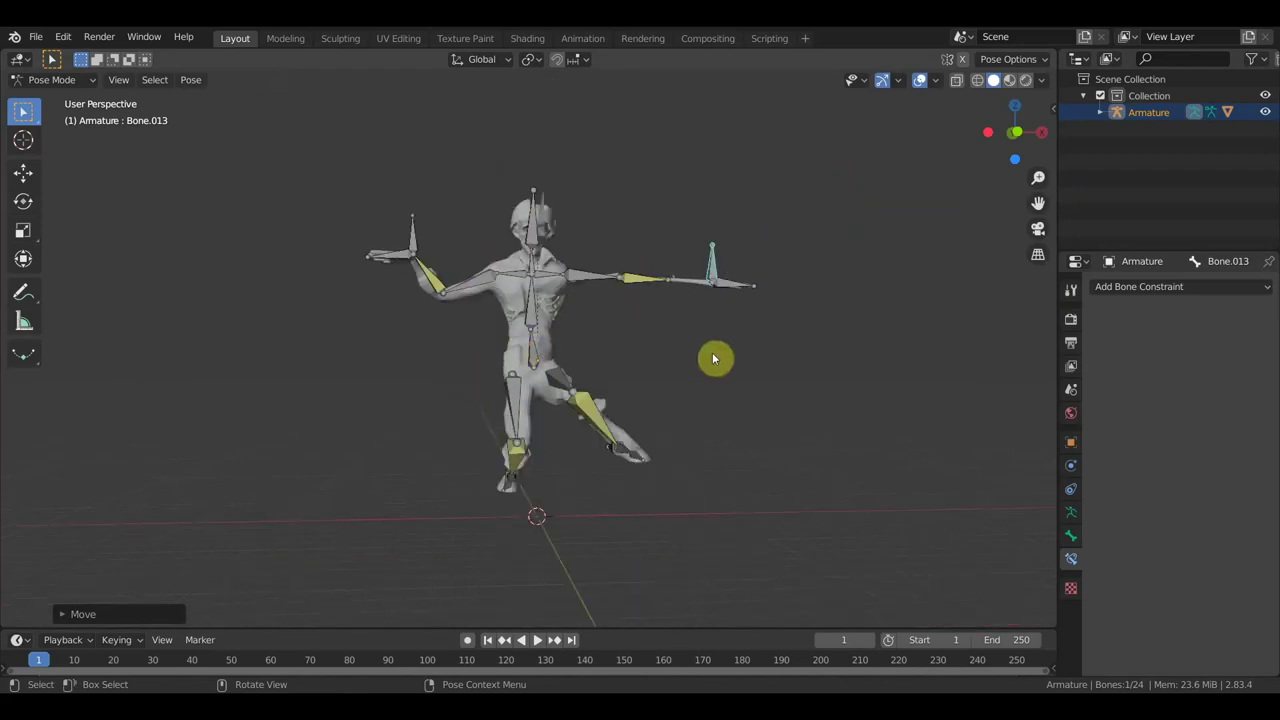